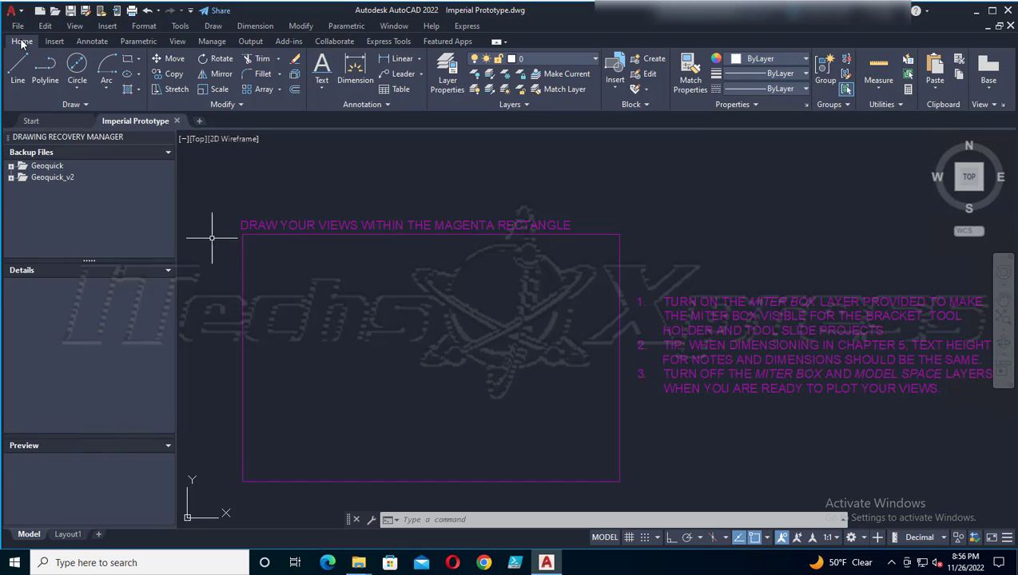
click(20, 29)
click(59, 44)
mouse_move(21, 29)
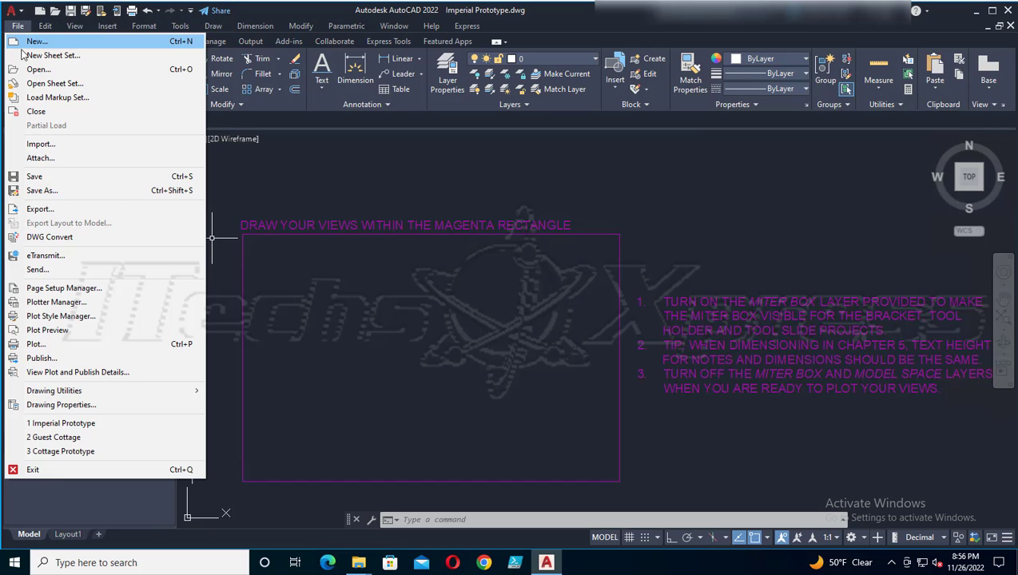
click(43, 70)
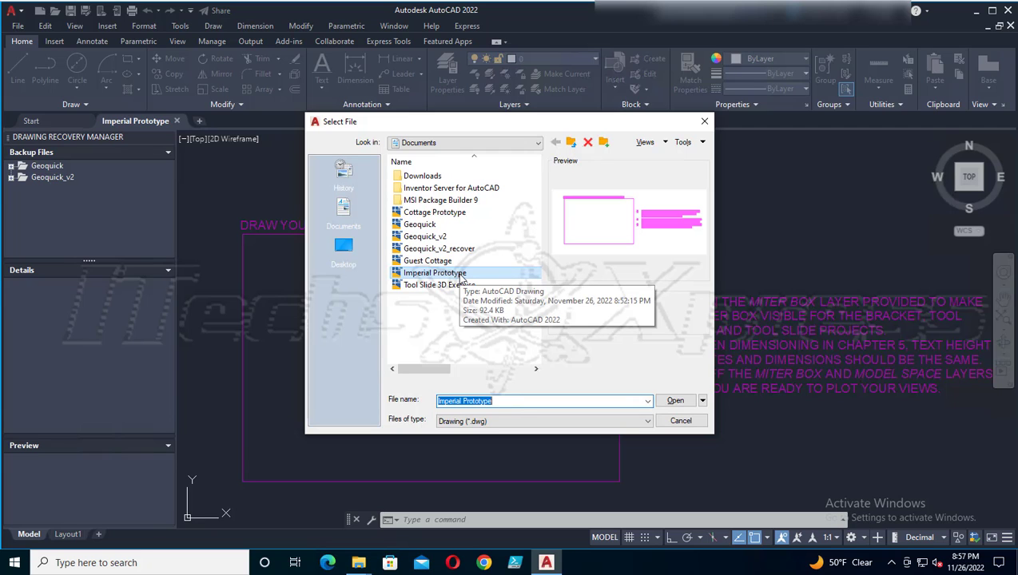
click(679, 420)
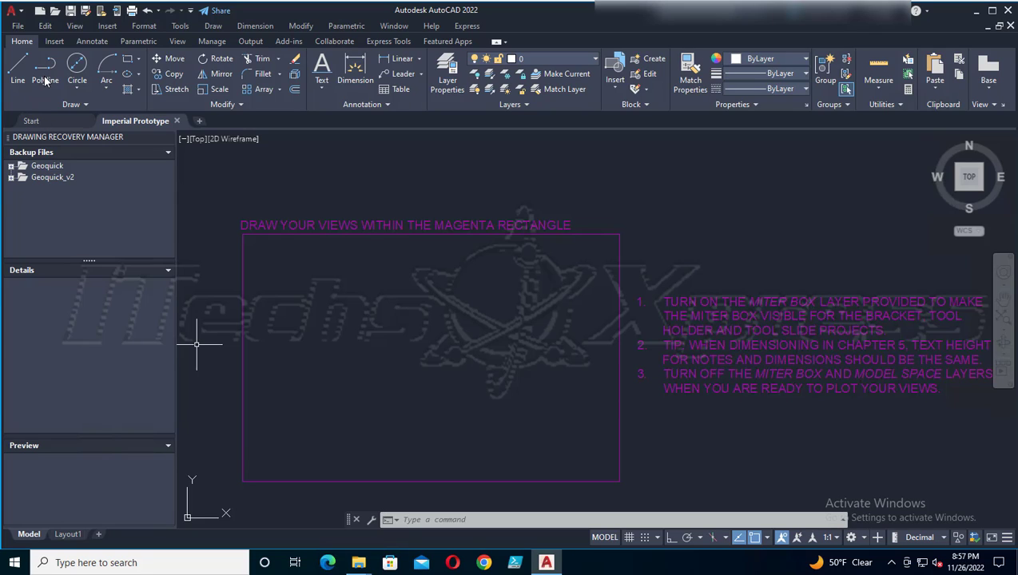
Step: Save a copy of the drawing in the Documents folder under the file name Tool Slide
click(18, 25)
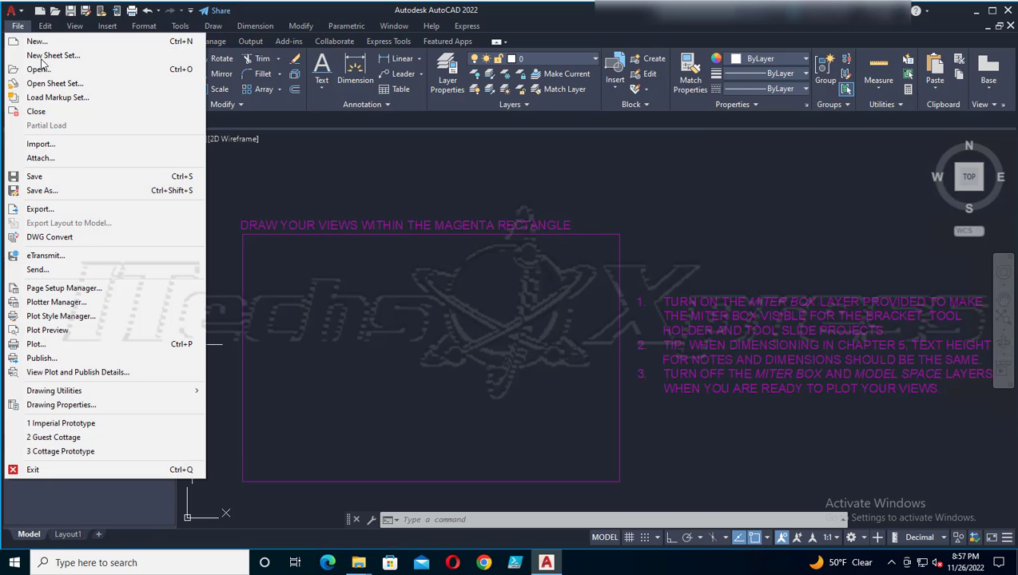
click(60, 190)
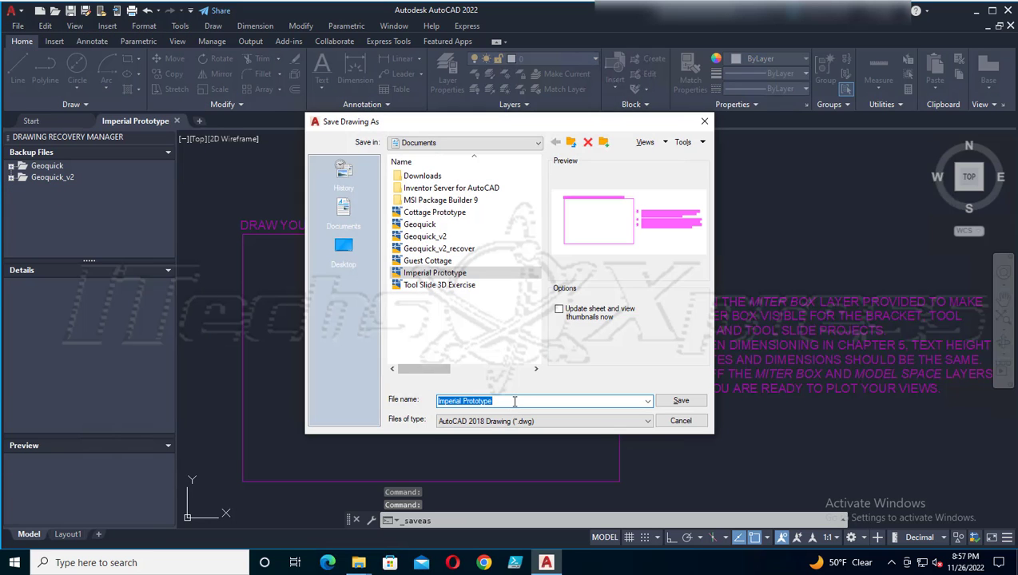
click(457, 286)
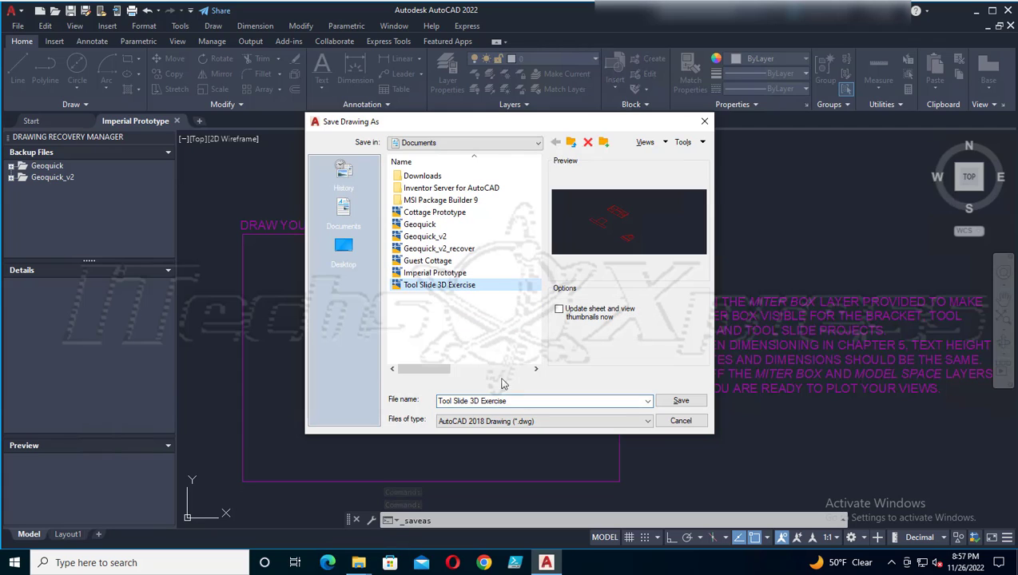
click(520, 401)
drag(528, 401, 471, 401)
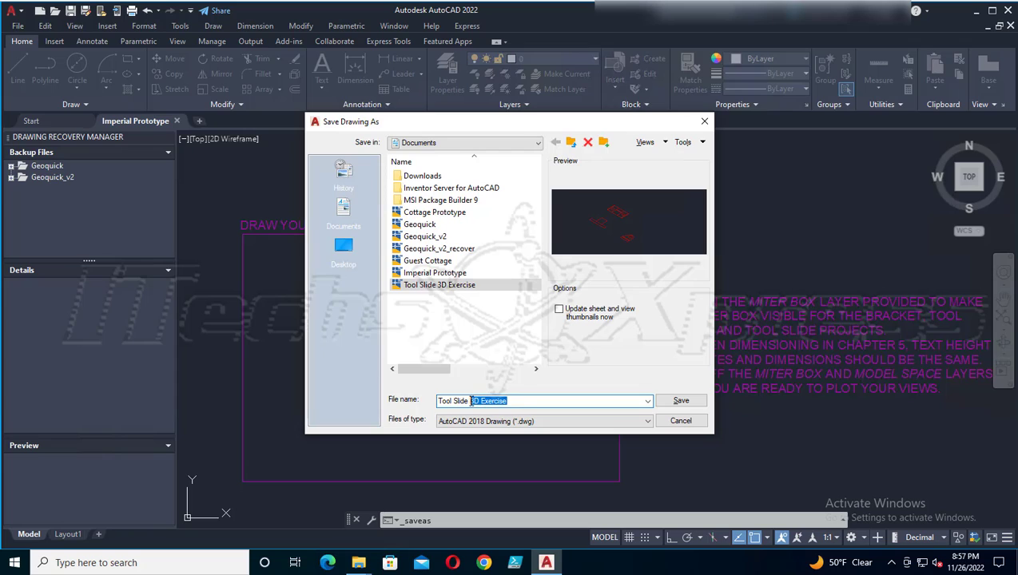
key(BackSpace)
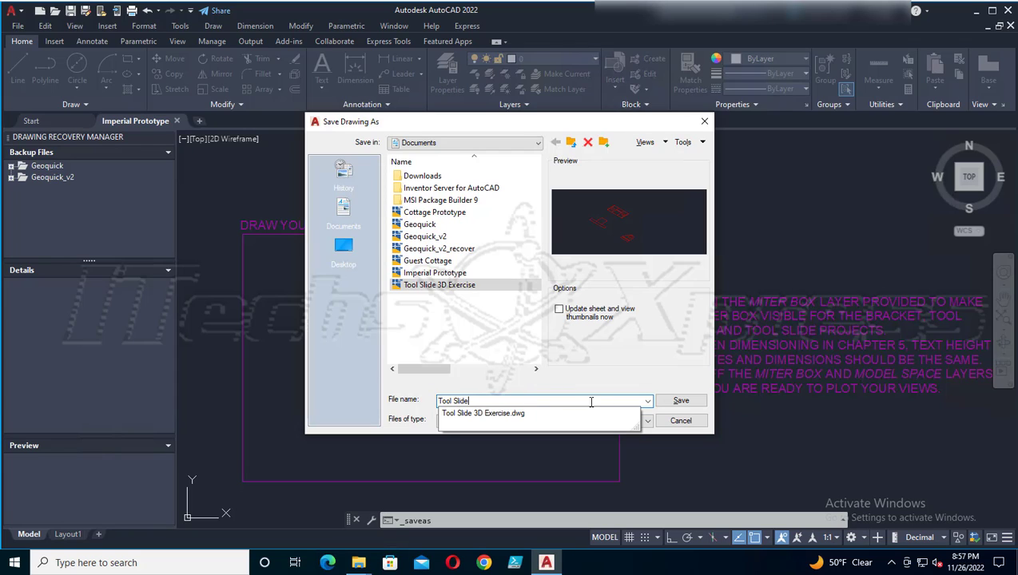
click(641, 383)
click(679, 401)
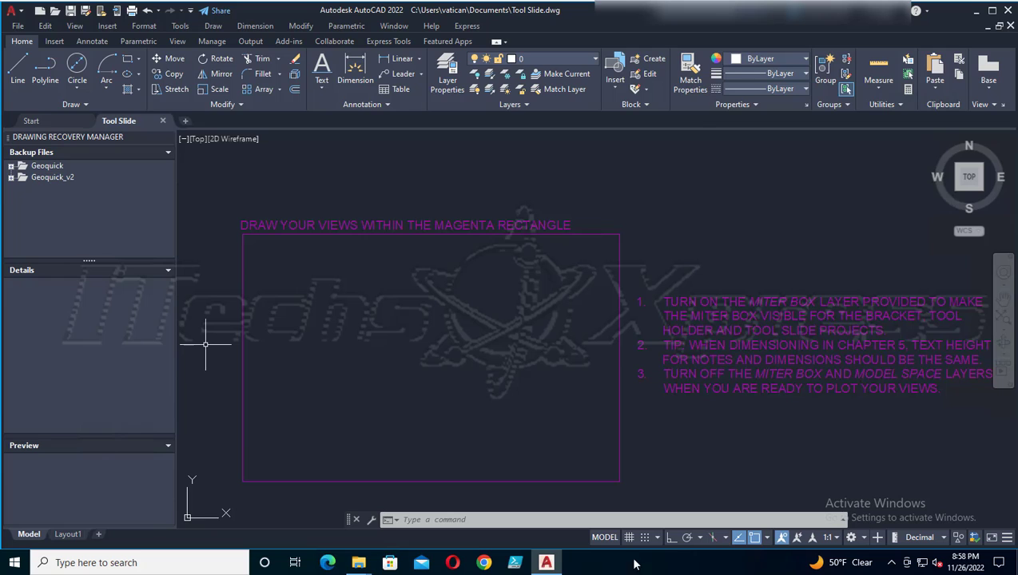
Step: View the drawing's paper space layout and return to model space
click(604, 537)
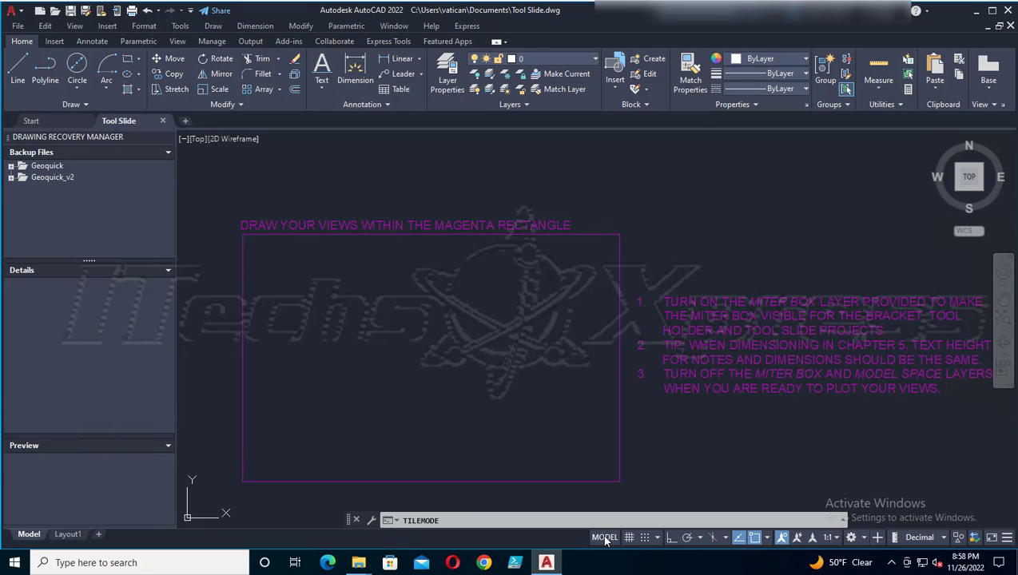
click(736, 537)
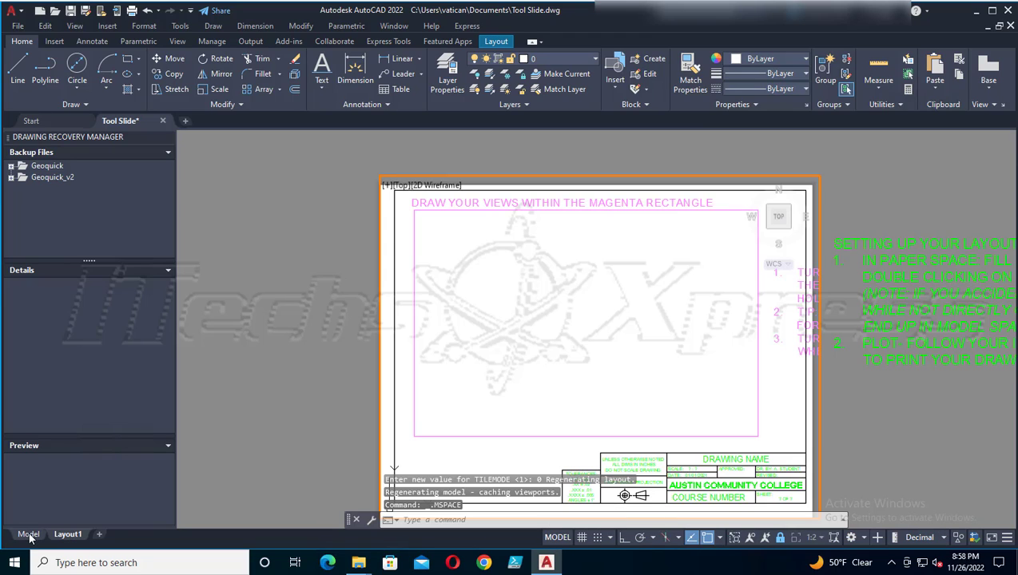
click(32, 535)
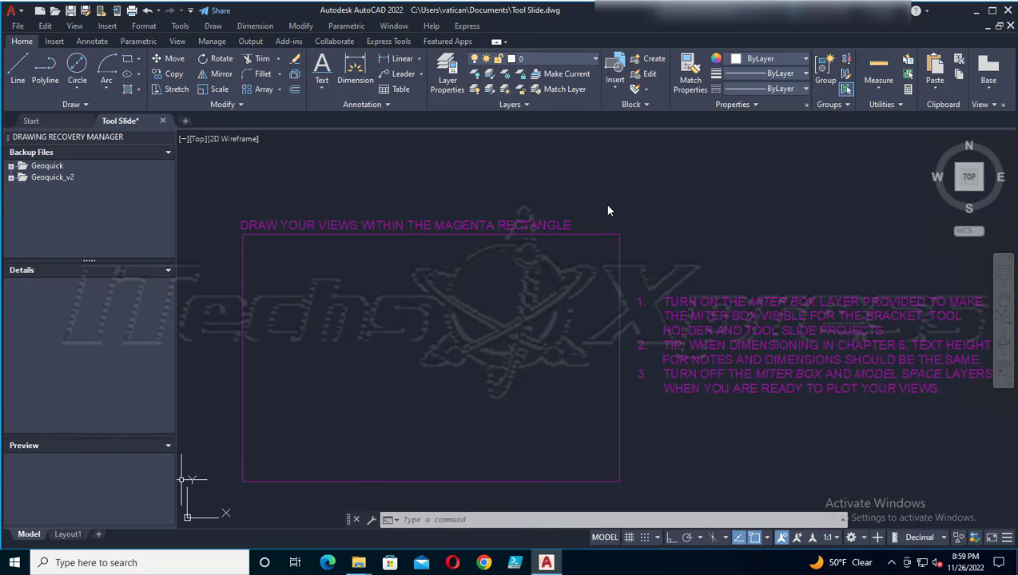
Step: Set the drawing units' decimal length precision to 0.000 and save the drawing
click(944, 538)
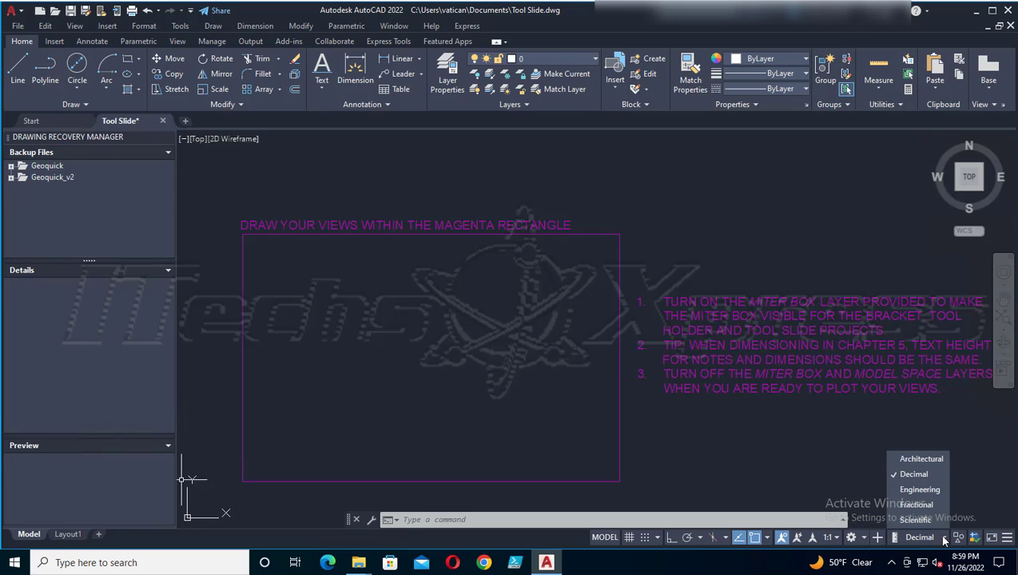
click(944, 541)
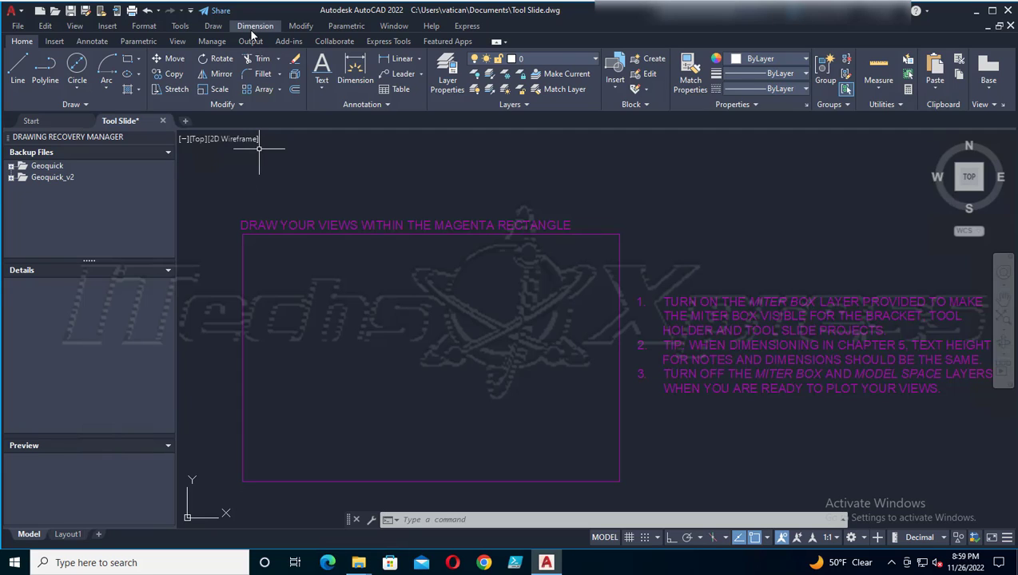
click(145, 26)
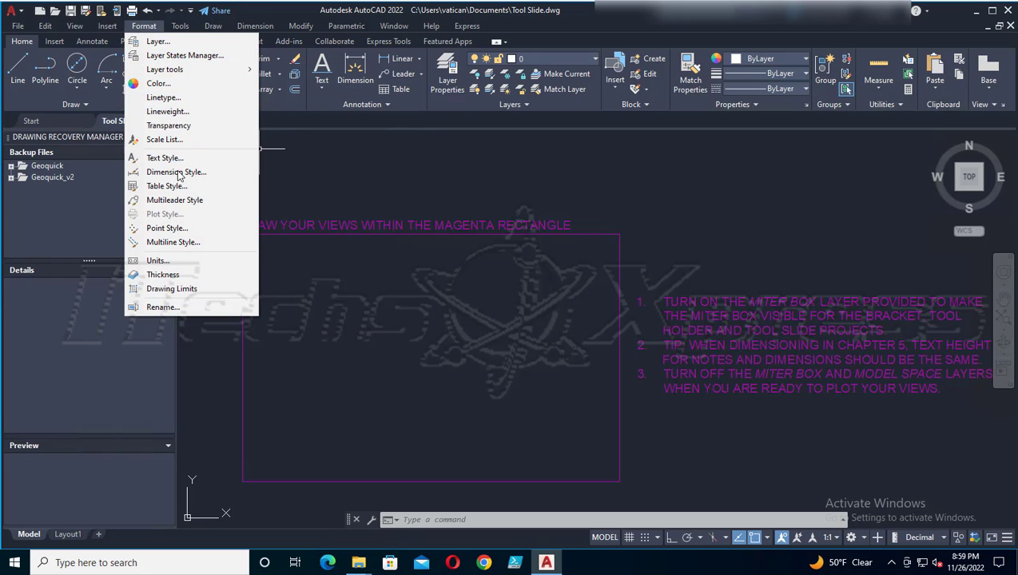
click(158, 261)
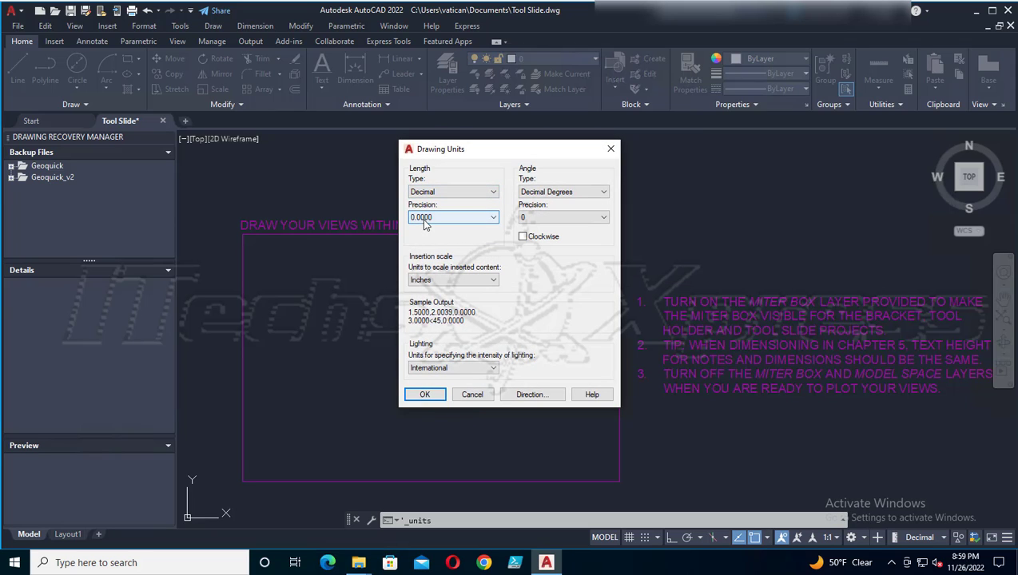
click(472, 221)
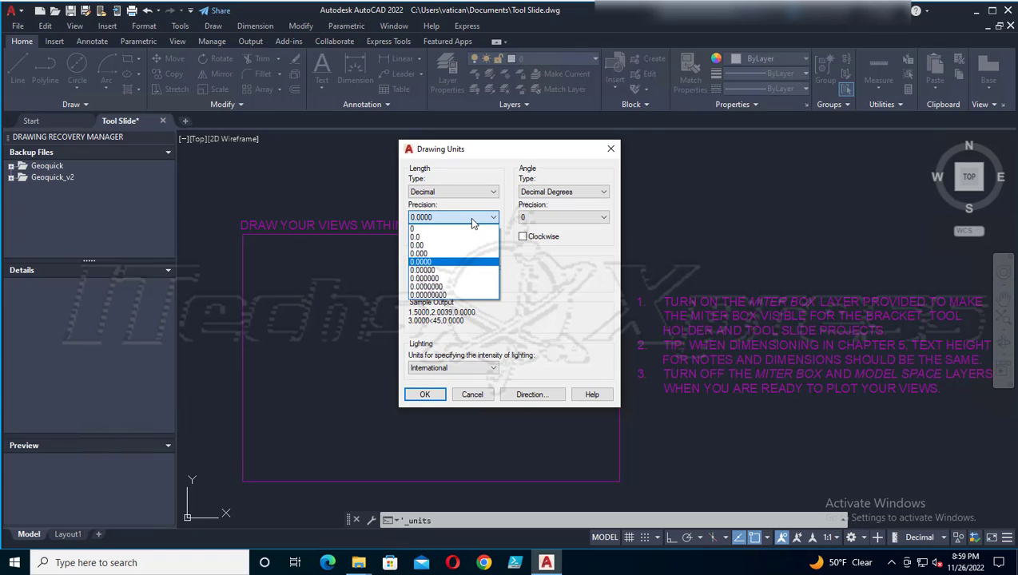
click(438, 252)
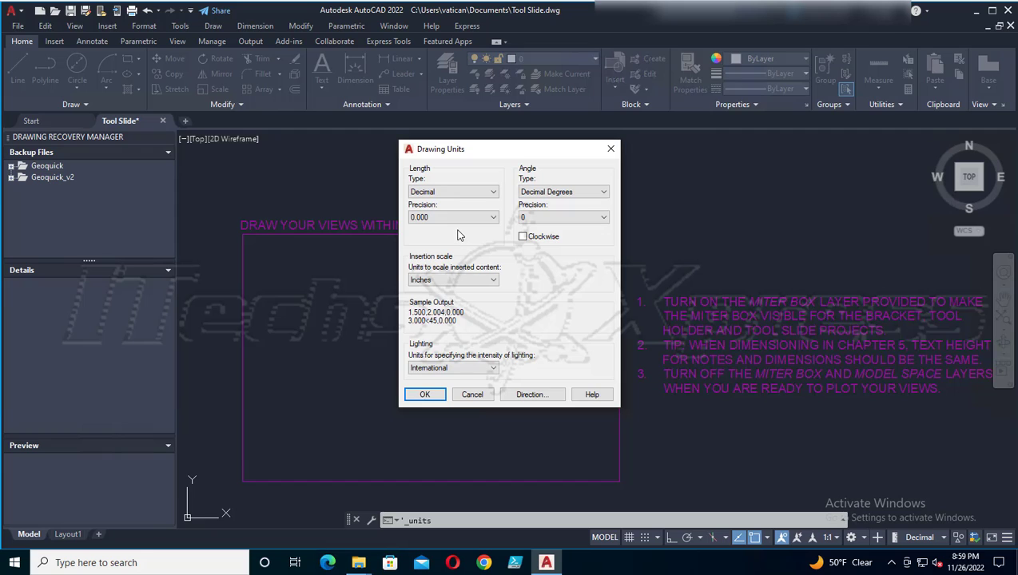
click(425, 395)
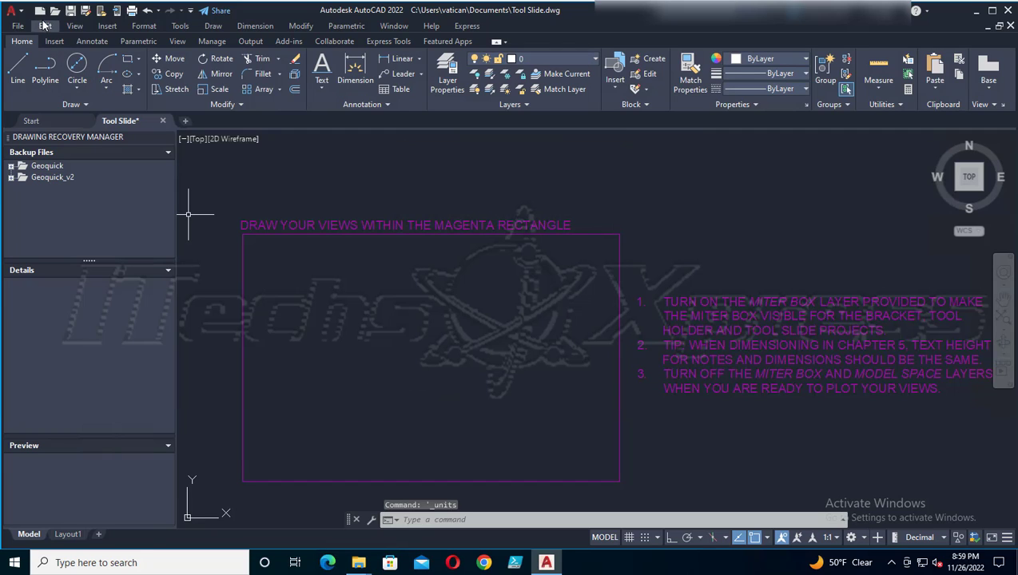
click(71, 11)
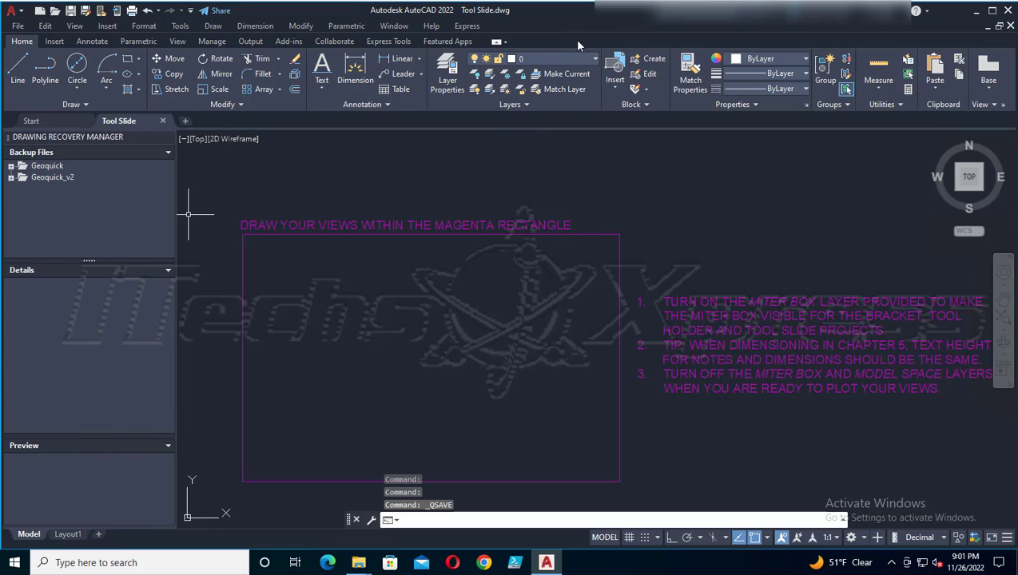
Step: Check the Standard text style's font and height settings, leave them as they are, and save the drawing
click(386, 105)
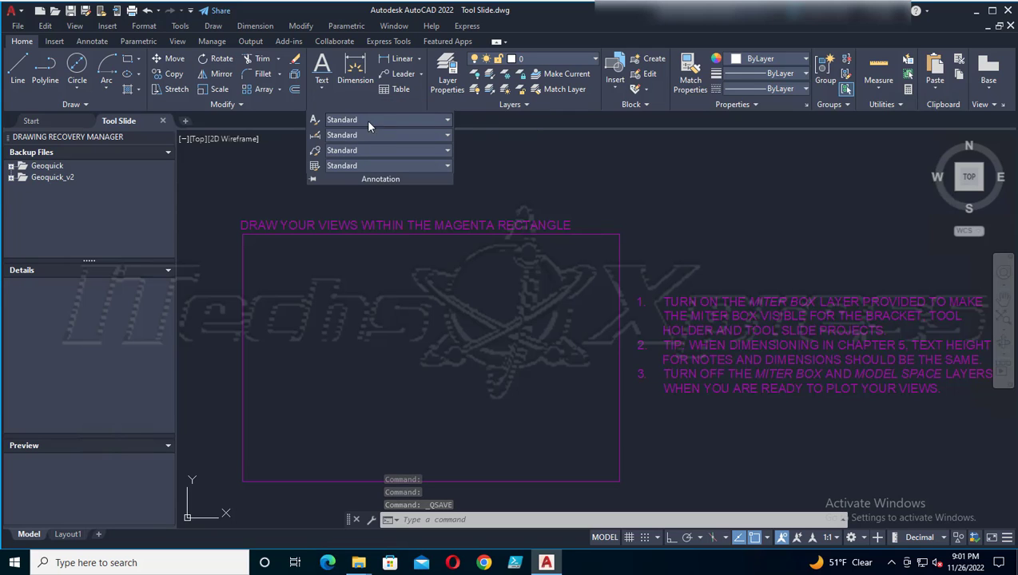
click(314, 120)
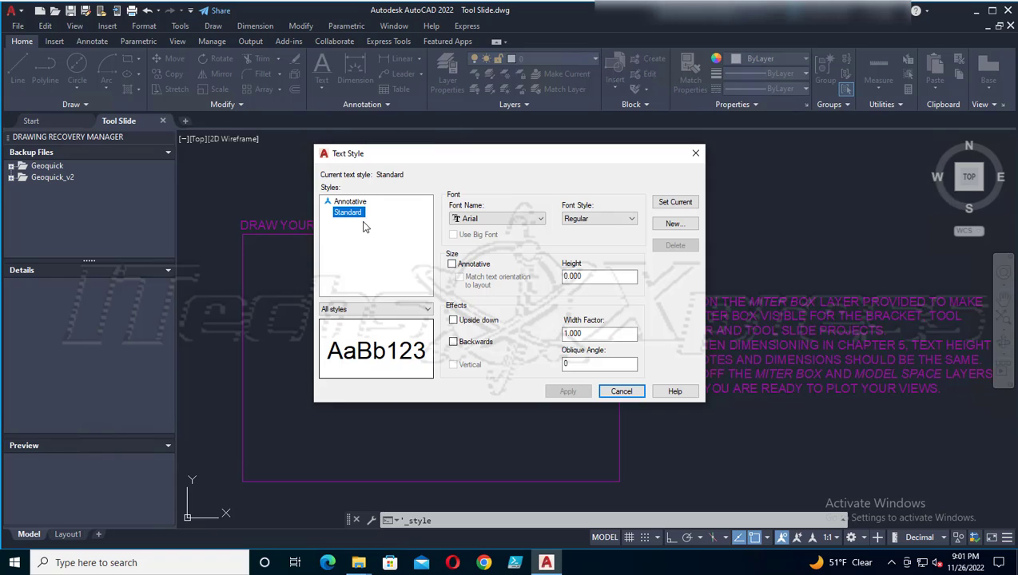
click(497, 220)
click(494, 218)
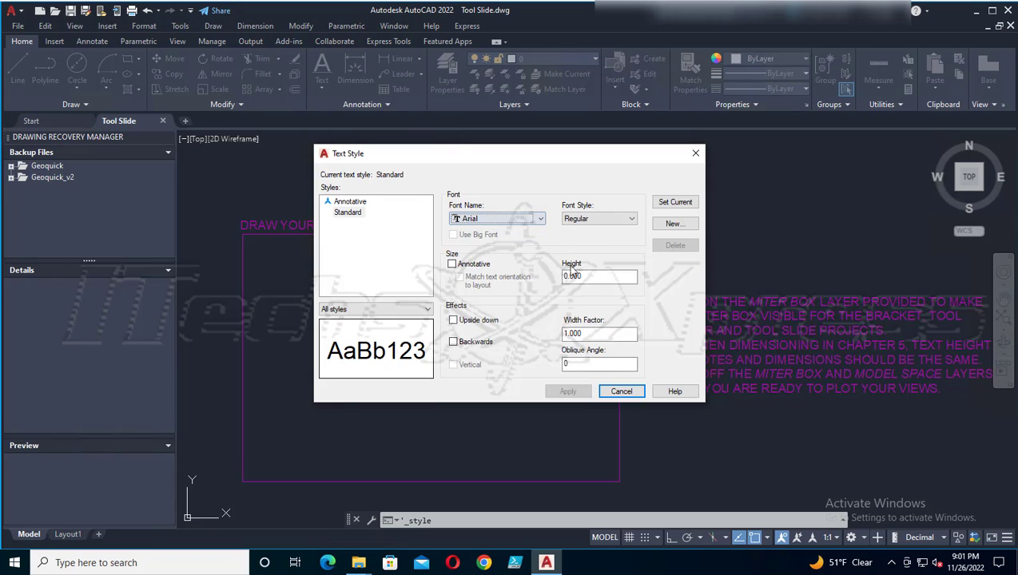
click(621, 392)
click(70, 10)
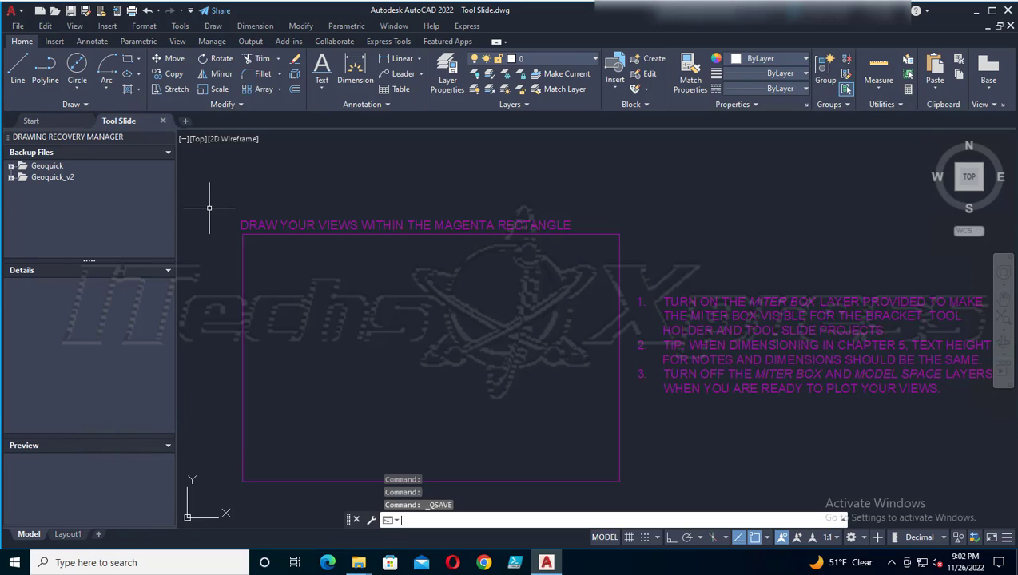
Step: Create a new layer named Visible
click(447, 79)
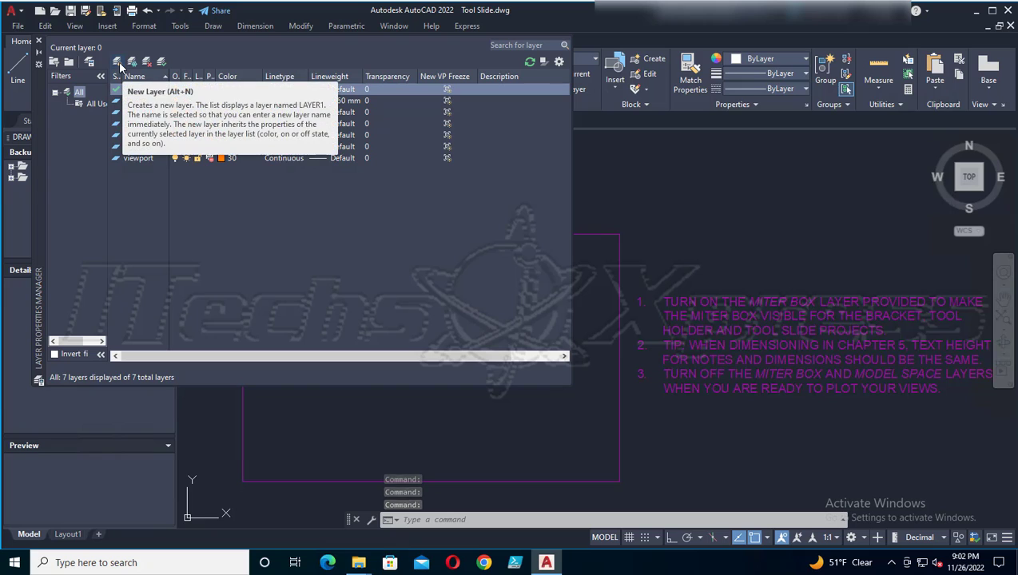
click(120, 67)
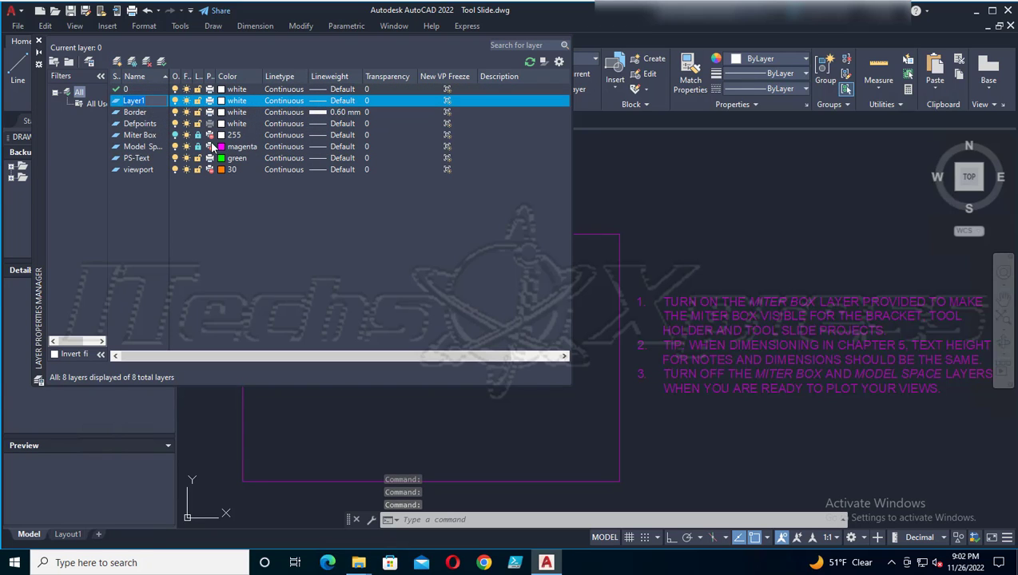
text(v)
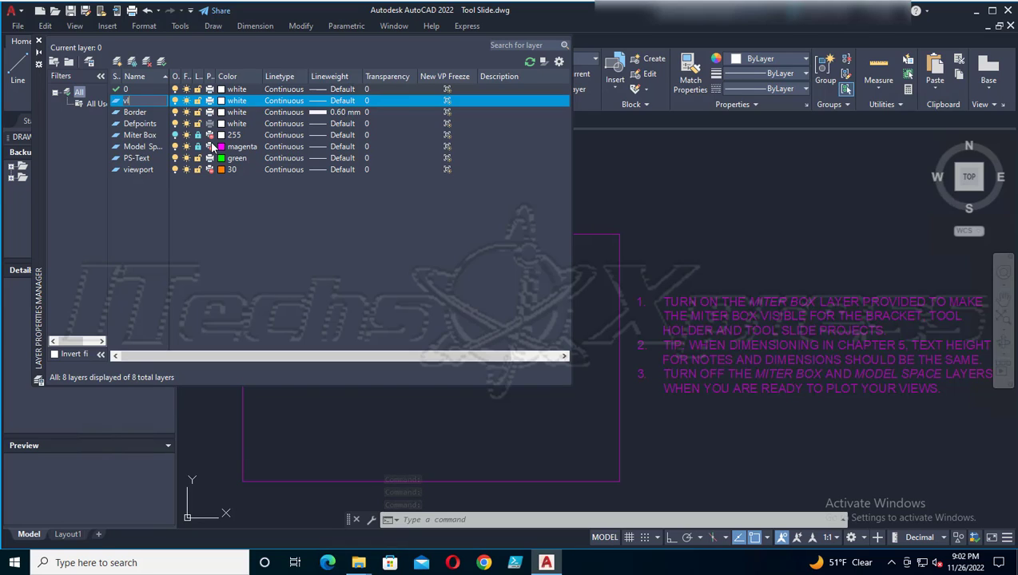
key(BackSpace)
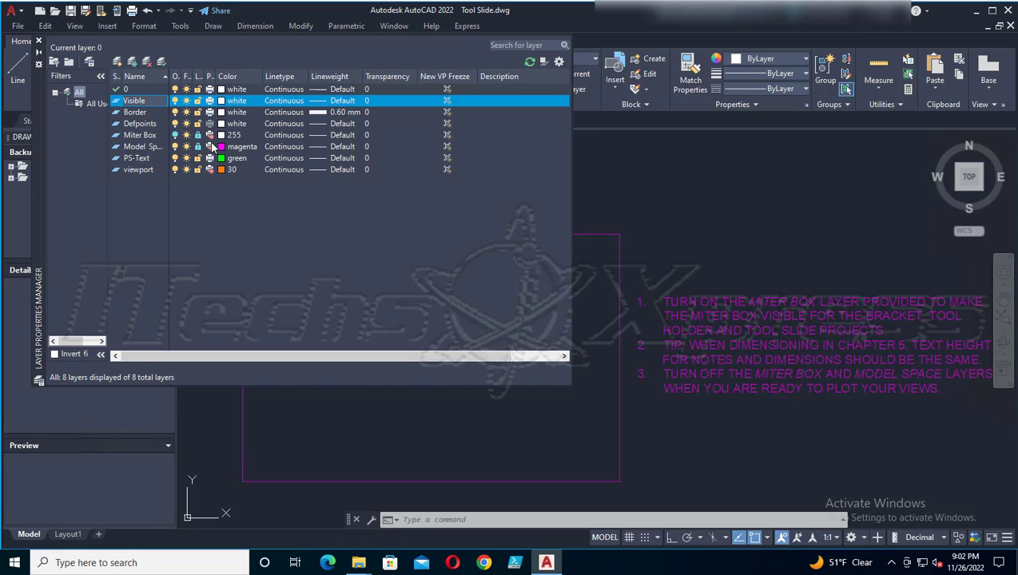
key(Return)
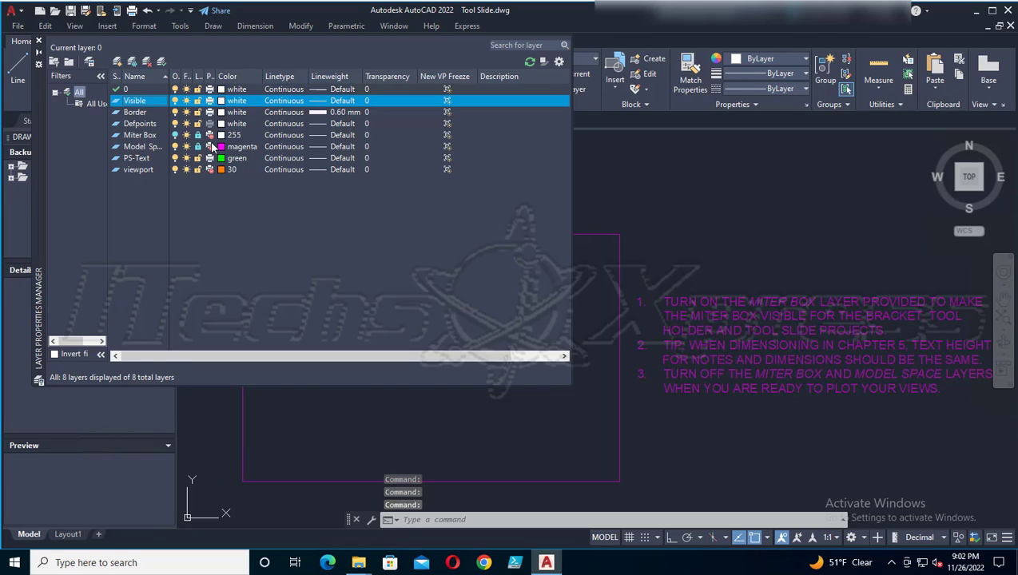
Step: Set the Visible layer's color to red
click(238, 104)
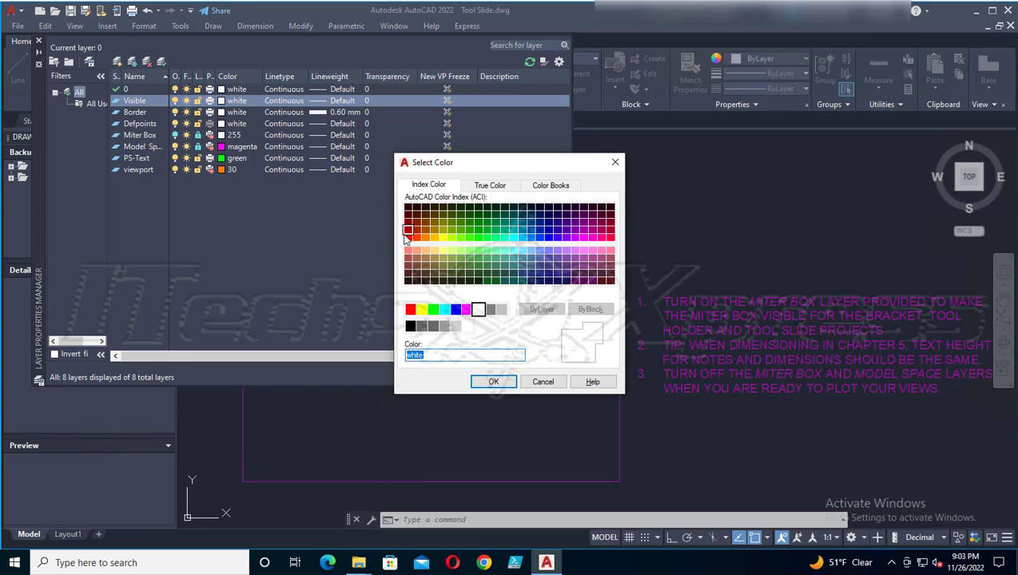
click(410, 310)
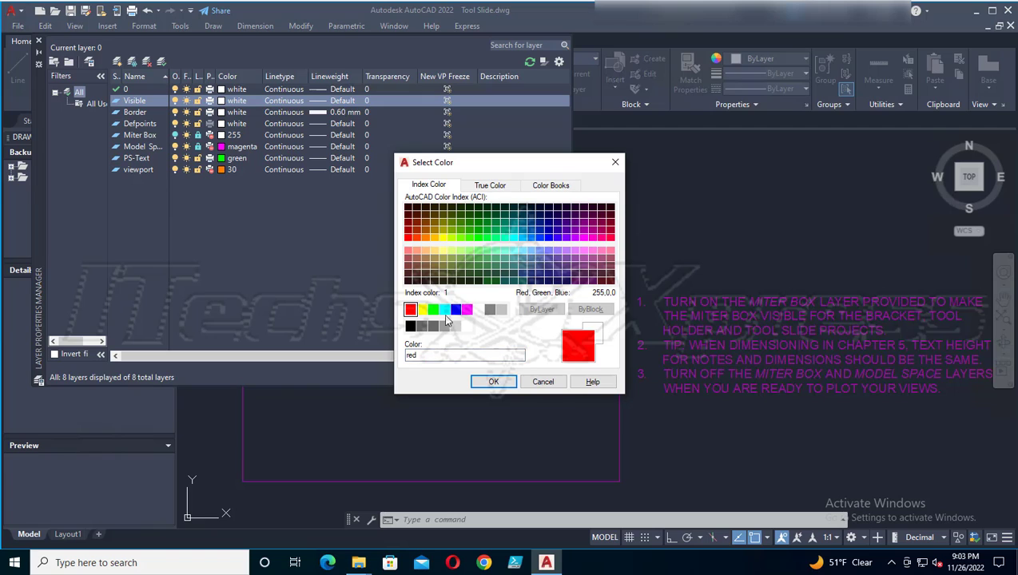
click(494, 382)
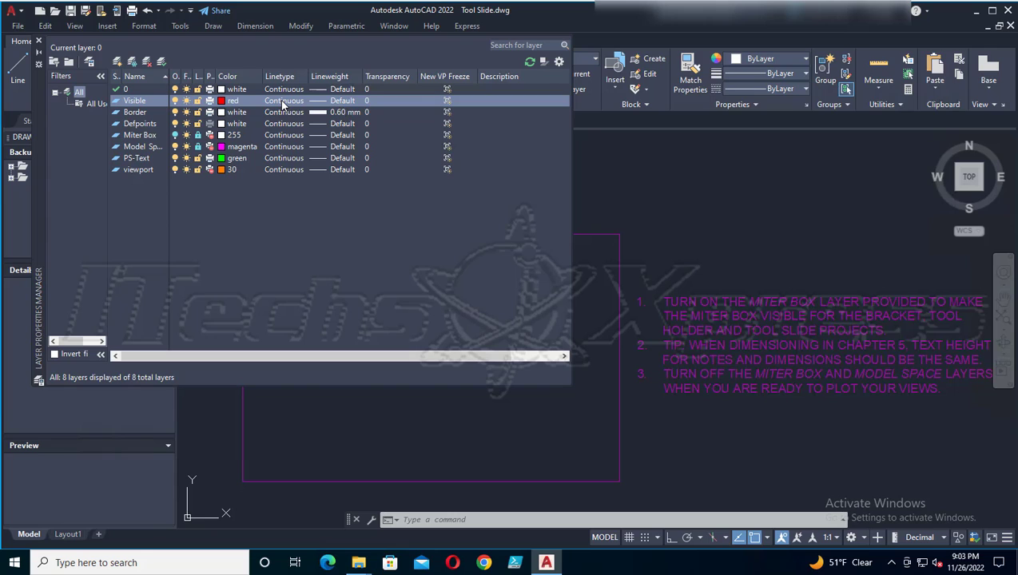
Step: Set the Visible layer's lineweight to 0.60 mm and widen the Lineweight column of the layer list
click(342, 101)
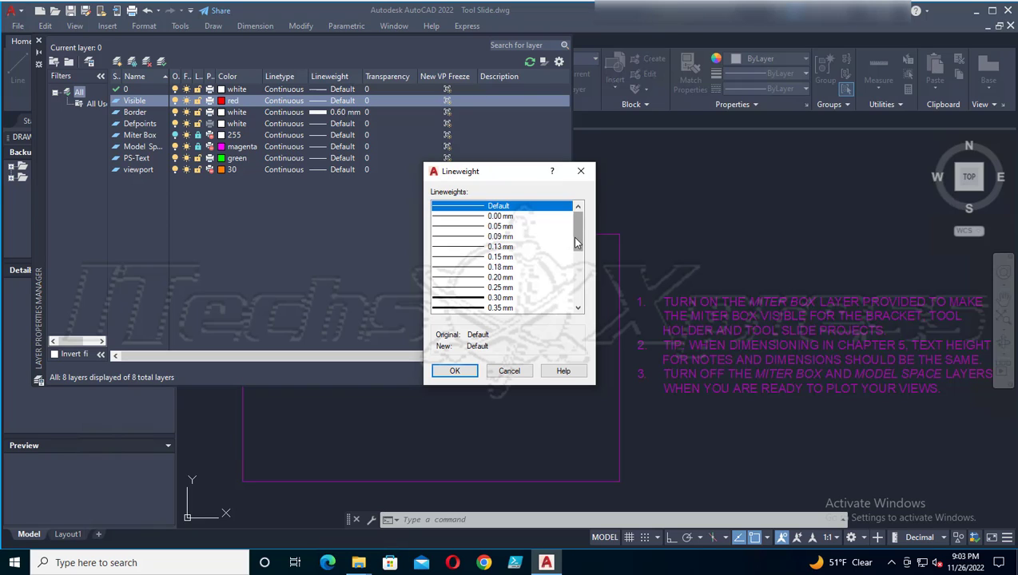
drag(577, 242, 578, 264)
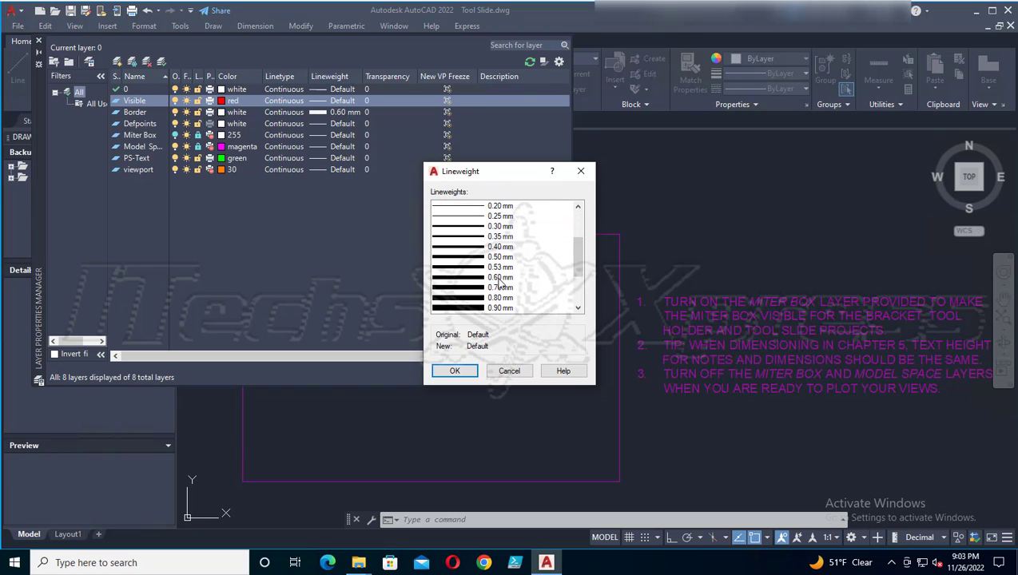
click(499, 278)
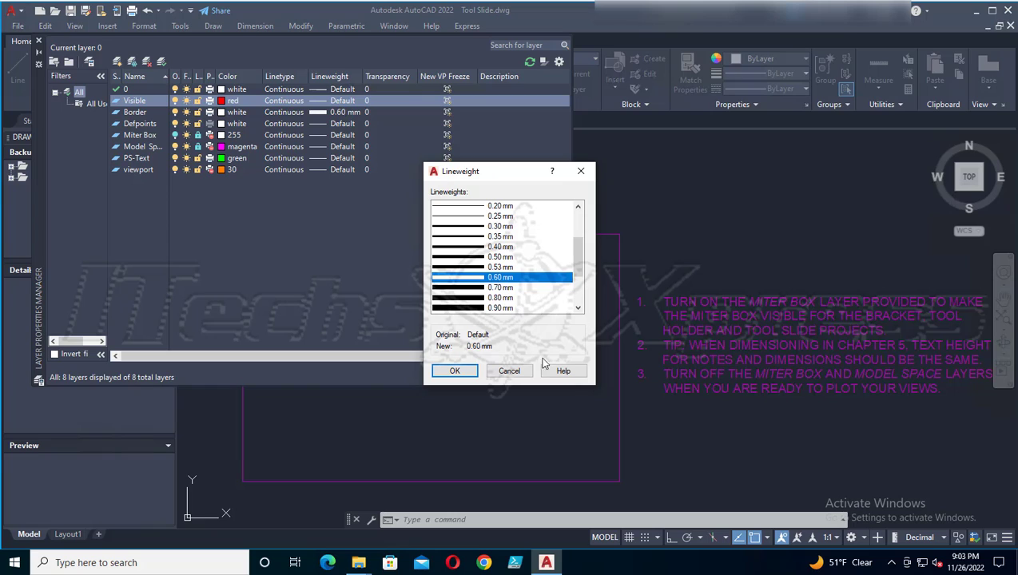
click(455, 370)
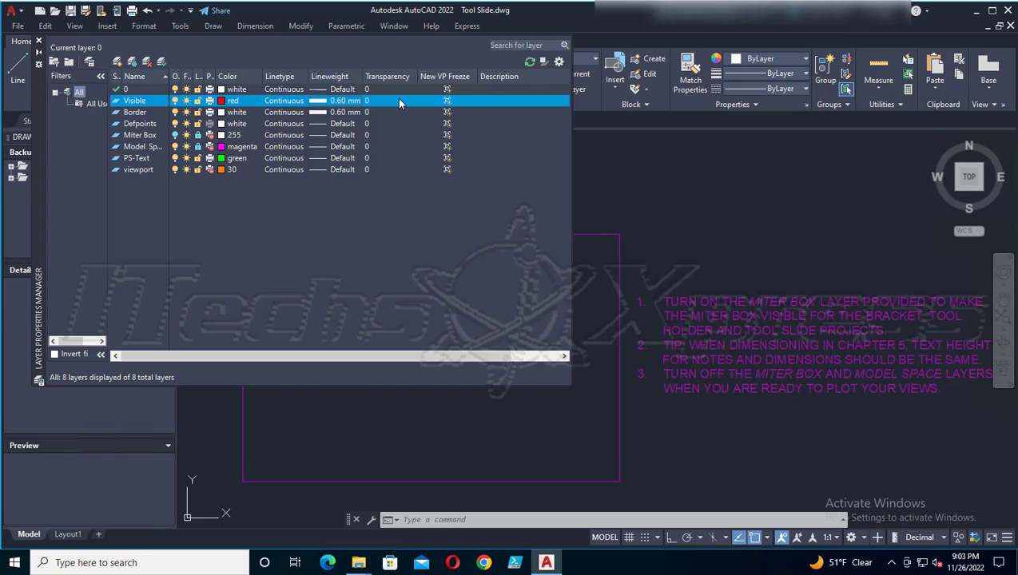
click(348, 101)
drag(364, 76, 416, 72)
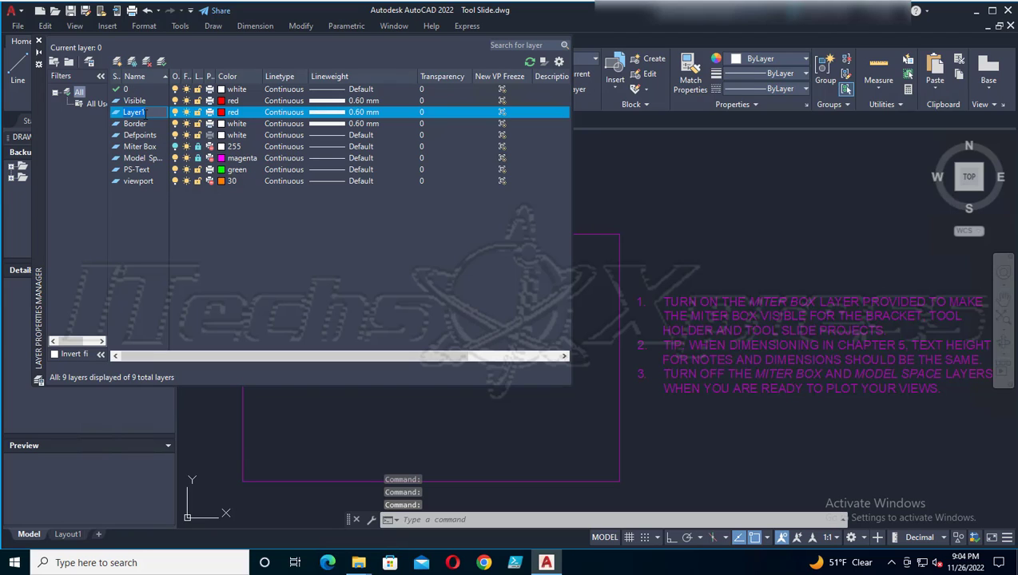
Step: Create a new layer named Hidden and set its color to blue
text(Hidden)
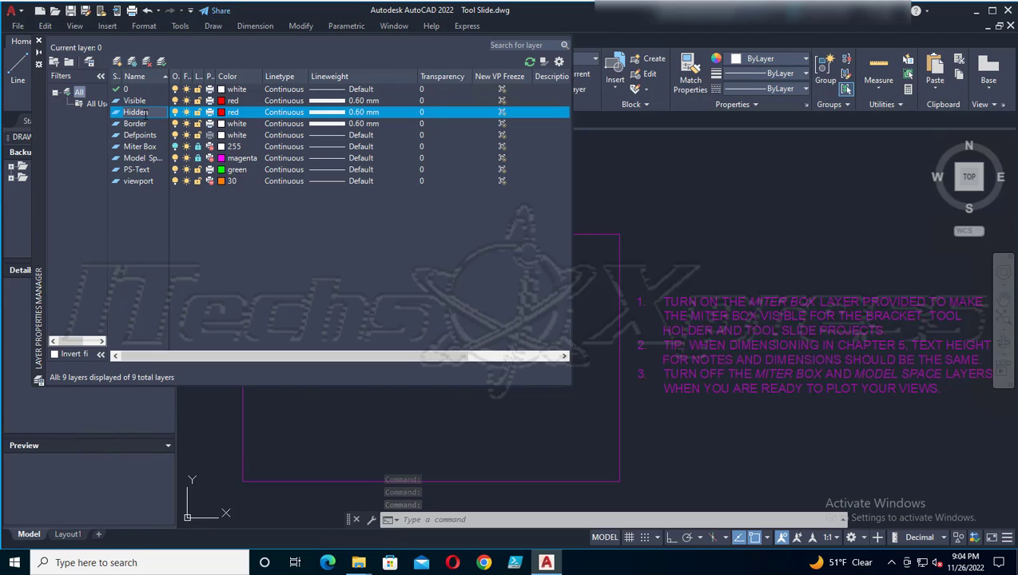
key(Return)
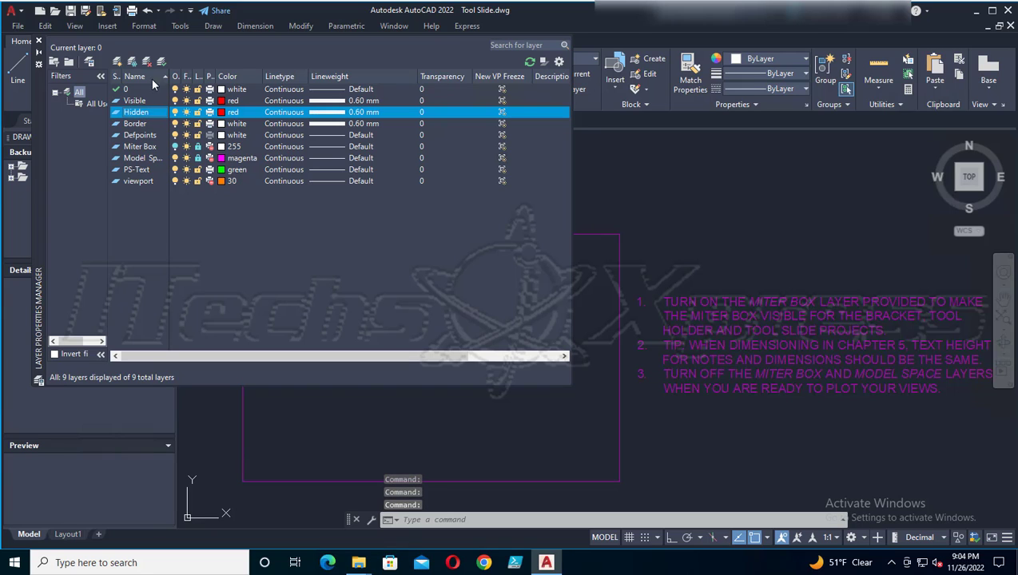
click(223, 112)
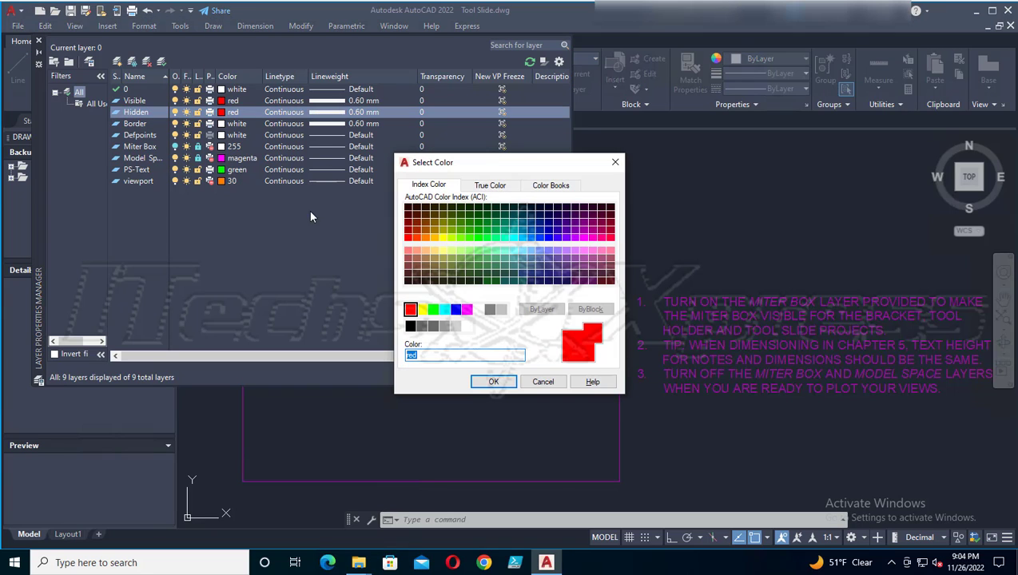
click(456, 310)
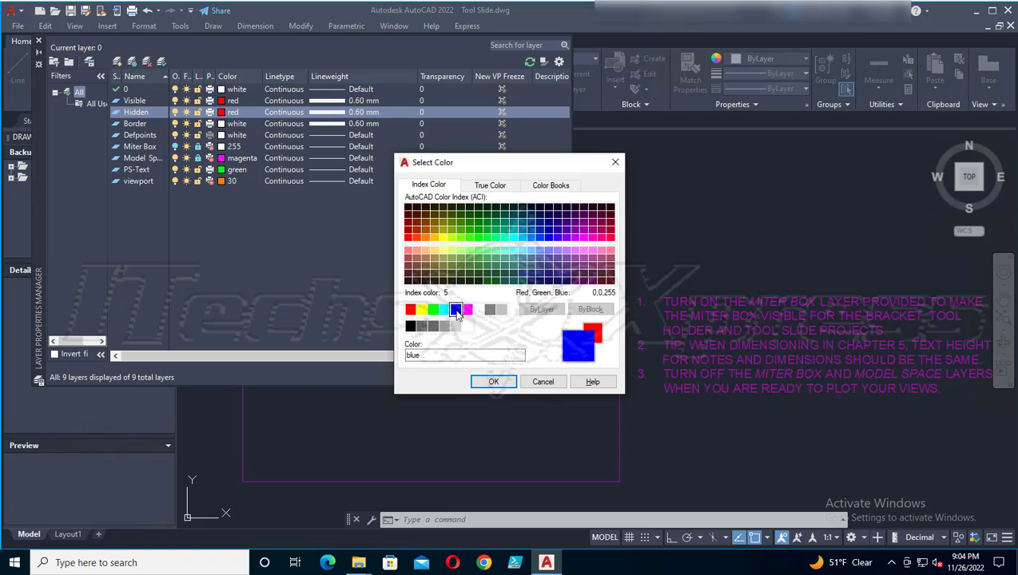
click(493, 382)
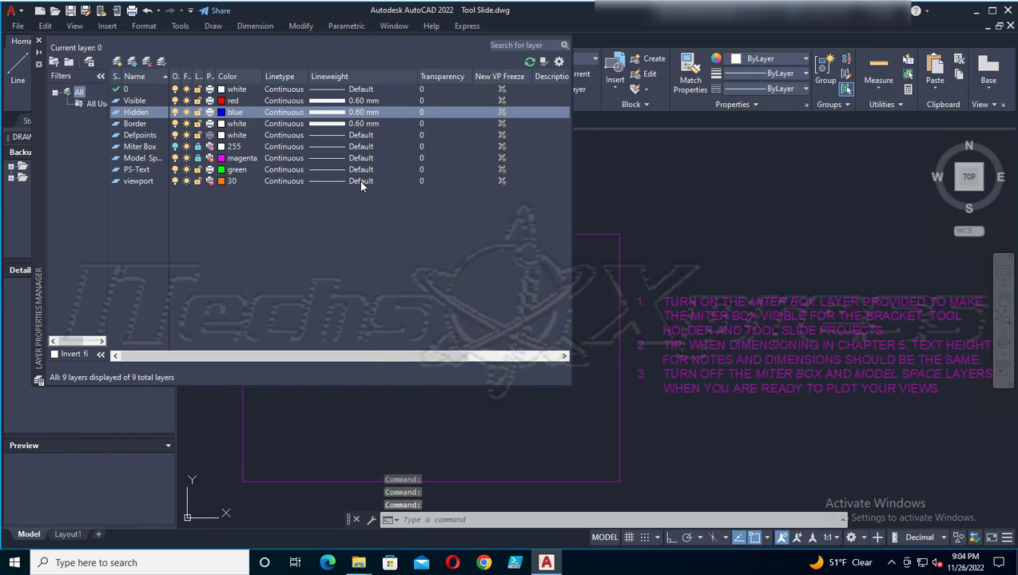
Step: Load the HIDDEN linetype from acad.lin and assign it to the Hidden layer
click(284, 112)
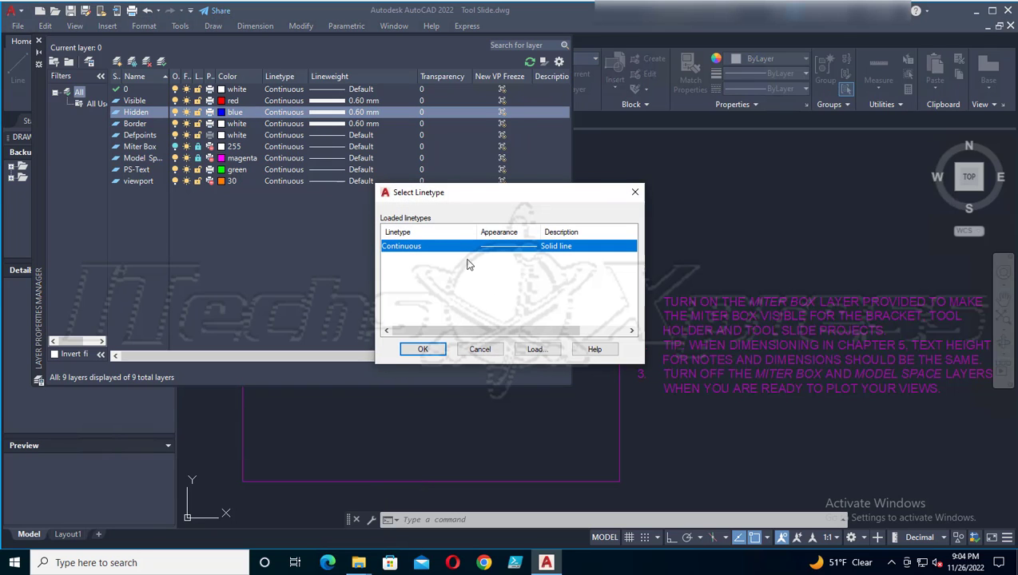
click(528, 349)
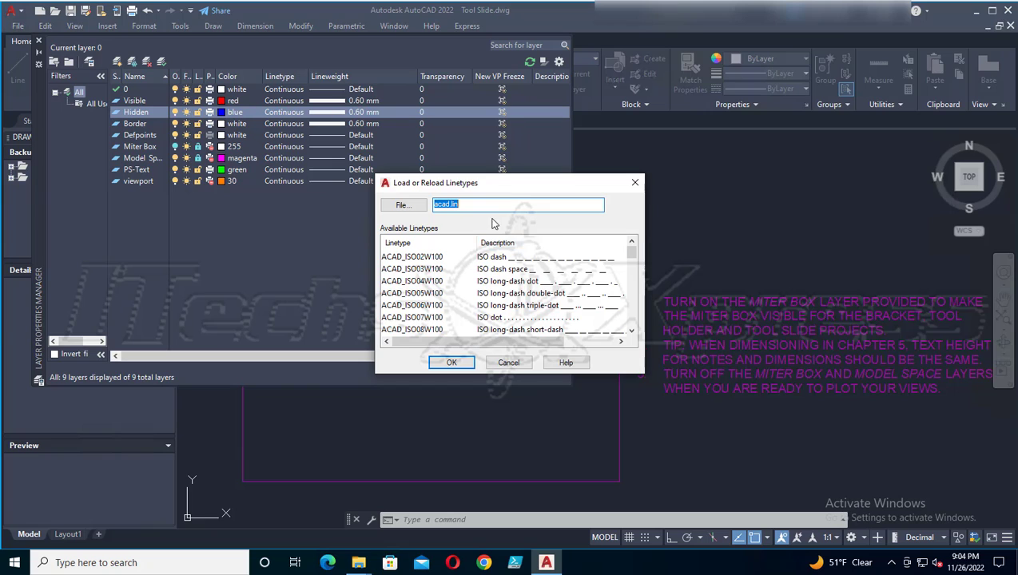
drag(632, 254, 629, 311)
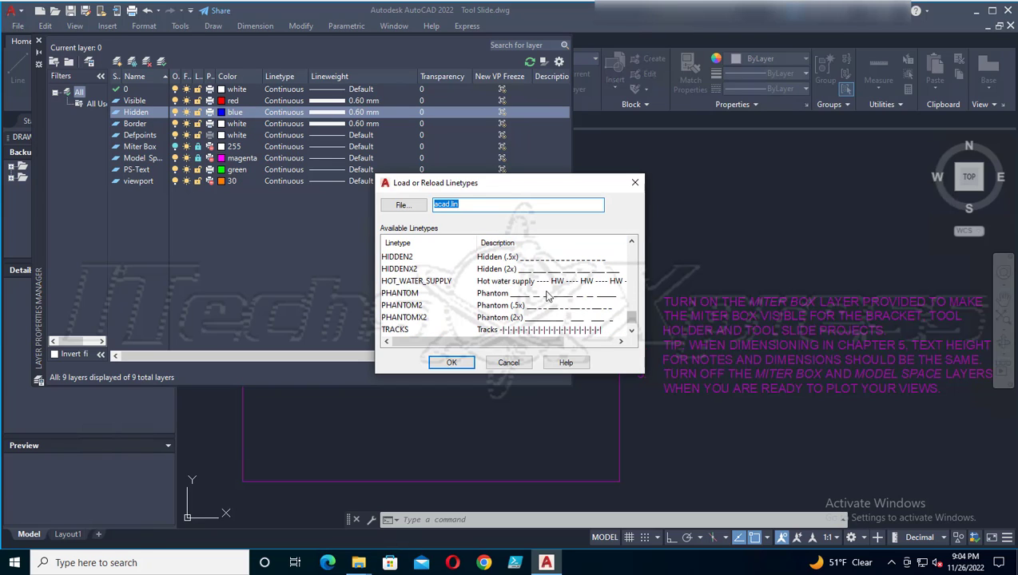
scroll(481, 300, up, 2)
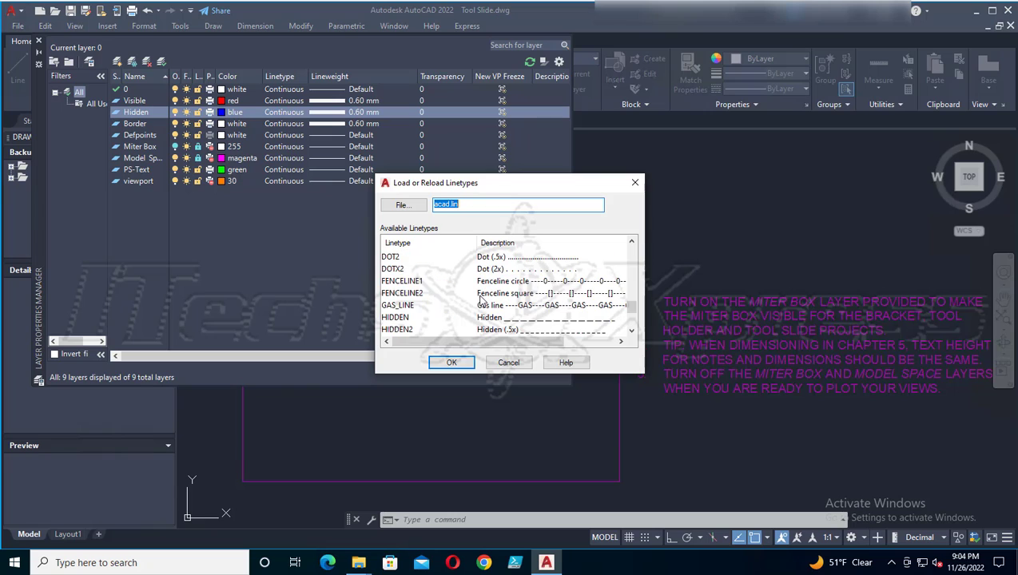
click(444, 318)
click(453, 364)
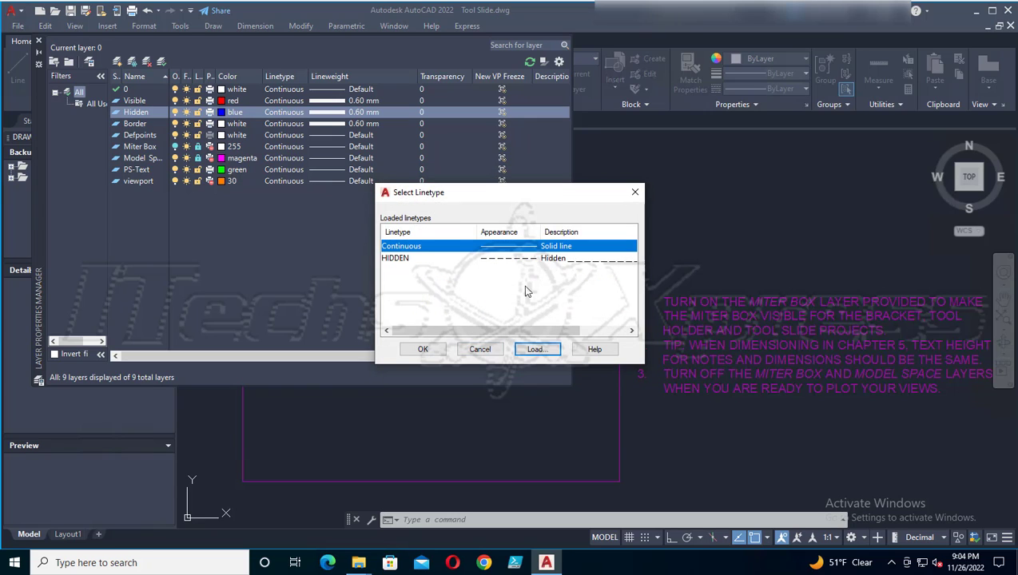
click(441, 259)
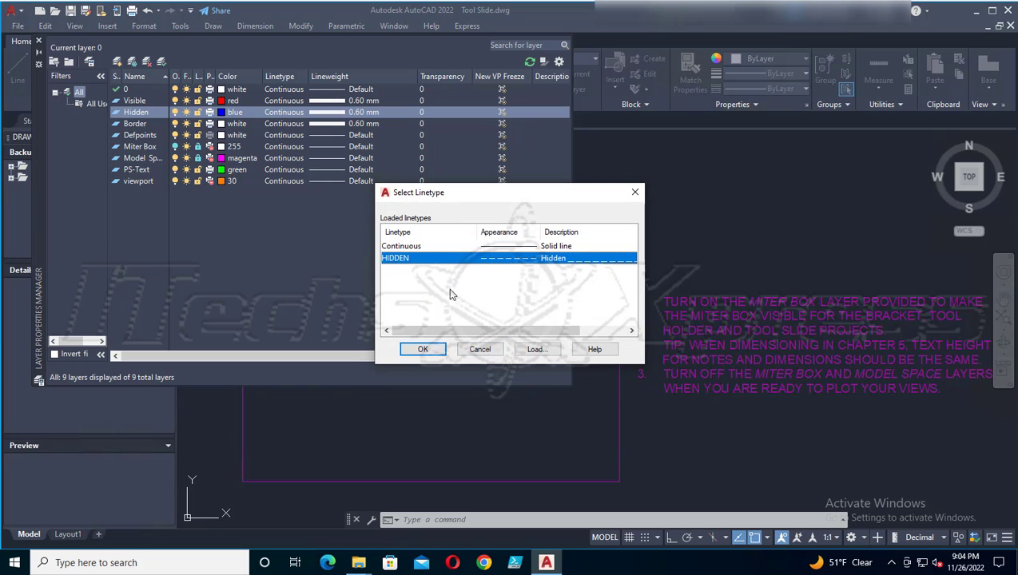
click(433, 348)
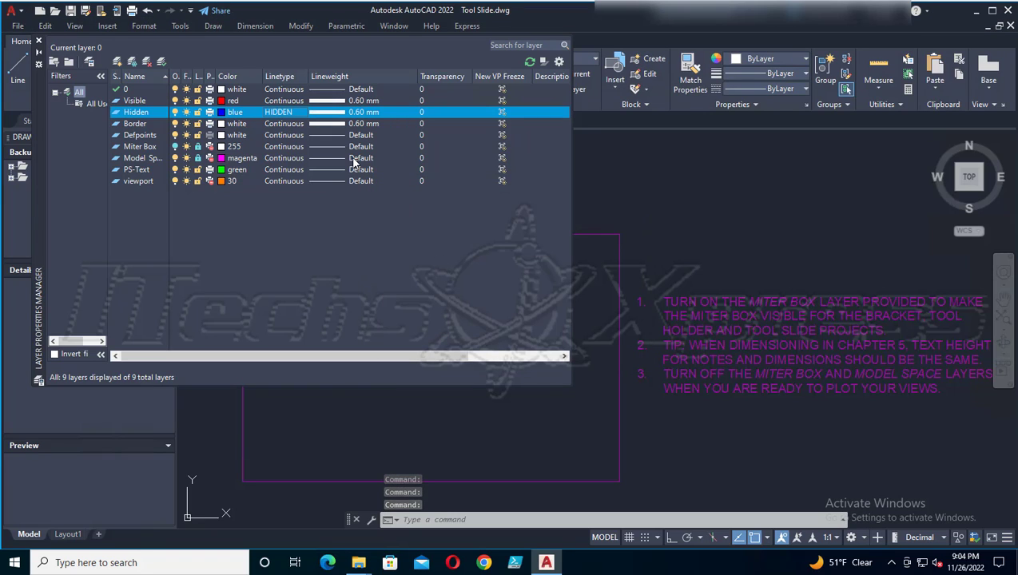
Step: Set the Hidden layer's lineweight to Default
click(373, 115)
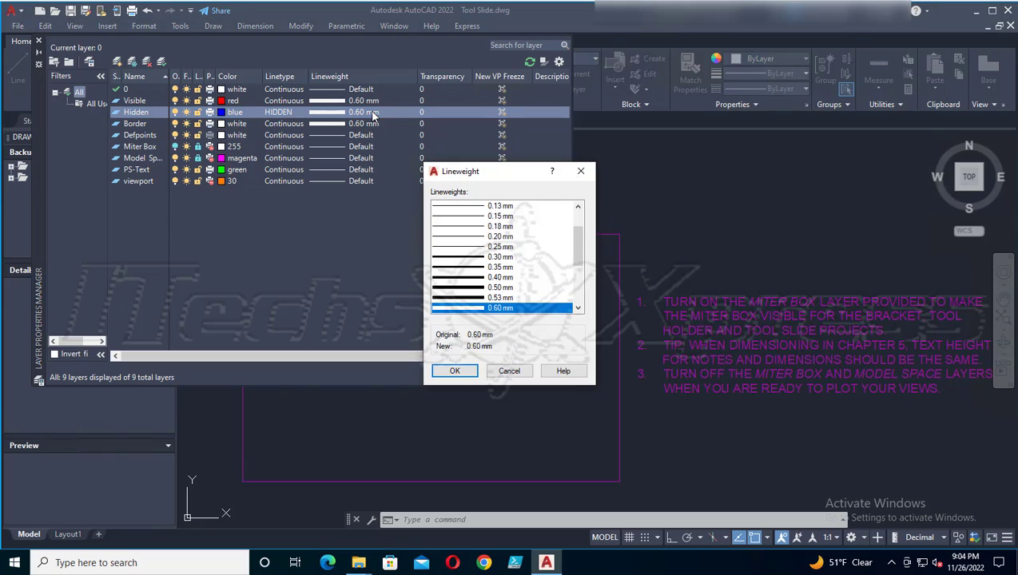
drag(577, 254, 583, 199)
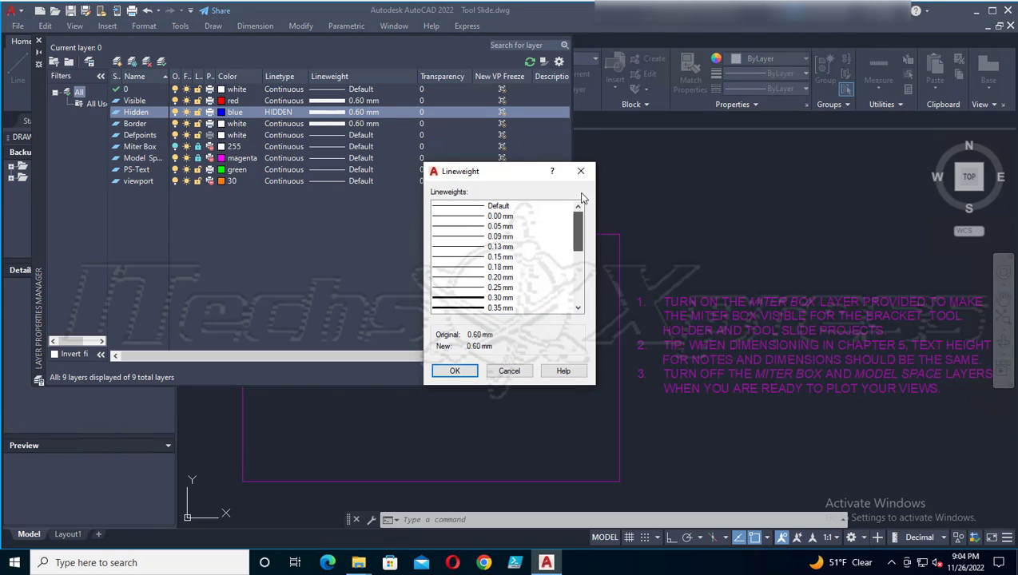
click(503, 207)
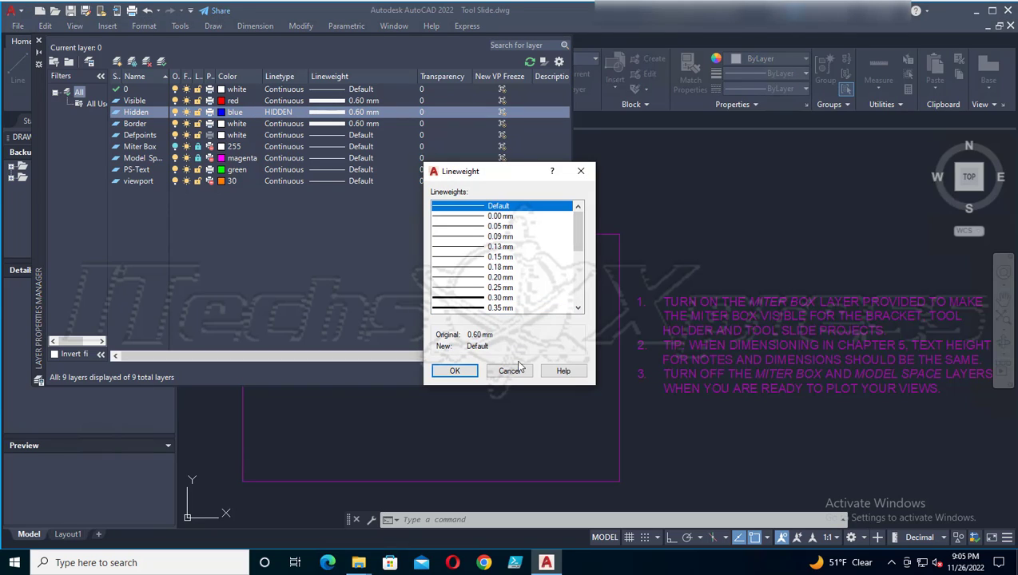
click(454, 372)
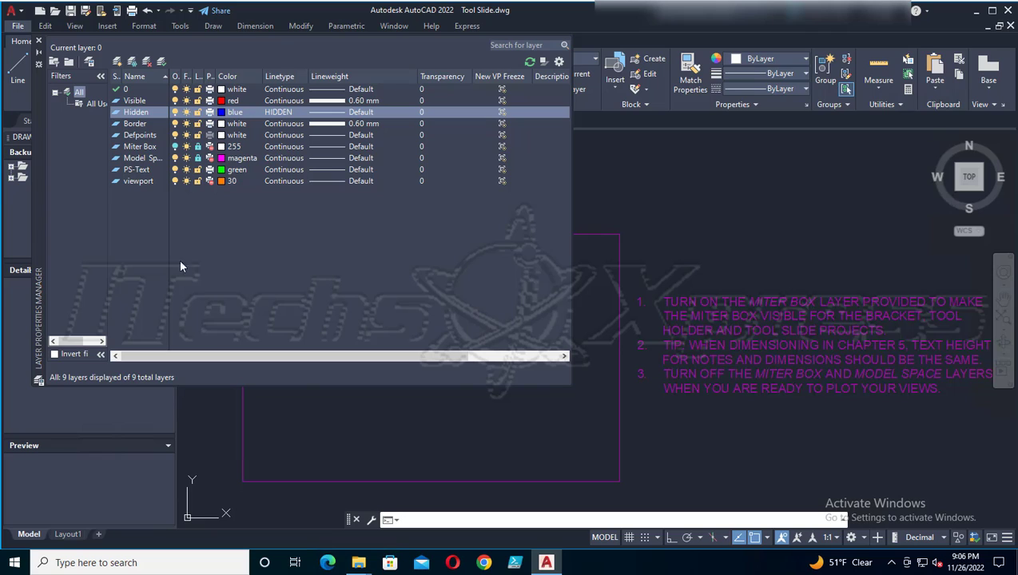
Step: Create a new layer named Center and set its color to green
click(118, 62)
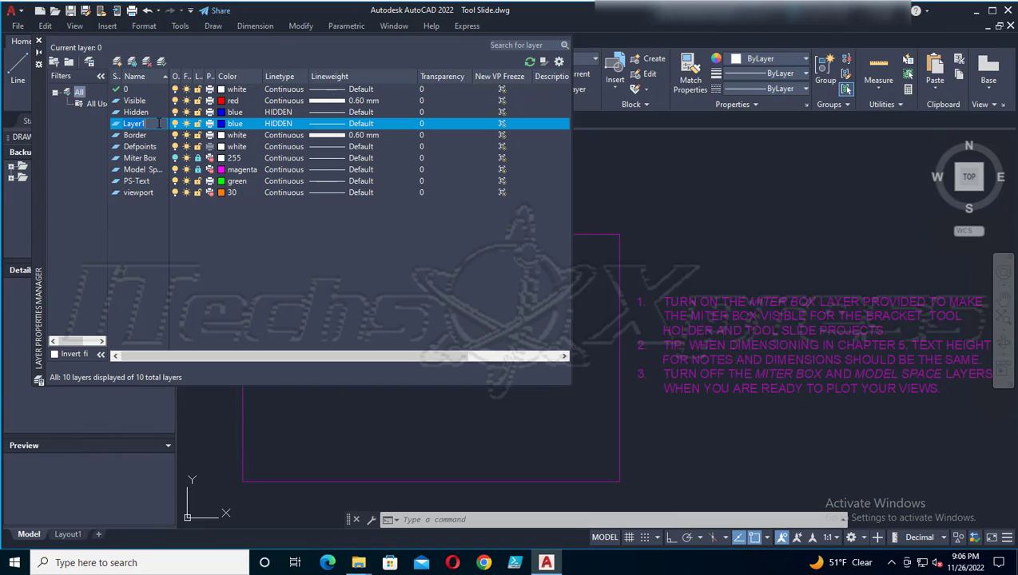
text(Center)
click(232, 123)
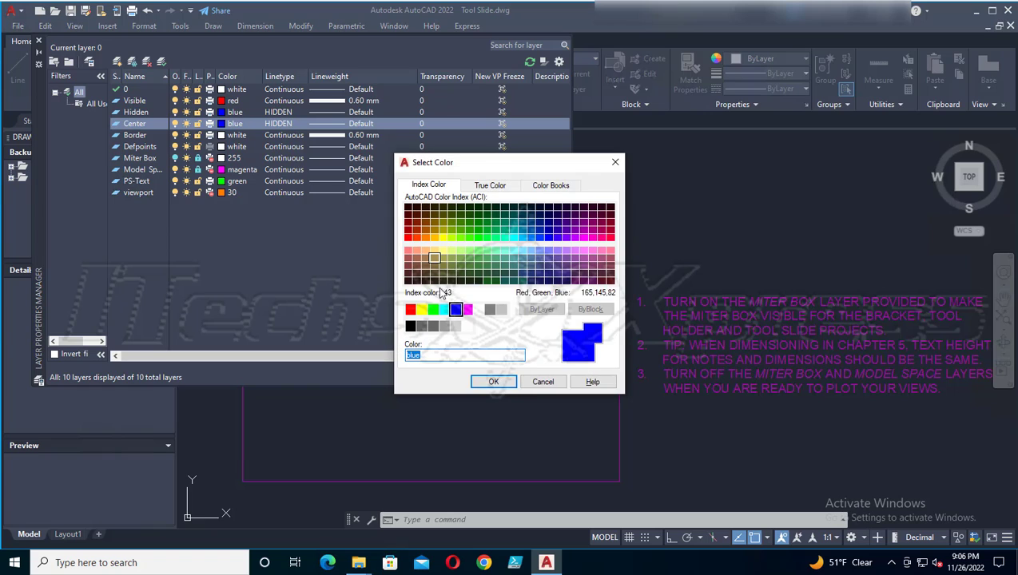
click(433, 310)
click(493, 381)
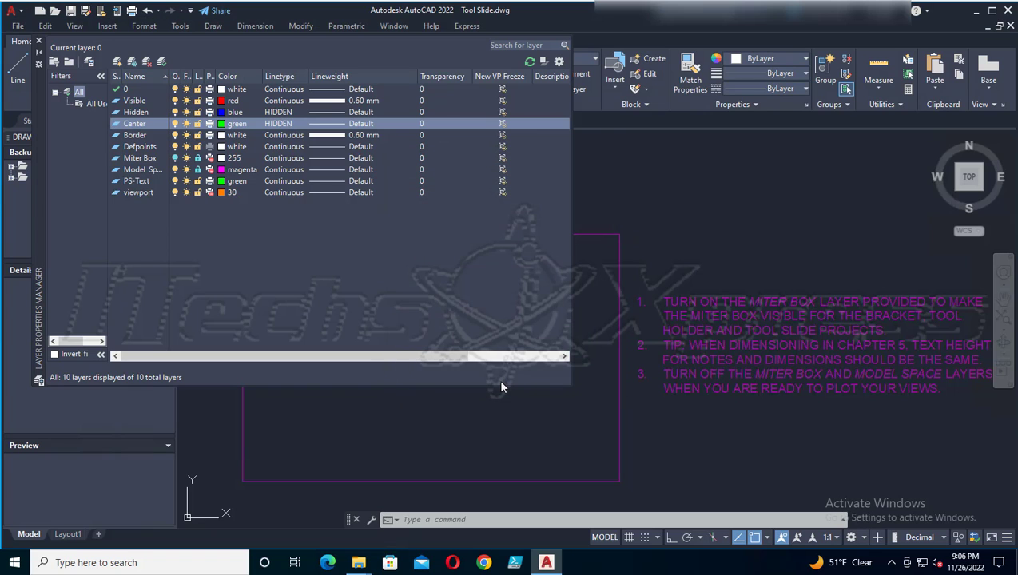
Step: Load the CENTER linetype from acad.lin and assign it to the Center layer
click(285, 123)
click(537, 350)
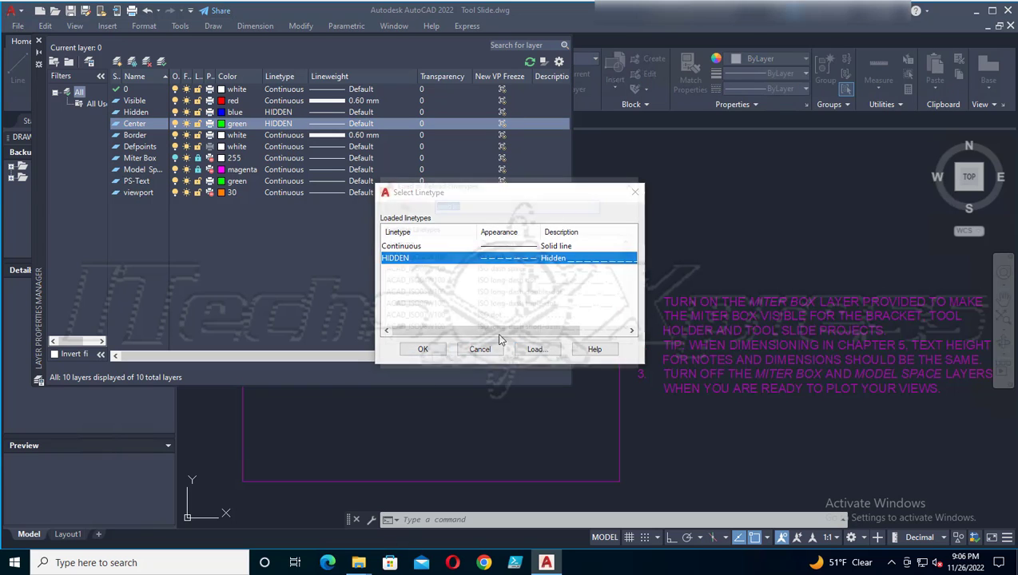
scroll(634, 277, down, 2)
scroll(633, 278, down, 4)
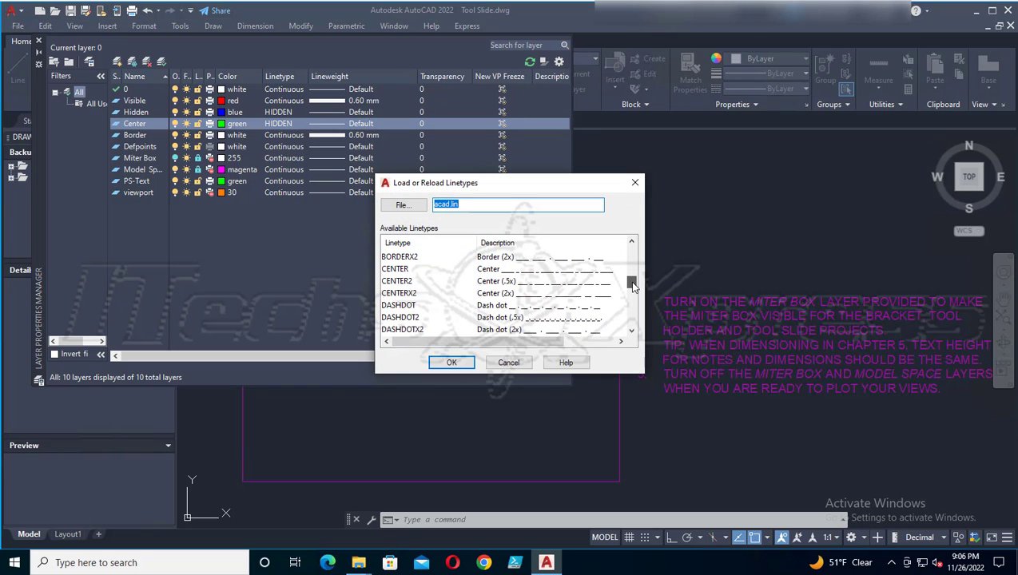
click(394, 269)
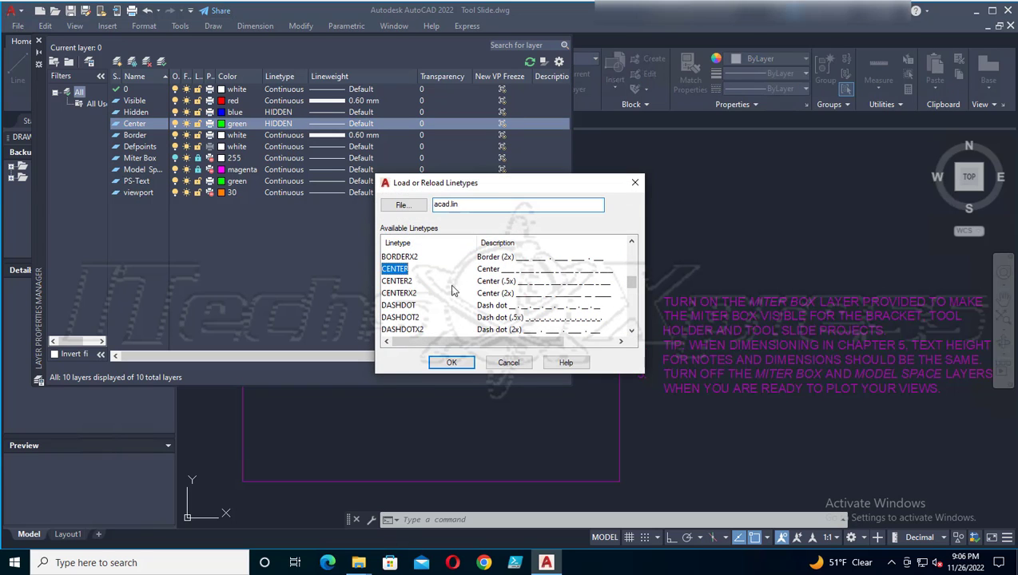
click(460, 364)
click(409, 247)
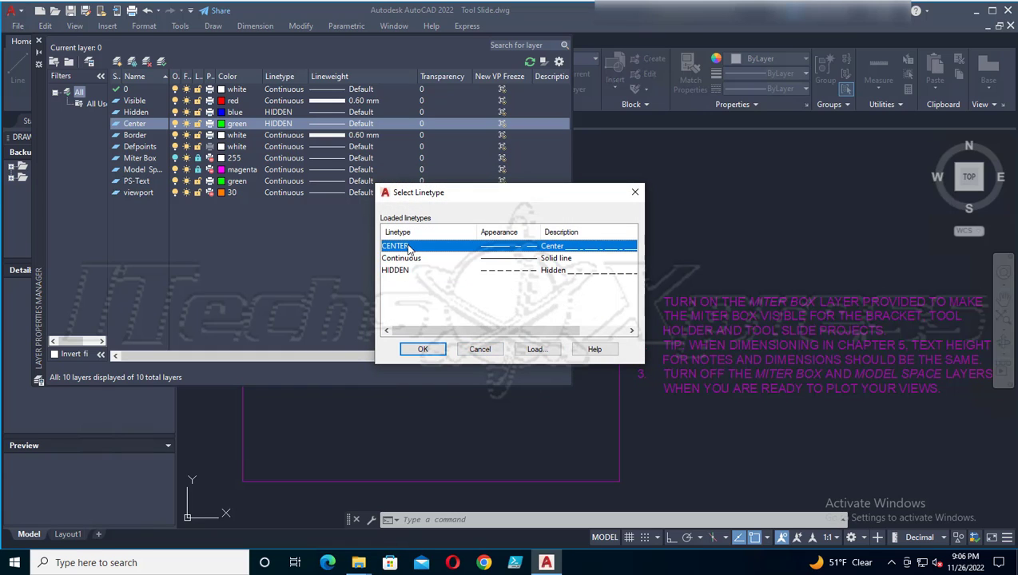
click(423, 350)
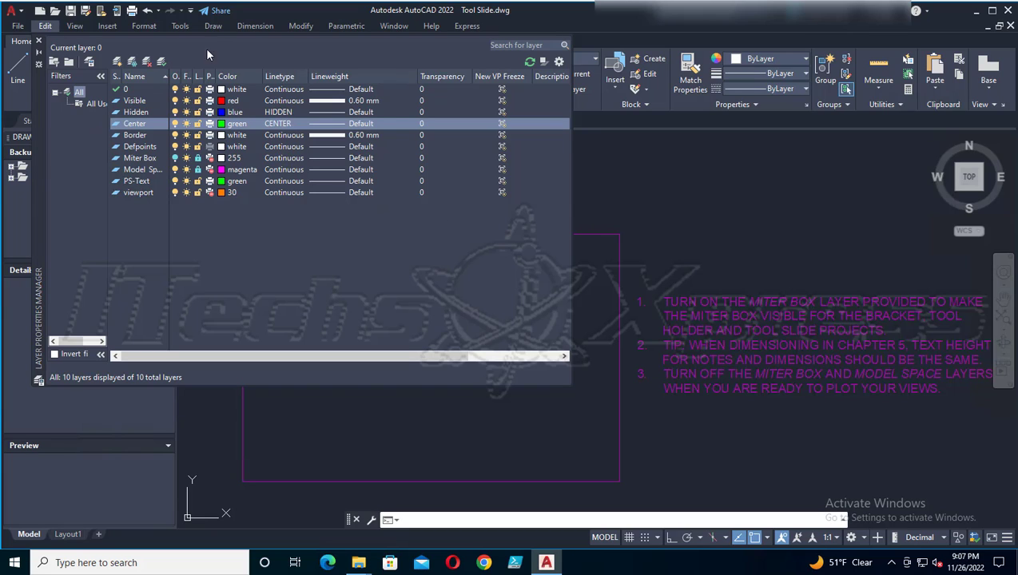
Step: Create a new layer named Text and set its color to magenta
click(117, 61)
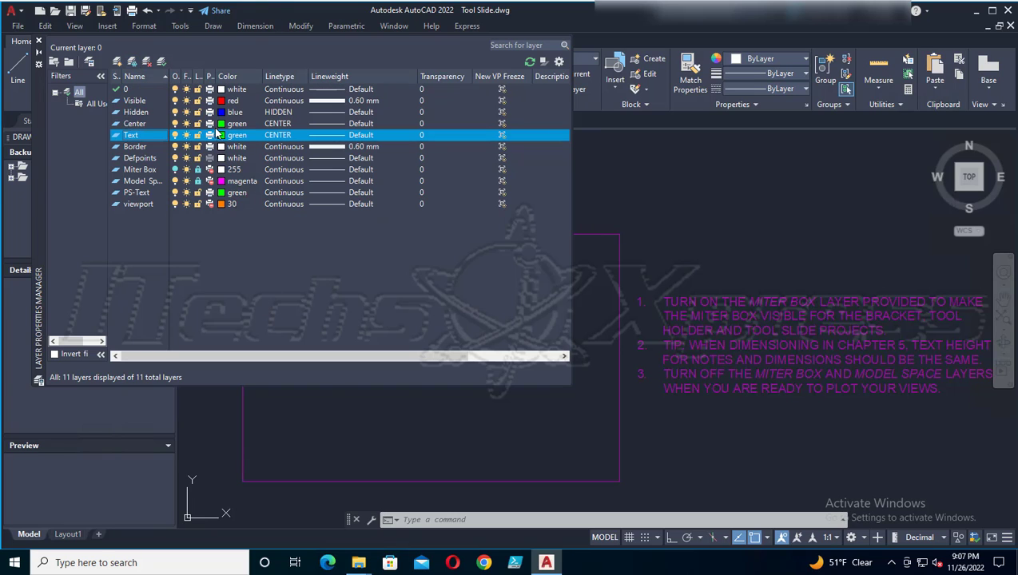
click(224, 136)
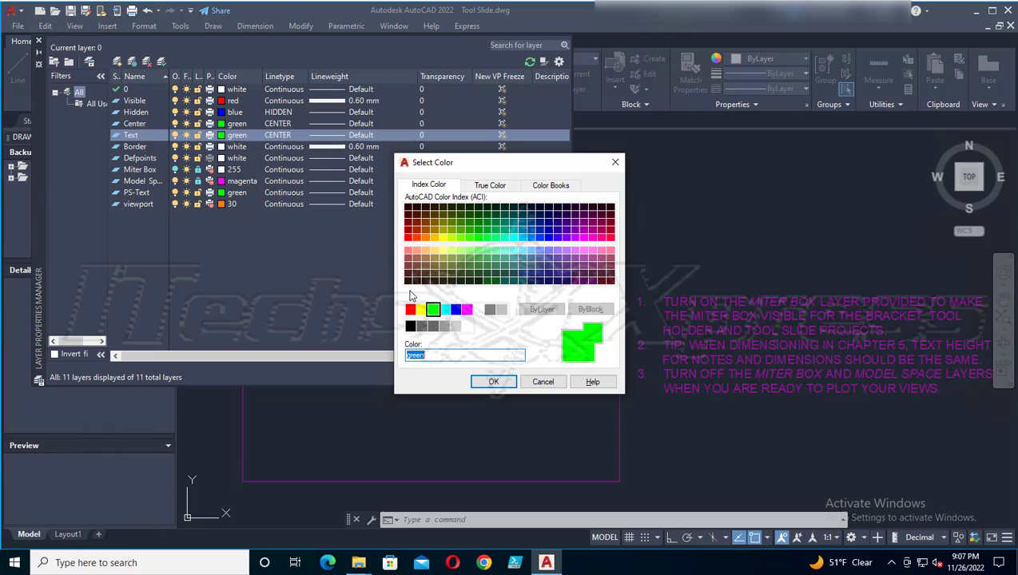
click(466, 309)
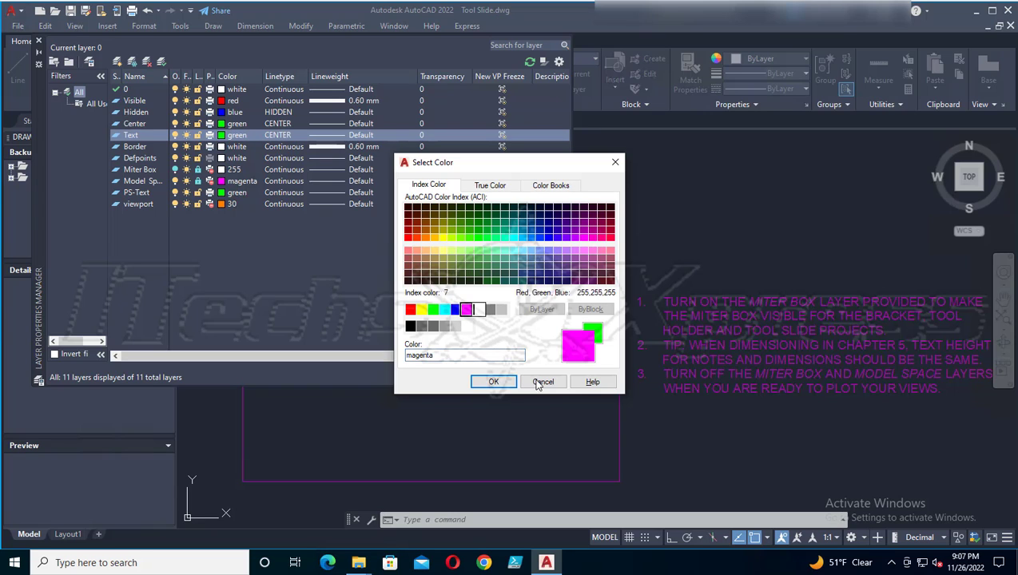
click(493, 381)
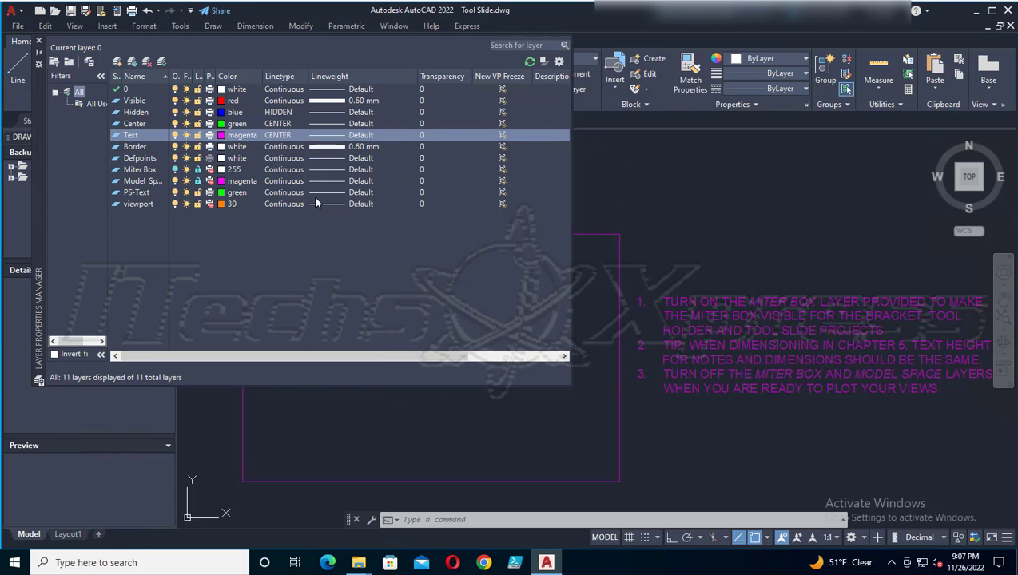
Step: Set the Text layer's linetype to Continuous
click(284, 137)
click(412, 258)
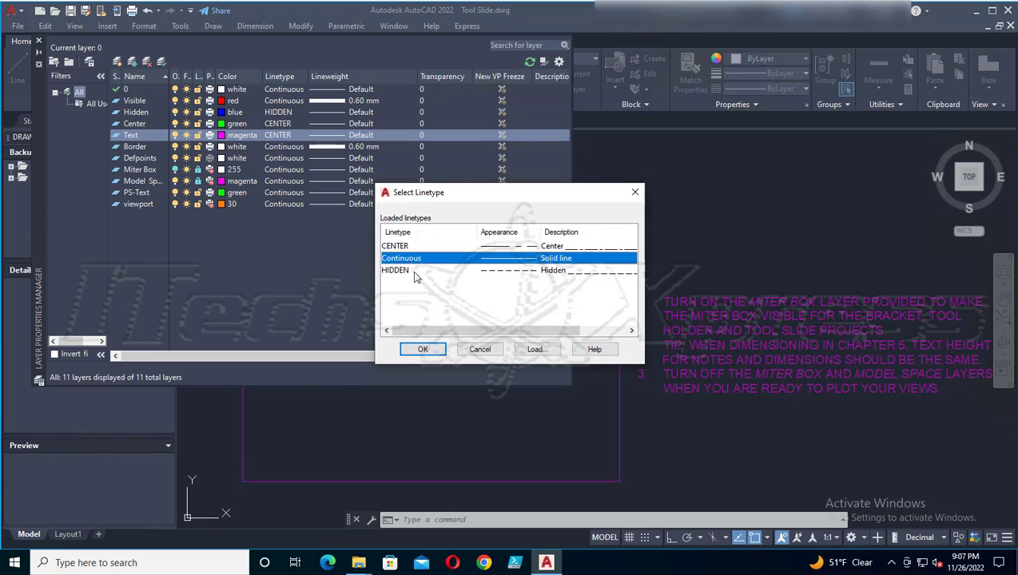
click(423, 350)
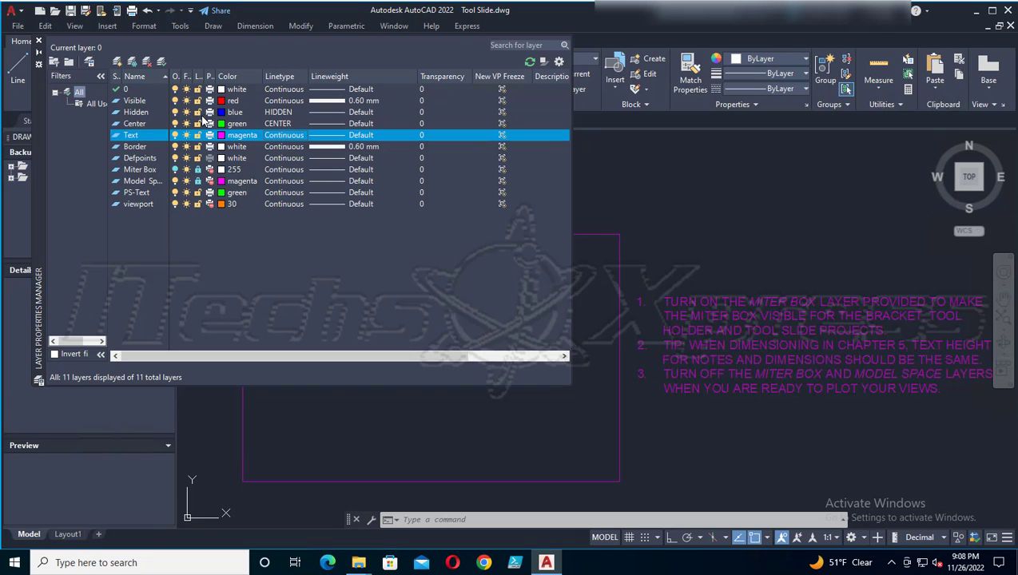
Step: Make the Visible layer current and close the layer manager
click(147, 103)
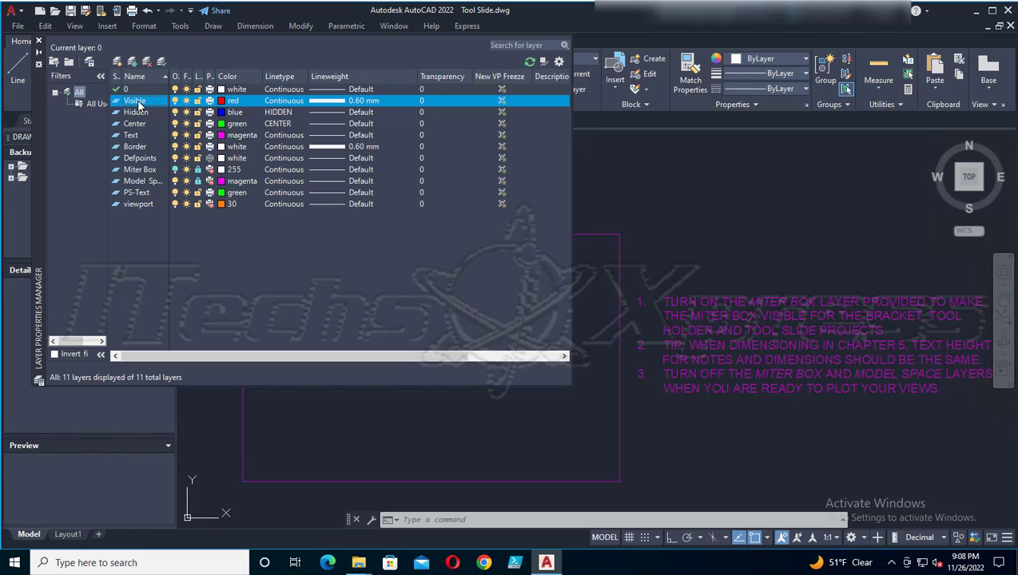
double_click(140, 104)
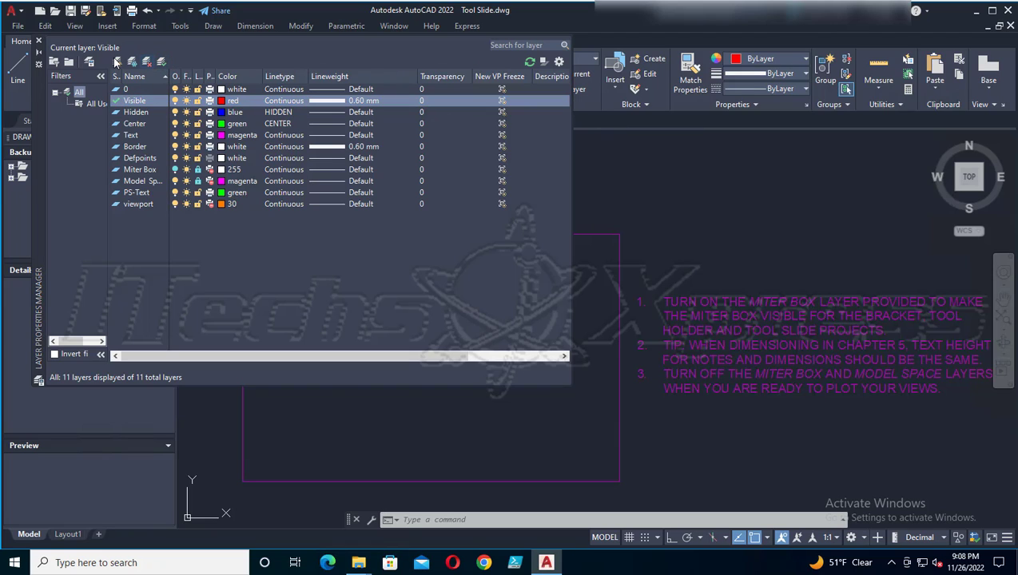
click(38, 42)
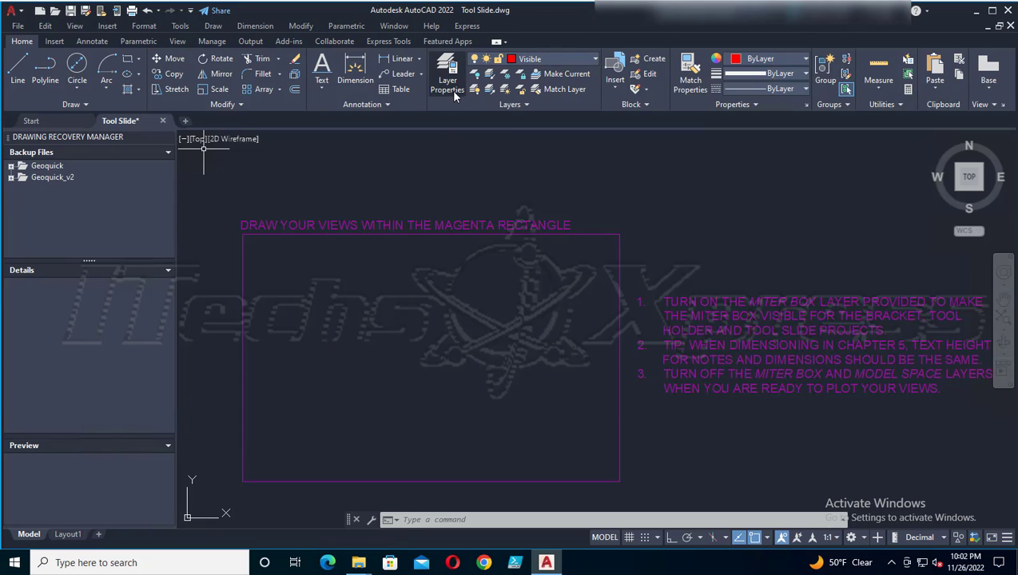
Step: Turn on the Miter Box layer to display the guide box inside the magenta rectangle
click(596, 59)
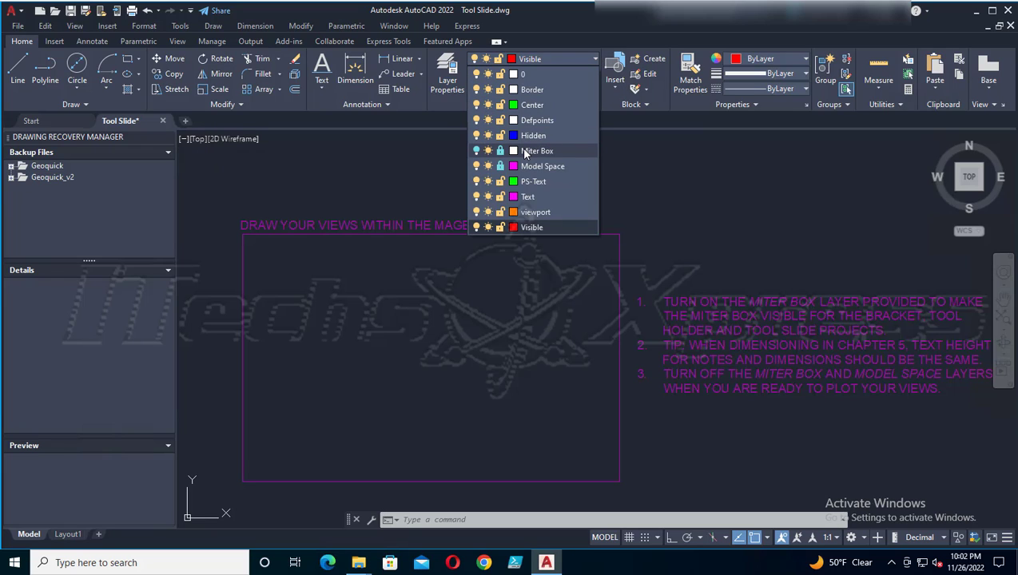
click(477, 154)
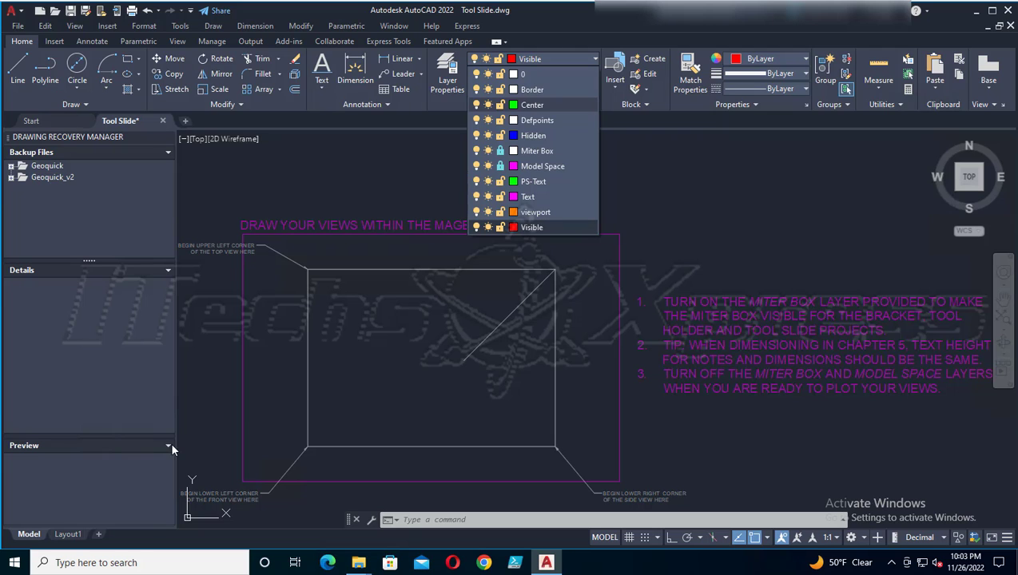
click(611, 21)
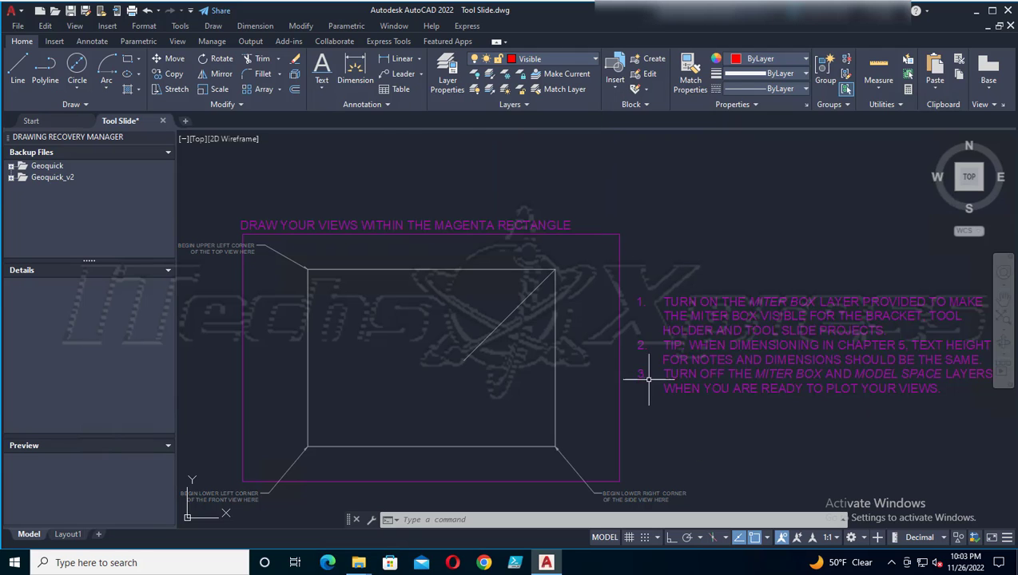
scroll(643, 382, up, 2)
mouse_move(595, 366)
middle_down()
mouse_move(684, 327)
mouse_move(803, 334)
mouse_move(624, 334)
middle_up()
scroll(804, 334, down, 1)
scroll(805, 333, down, 1)
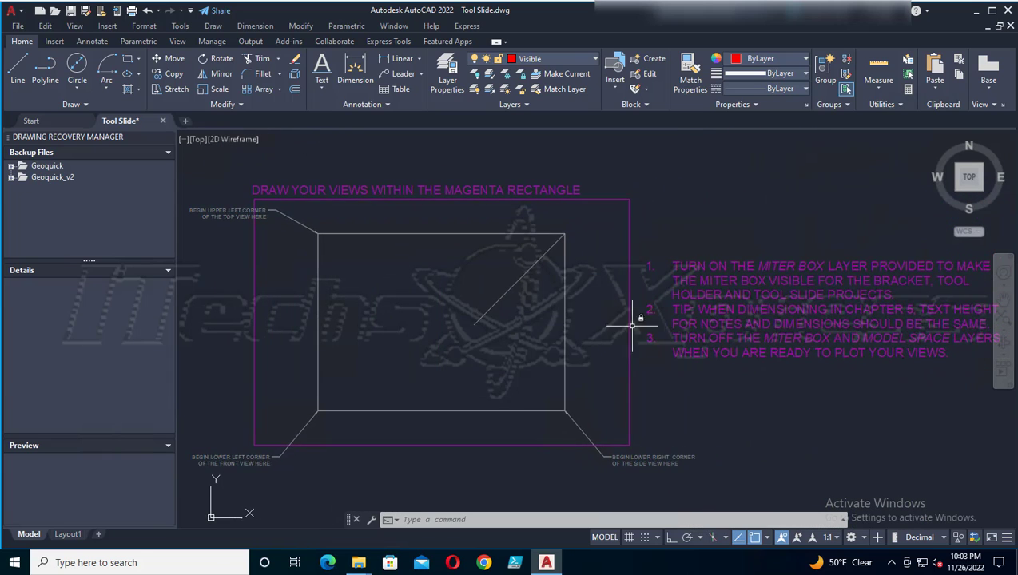
Step: On the Visible layer, draw a rectangle 3 wide and 0.88 high, leftward and upward from the miter box's lower right corner, and save
click(593, 60)
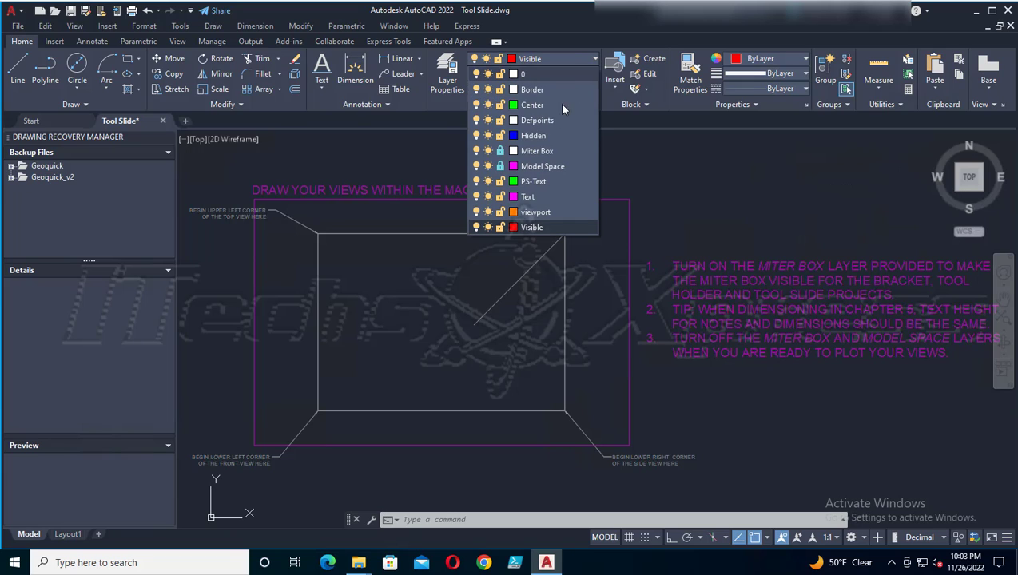
click(532, 227)
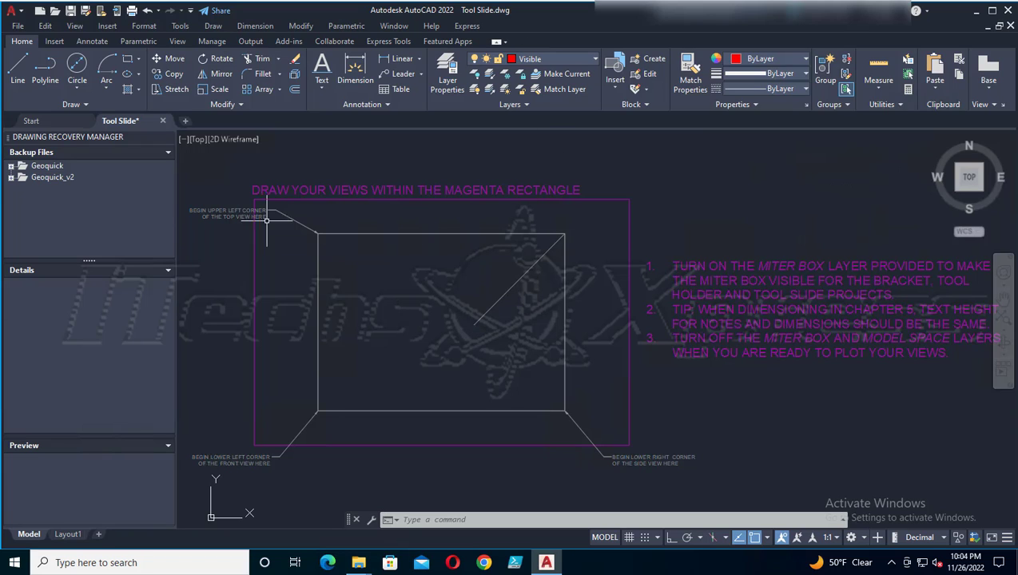
click(131, 61)
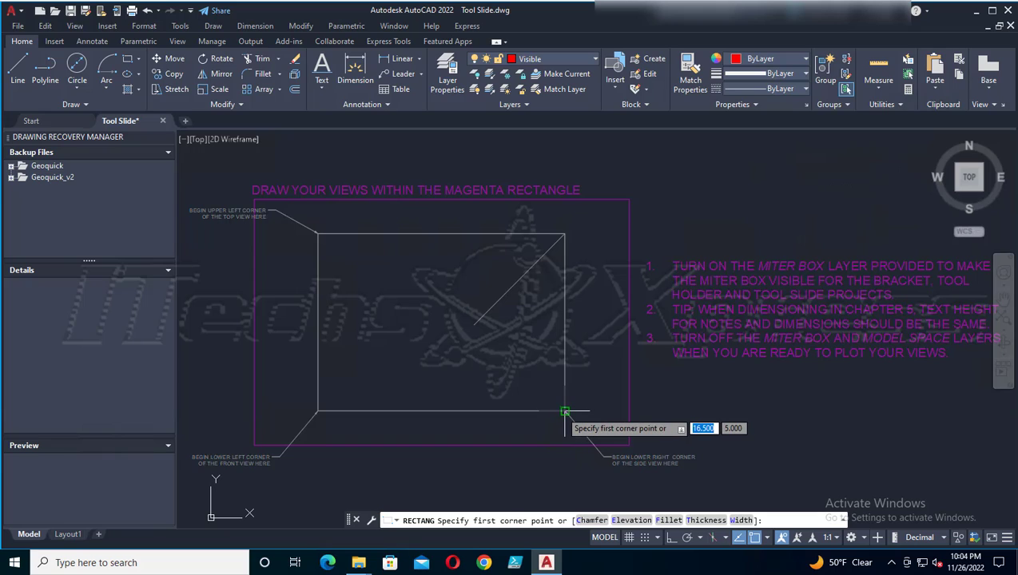
click(565, 412)
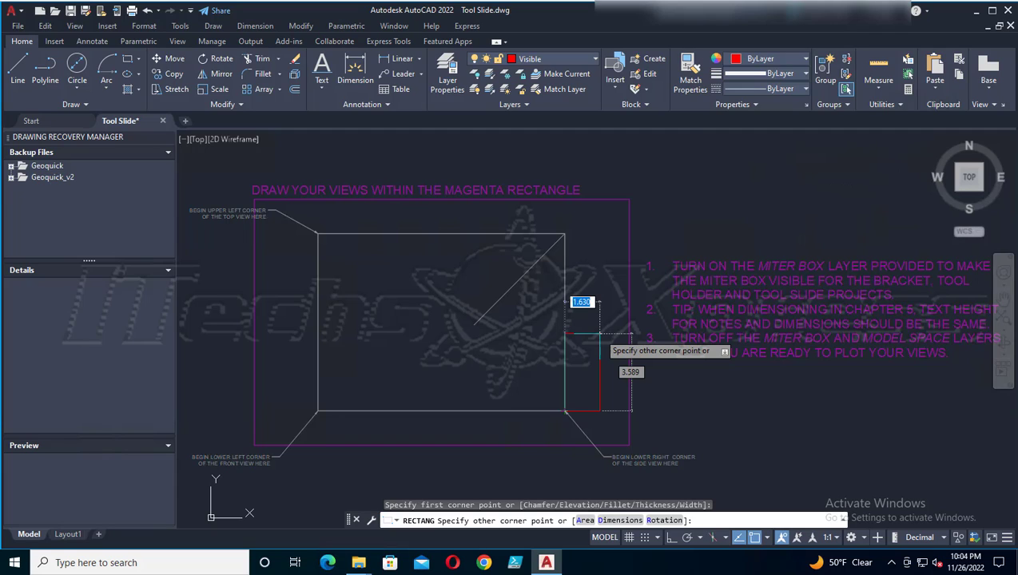
text(-3)
key(Tab)
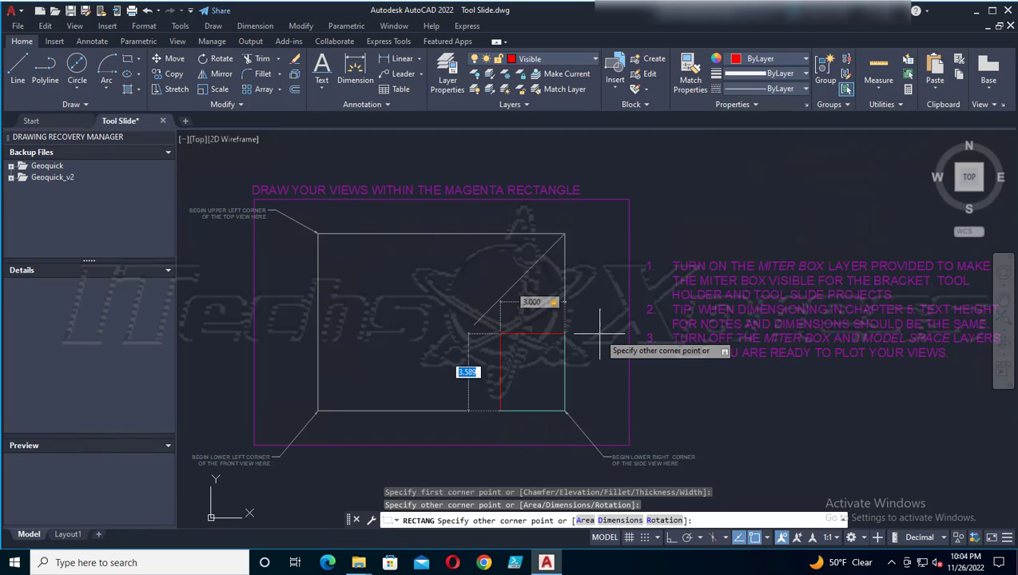
text(-)
text(.88)
key(Return)
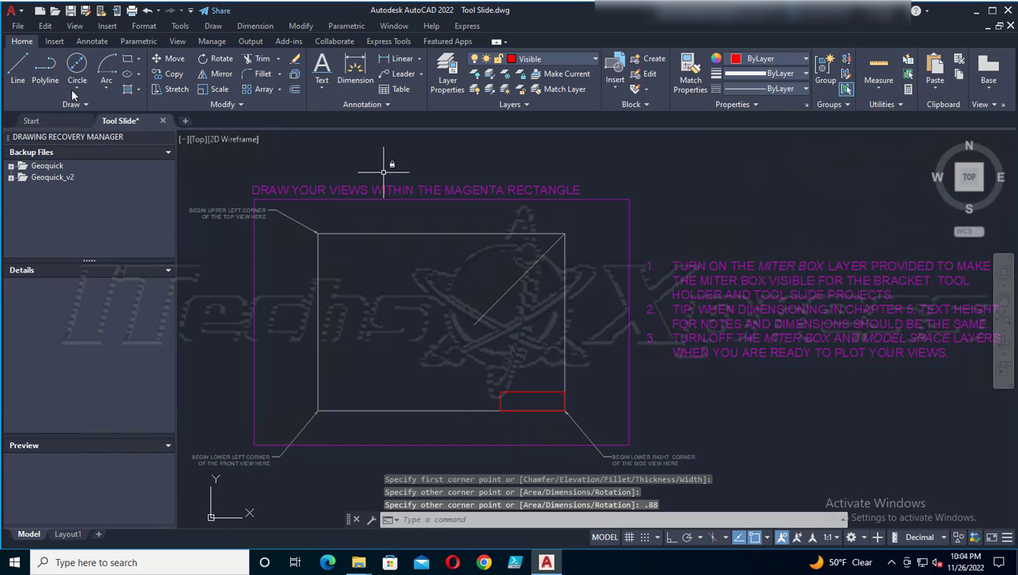
click(71, 11)
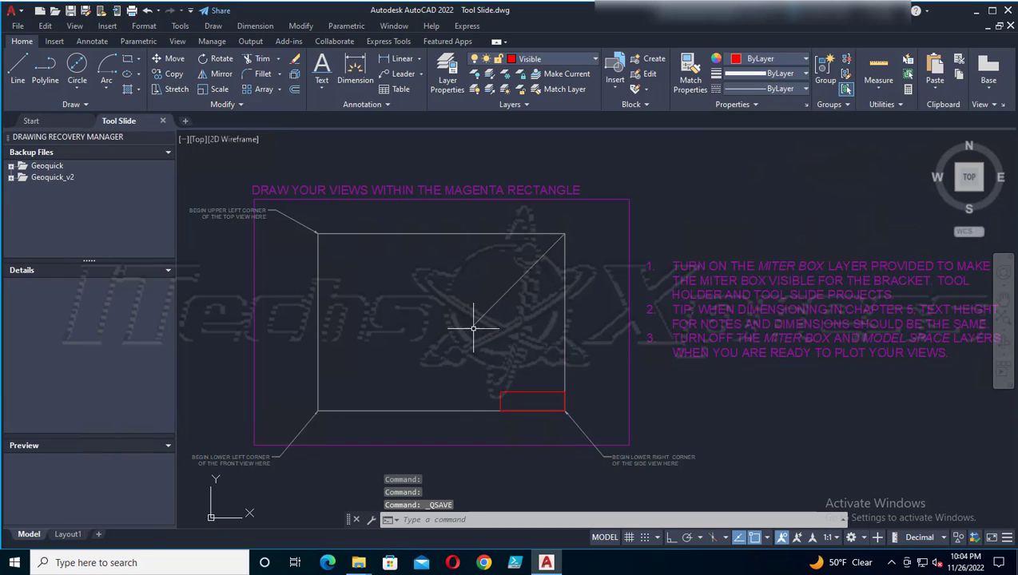
Step: Explode the red rectangle into separate lines, check that its upper edge selects on its own, and save the drawing
scroll(470, 331, up, 2)
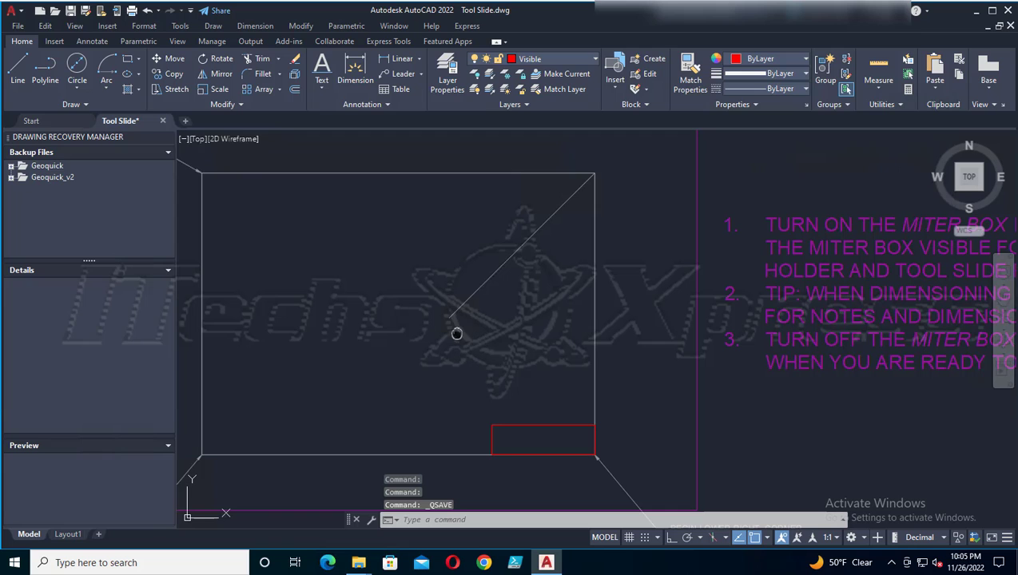
mouse_move(456, 333)
middle_down()
mouse_move(518, 331)
mouse_move(543, 349)
middle_up()
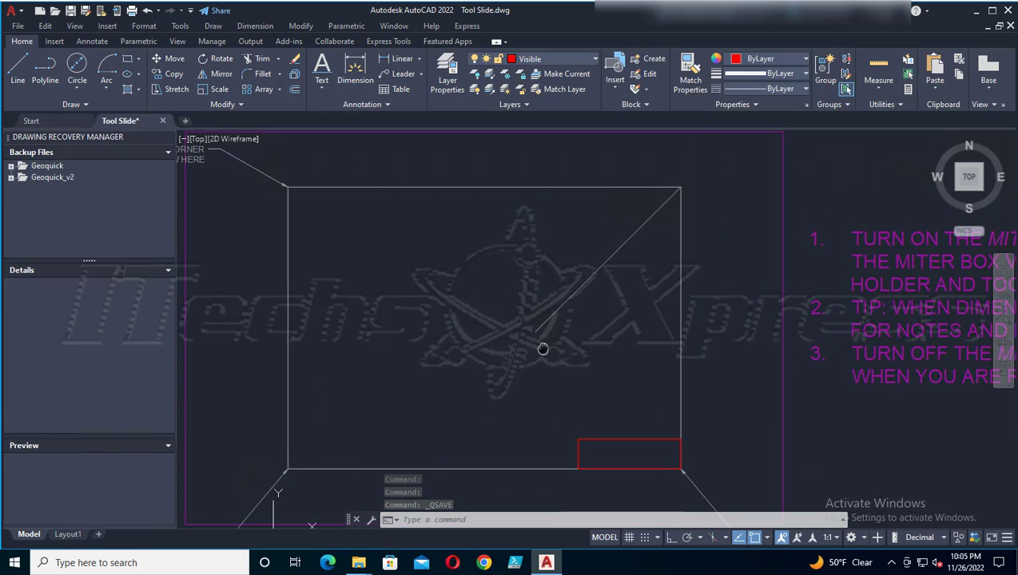
click(71, 10)
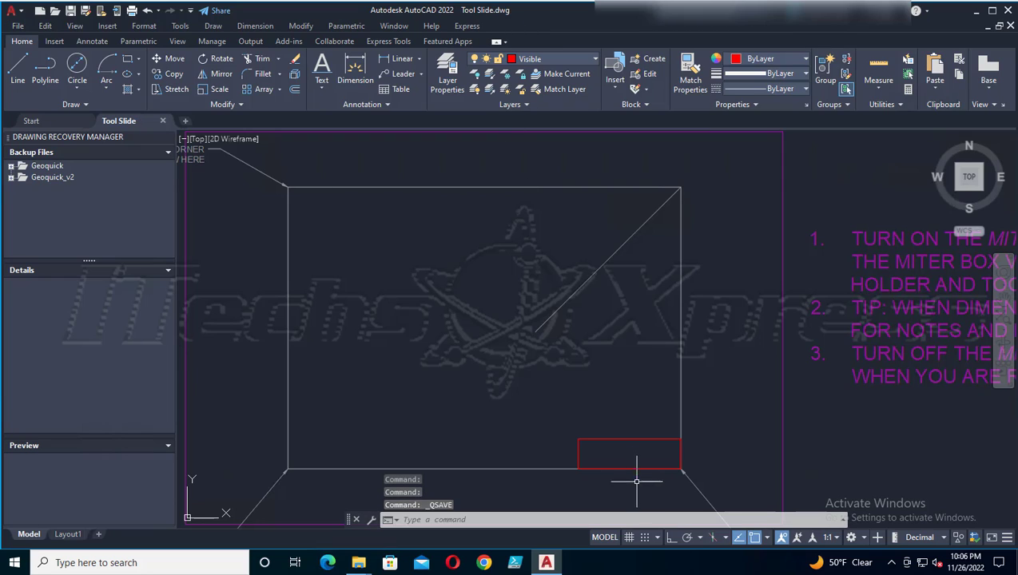
click(620, 440)
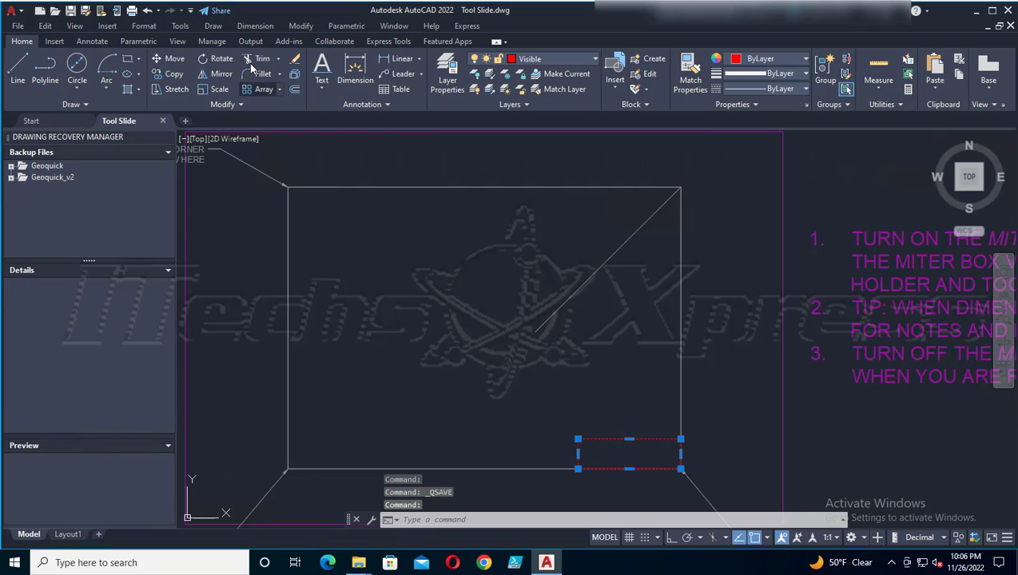
click(294, 75)
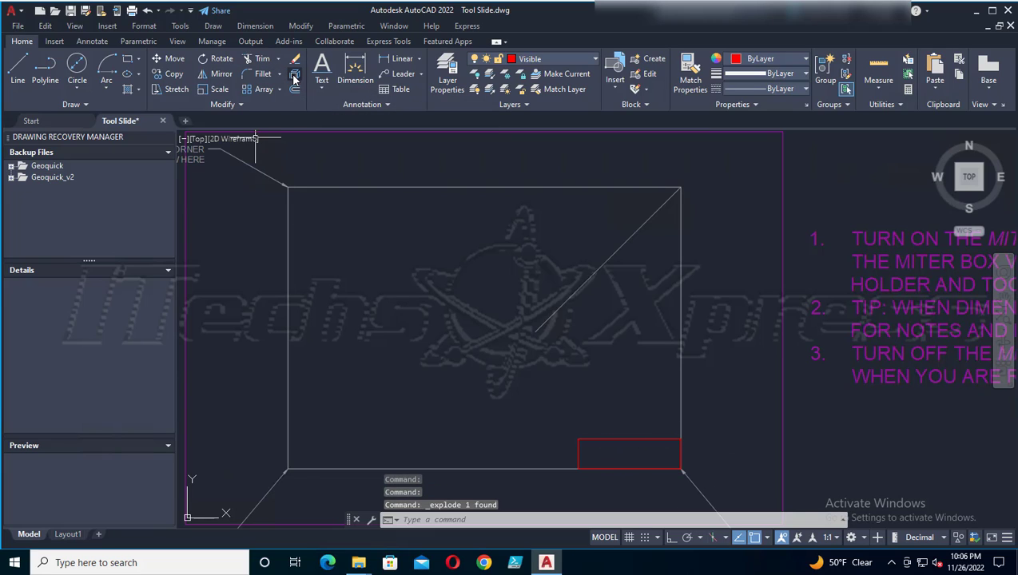
click(620, 438)
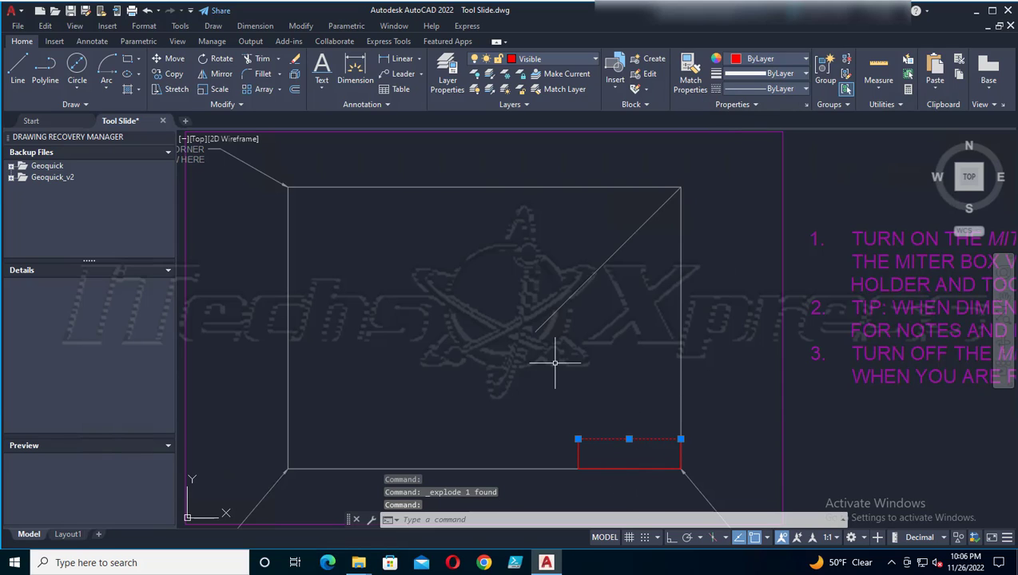
key(Escape)
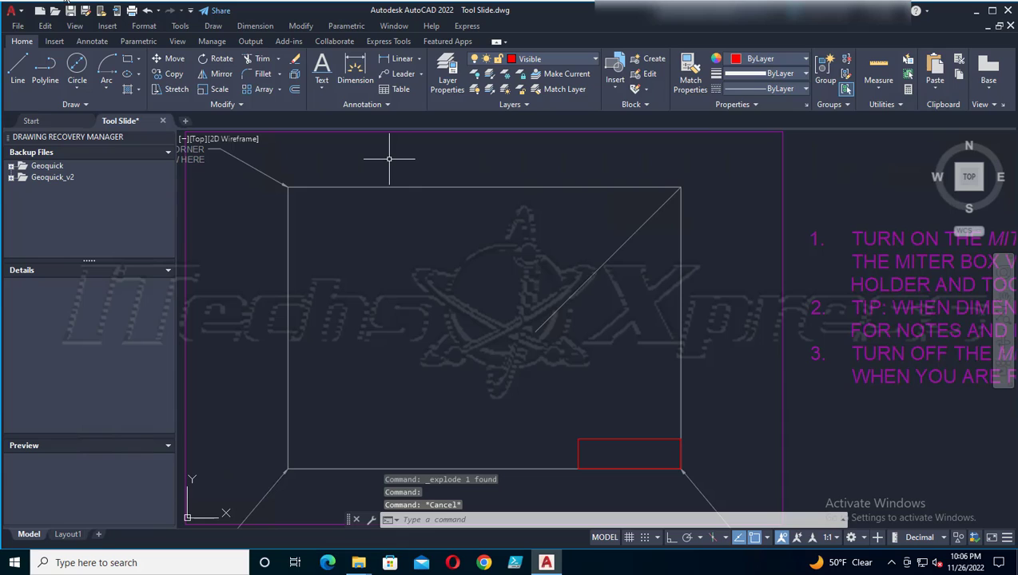
click(71, 11)
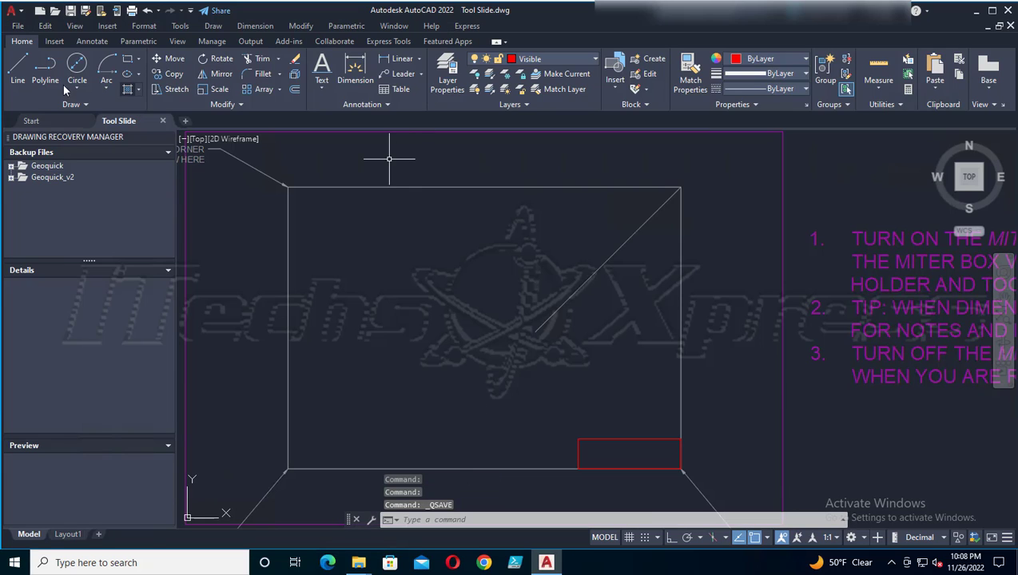
Step: Turn Ortho on and draw a vertical line 1.38 upward from the rectangle's upper right corner
click(18, 68)
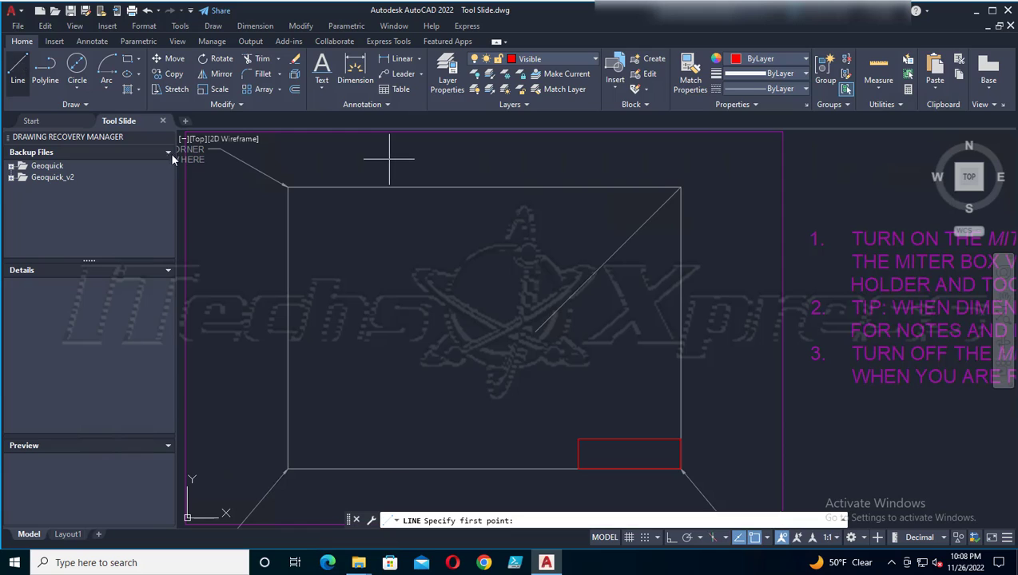
click(681, 440)
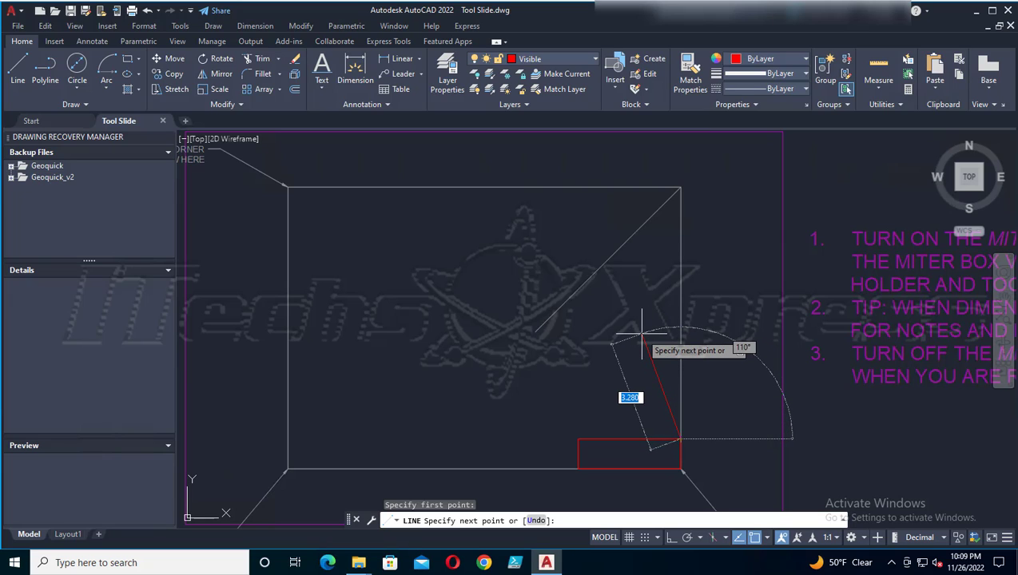
key(F8)
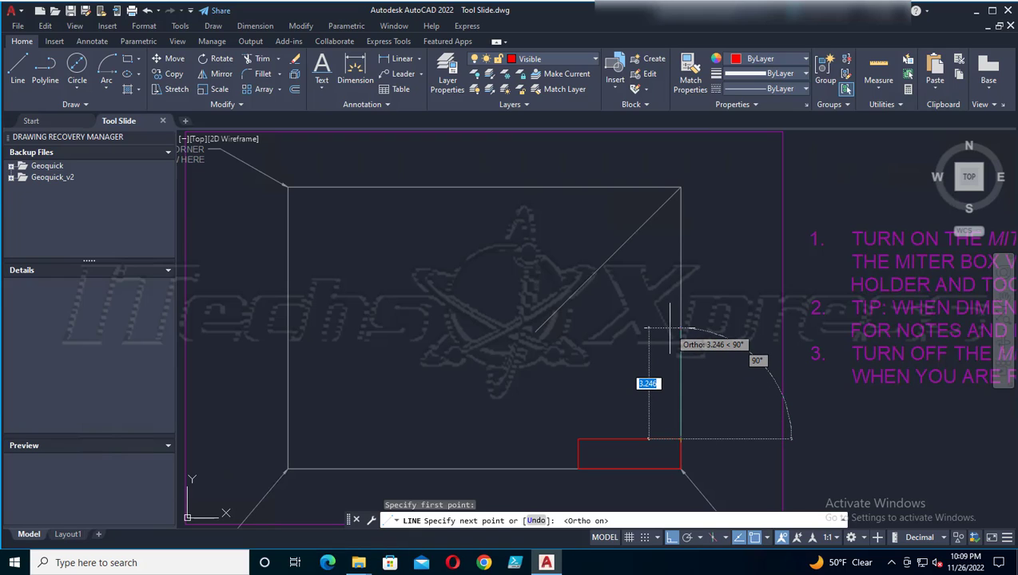
text(1)
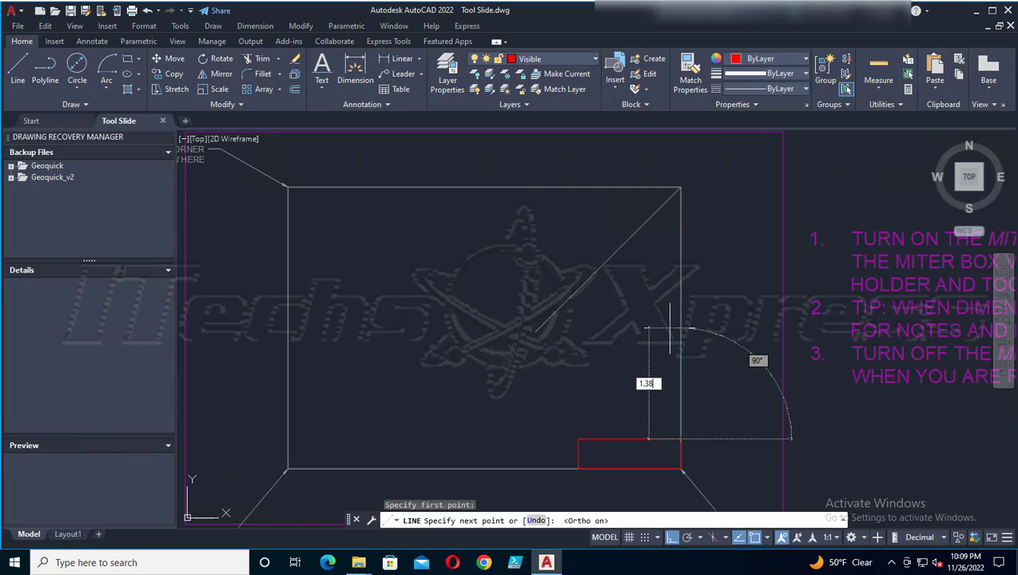
text(.38)
key(Return)
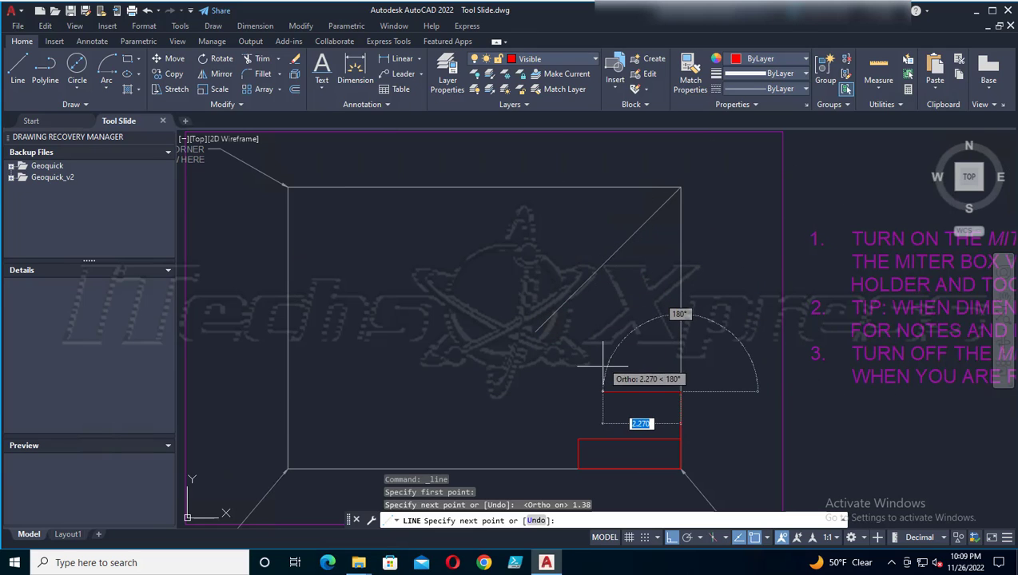
Step: Continue with a horizontal line 1.09 to the left, end the Line command and save the drawing
scroll(639, 414, up, 2)
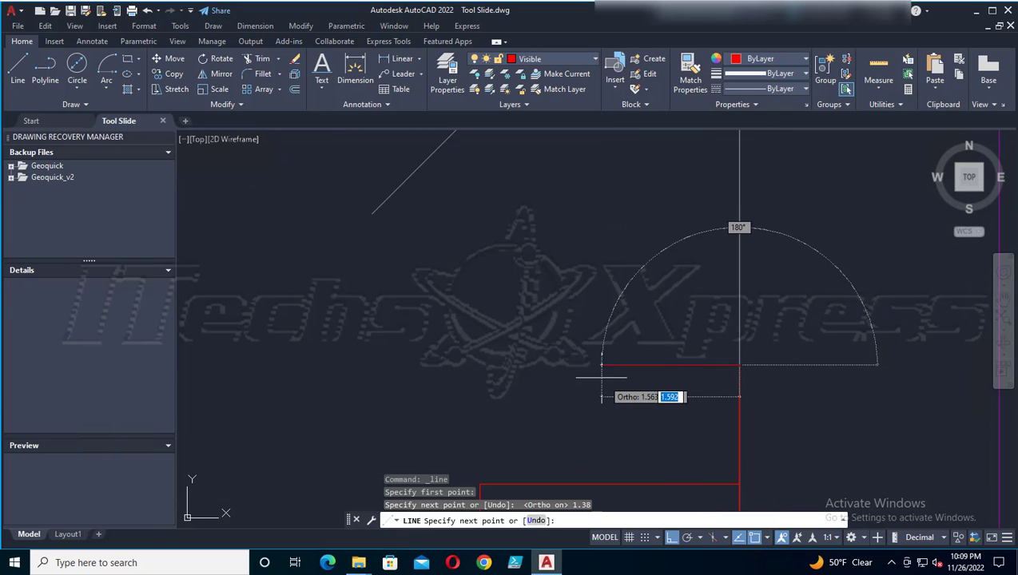
text(1.)
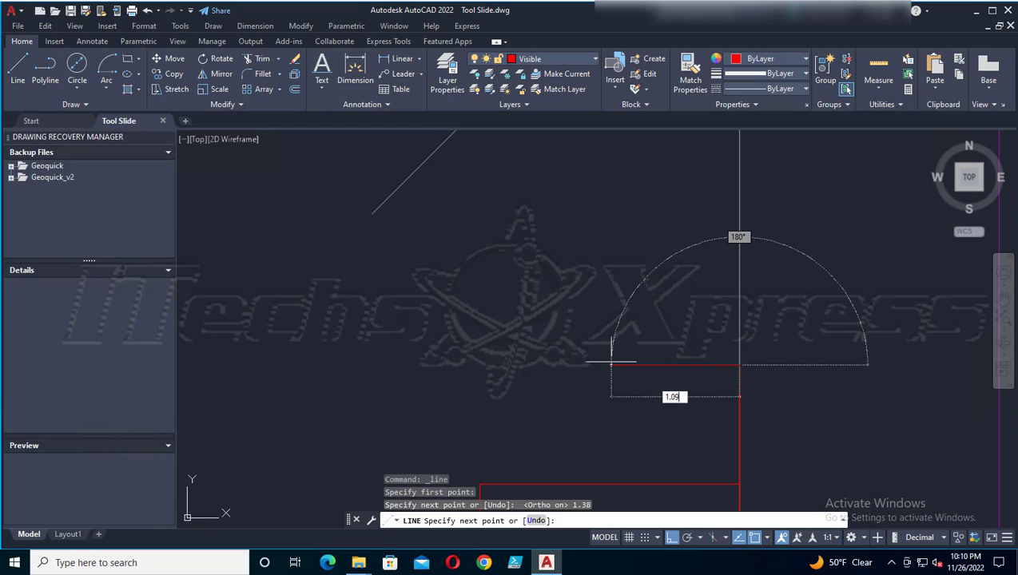
text(09)
key(Return)
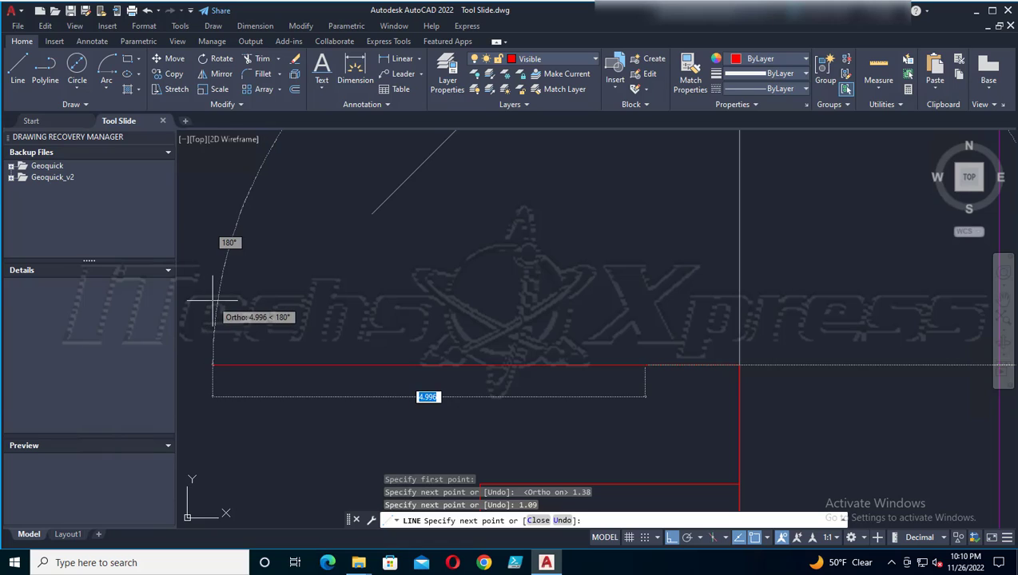
key(Escape)
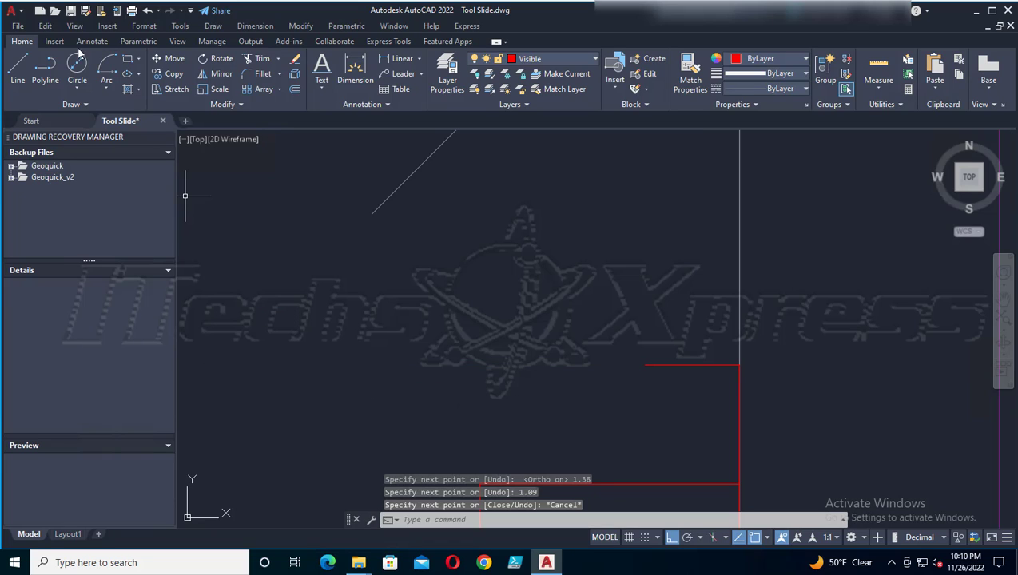
click(71, 11)
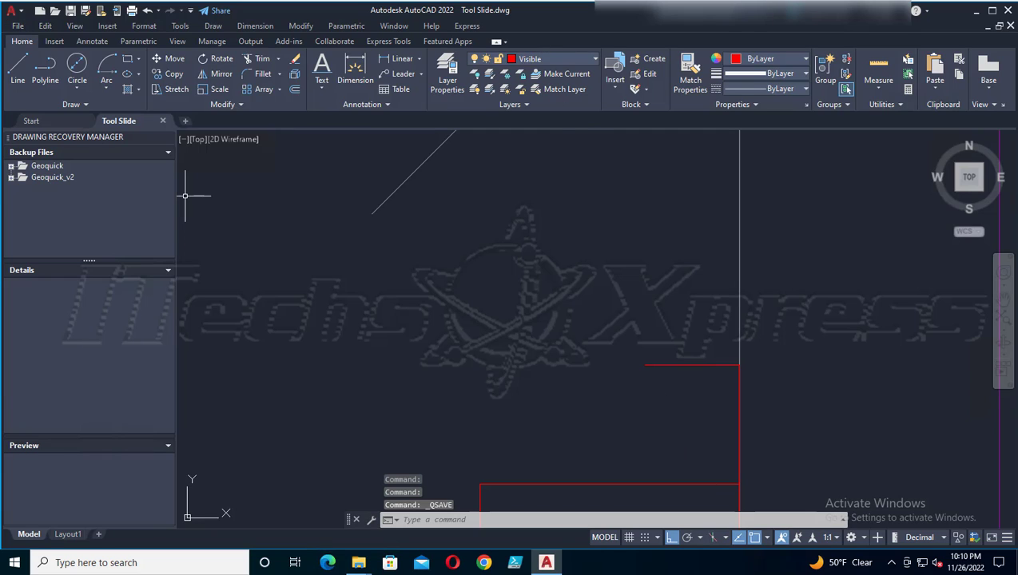
Step: Draw a circle of radius 1.09 centred on the left end of the horizontal red line and save the drawing
click(73, 86)
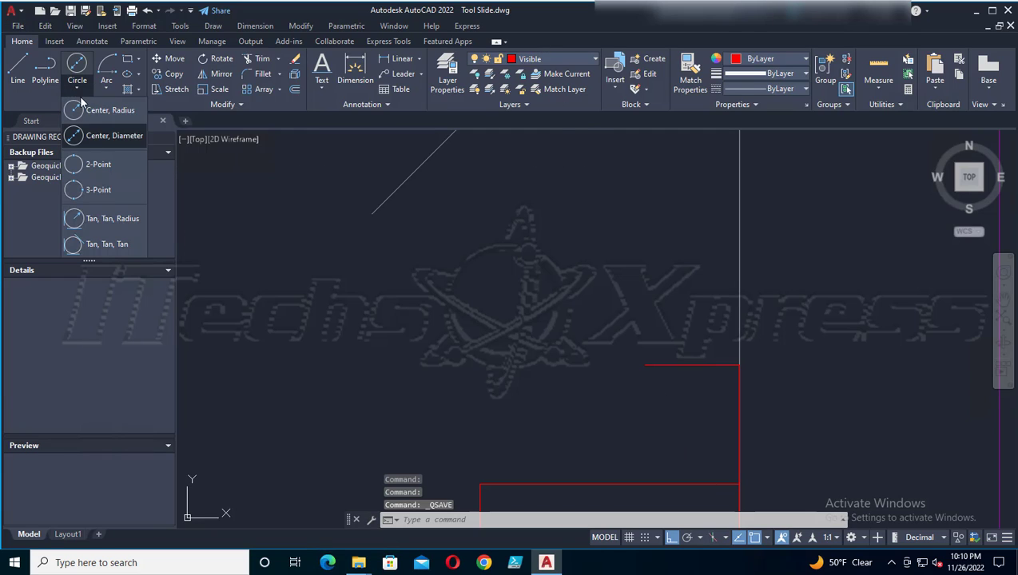
click(92, 110)
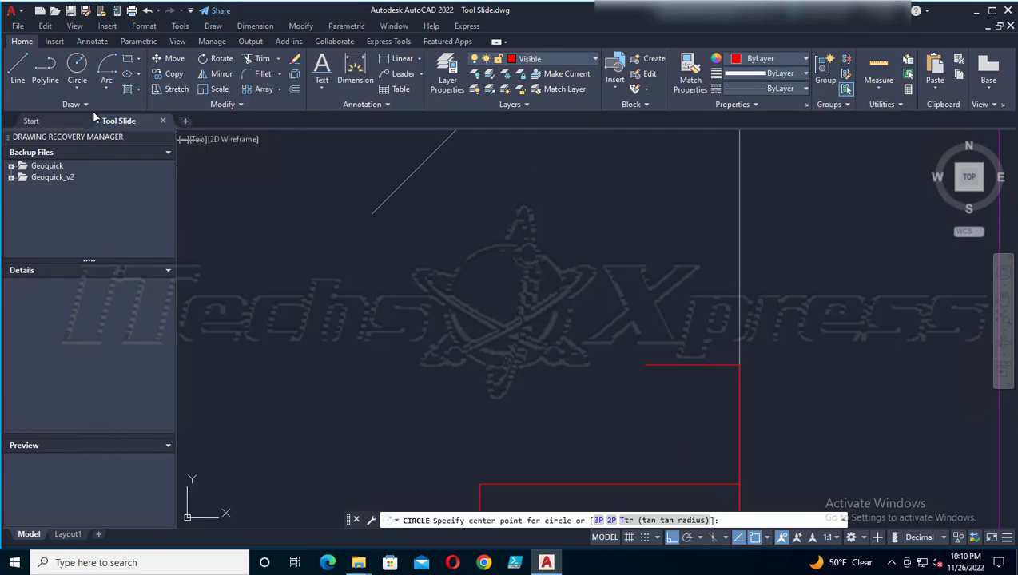
click(645, 365)
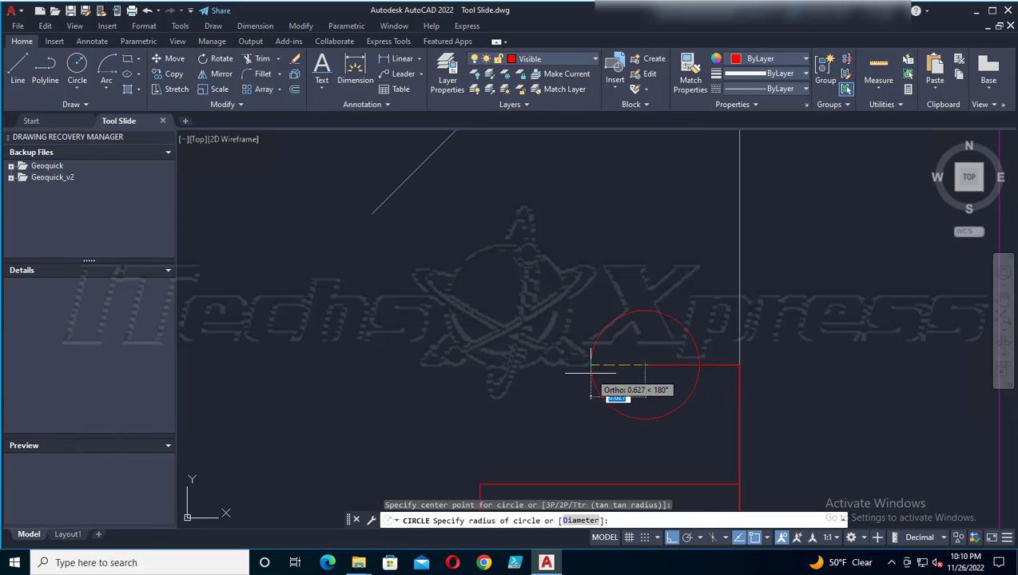
text(1.09)
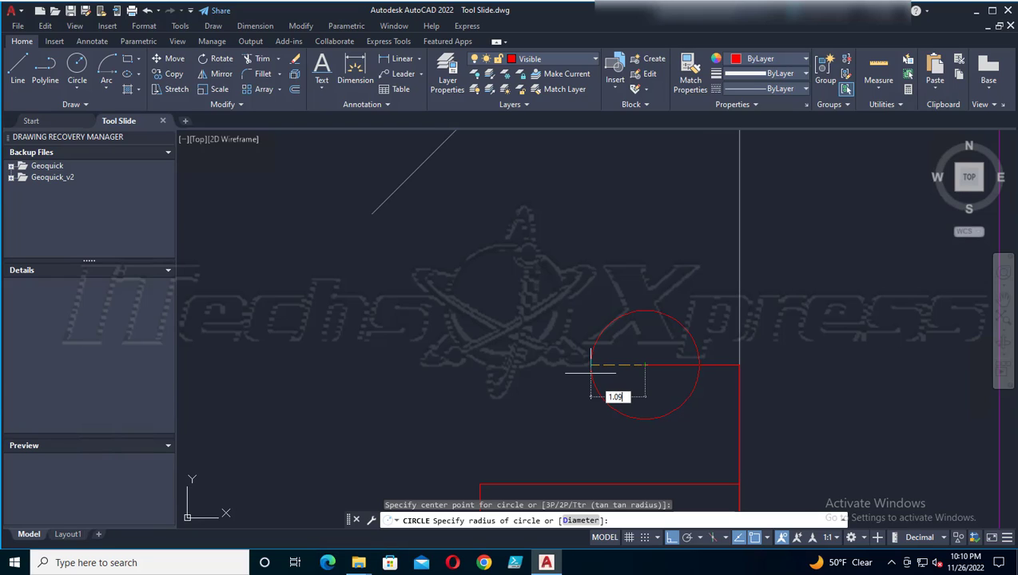
key(Return)
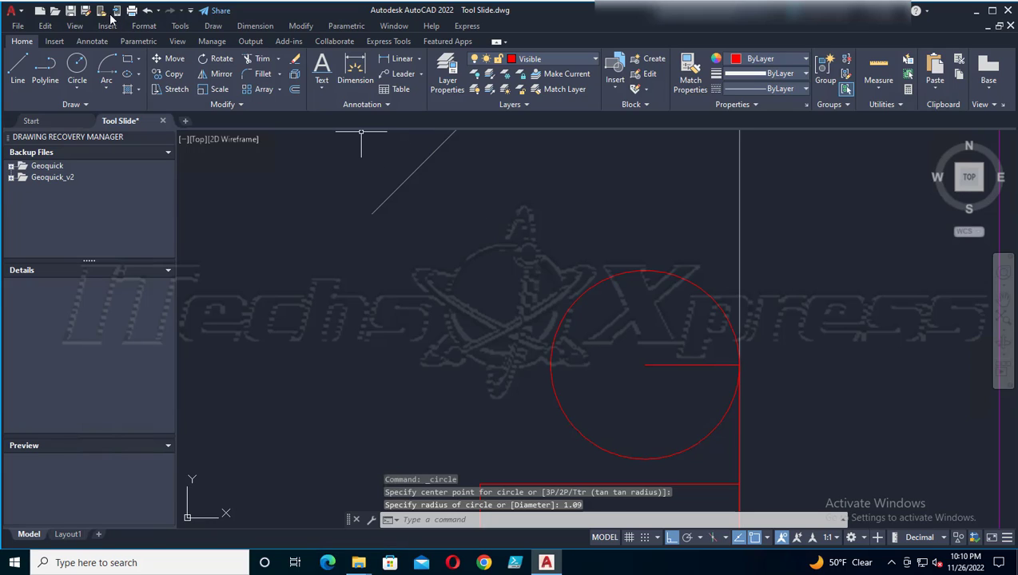
click(70, 11)
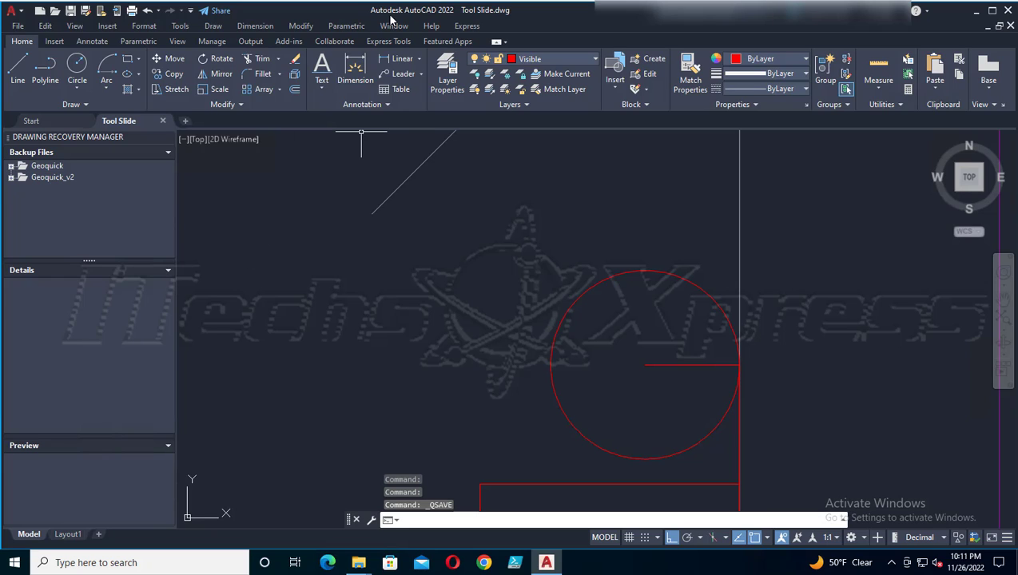
Step: Draw a concentric circle of diameter 1.25 inside the large circle, using the same centre point, and save the drawing
click(77, 88)
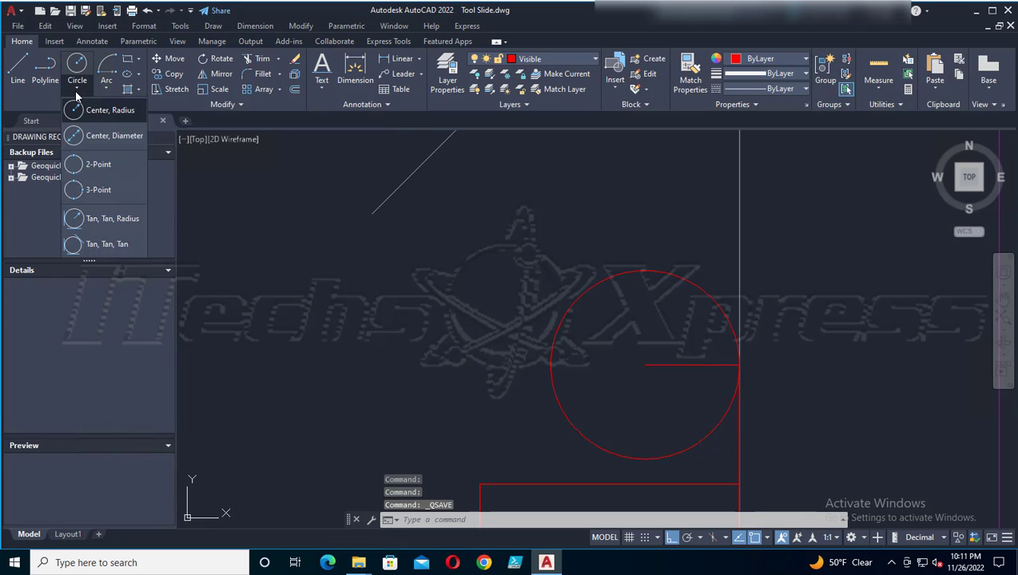
click(104, 136)
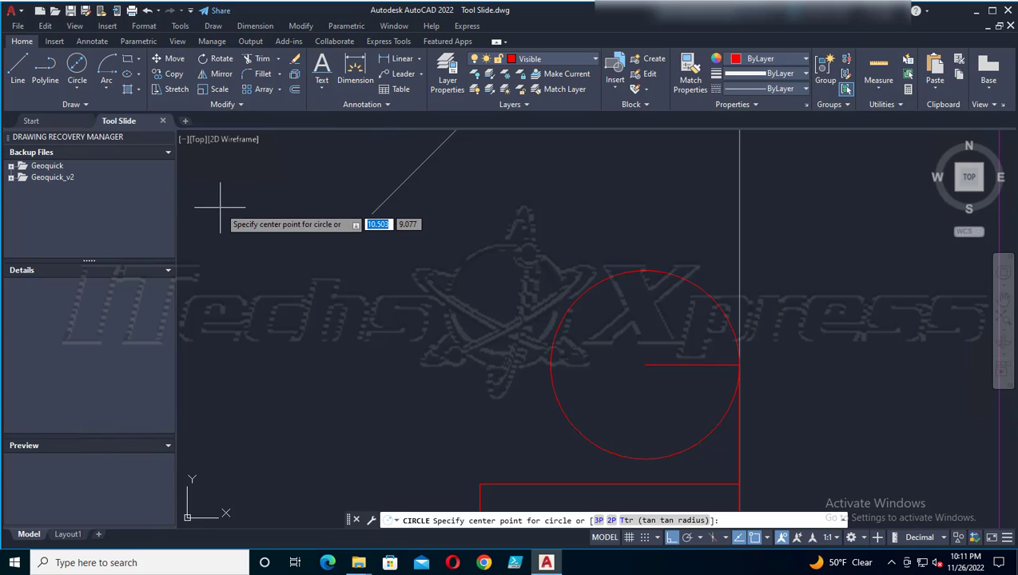
click(645, 365)
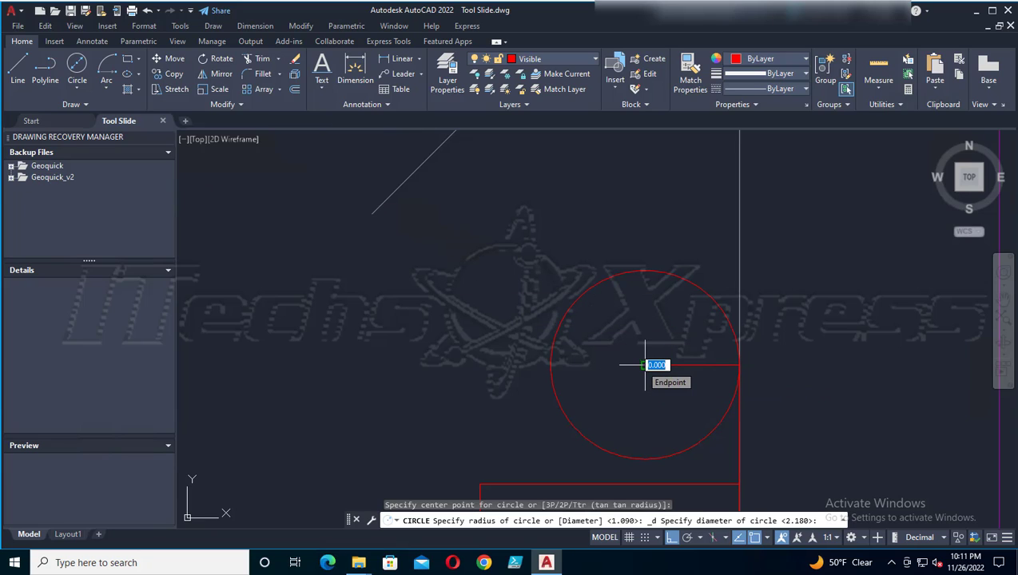
text(1.2)
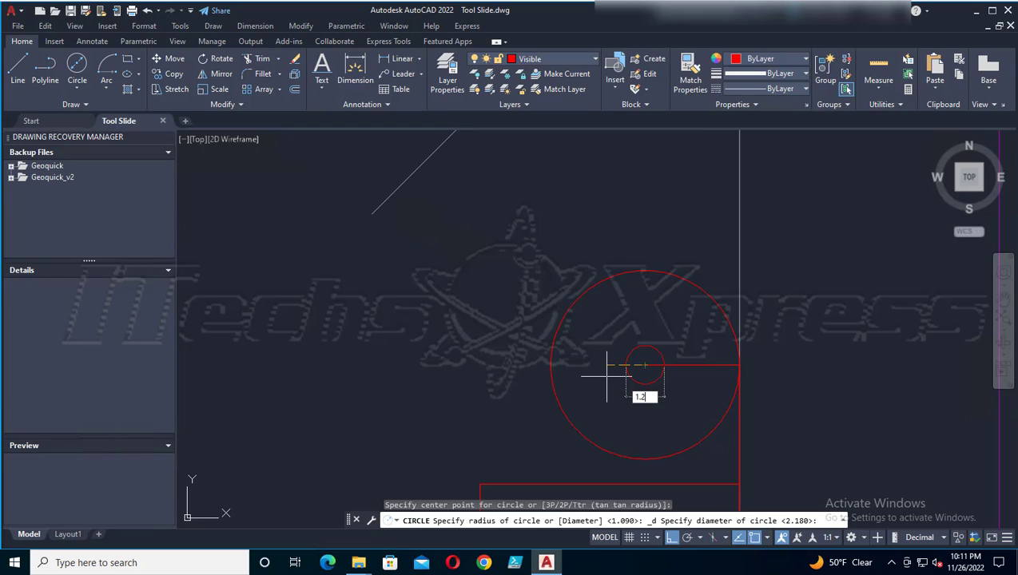
text(5)
key(Return)
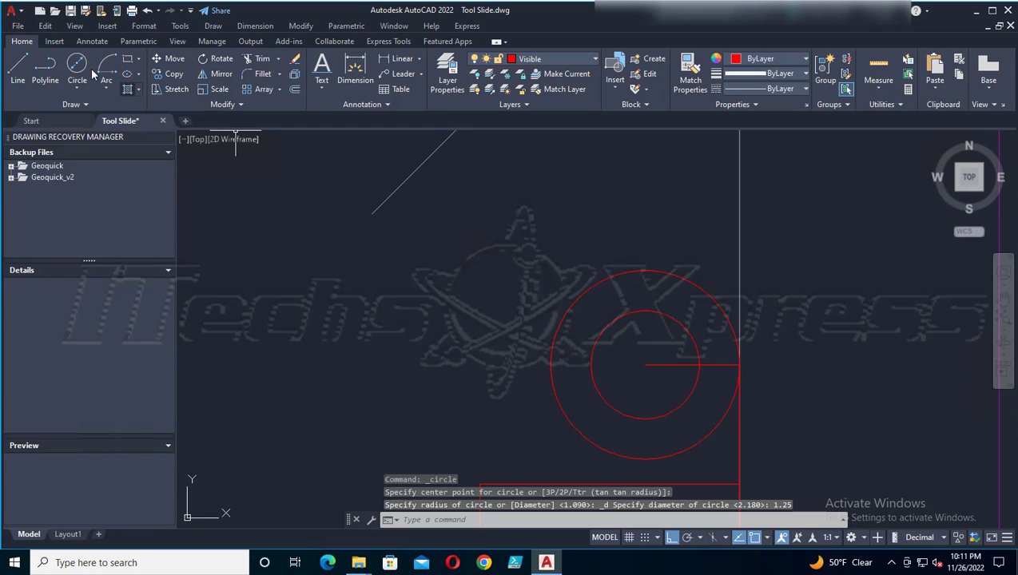
click(71, 11)
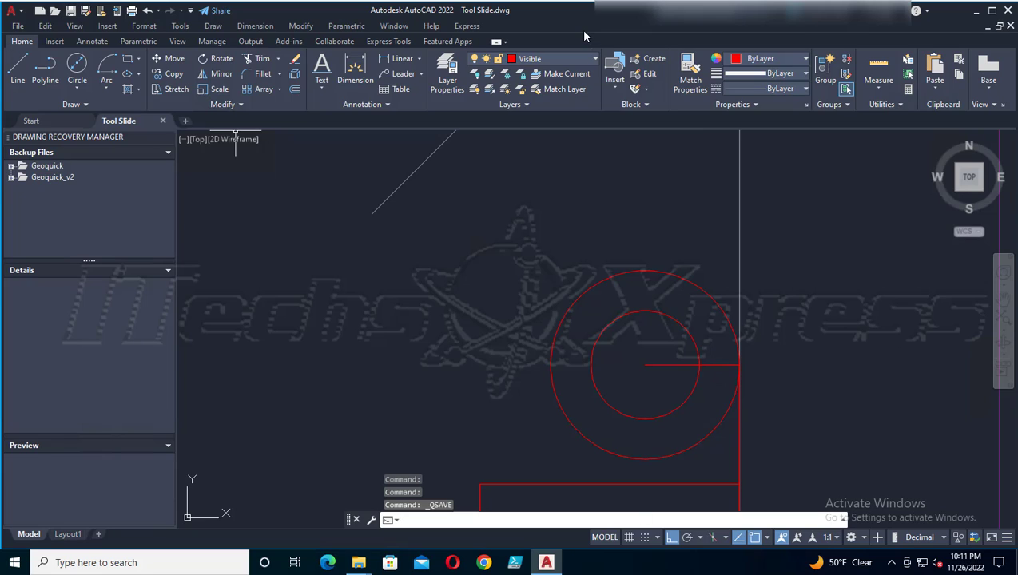
Step: Erase the horizontal line running from the circles' centre to the right vertical edge and save the drawing
click(711, 364)
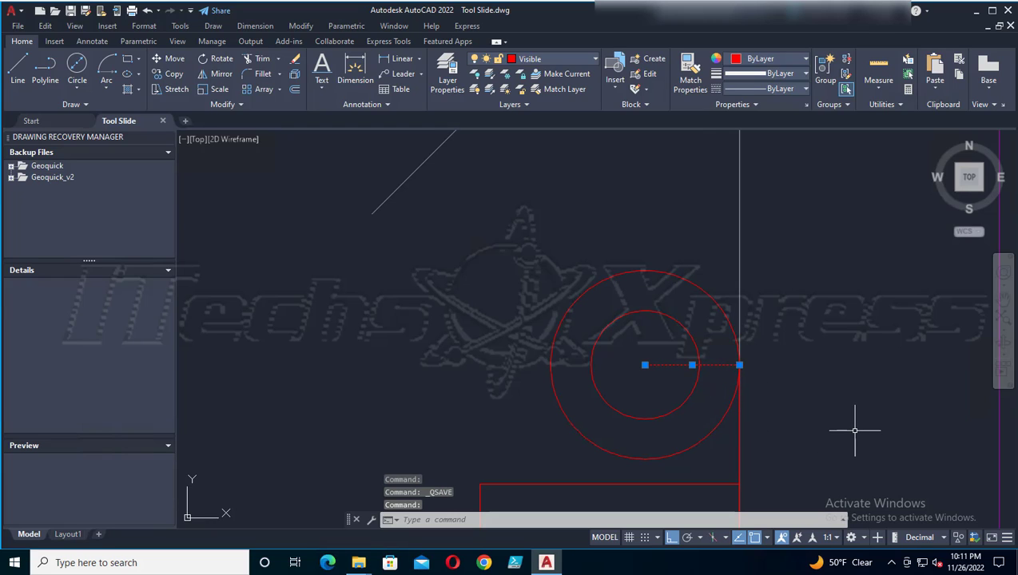
key(Delete)
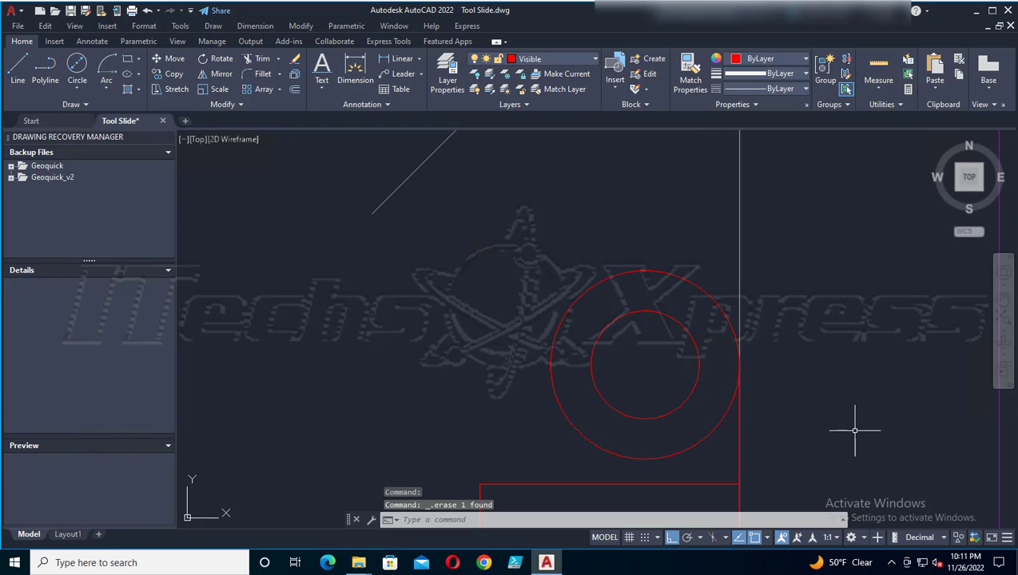
click(69, 11)
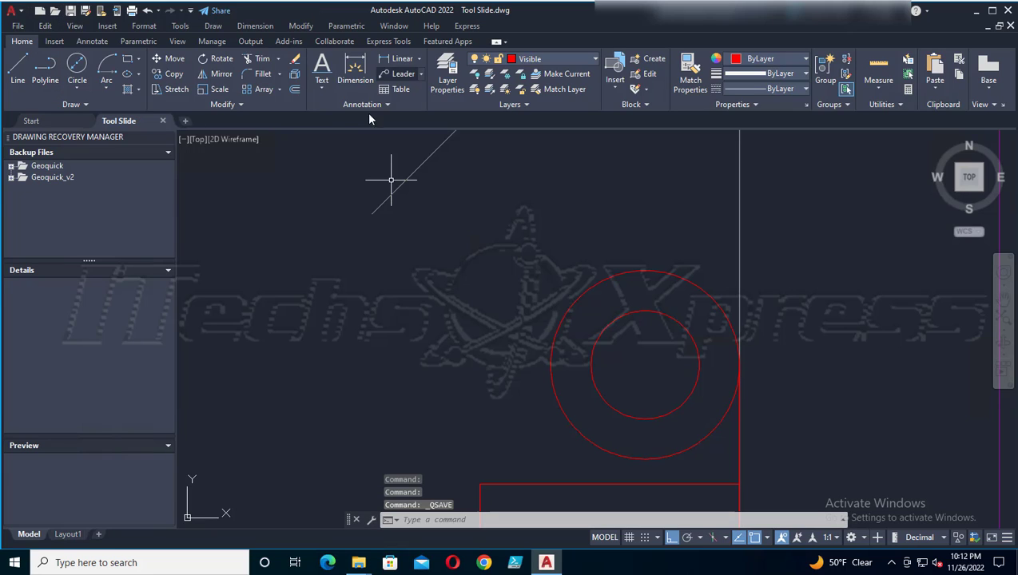
Step: Draw a line from the rectangle's upper left corner tangent to the large circle, with the Tangent object snap enabled, and save
click(20, 67)
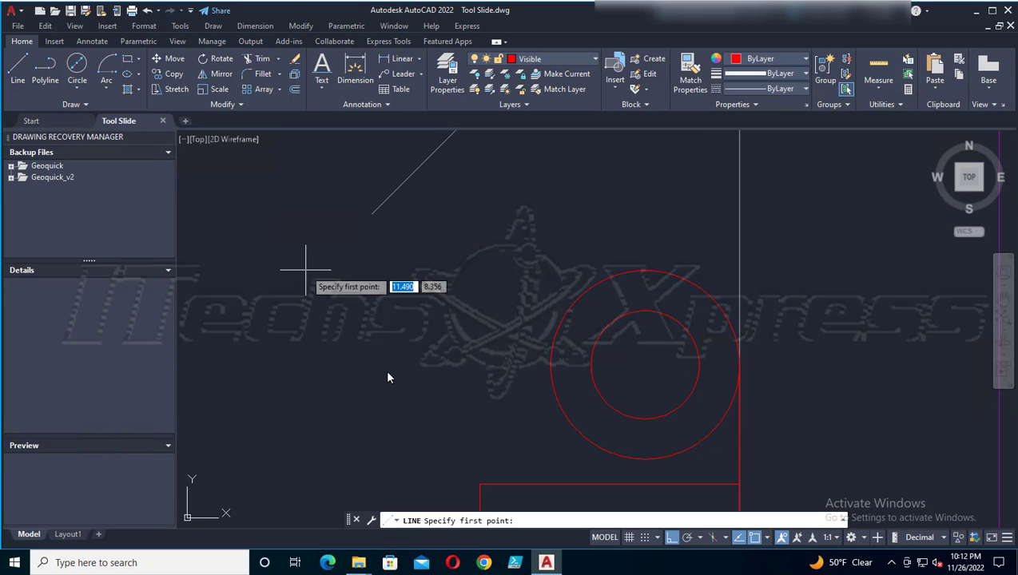
click(481, 483)
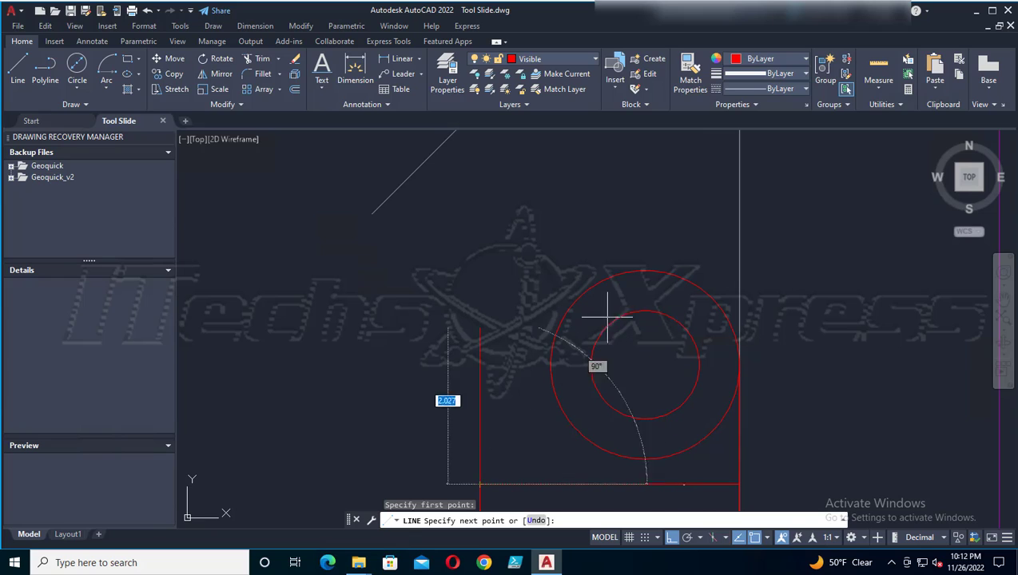
click(766, 538)
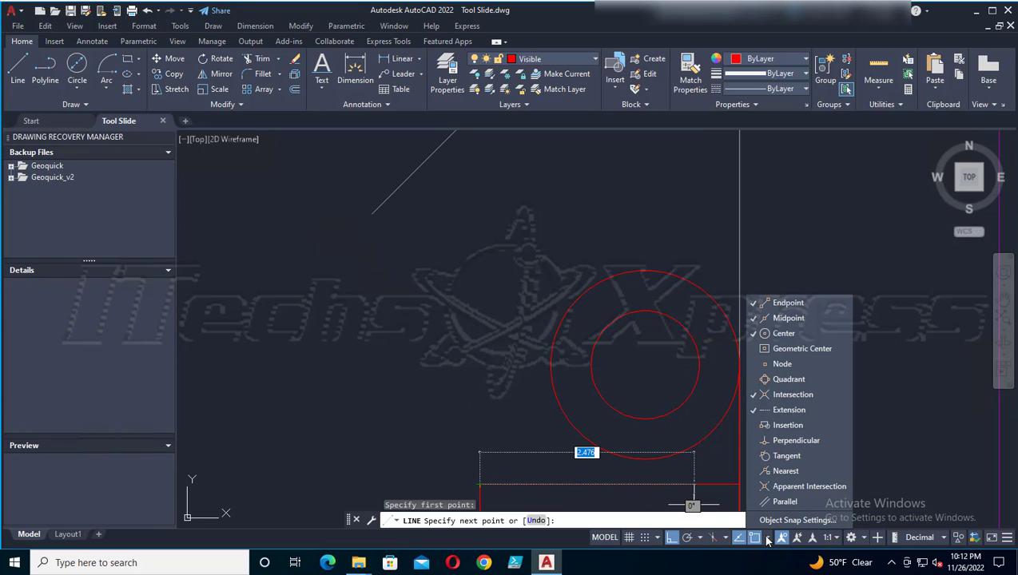
click(783, 455)
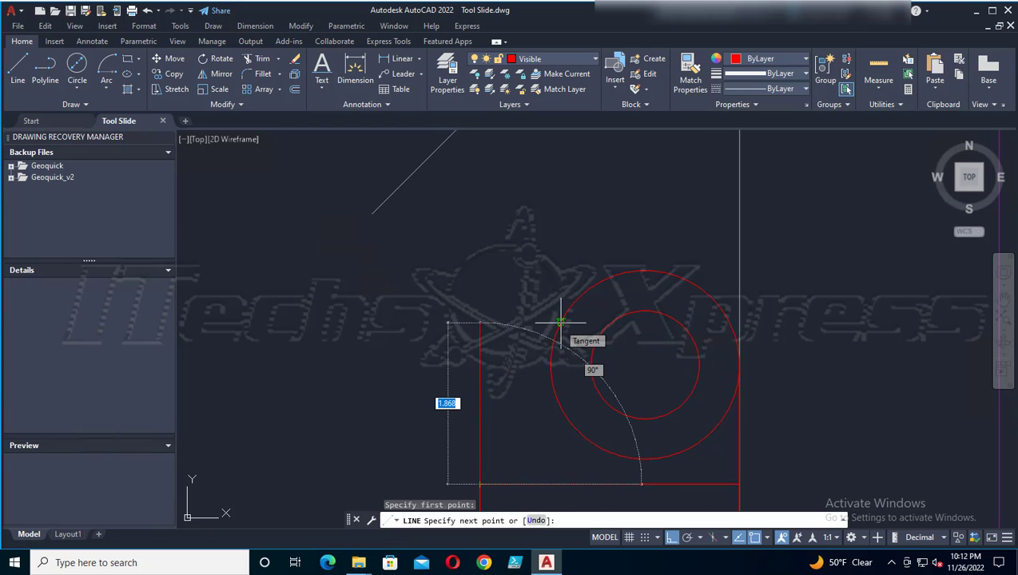
click(561, 323)
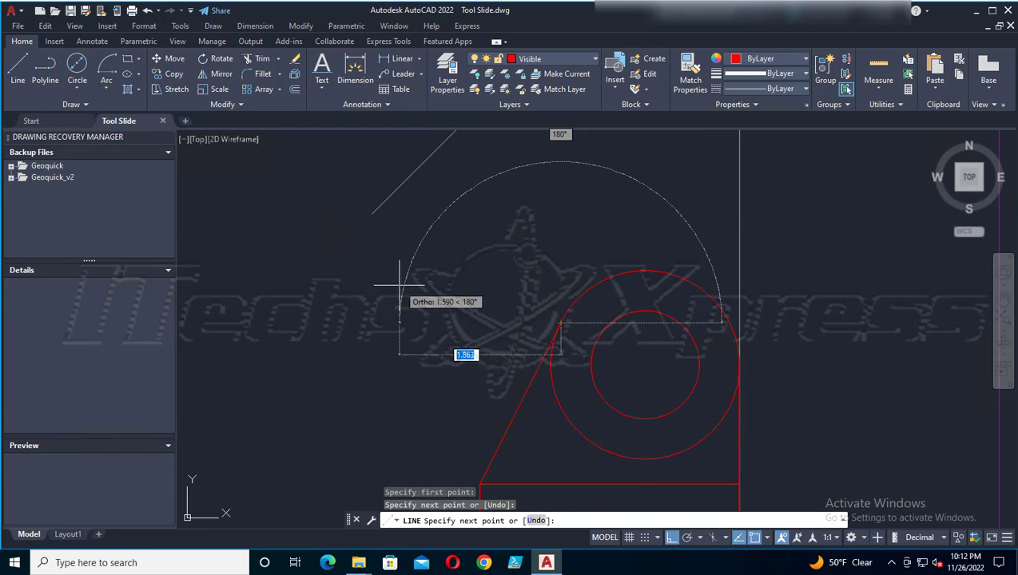
key(Escape)
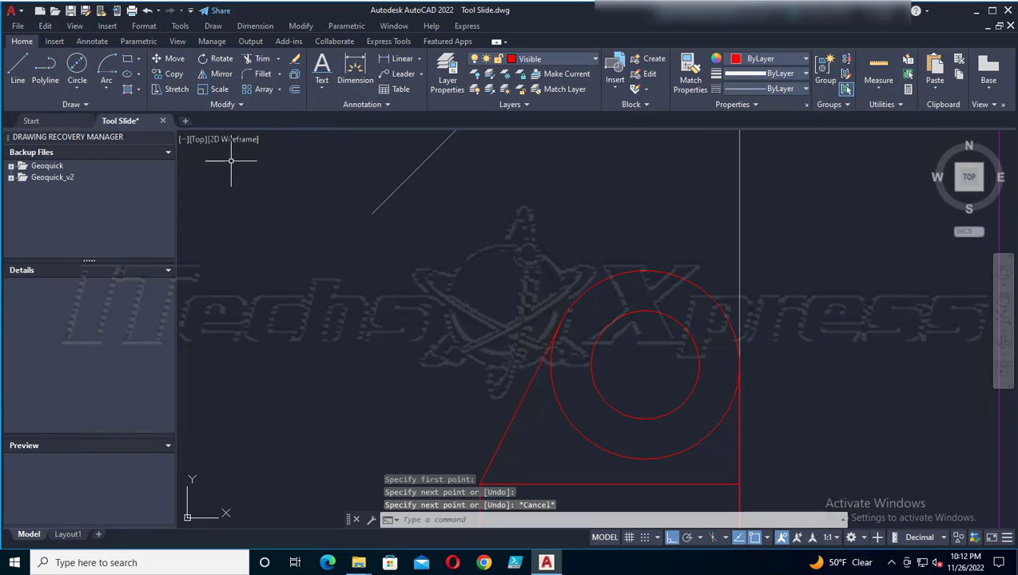
click(70, 10)
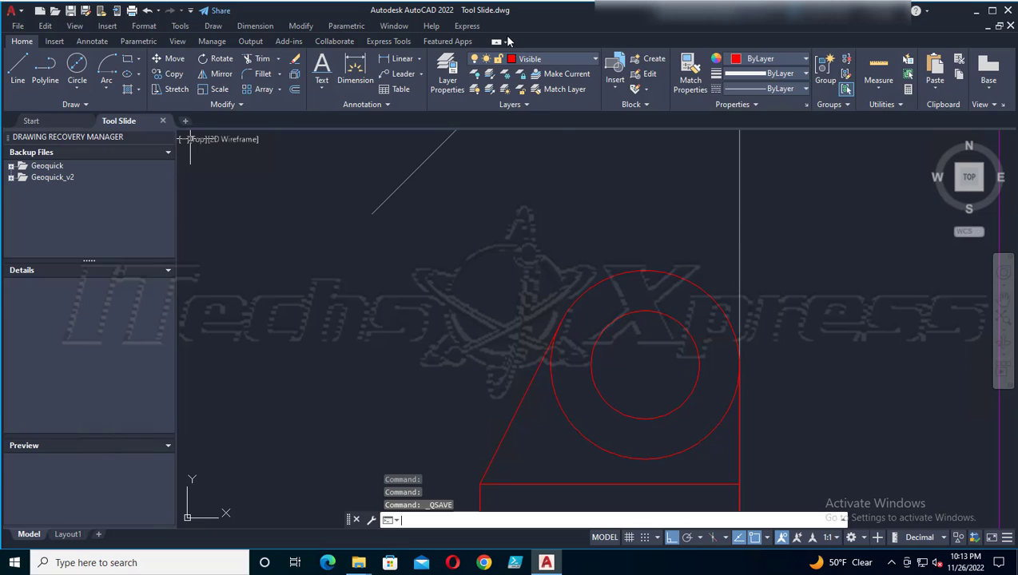
Step: Trim away the lower part of the large circle between the tangent line and the right vertical edge, and save
click(256, 59)
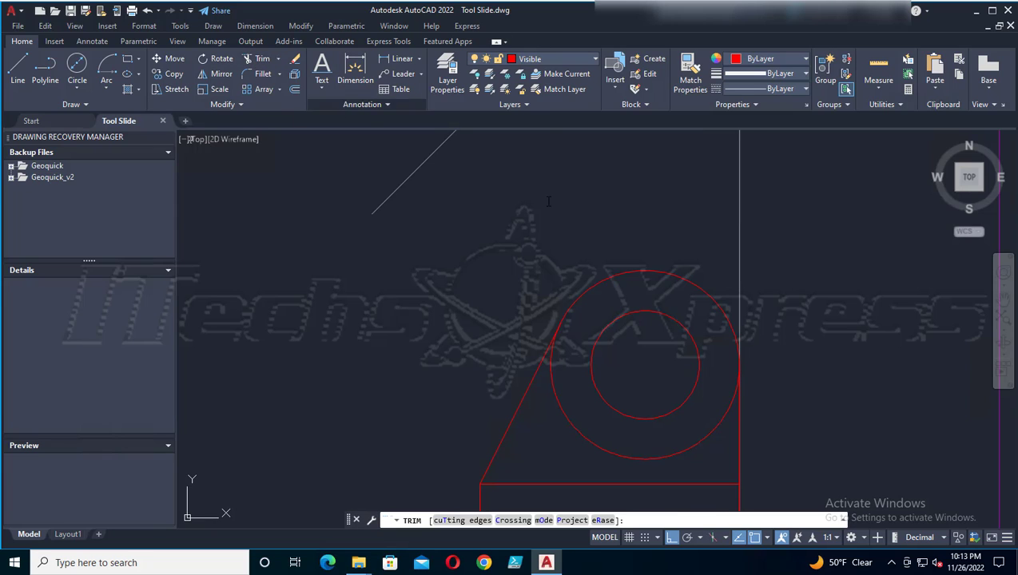
click(574, 429)
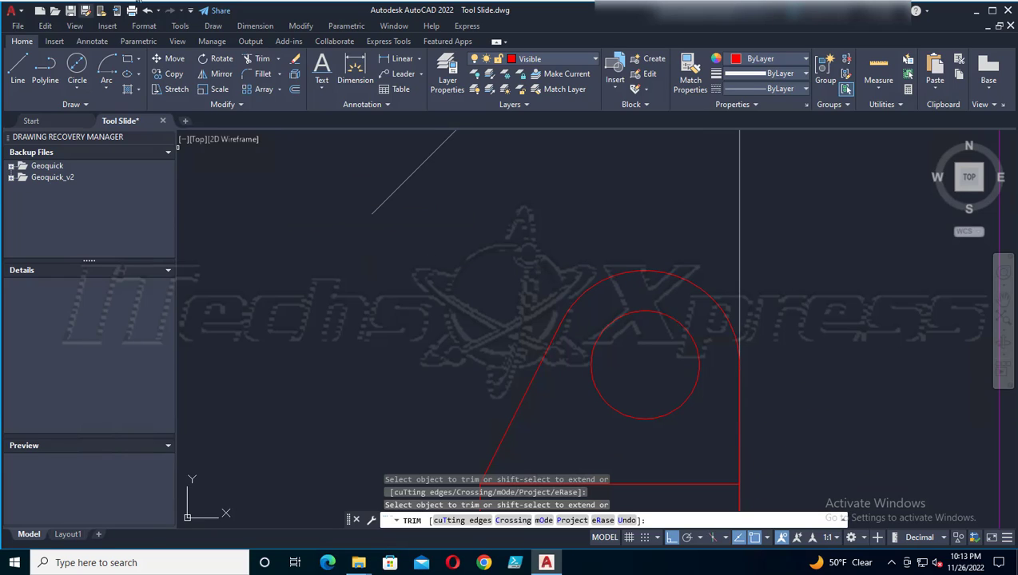
click(71, 10)
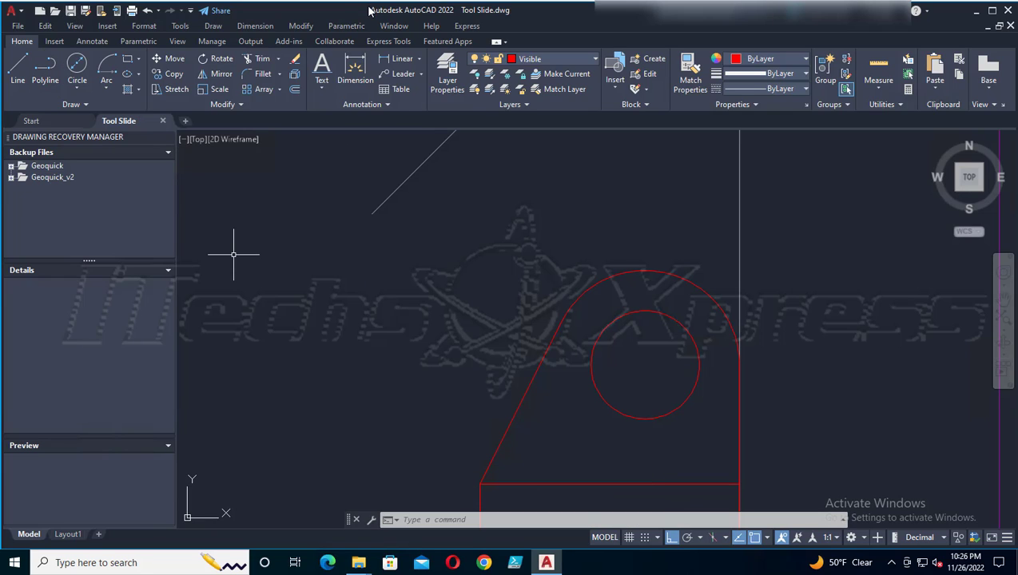
Step: Enable the Quadrant object snap, draw a vertical line from the small circle's top quadrant to the outer arc's top, and save
click(19, 68)
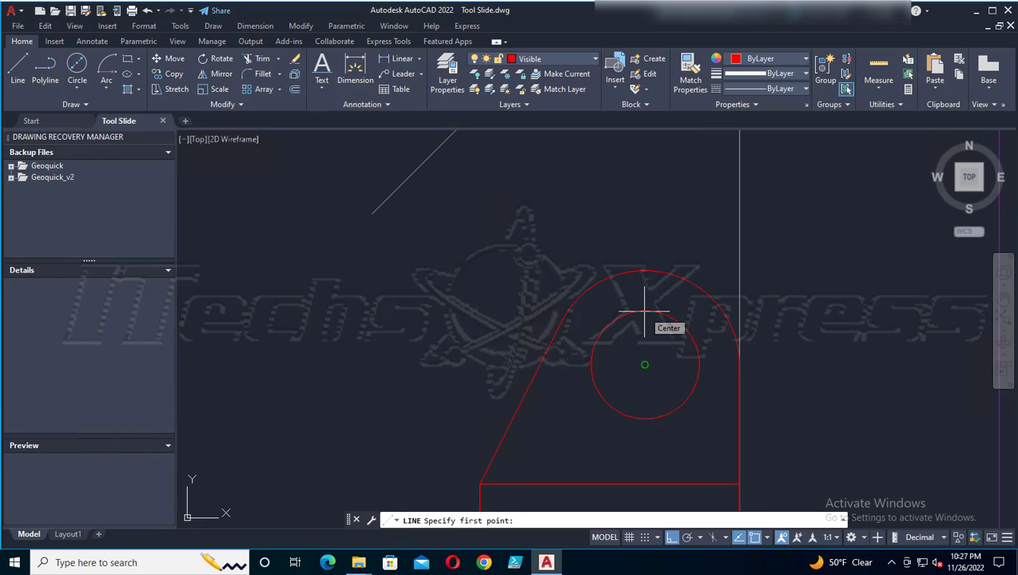
click(767, 538)
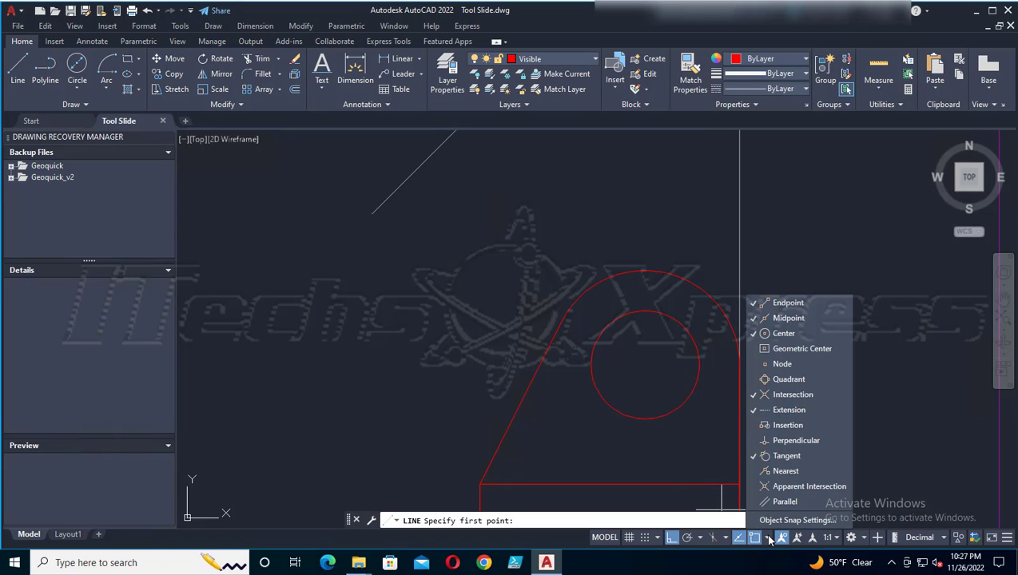
click(779, 382)
click(619, 39)
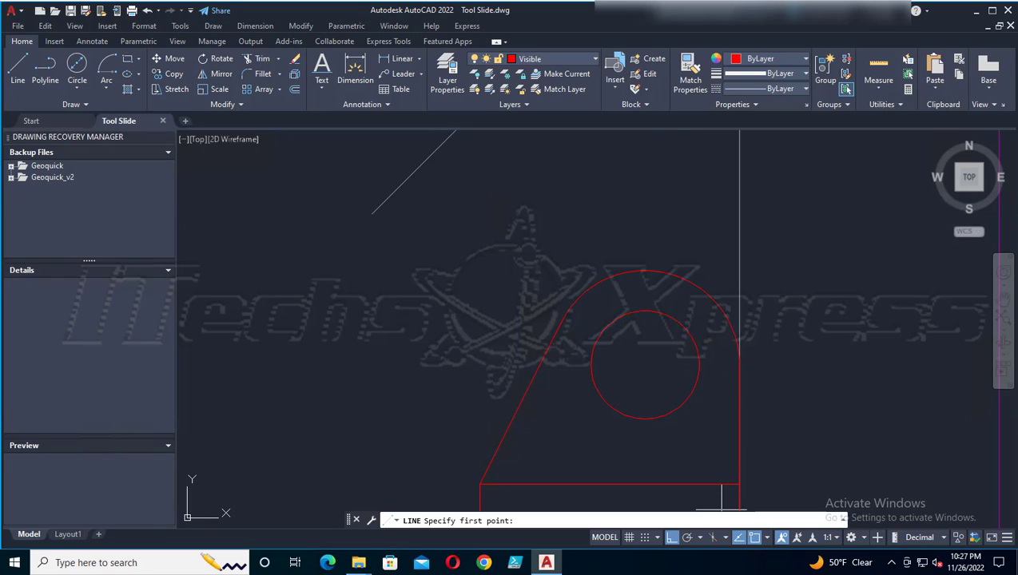
click(645, 312)
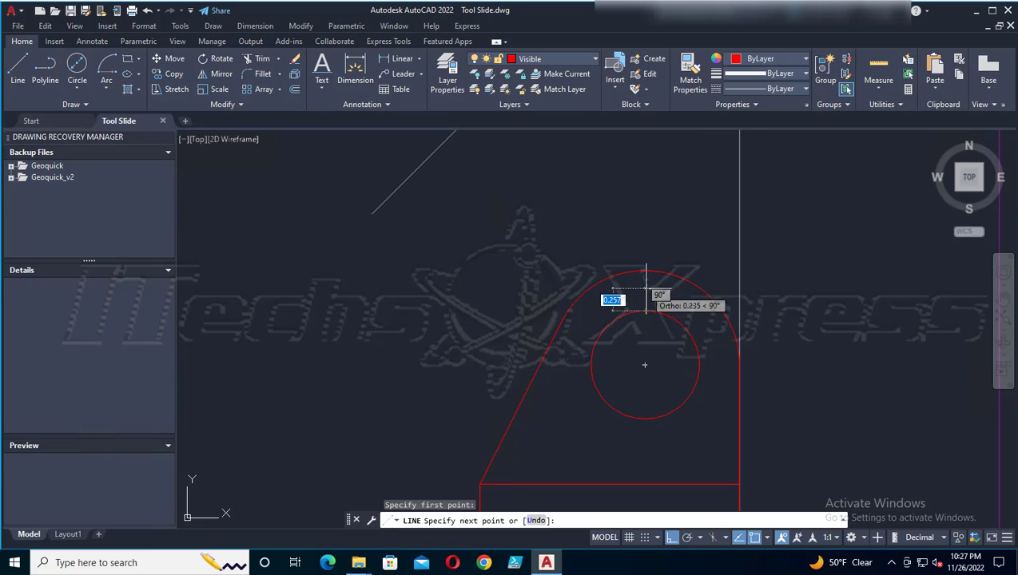
click(645, 272)
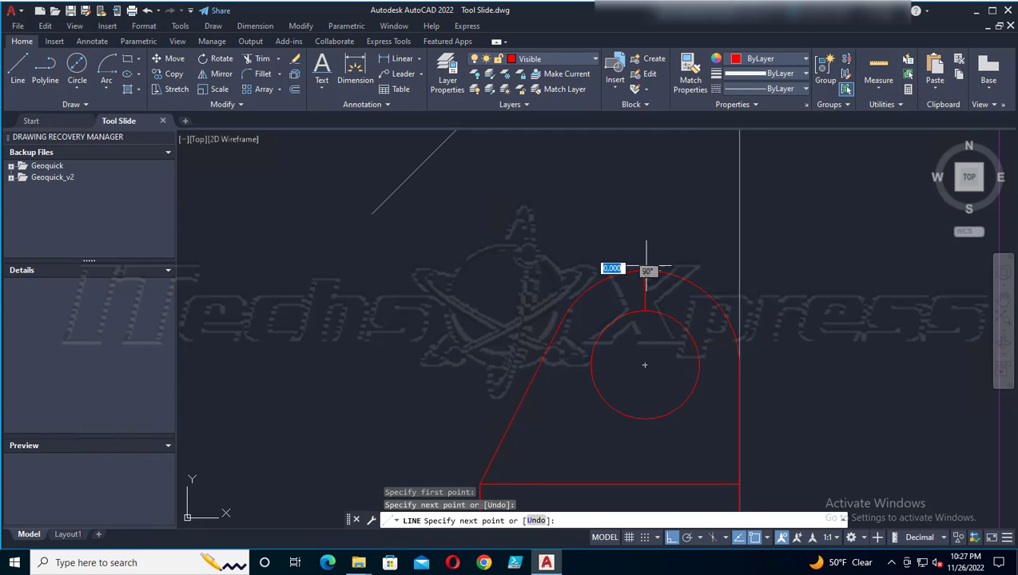
key(Escape)
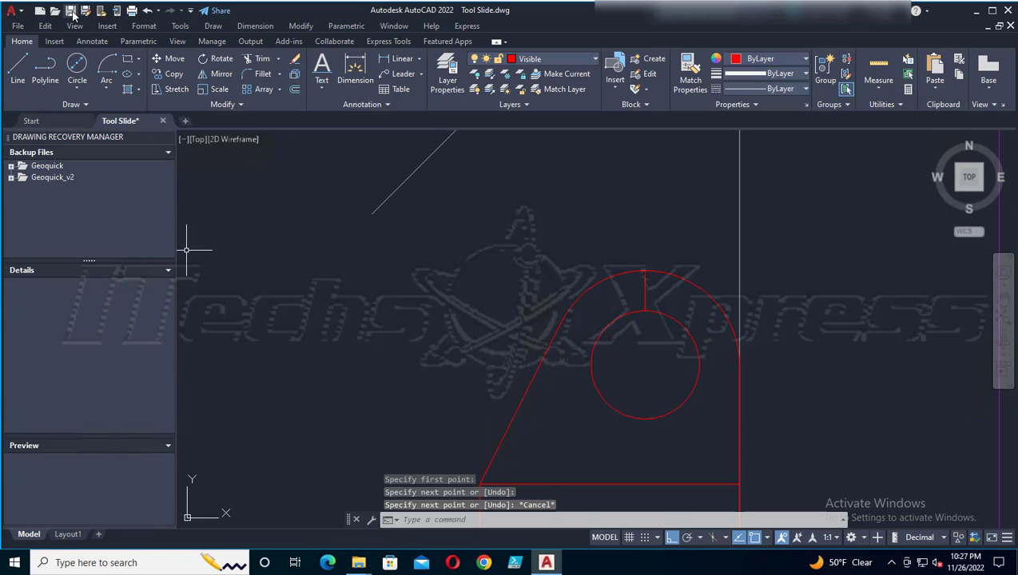
key(ctrl+s)
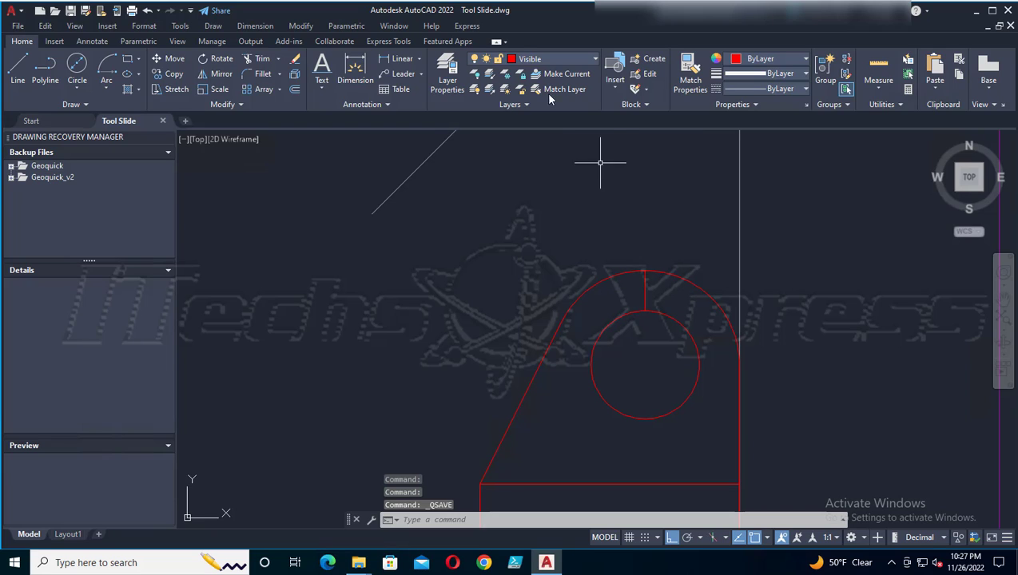
Step: Offset the short vertical line above the small circle by .125 to both sides and save the drawing
click(294, 88)
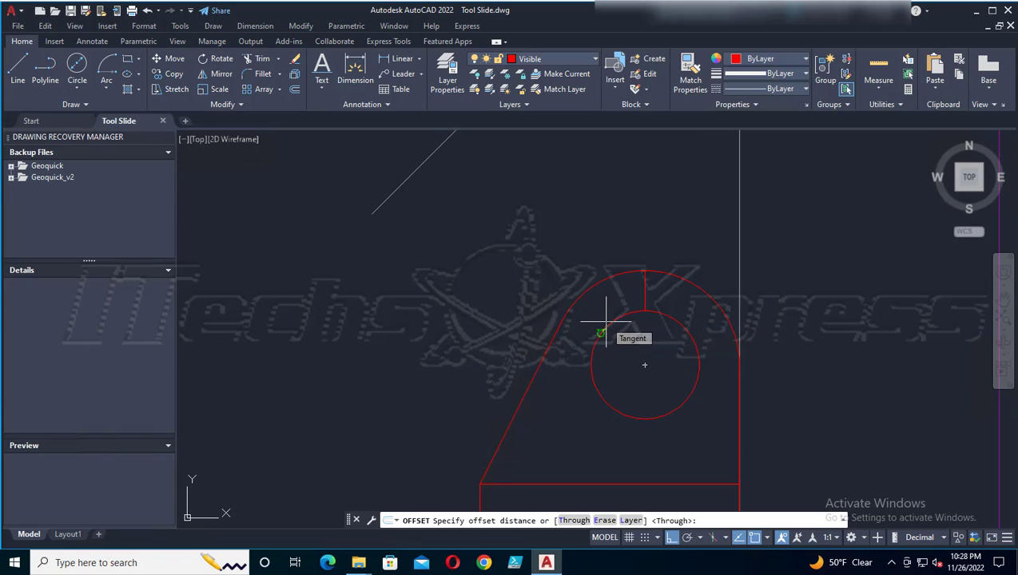
text(.125)
key(Return)
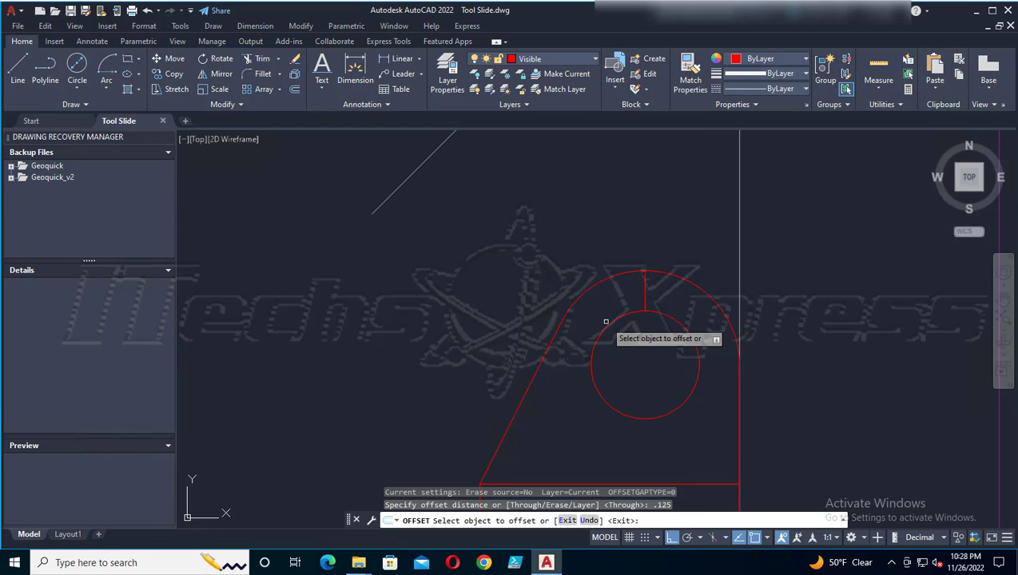
click(644, 289)
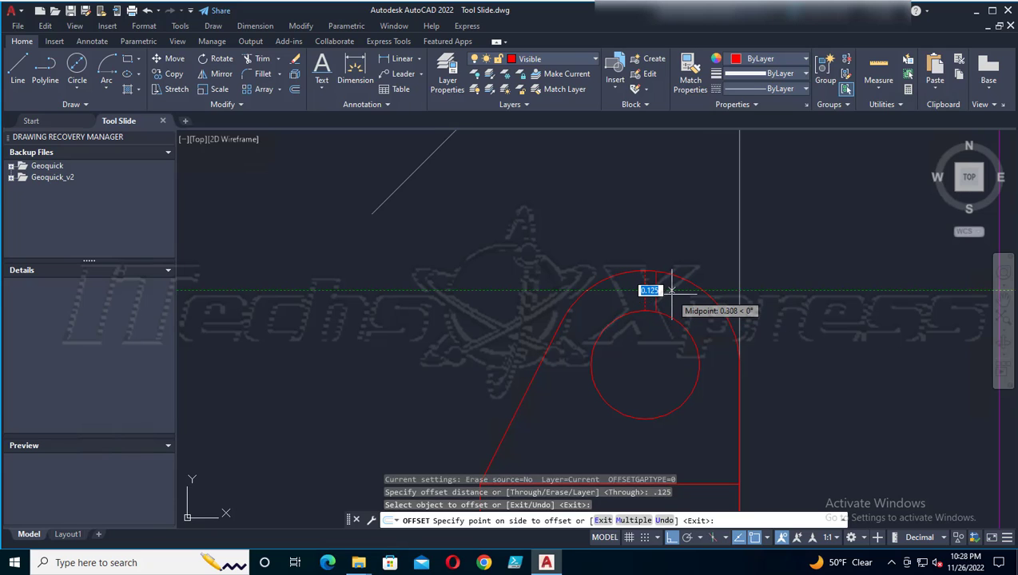
click(654, 290)
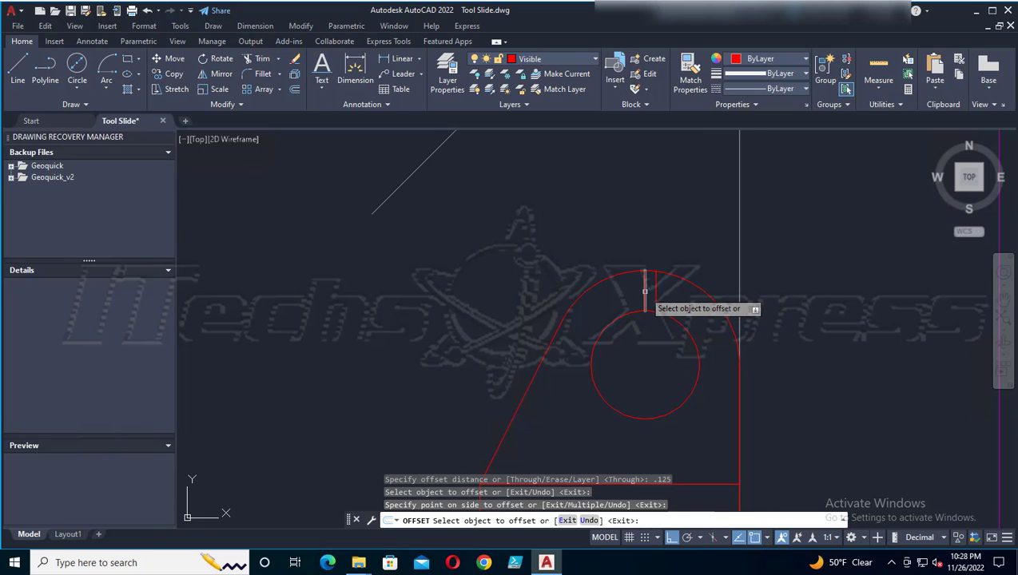
click(644, 284)
click(625, 300)
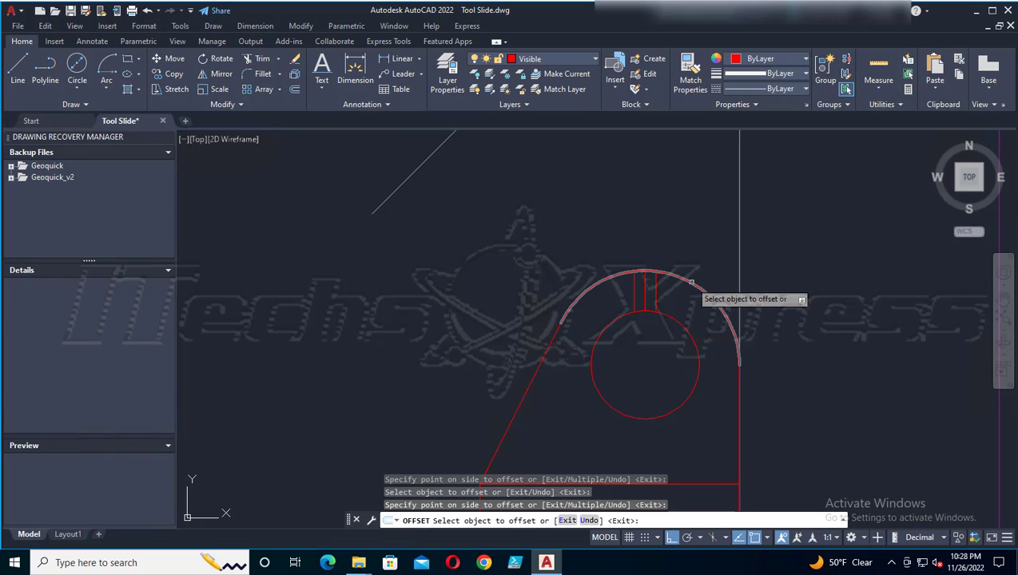
key(Escape)
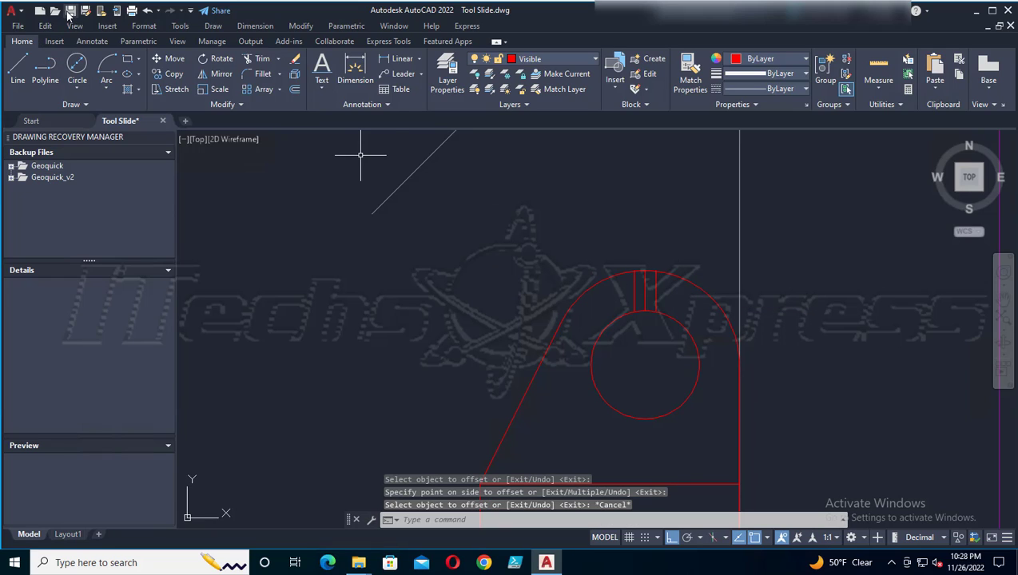
key(ctrl+s)
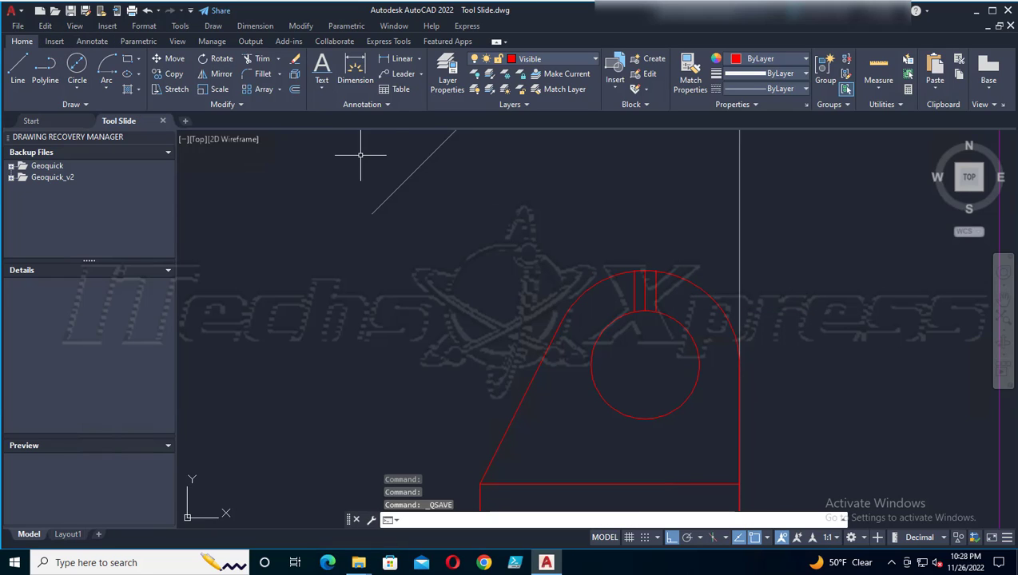
Step: Erase the middle vertical line between the two offset slot lines and save the drawing
scroll(647, 348, up, 6)
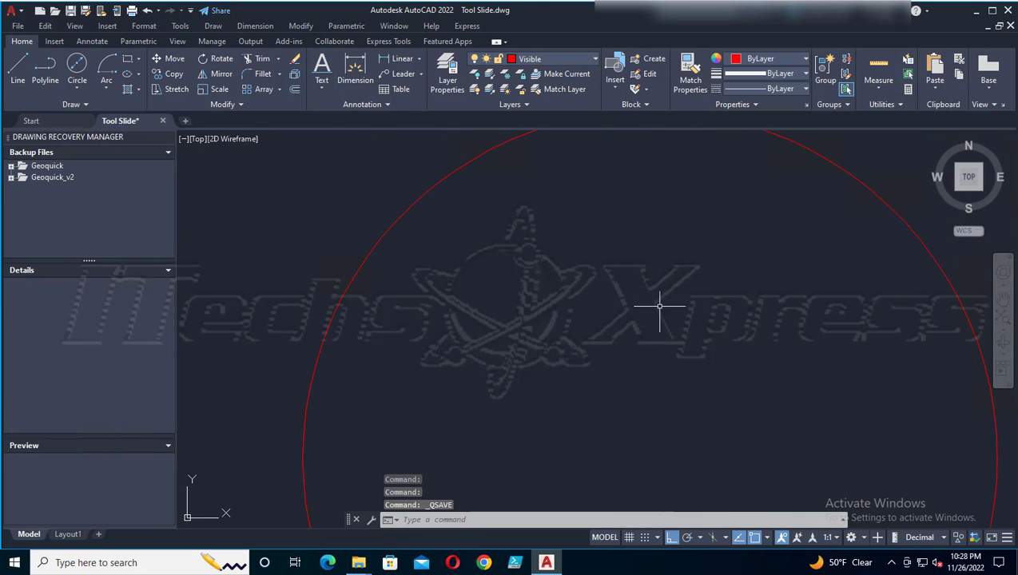
middle_drag(672, 253, 600, 425)
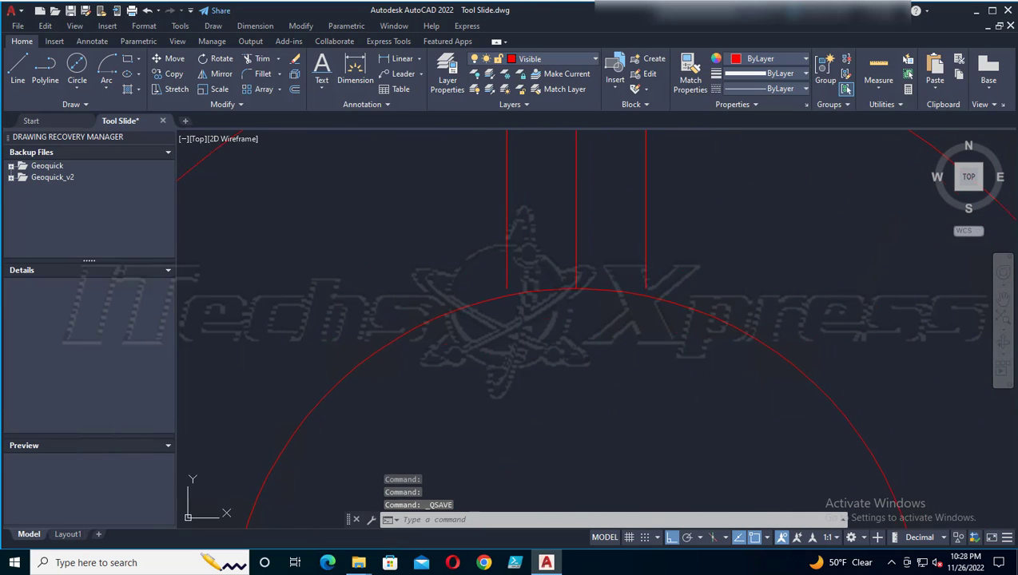
middle_drag(572, 305, 568, 438)
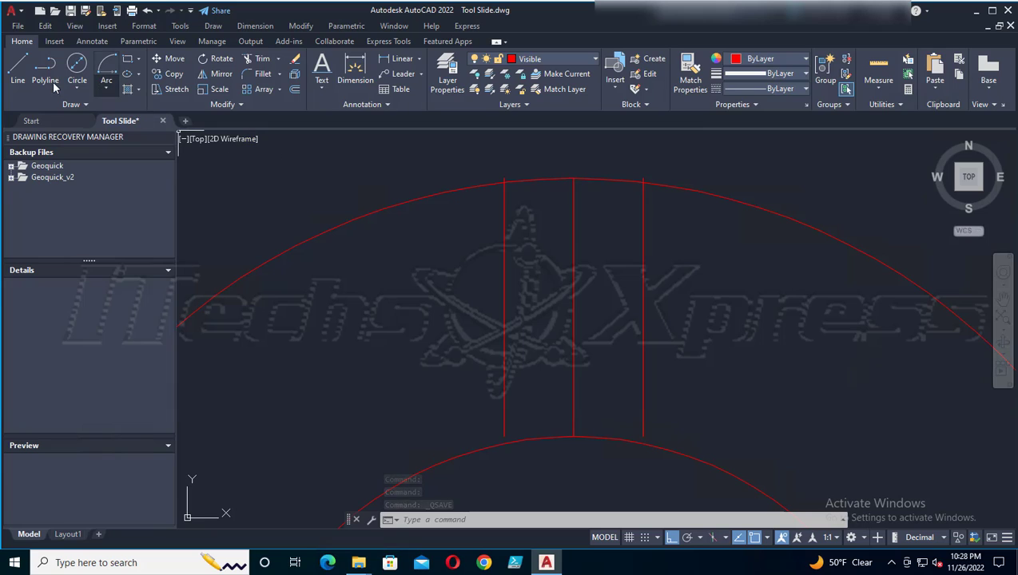
click(574, 231)
key(Delete)
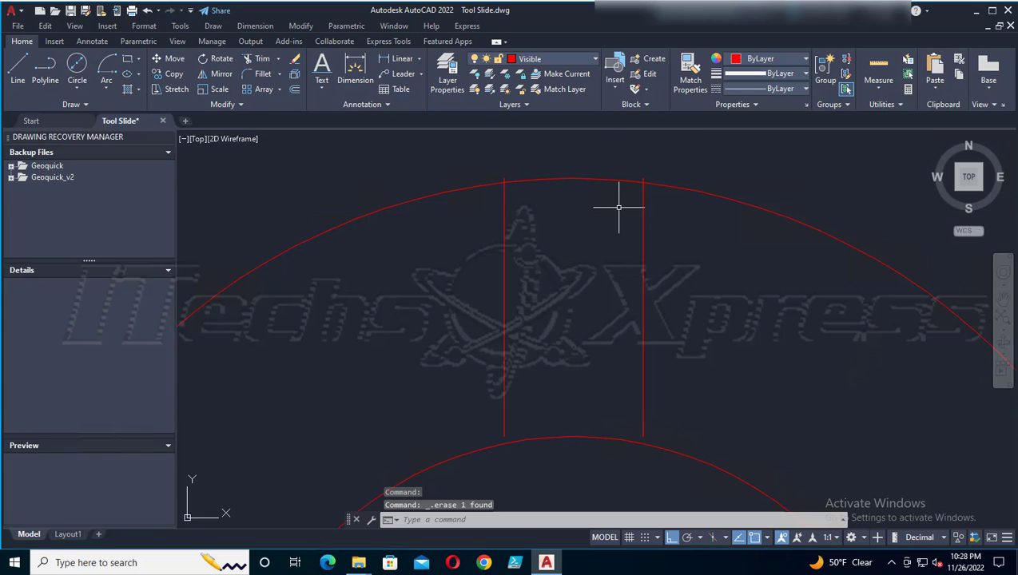
click(71, 10)
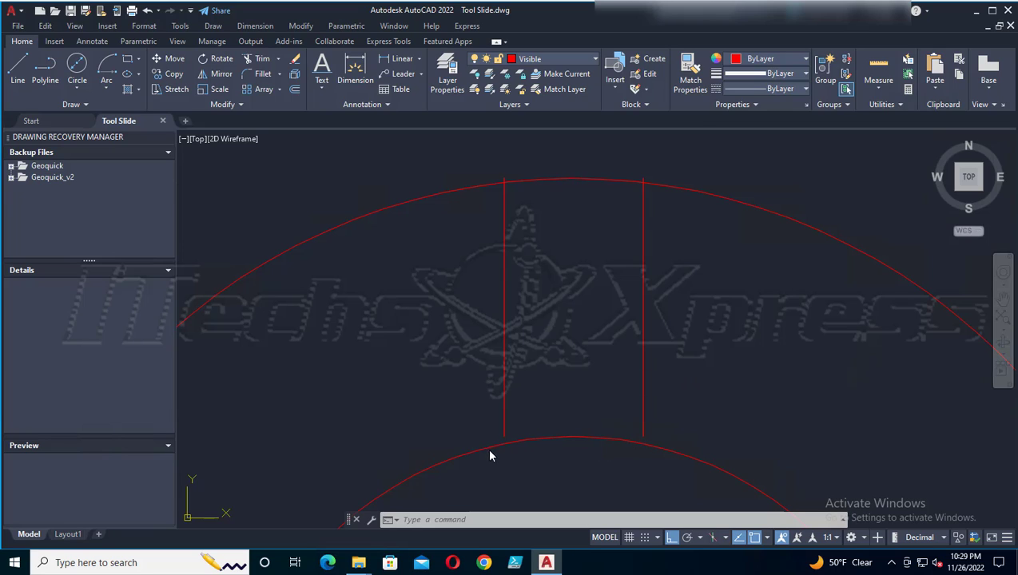
Step: Extend both vertical slot lines down to the small circle and save the drawing
click(279, 60)
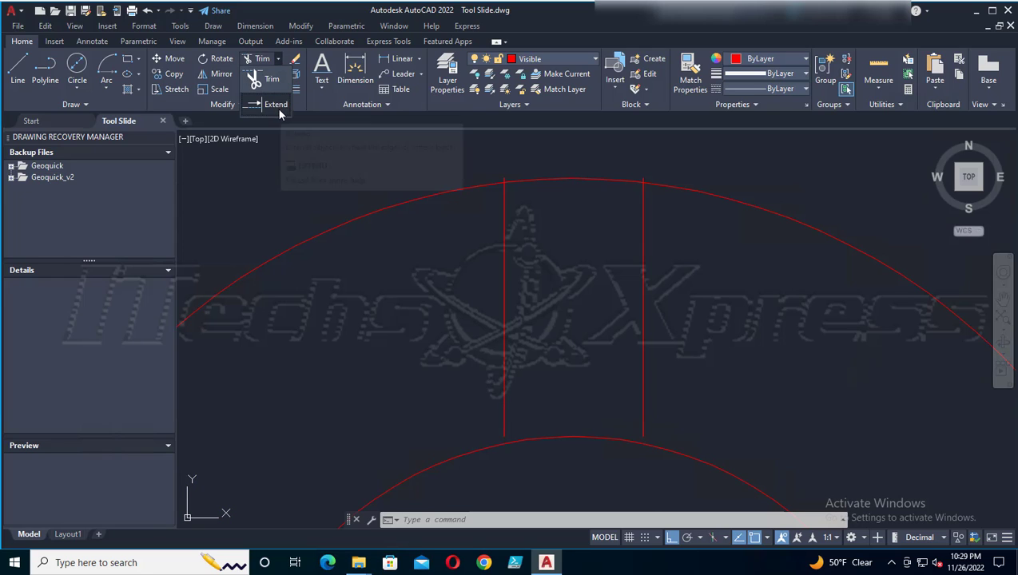
click(276, 105)
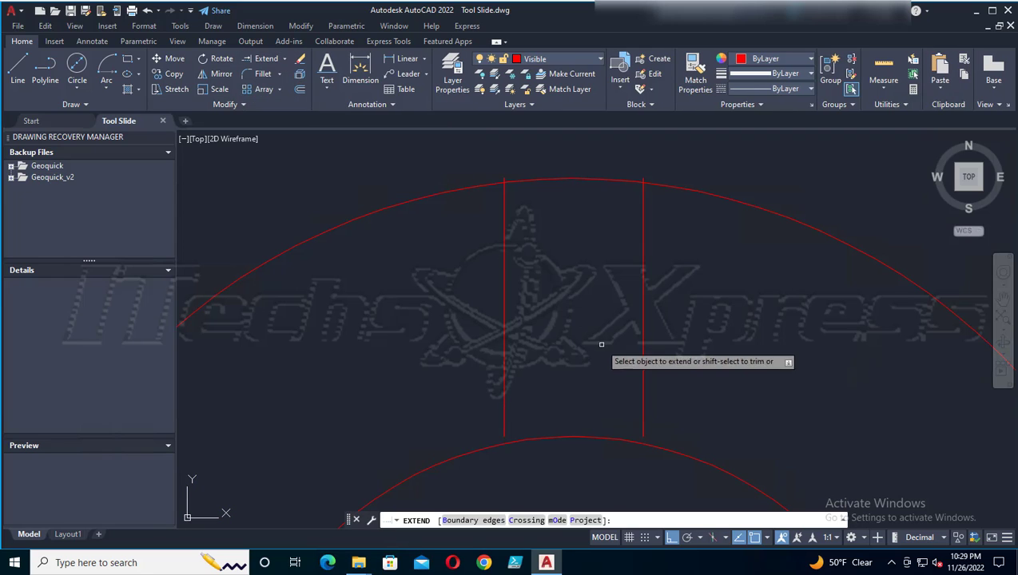
click(499, 336)
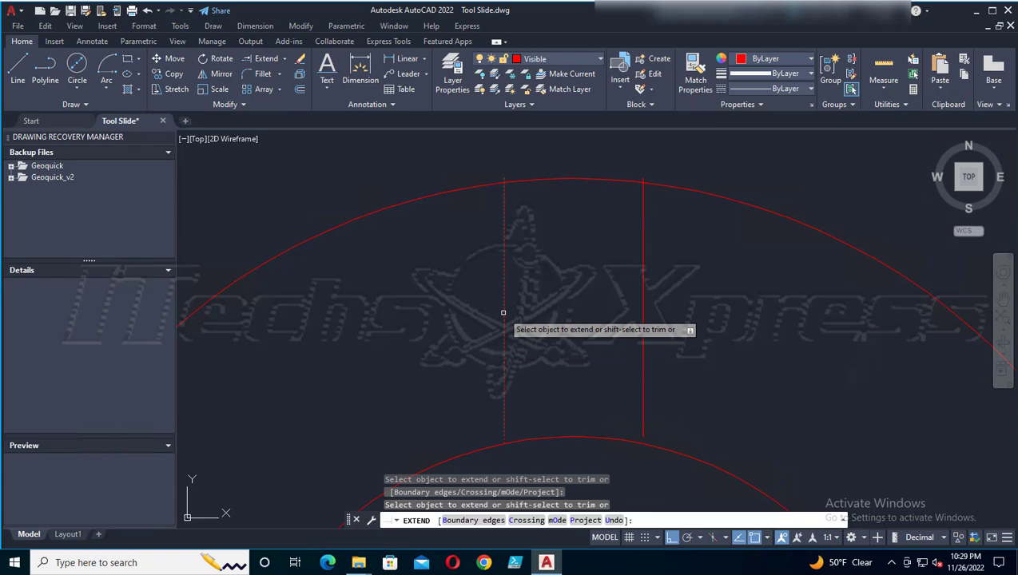
click(504, 312)
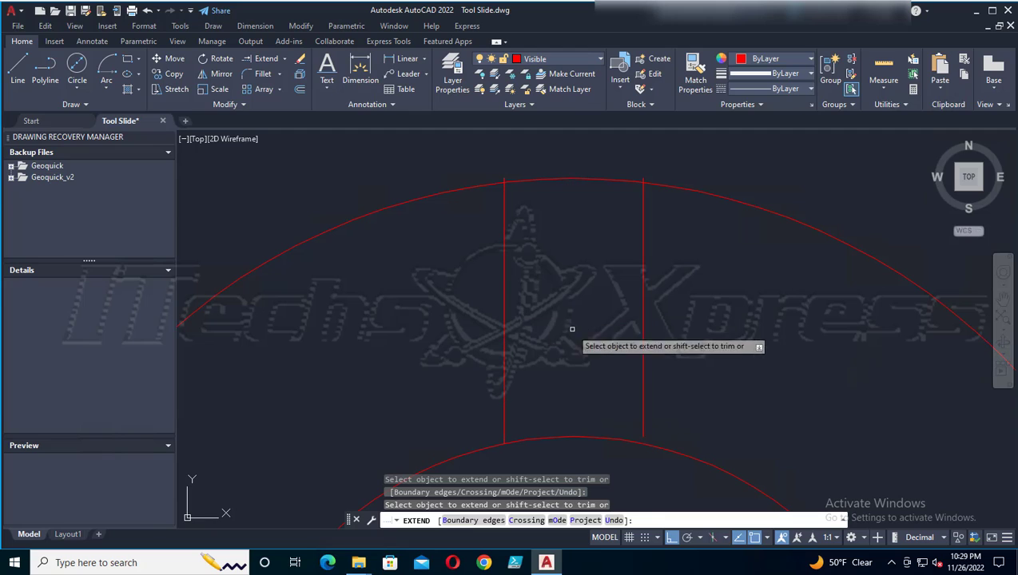
click(644, 335)
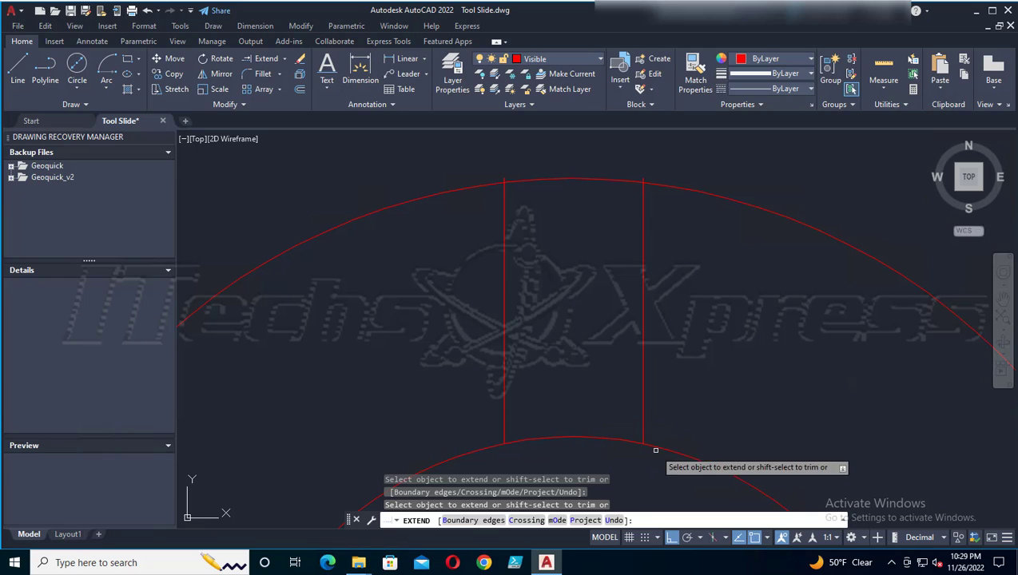
key(Escape)
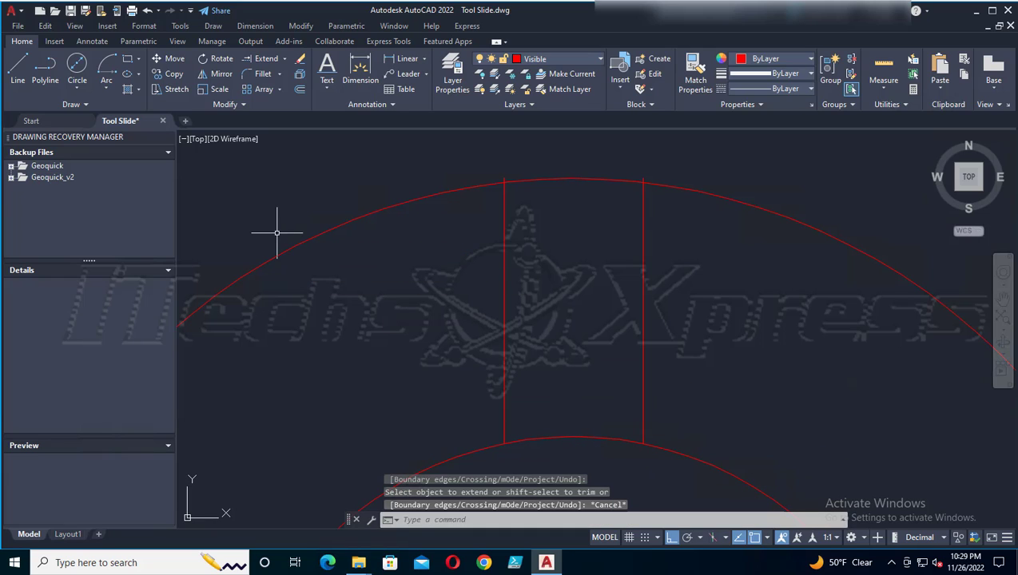
click(70, 10)
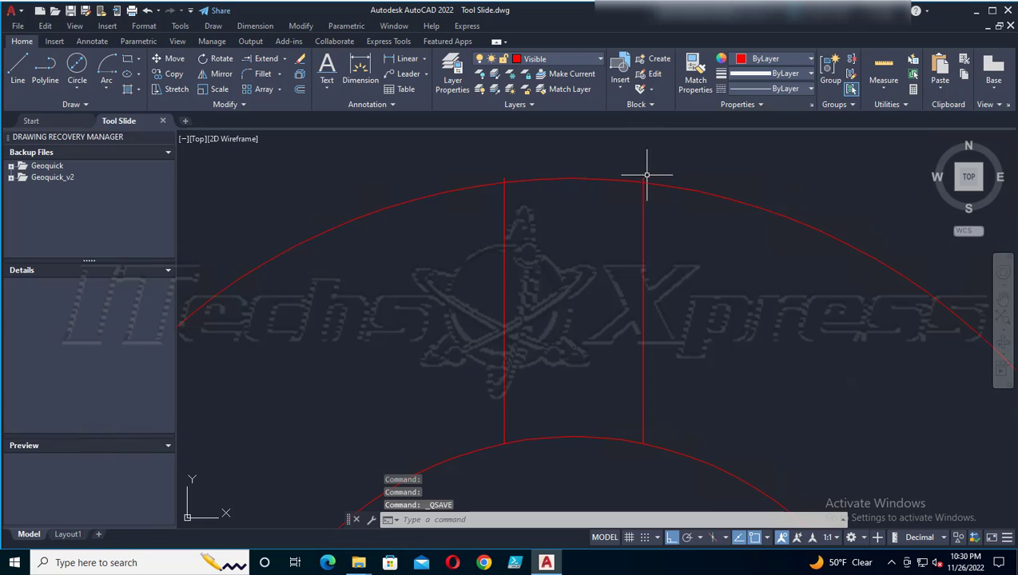
Step: Trim away the outer arc's segment between the two slot lines and save the drawing
click(284, 58)
click(272, 78)
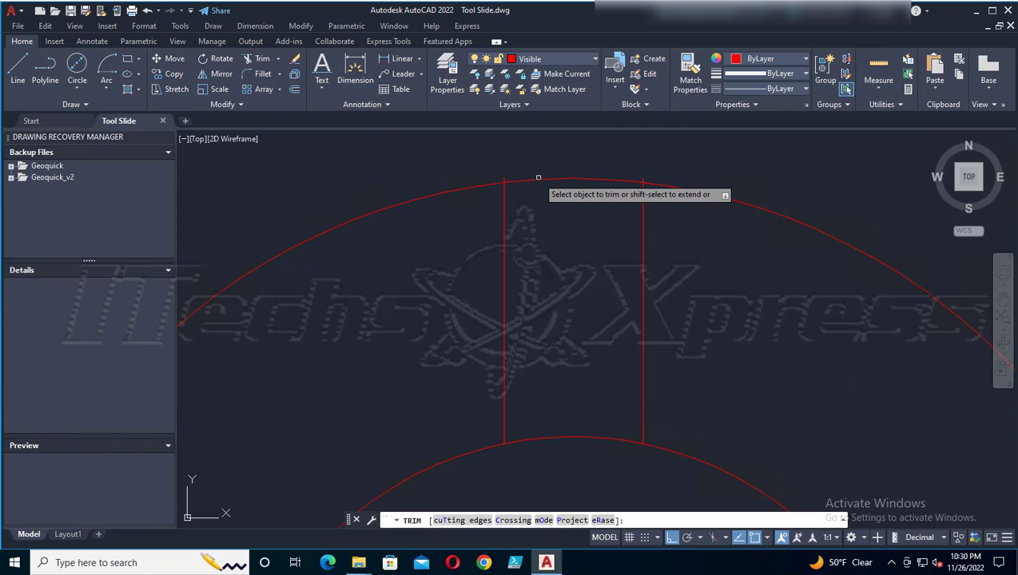
click(551, 181)
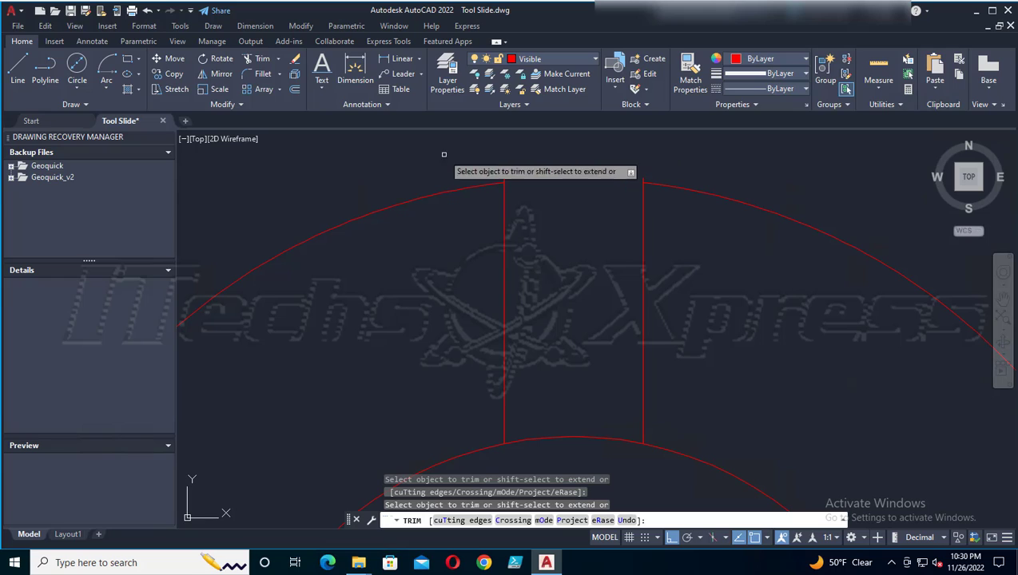
click(70, 11)
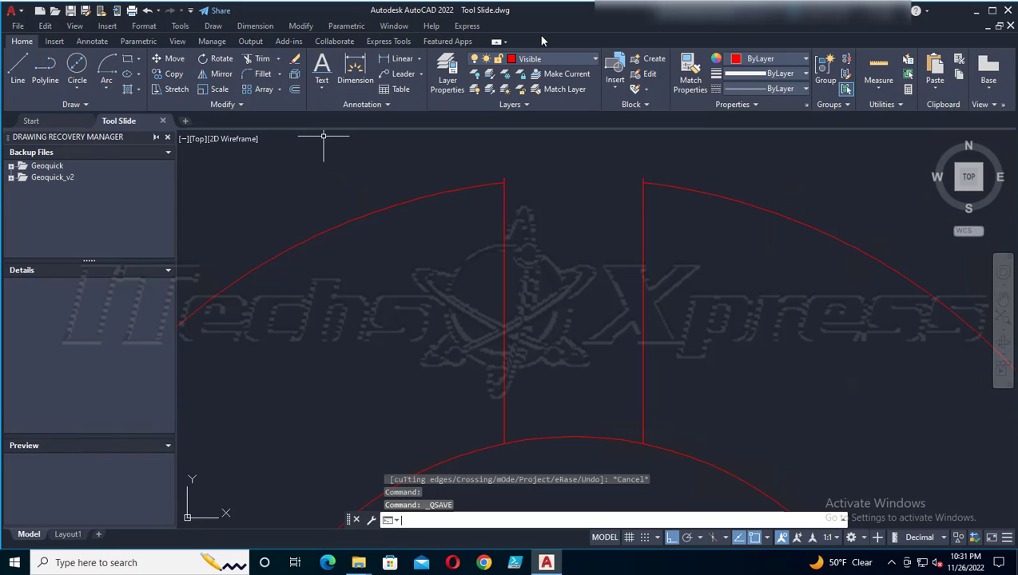
Step: Trim away the small circle's top segment between the two slot lines
click(264, 59)
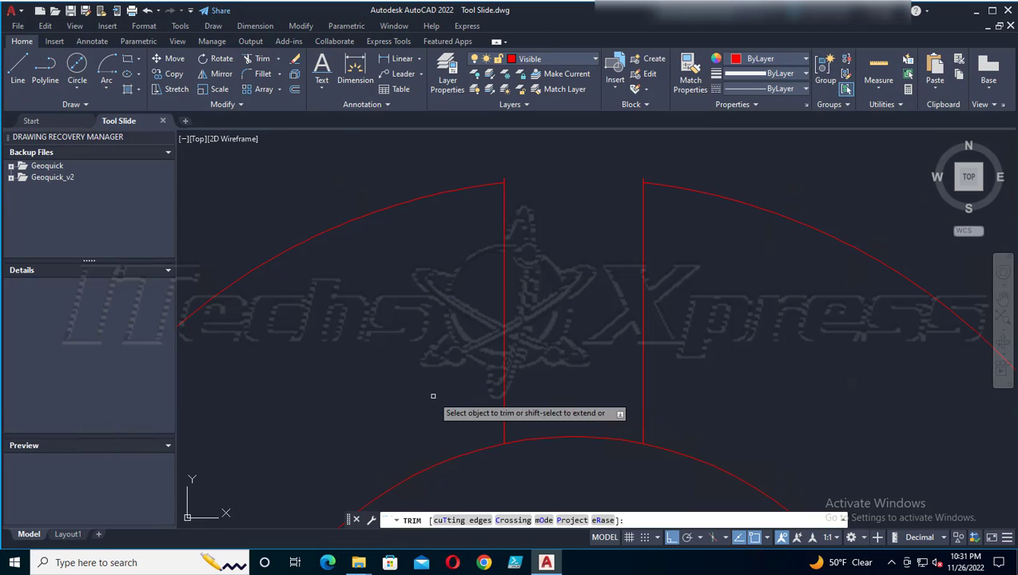
click(548, 437)
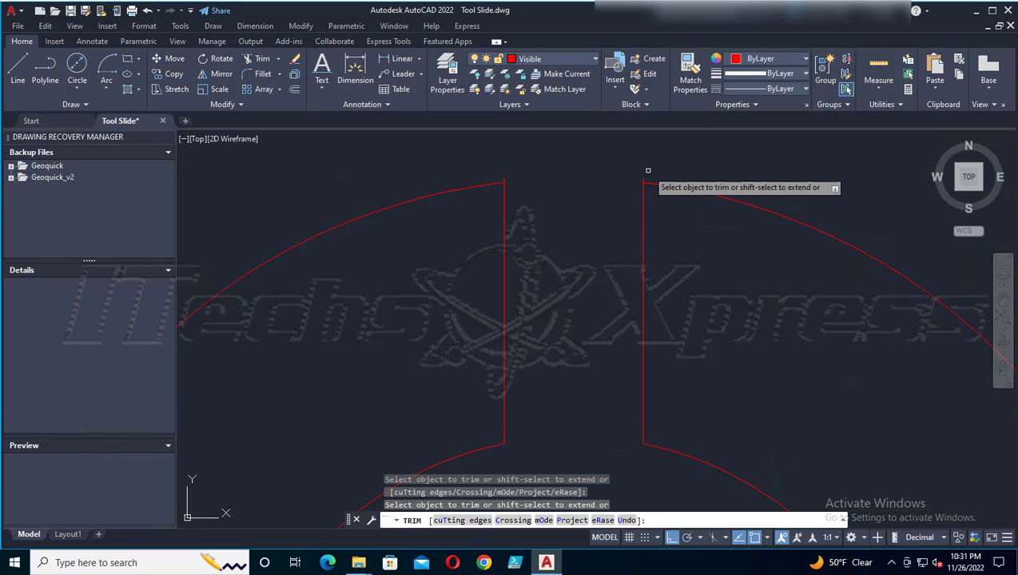
scroll(544, 208, up, 5)
mouse_move(452, 191)
middle_down()
mouse_move(435, 316)
mouse_move(369, 321)
middle_up()
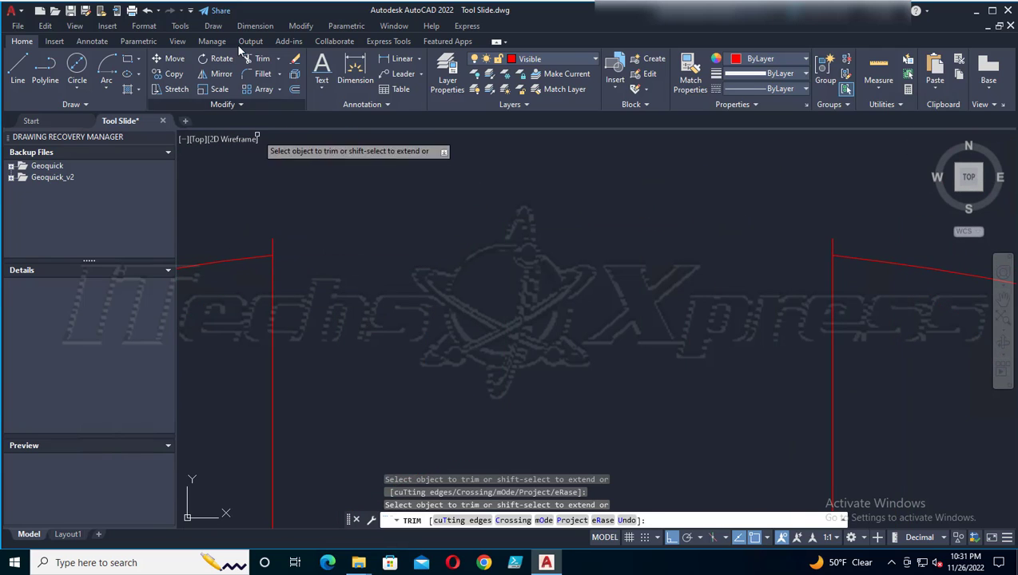
key(Escape)
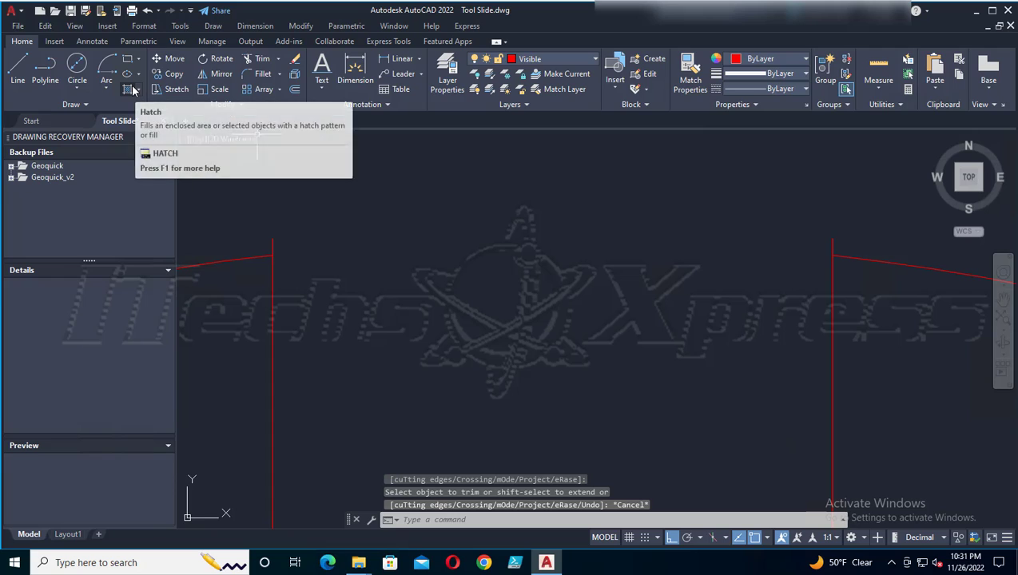
Step: Fillet the left slot line's upper end with the adjoining outer arc to form a sharp corner
click(258, 74)
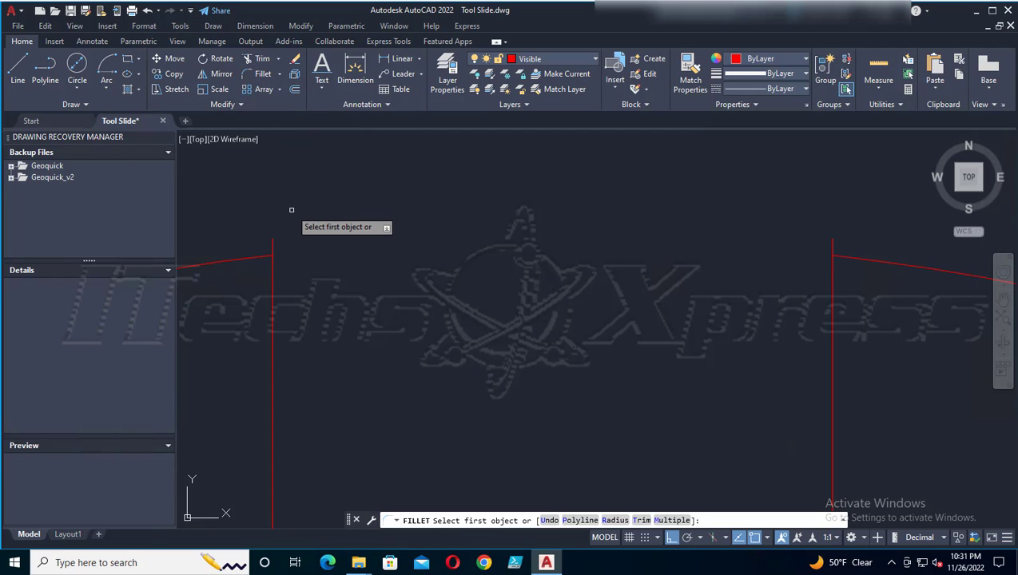
click(240, 258)
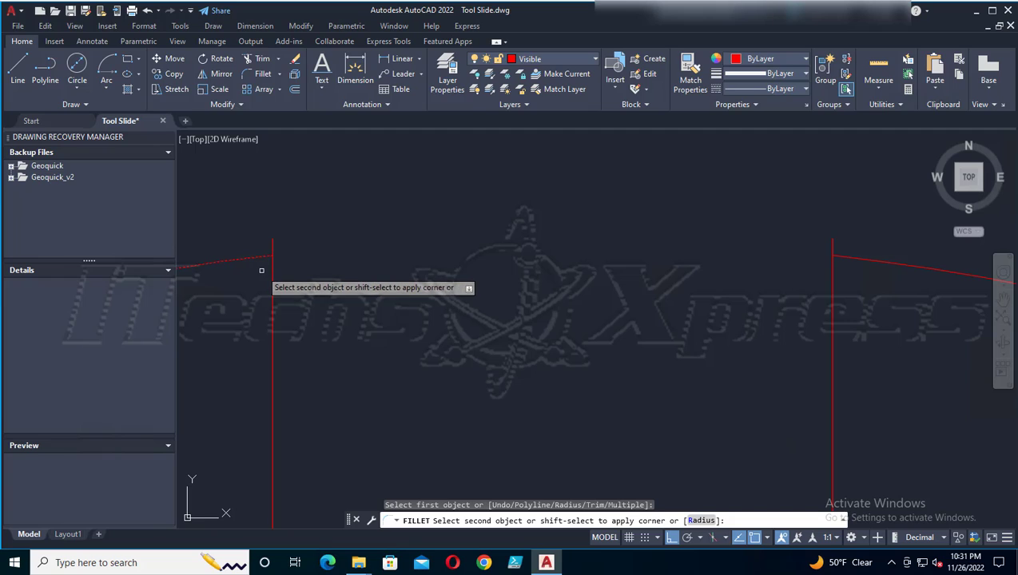
click(271, 278)
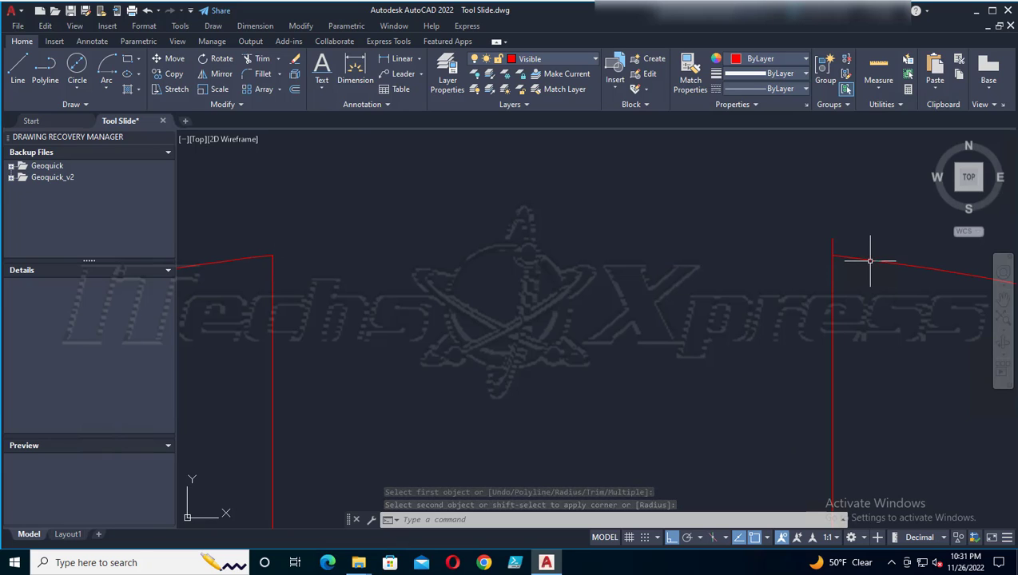
Step: Fillet the right slot line's upper end with the adjoining outer arc at radius 0, and save the drawing
click(260, 73)
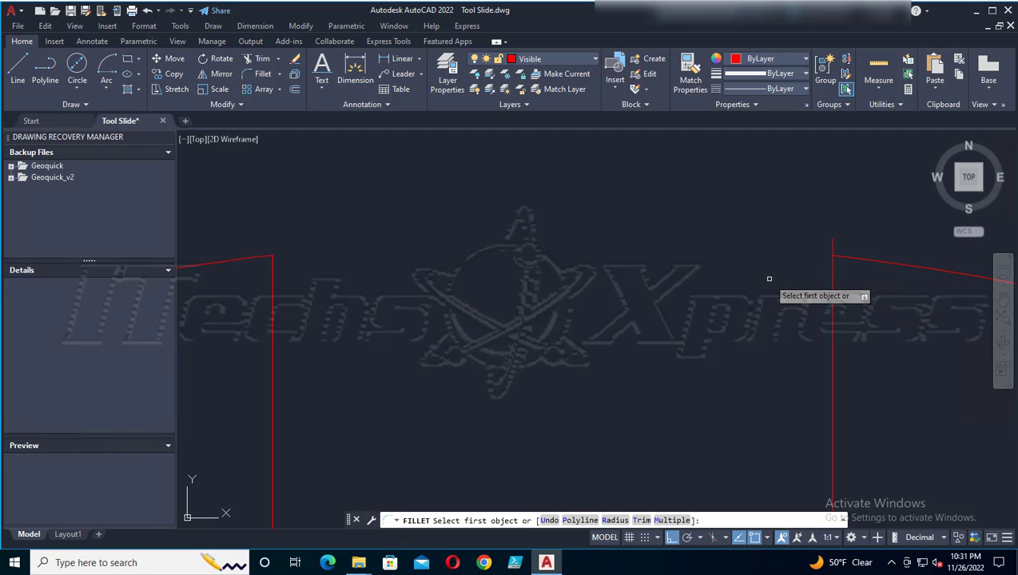
key(Return)
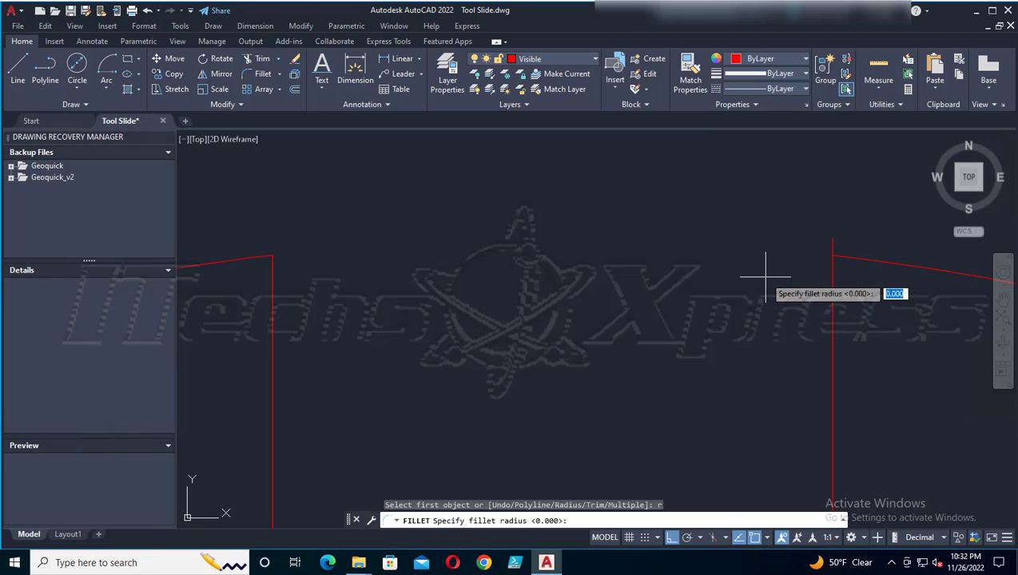
key(Return)
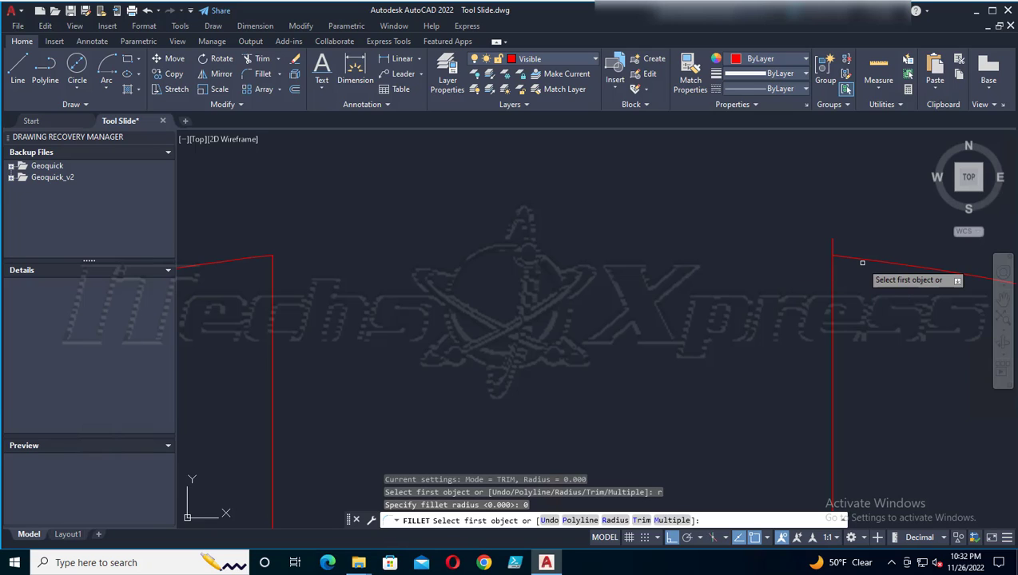
click(832, 295)
click(858, 259)
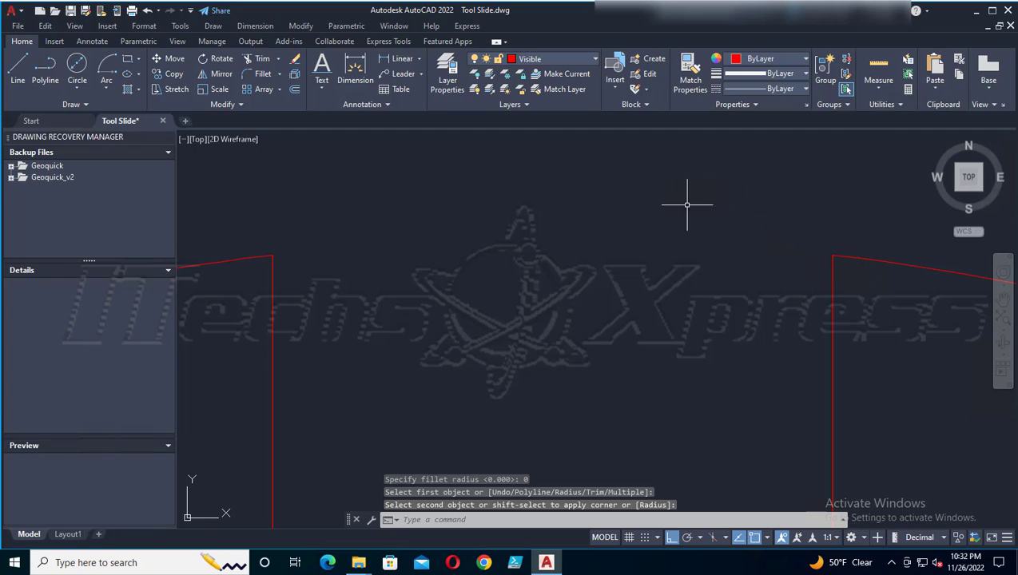
click(70, 11)
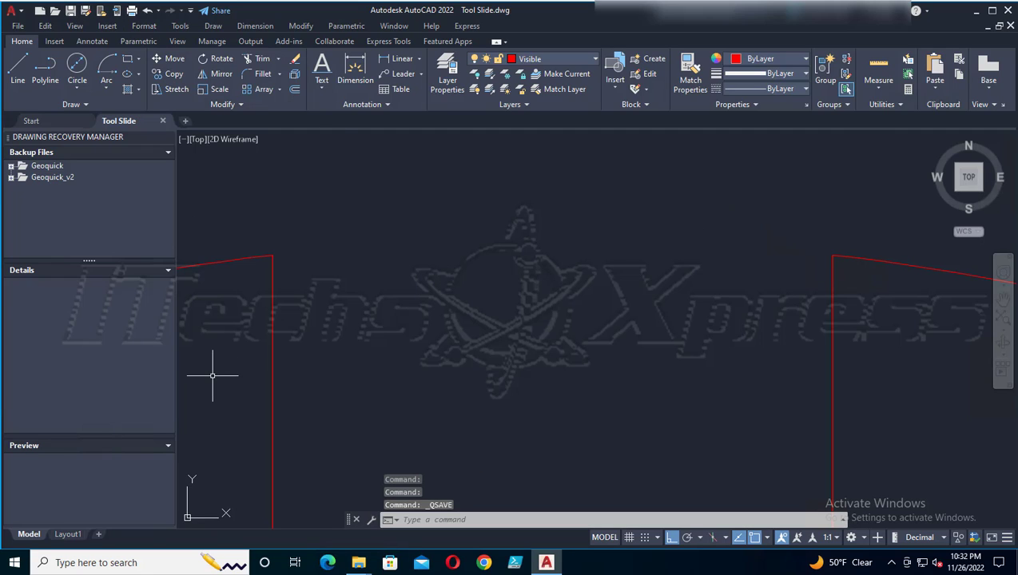
scroll(212, 376, down, 4)
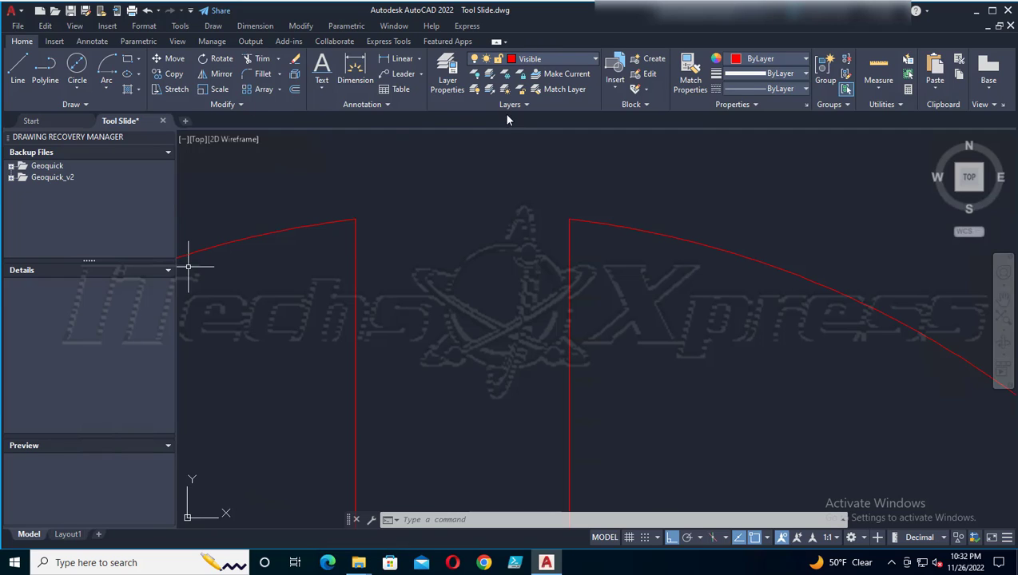
Step: Make the Center layer current, add a center mark to the side view's small slotted circle, and save the drawing
click(594, 60)
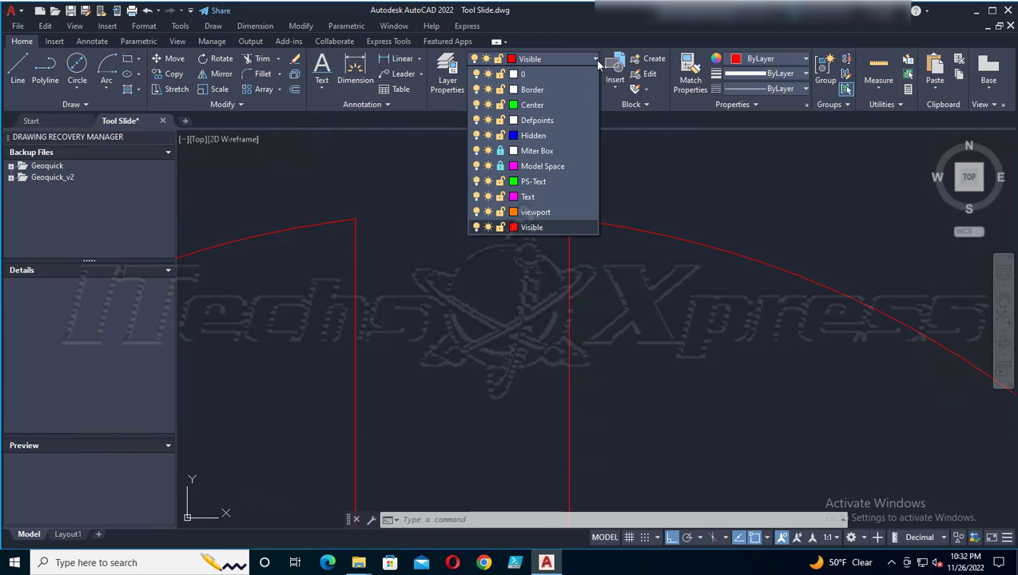
click(535, 104)
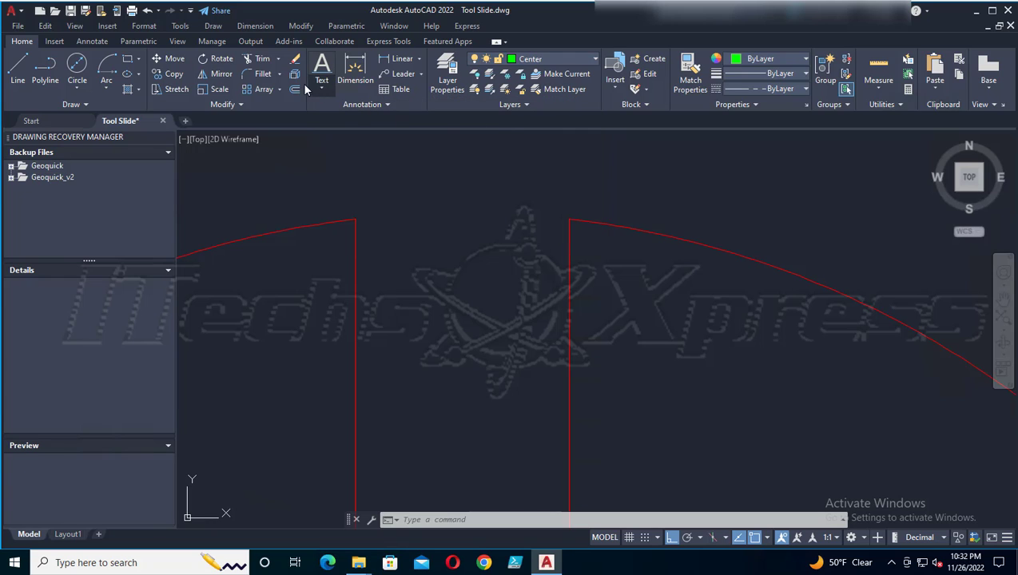
click(255, 26)
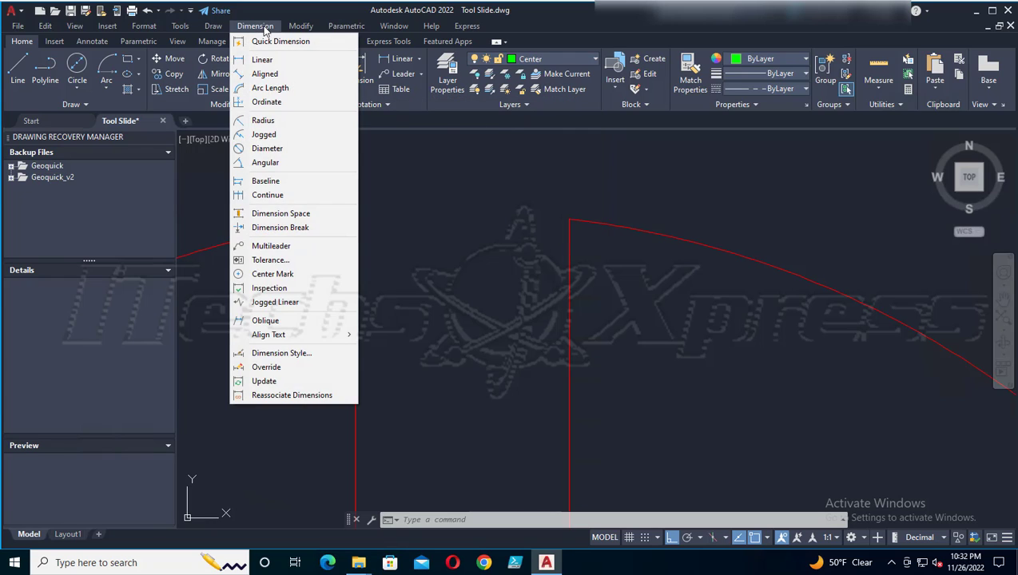
click(273, 274)
scroll(447, 289, down, 3)
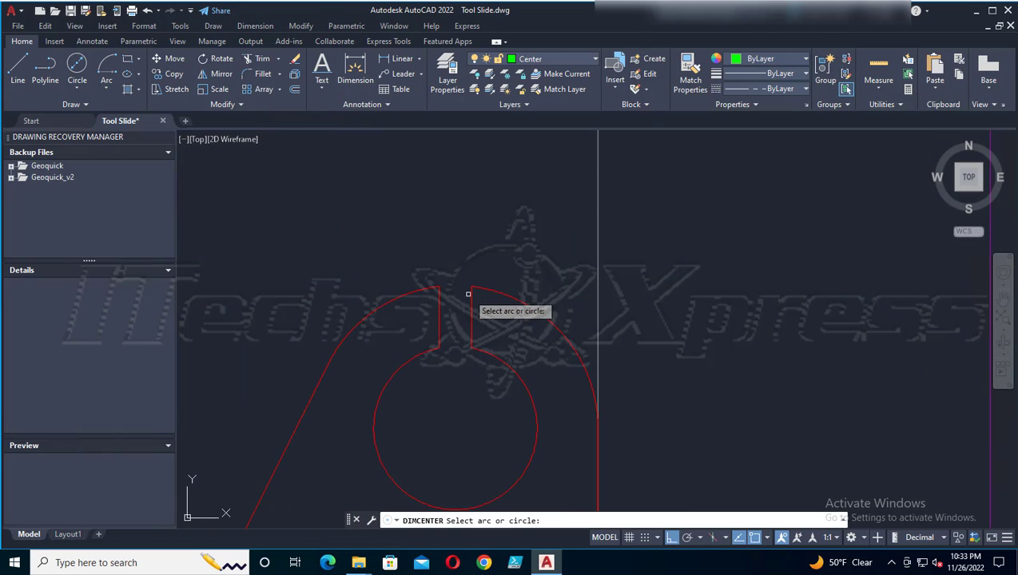
click(495, 357)
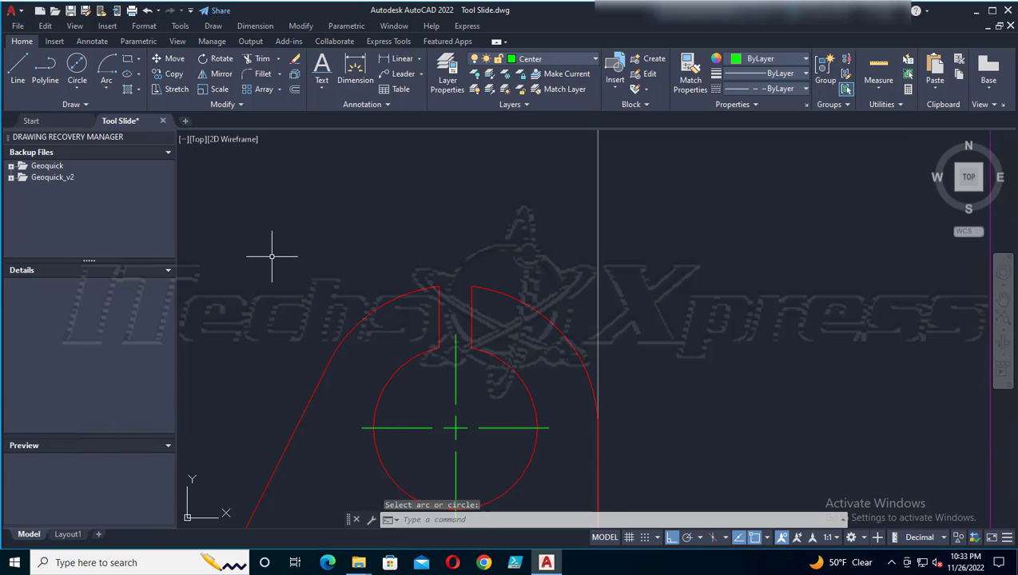
key(ctrl+s)
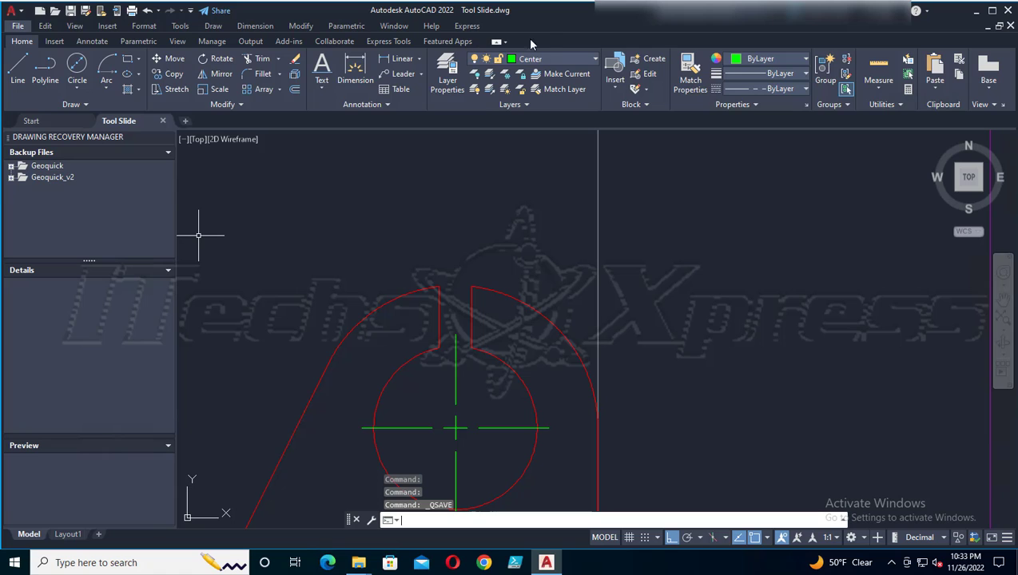
Step: Add a center mark to the outer arc on the right of the slot in the side view, and save the drawing
click(255, 26)
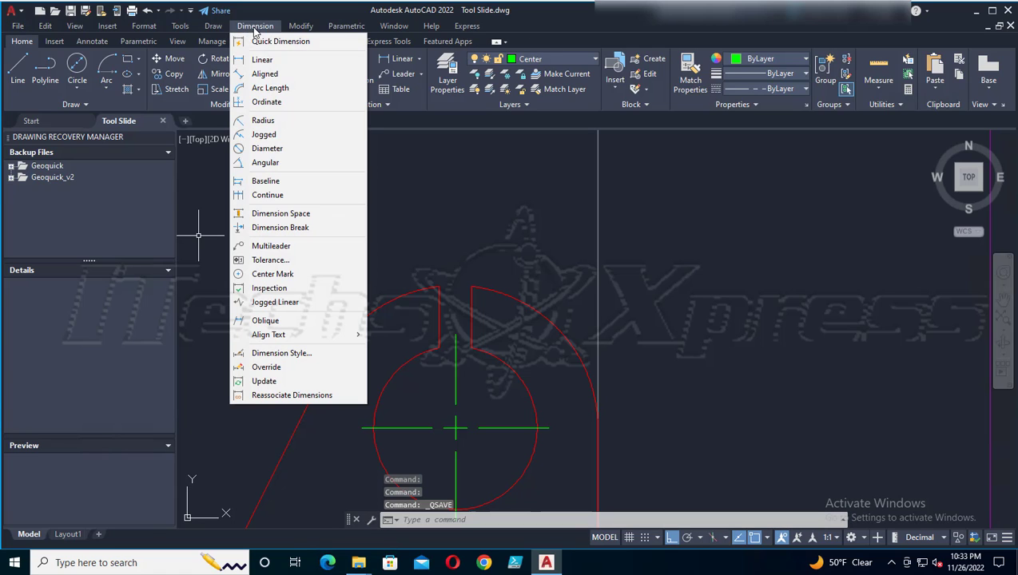
click(270, 274)
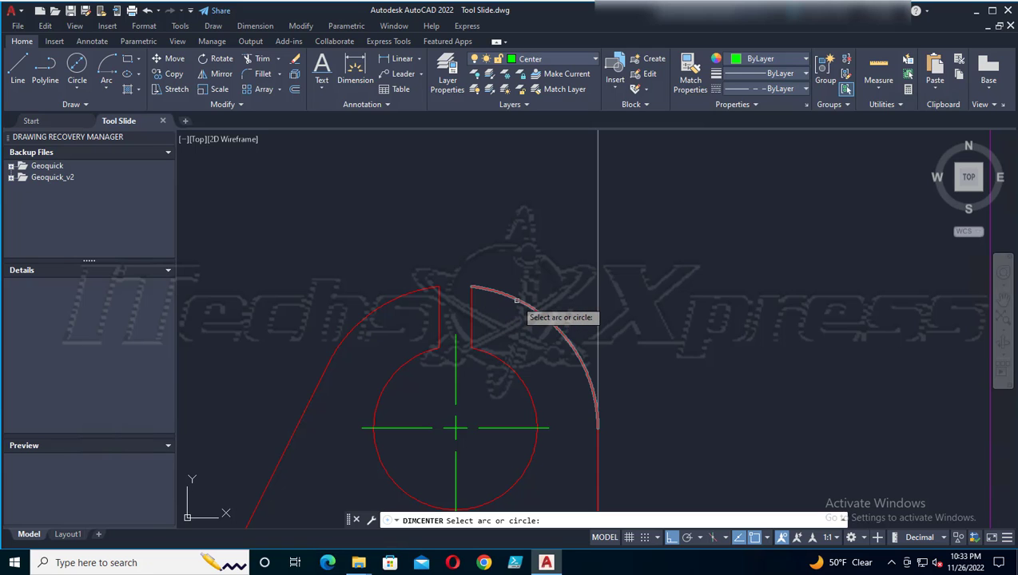
click(527, 302)
scroll(549, 308, down, 4)
scroll(549, 309, down, 2)
scroll(548, 309, up, 4)
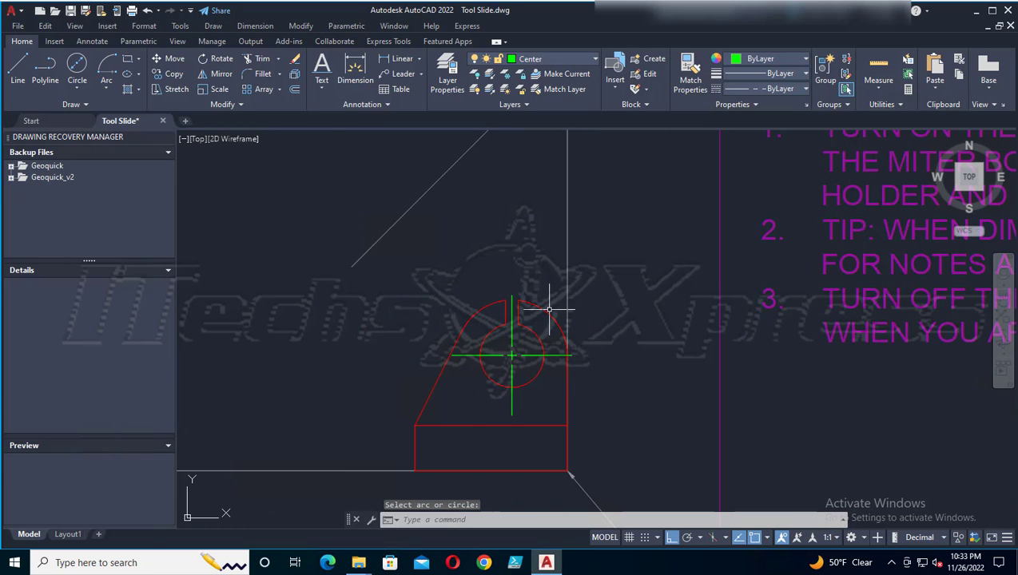
scroll(578, 322, up, 2)
mouse_move(578, 322)
middle_down()
mouse_move(555, 258)
mouse_move(592, 198)
mouse_move(622, 181)
middle_up()
scroll(623, 180, down, 2)
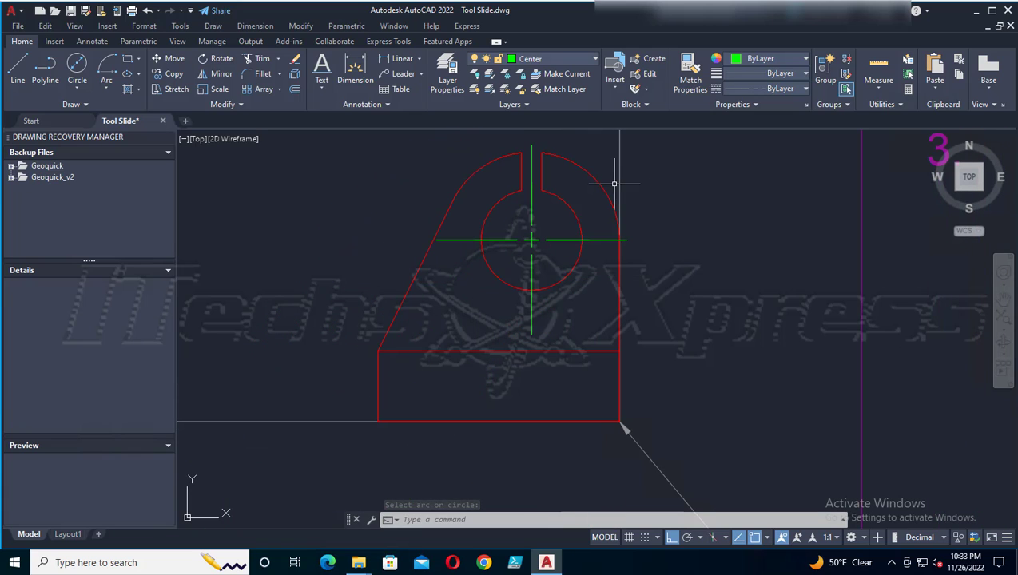
click(70, 10)
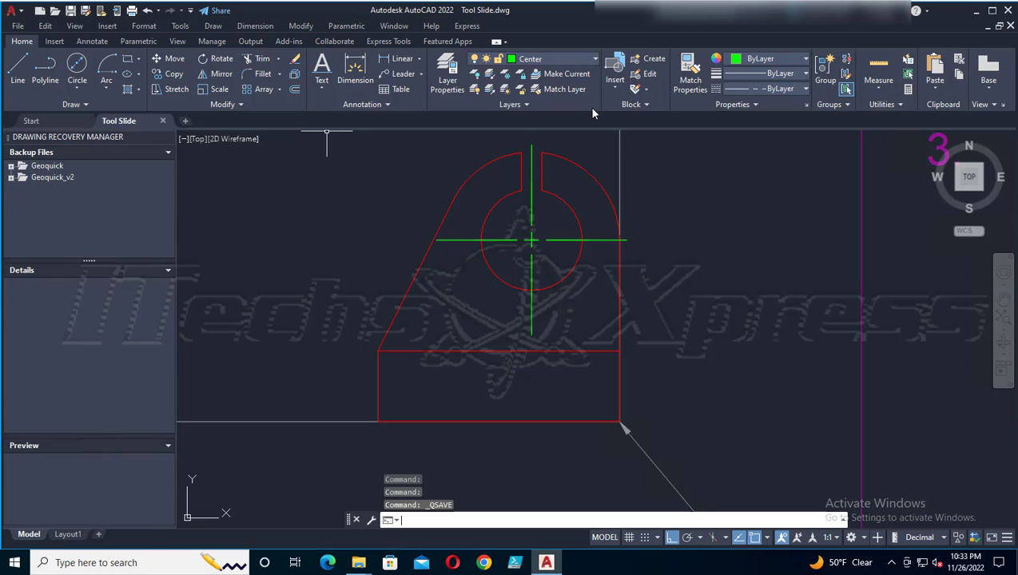
Step: Erase the left and lower extension lines of the outer arc's center mark, and save the drawing
click(450, 240)
key(Delete)
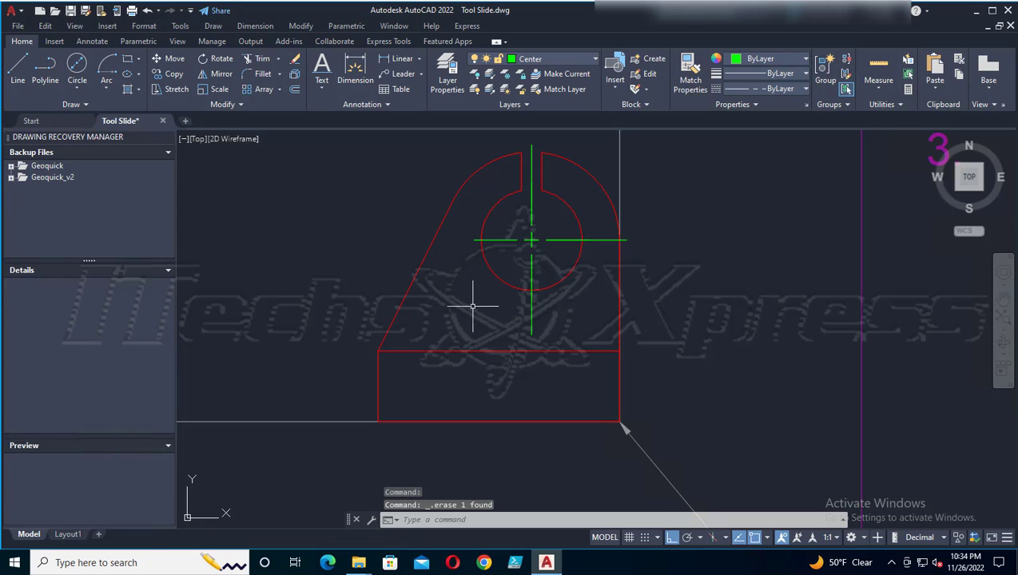
click(532, 318)
key(Delete)
click(72, 11)
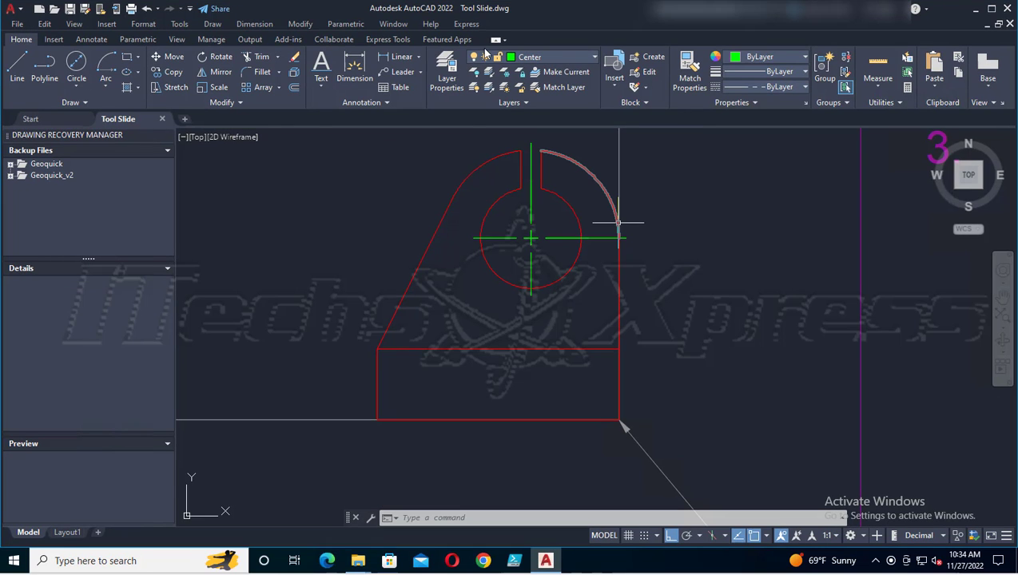
Step: Make the Visible layer current and save the drawing
scroll(540, 306, down, 3)
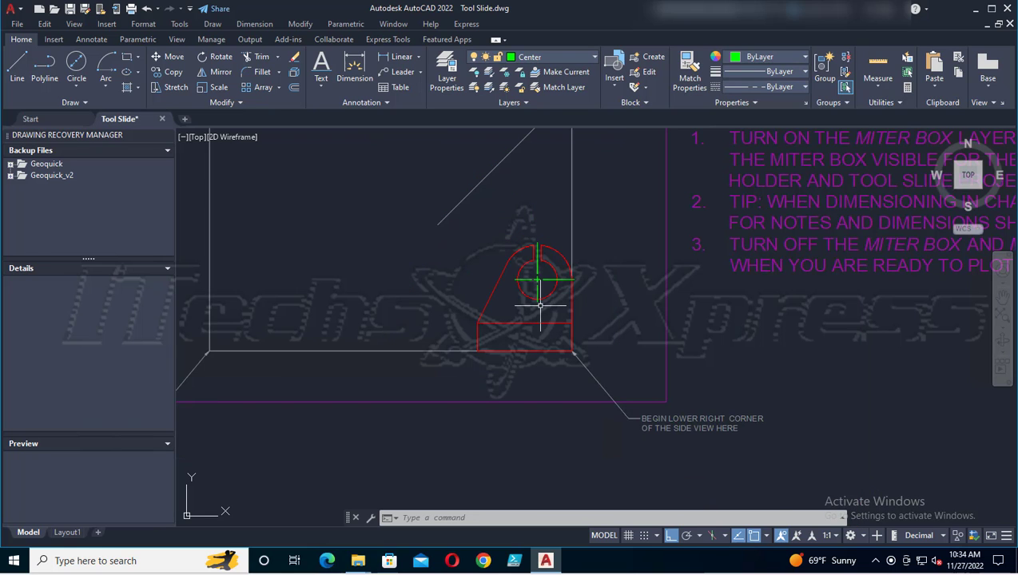
scroll(433, 279, down, 2)
middle_drag(433, 279, 507, 356)
scroll(507, 355, up, 2)
scroll(528, 224, up, 2)
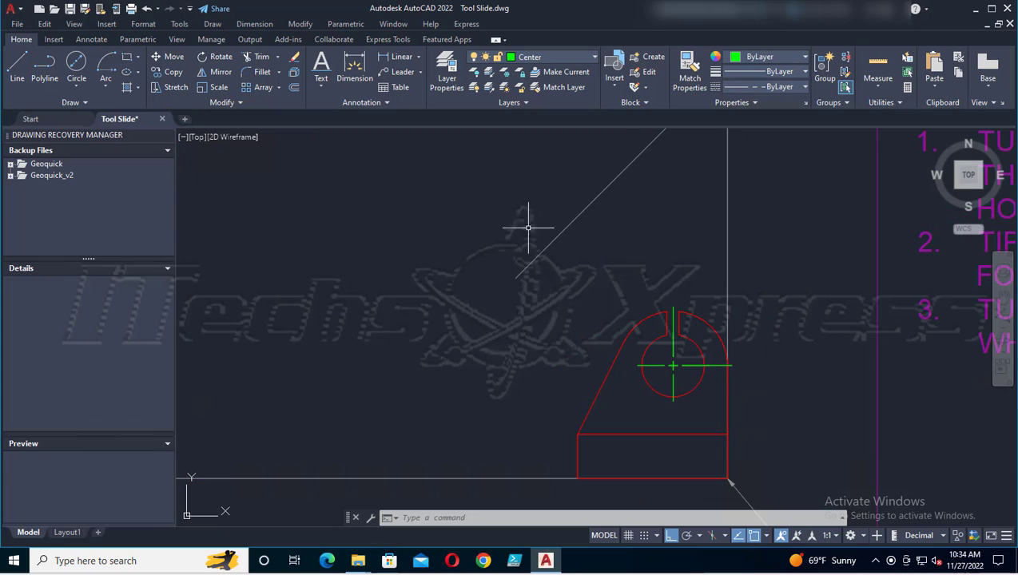
scroll(509, 234, down, 2)
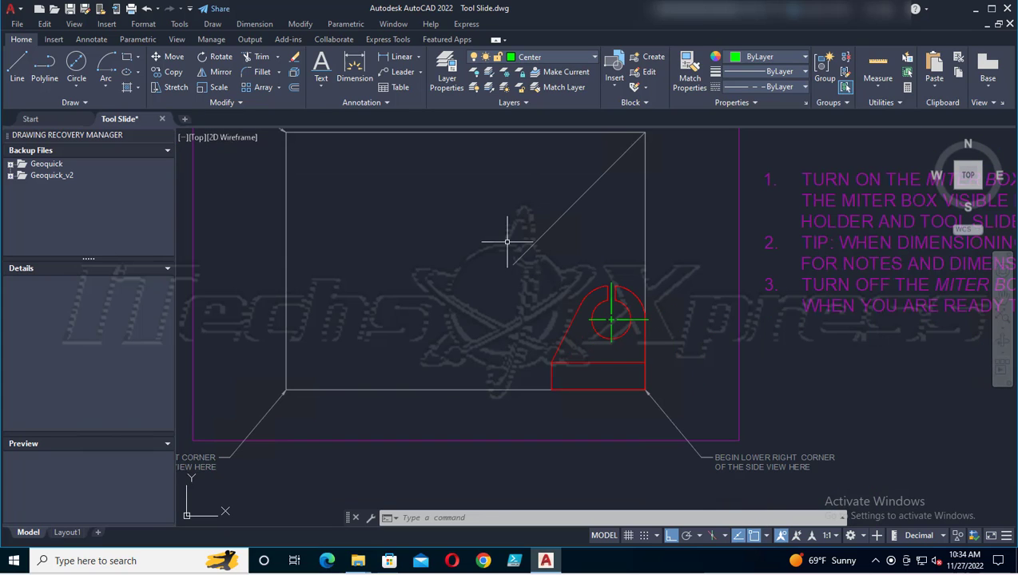
click(593, 57)
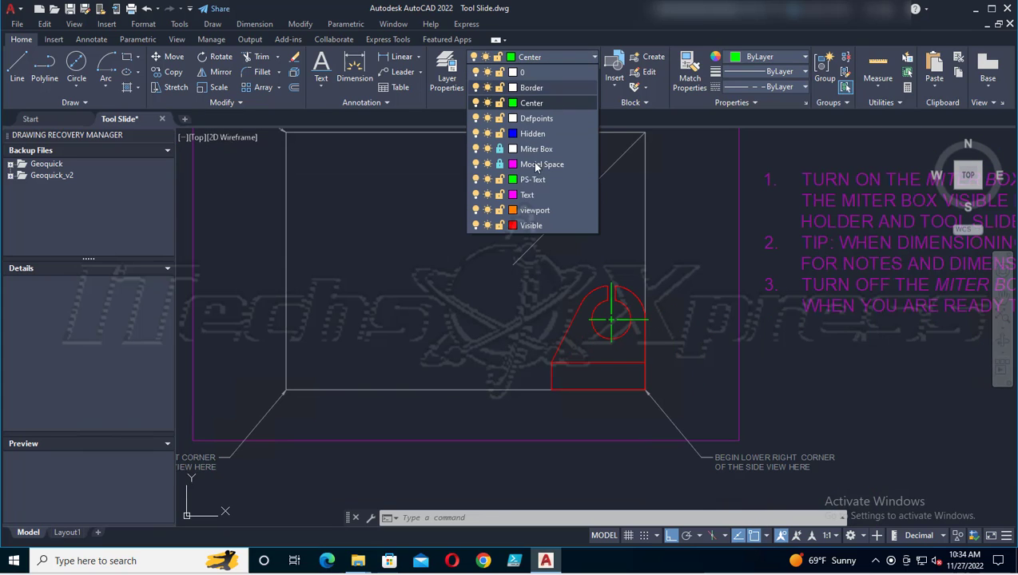
click(520, 225)
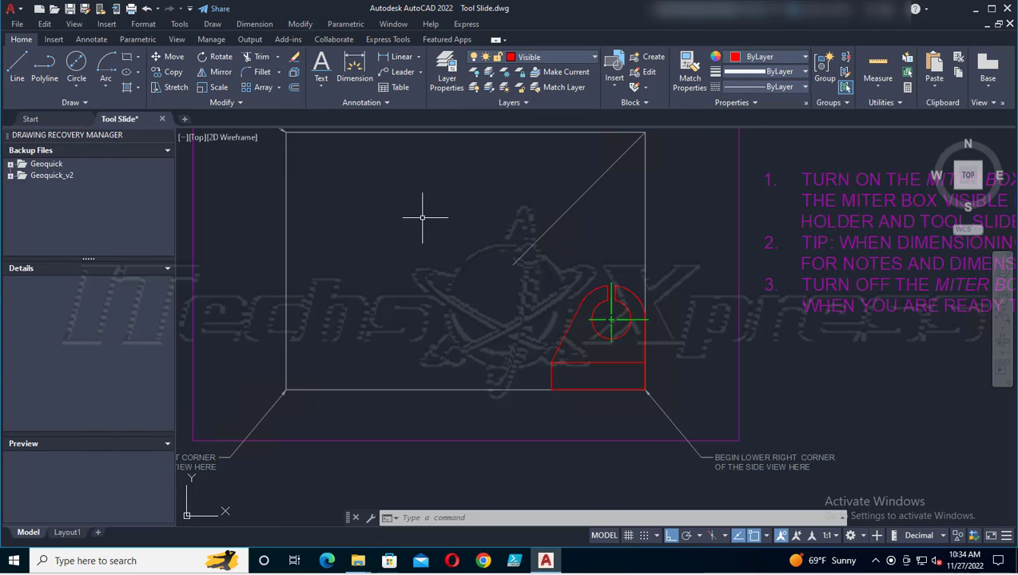
click(70, 9)
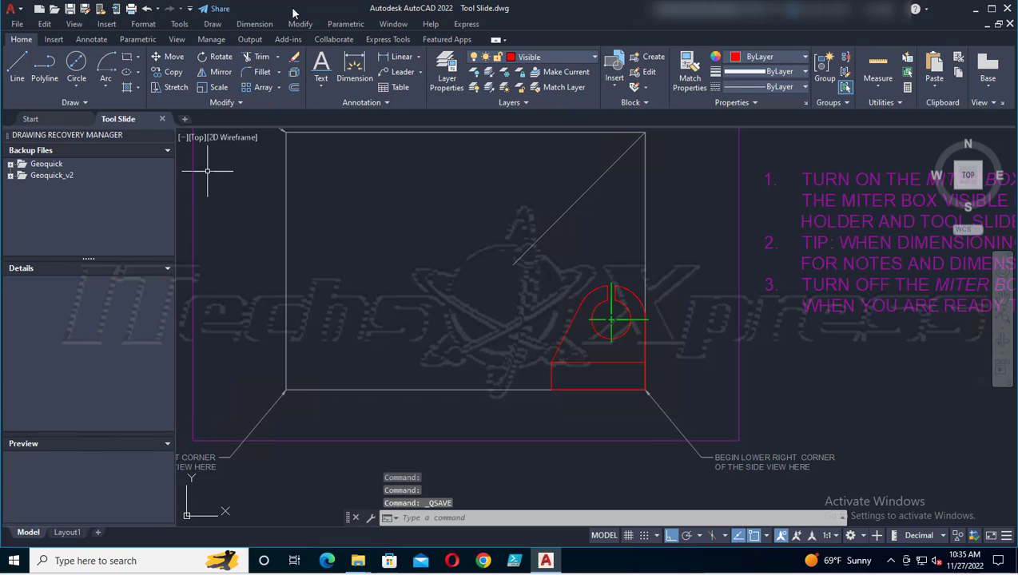
click(126, 57)
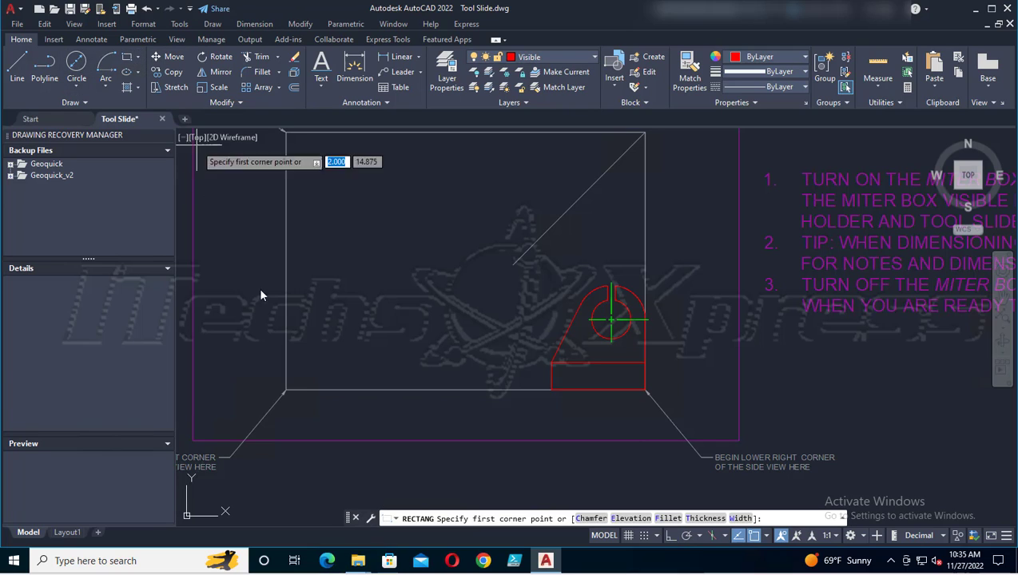
click(286, 390)
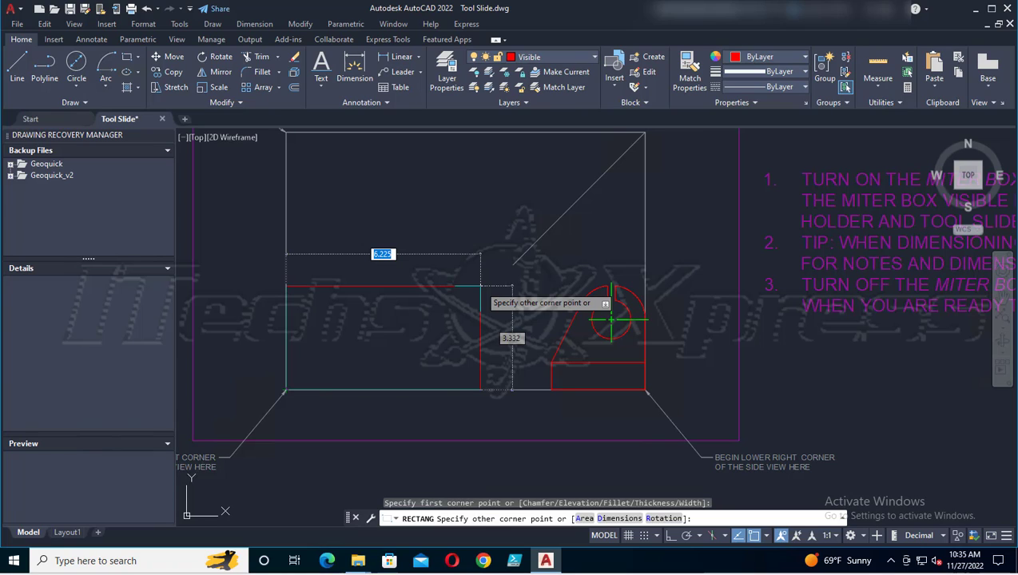
text(6.25)
key(Tab)
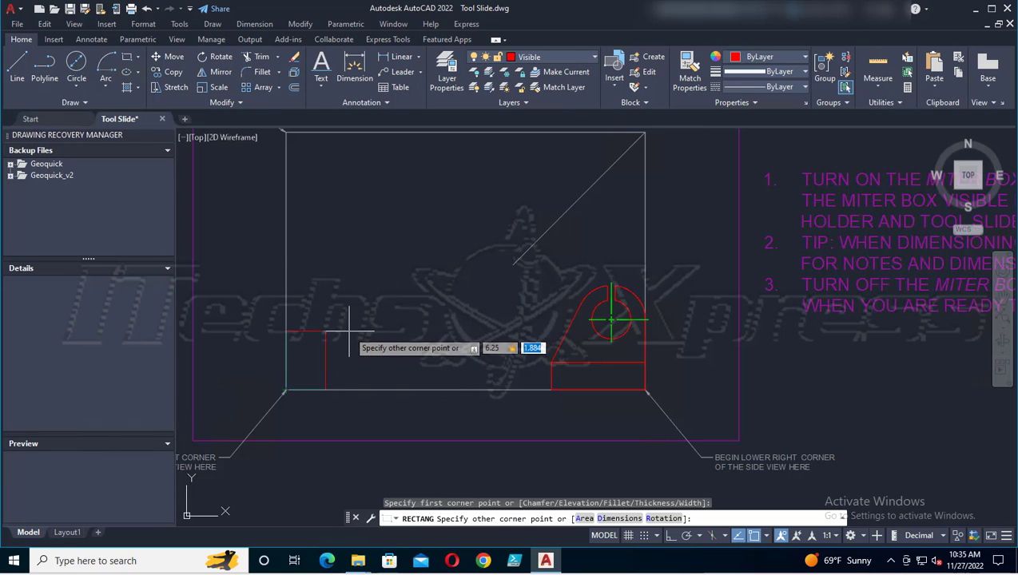
key(Escape)
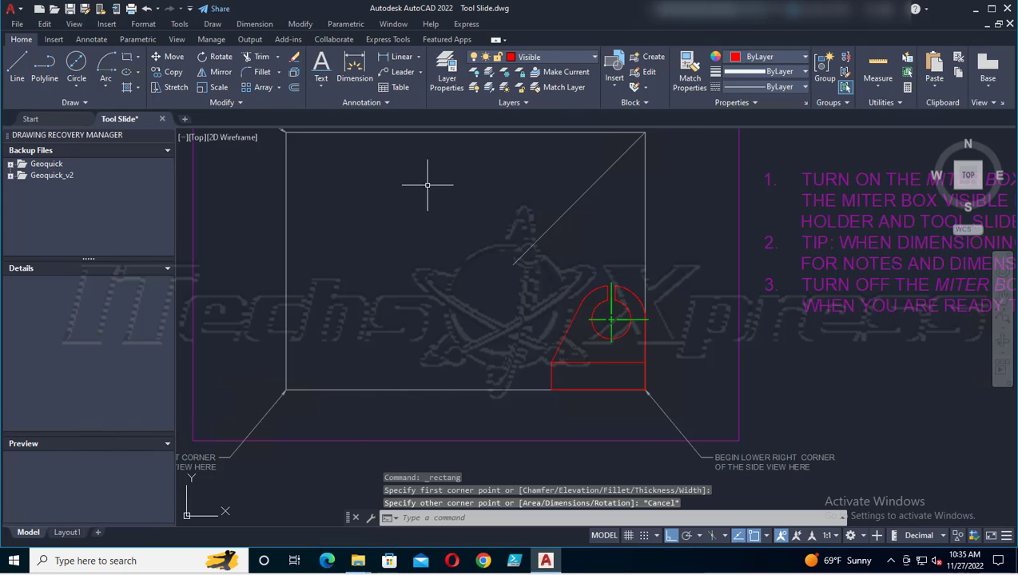
click(126, 60)
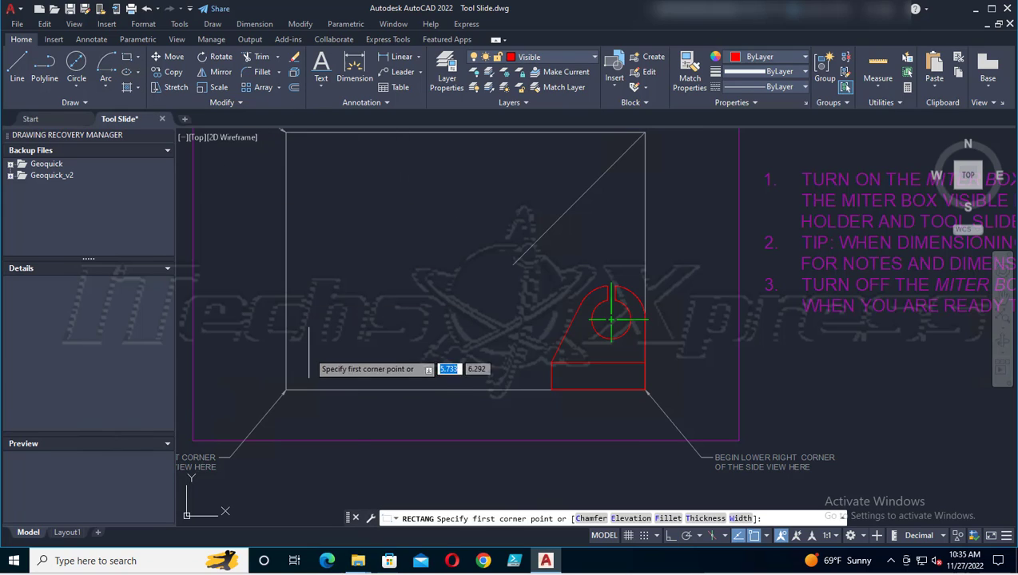
click(287, 391)
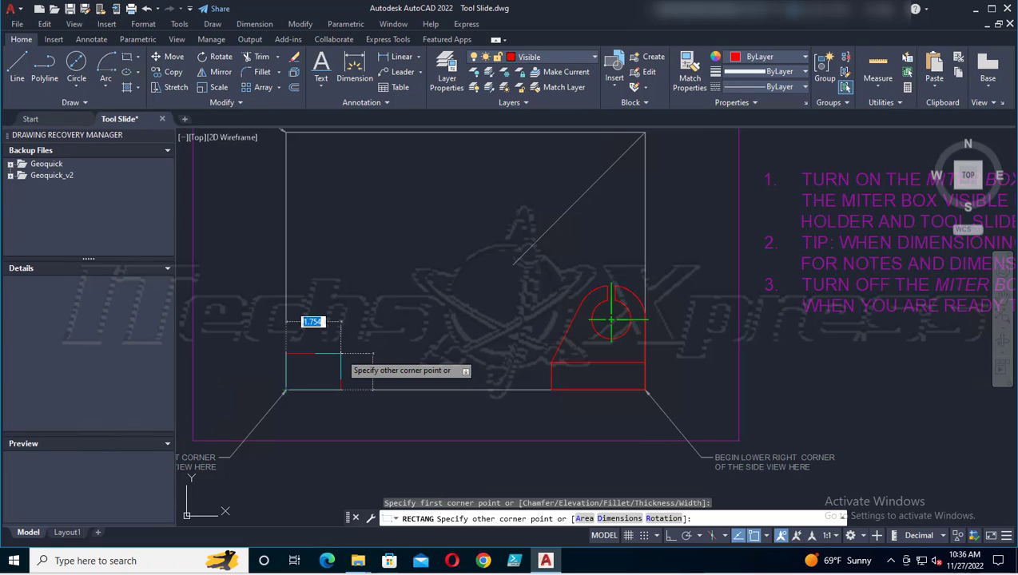
text(d)
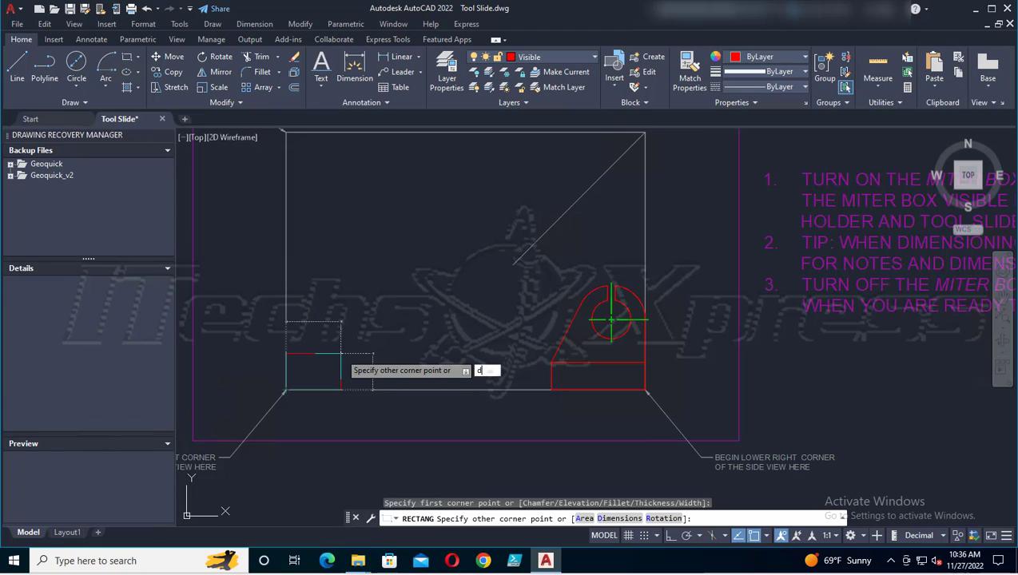
key(Return)
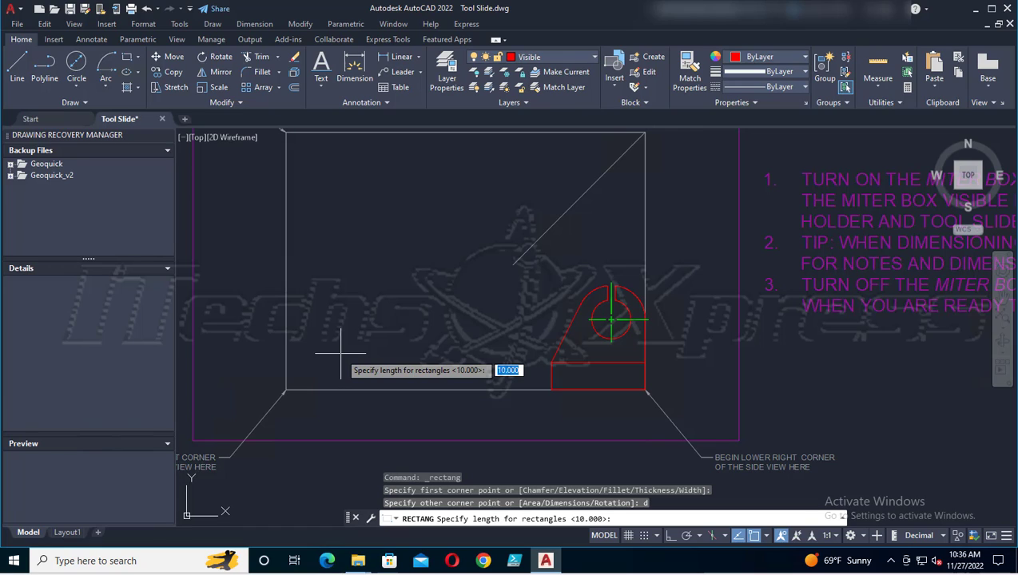
text(6.25)
key(Tab)
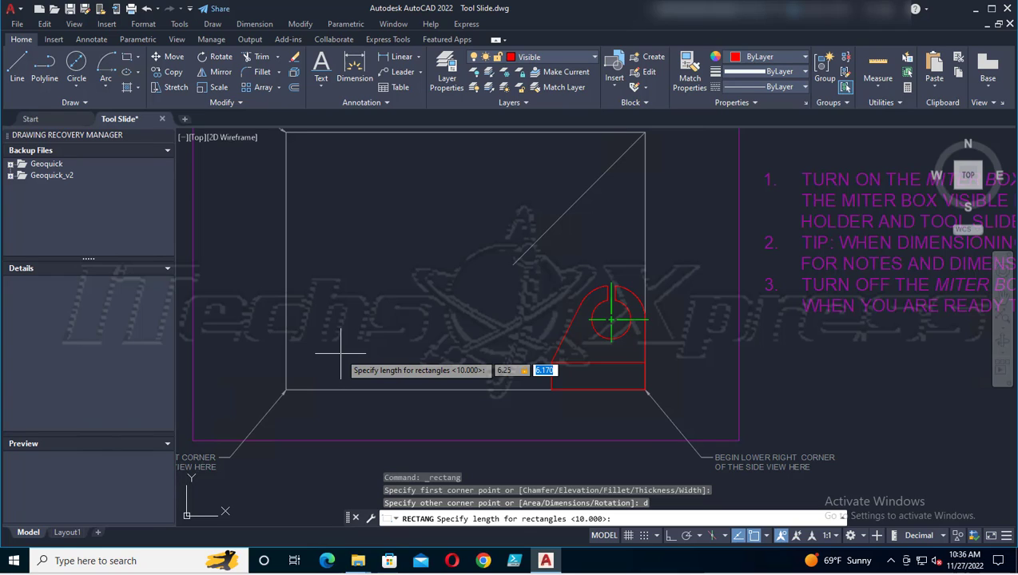
text(.88)
key(Return)
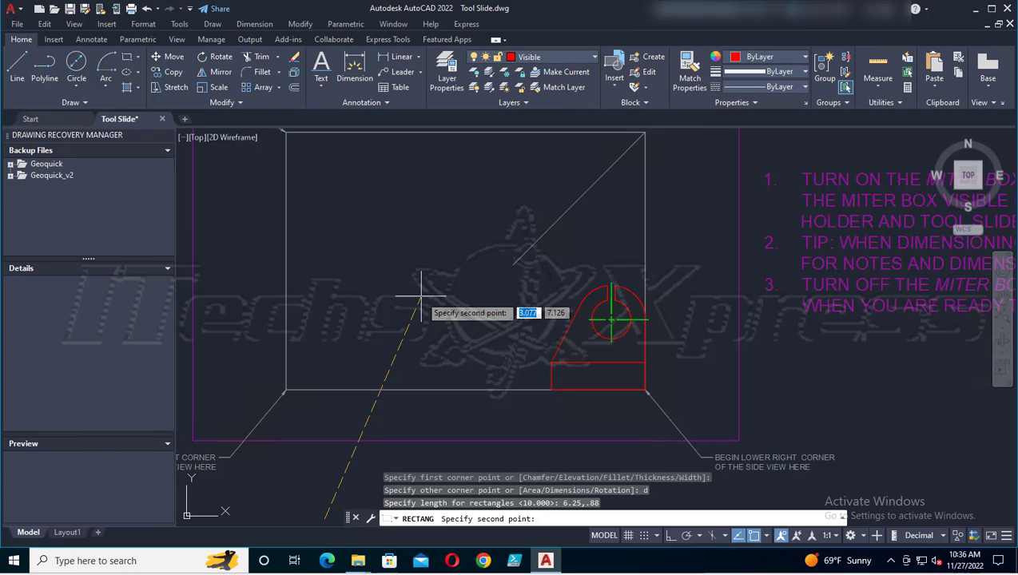
key(Escape)
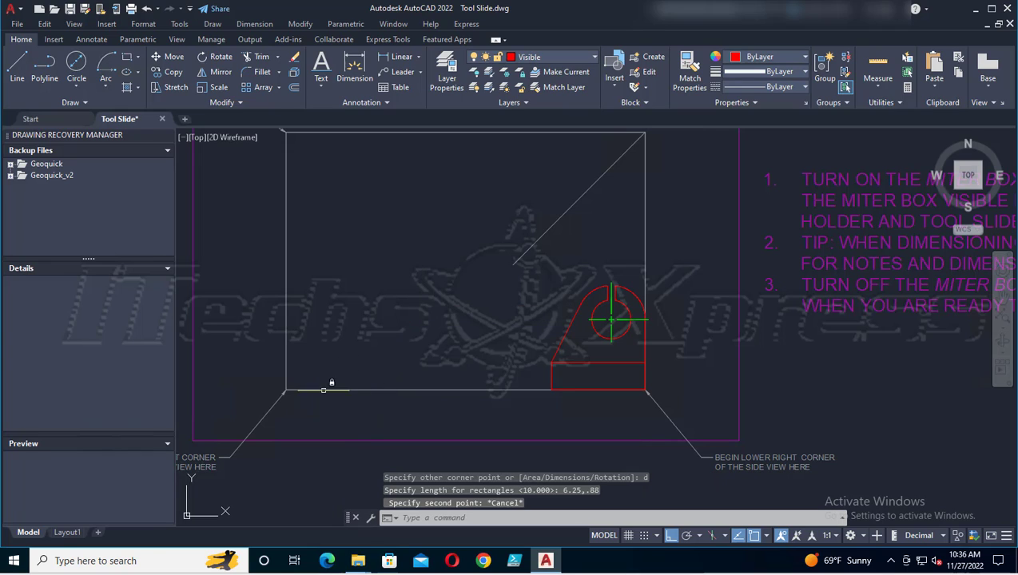
Step: Draw the front view's base rectangle from the miter box's lower left corner, 6.25 long and .88 wide, extending up and right
click(126, 56)
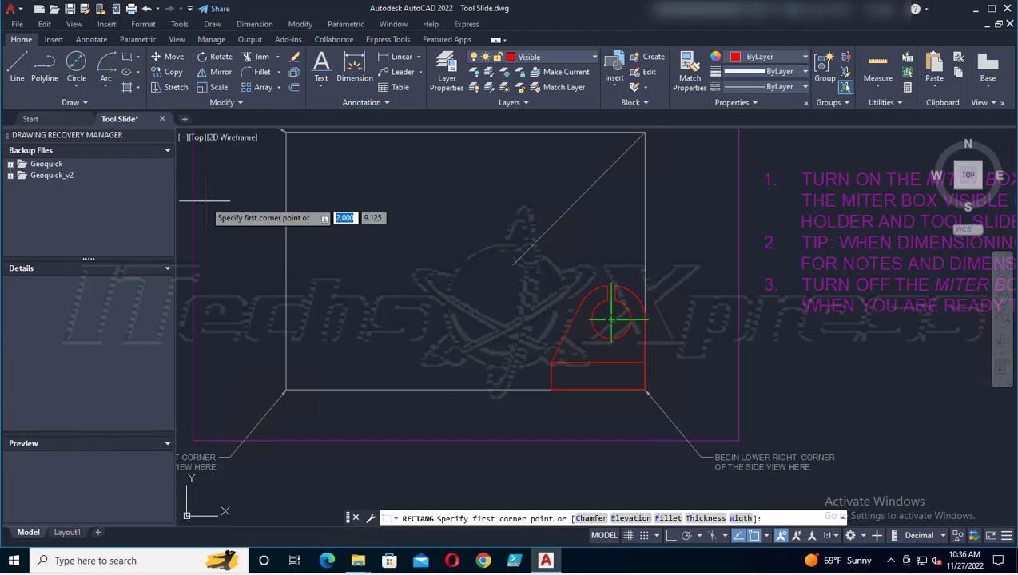
click(286, 390)
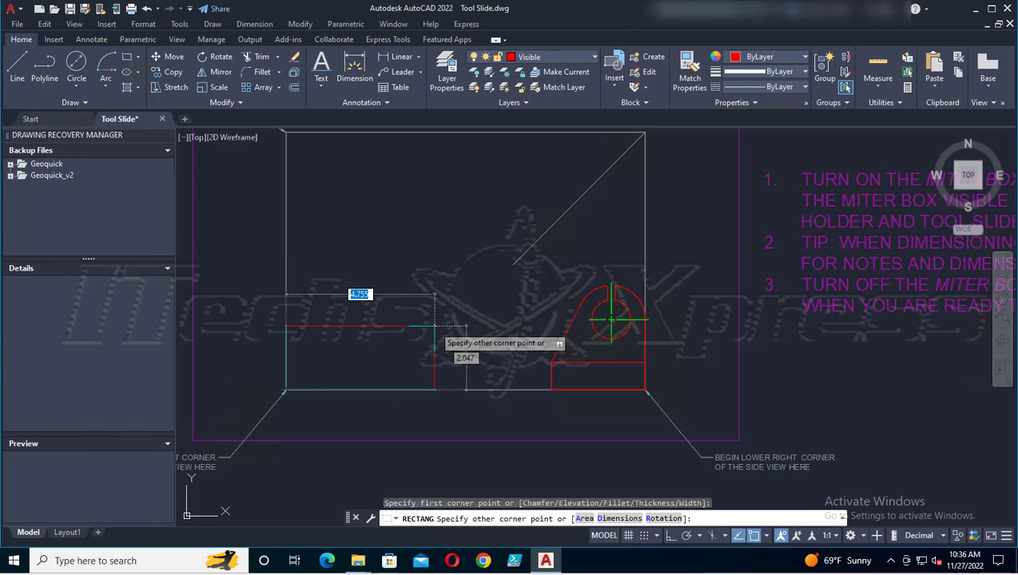
text(d)
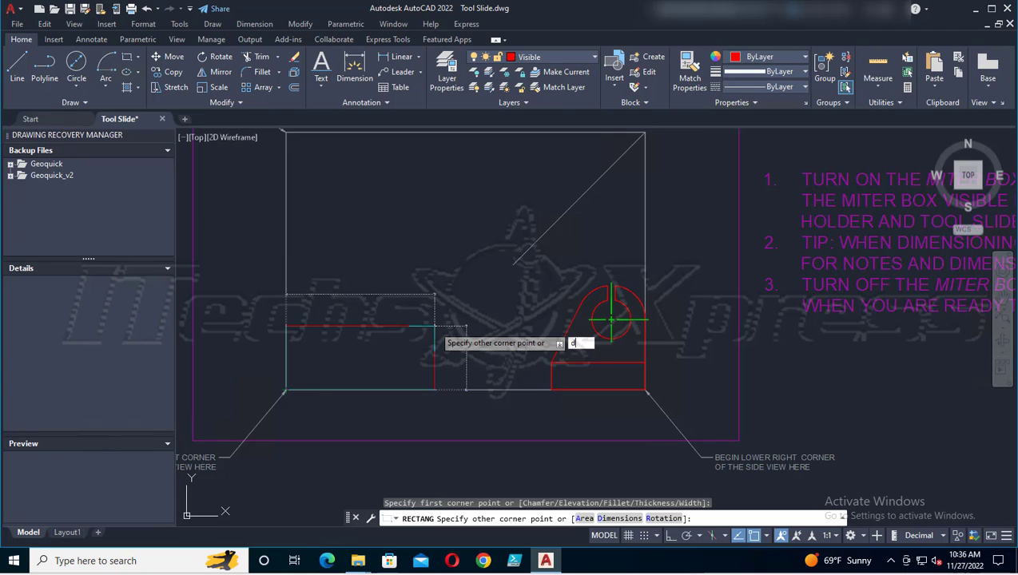
key(Return)
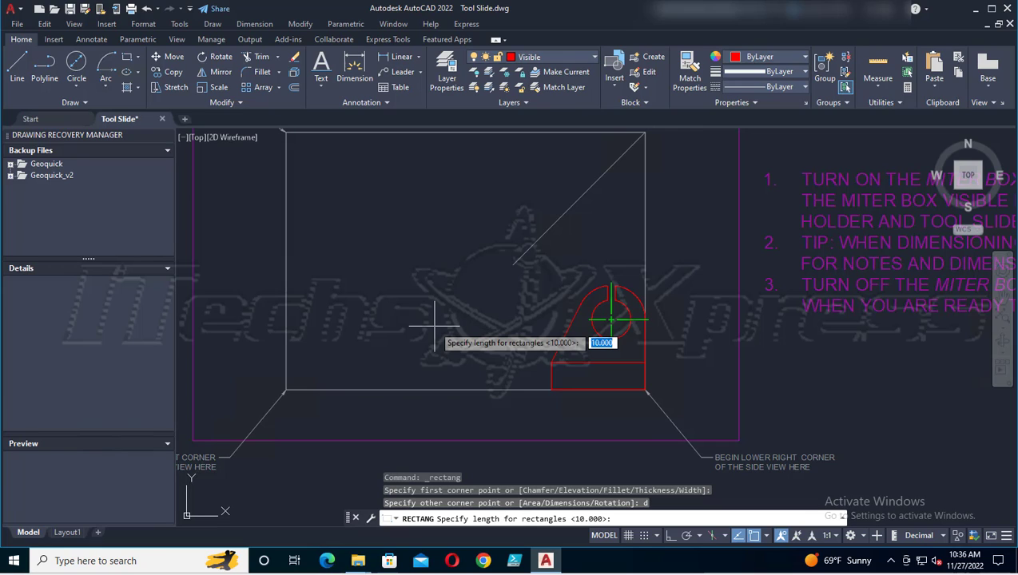
text(6.25)
key(Return)
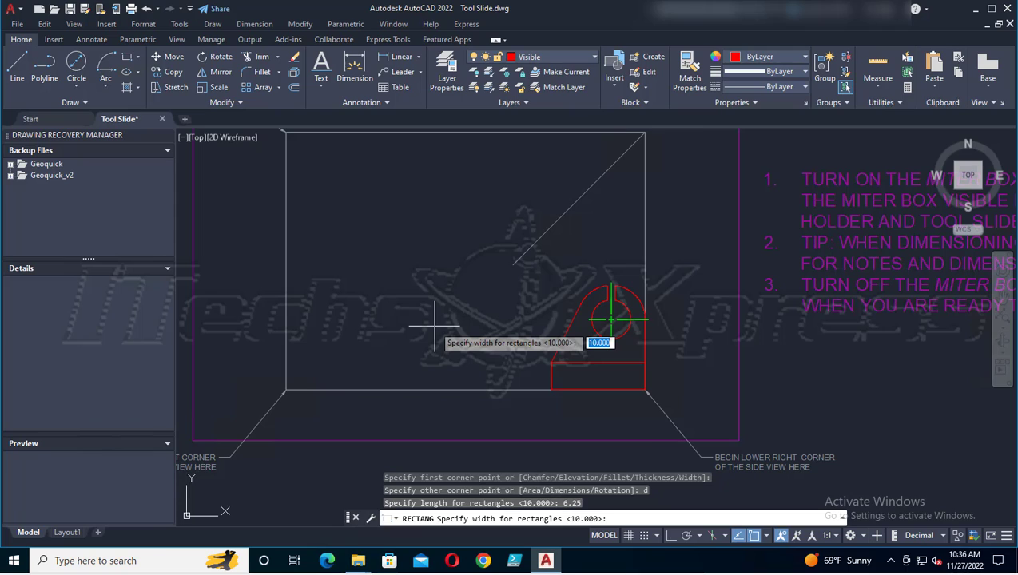
text(.88)
key(Return)
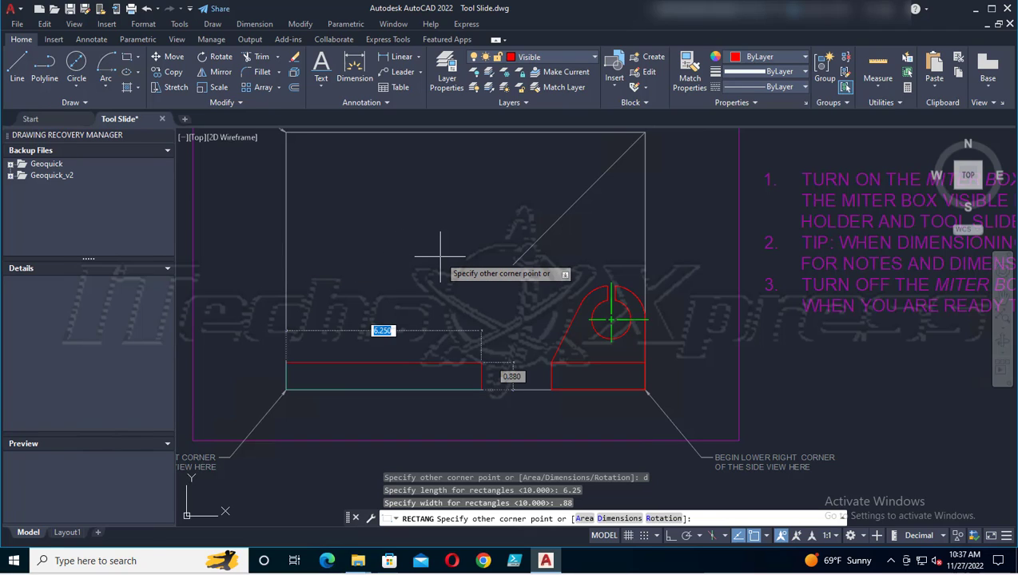
key(Return)
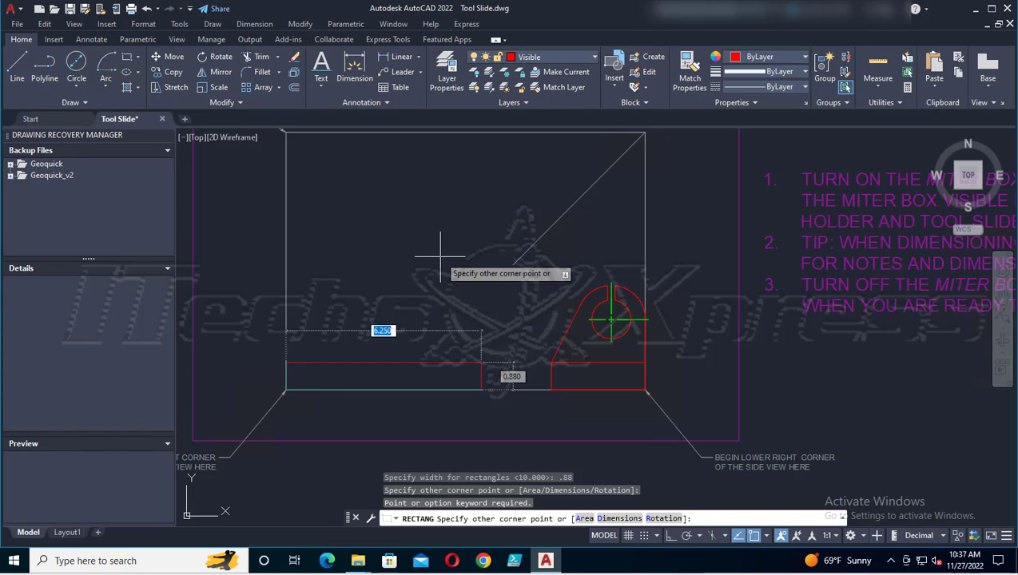
click(468, 319)
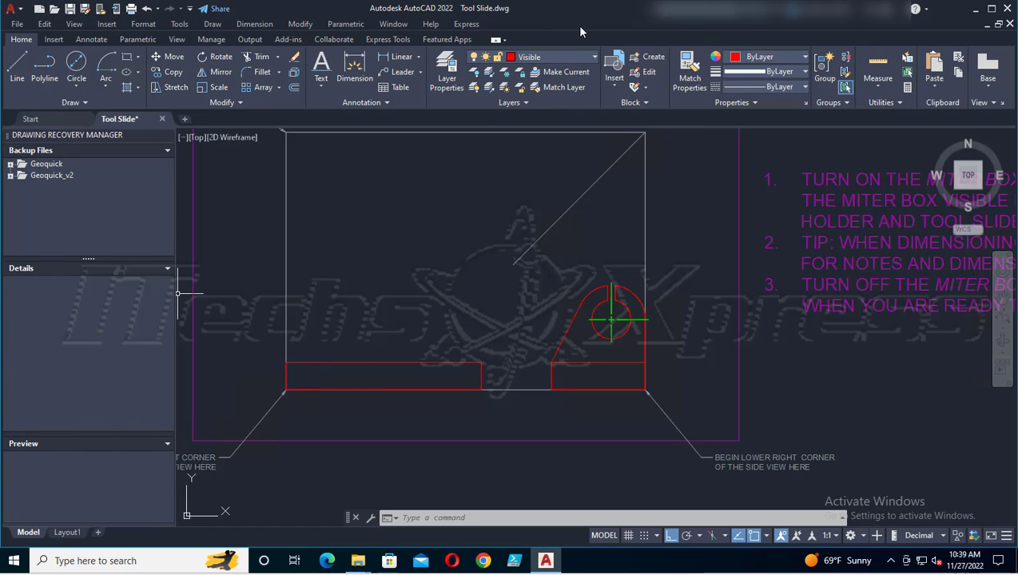
Step: Start a Chamfer using the Angle option, with a length of .25 on the first line and an angle of 45 degrees
scroll(361, 385, up, 2)
scroll(361, 385, up, 2)
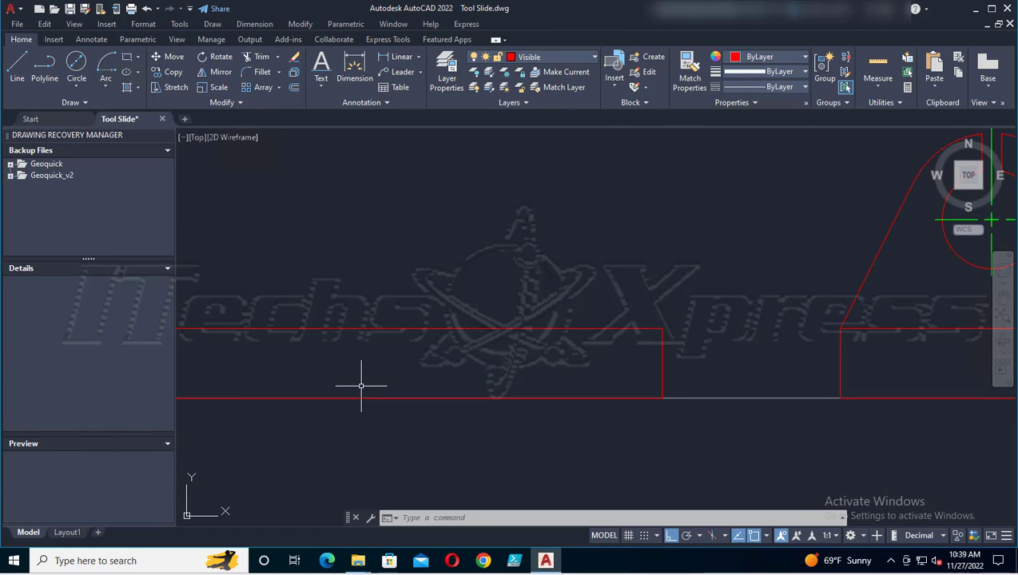
middle_drag(336, 386, 405, 383)
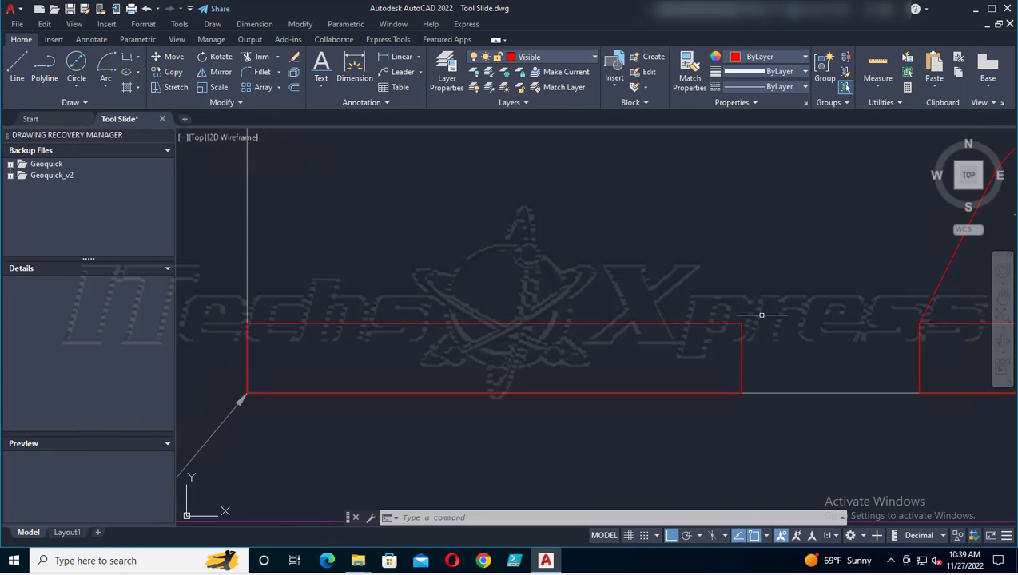
click(279, 73)
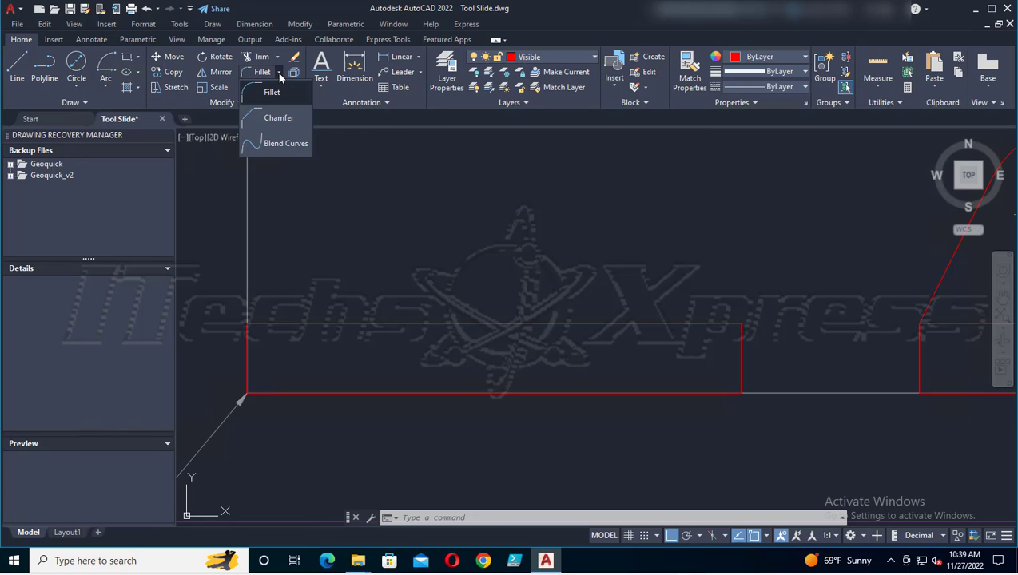
click(273, 118)
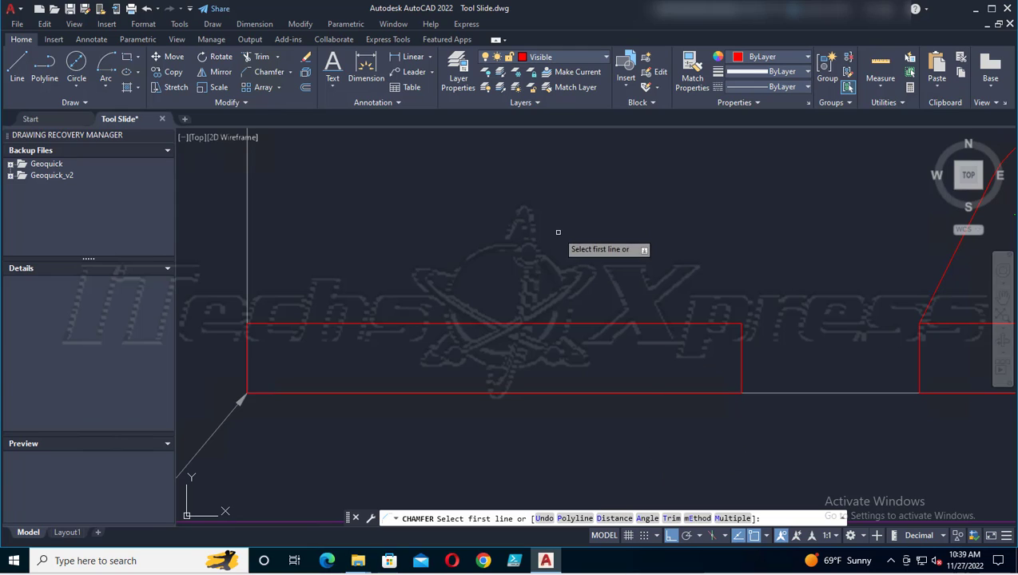
key(Down)
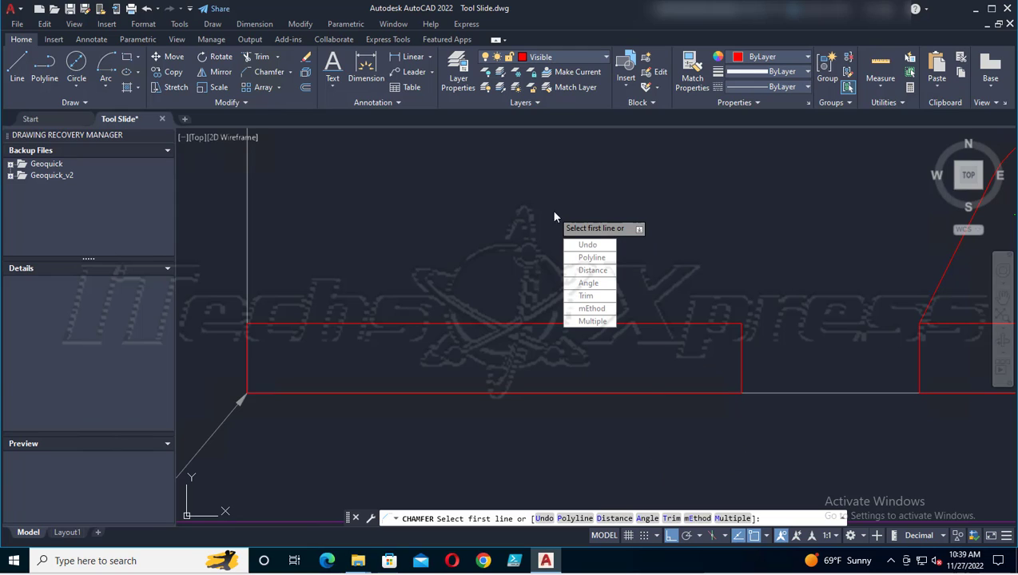
click(589, 282)
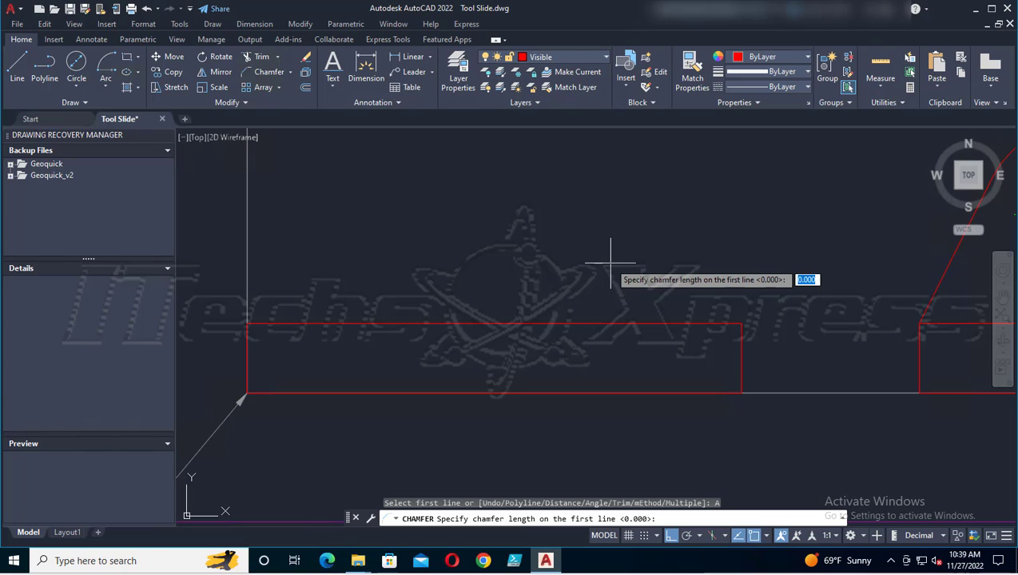
text(.25)
key(Return)
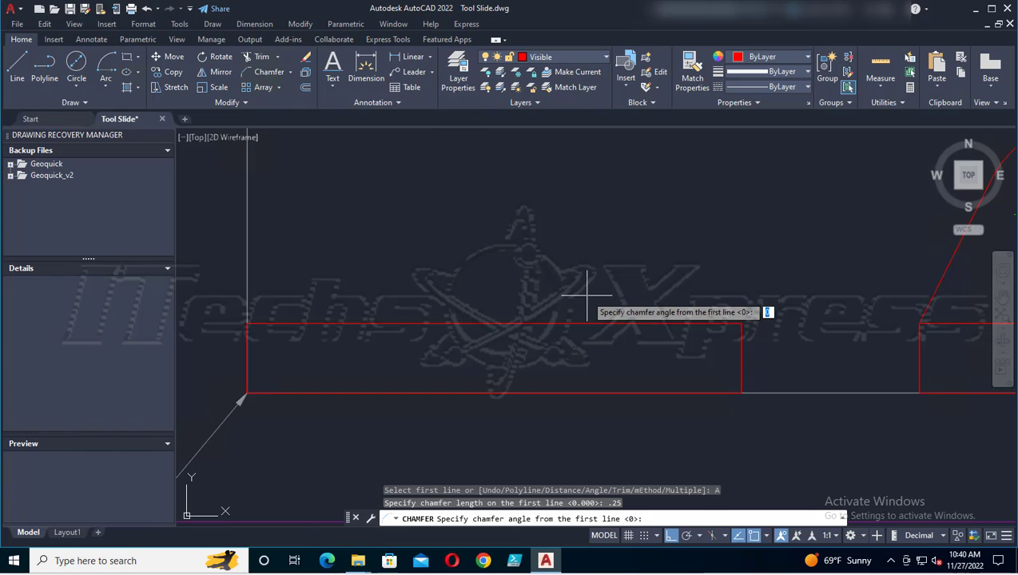
text(45)
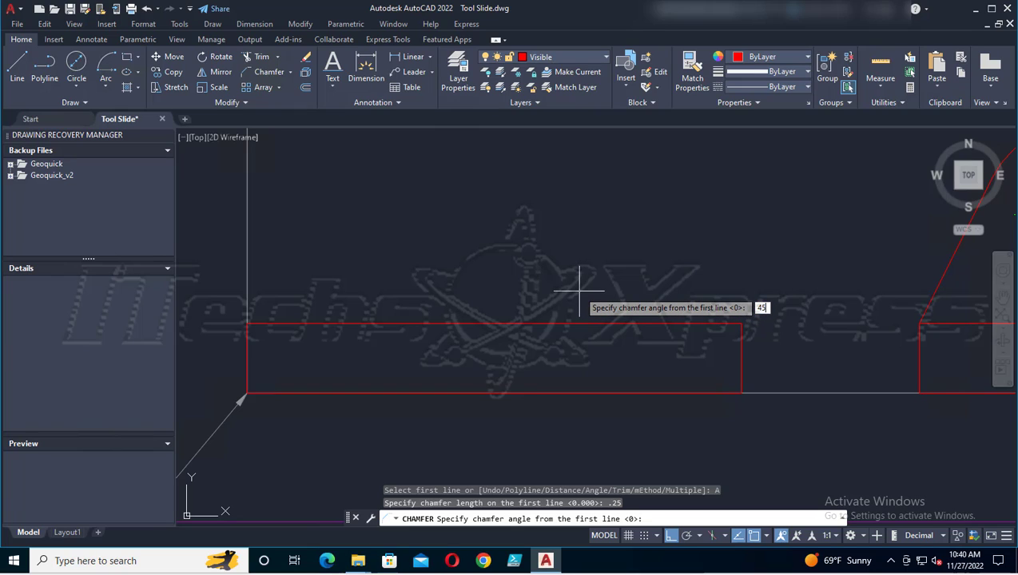
key(Return)
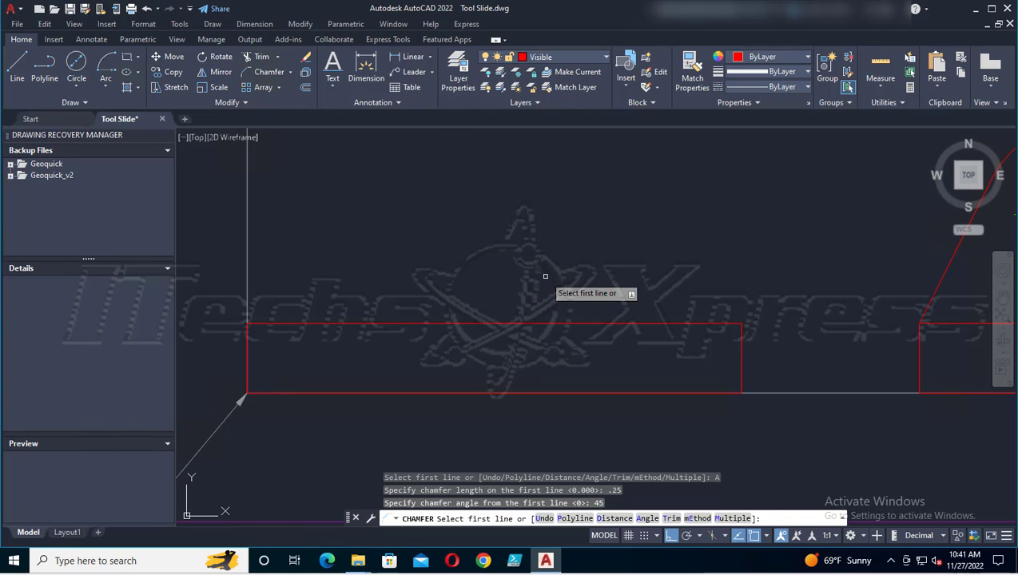
Step: Enable the Multiple chamfer option and chamfer the upper right corner of the front view's base rectangle
key(Down)
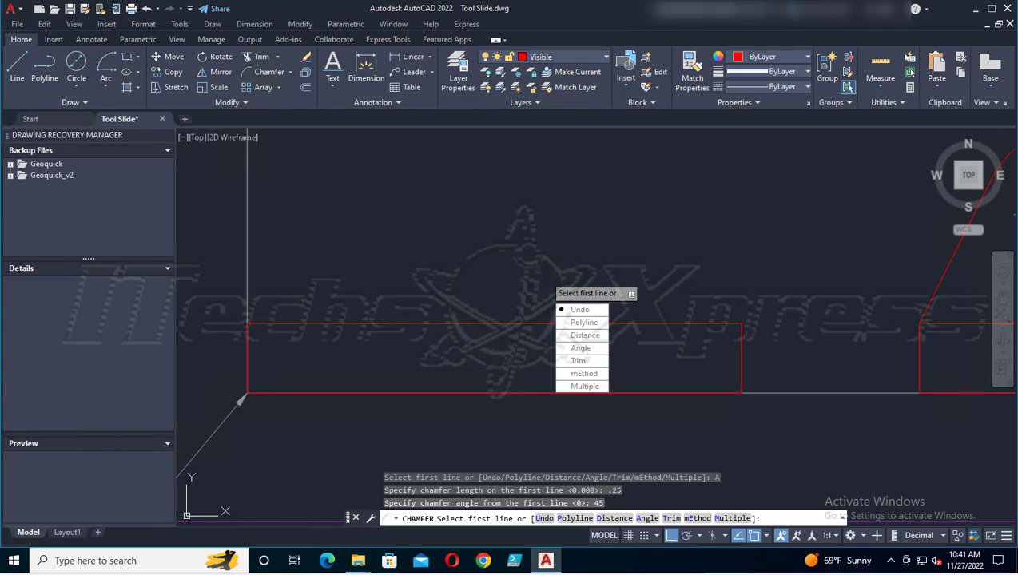
key(Down)
key(Down)
key(Down)
key(Down)
key(Down)
key(Down)
click(580, 387)
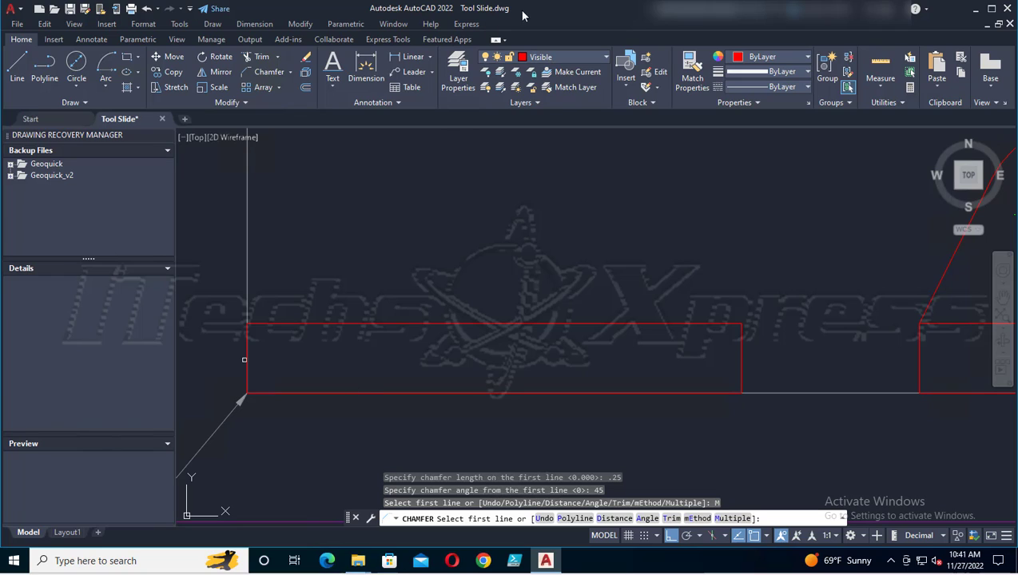
click(645, 324)
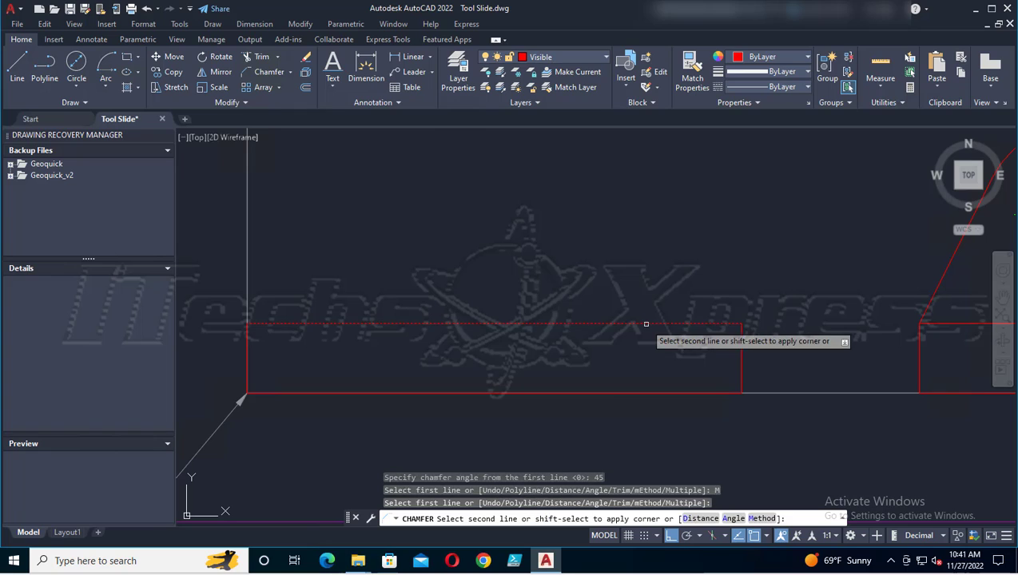
click(742, 357)
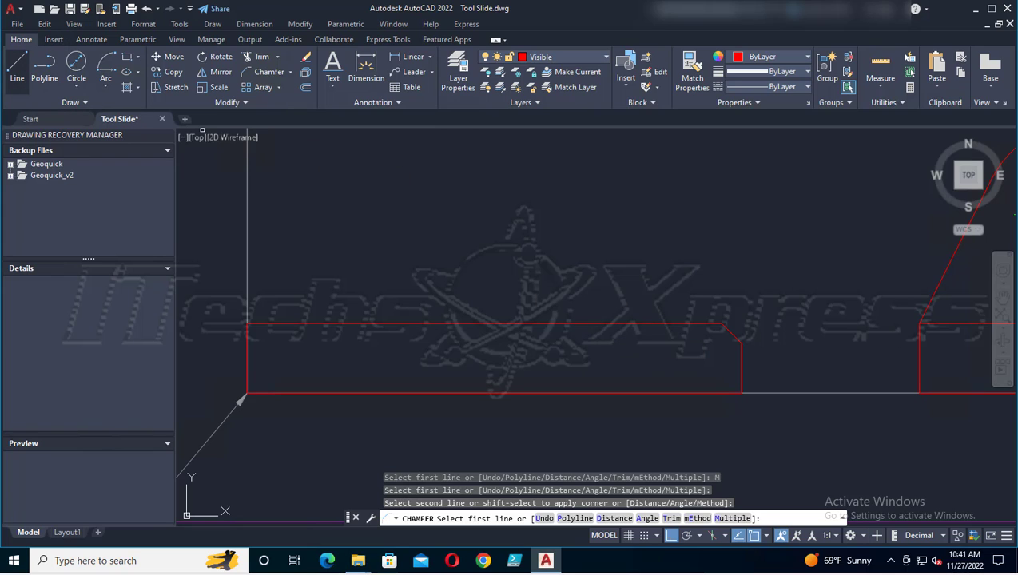
Step: Chamfer the upper left corner of the front view's base rectangle, end the command, and save the drawing
click(273, 322)
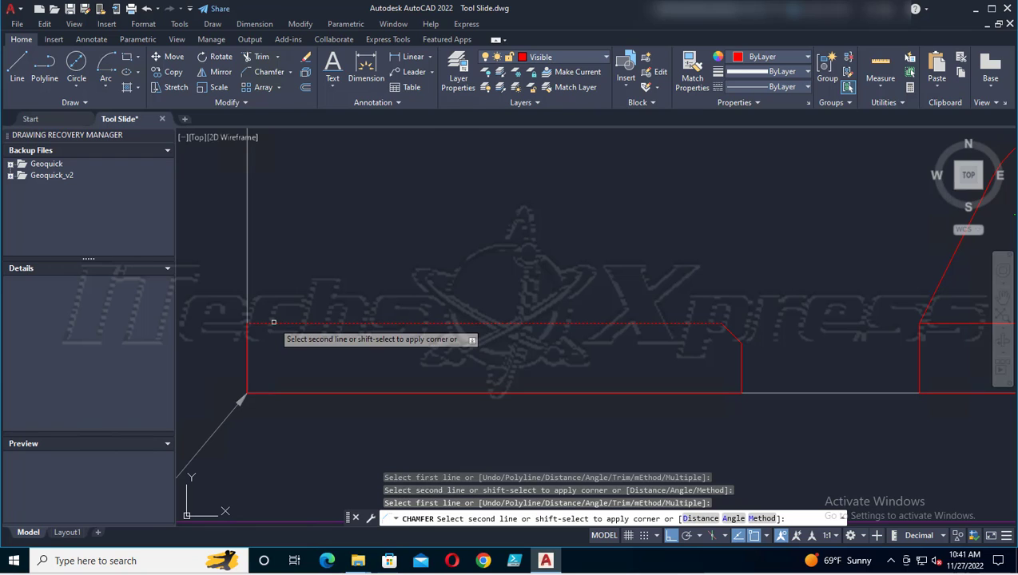
click(246, 350)
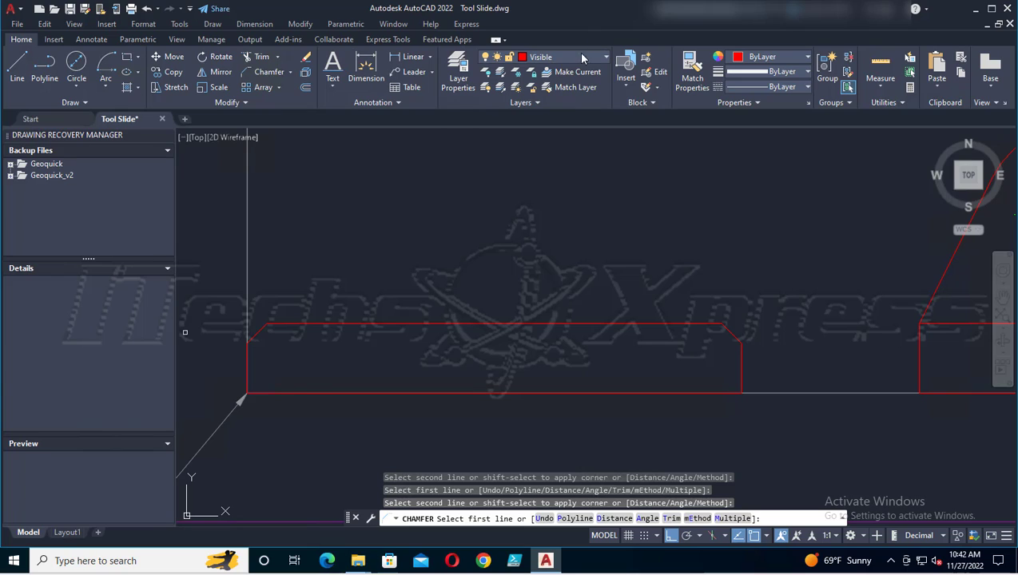
key(Escape)
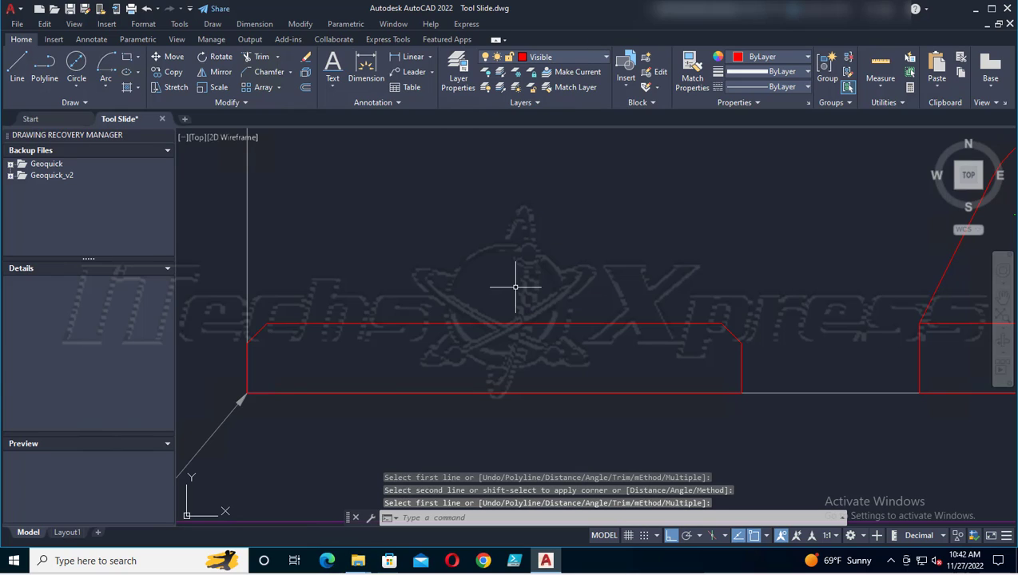
click(70, 10)
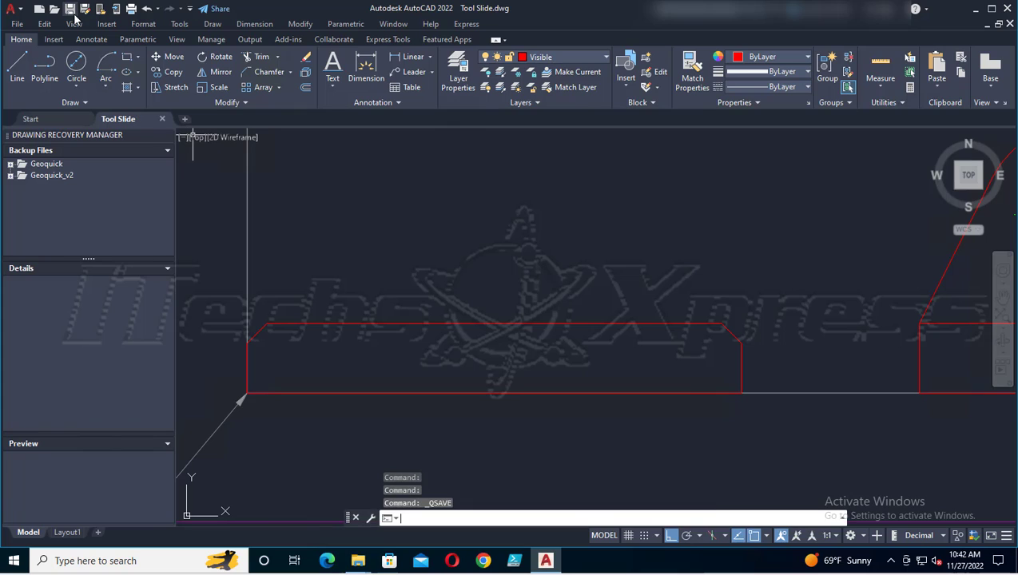
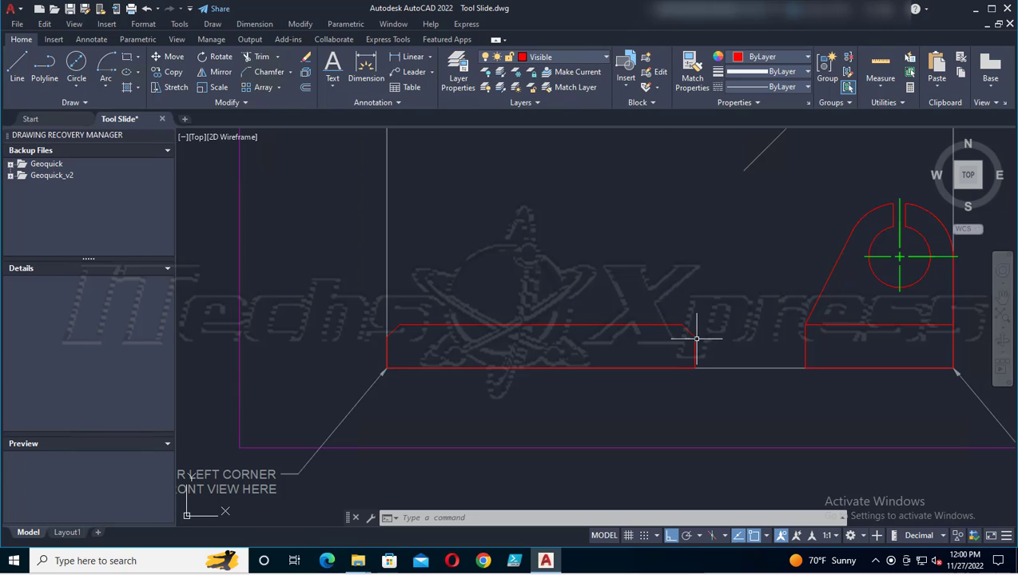
mouse_move(696, 338)
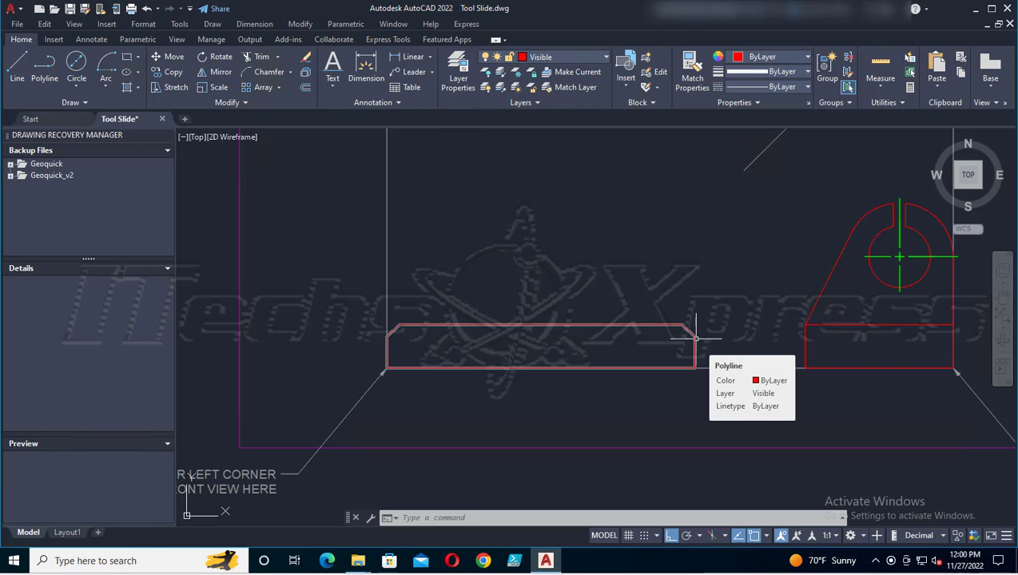
click(695, 339)
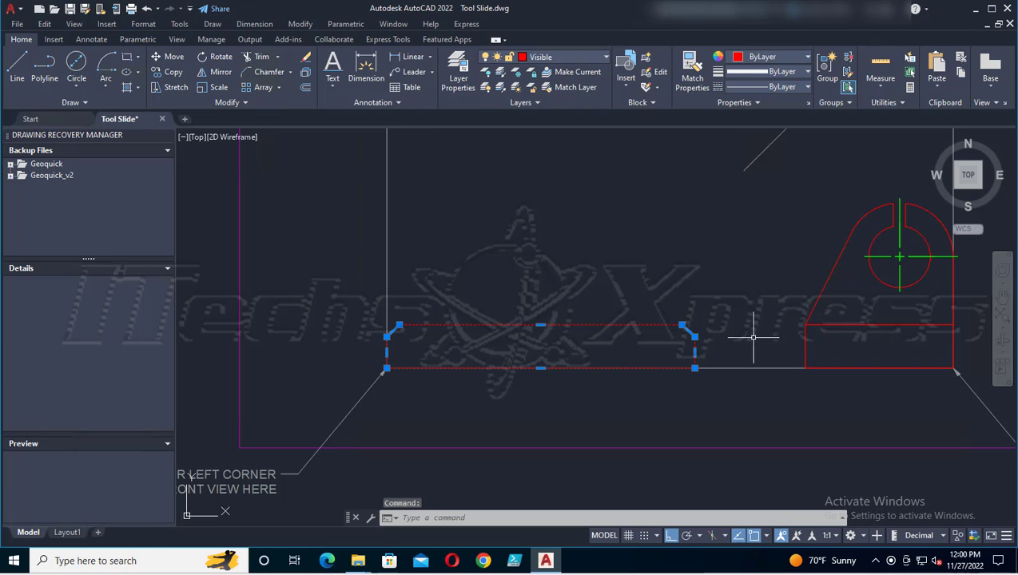
click(717, 332)
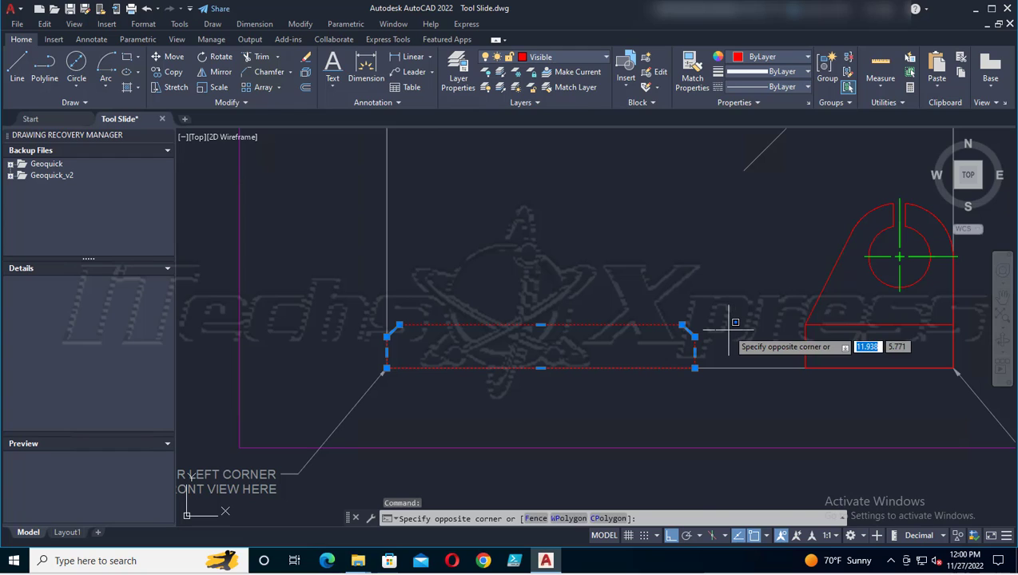
key(Escape)
key(Escape)
key(Escape)
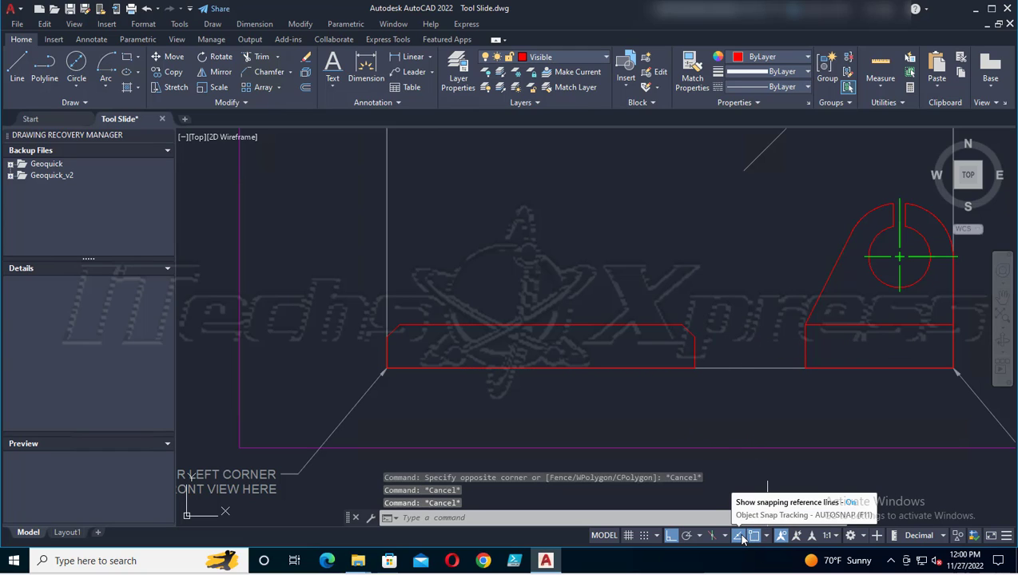
Step: Draw a horizontal line across the side view's base, level with the lower ends of the front view's chamfers, with Ortho on
click(692, 535)
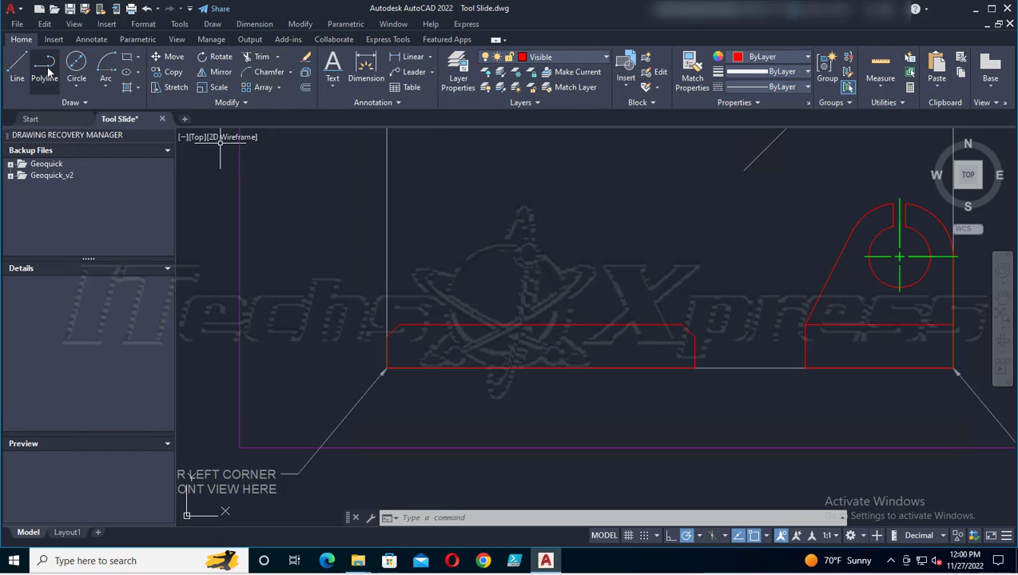
click(17, 69)
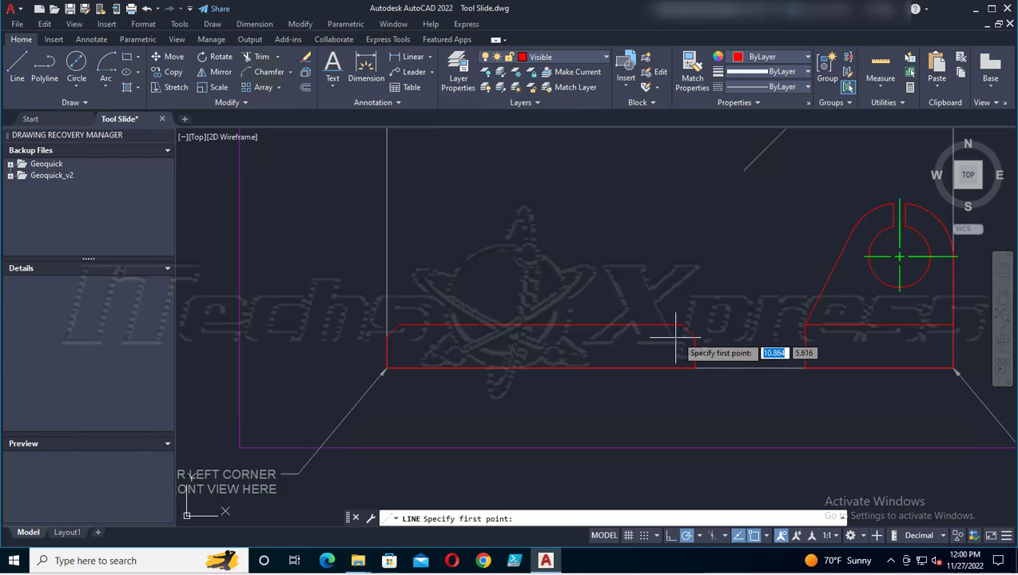
click(804, 337)
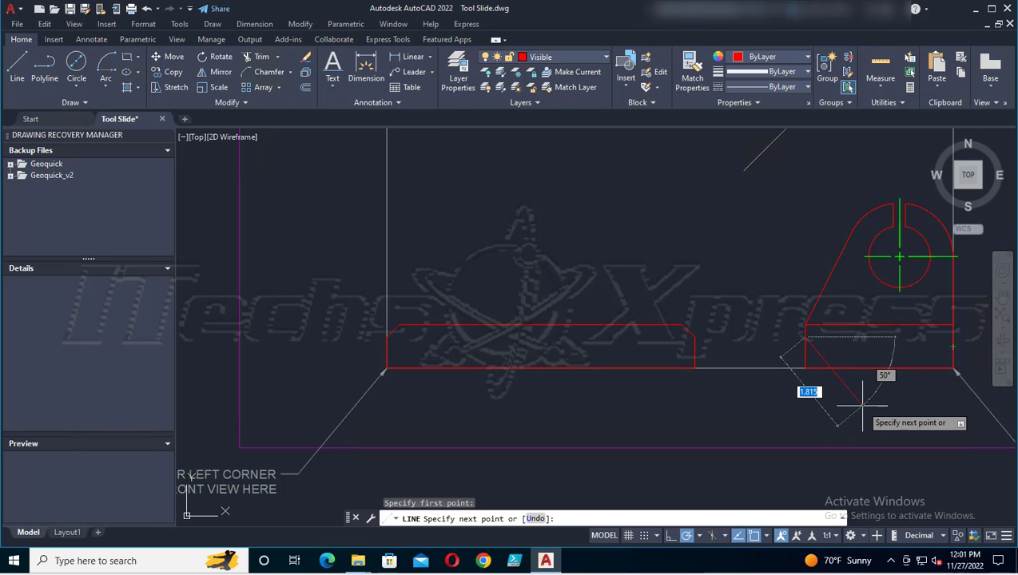
key(F8)
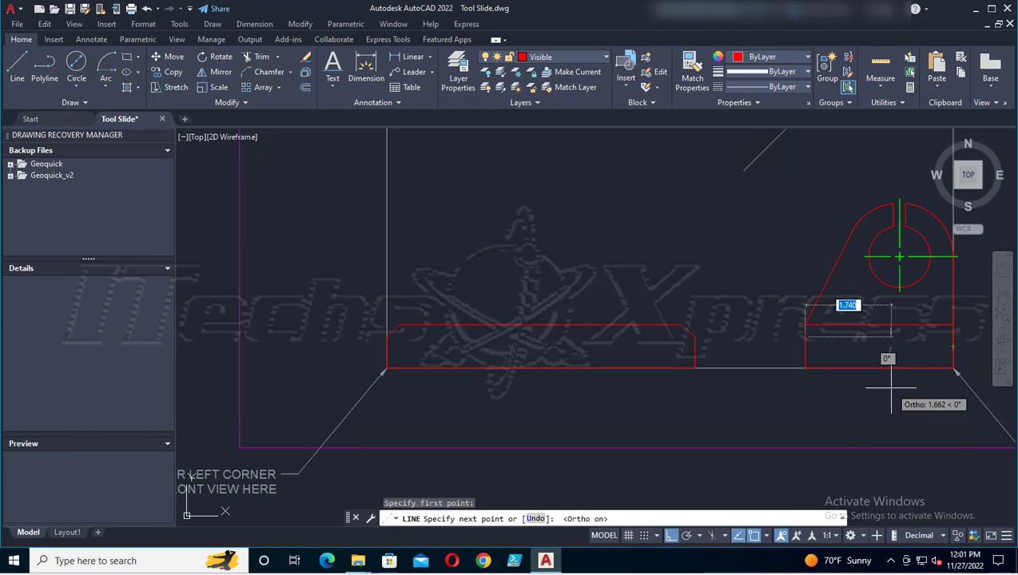
click(953, 336)
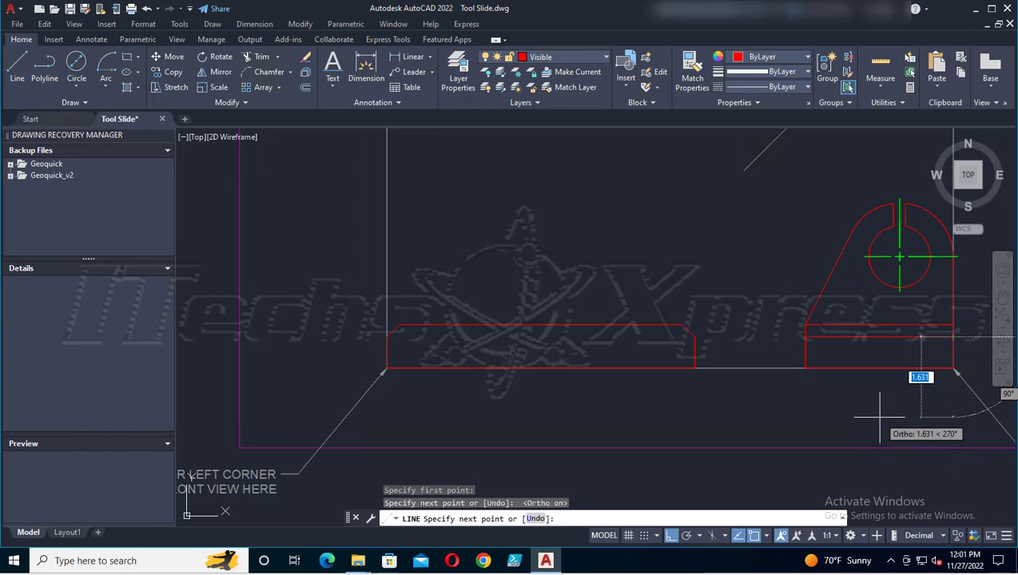
Step: End the Line command without adding another segment and save the drawing
key(Escape)
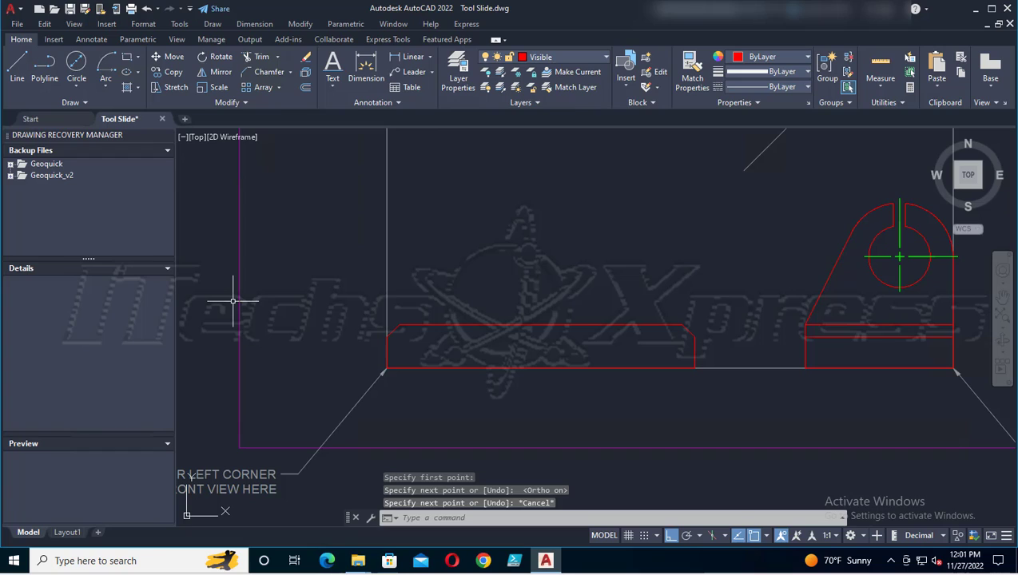
click(70, 9)
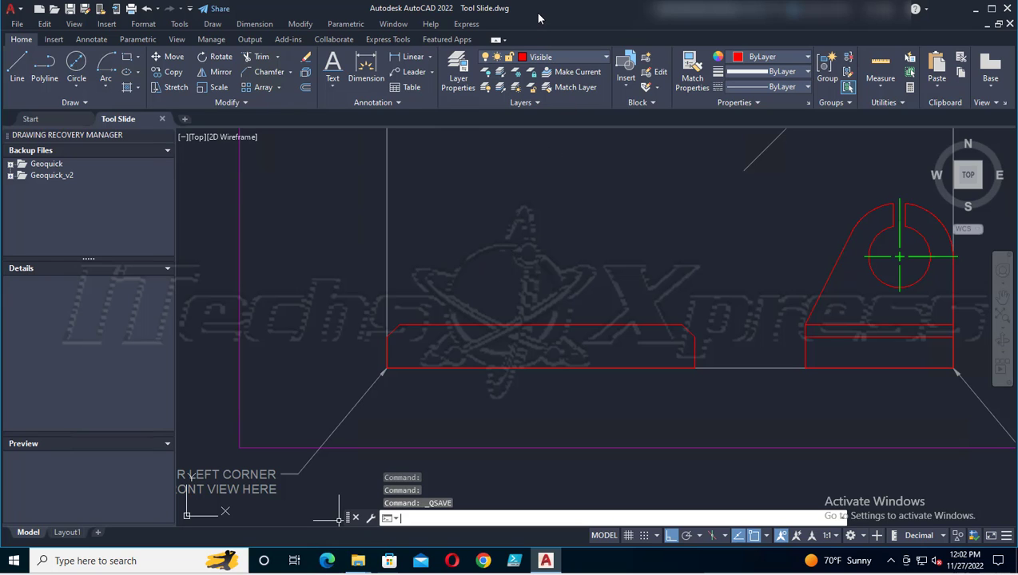
Step: Create a new layer named Construction
scroll(693, 302, down, 5)
scroll(692, 302, up, 3)
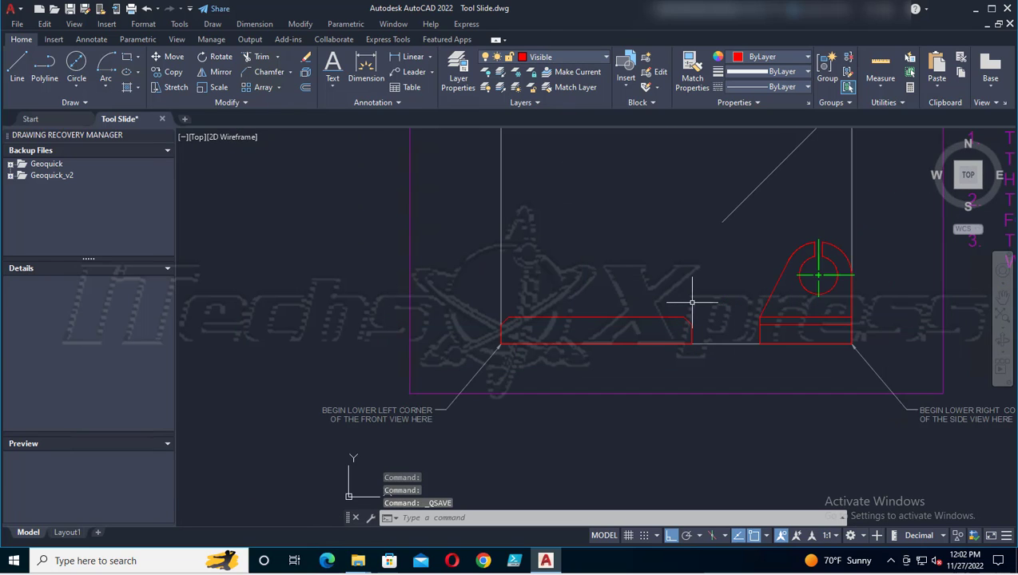
scroll(692, 301, up, 2)
mouse_move(695, 295)
middle_down()
mouse_move(595, 332)
mouse_move(572, 370)
mouse_move(595, 399)
middle_up()
scroll(595, 400, down, 2)
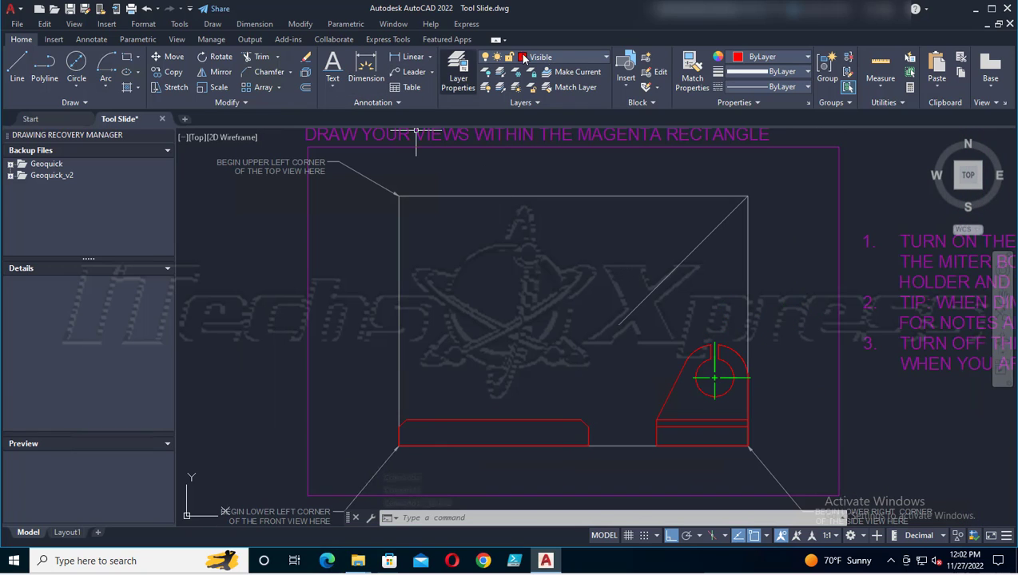
click(458, 71)
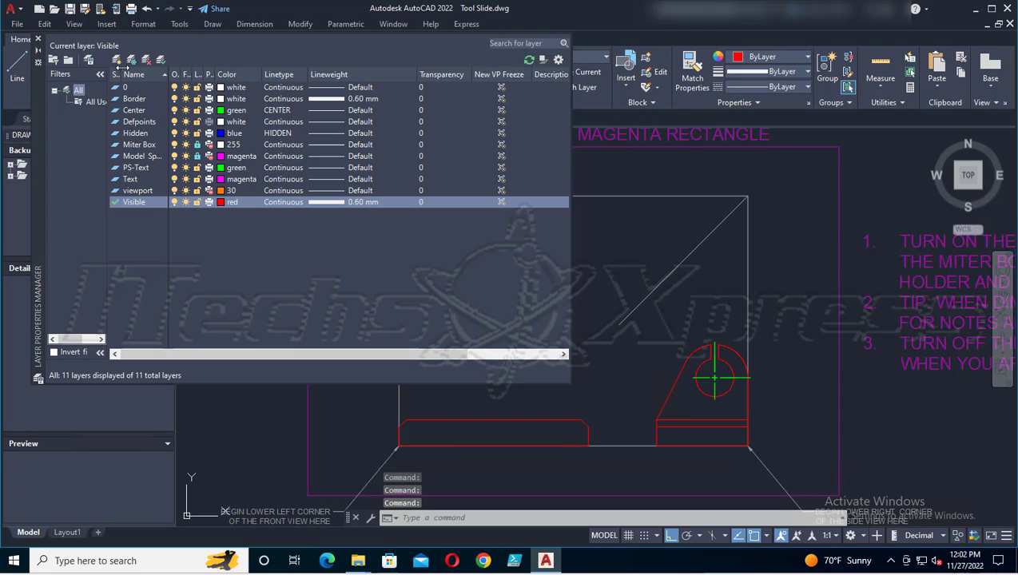
click(117, 60)
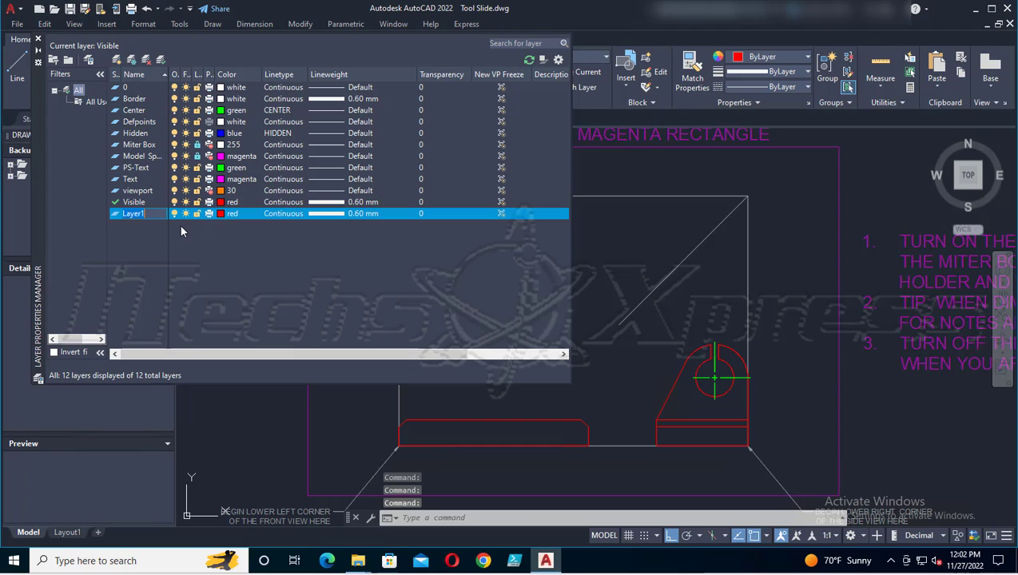
text(Cons)
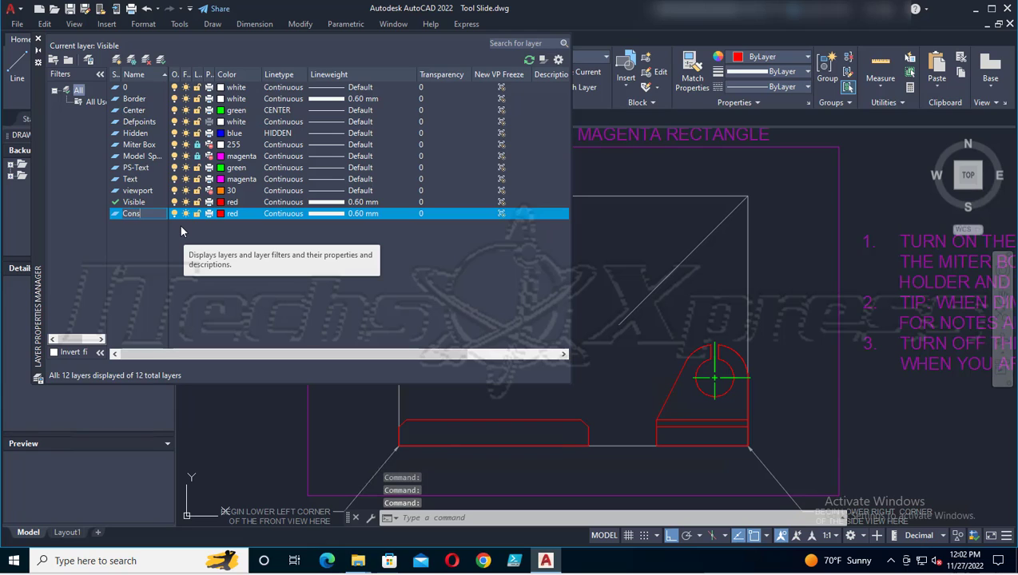
text(truction)
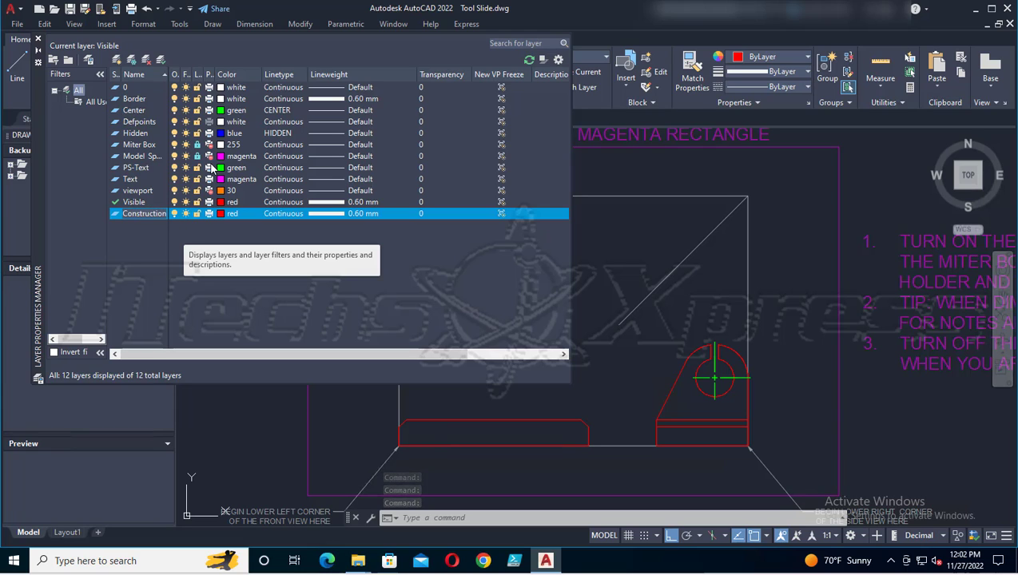
Step: Set the Construction layer's color to yellow and close the layer manager
click(226, 214)
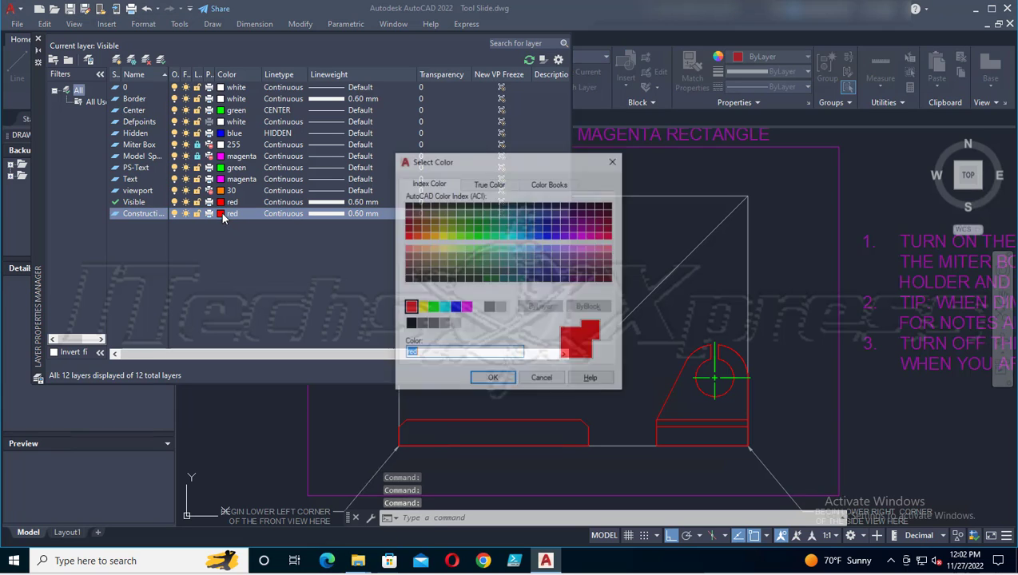
click(421, 308)
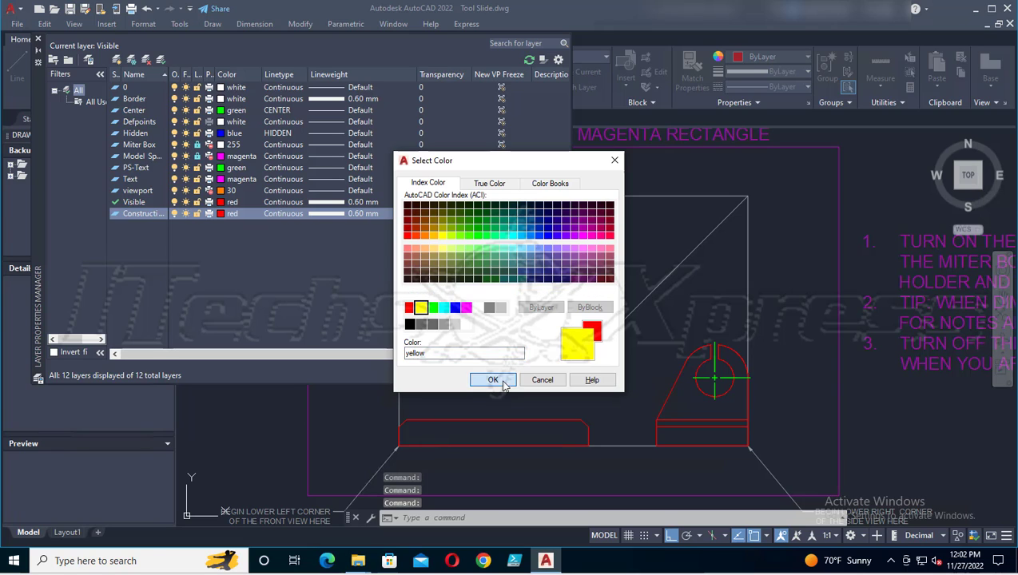
click(493, 380)
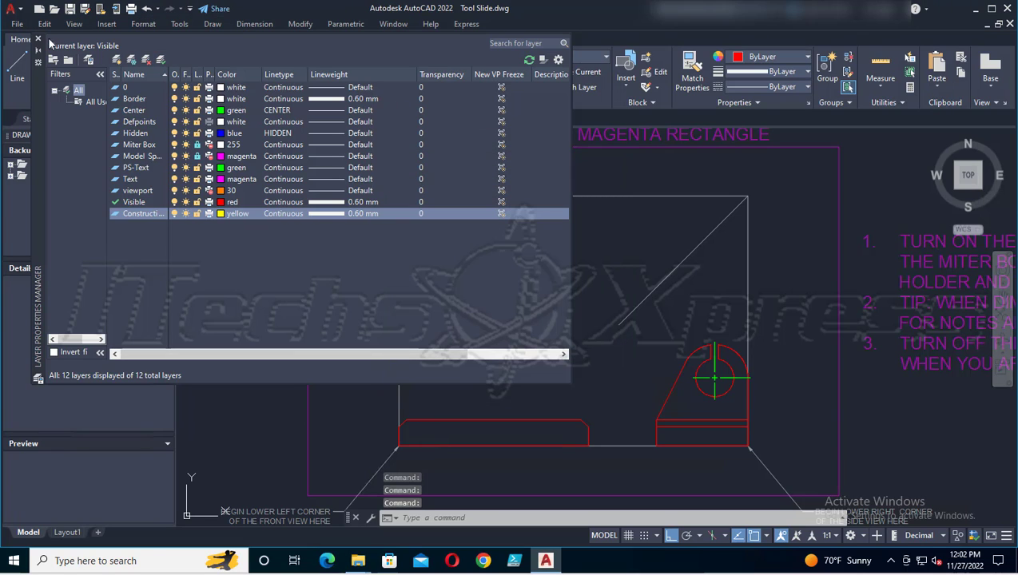
click(37, 38)
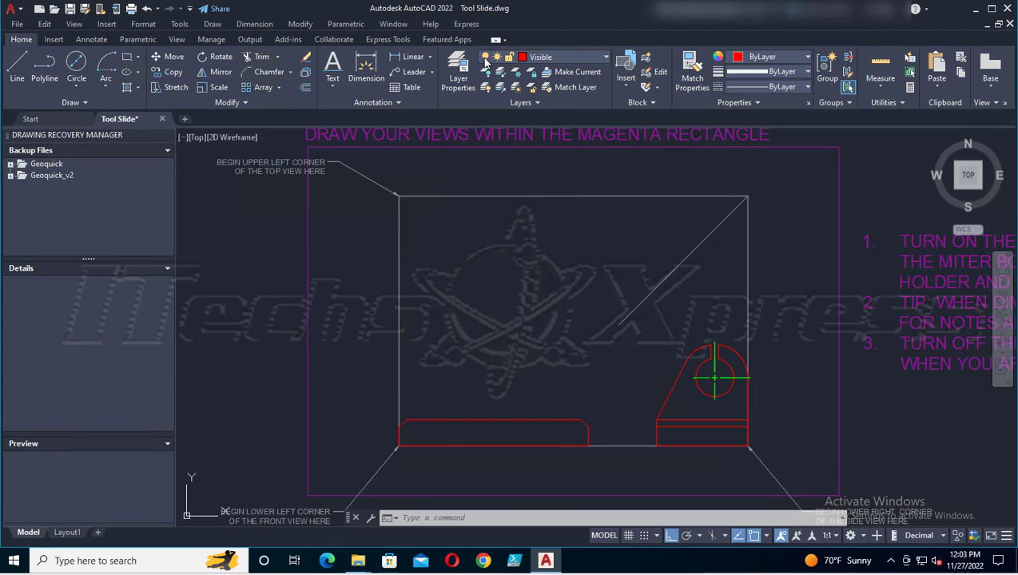
Step: Set the Visible layer's lineweight to Default and close the layer manager
click(460, 76)
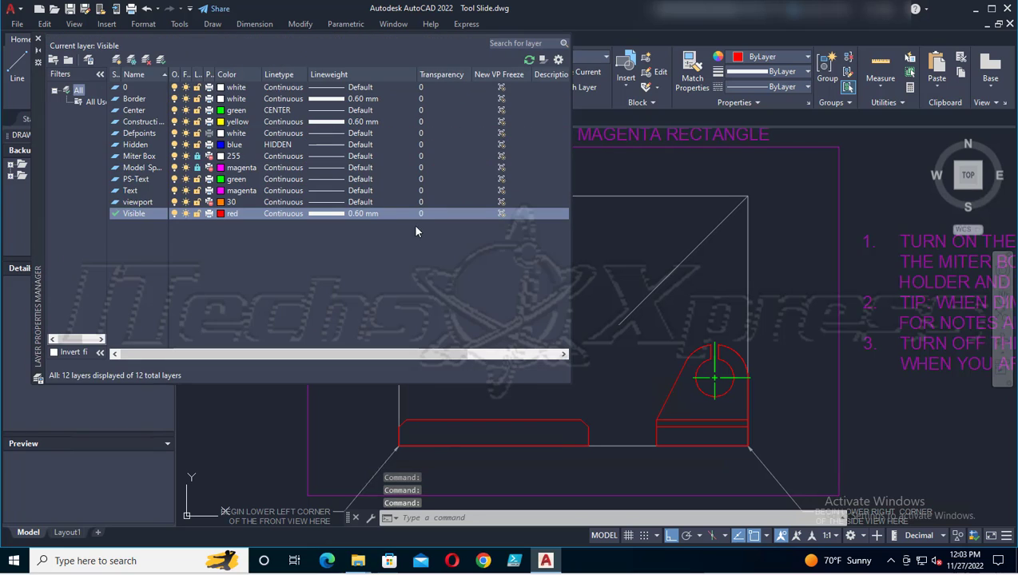
click(364, 214)
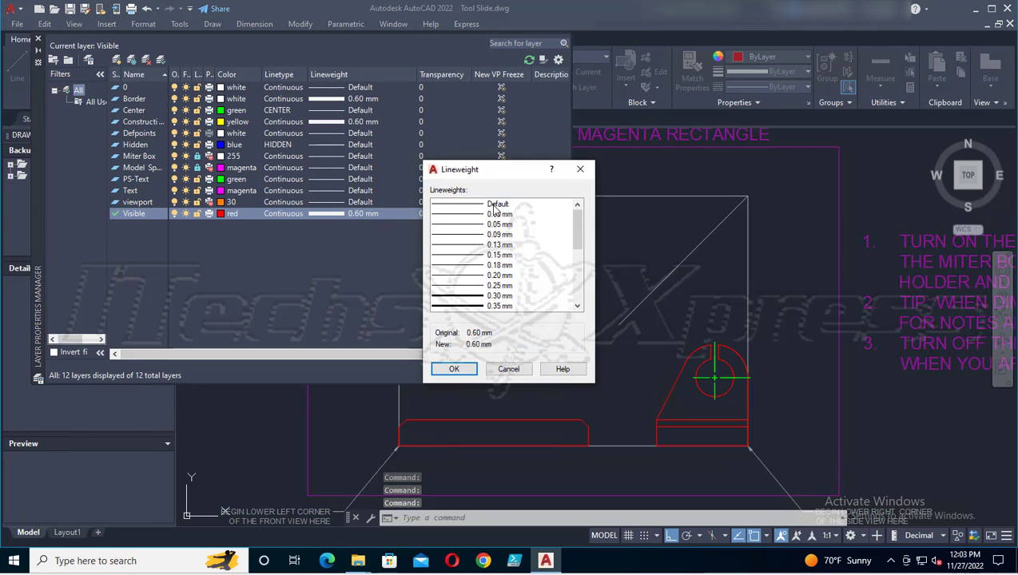
click(497, 205)
click(454, 368)
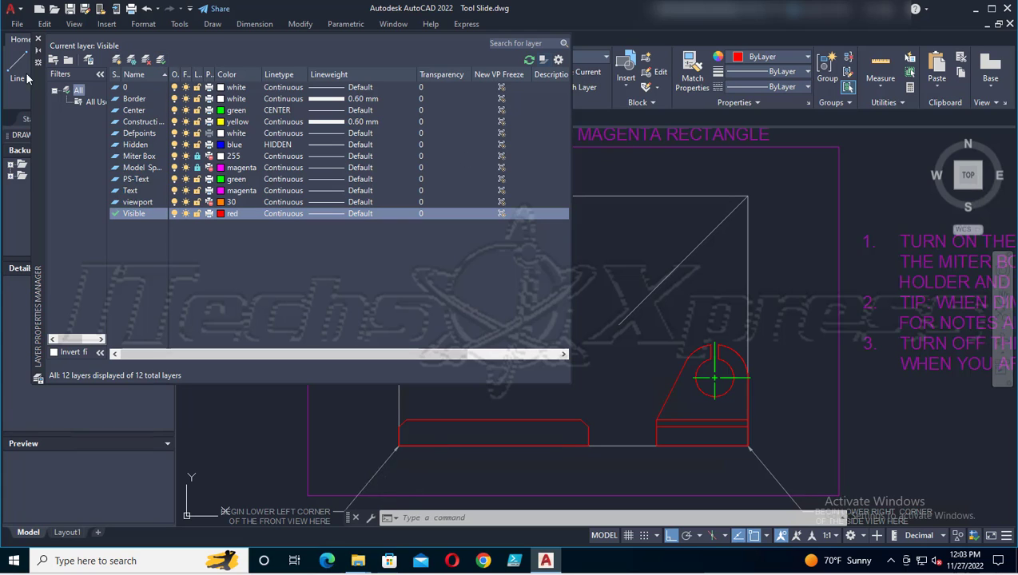
click(37, 40)
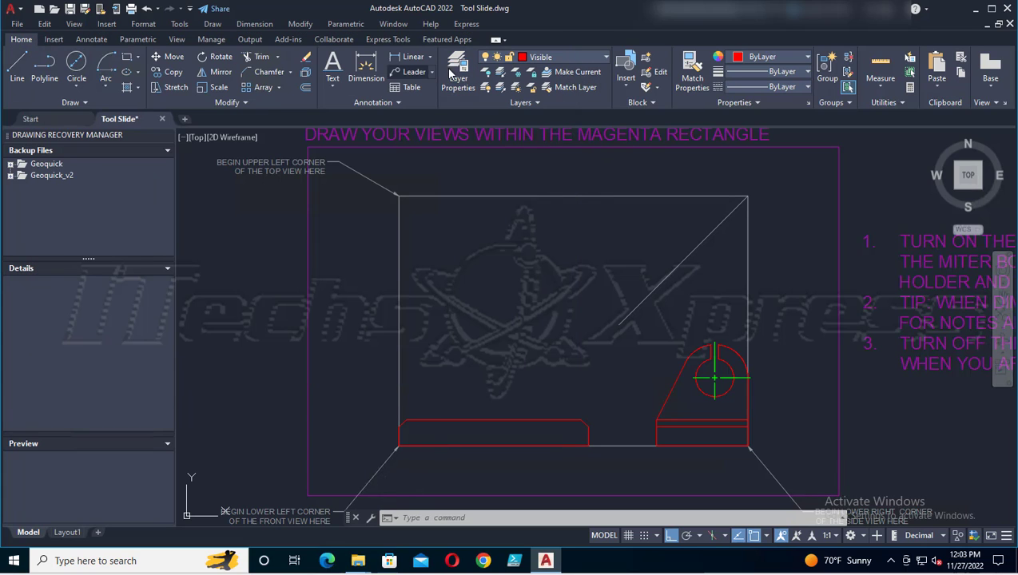
Step: Try to undo the Visible layer's lineweight change and recheck its layer properties
click(469, 87)
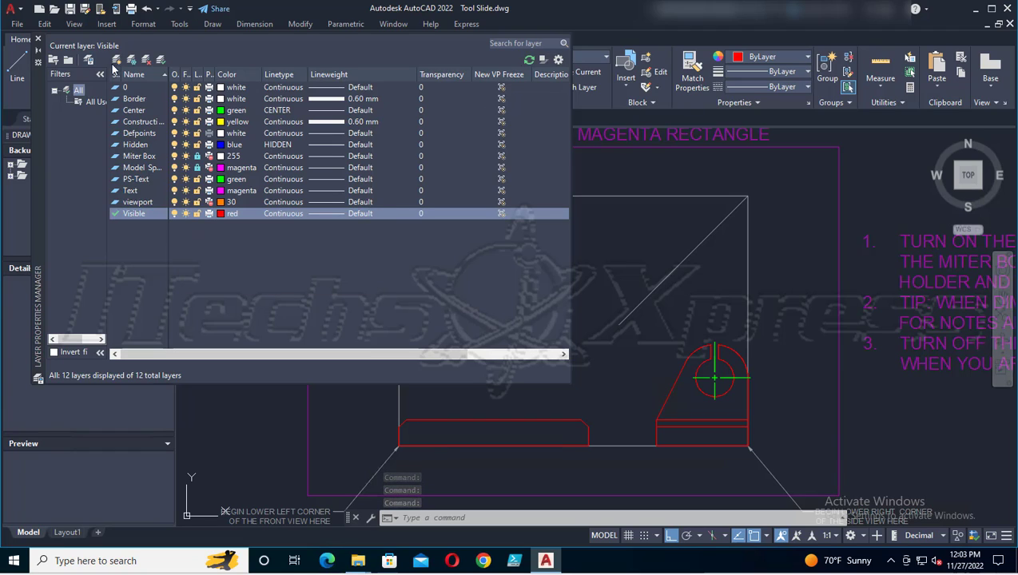
click(39, 39)
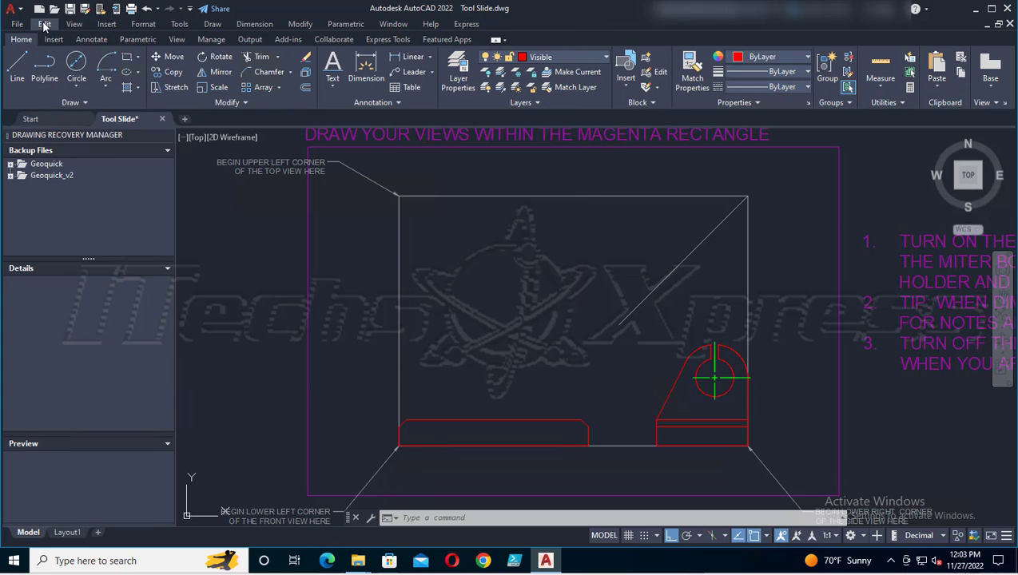
click(44, 24)
click(46, 38)
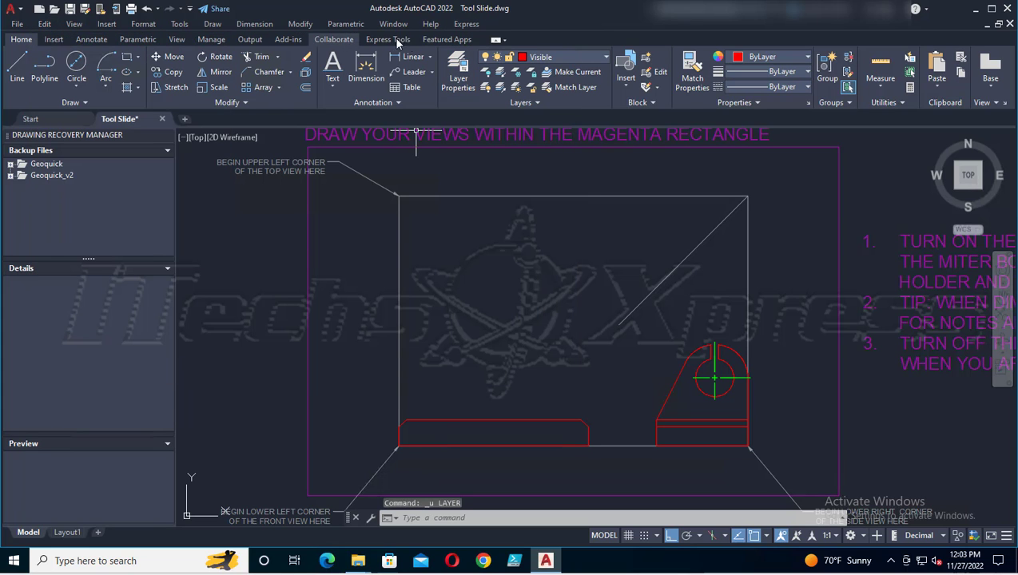
click(460, 69)
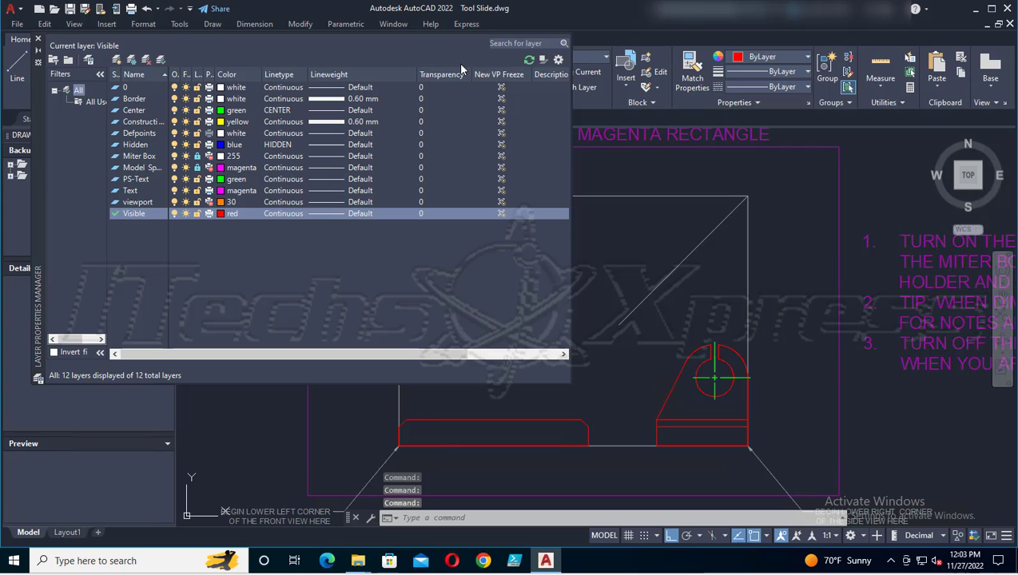
click(44, 24)
click(55, 42)
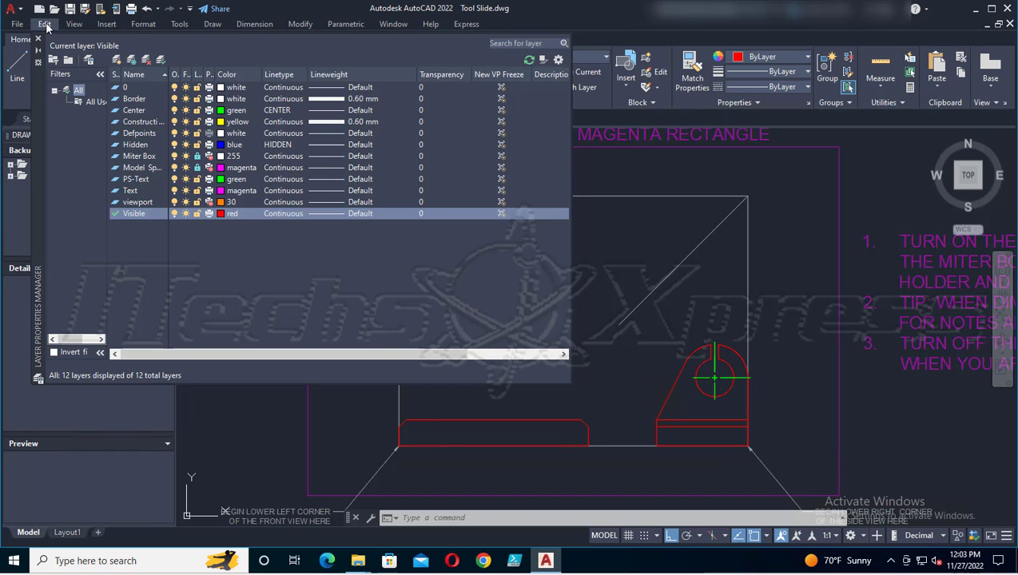
click(45, 24)
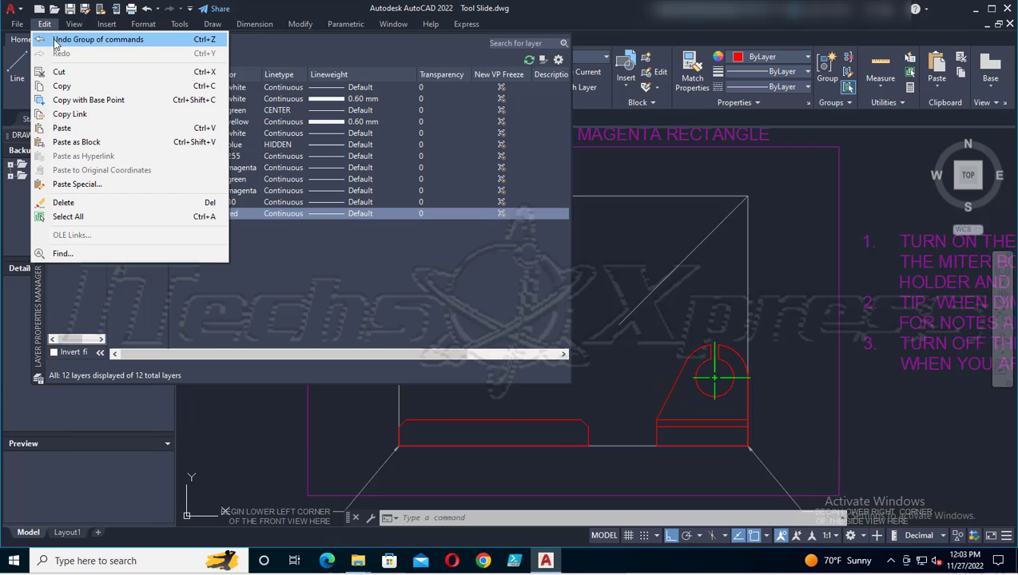
click(273, 211)
click(276, 213)
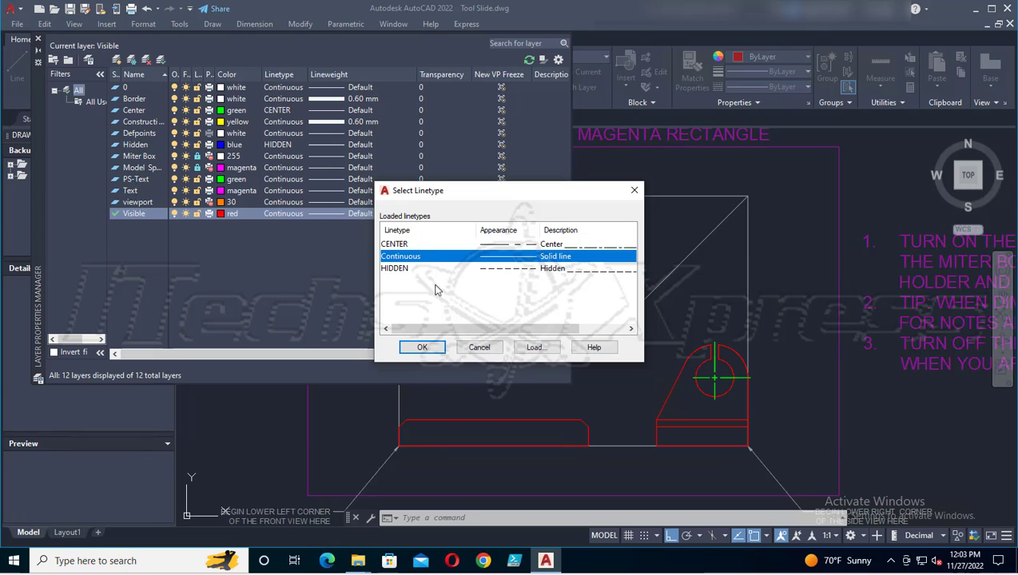
click(480, 347)
Step: Set the Visible layer's lineweight to 0.60 mm
click(373, 215)
click(364, 213)
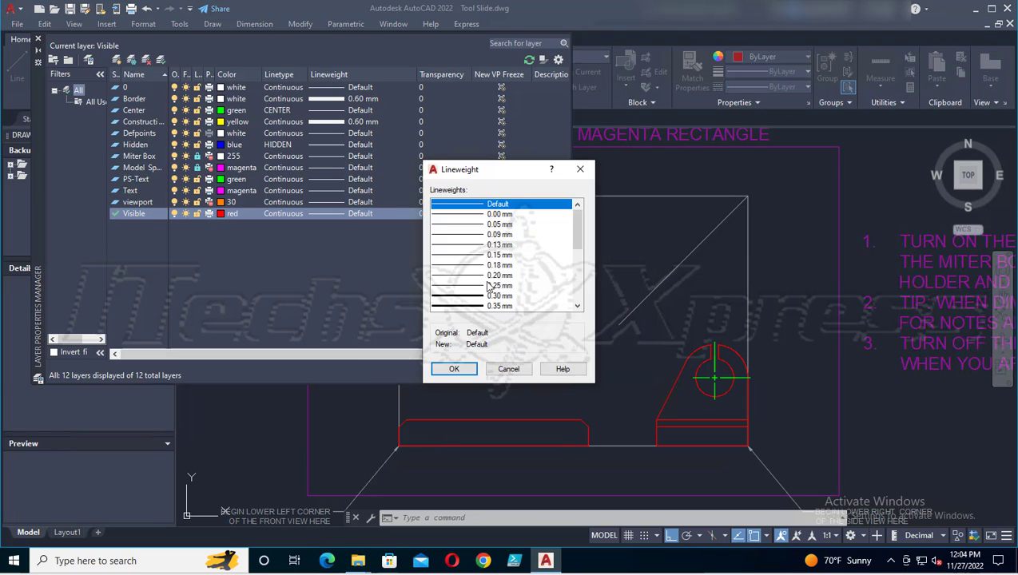
scroll(567, 239, down, 2)
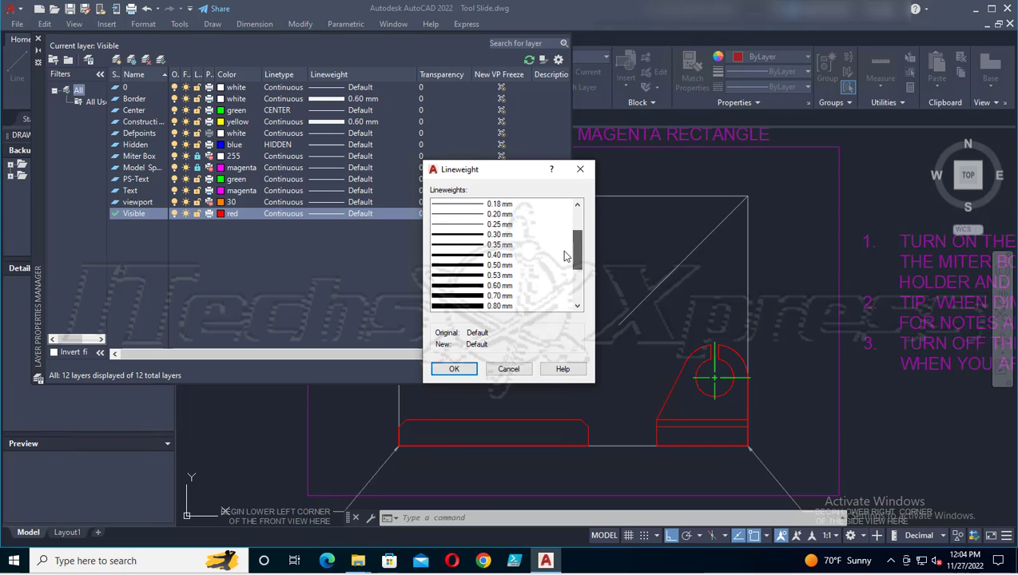
click(500, 287)
click(453, 368)
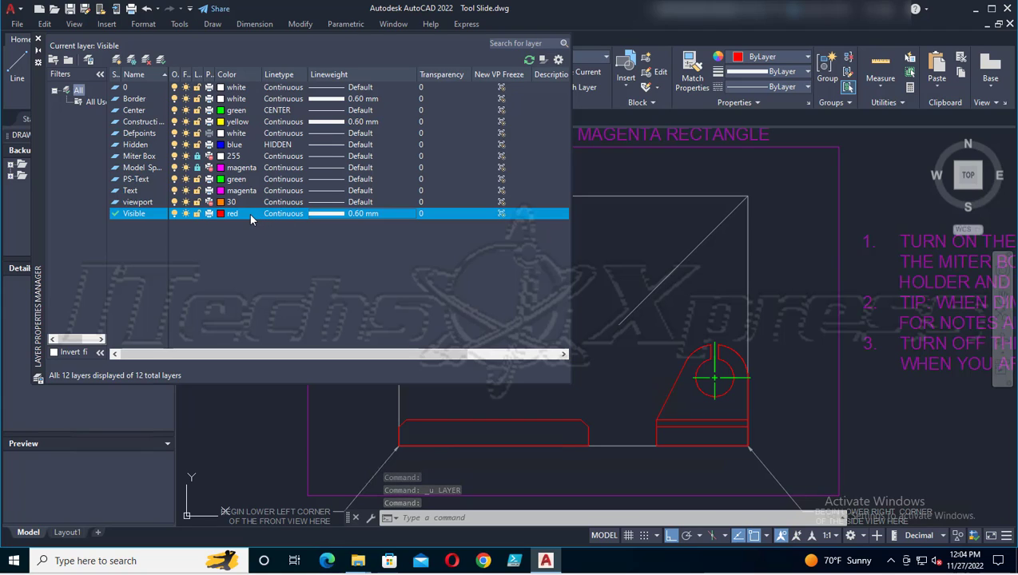
Step: Leave the Center layer's lineweight selection without a change and freeze the Construction layer
click(346, 111)
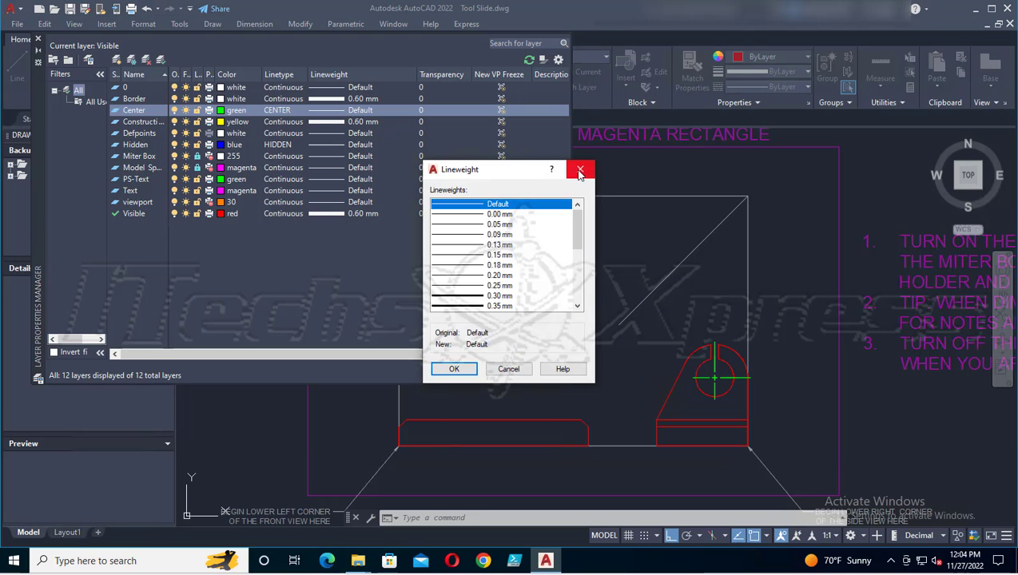
click(580, 172)
click(210, 124)
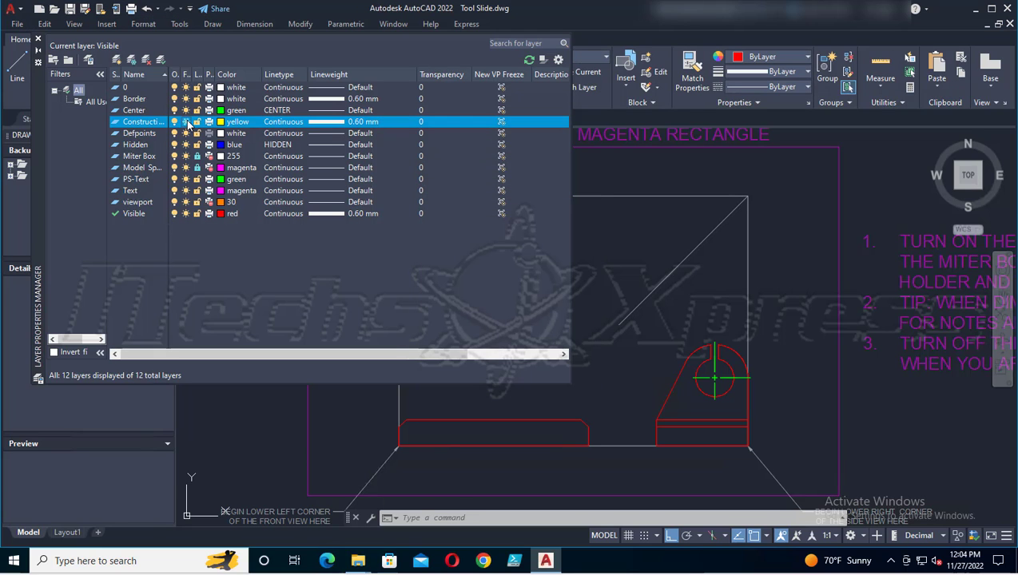
Step: Set the Construction layer's lineweight to Default and save the drawing
click(361, 124)
scroll(515, 212, up, 5)
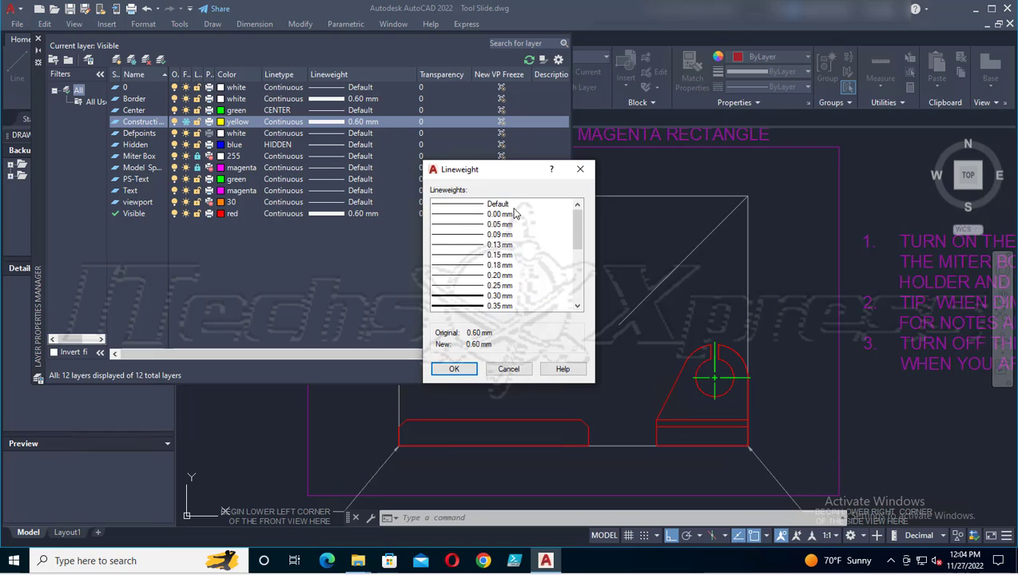
click(499, 205)
click(454, 368)
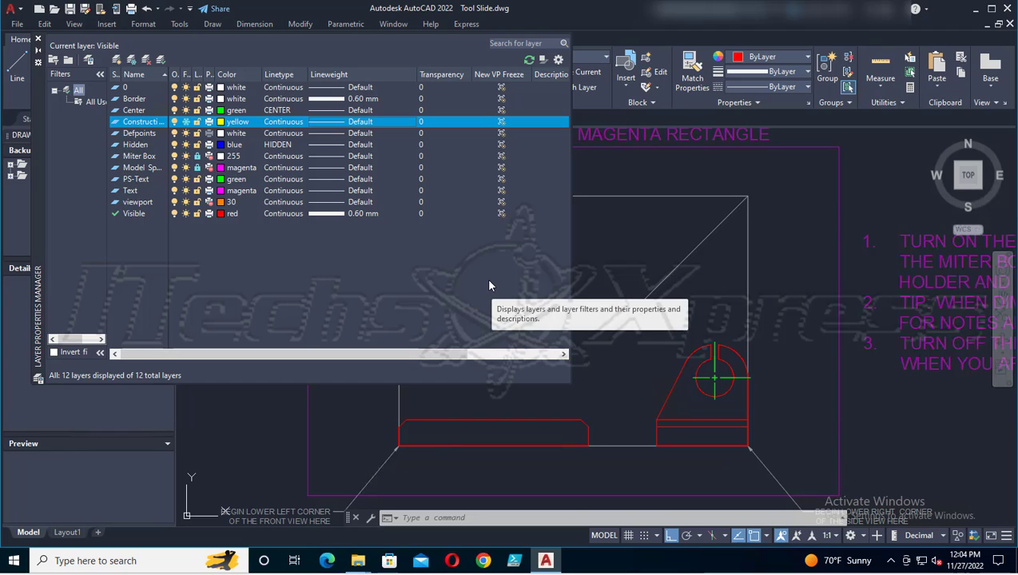
click(70, 9)
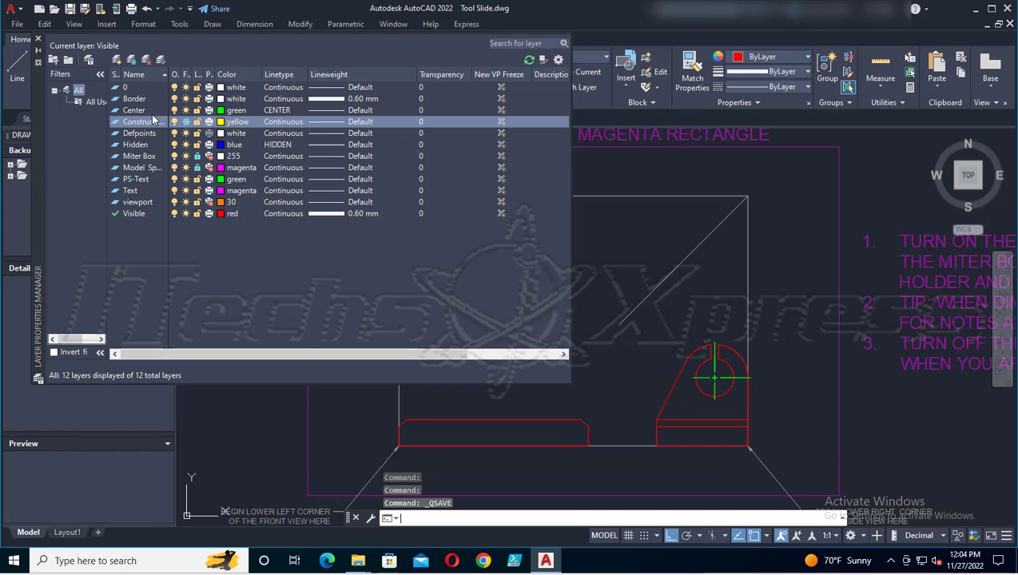
Step: Try to make the frozen Construction layer the current layer
click(163, 60)
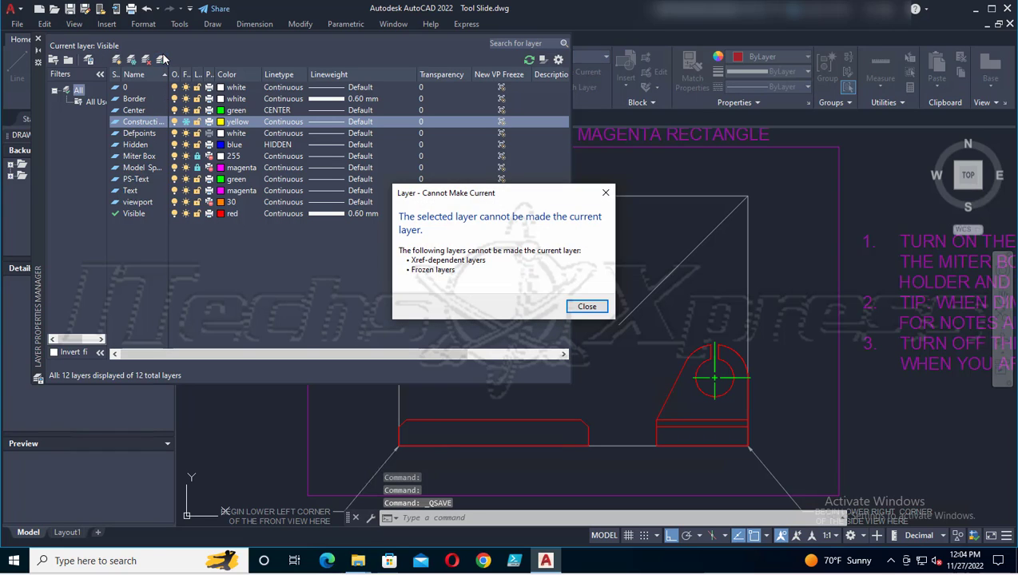
click(588, 312)
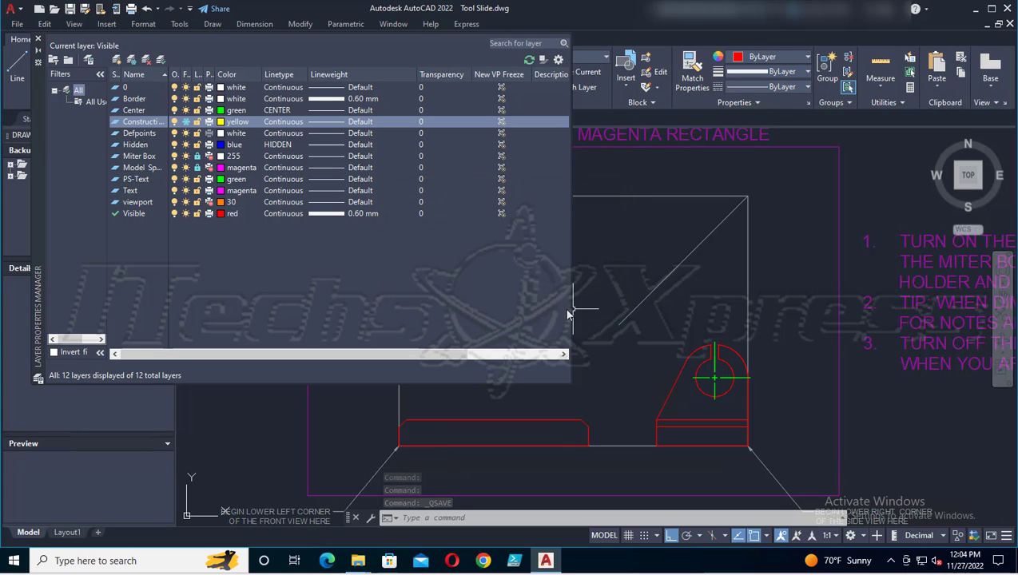
click(38, 39)
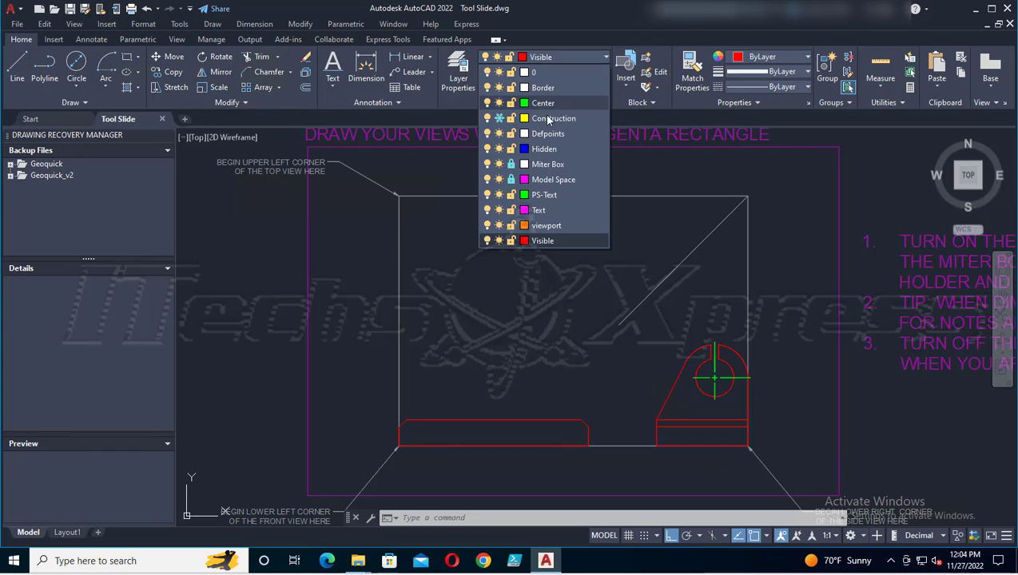
click(548, 118)
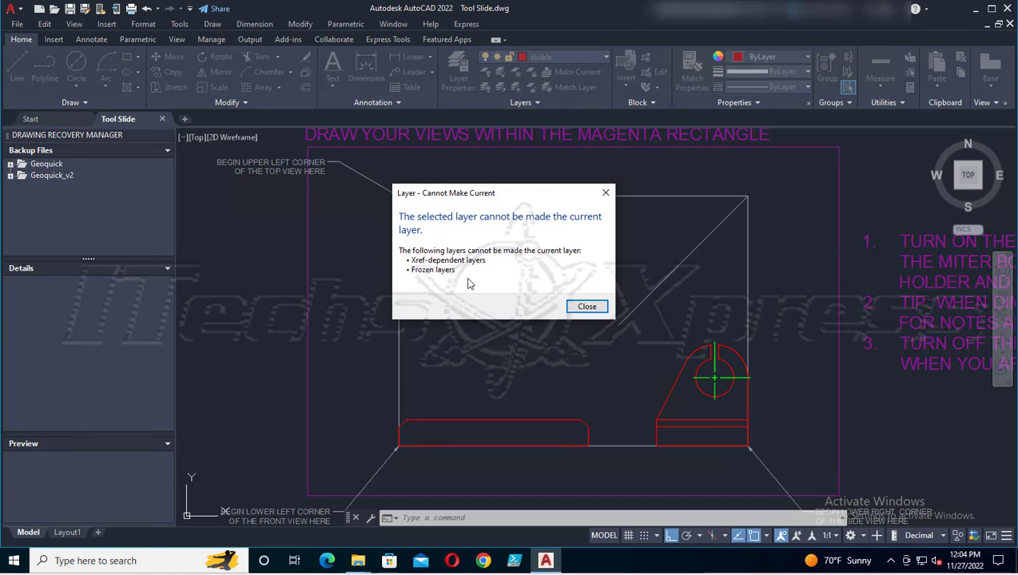
click(586, 307)
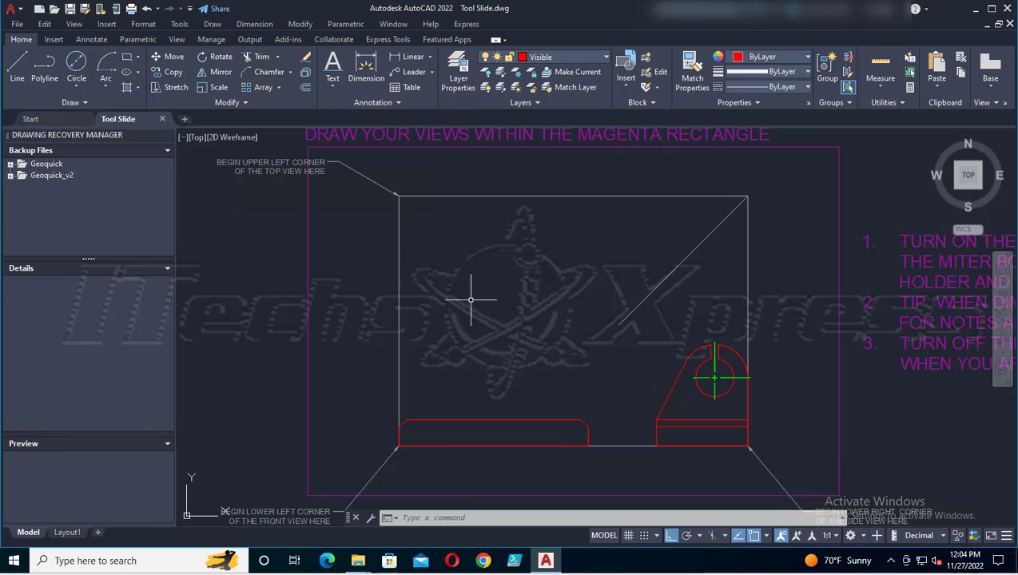
Step: Save the drawing, and thaw the Construction layer to make it the current layer
key(ctrl+s)
key(Escape)
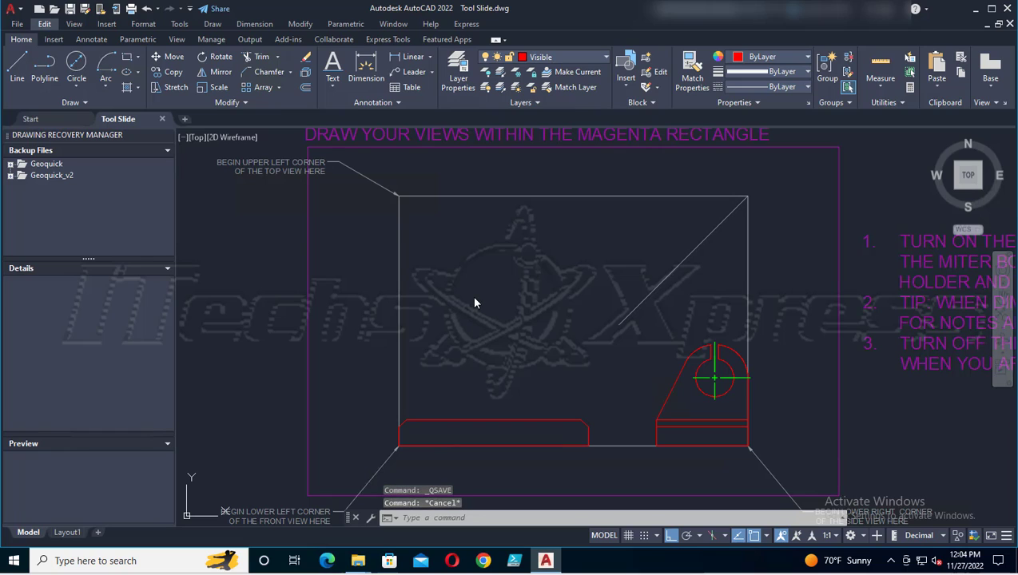
click(588, 56)
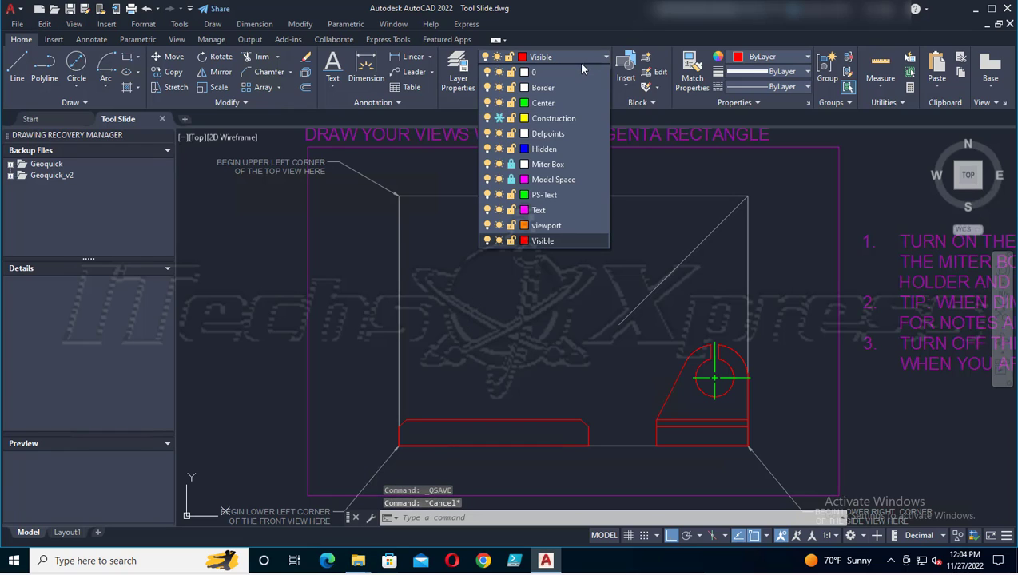
click(500, 119)
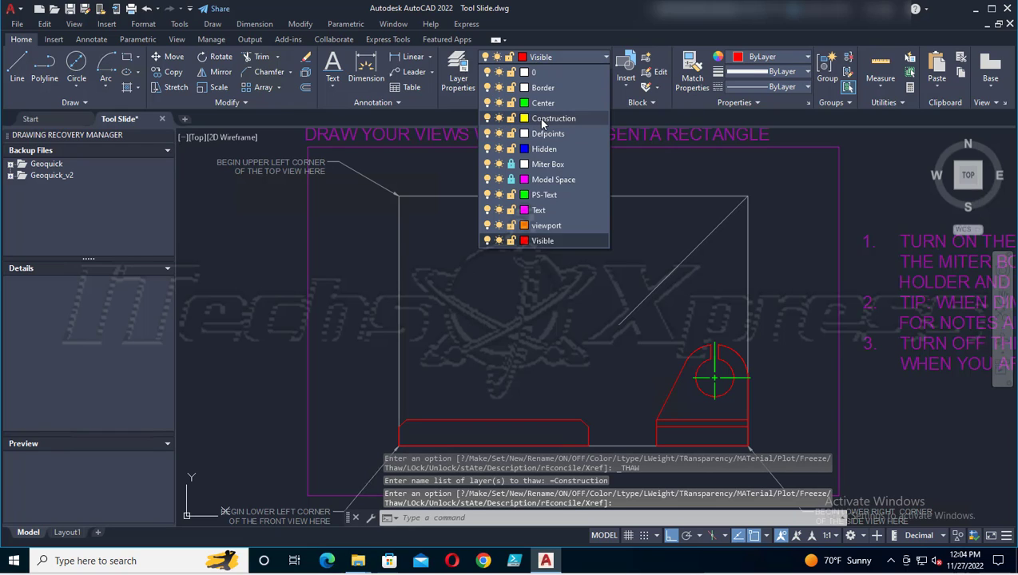
click(544, 119)
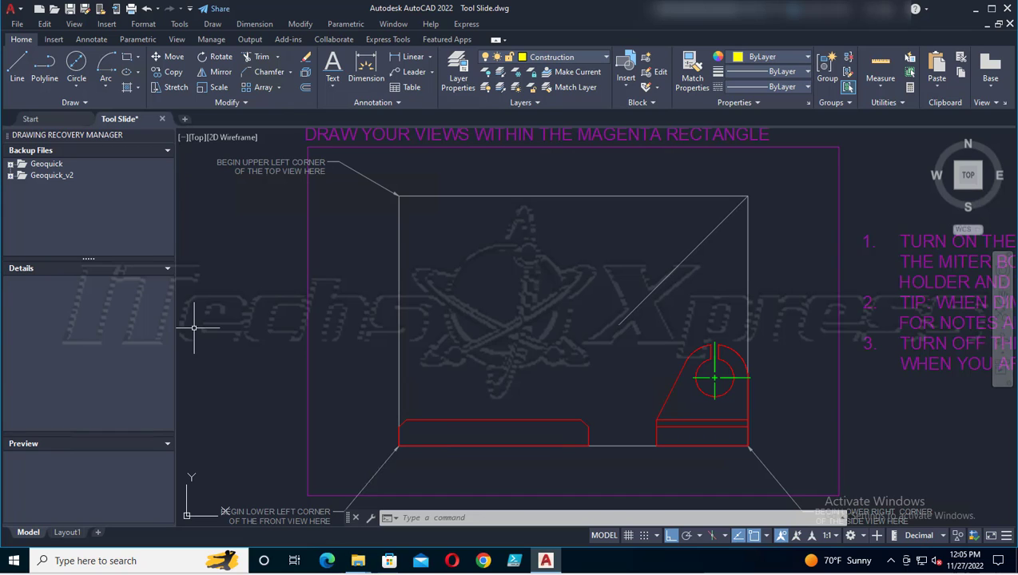
click(457, 76)
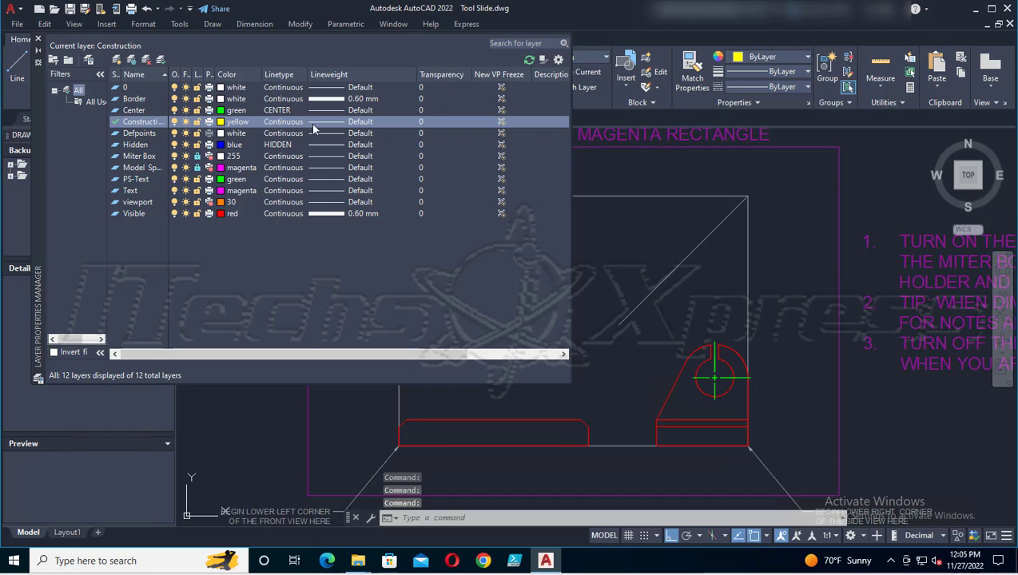
click(37, 40)
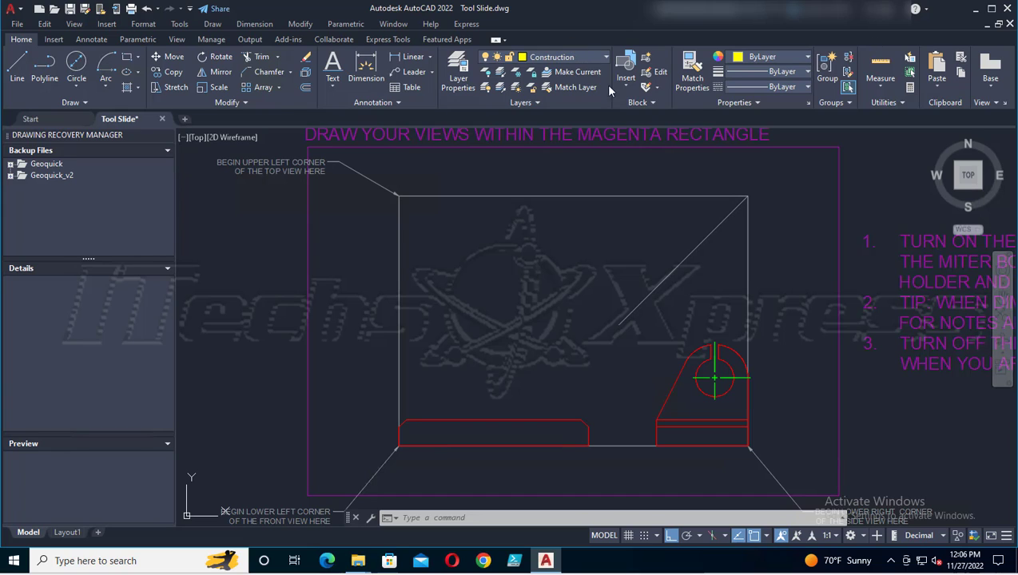
Step: Draw horizontal construction lines through the upper and lower ends of the slot's edge in the side view
scroll(677, 375, up, 2)
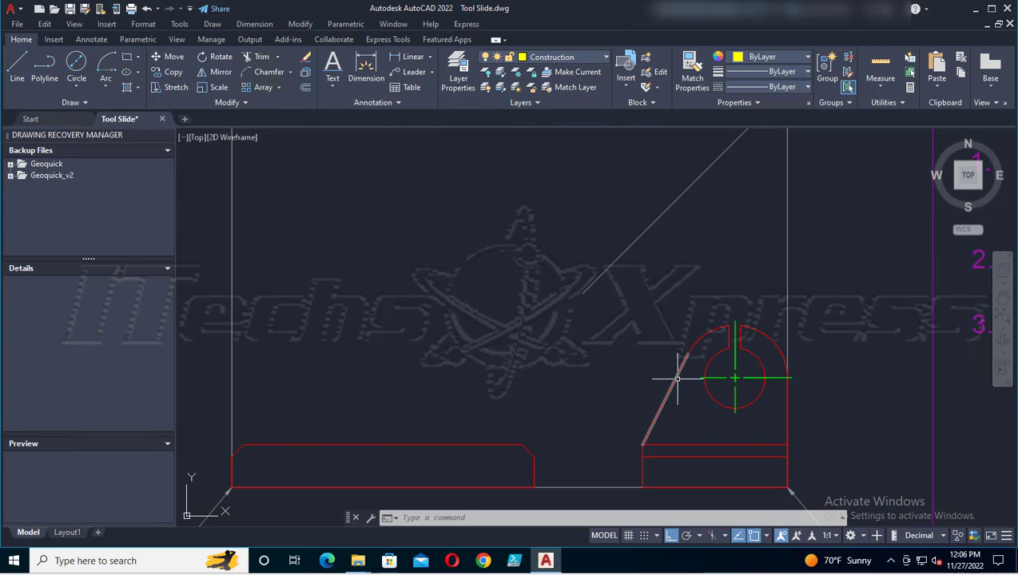
click(86, 101)
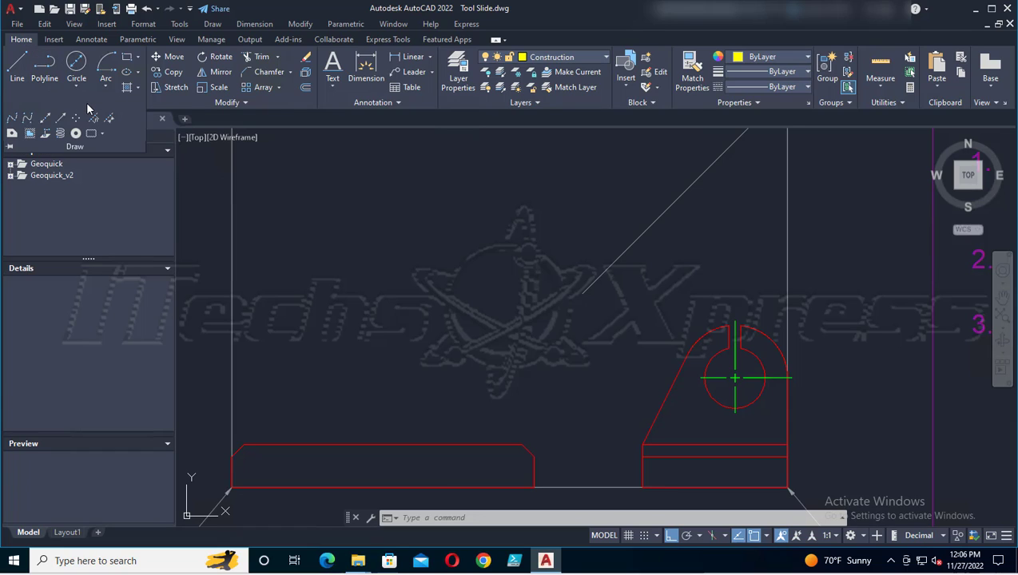
click(47, 122)
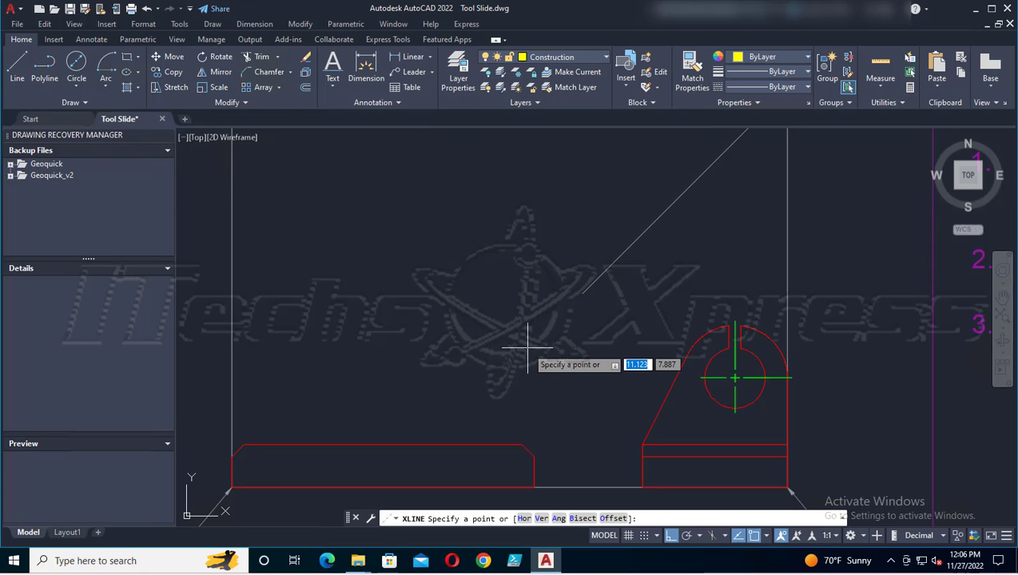
text(h)
key(Return)
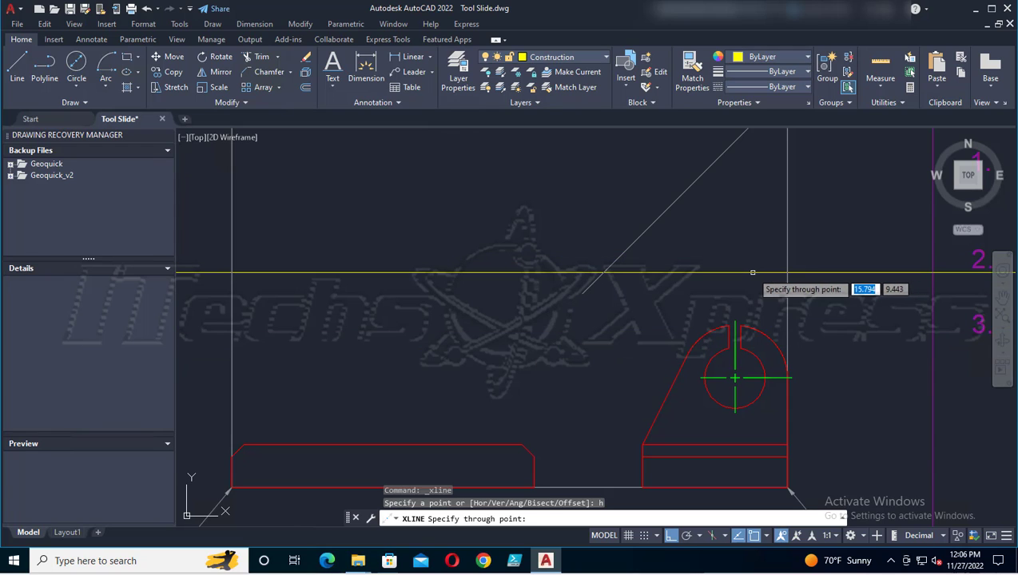
scroll(733, 343, up, 5)
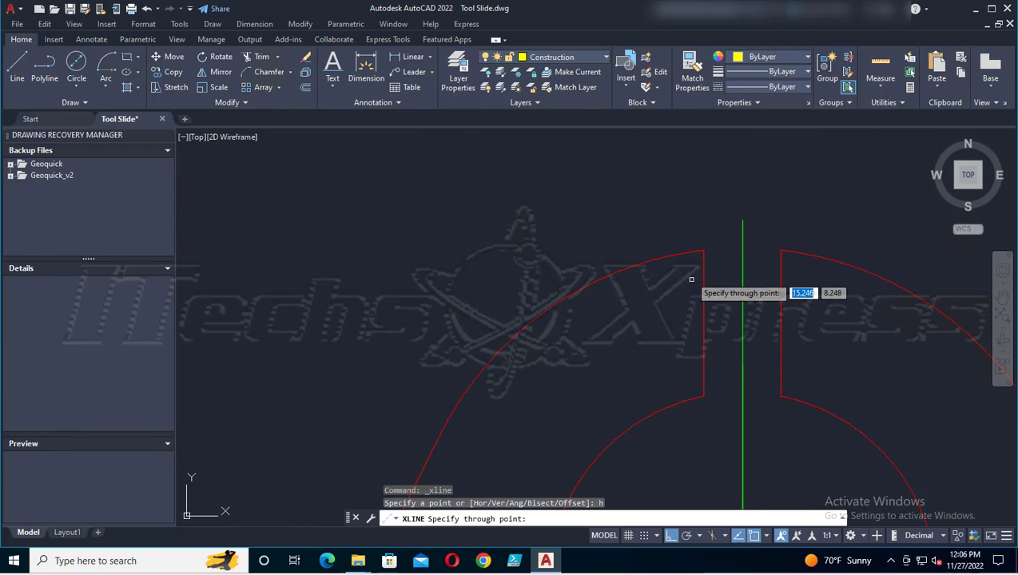
click(703, 251)
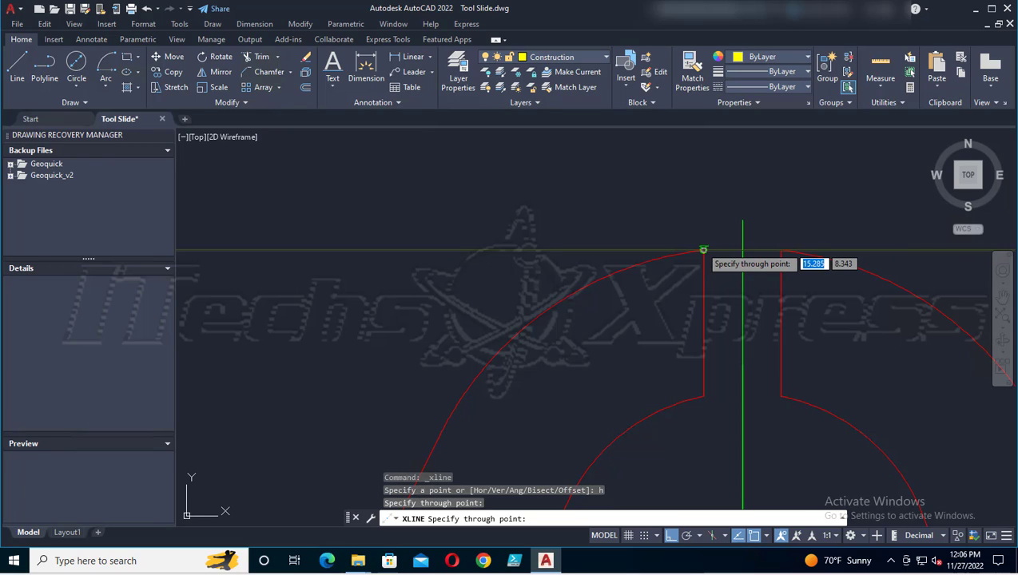
click(703, 397)
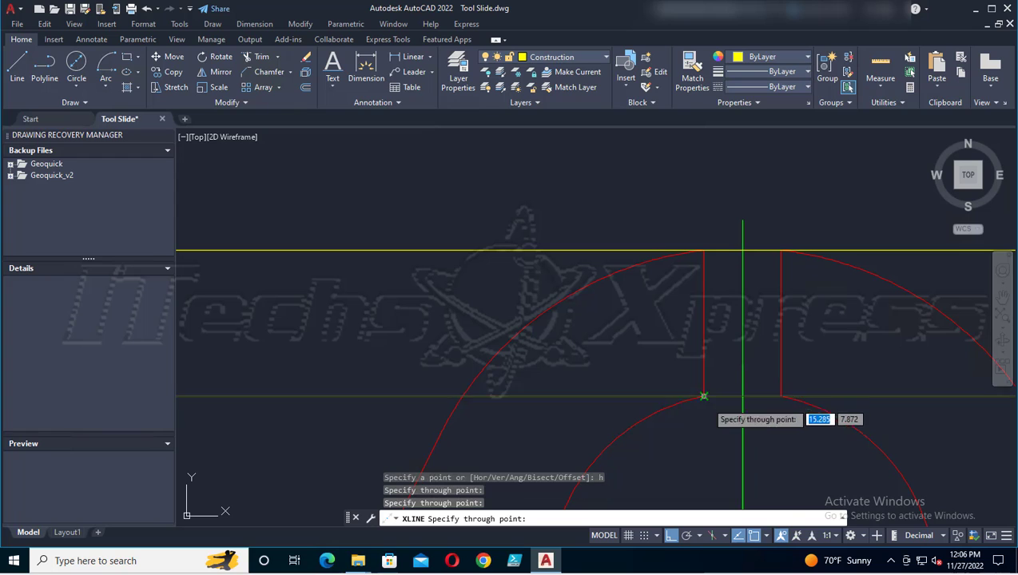
Step: Add a horizontal construction line through the lowest point of the hole's circle in the side view
scroll(699, 424, down, 1)
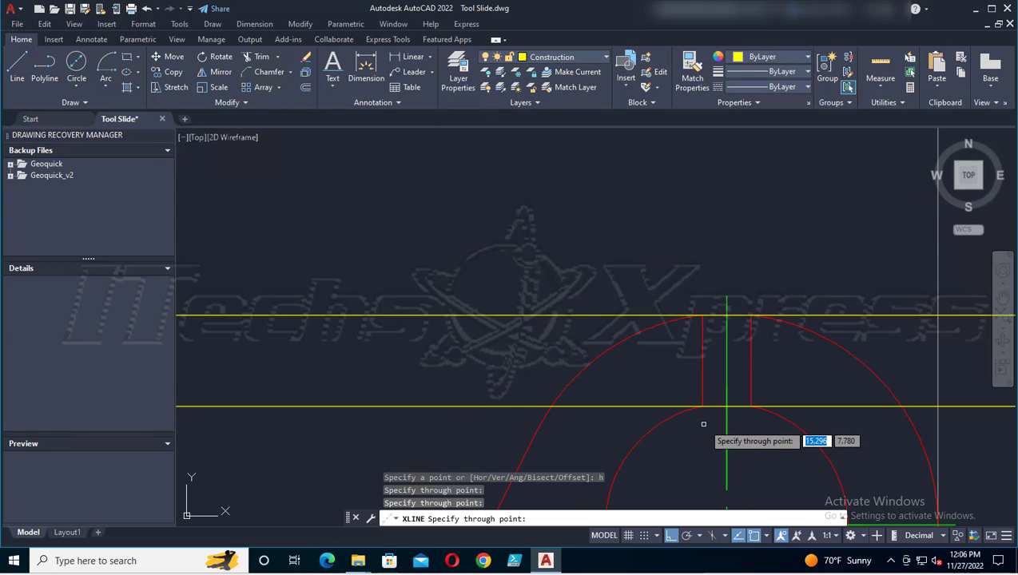
scroll(704, 424, up, 1)
mouse_move(703, 424)
middle_down()
mouse_move(713, 270)
mouse_move(698, 219)
middle_up()
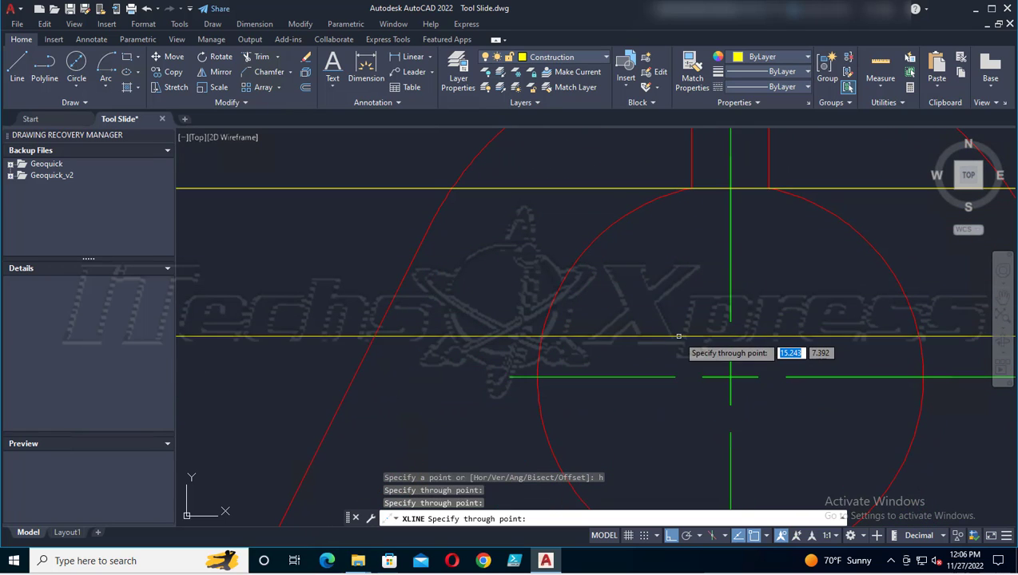
middle_drag(681, 352, 669, 246)
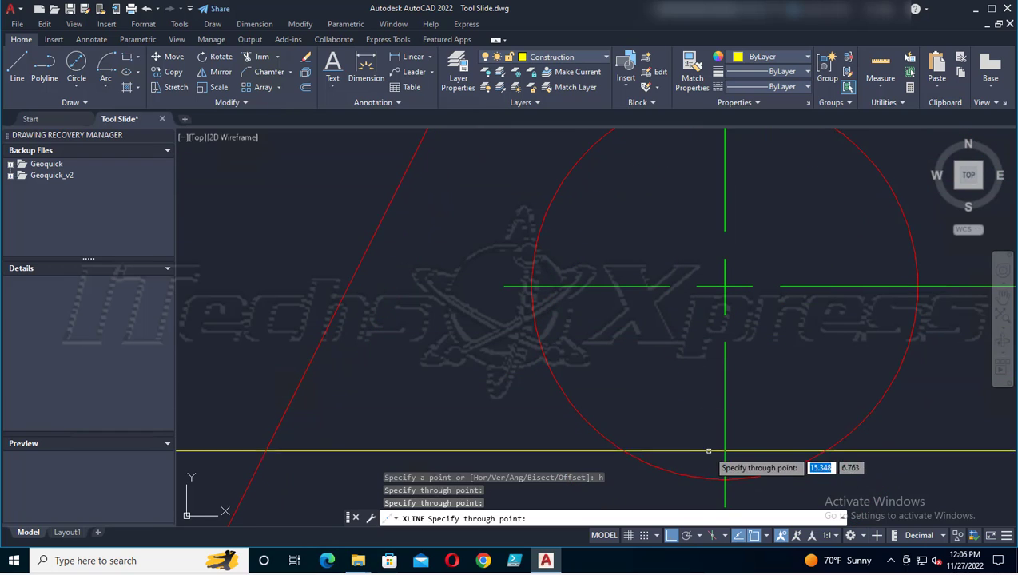
click(725, 480)
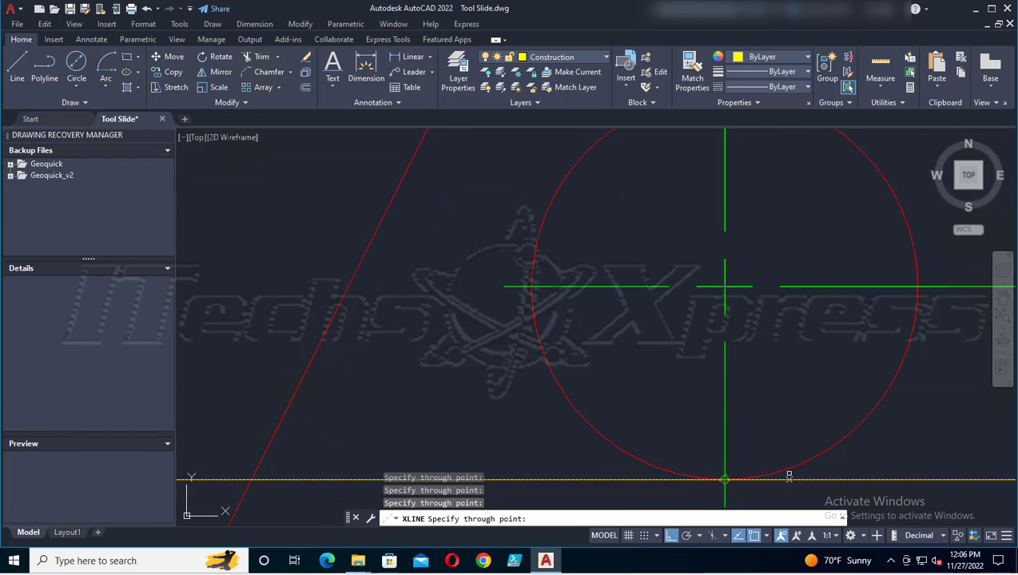
key(Return)
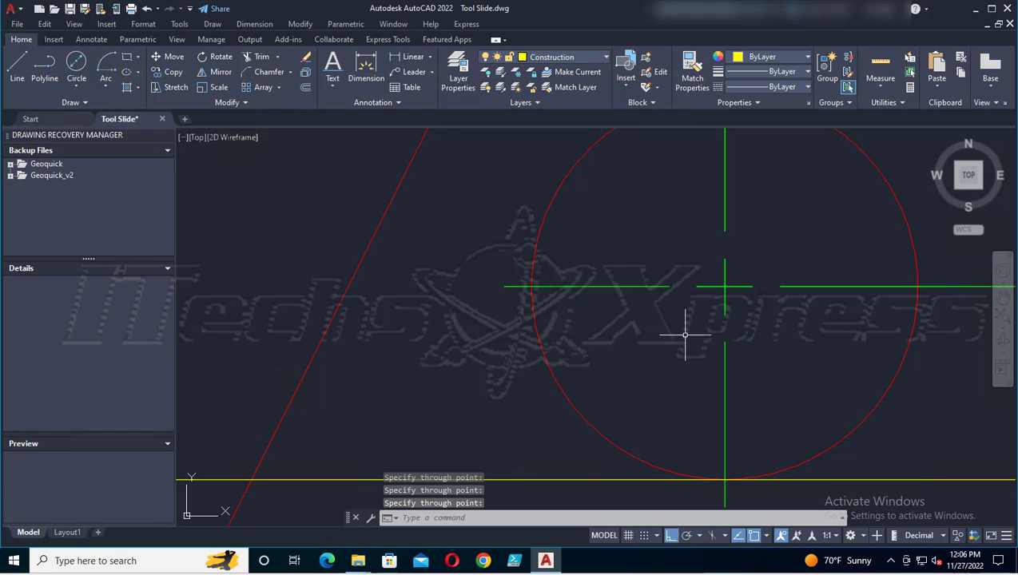
Step: Make the Visible layer current, leaving its color unchanged
scroll(655, 295, down, 4)
scroll(631, 292, down, 2)
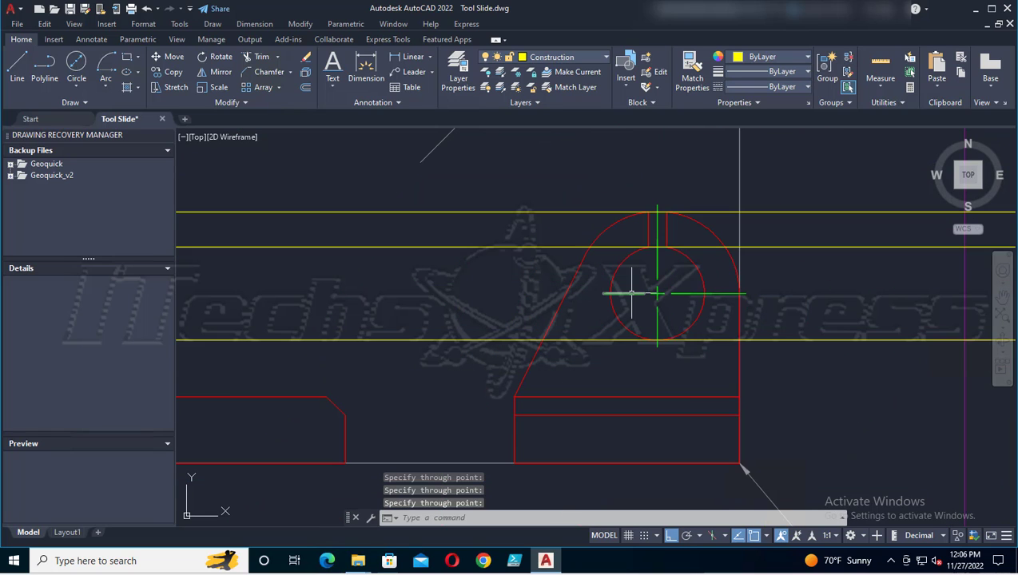
scroll(624, 291, down, 3)
mouse_move(385, 297)
middle_down()
mouse_move(509, 311)
mouse_move(513, 337)
middle_up()
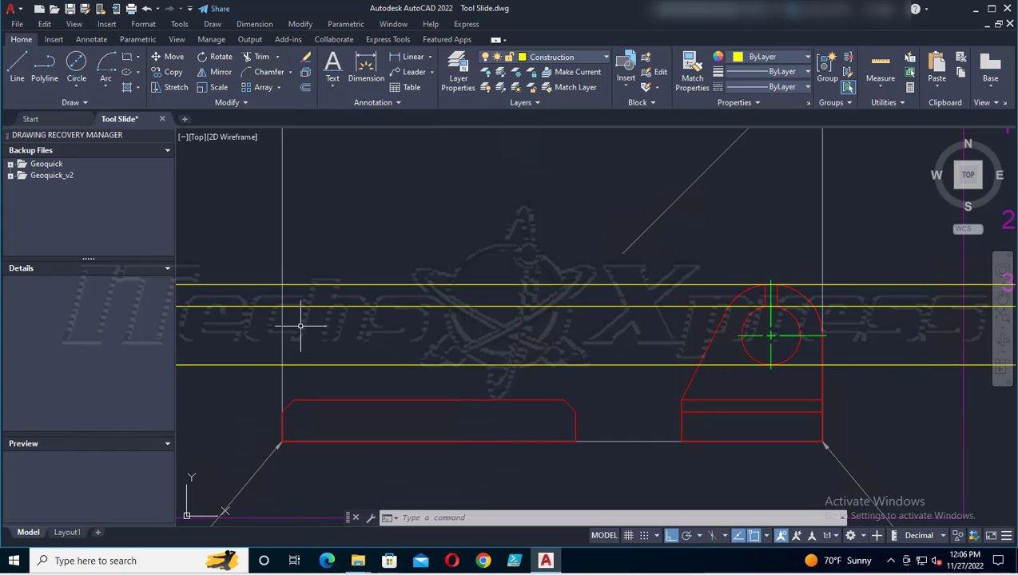
click(606, 57)
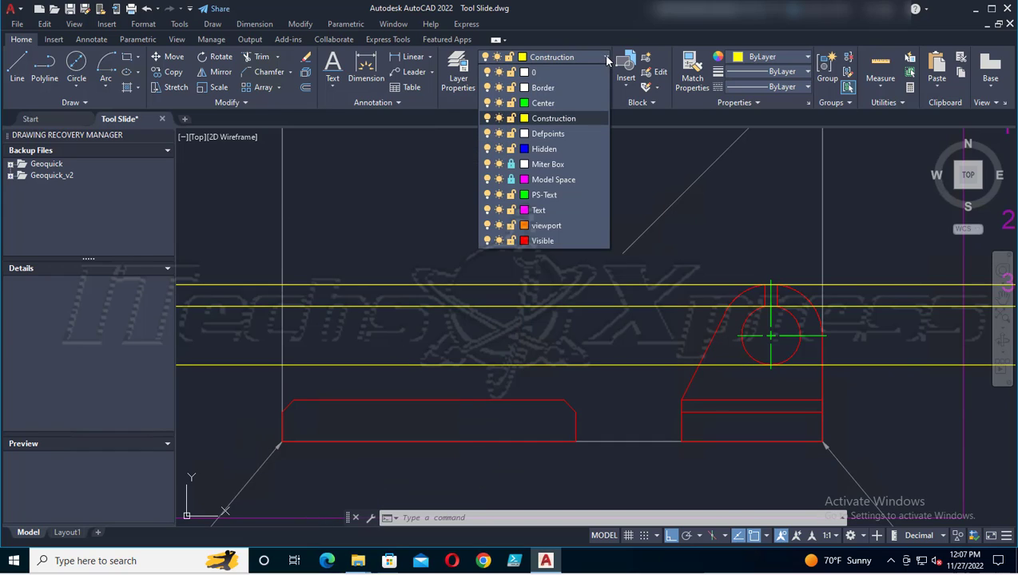
click(524, 240)
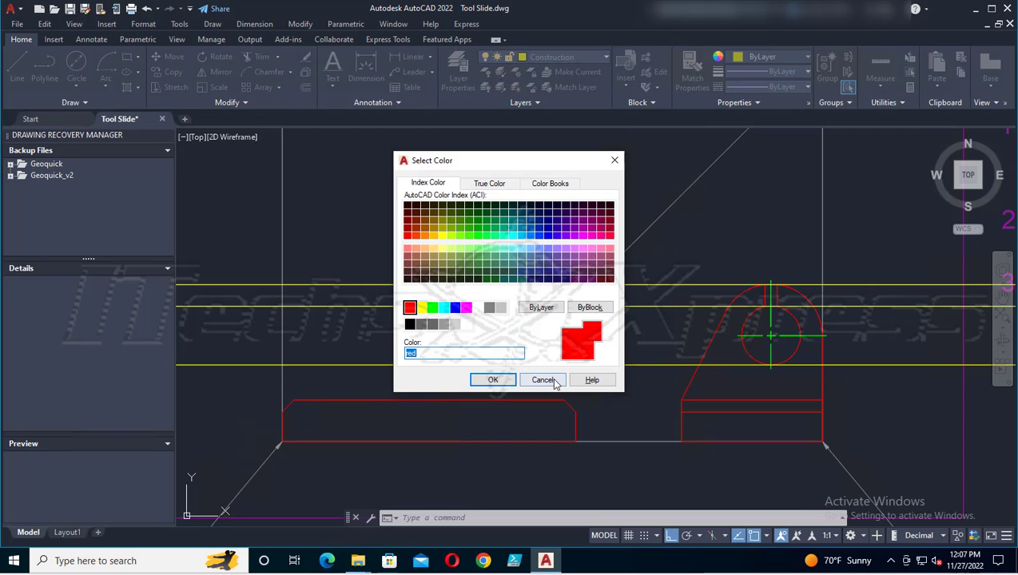
click(543, 380)
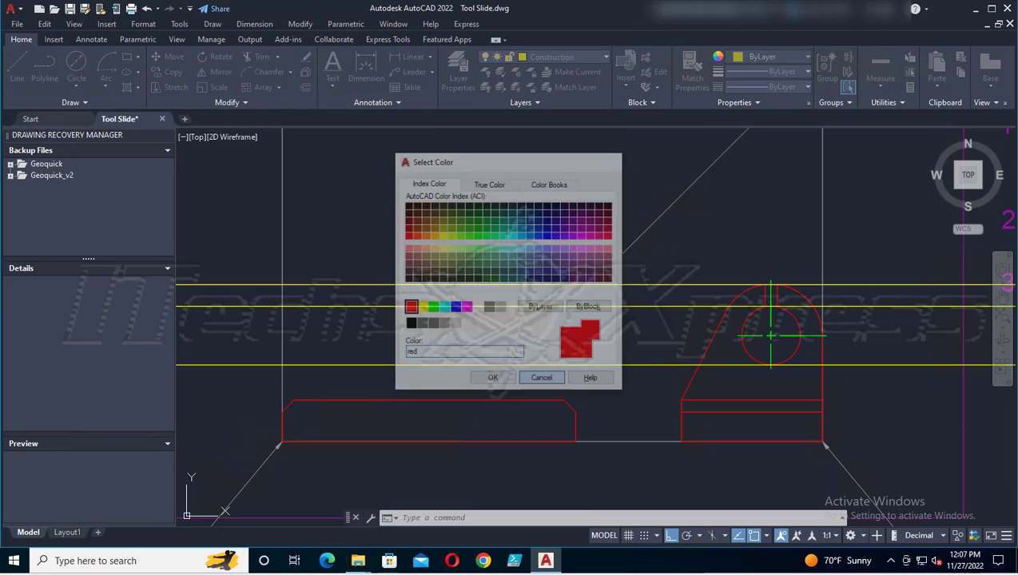
click(606, 58)
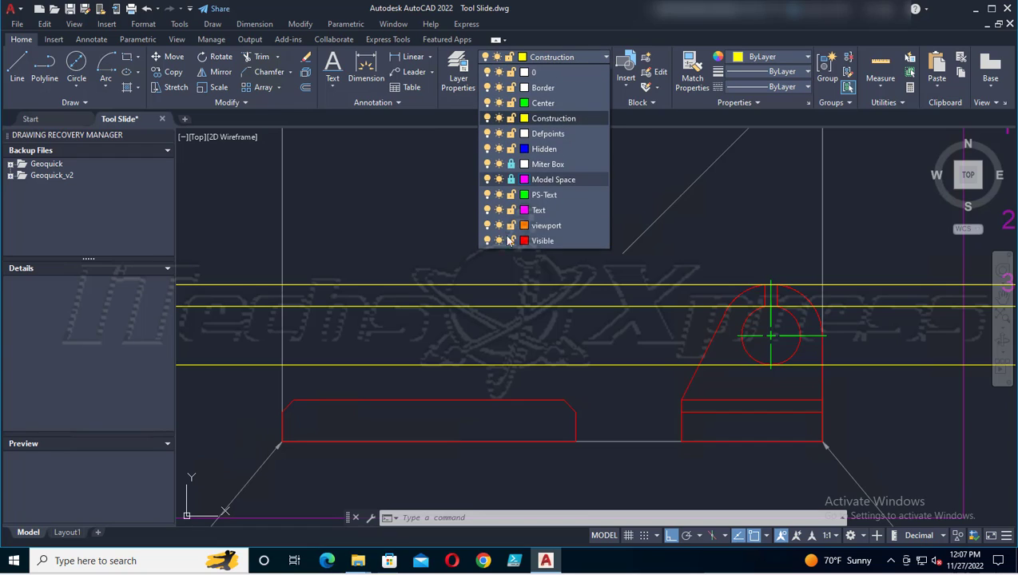
click(591, 241)
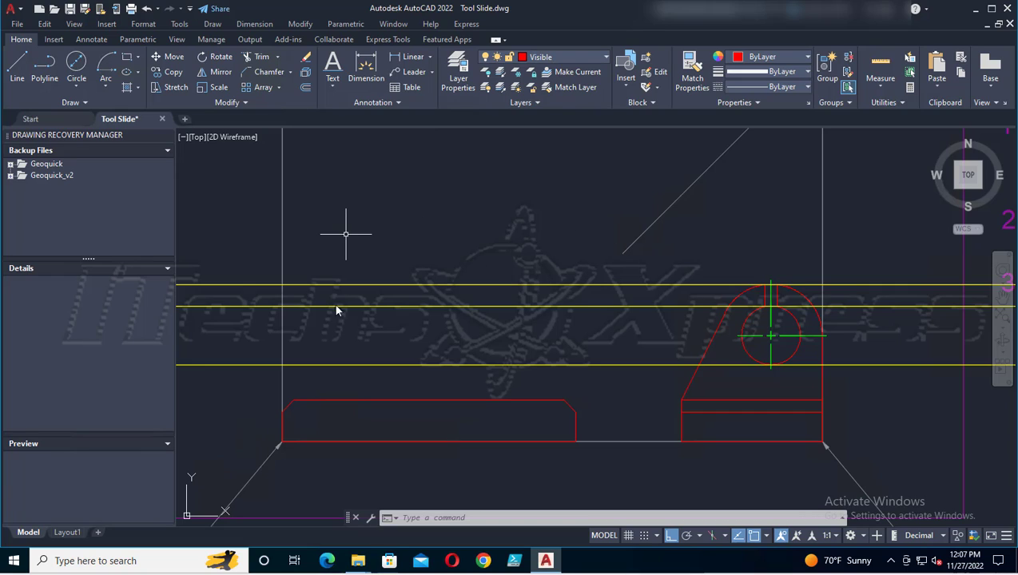
Step: Start a vertical line upward from the midpoint of the front view base's top edge
click(19, 68)
click(26, 70)
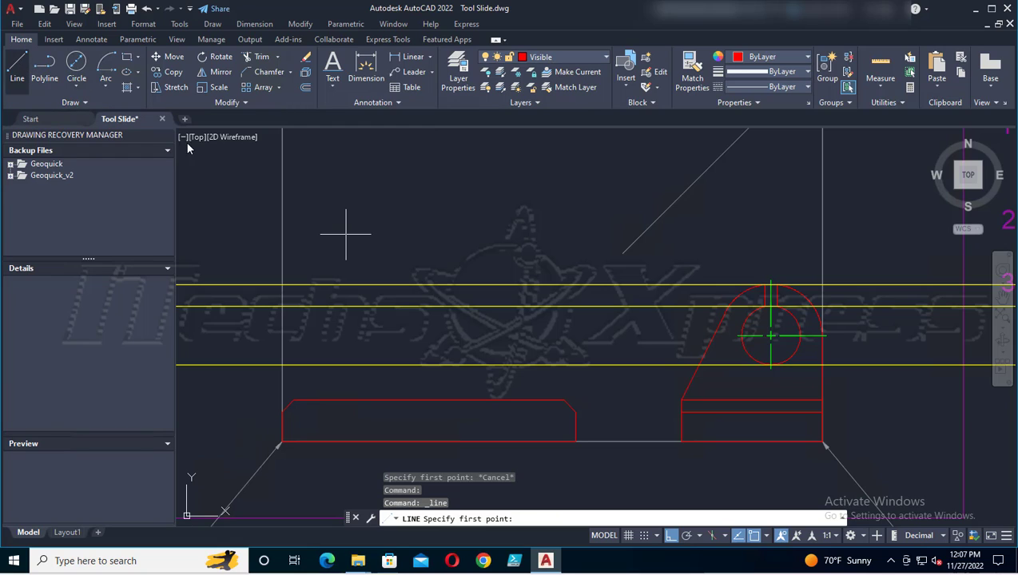
click(428, 400)
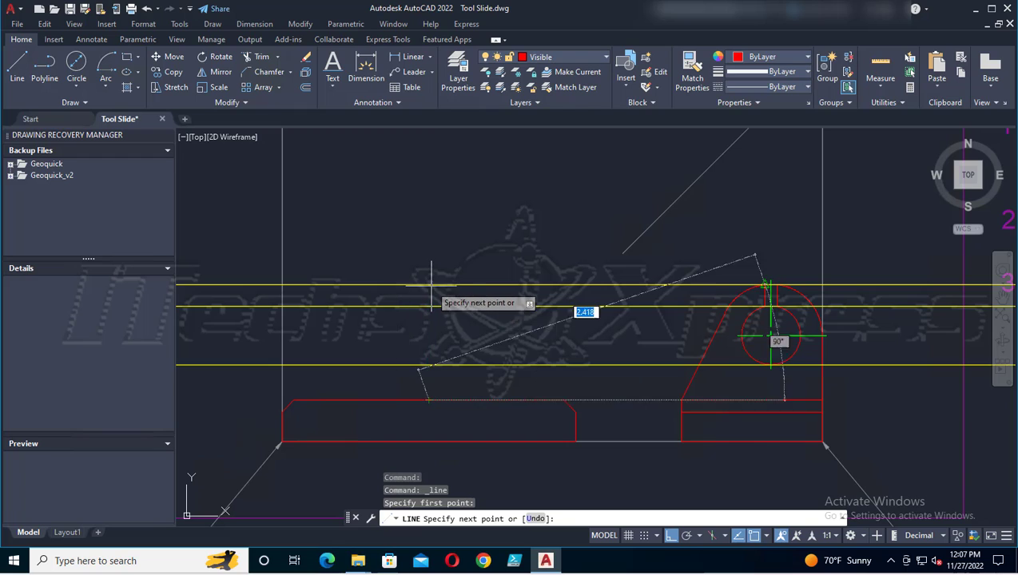
scroll(433, 288, up, 4)
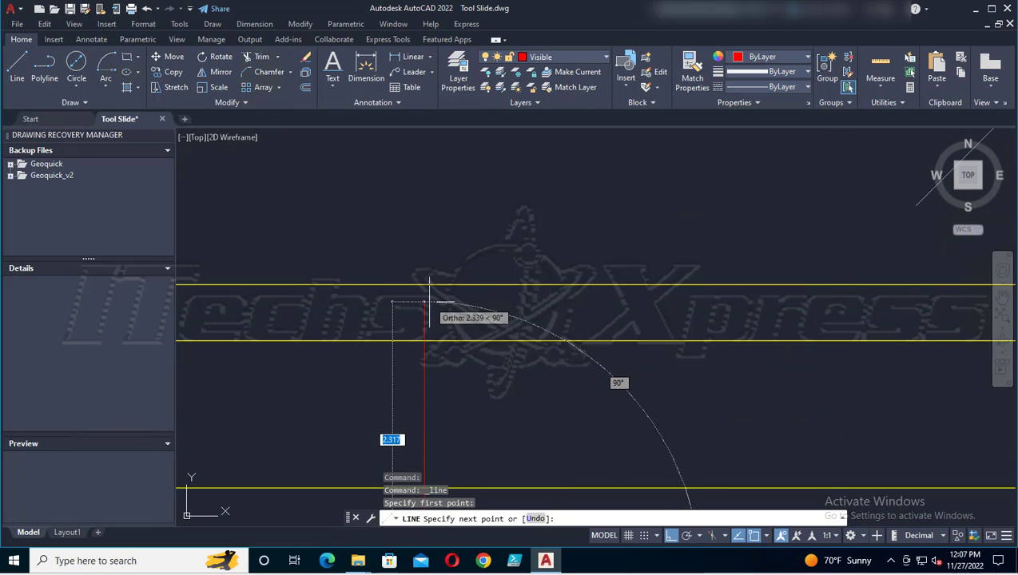
click(699, 537)
click(699, 537)
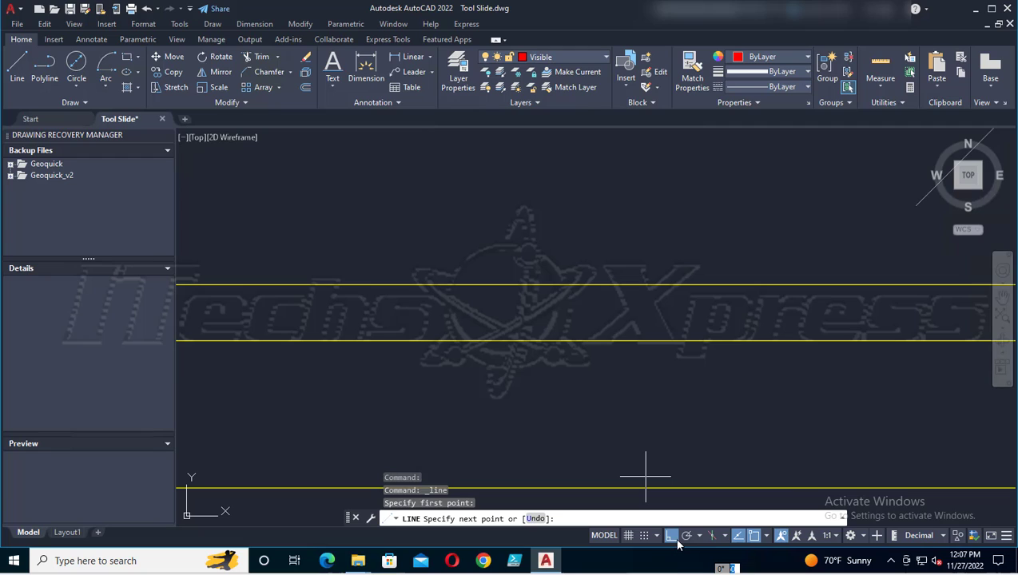
click(724, 537)
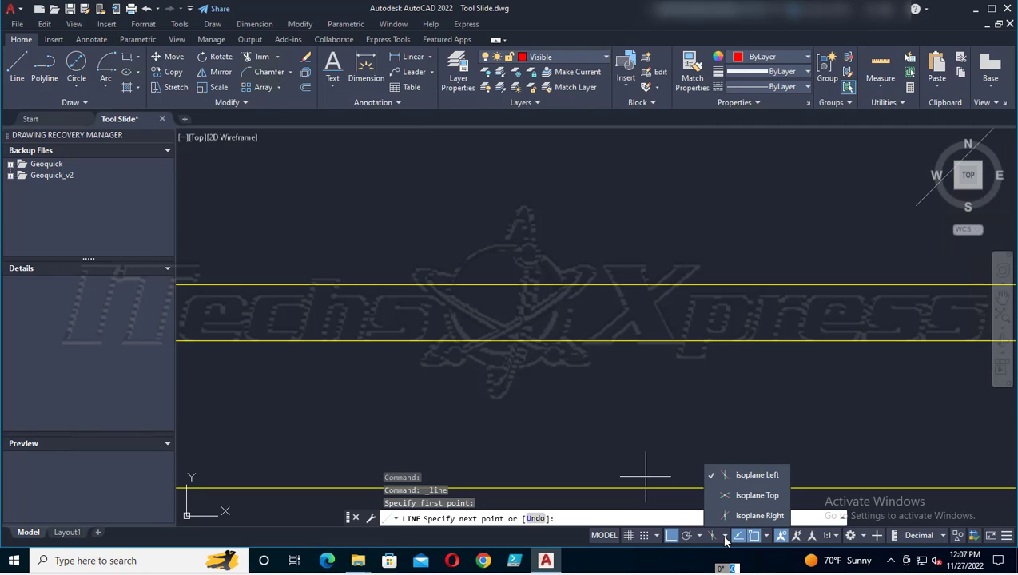
click(725, 539)
click(766, 537)
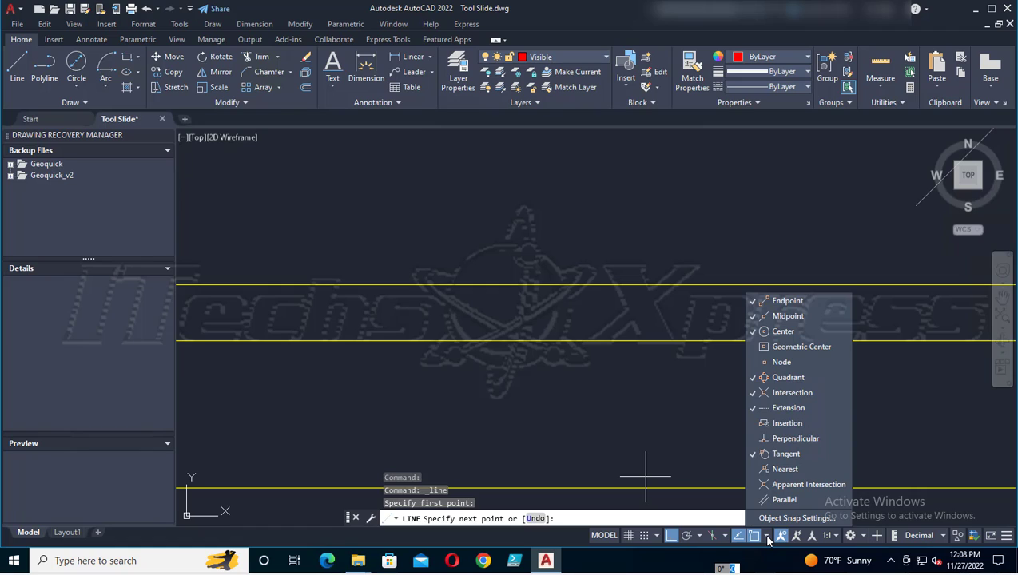
click(771, 537)
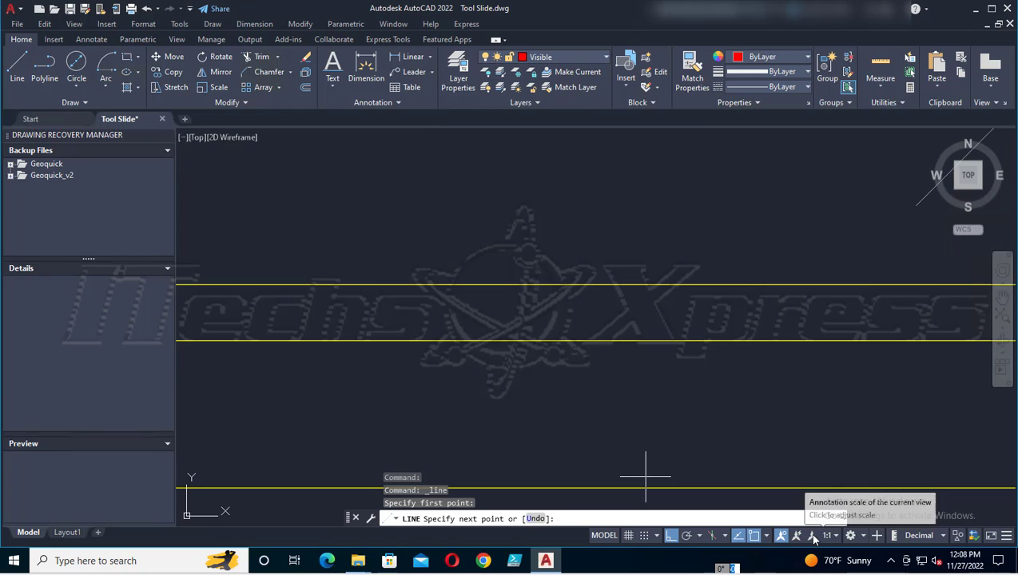
click(767, 539)
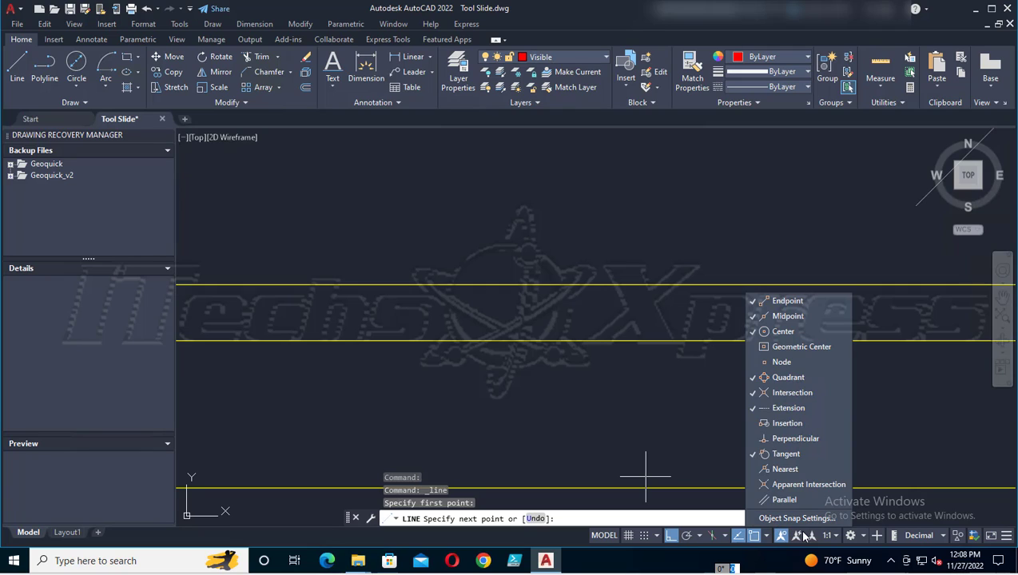
click(863, 536)
click(863, 539)
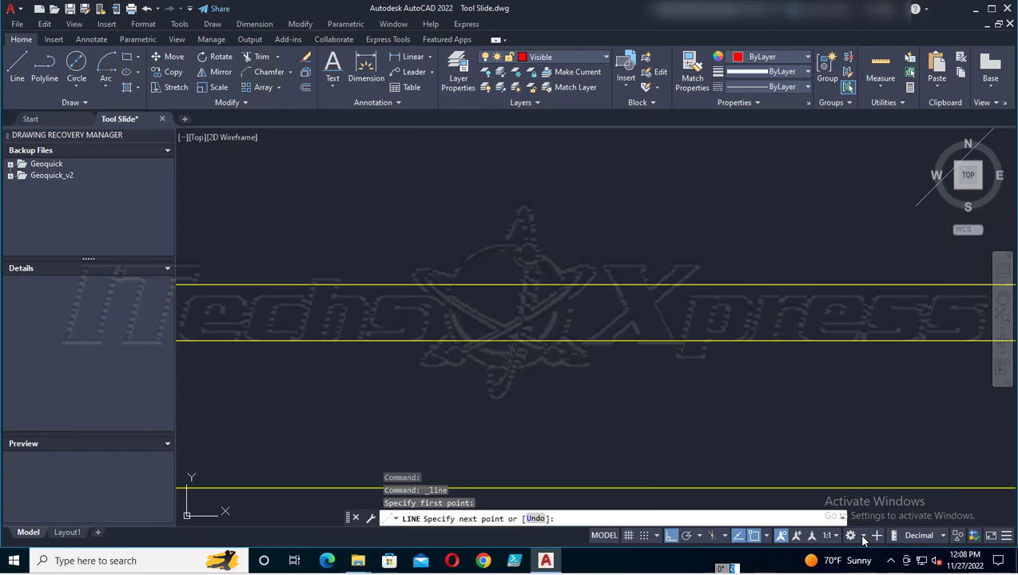
key(Escape)
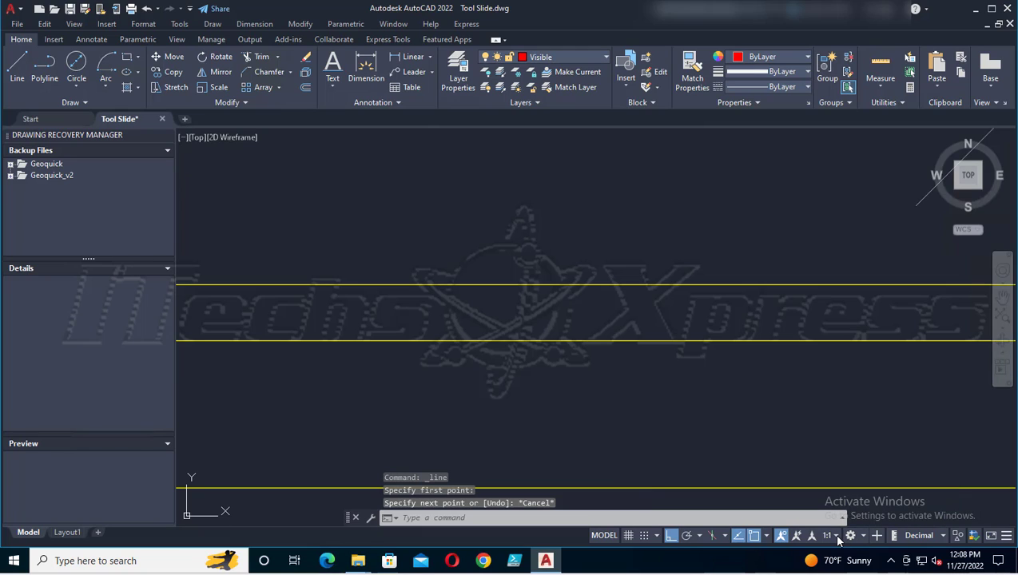
click(829, 537)
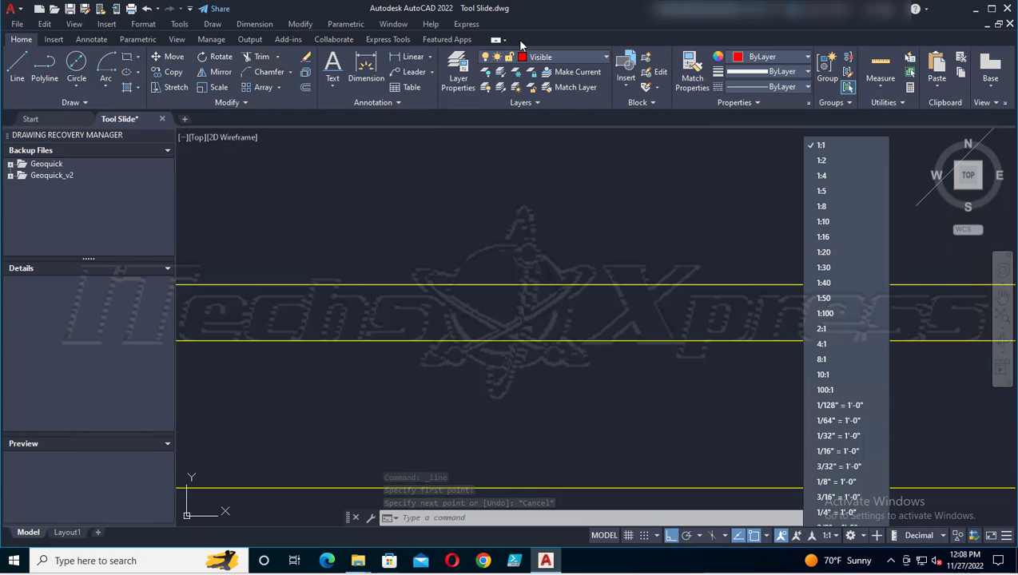
click(520, 44)
scroll(511, 439, down, 2)
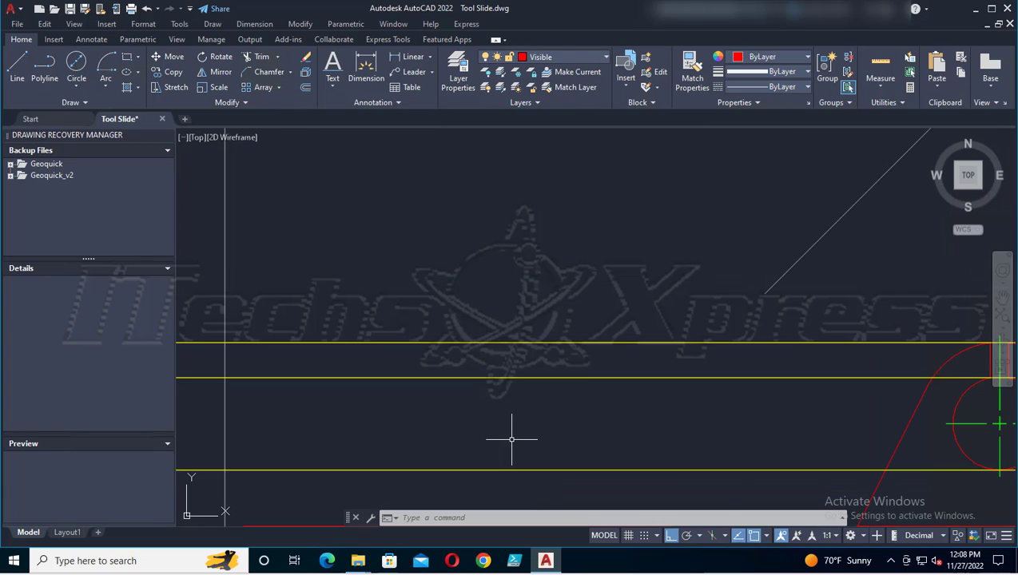
scroll(511, 439, down, 2)
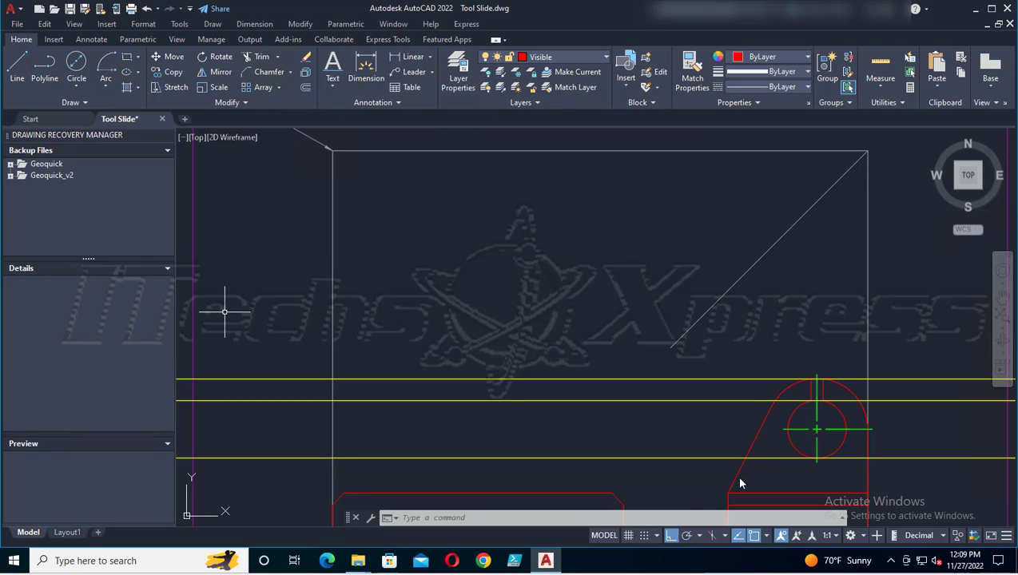
Step: Turn on Snap in the Drafting Settings, leaving the 0.500 spacing and grid snap type as they are
click(657, 536)
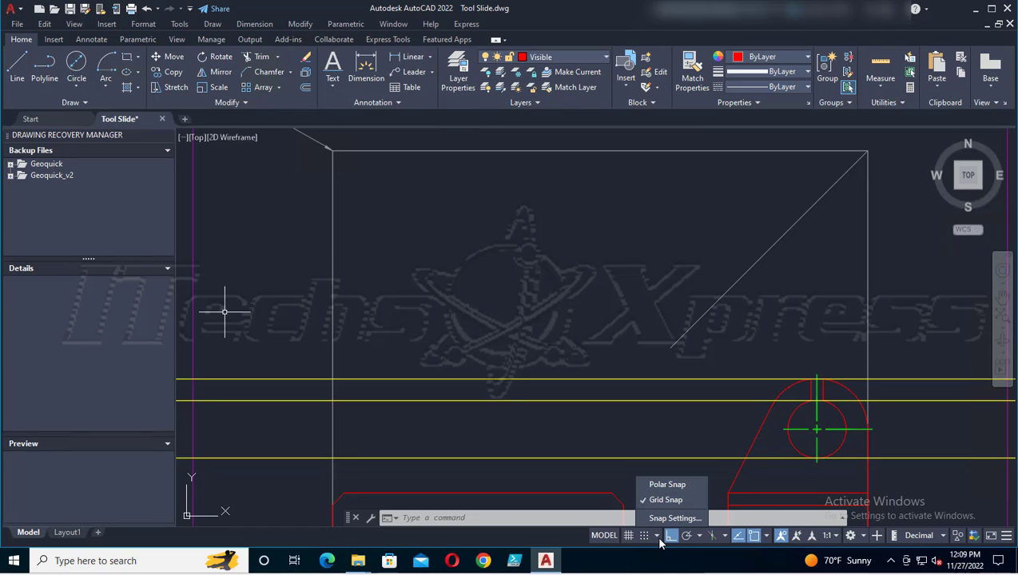
click(662, 517)
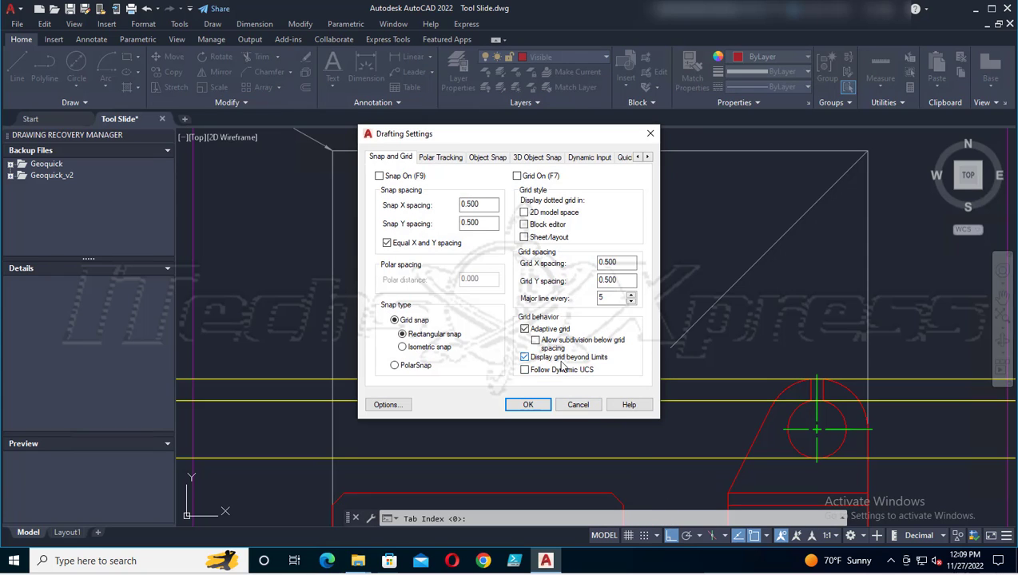
click(415, 176)
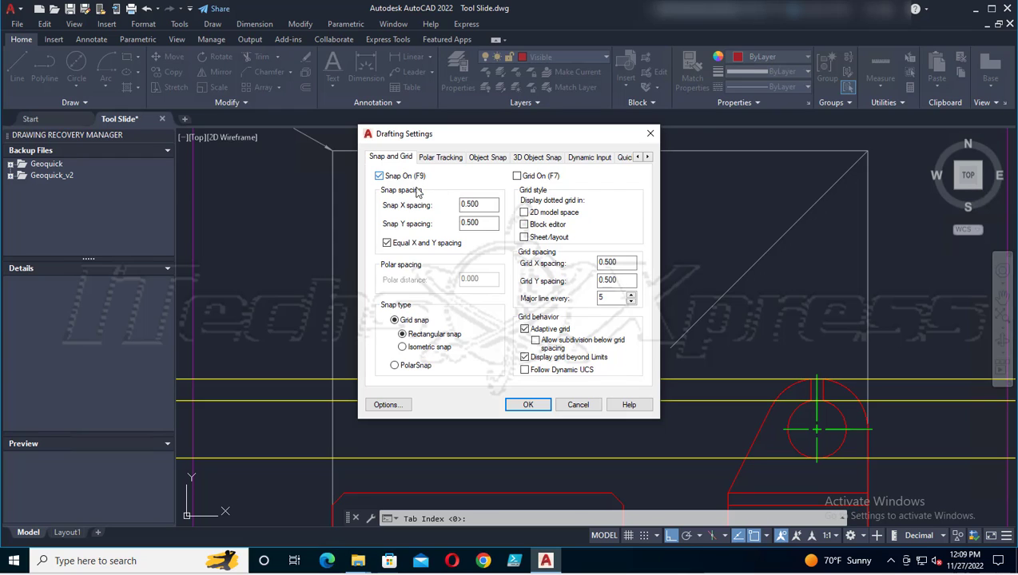
click(527, 404)
Step: Start a vertical line upward from the midpoint of the front view base's top edge, with Snap off and Ortho on
key(l)
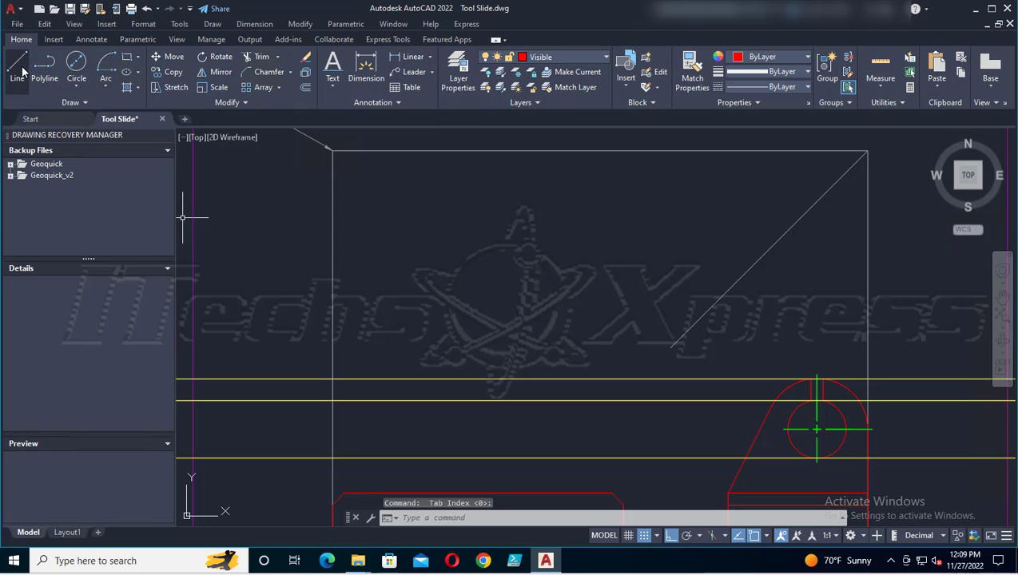
key(Return)
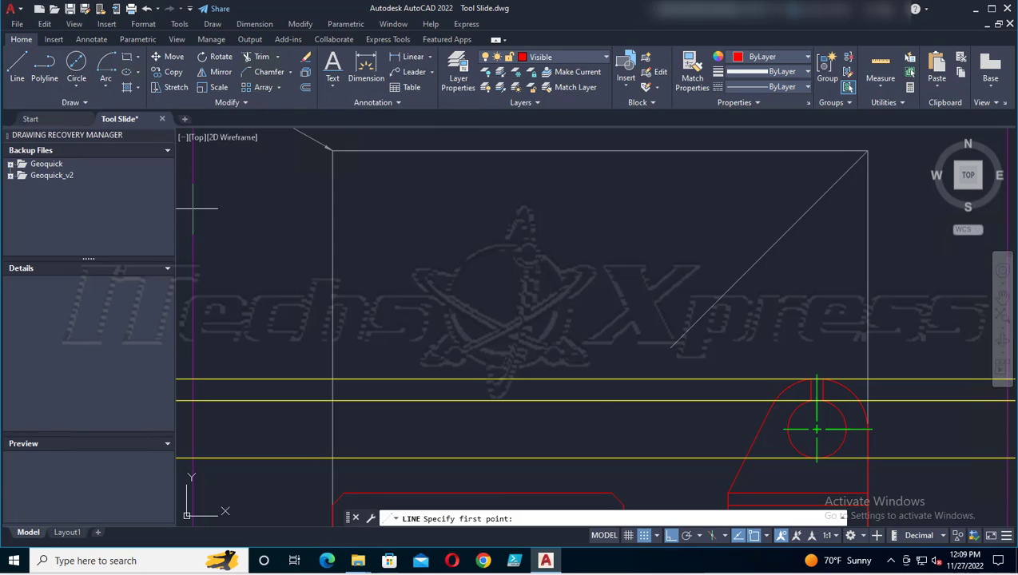
click(478, 494)
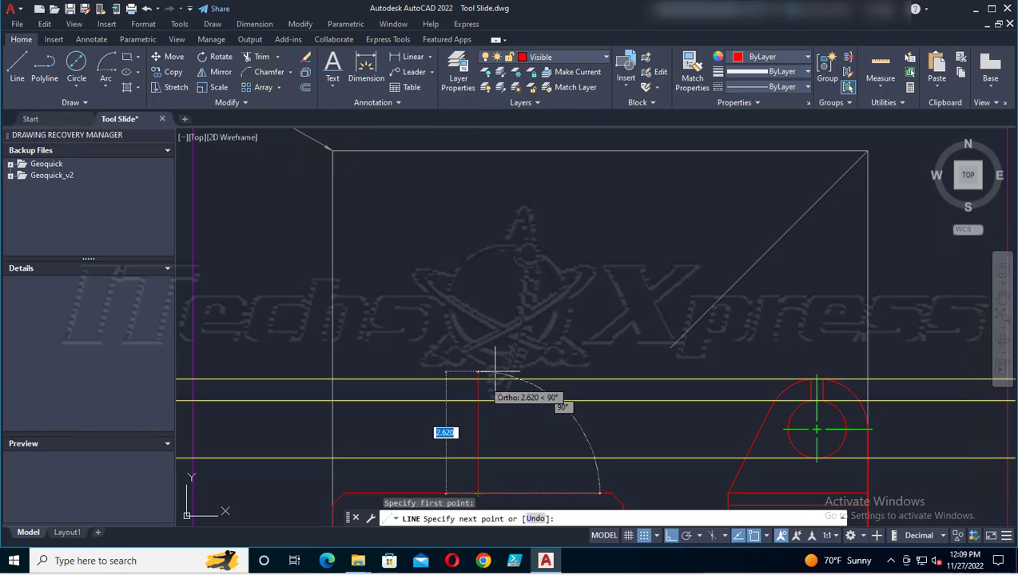
key(F9)
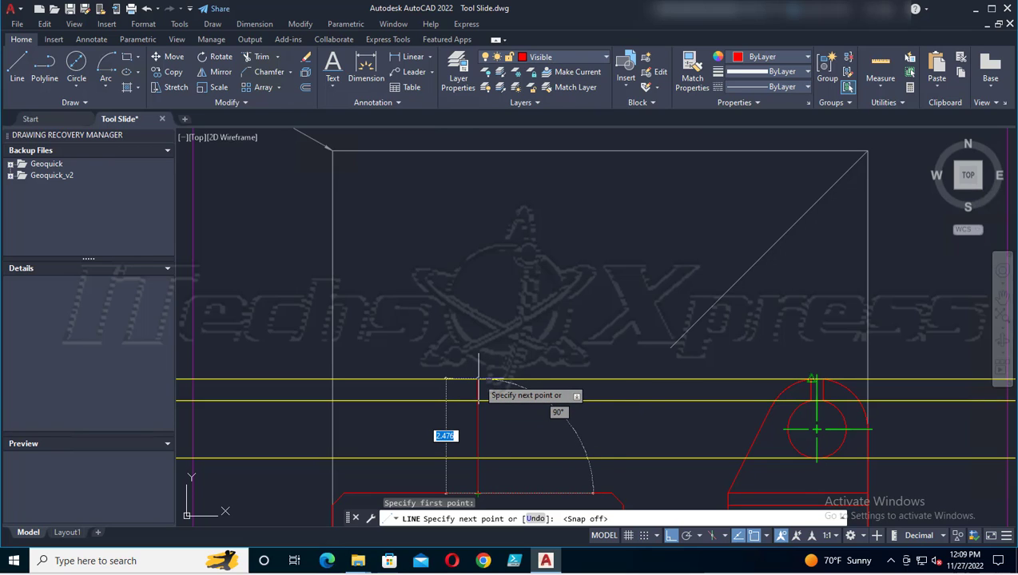
click(672, 537)
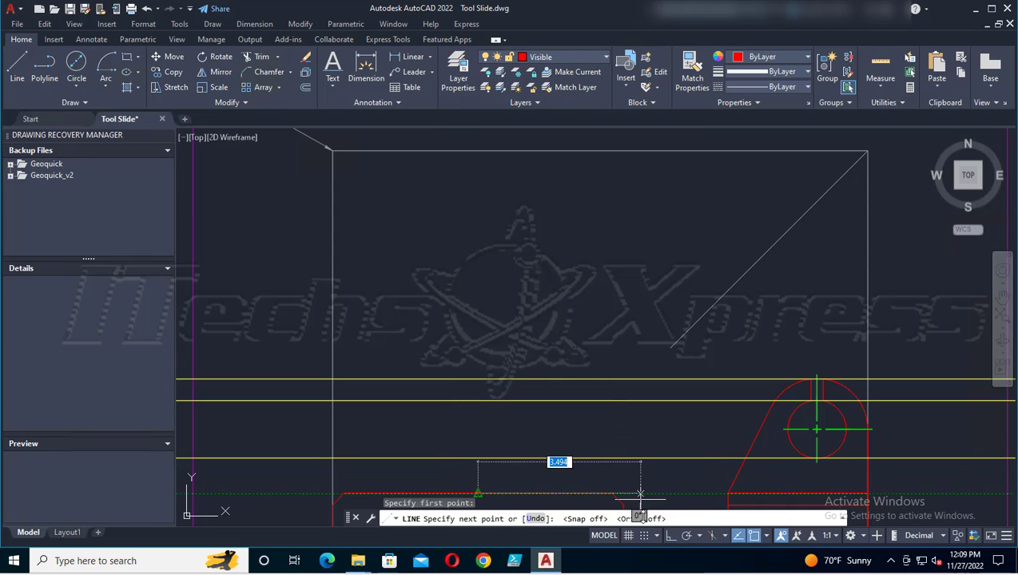
click(670, 538)
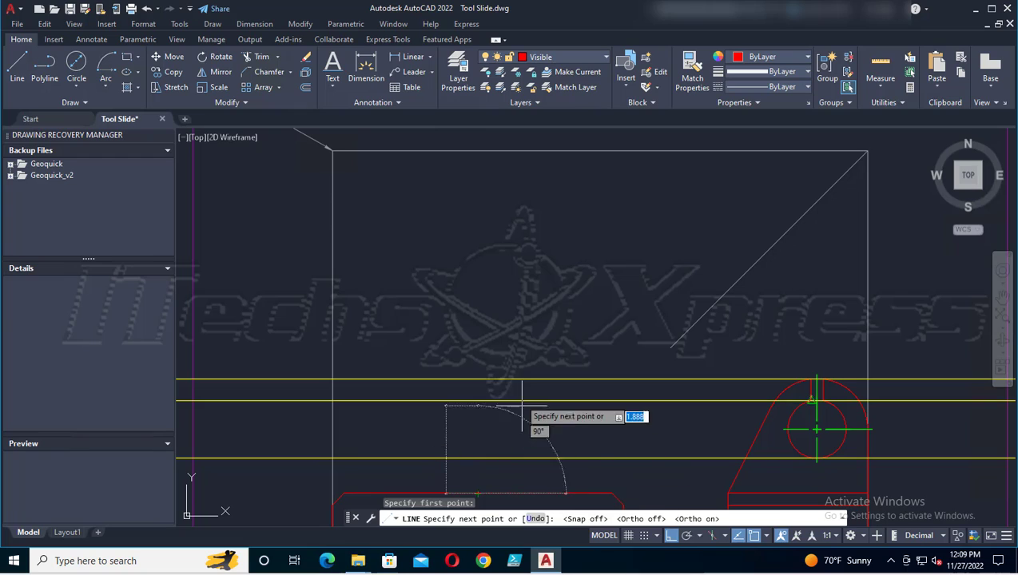
key(Down)
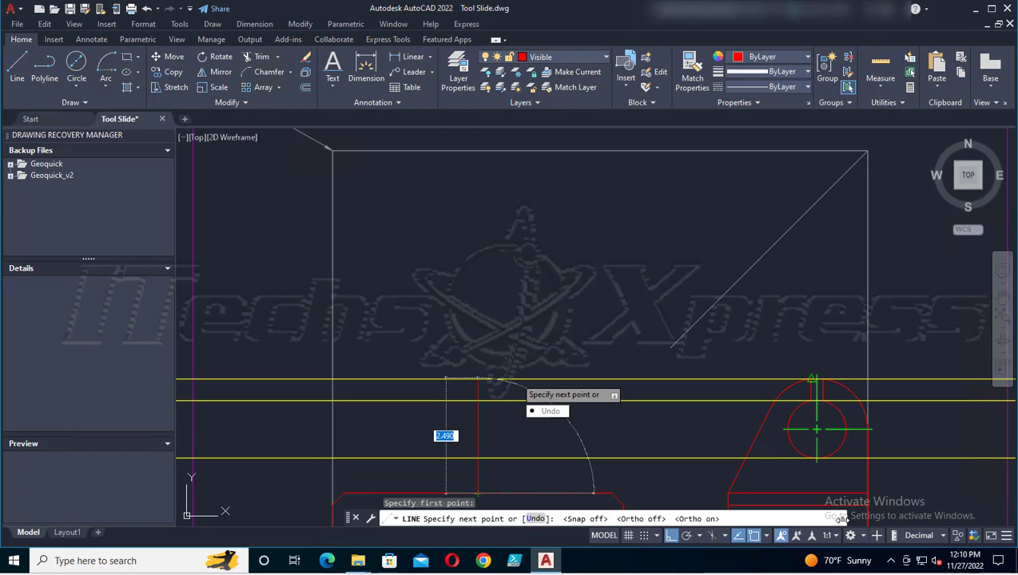
key(F2)
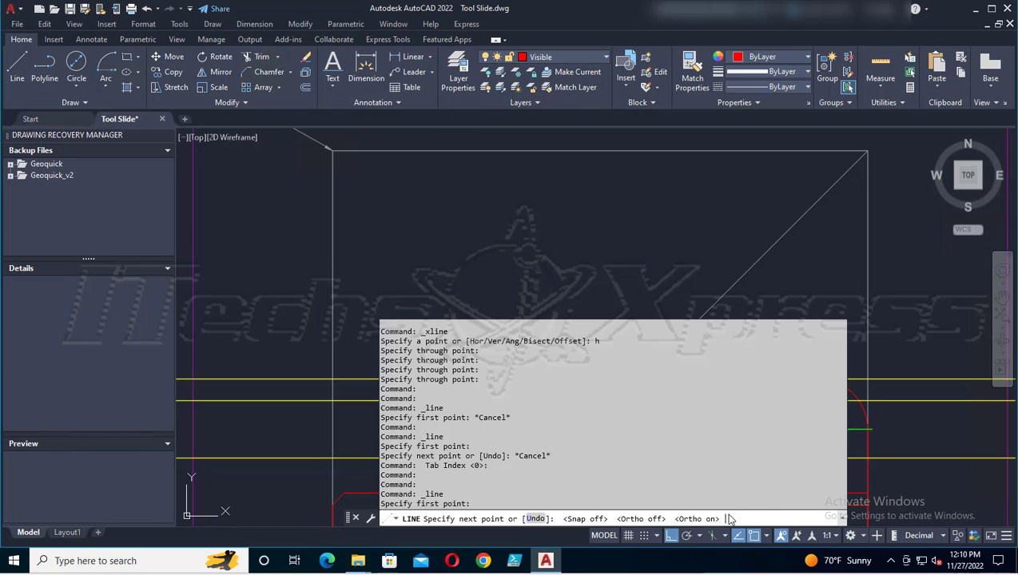
key(F2)
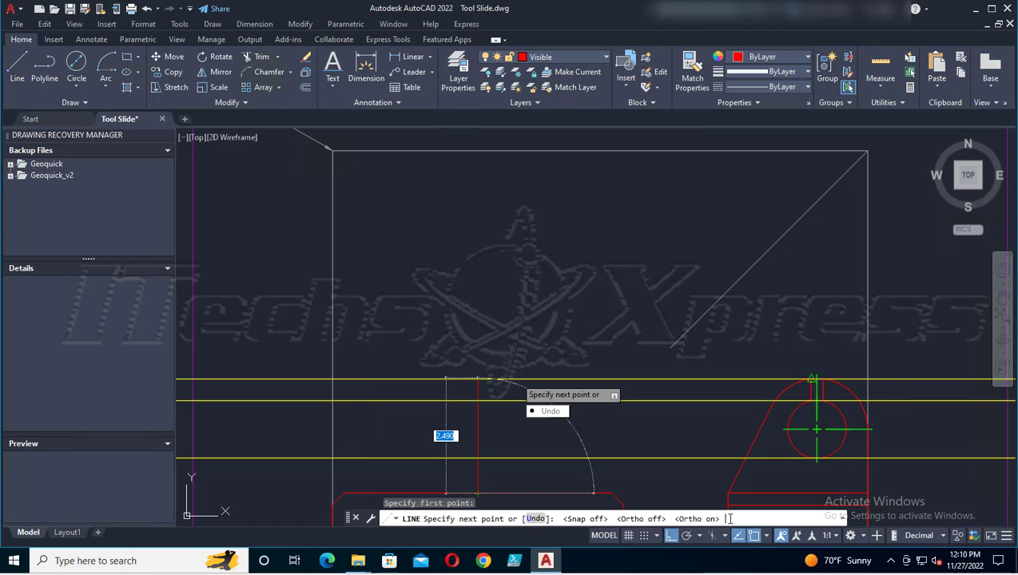
key(BackSpace)
text(ortho)
key(Return)
text(o)
key(BackSpace)
key(Return)
key(Escape)
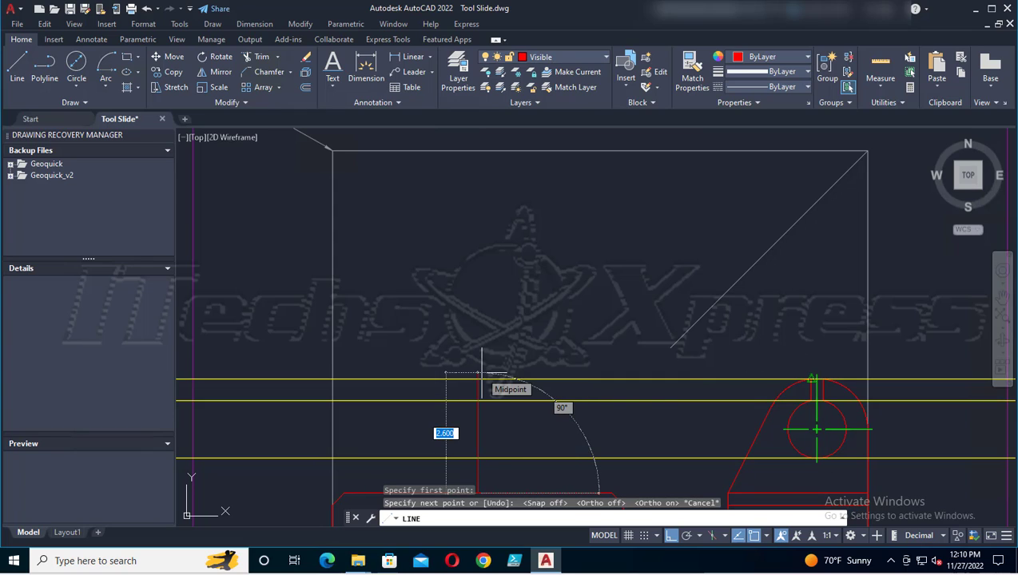
Step: Try Polar Snap as the snap type while drawing the vertical line, and switch back to Grid Snap
click(701, 538)
click(700, 538)
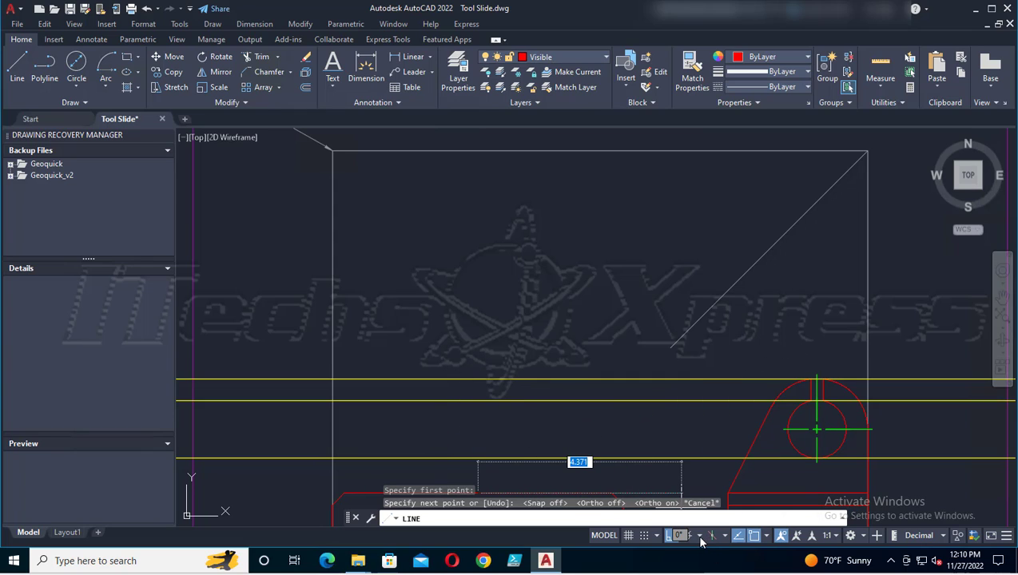
click(656, 536)
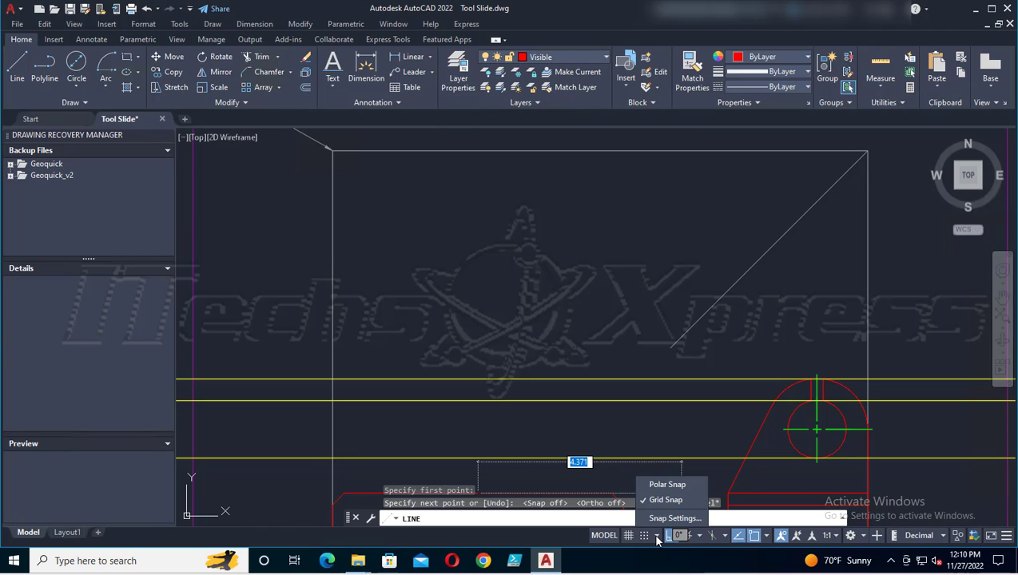
click(654, 484)
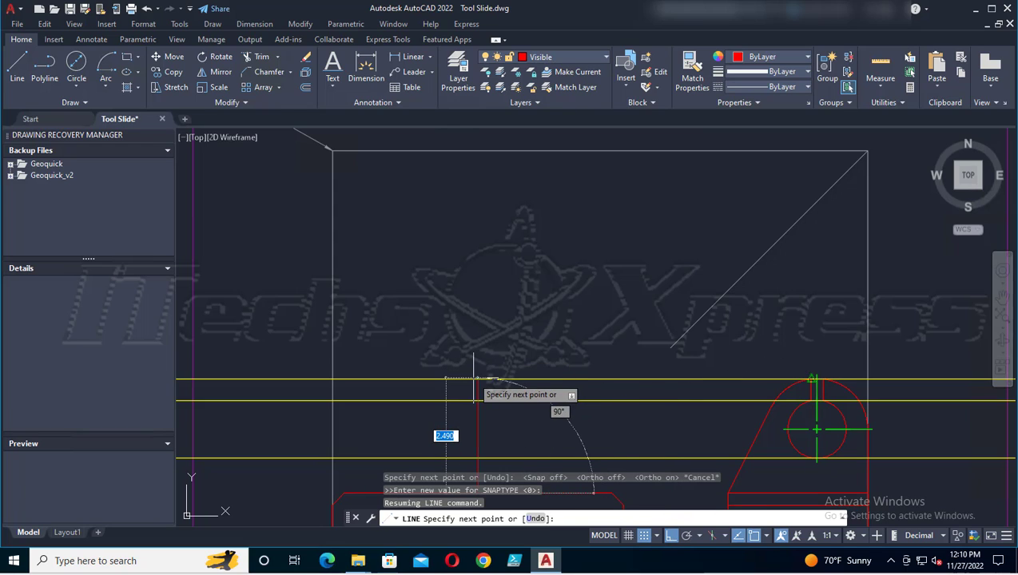
click(656, 535)
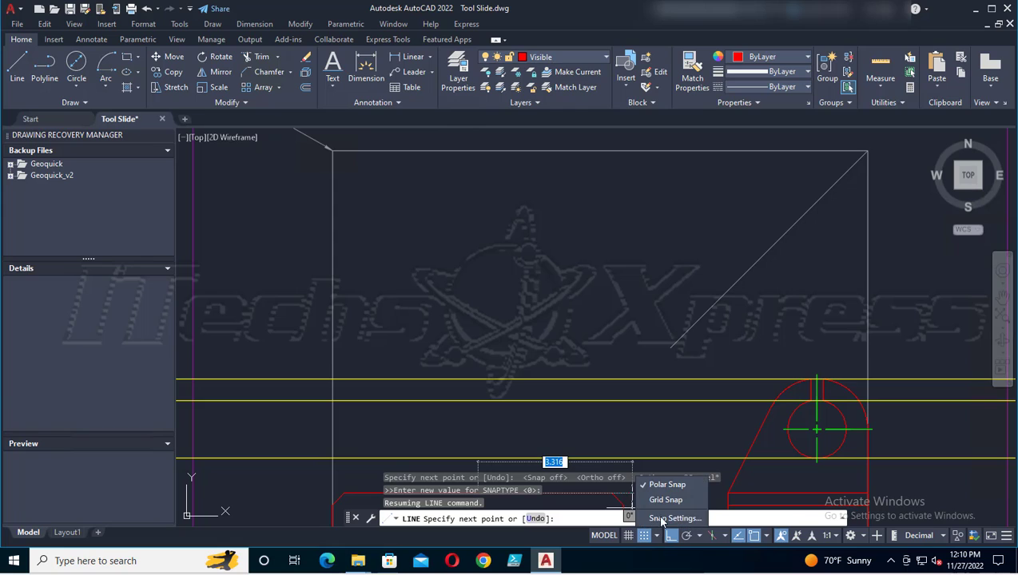
click(662, 498)
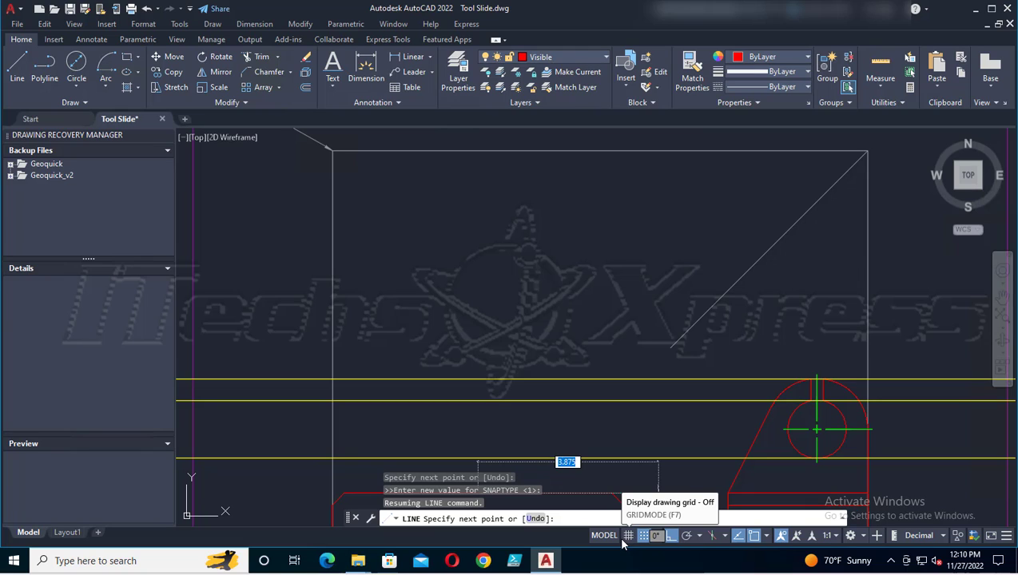
Step: Toggle Object Snap Tracking off and back on, and turn Snap off
click(738, 539)
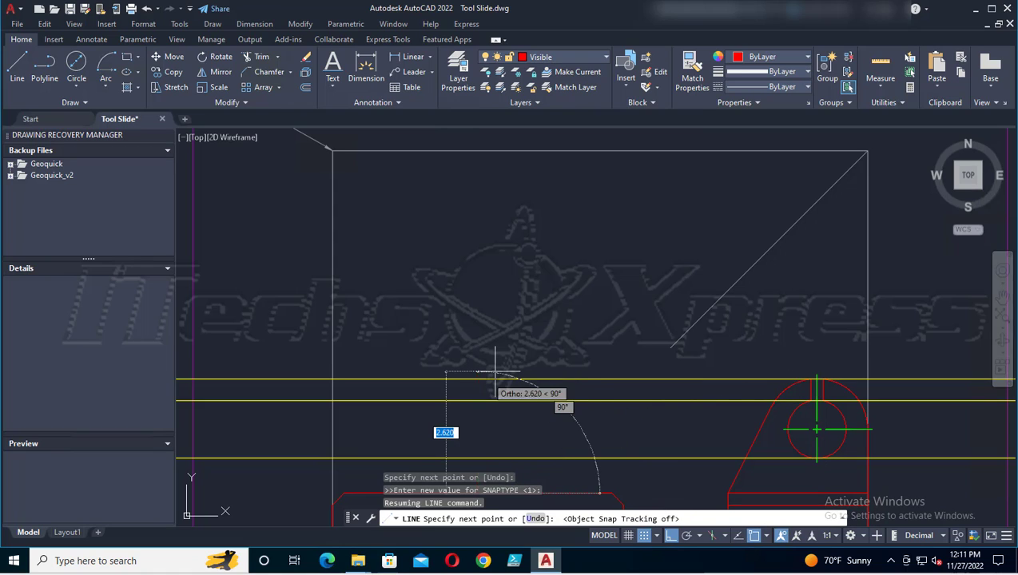
click(737, 535)
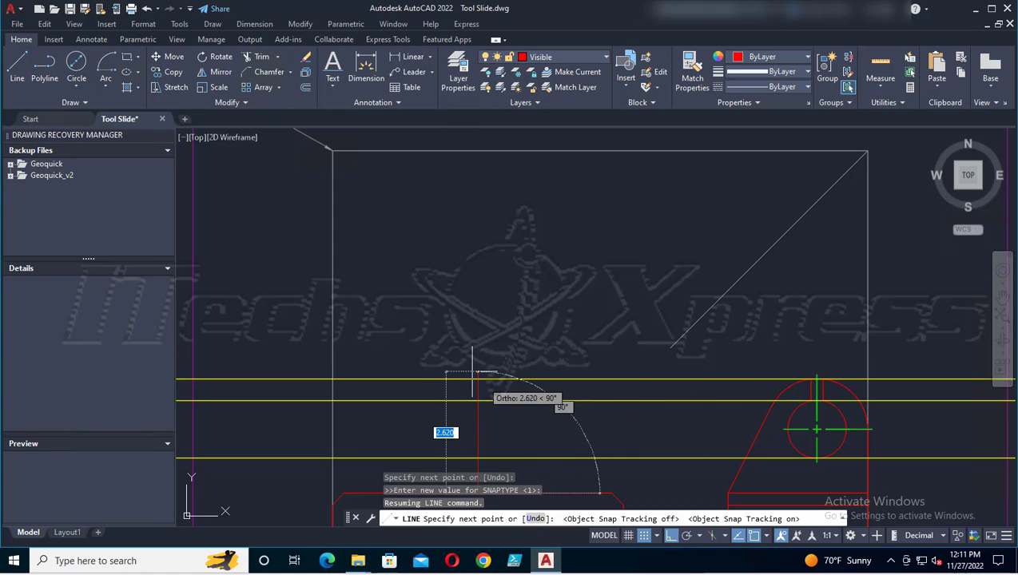
key(F9)
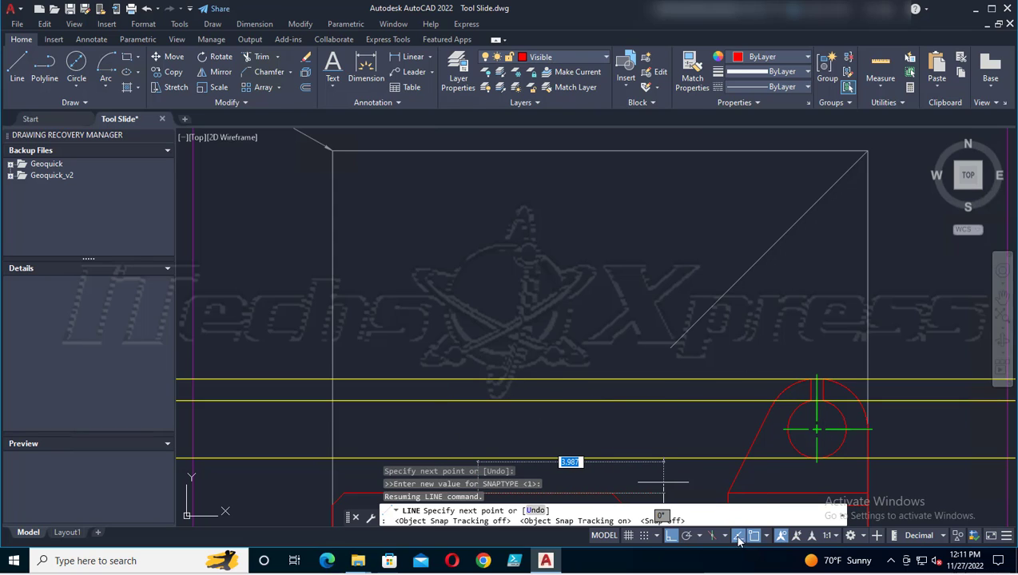
Step: Enable the Perpendicular object snap and end the front view's vertical line perpendicular to the uppermost horizontal construction line
click(765, 540)
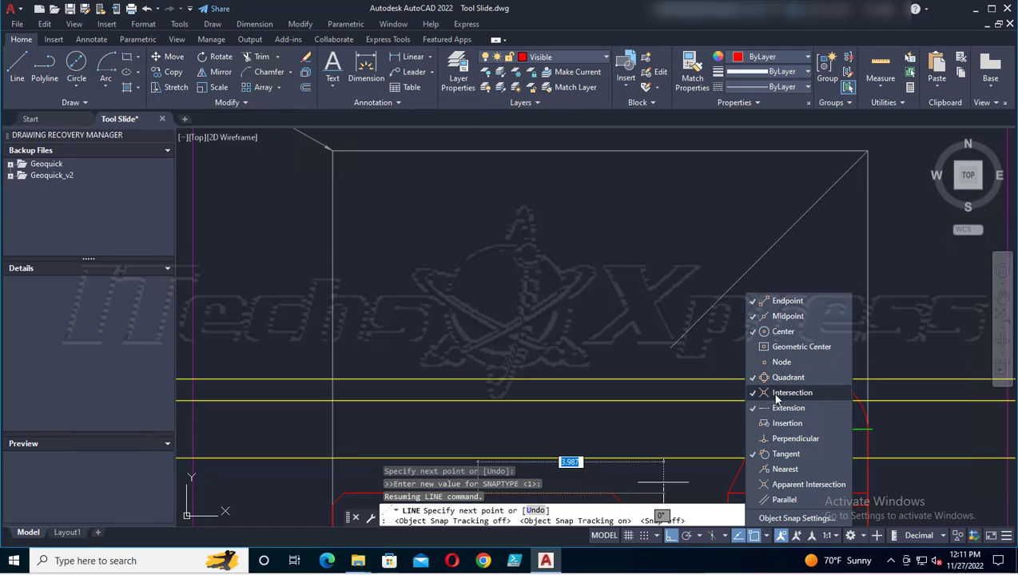
click(773, 437)
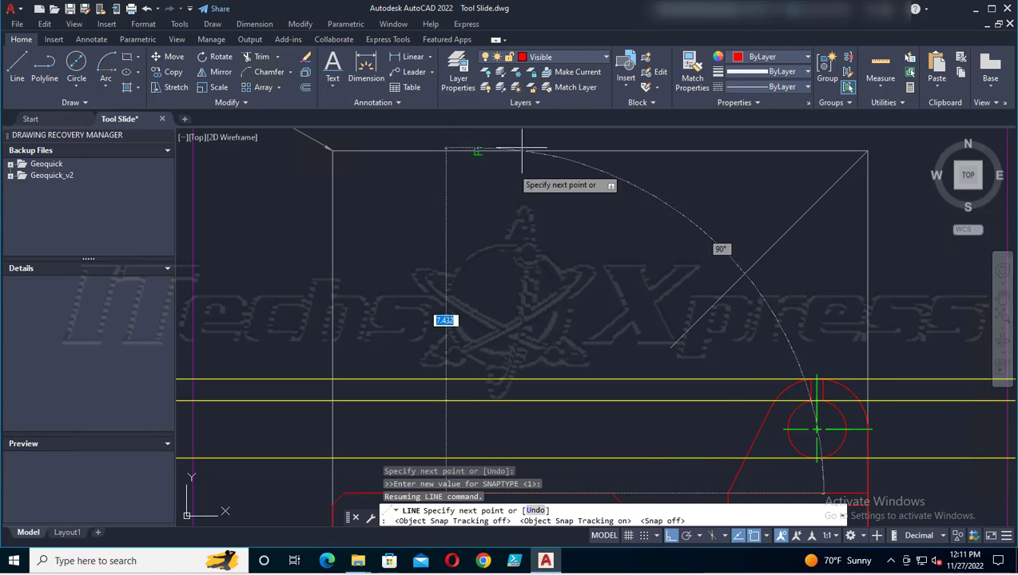
click(478, 379)
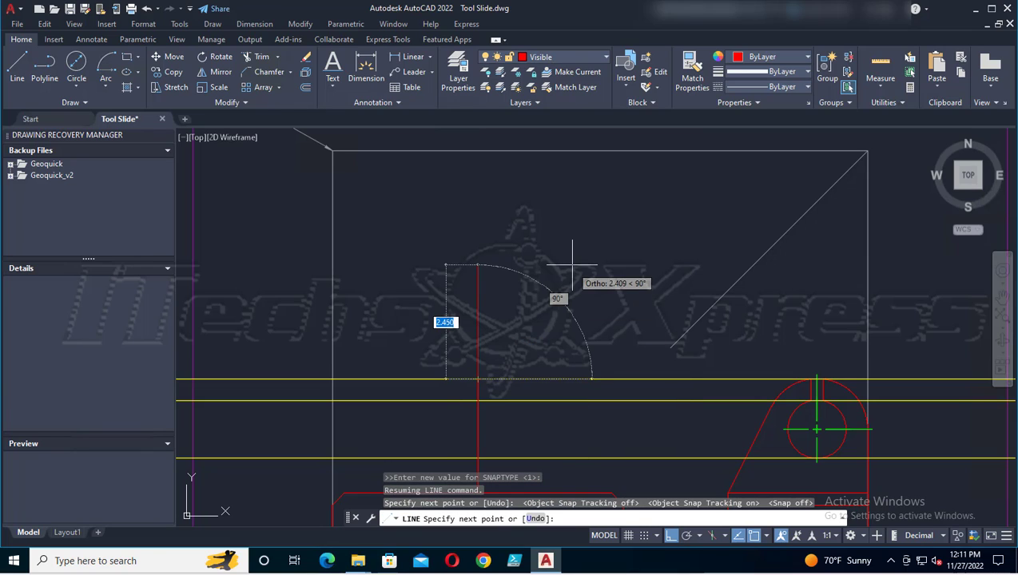
key(Escape)
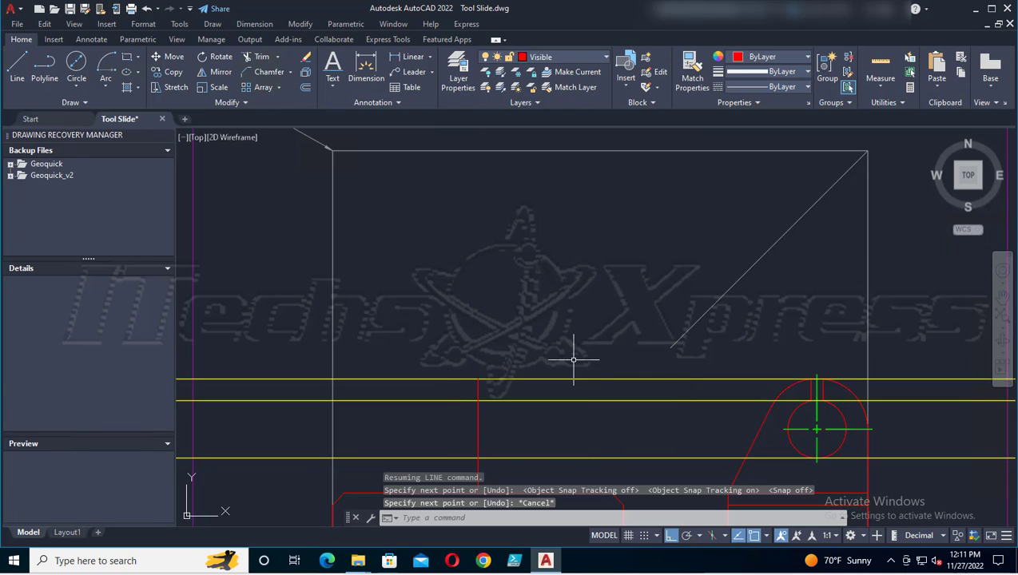
Step: Offset the front view's vertical centre line 1.125 to both sides, and save the drawing
middle_drag(574, 373, 550, 296)
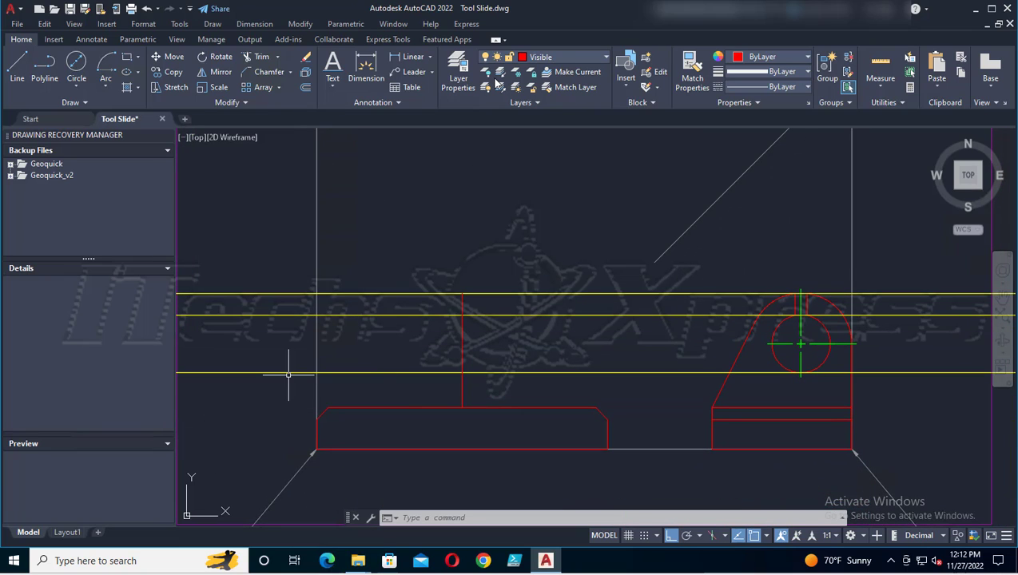
click(450, 106)
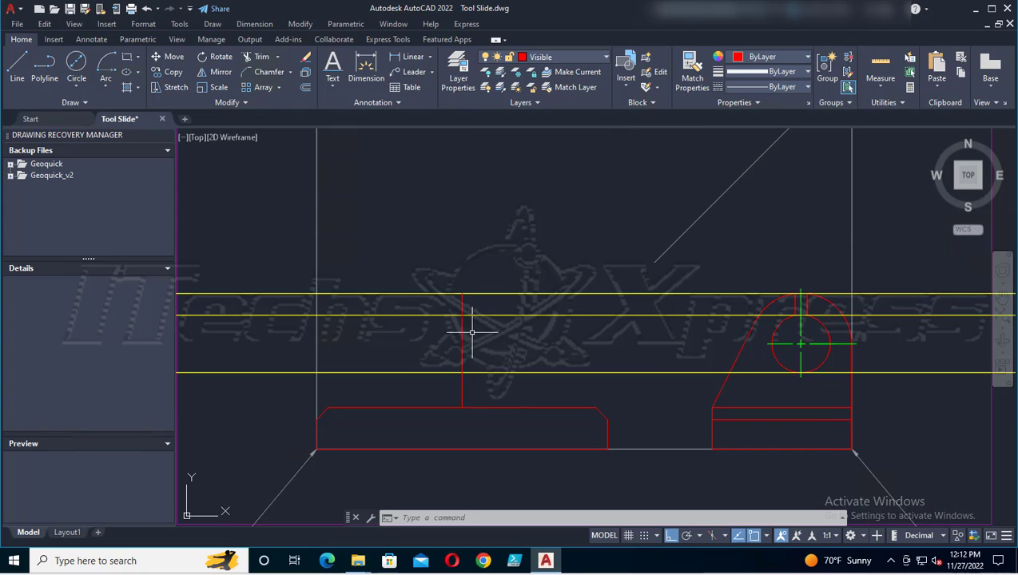
click(304, 89)
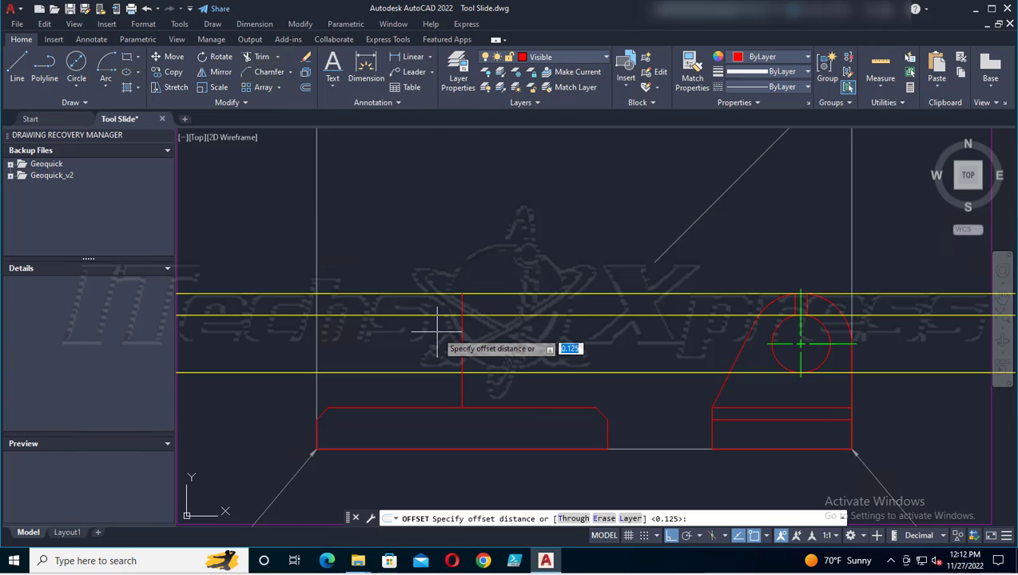
text(1.12)
key(Return)
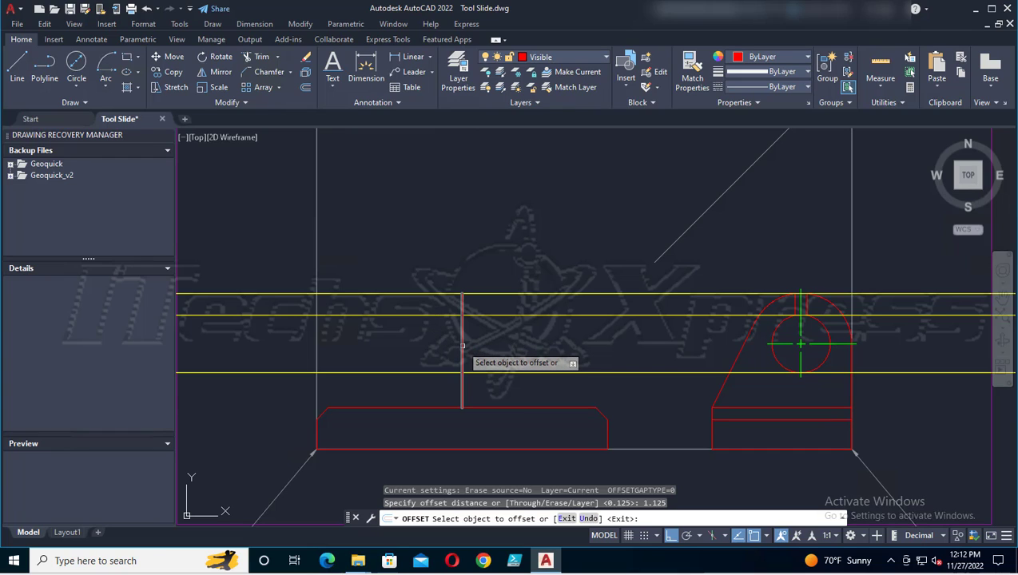
click(462, 345)
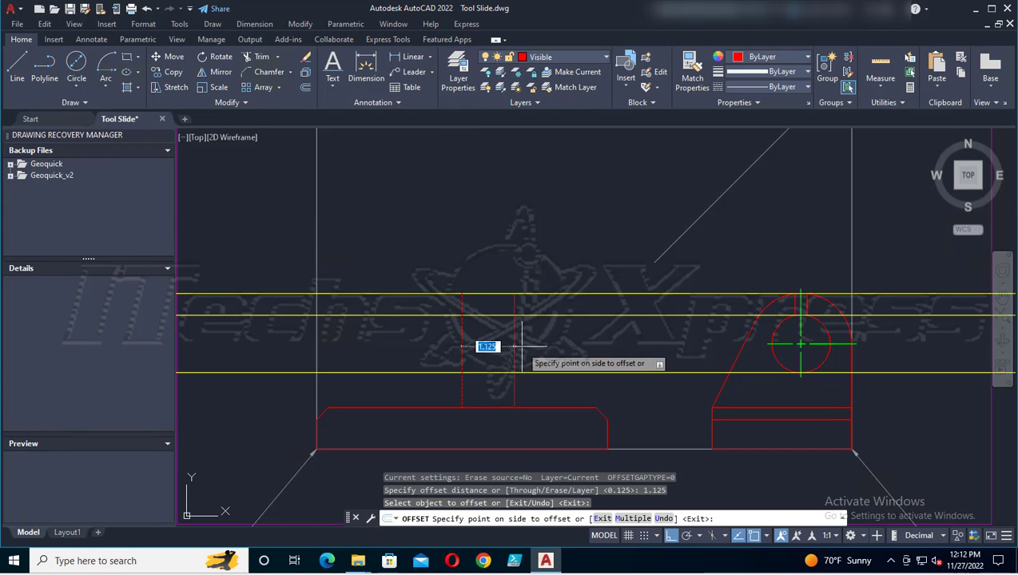
click(542, 345)
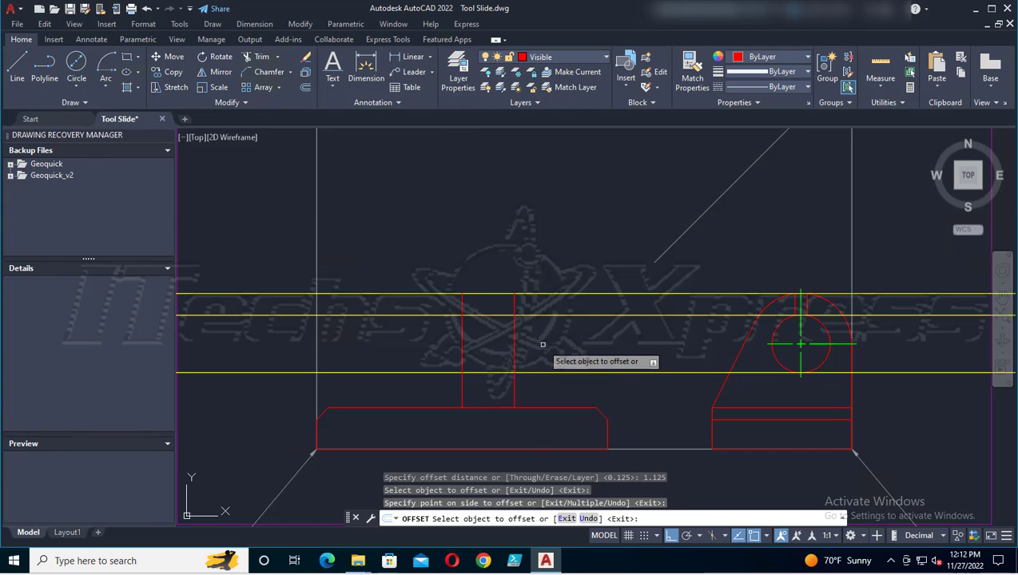
click(463, 348)
click(407, 350)
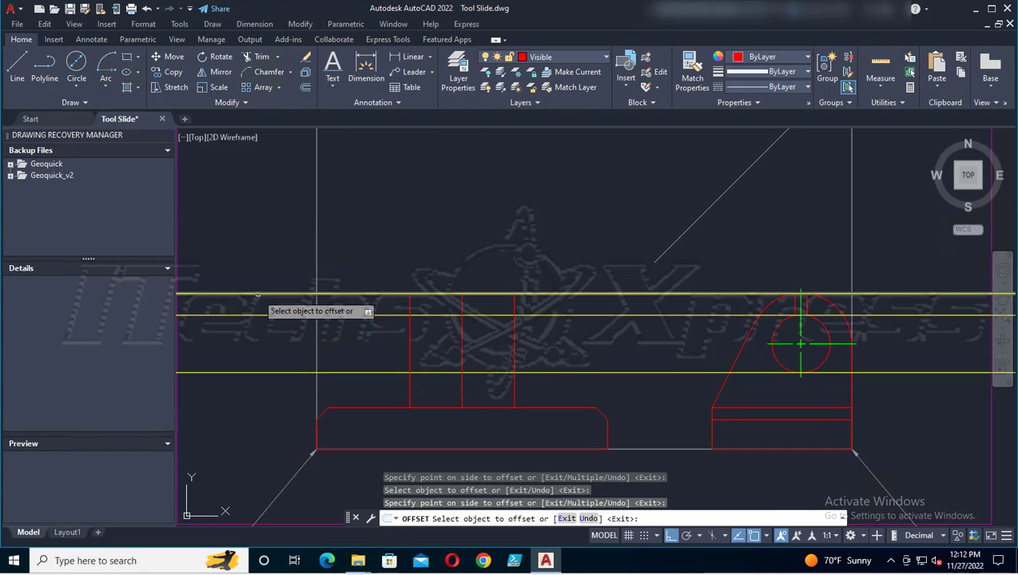
key(Escape)
key(ctrl+s)
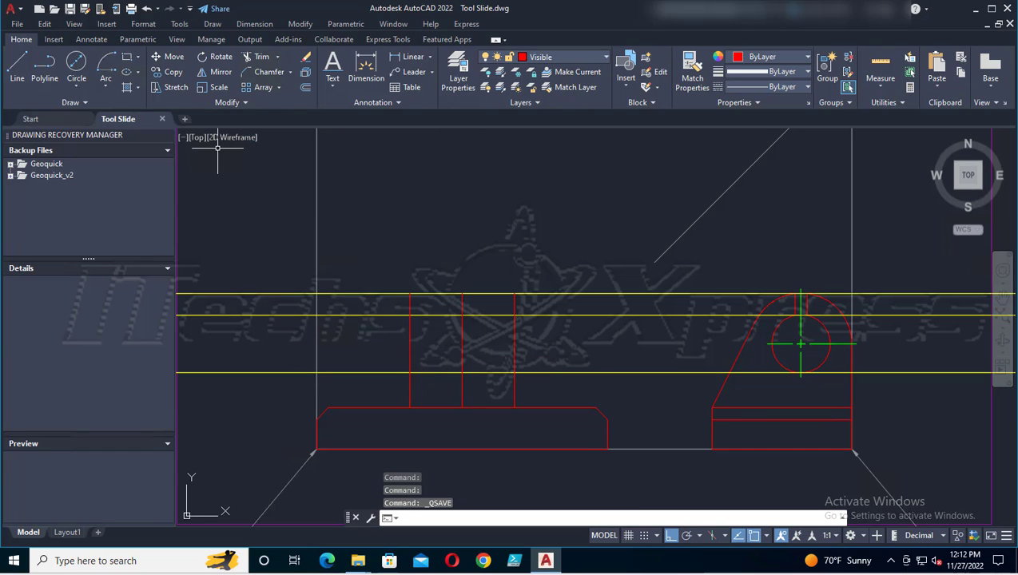
Step: Erase the middle vertical line between the two offset lines of the front view's upright, and save the drawing
click(453, 346)
click(465, 342)
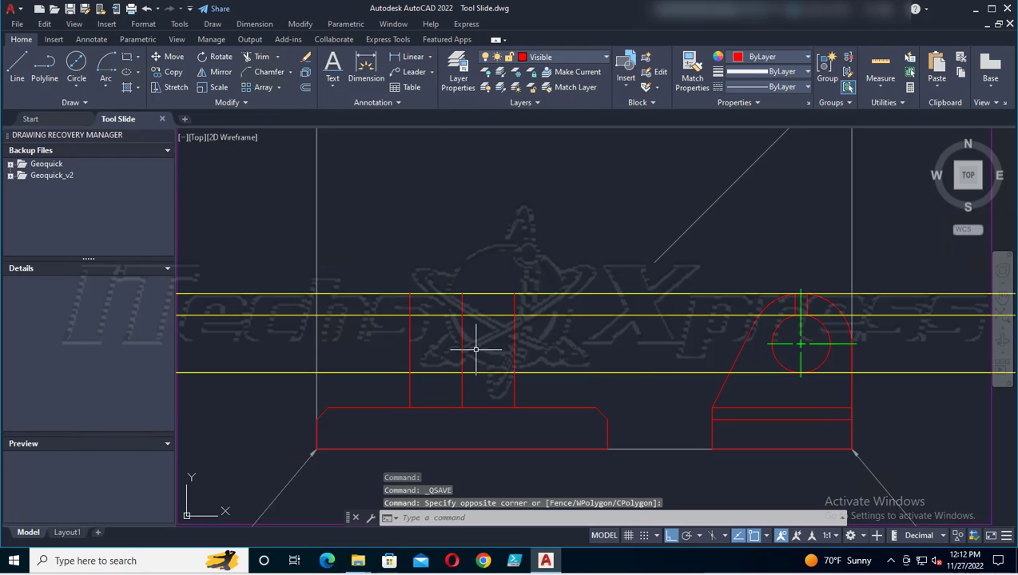
key(Escape)
key(Escape)
key(Escape)
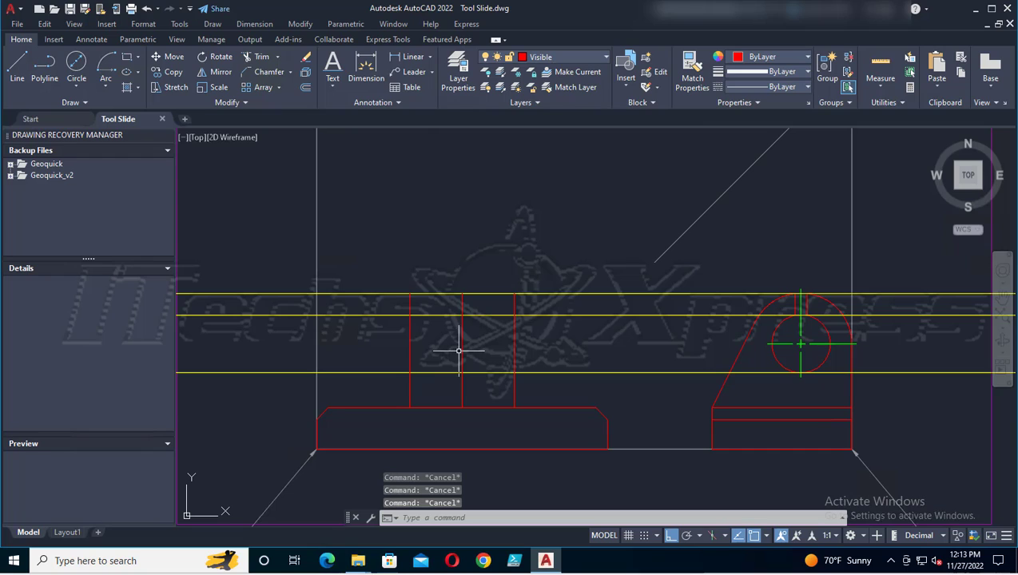
click(461, 350)
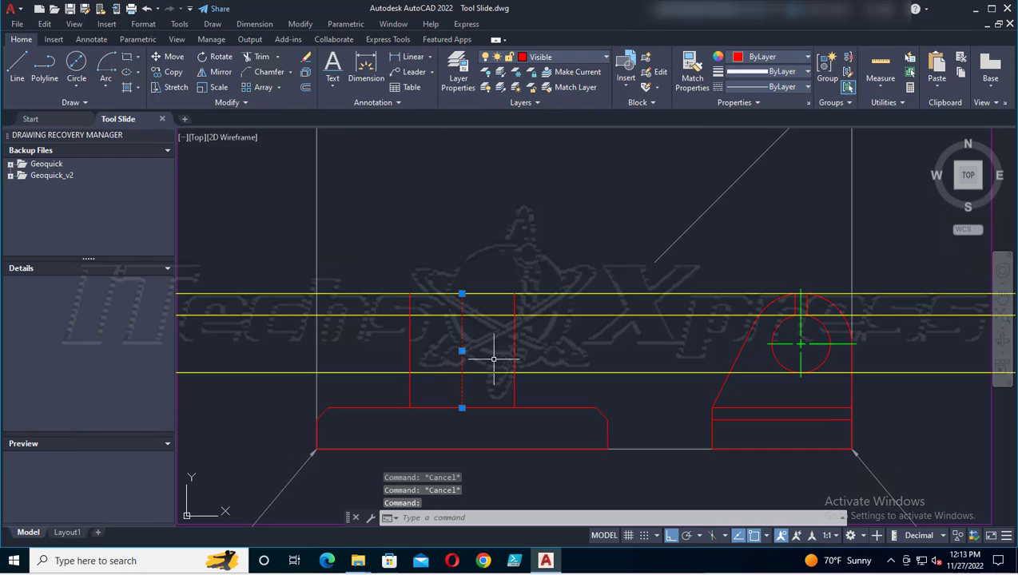
key(Delete)
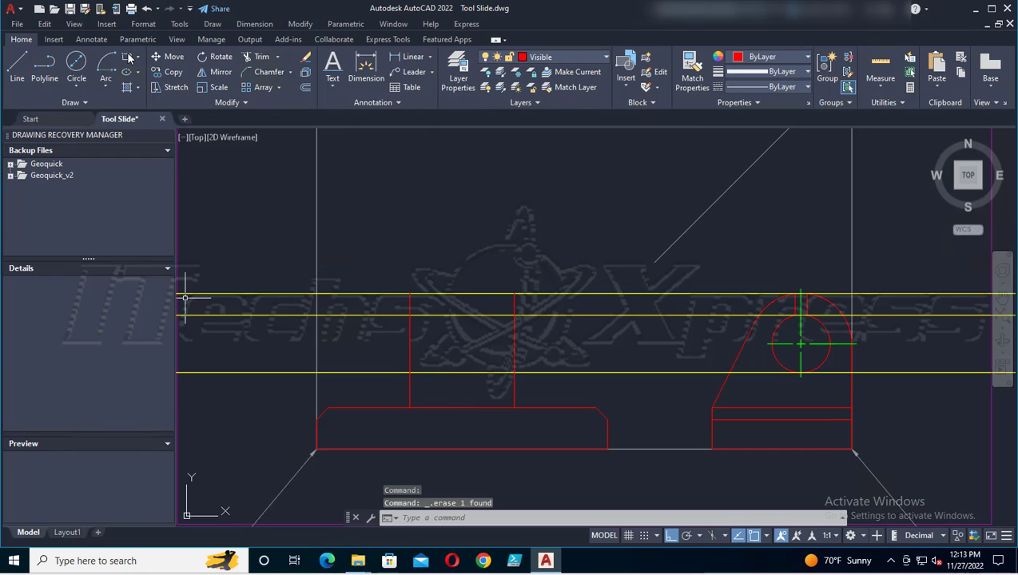
click(70, 8)
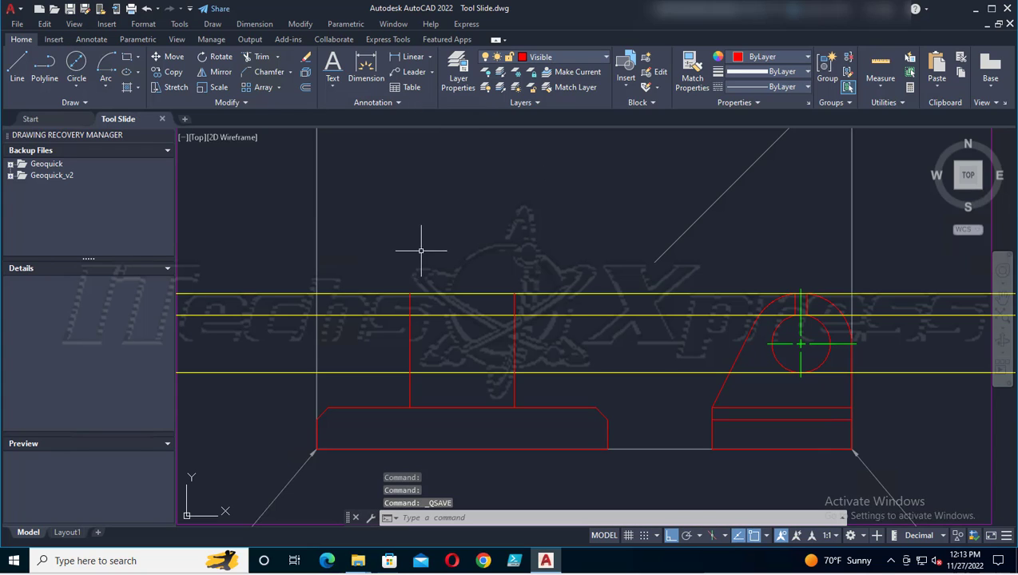
Step: Start a new line for the front view's upright
click(17, 68)
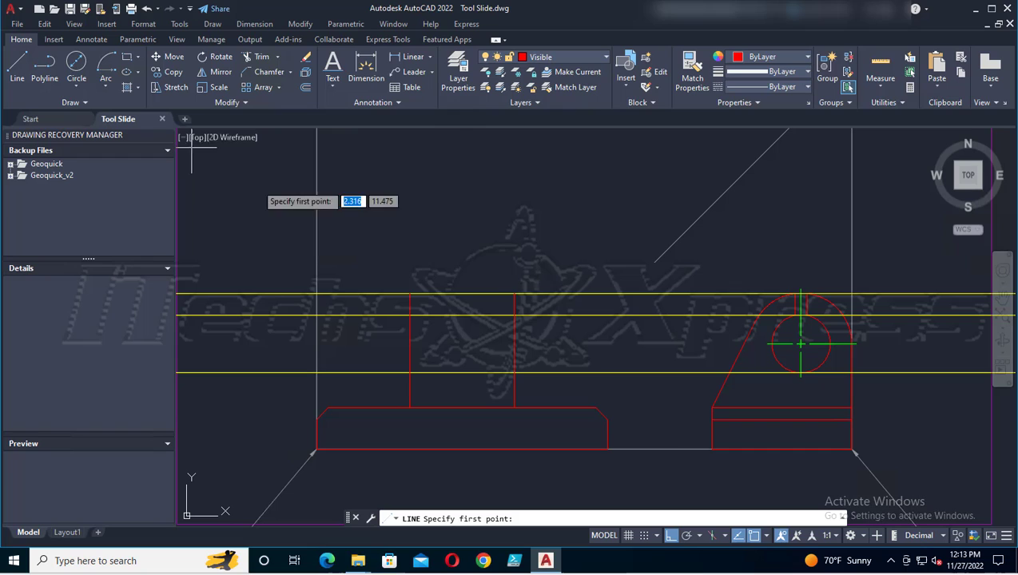
Step: Draw the 2.25 horizontal top edge joining the front view block's two vertical edges, and save the drawing
click(409, 294)
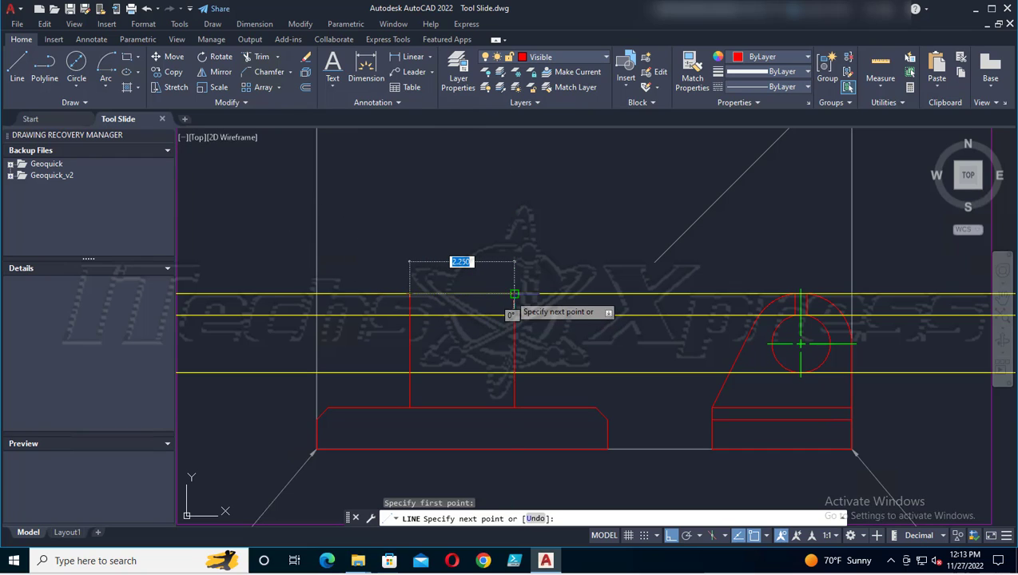
click(514, 316)
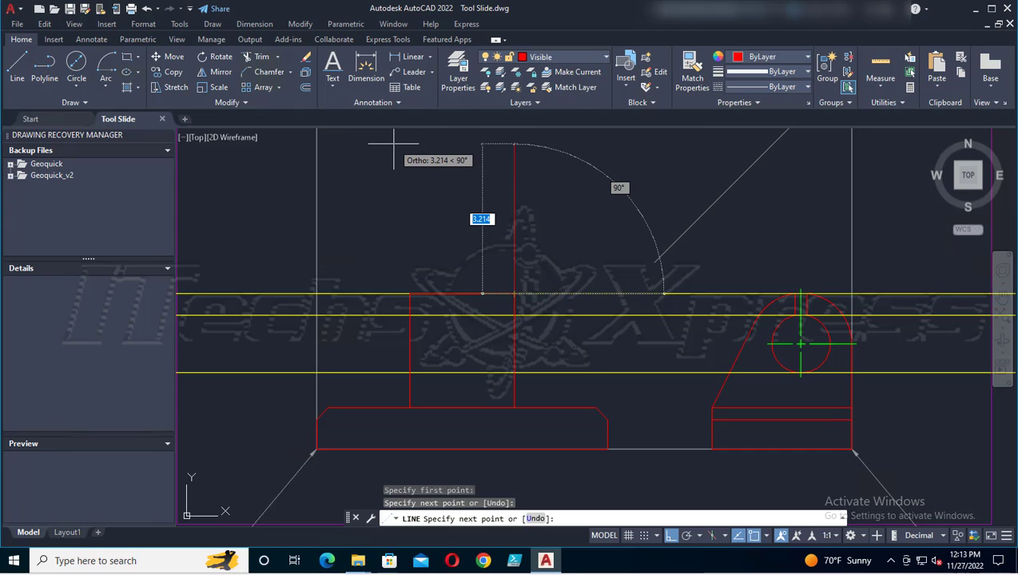
key(Escape)
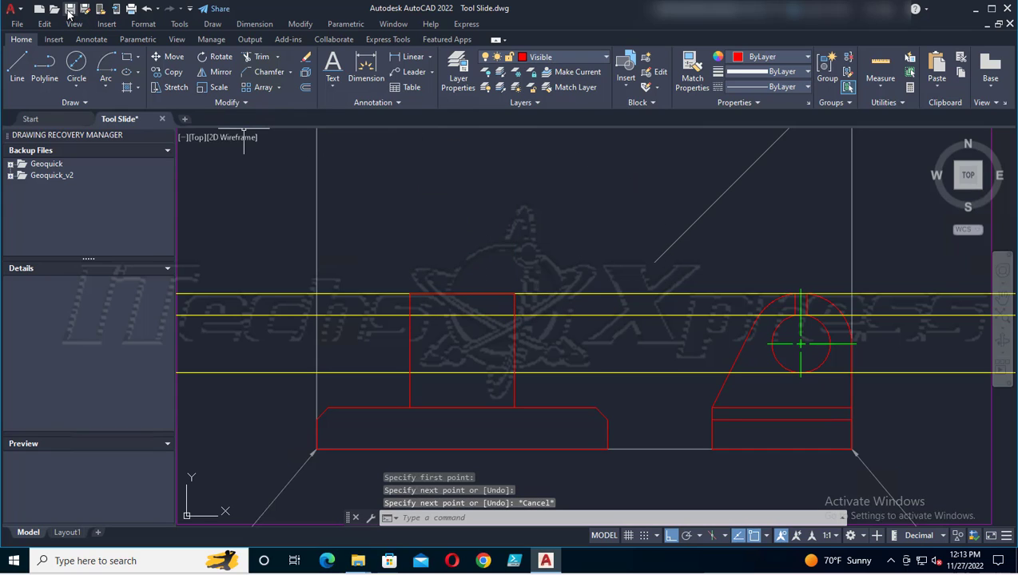
click(70, 9)
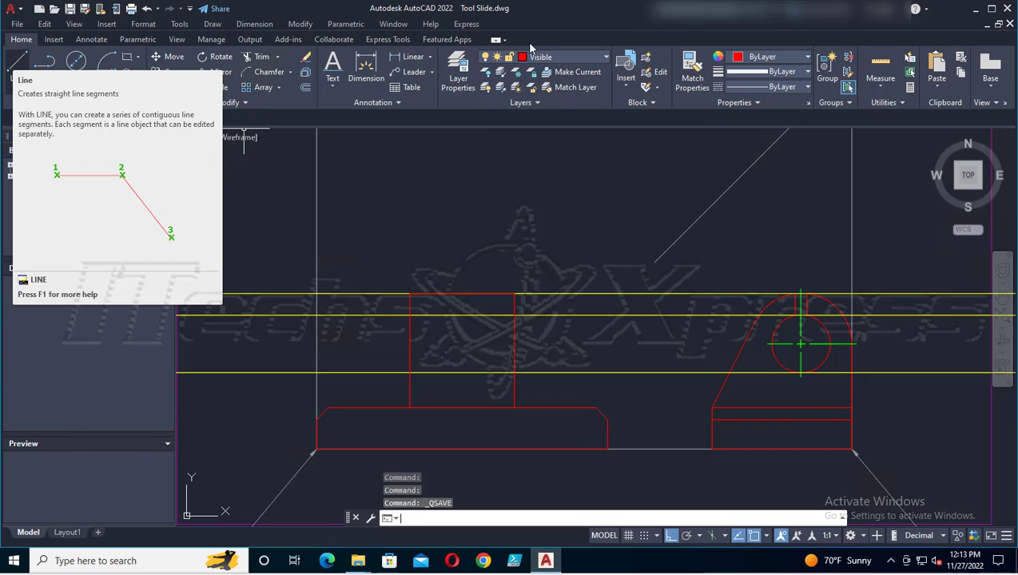
Step: On the Hidden layer, draw the hole's upper hidden line across the front view block along the middle construction line, and save
click(605, 59)
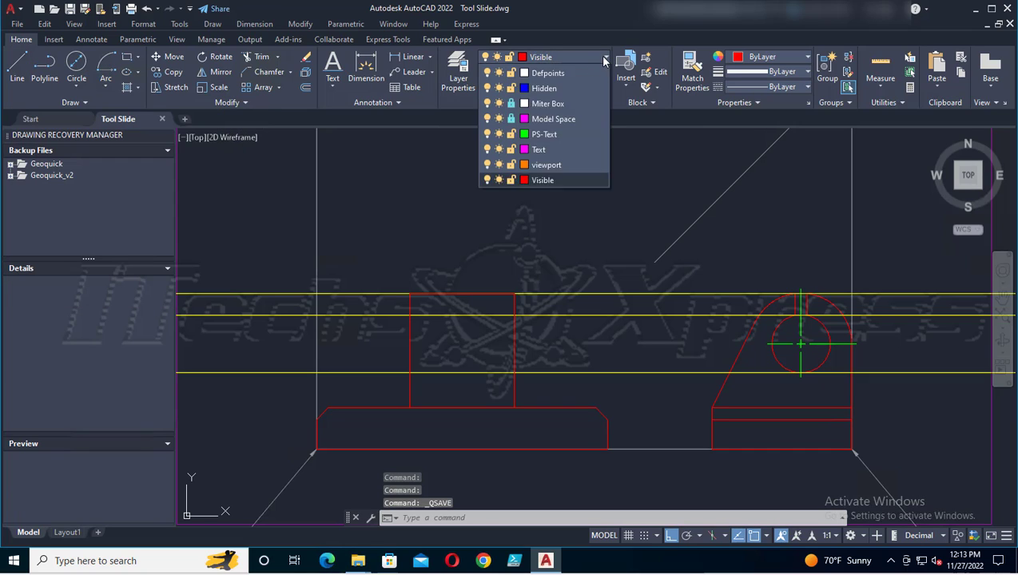
click(543, 150)
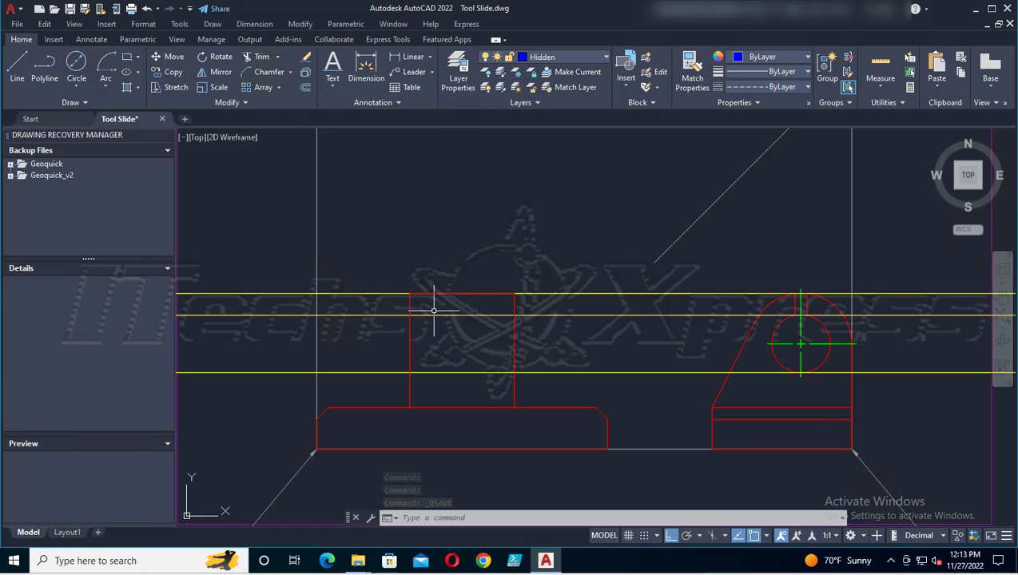
click(24, 70)
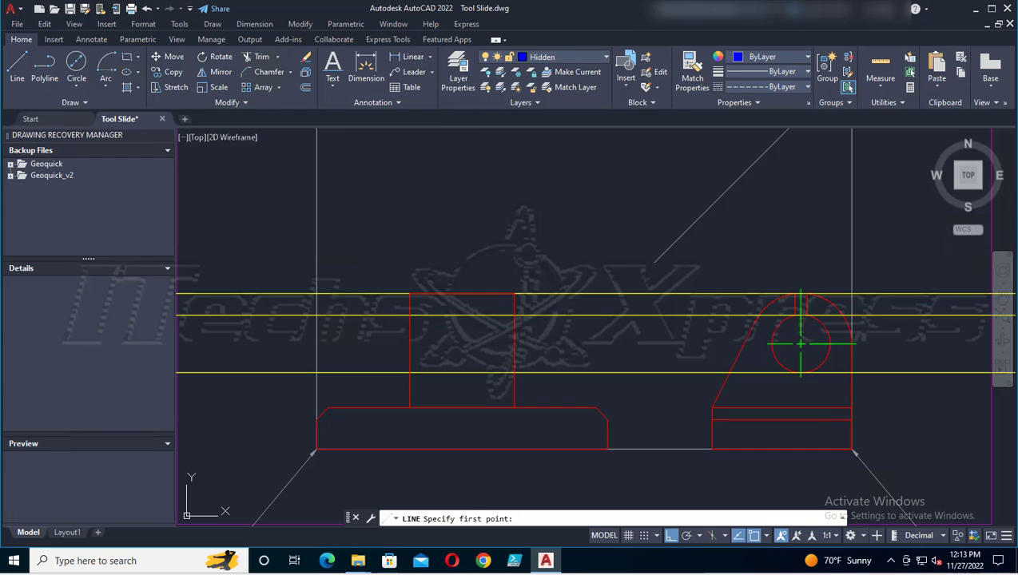
click(409, 316)
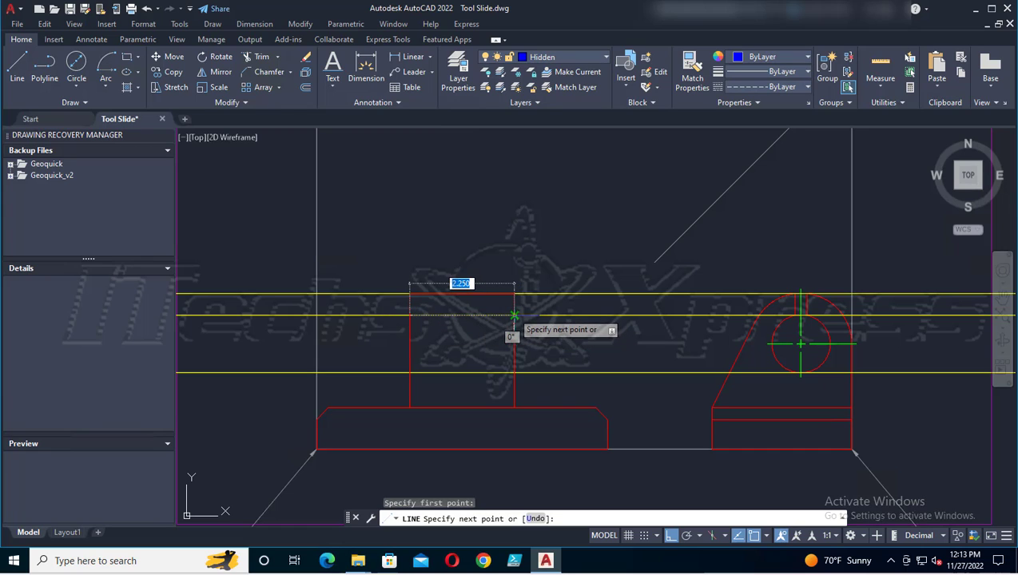
text(1.6)
key(Return)
key(Escape)
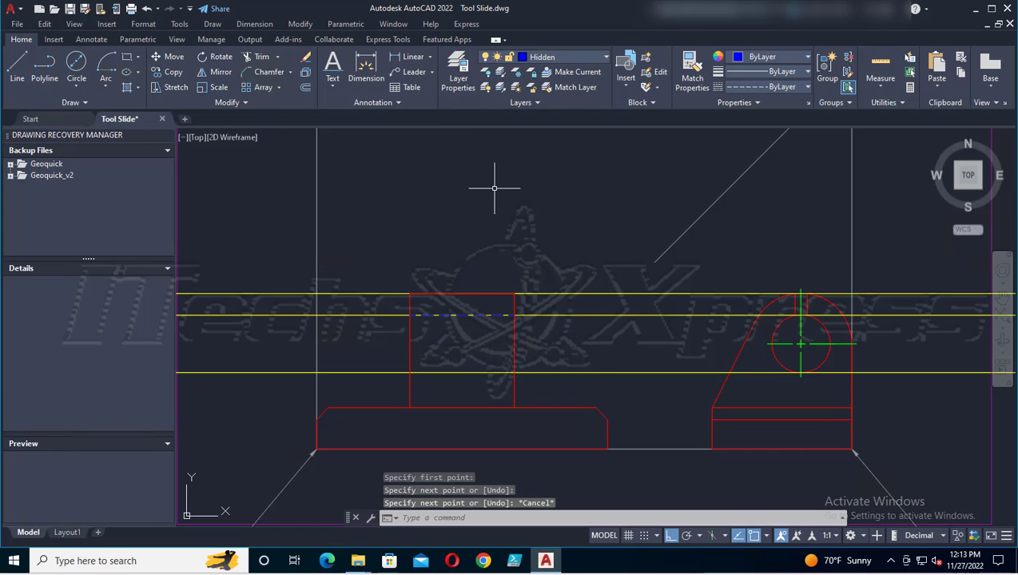
click(70, 9)
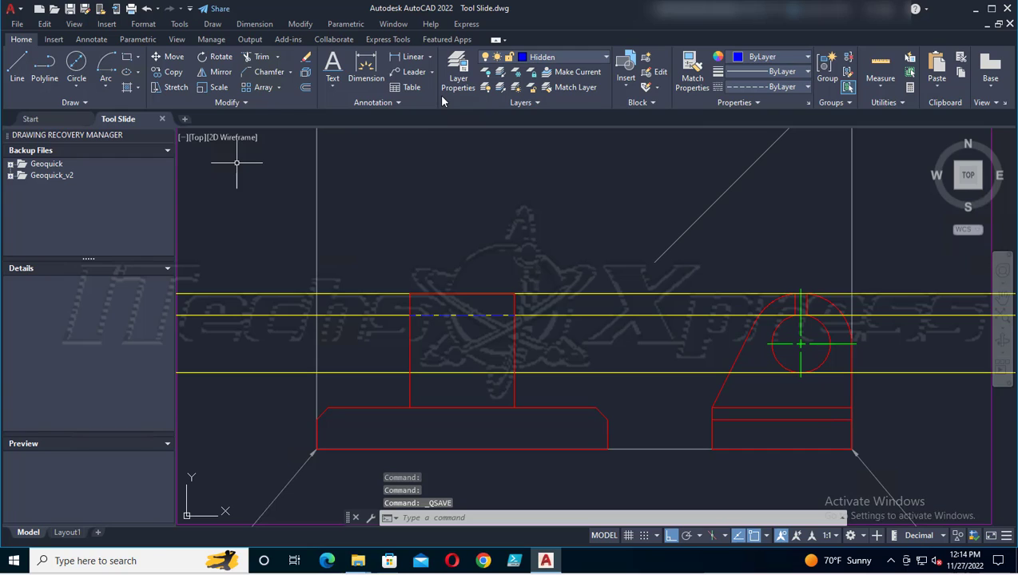
key(Return)
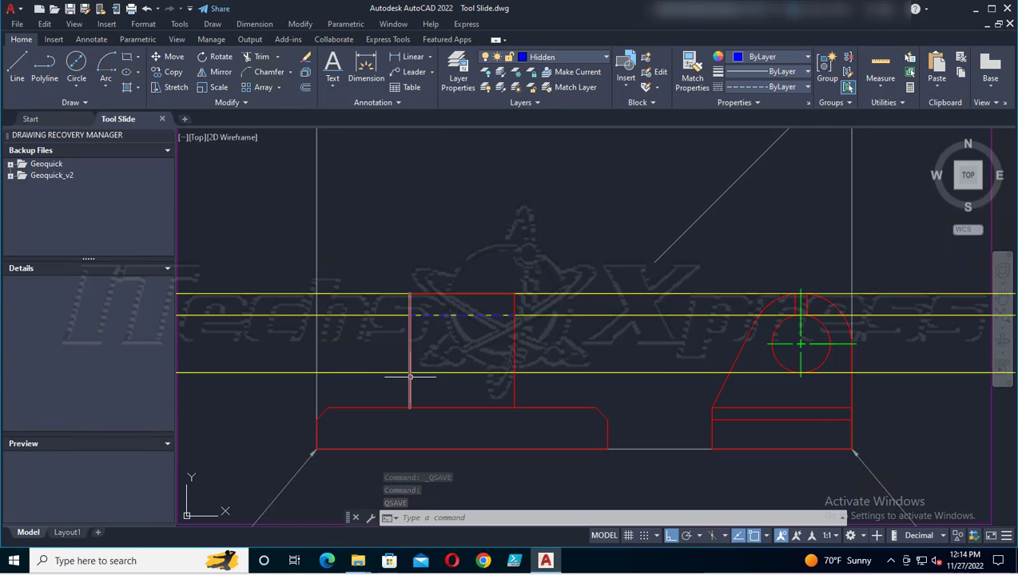
Step: Draw the hole's lower hidden line across the front view block along the lowest construction line, and save the drawing
click(16, 67)
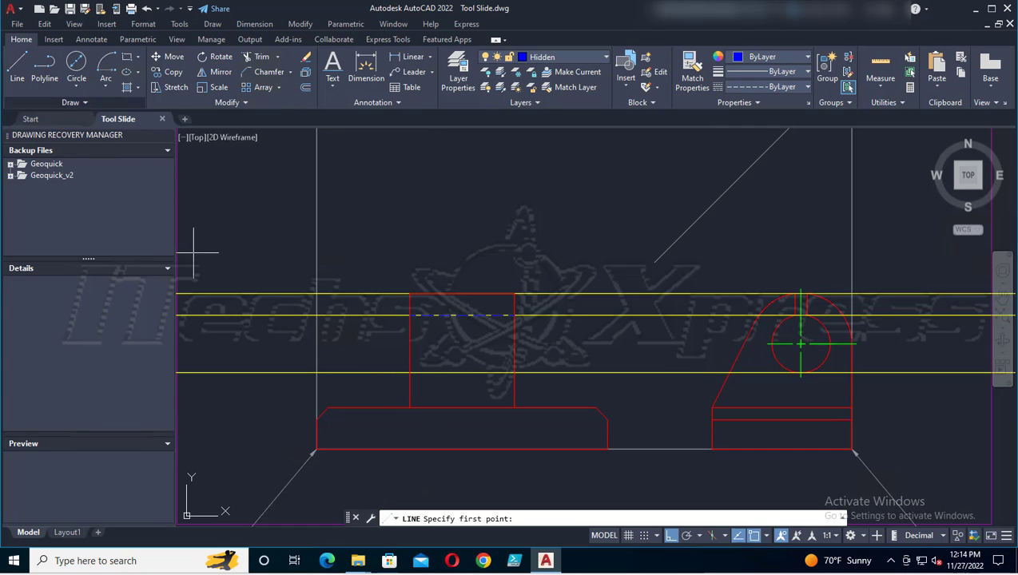
click(410, 372)
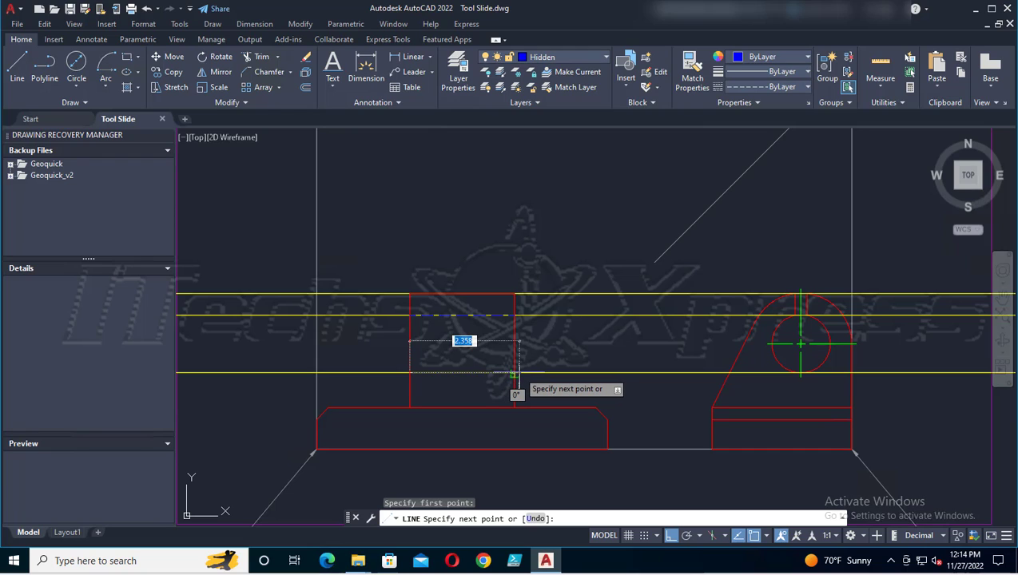
click(513, 374)
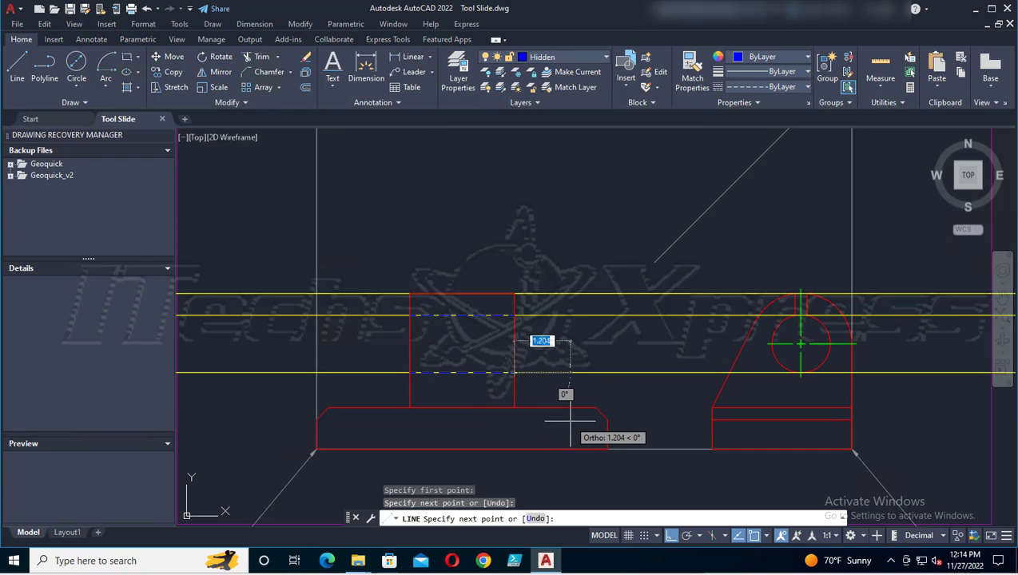
key(Escape)
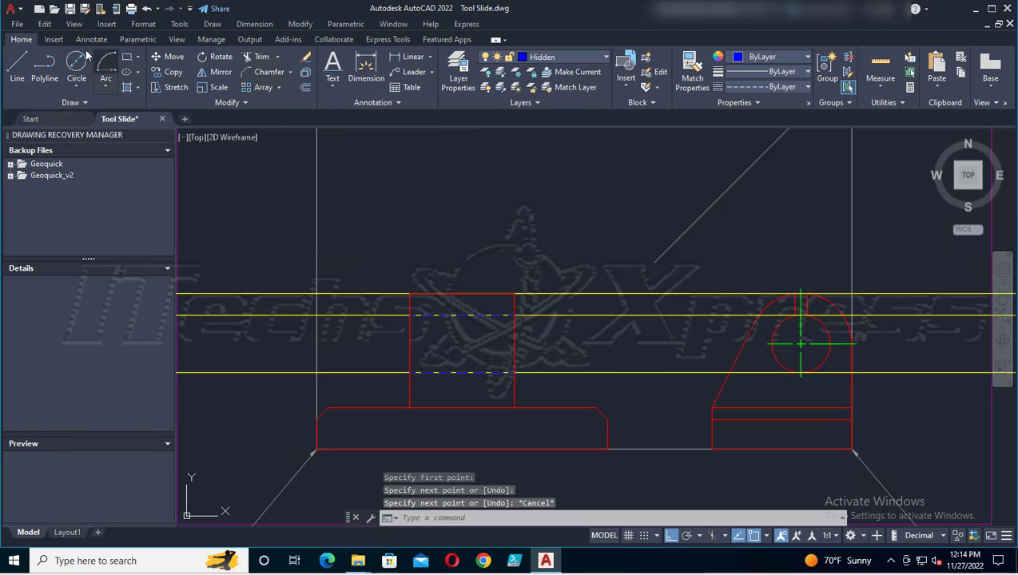
click(71, 9)
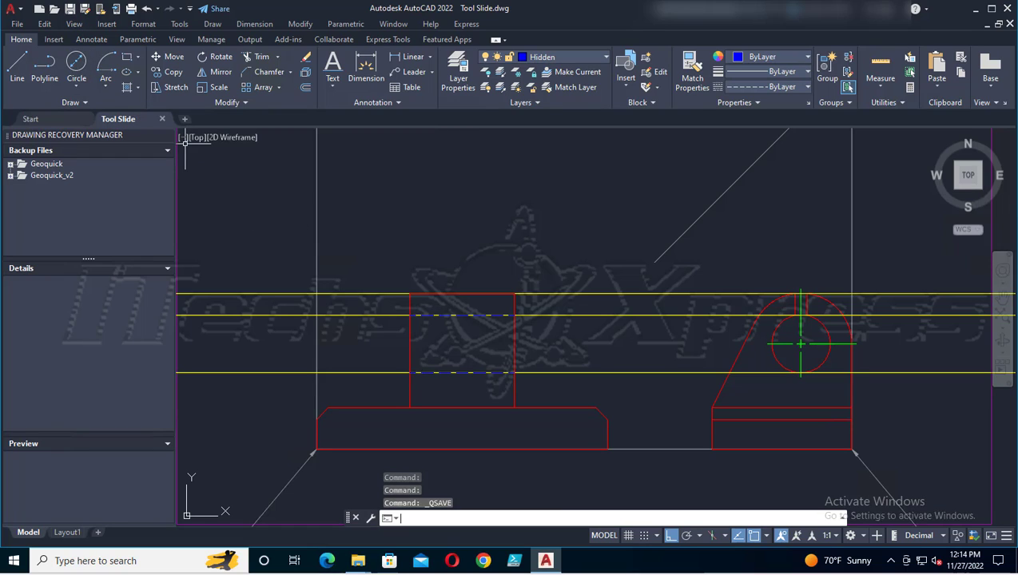
Step: Make the Center layer current and enable Grid Snap
click(606, 58)
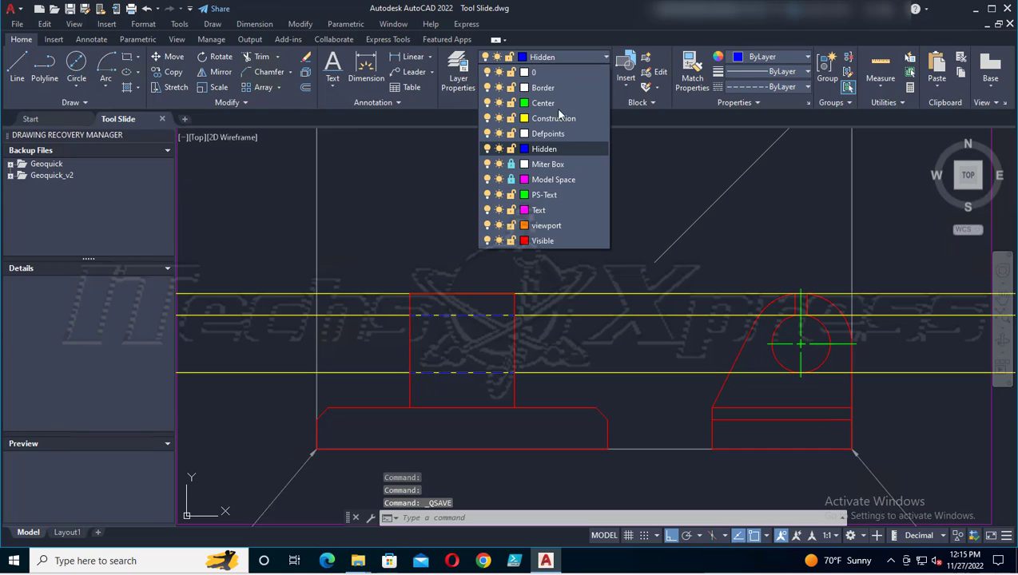
click(543, 103)
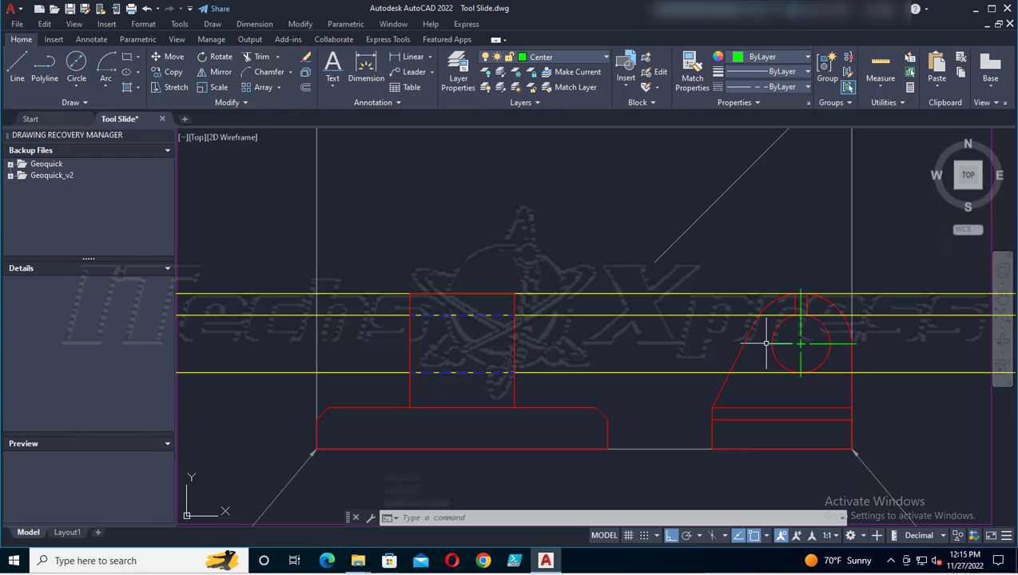
mouse_move(766, 344)
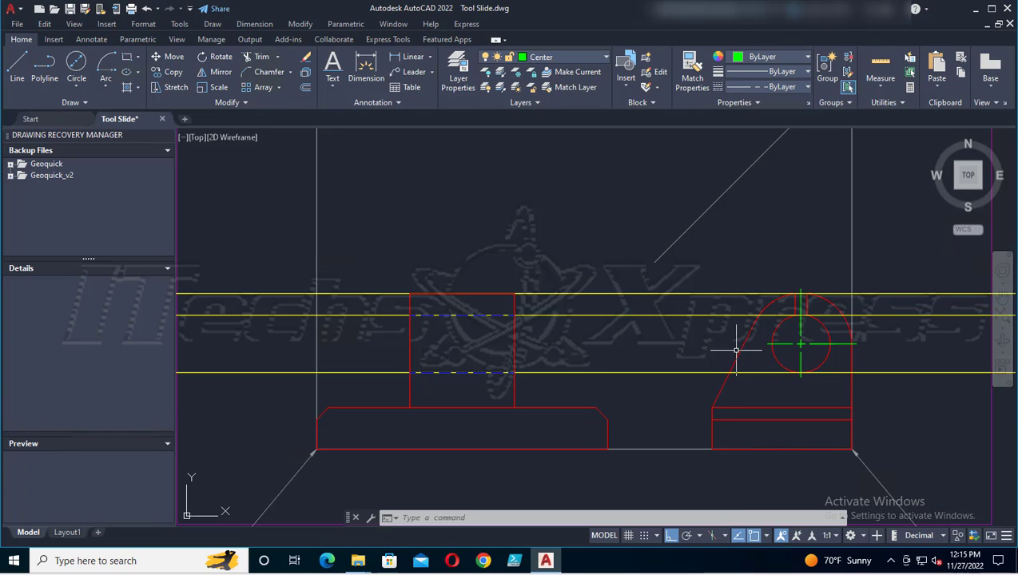
click(658, 536)
click(660, 535)
click(660, 537)
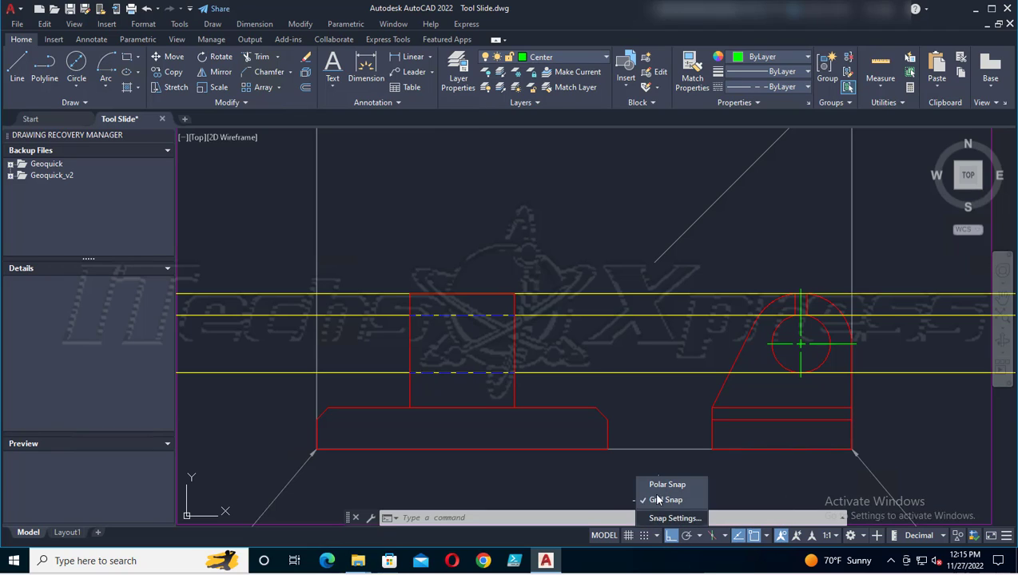
click(660, 500)
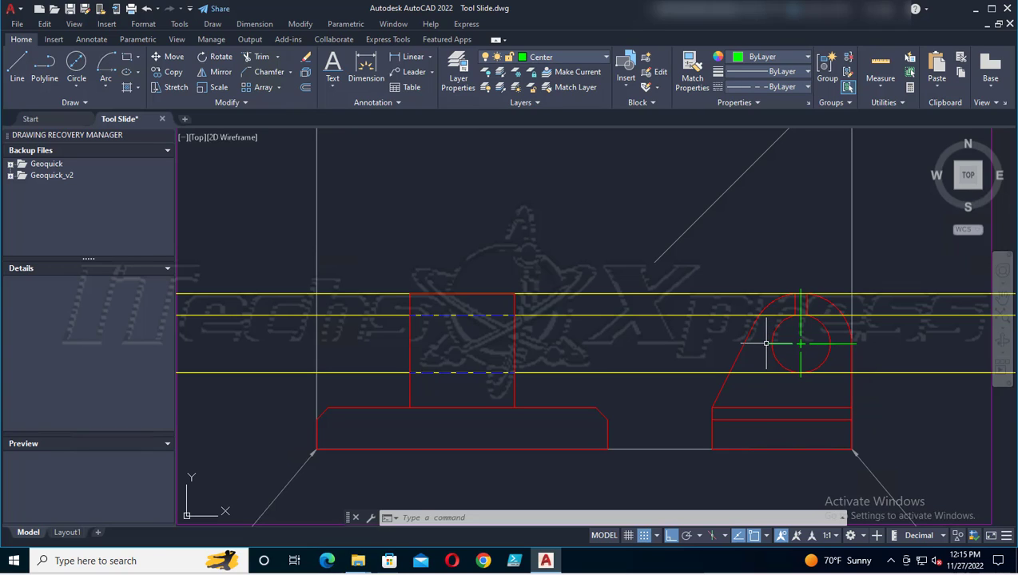
Step: Draw a horizontal center line across the front view block, level with the side view hole's center, and save the drawing
click(765, 344)
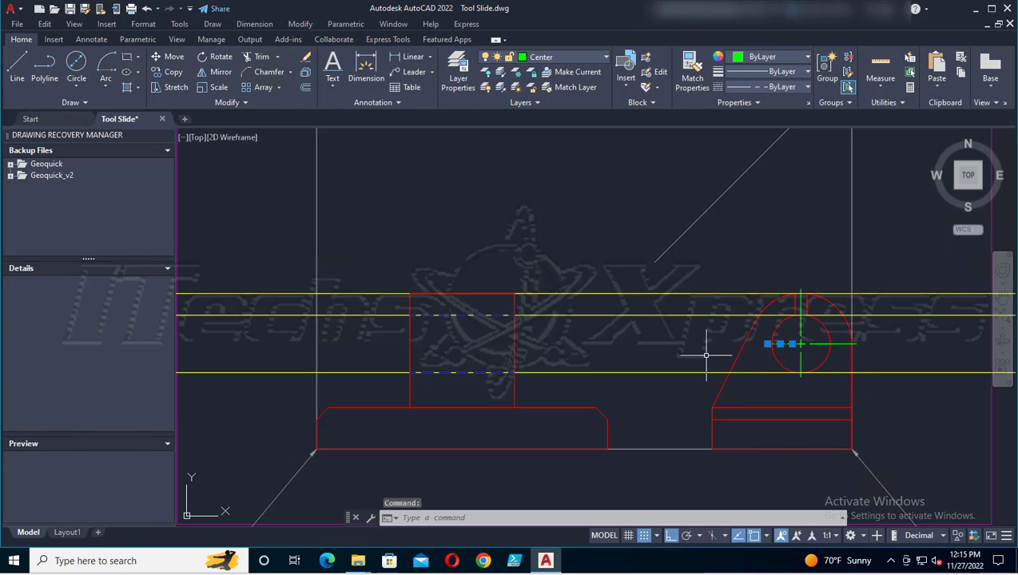
key(ctrl+s)
key(Escape)
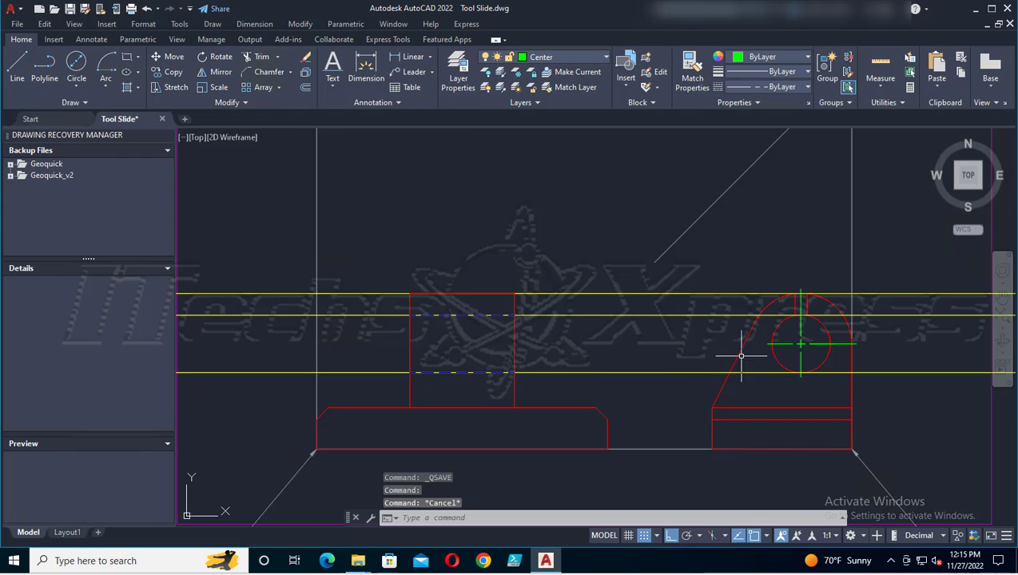
click(16, 67)
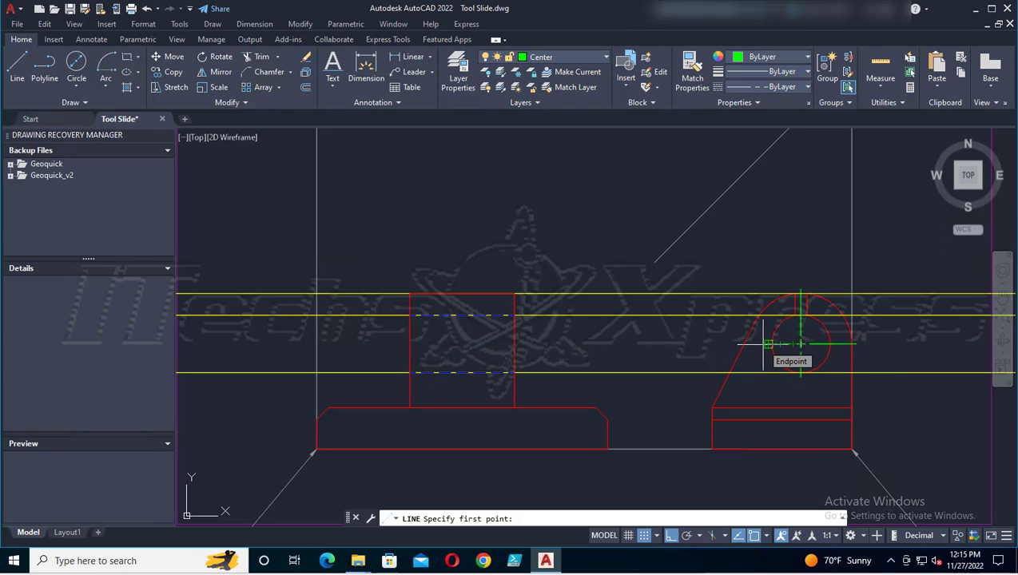
click(514, 345)
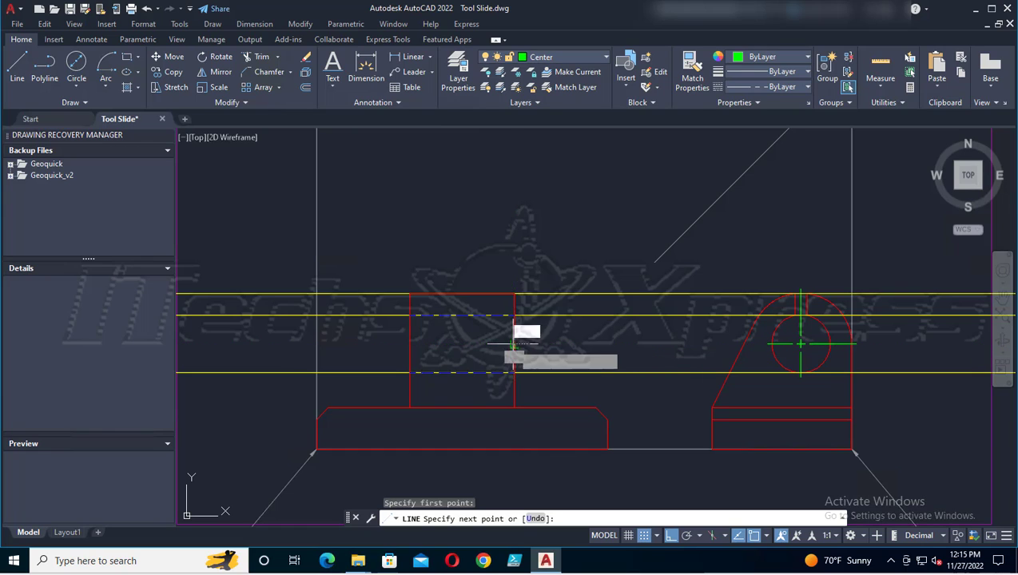
click(408, 345)
key(Escape)
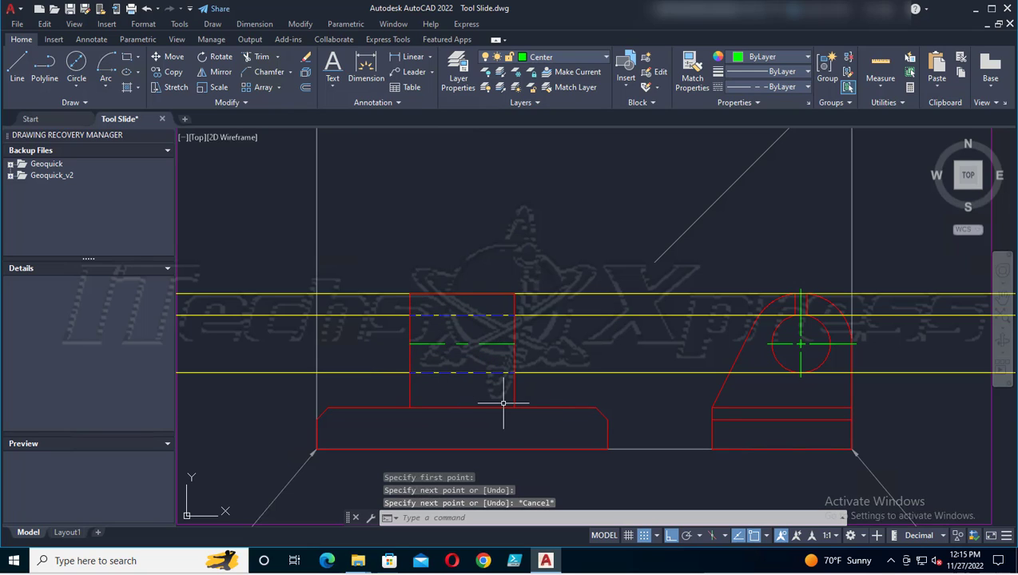
click(70, 9)
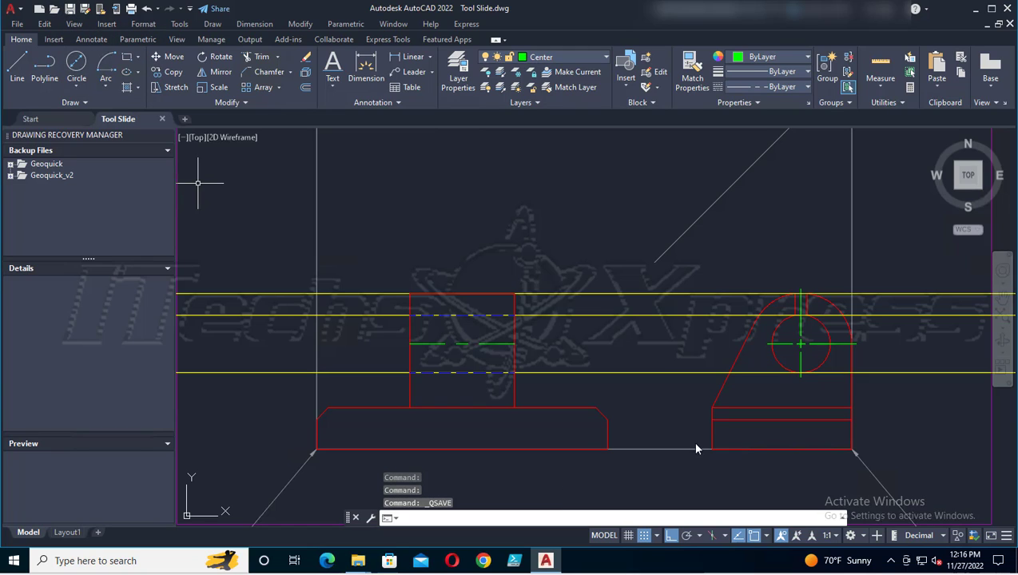
Step: Turn off the Construction layer and save the drawing
click(601, 56)
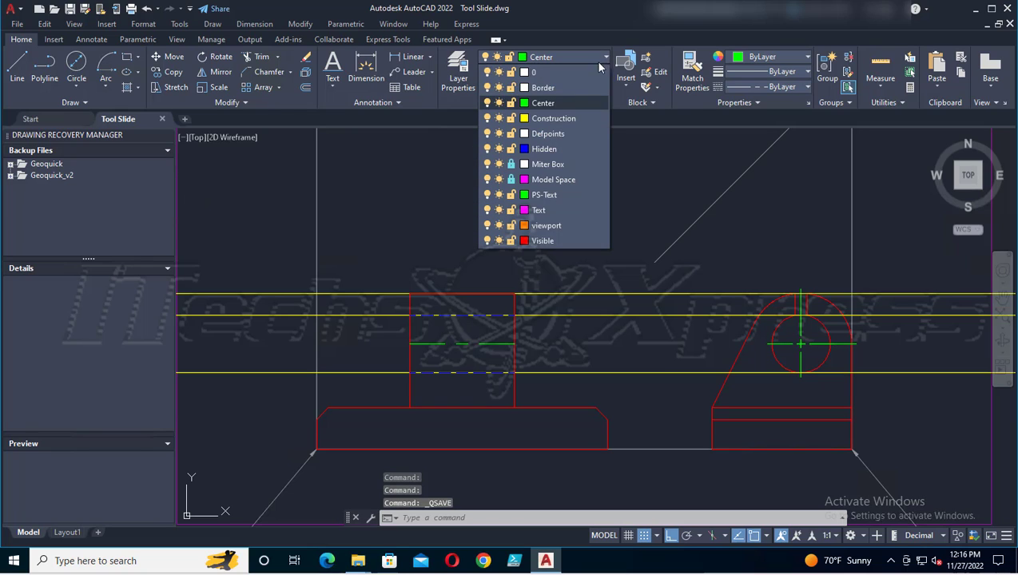
click(487, 119)
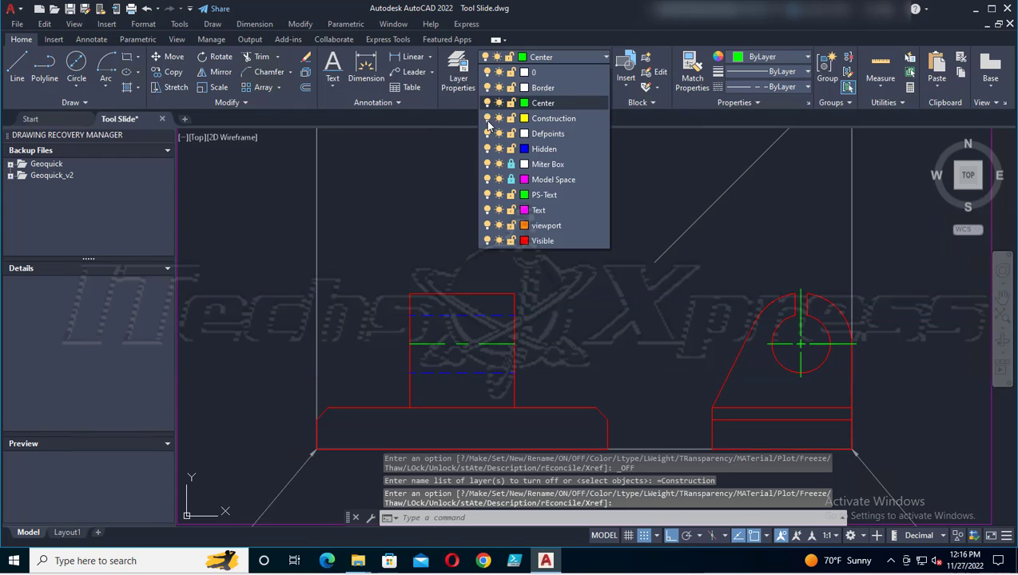
click(662, 326)
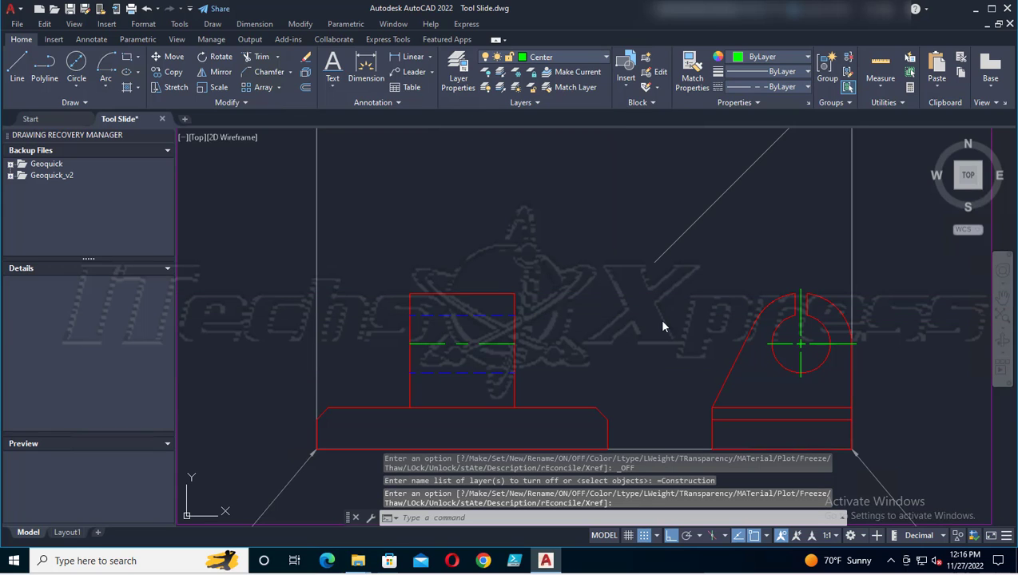
middle_drag(648, 323, 560, 291)
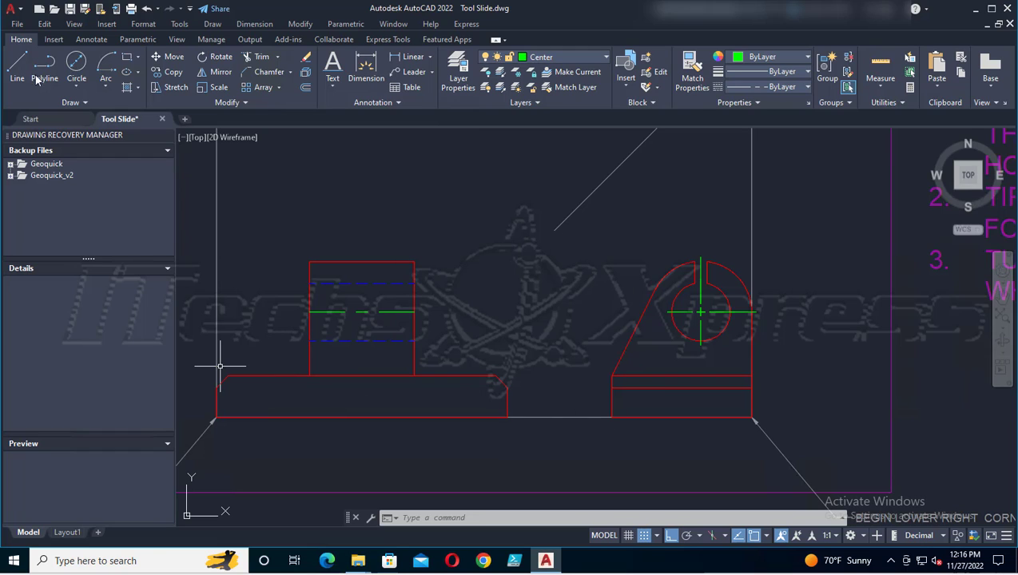
click(70, 8)
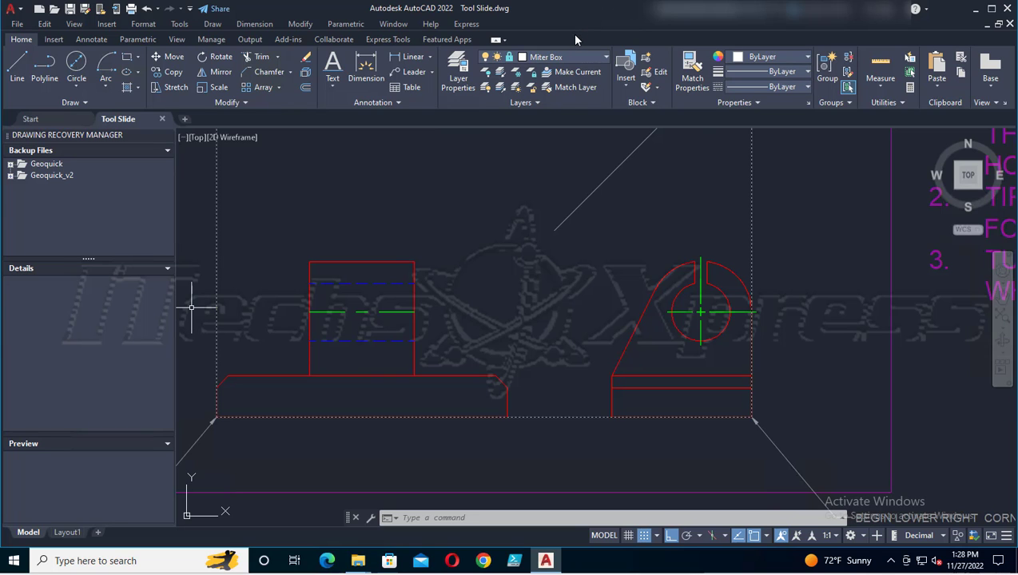
Step: Make the Visible layer current
scroll(461, 273, up, 2)
scroll(458, 277, down, 5)
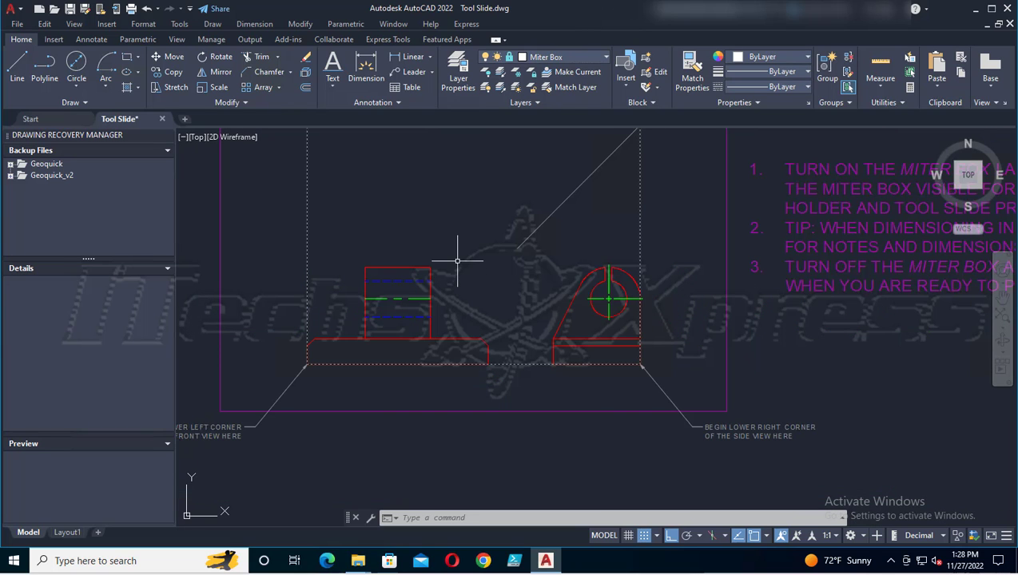
mouse_move(456, 261)
middle_down()
mouse_move(454, 322)
mouse_move(436, 342)
middle_up()
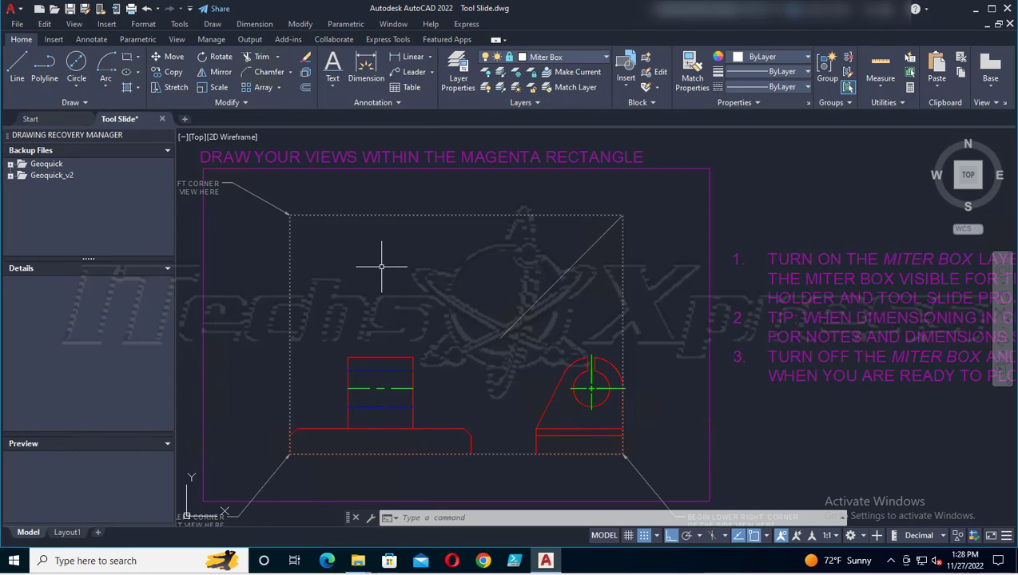
click(607, 59)
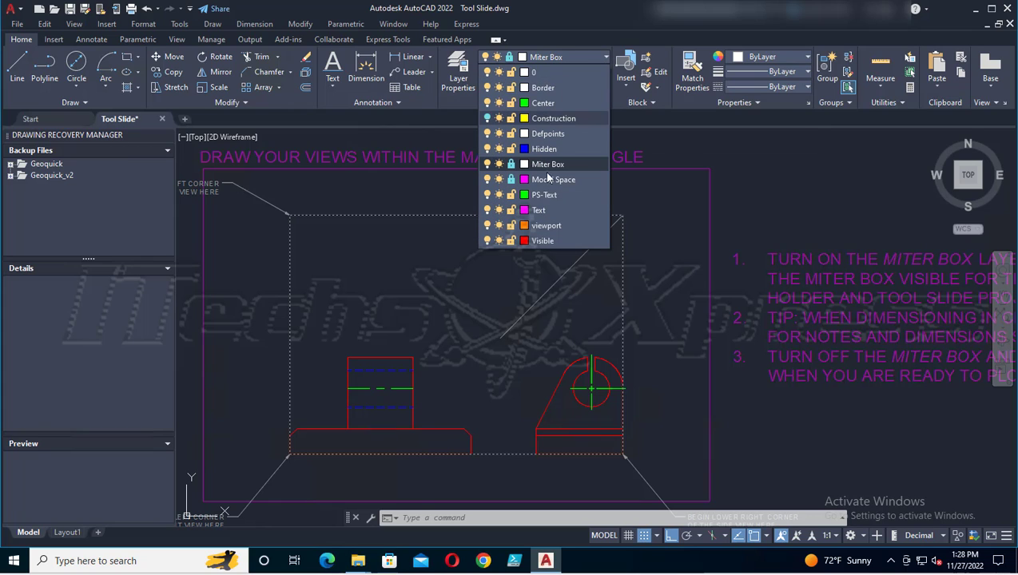
click(543, 241)
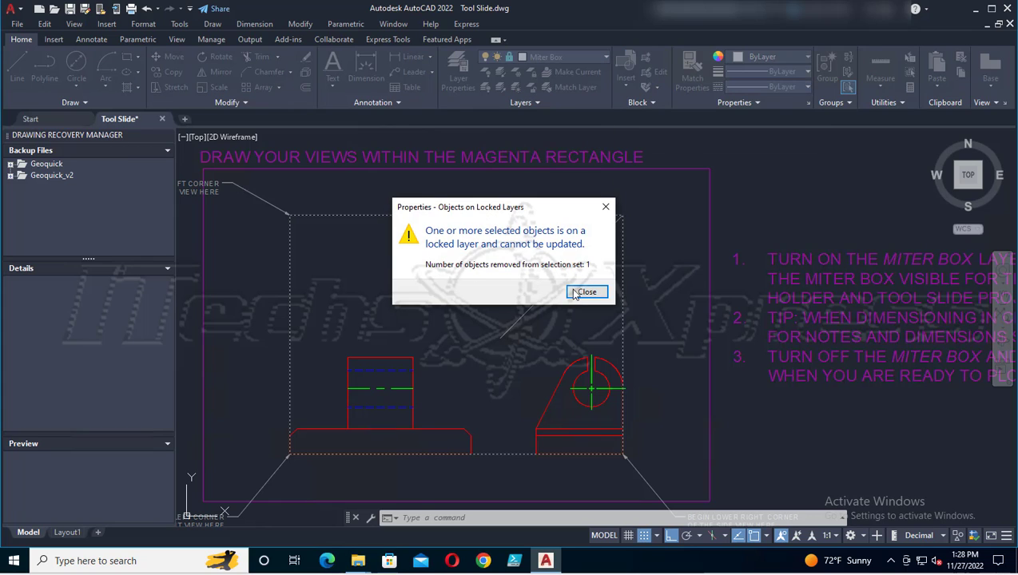
click(576, 293)
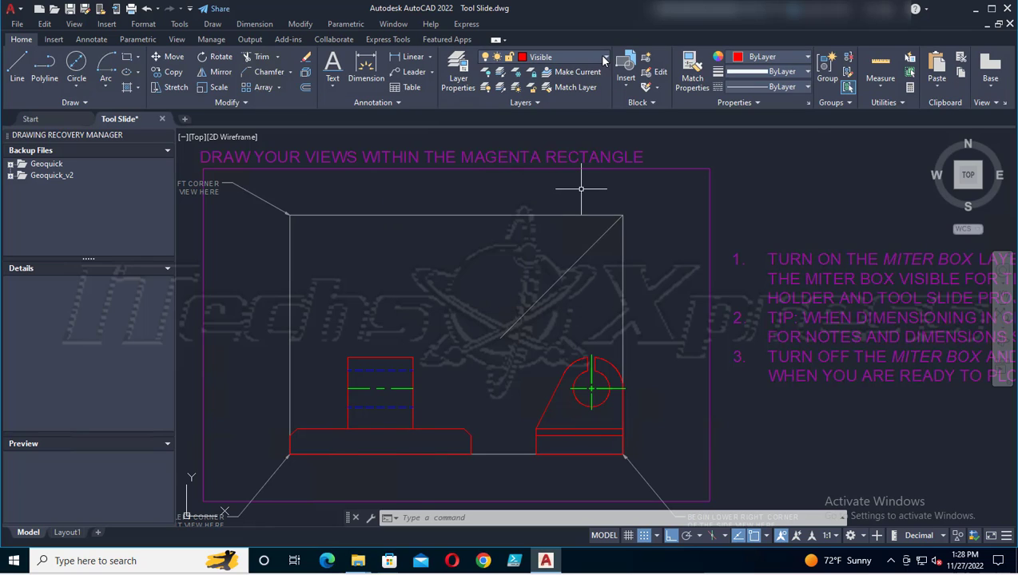
Step: Unlock the Miter Box and Model Space layers, keeping Visible as the current layer
click(605, 60)
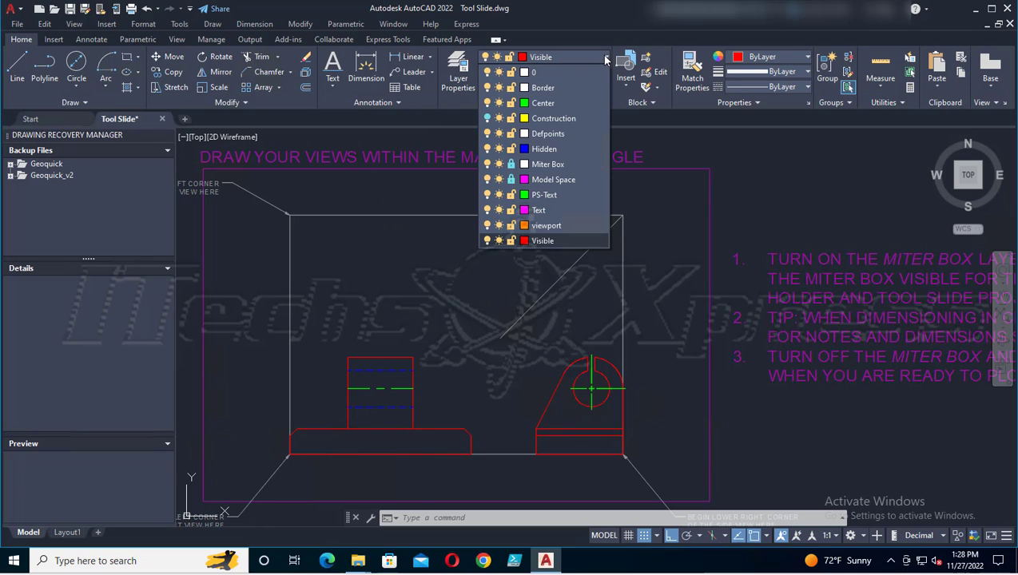
click(511, 180)
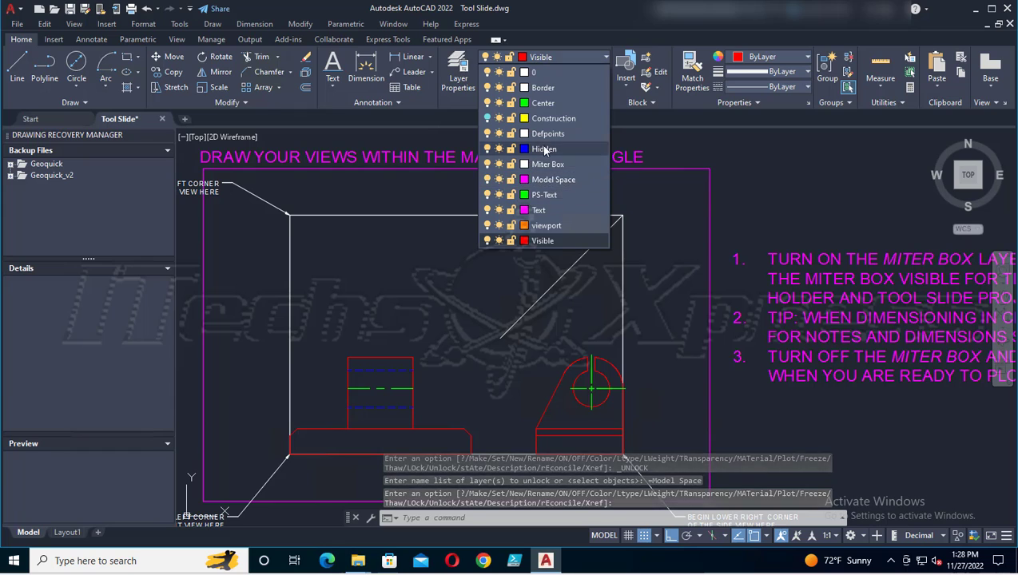
click(546, 240)
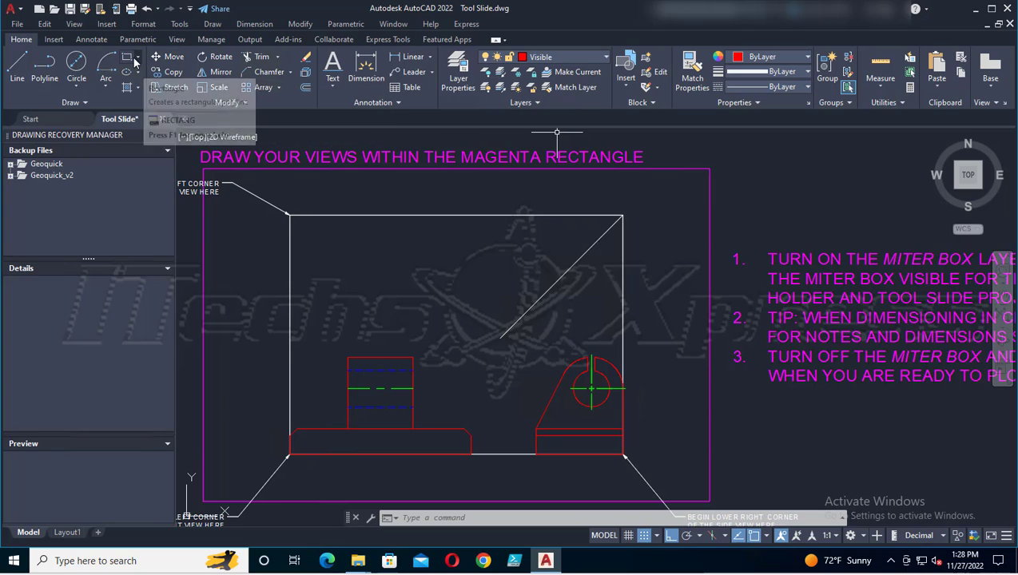
Step: Draw the top view's outline as a 6.25 by 3 rectangle from the miter box's upper-left corner, and save the drawing
click(127, 59)
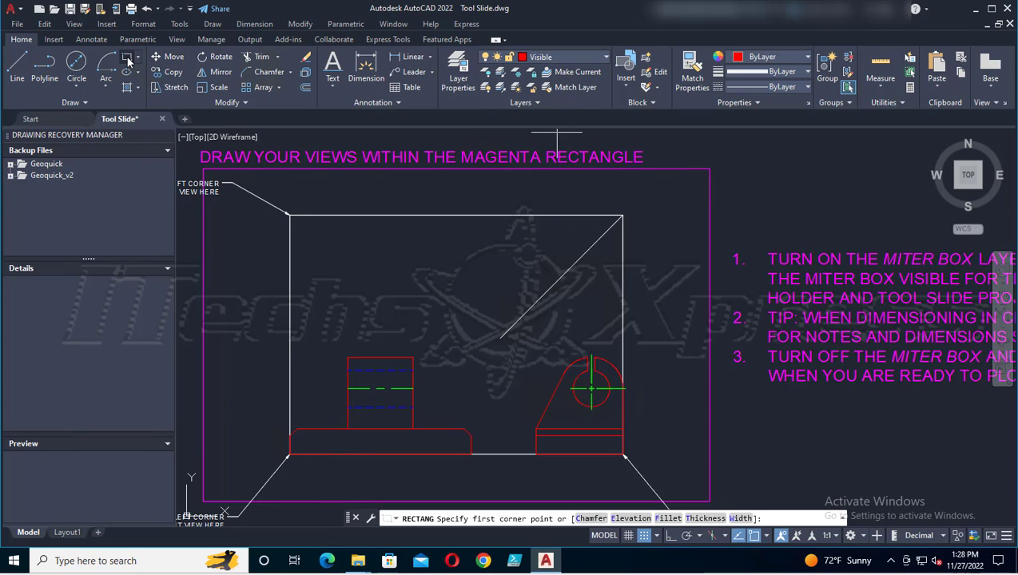
click(290, 215)
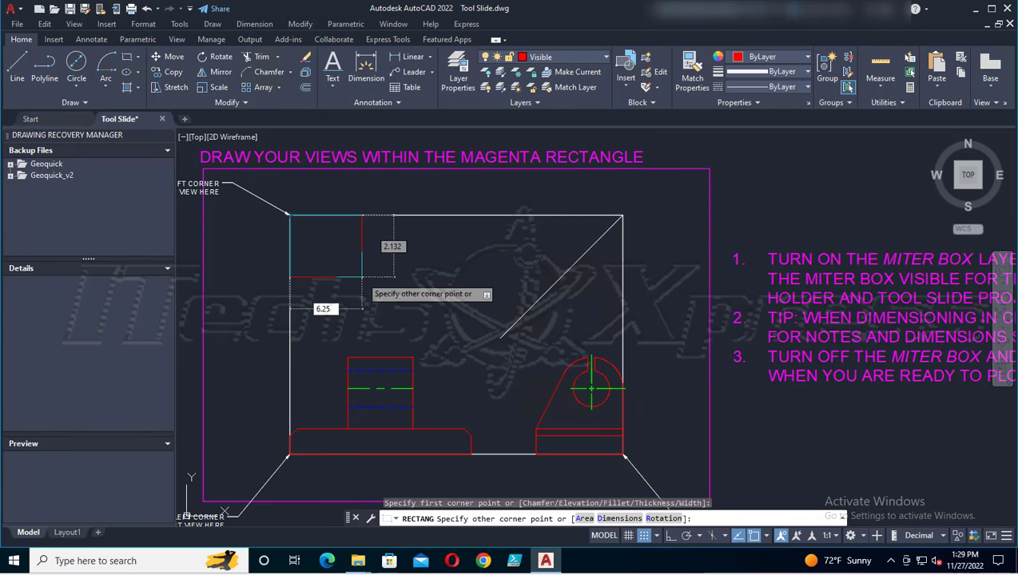
key(Tab)
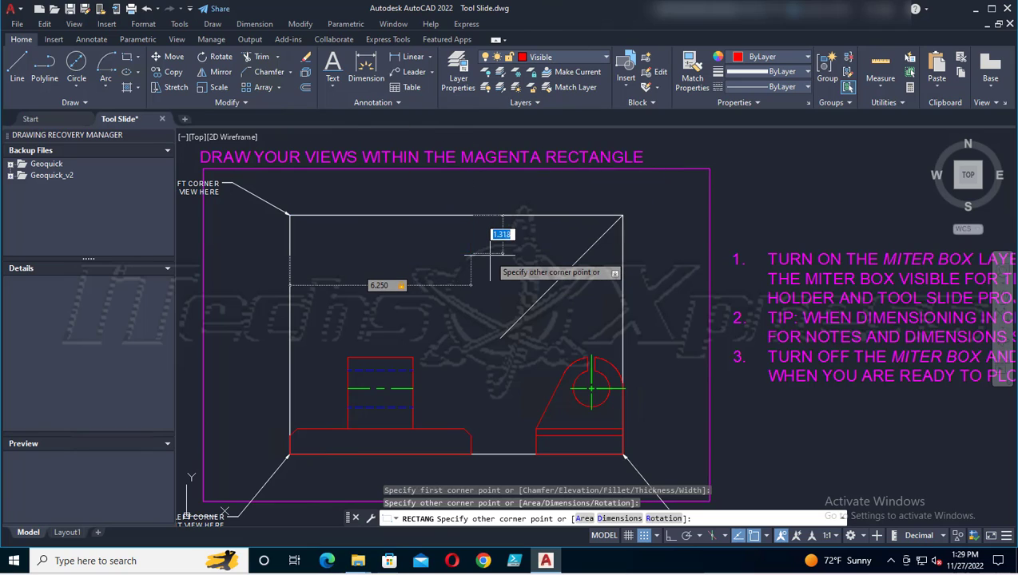
text(3.)
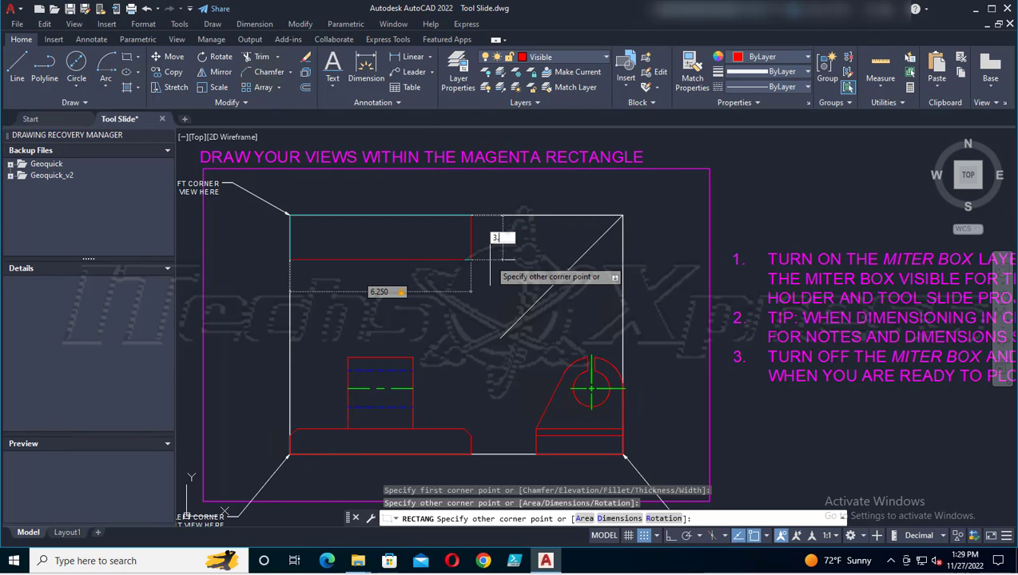
key(Return)
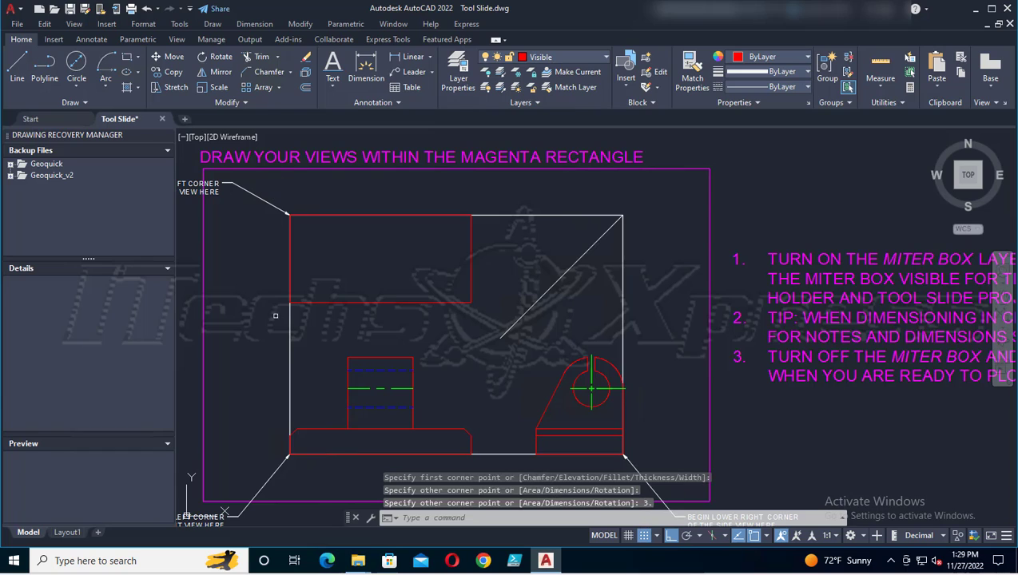
click(69, 8)
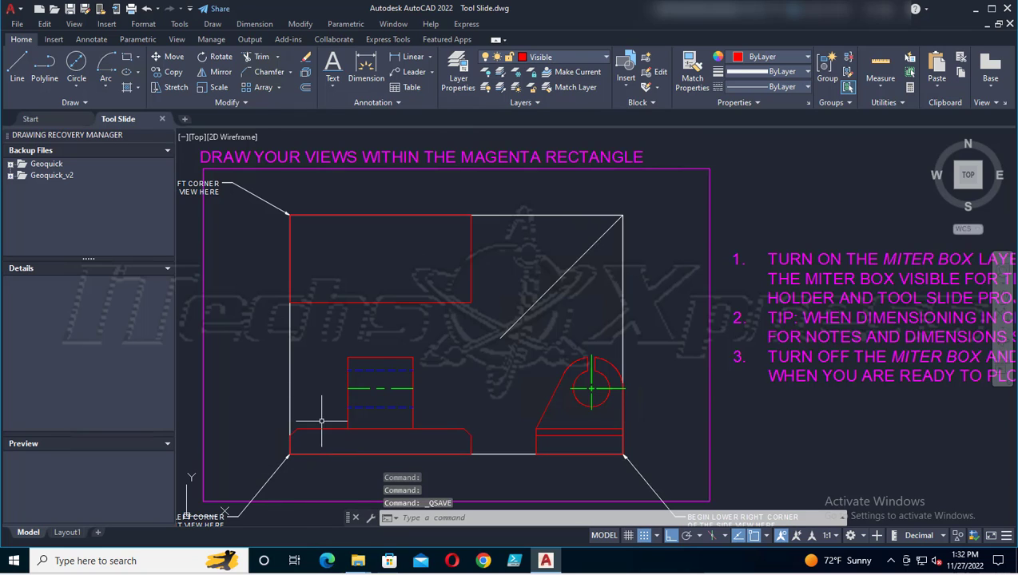
Step: Draw a vertical line across the full height of the top view, aligned with the front view's left chamfer corner, and save the drawing
scroll(321, 421, up, 4)
scroll(322, 419, down, 2)
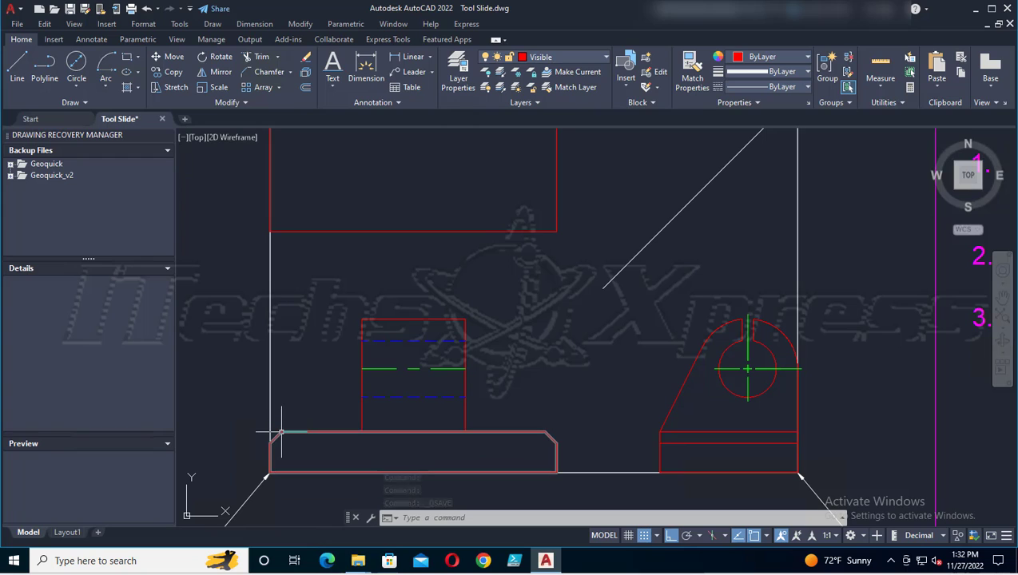
click(18, 70)
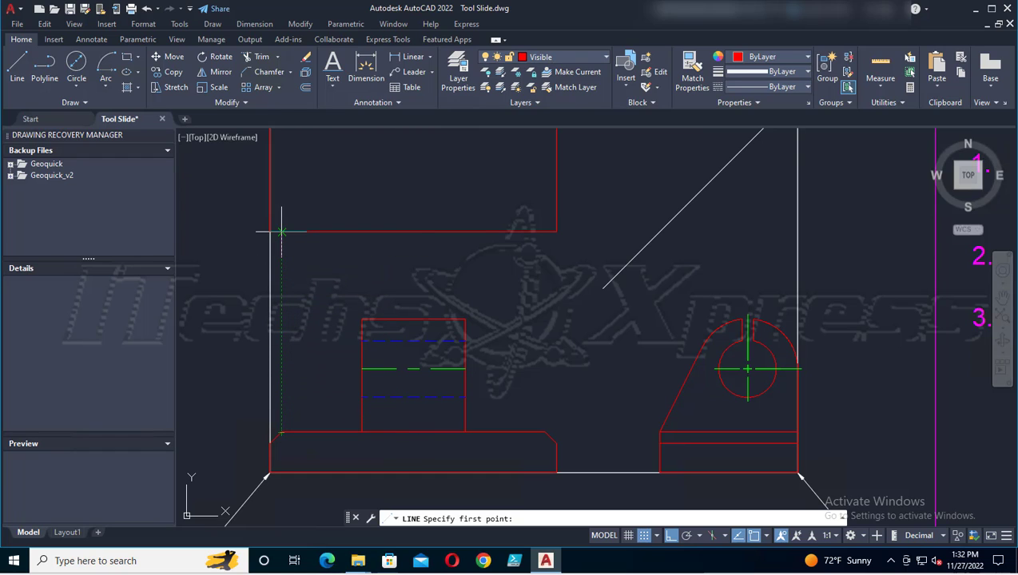
scroll(284, 304, up, 4)
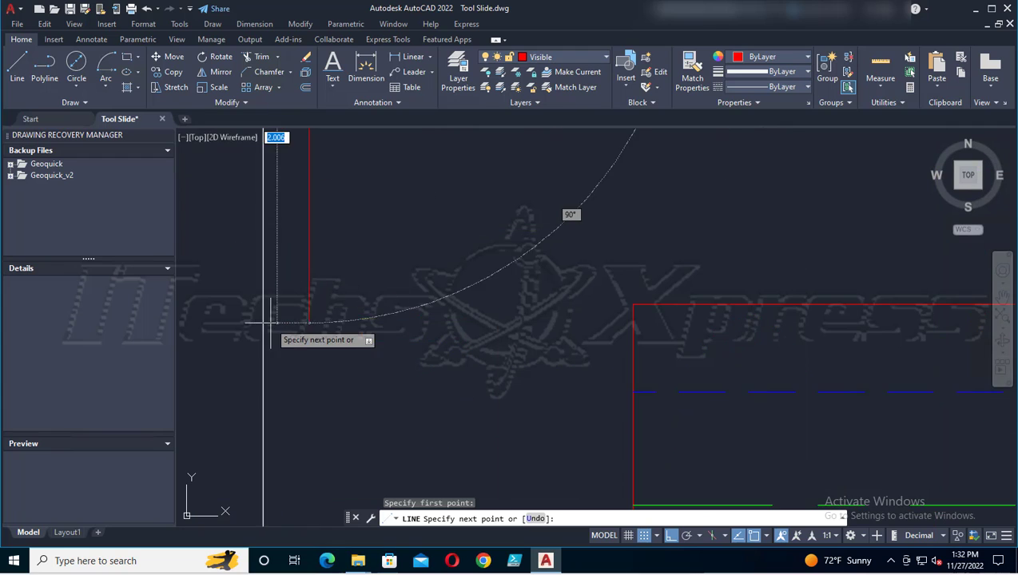
scroll(296, 323, down, 4)
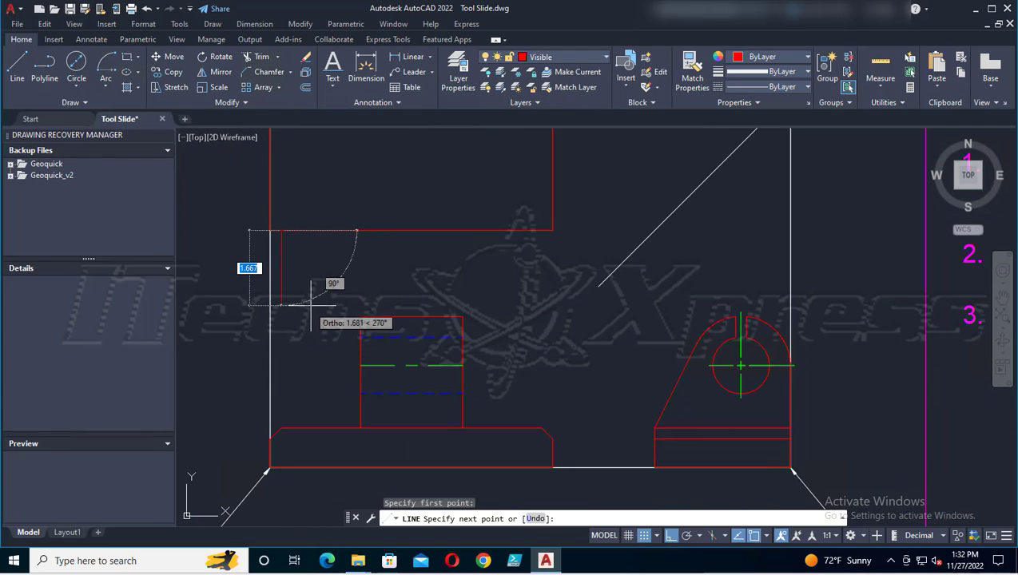
middle_drag(302, 291, 307, 404)
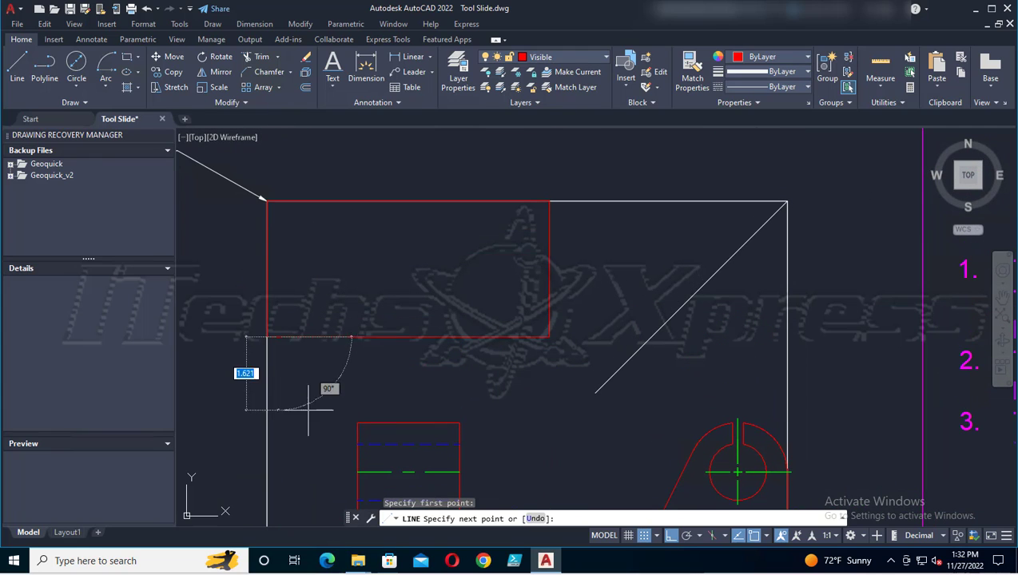
click(278, 200)
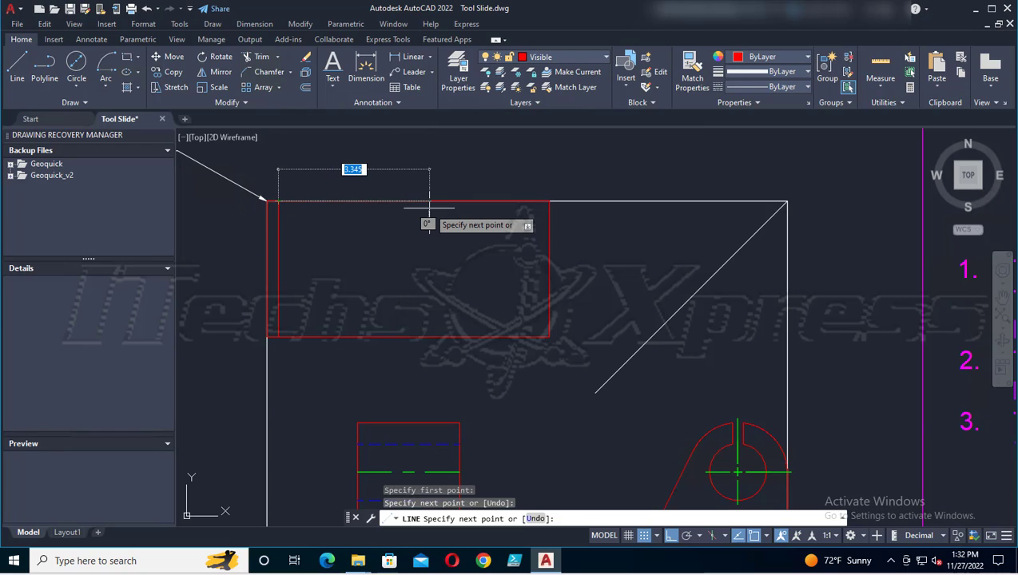
key(Return)
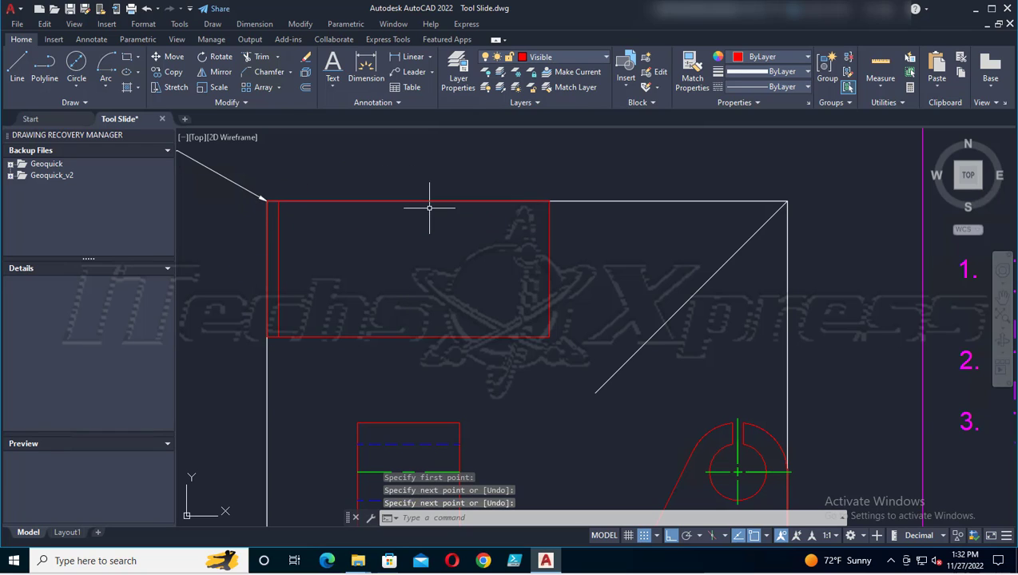
click(69, 9)
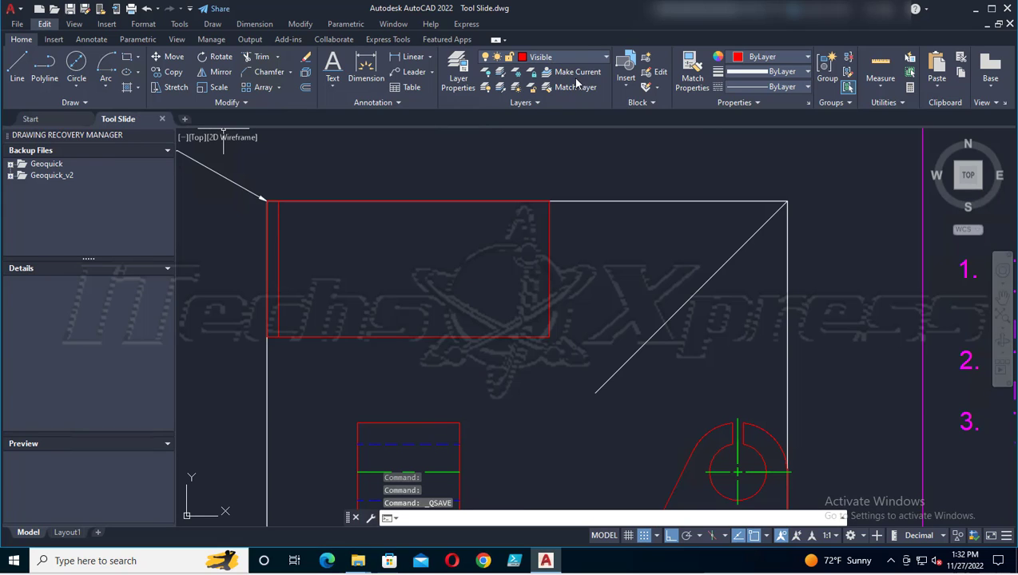
Step: Draw a vertical line across the full height of the top view, aligned with the front view's right chamfer corner, and save the drawing
scroll(539, 344, down, 2)
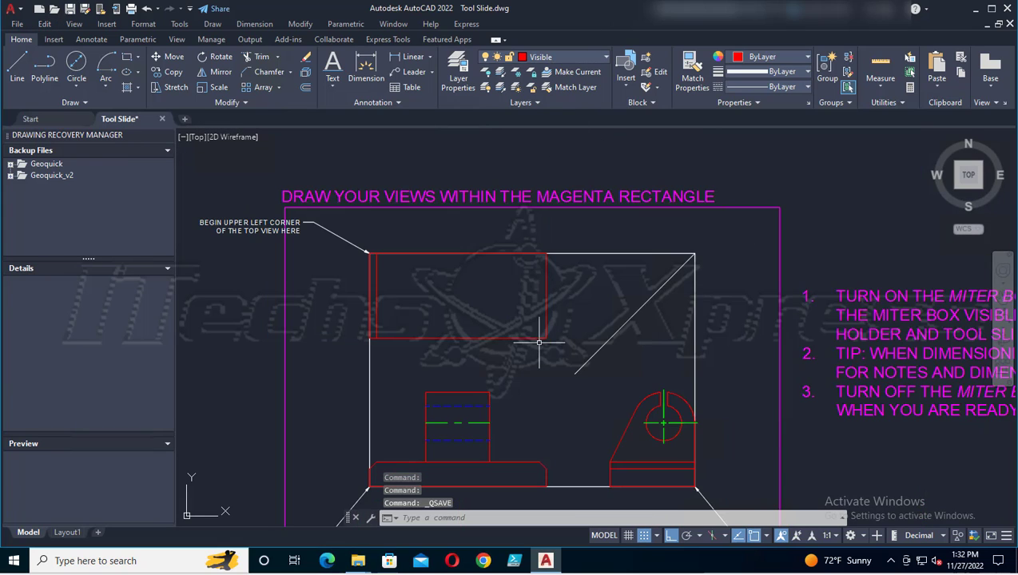
scroll(532, 411, up, 3)
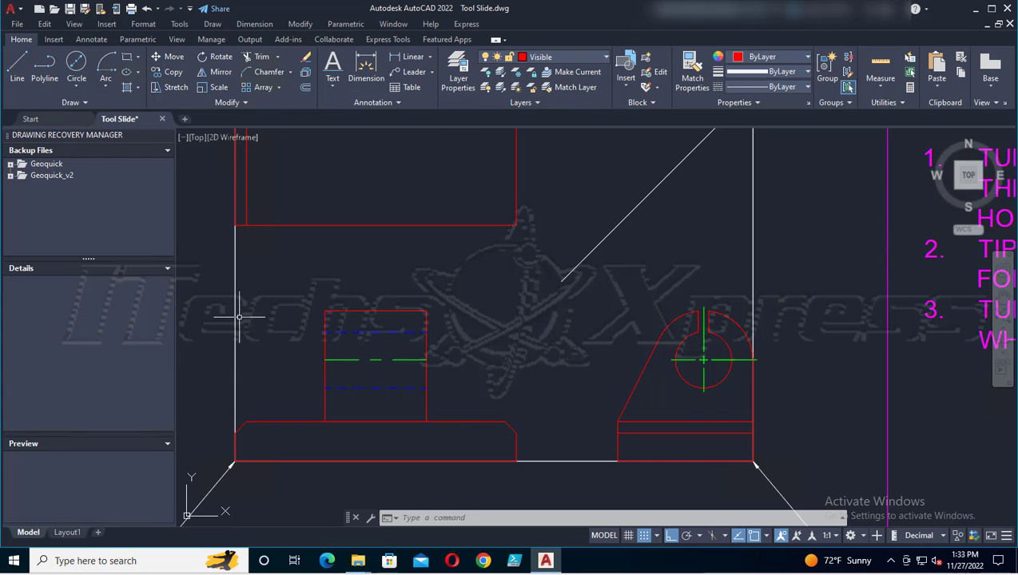
click(16, 67)
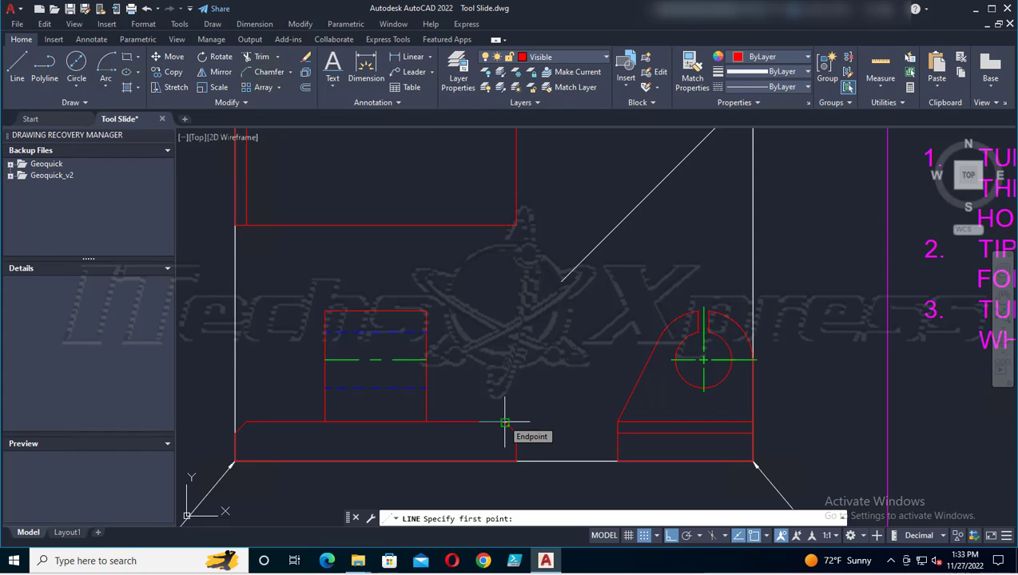
click(504, 227)
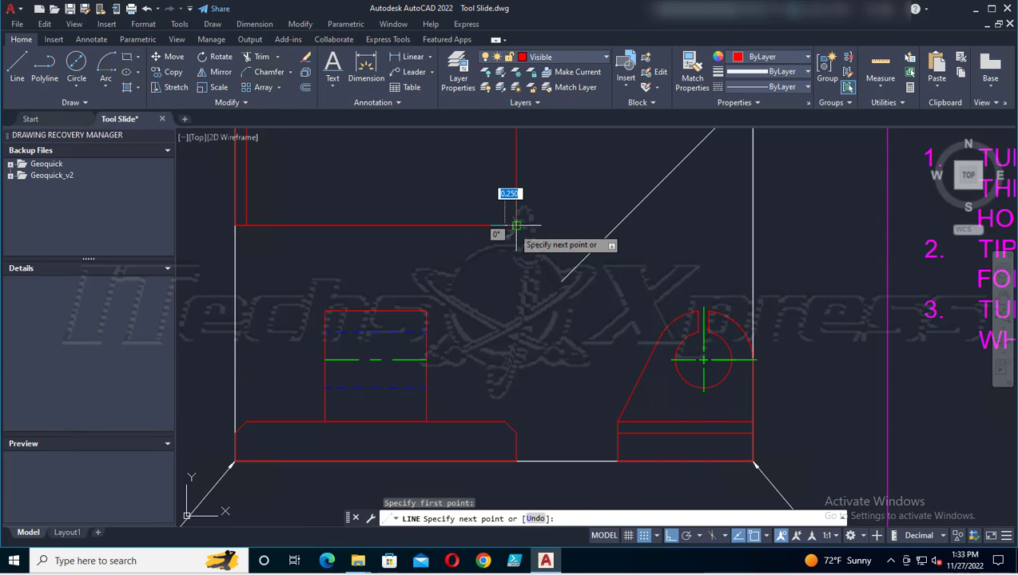
scroll(509, 226, down, 2)
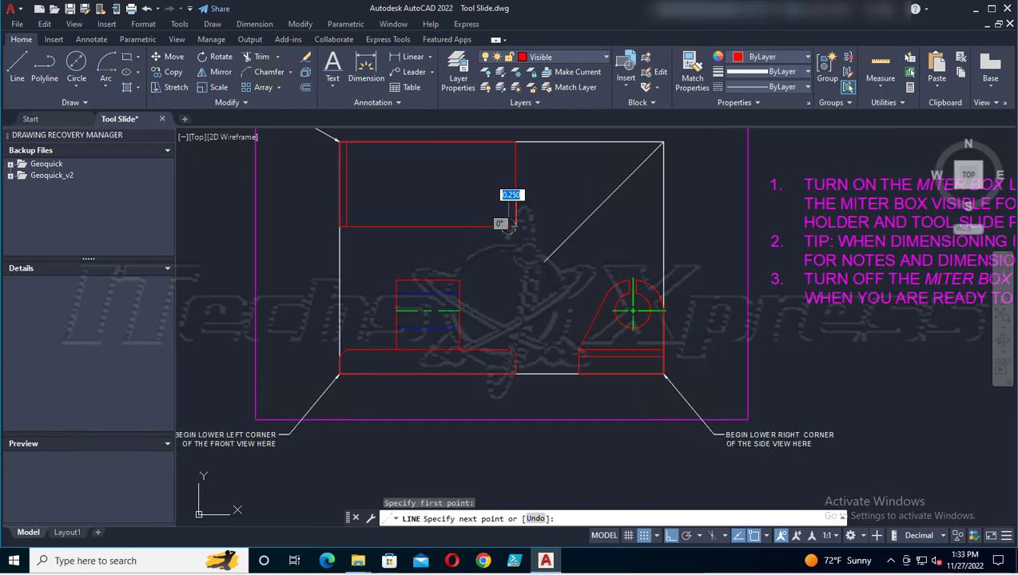
click(509, 143)
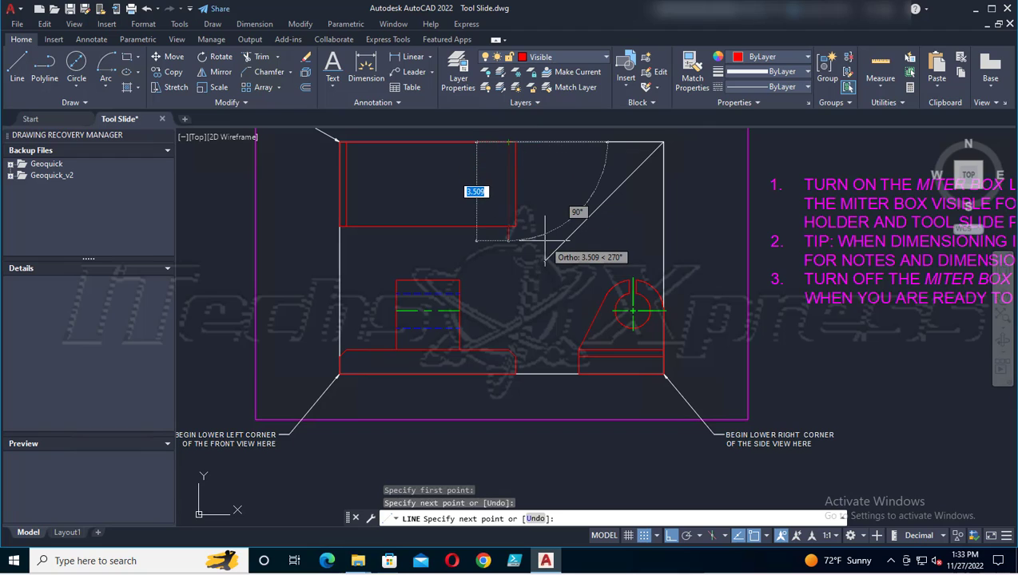
key(Escape)
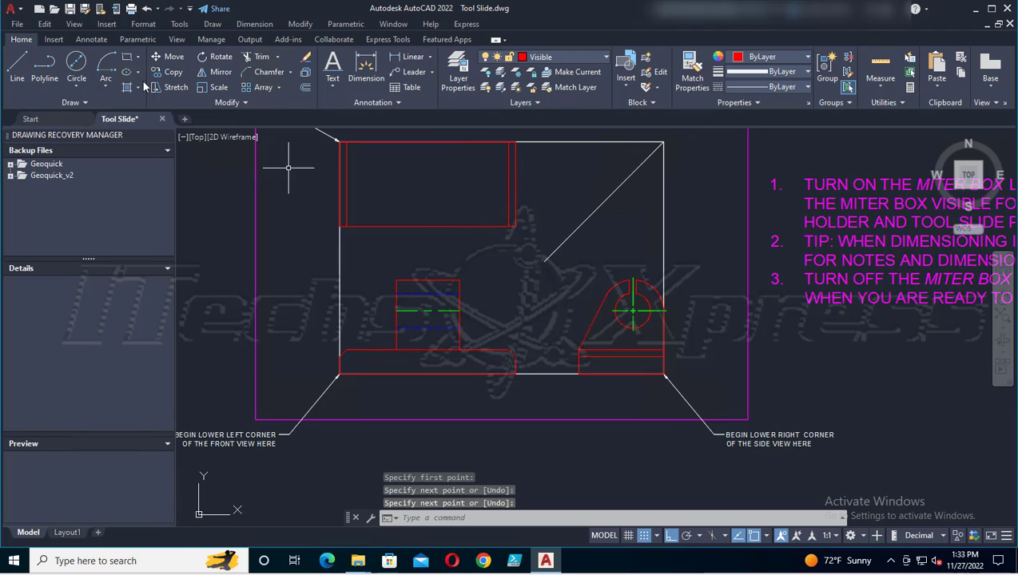
key(ctrl+s)
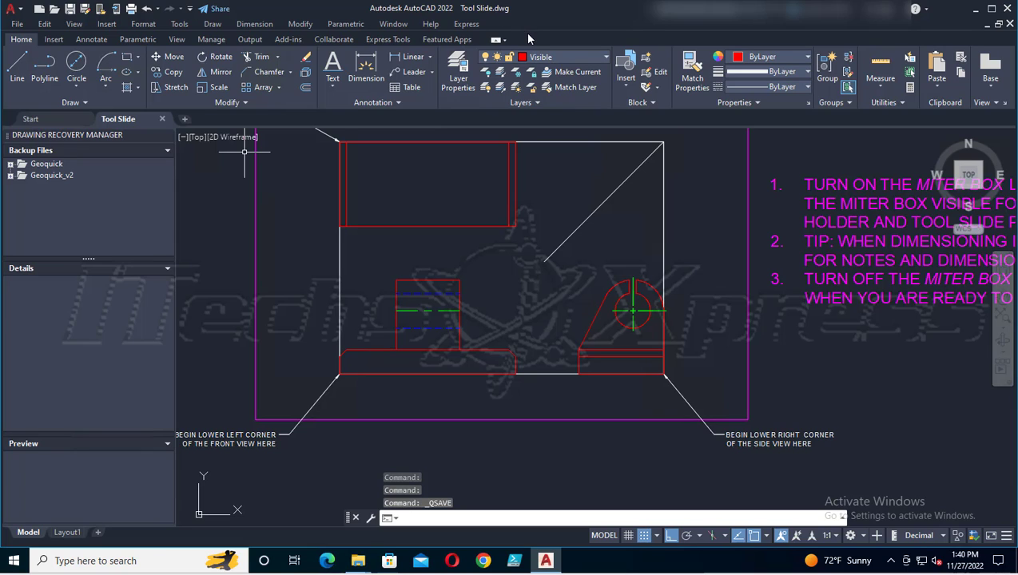
Step: Draw a vertical line across the full height of the top view, aligned with the left edge of the front view's raised block
click(22, 69)
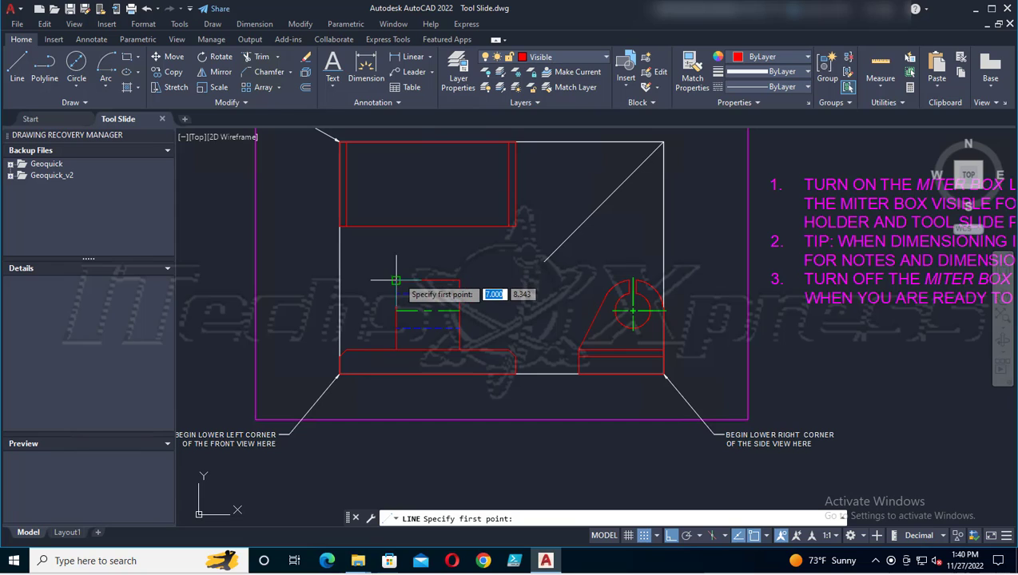
click(396, 226)
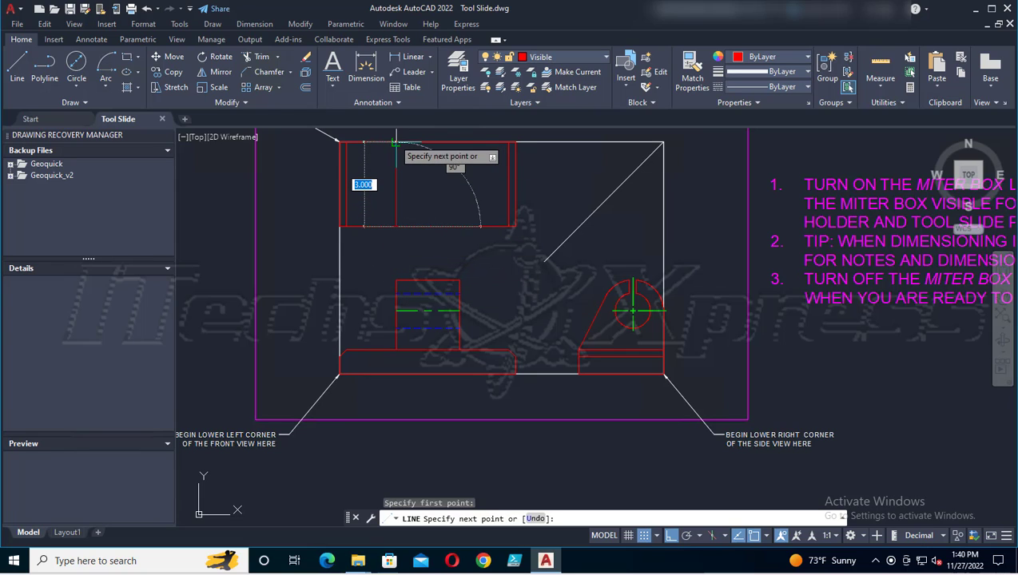
click(396, 142)
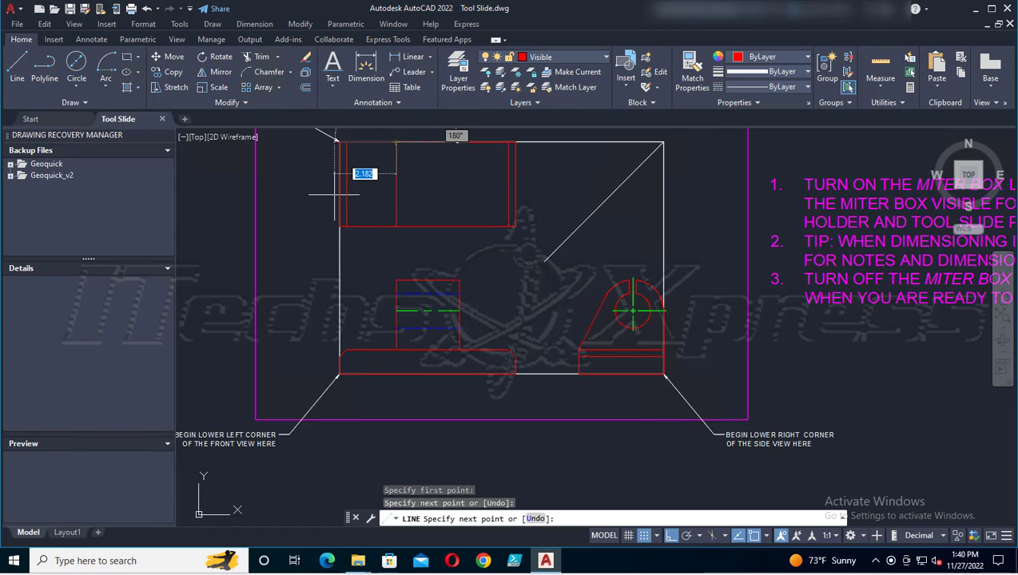
key(Return)
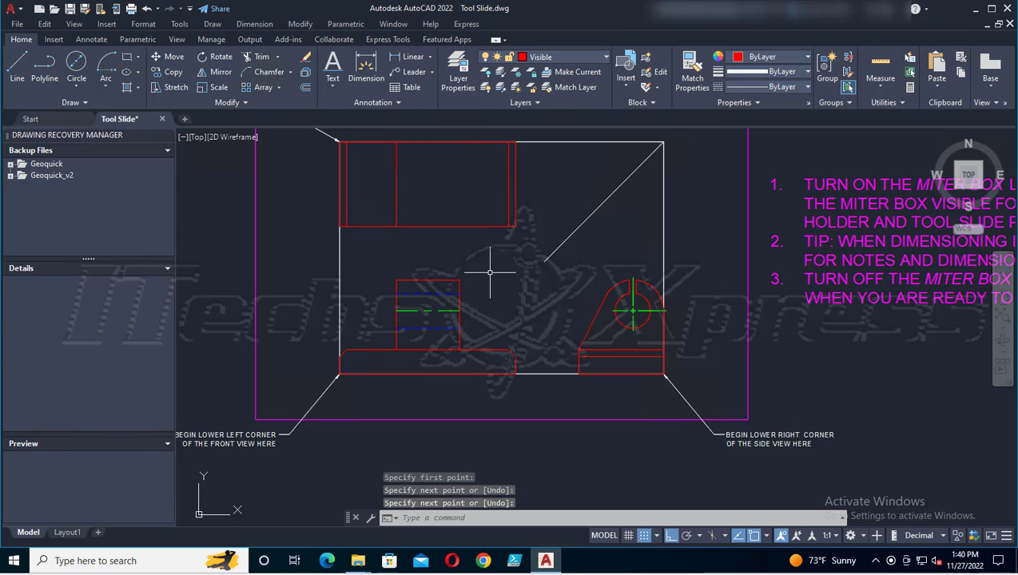
Step: Draw a vertical line across the full height of the top view, aligned with the raised block's right edge, and save the drawing
click(17, 68)
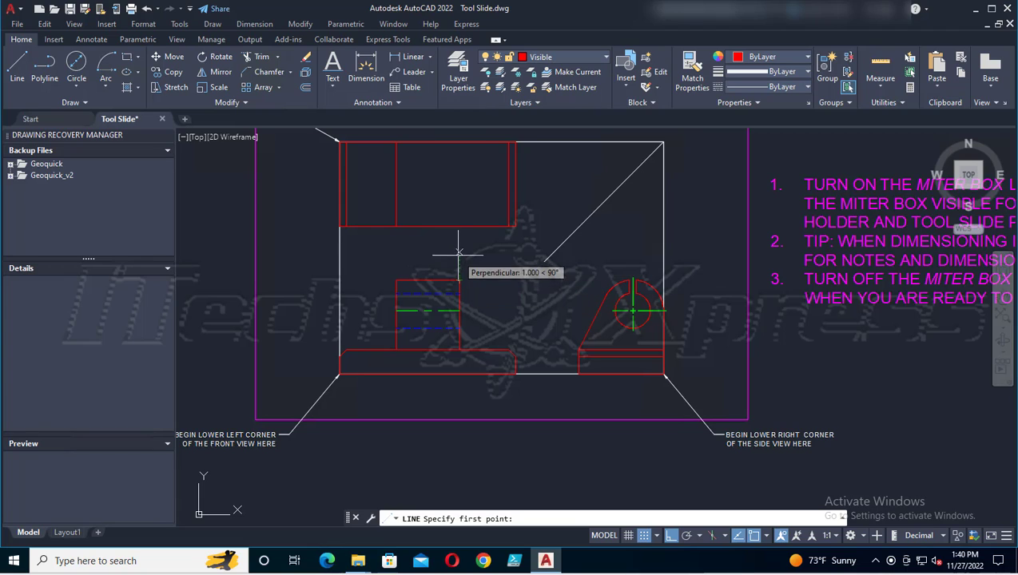
click(459, 227)
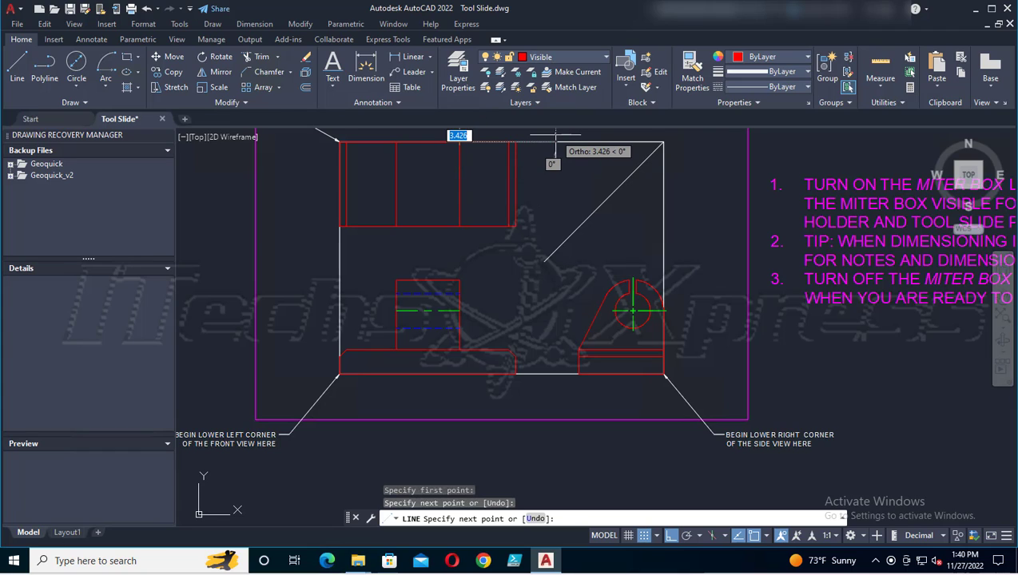
key(Return)
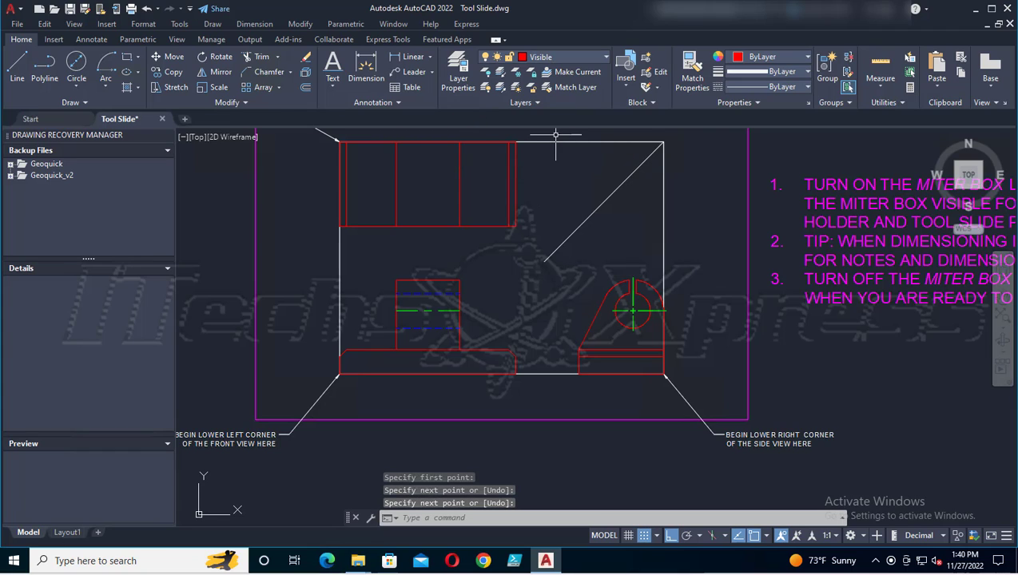
key(ctrl+s)
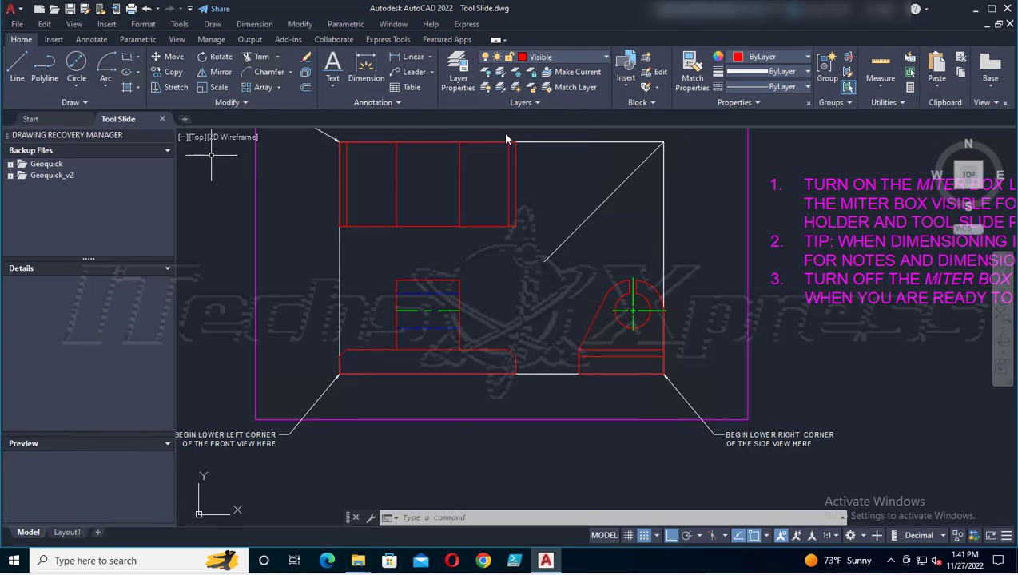
Step: Explode the top view's outline rectangle into separate lines and save the drawing
click(514, 168)
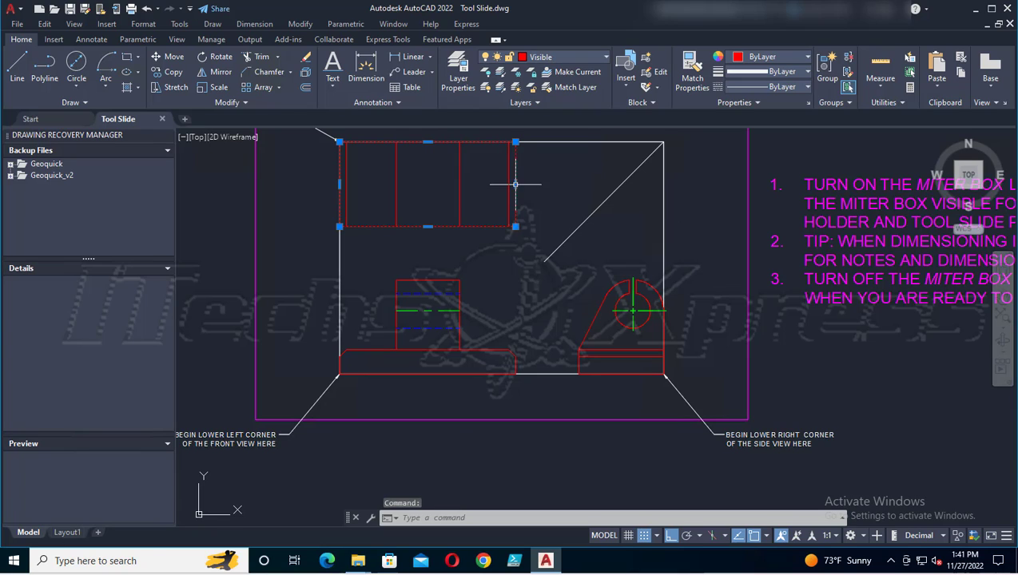
click(305, 72)
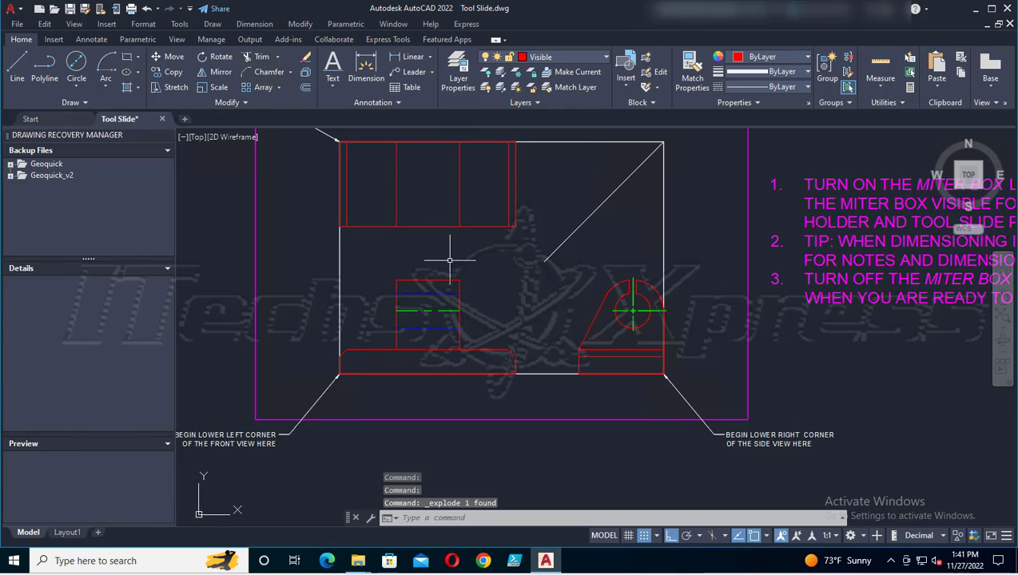
click(71, 9)
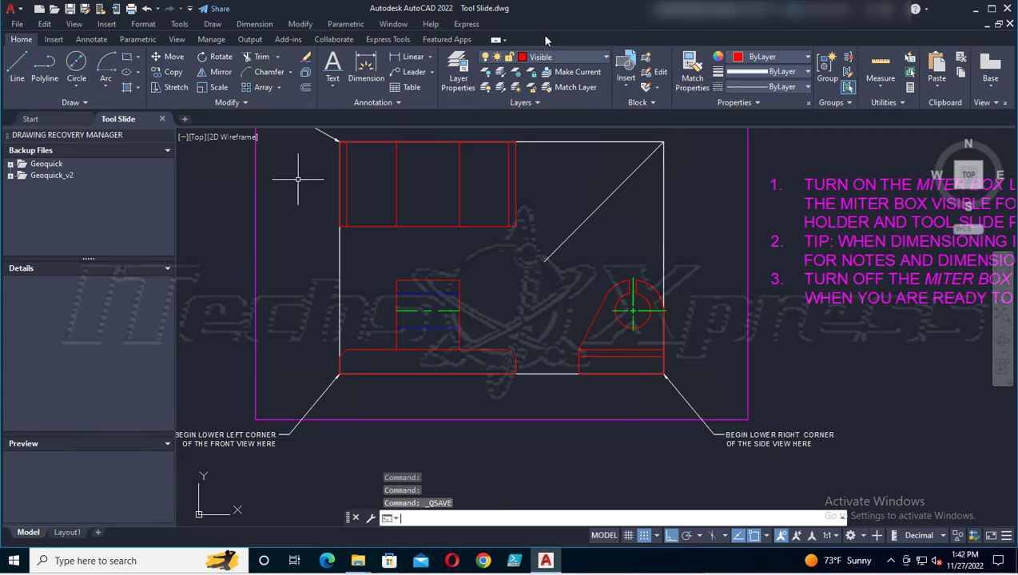
Step: Offset the top view's bottom edge 1.5 upward into the view and save the drawing
click(291, 72)
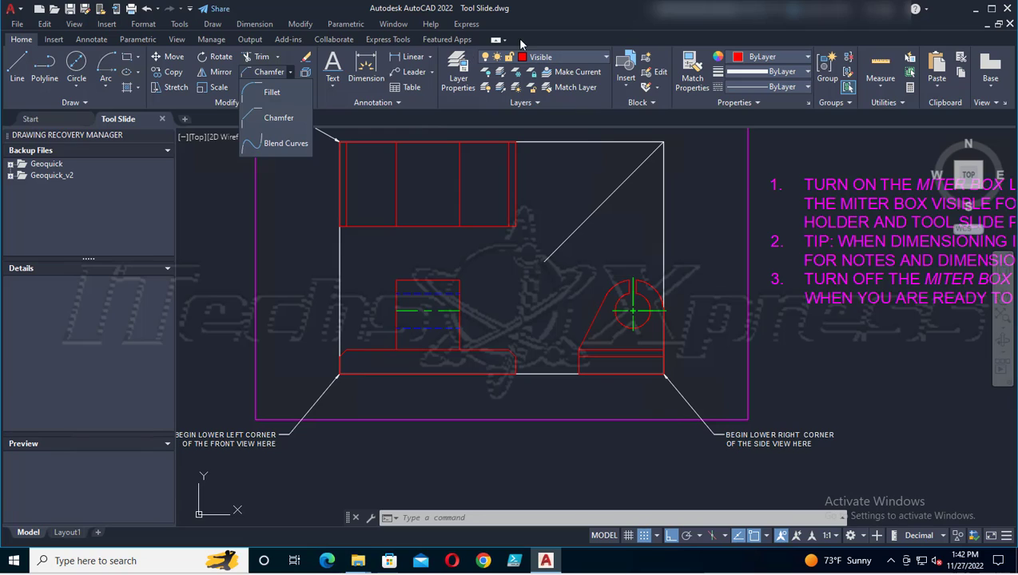
text(offset)
key(Return)
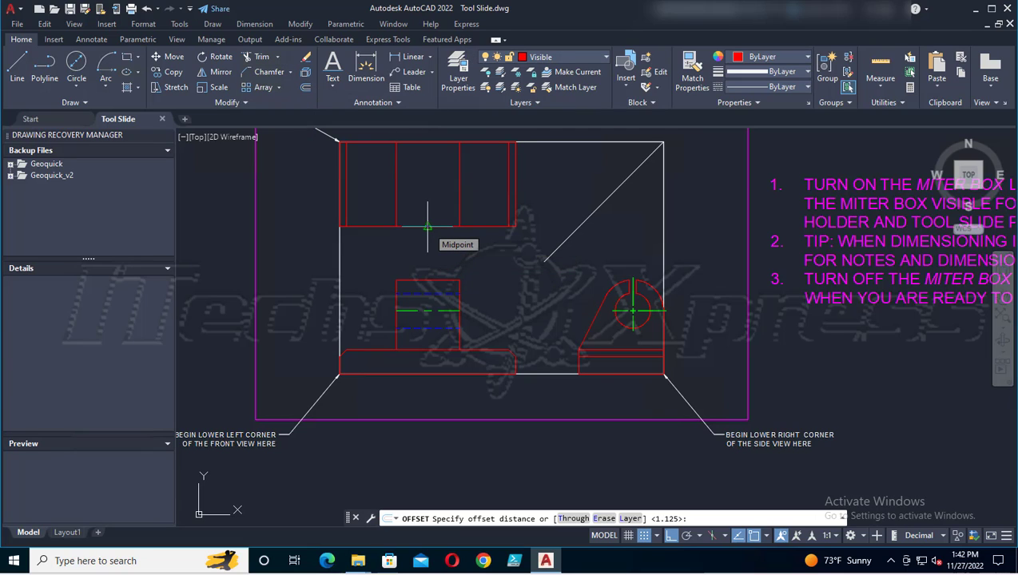
text(1.5)
key(Return)
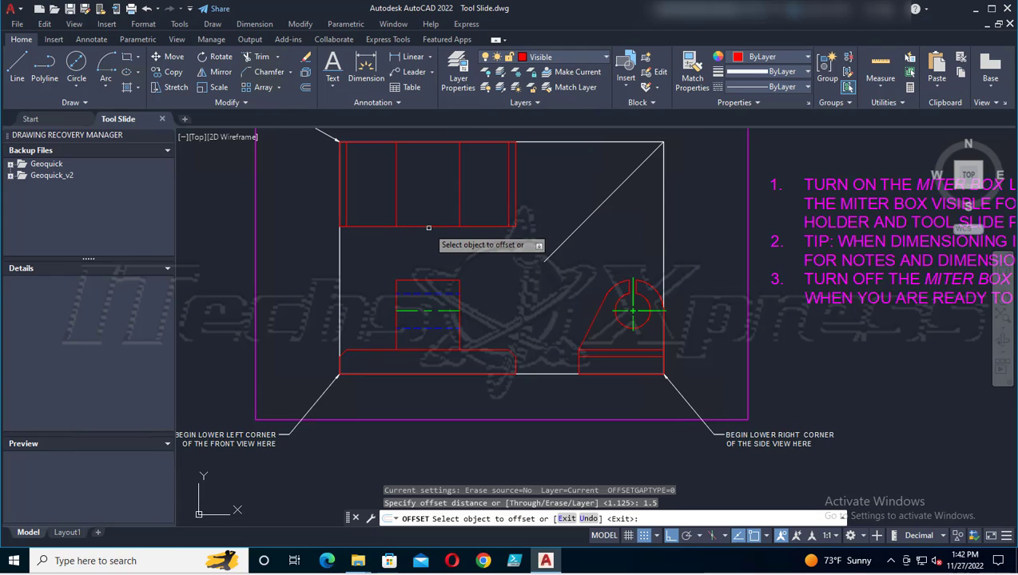
click(428, 227)
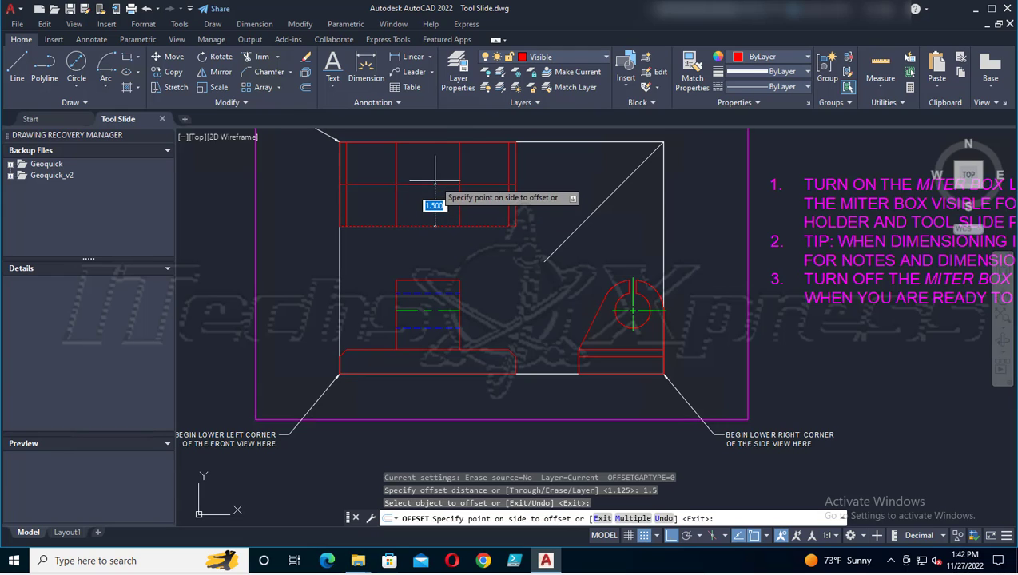
click(449, 172)
key(Escape)
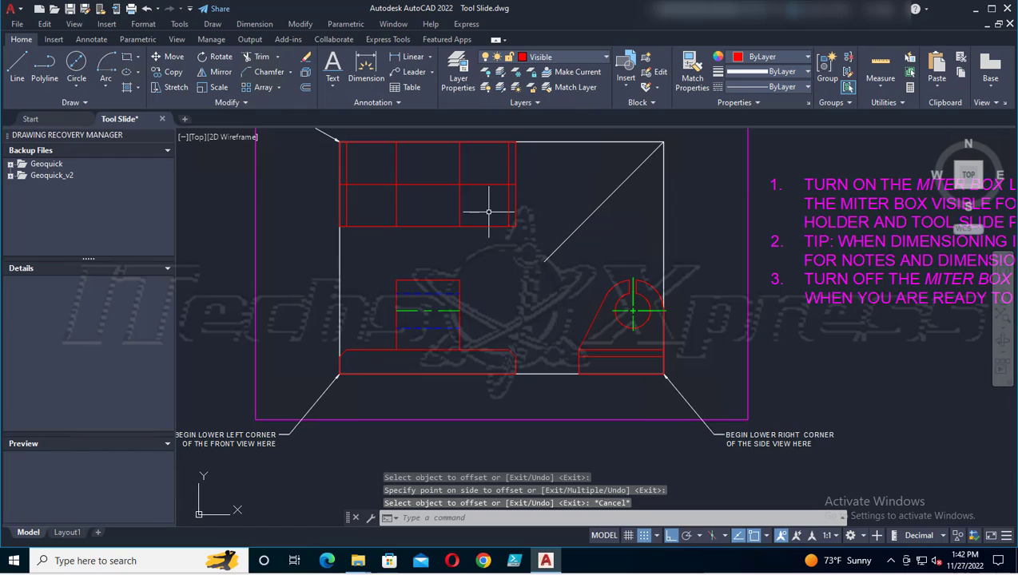
click(69, 8)
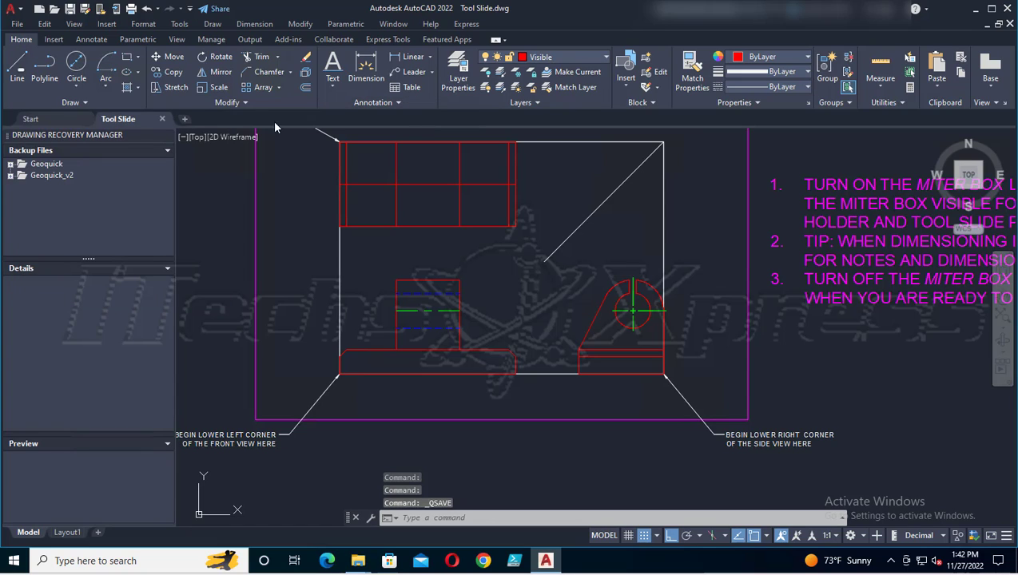
Step: Offset the top view's right edge 1 inward to the left and save the drawing
click(306, 88)
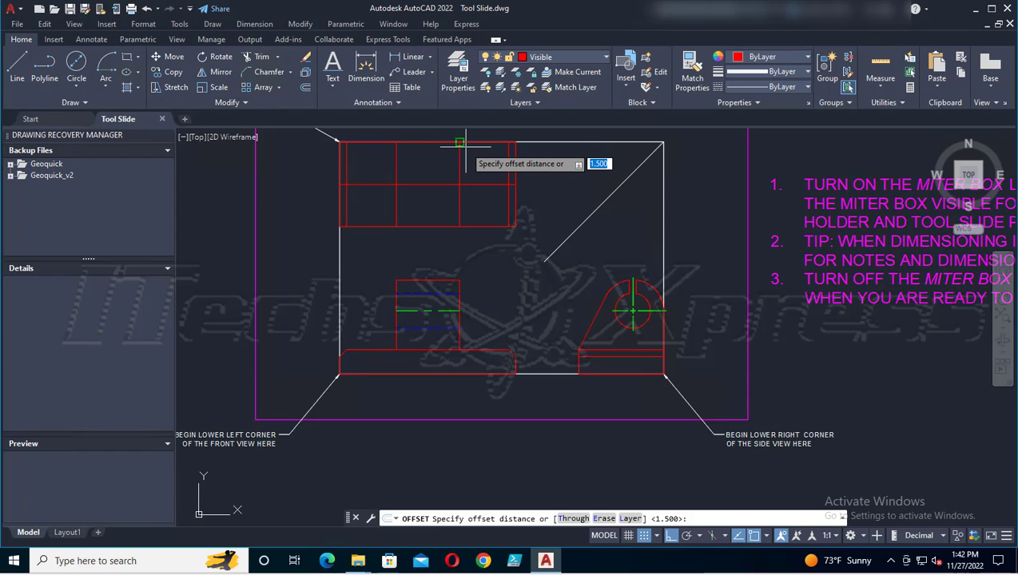
text(1)
key(Return)
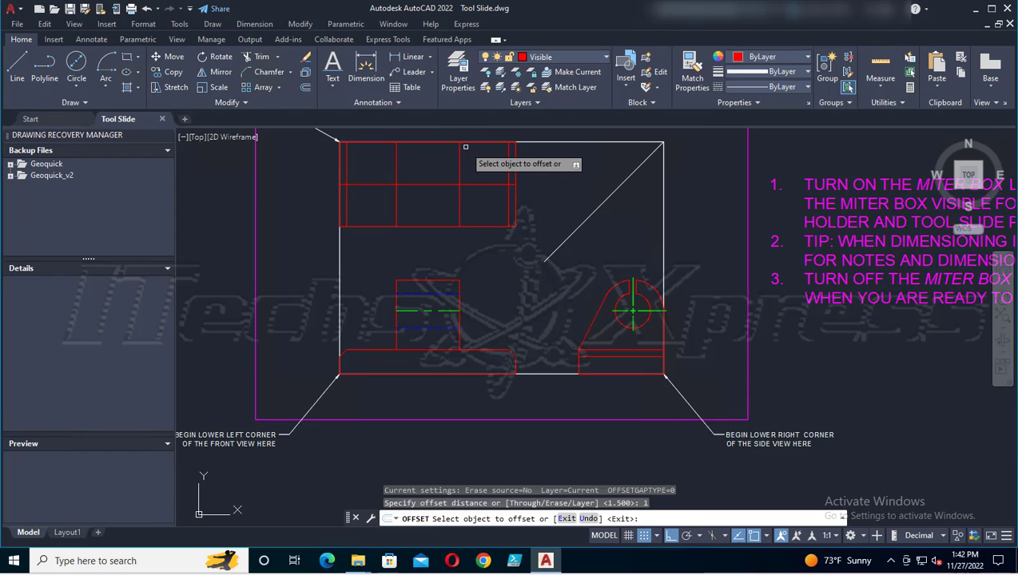
click(513, 160)
click(467, 169)
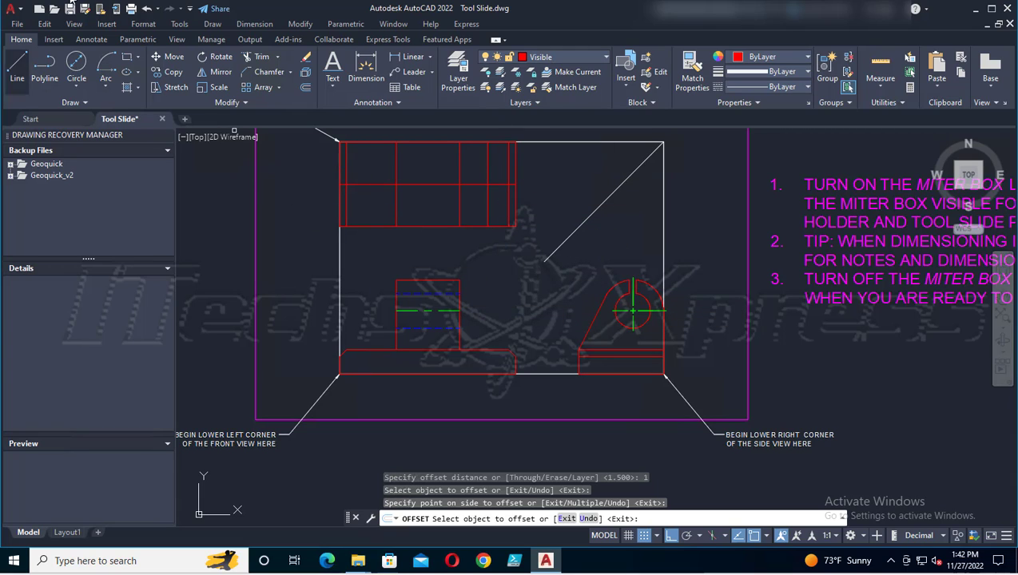
key(Escape)
key(ctrl+s)
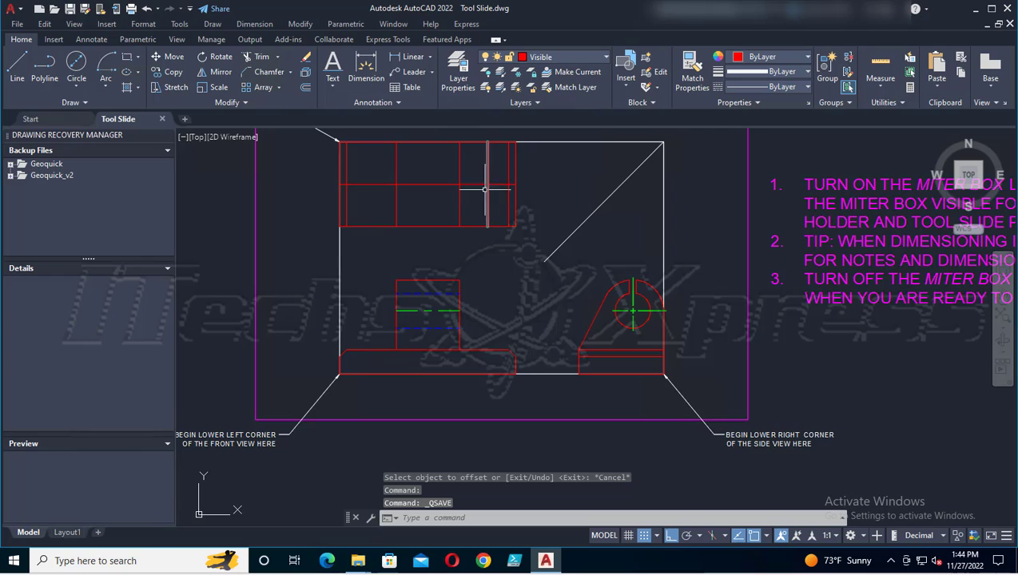
click(78, 89)
click(94, 170)
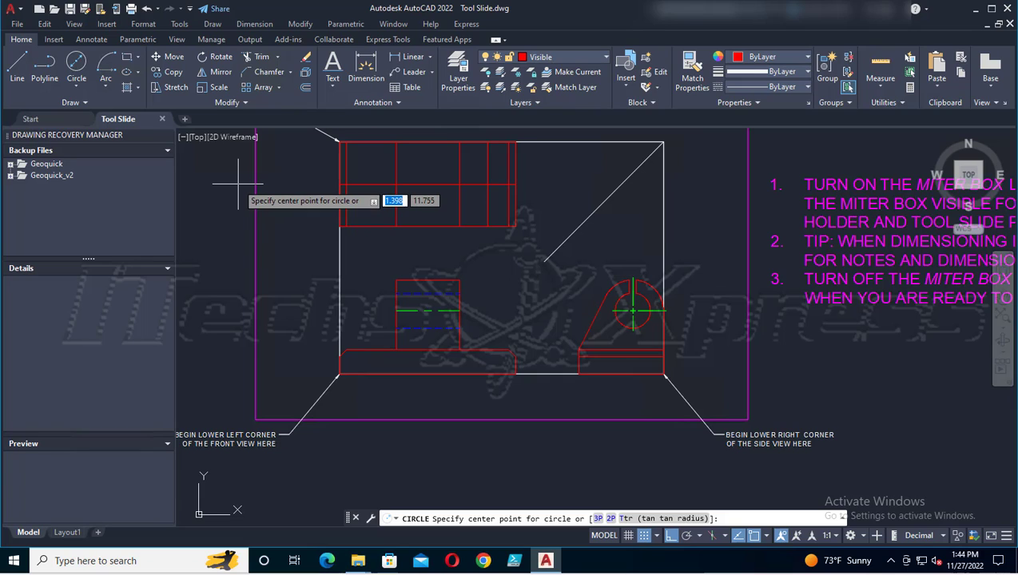
click(516, 227)
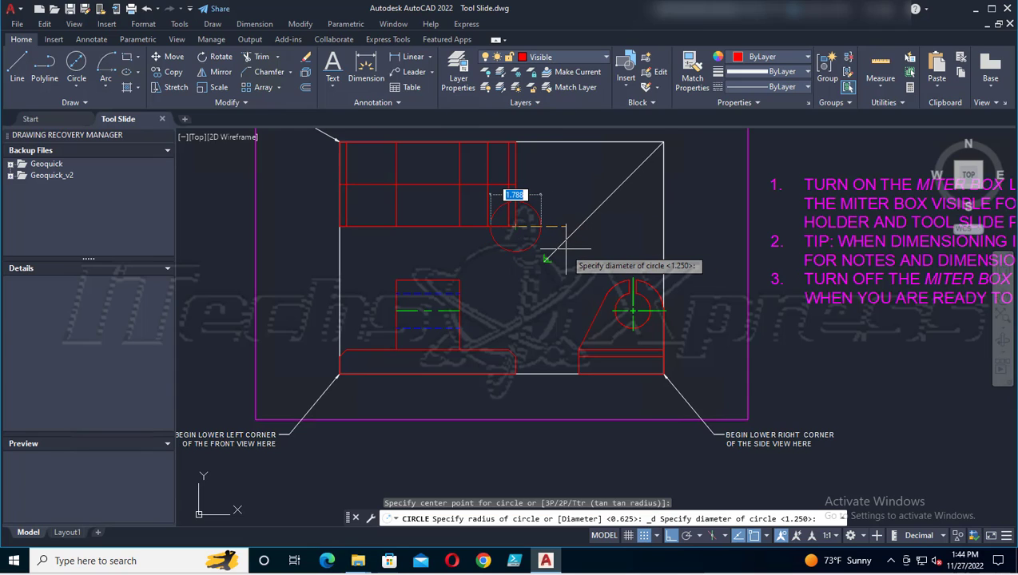
text(-1.5)
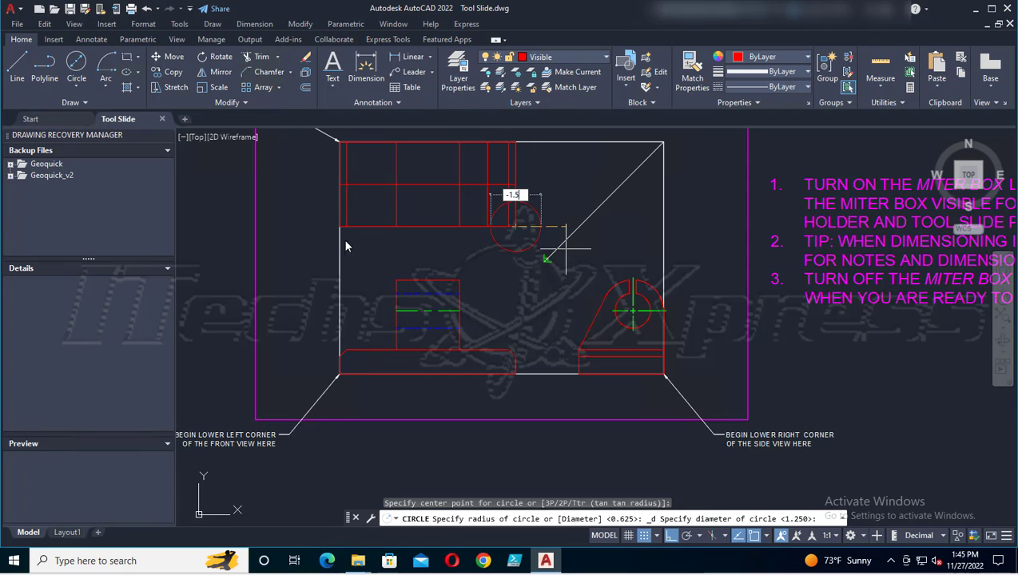
key(BackSpace)
key(BackSpace)
key(BackSpace)
key(BackSpace)
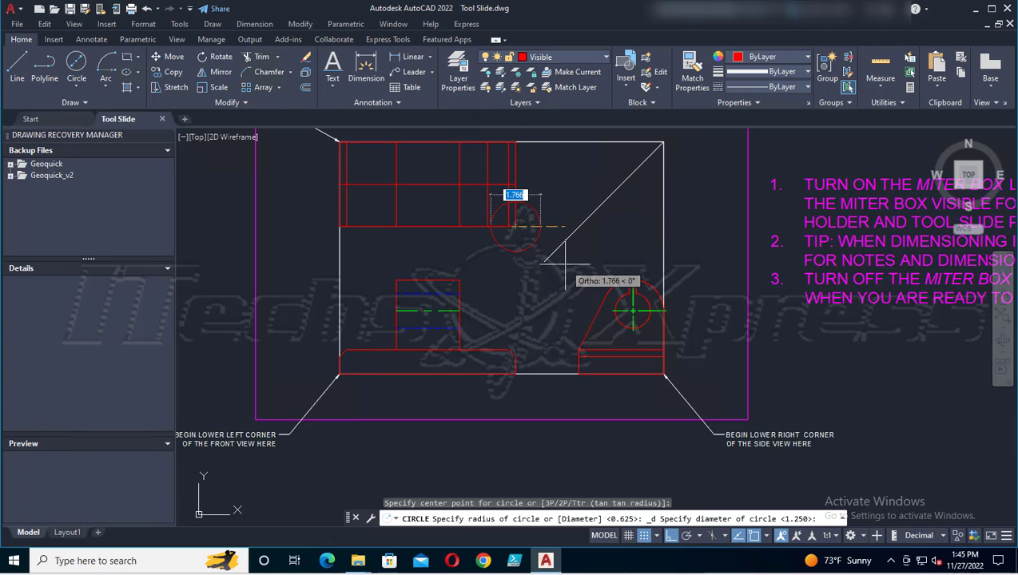
text(-)
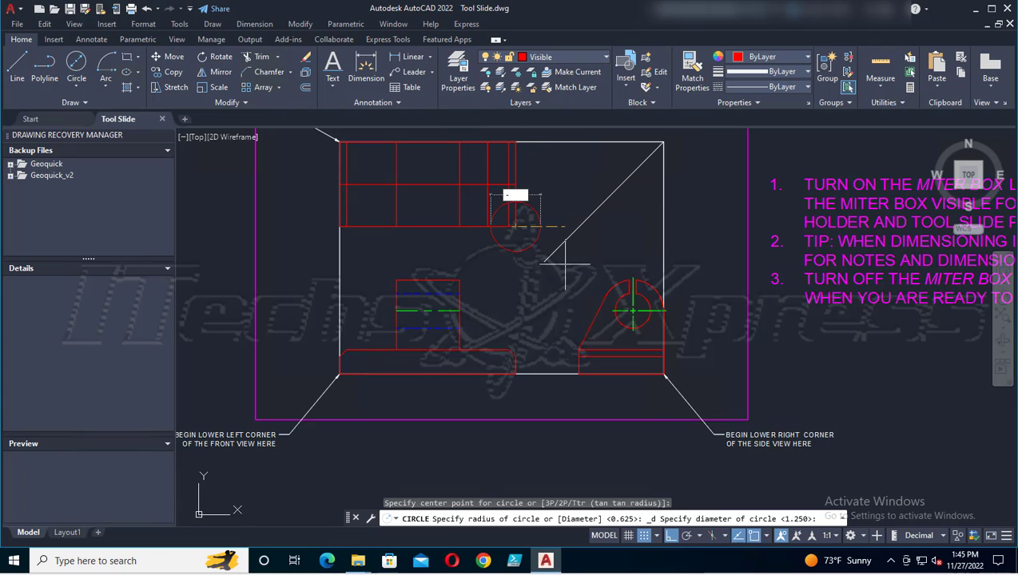
text(1)
key(Escape)
key(Return)
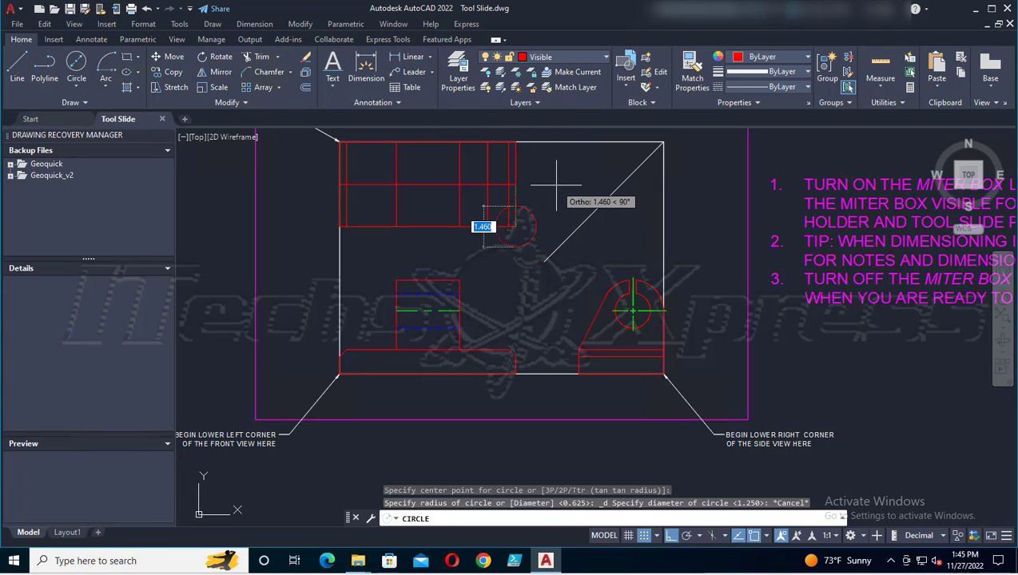
key(Escape)
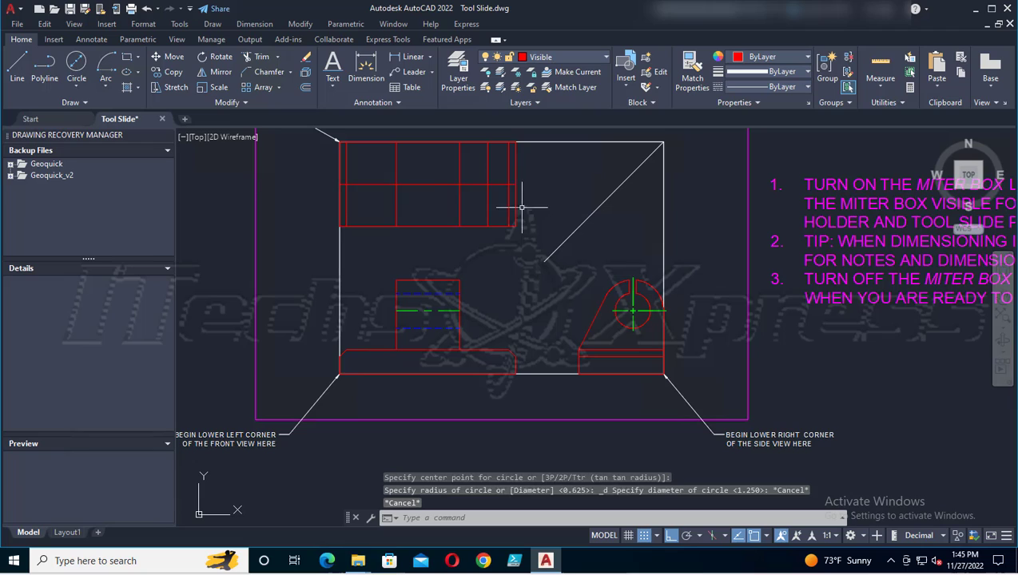
click(78, 86)
click(86, 129)
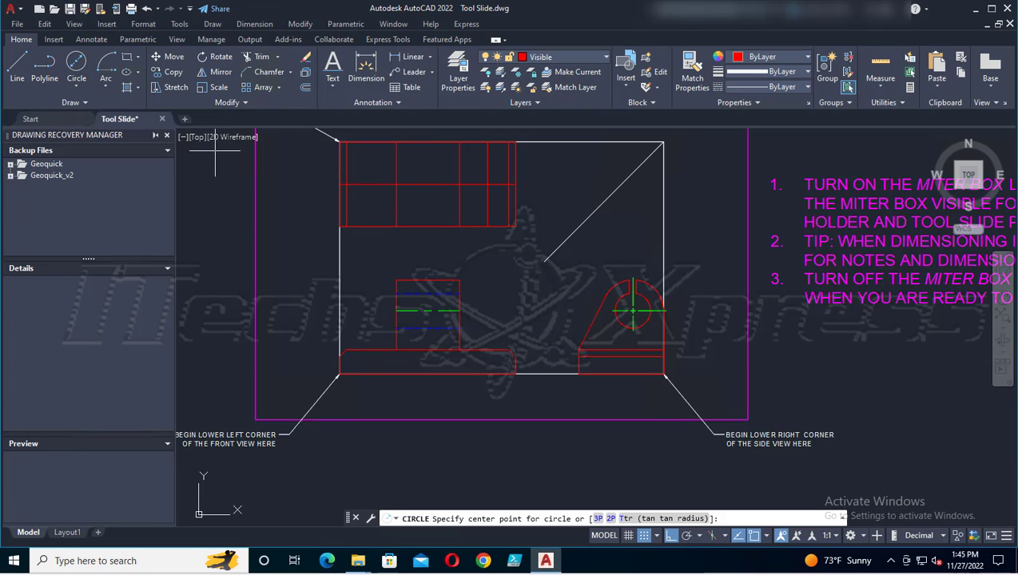
click(515, 227)
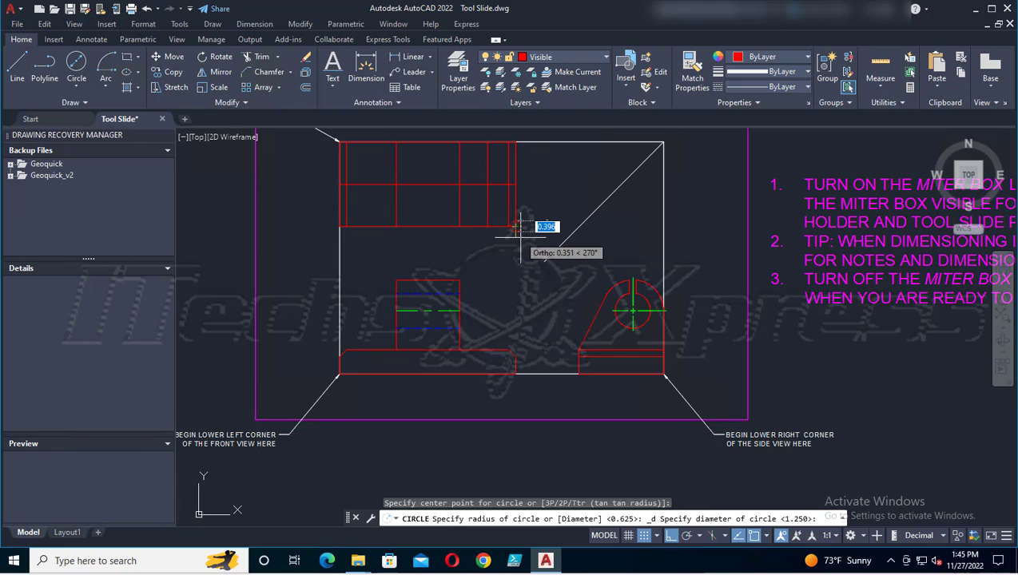
text(.)
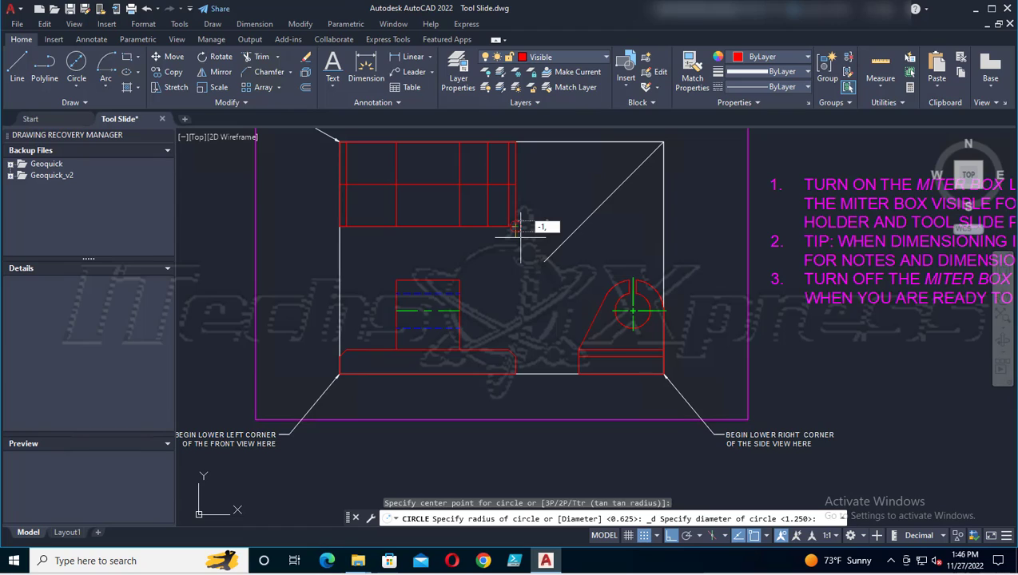
key(Return)
key(Escape)
key(Escape)
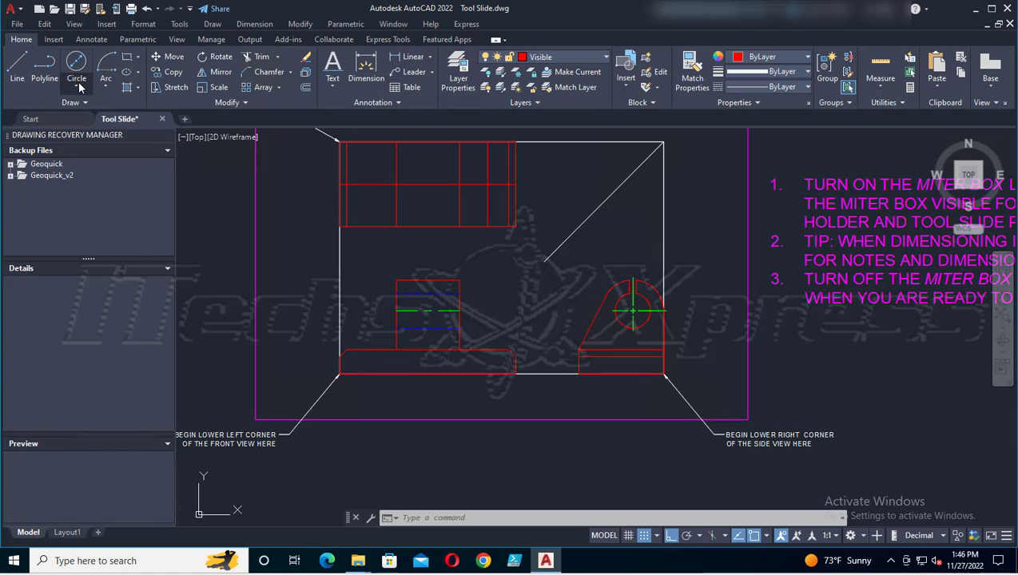
Step: Turn off ortho mode and try to place a circle's center at an X offset of -1 from the top view's lower-right corner
click(80, 86)
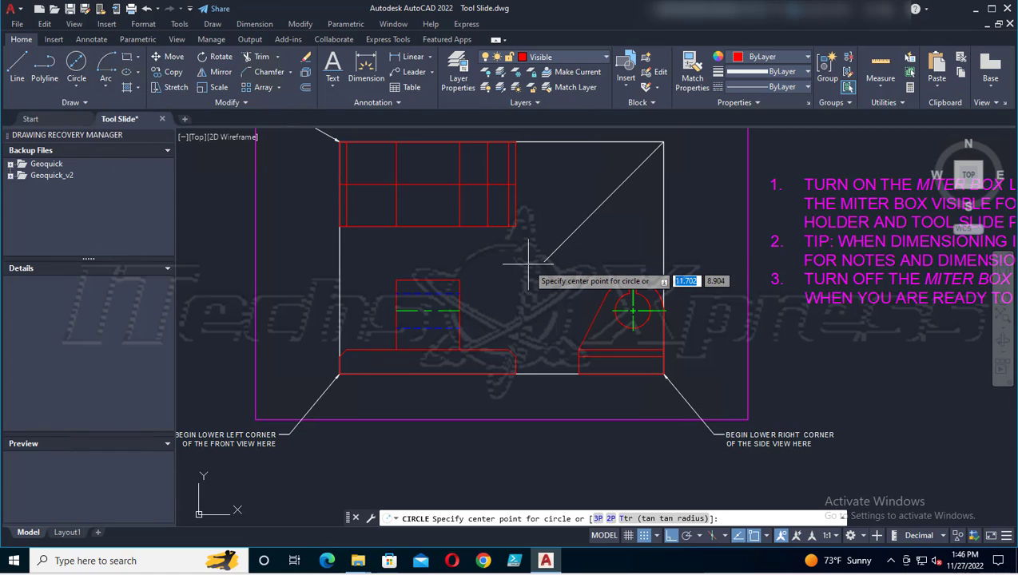
key(F8)
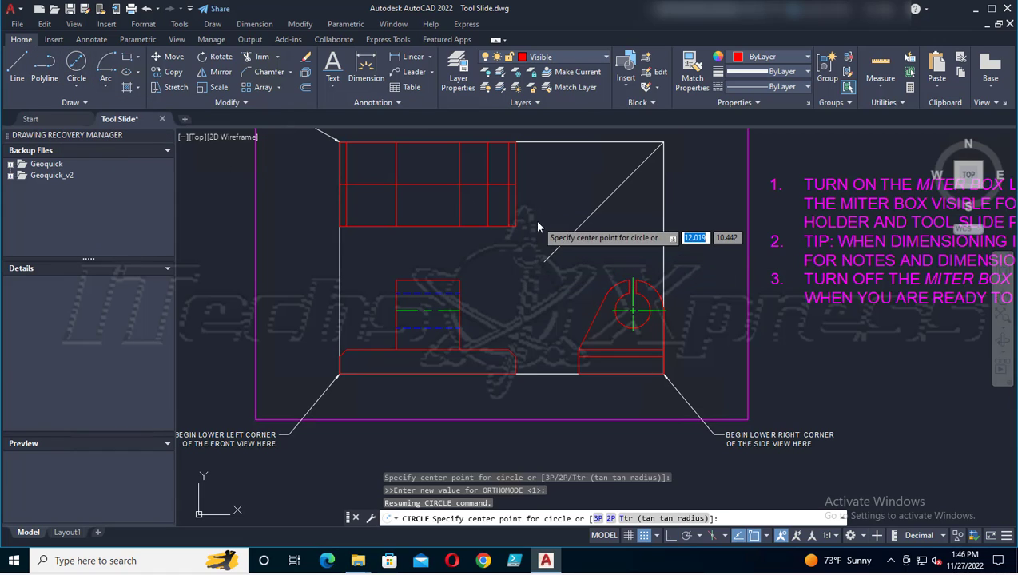
shift+right_click(538, 227)
click(566, 244)
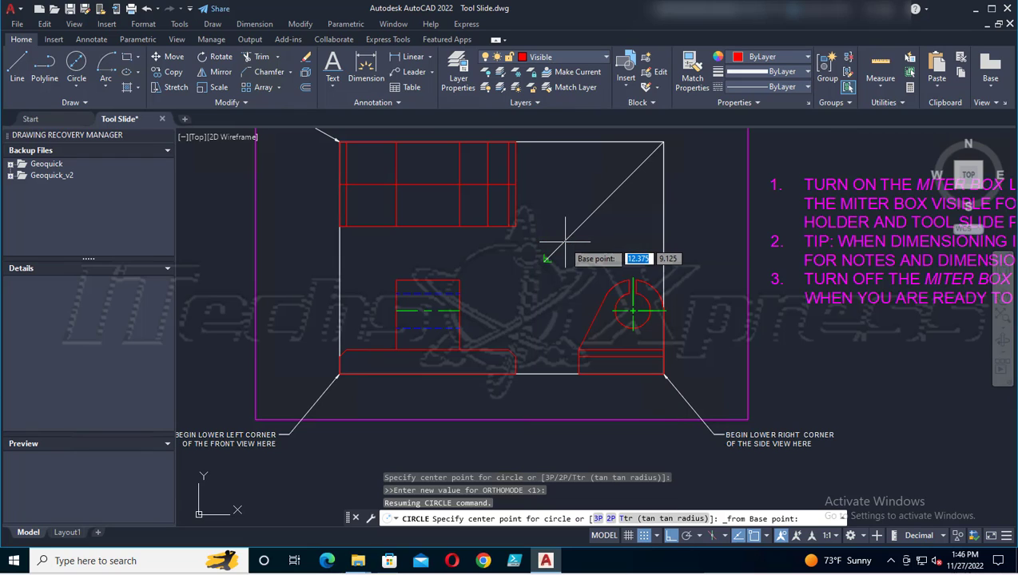
click(515, 228)
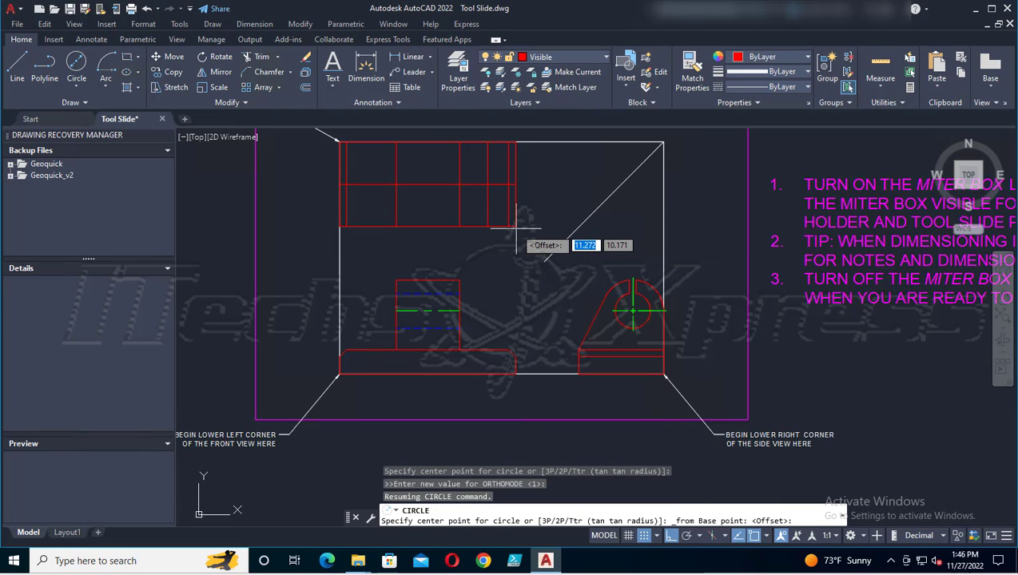
text(-1)
key(Tab)
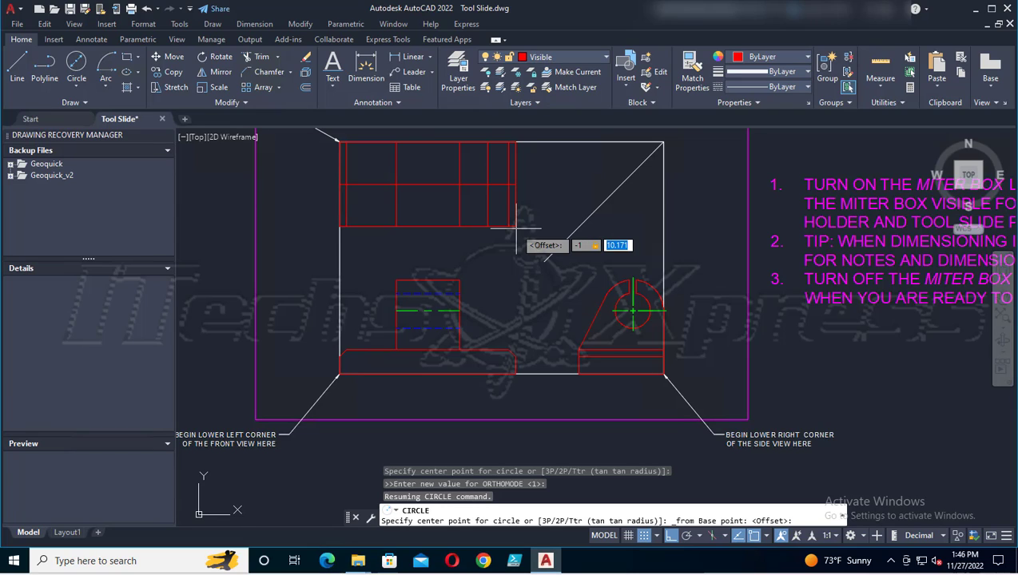
text(1)
key(Escape)
key(Escape)
key(Escape)
key(Escape)
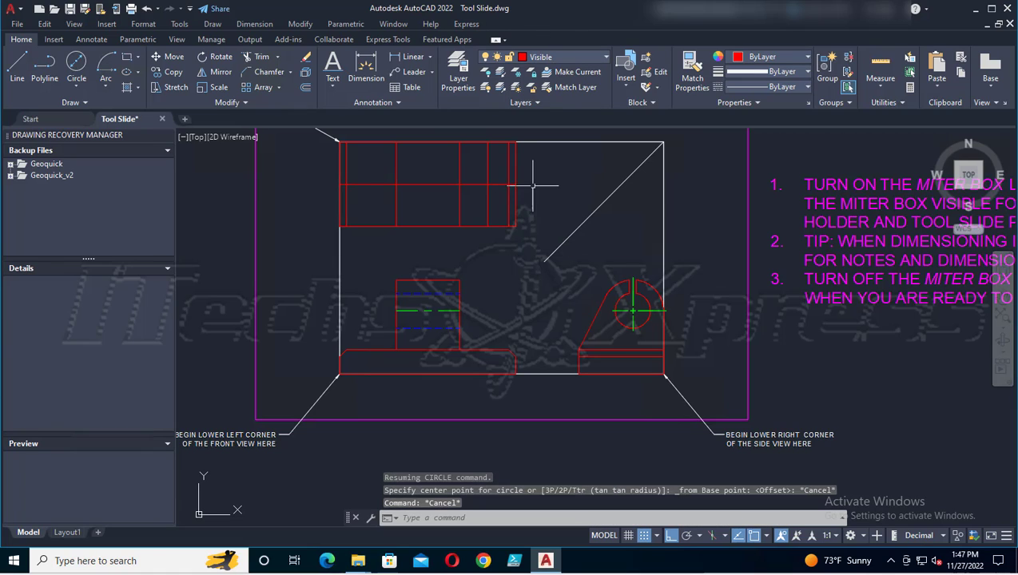
click(79, 90)
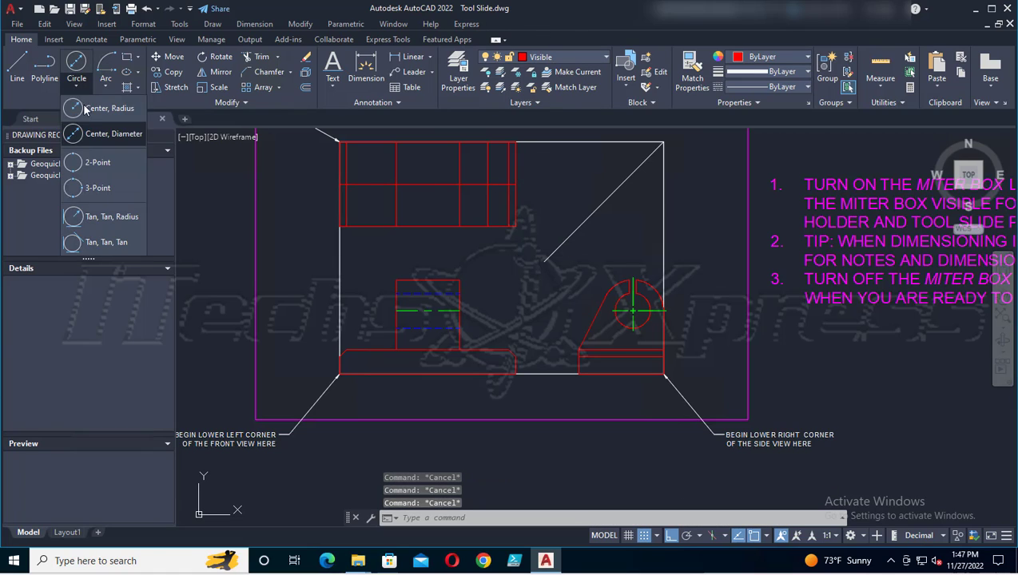
click(88, 134)
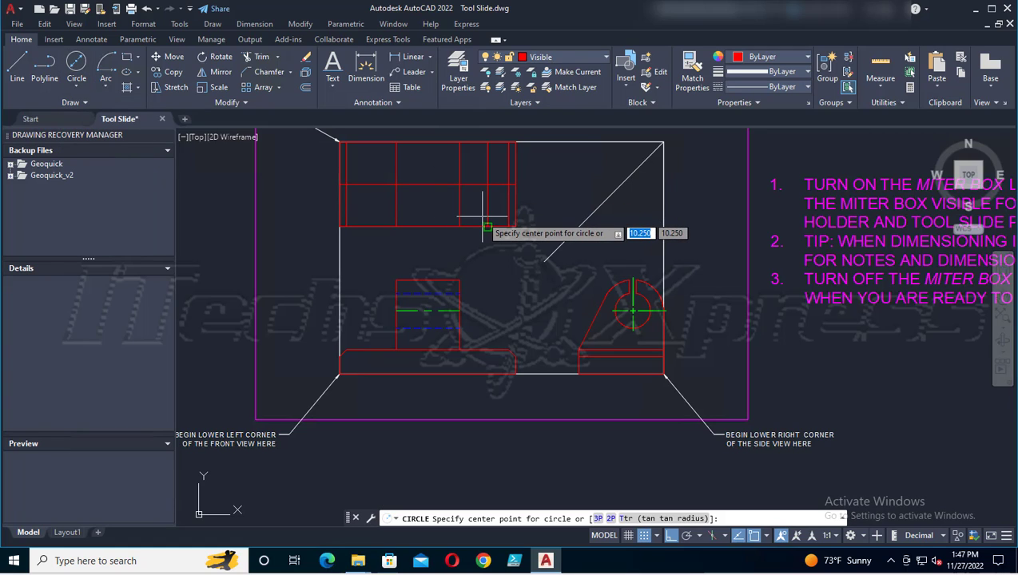
shift+right_click(529, 226)
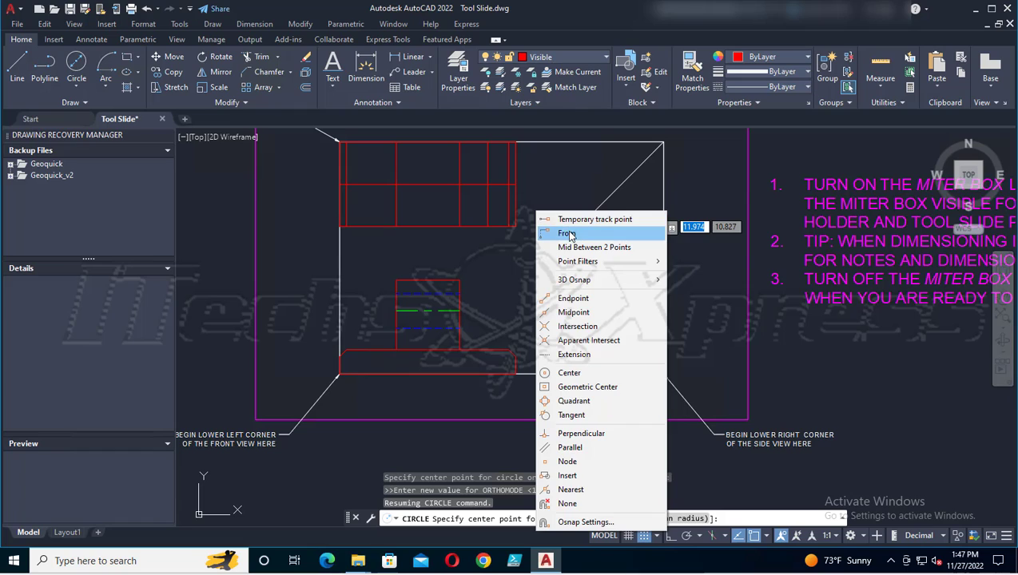
click(569, 232)
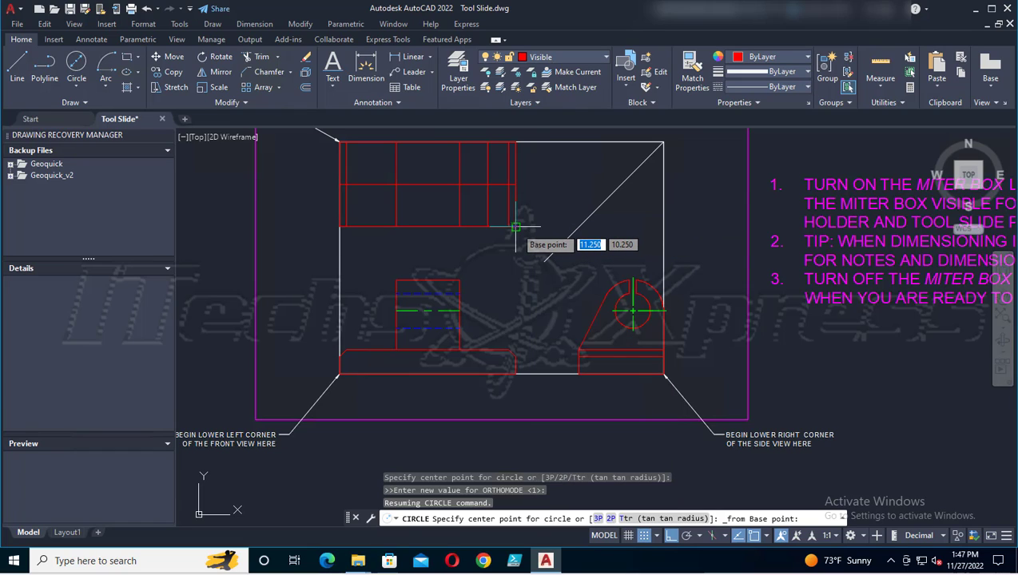
click(516, 226)
text(@)
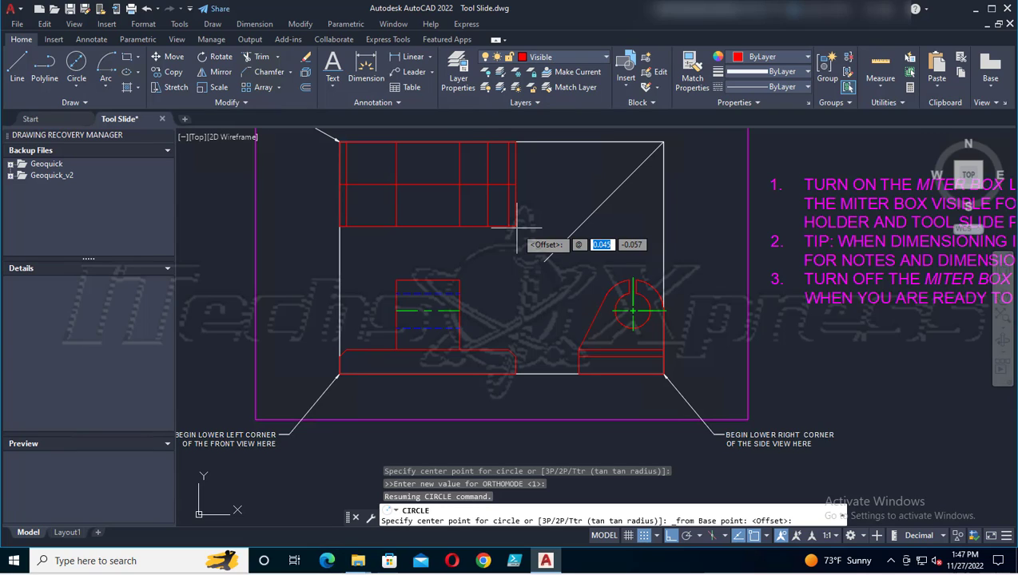
text(-1,)
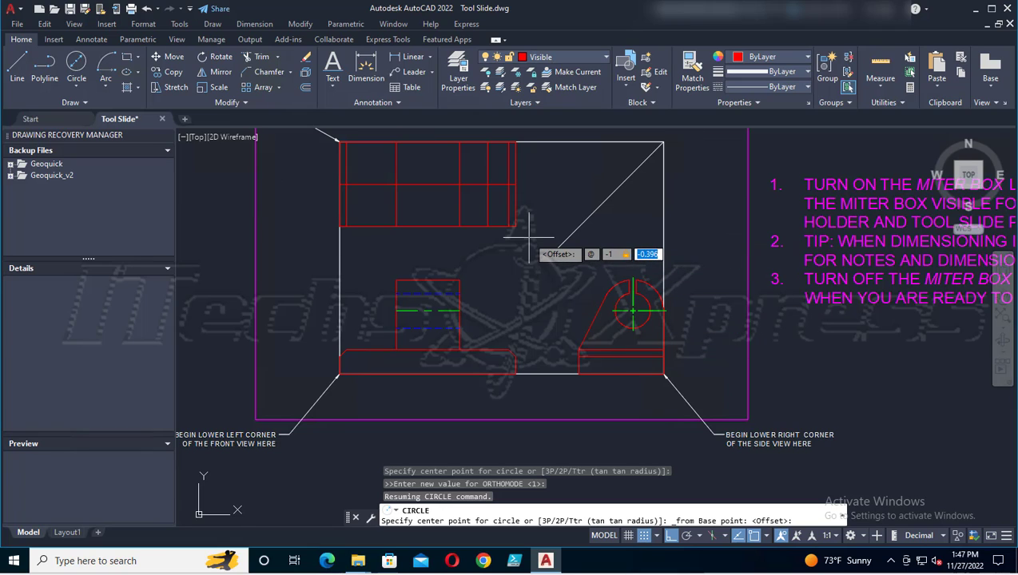
text(1)
key(Return)
text(d)
key(Return)
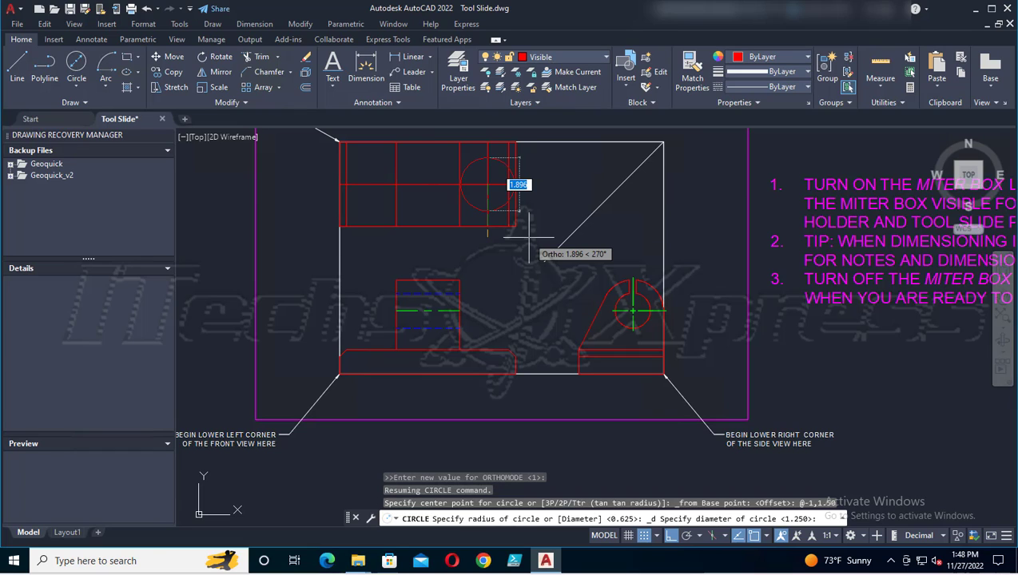
key(Escape)
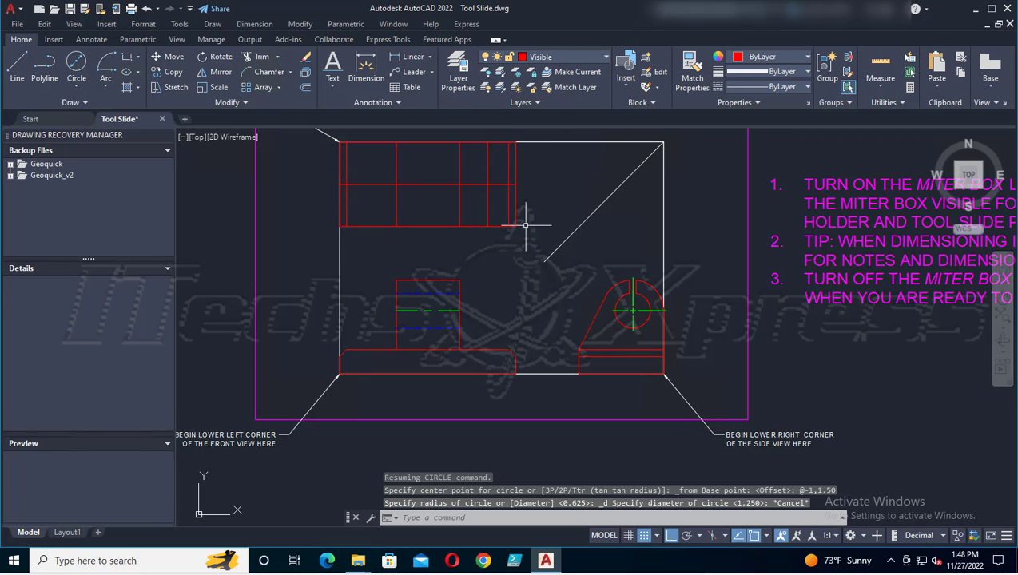
Step: Draw a 1.250 diameter circle centered at offset -1,1.50 from the top view's lower-right corner and save the drawing
click(77, 86)
click(86, 130)
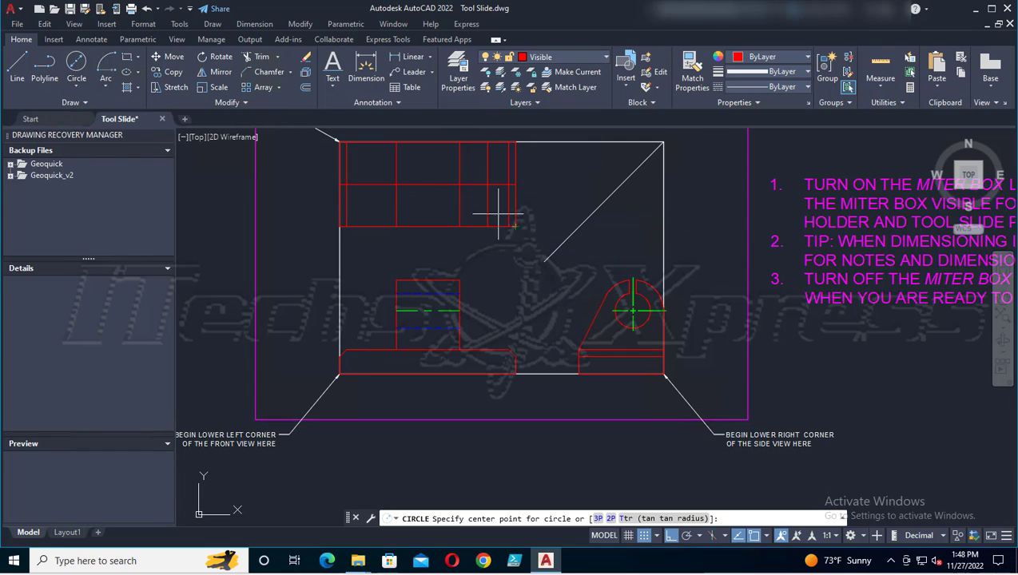
key(F8)
shift+right_click(541, 200)
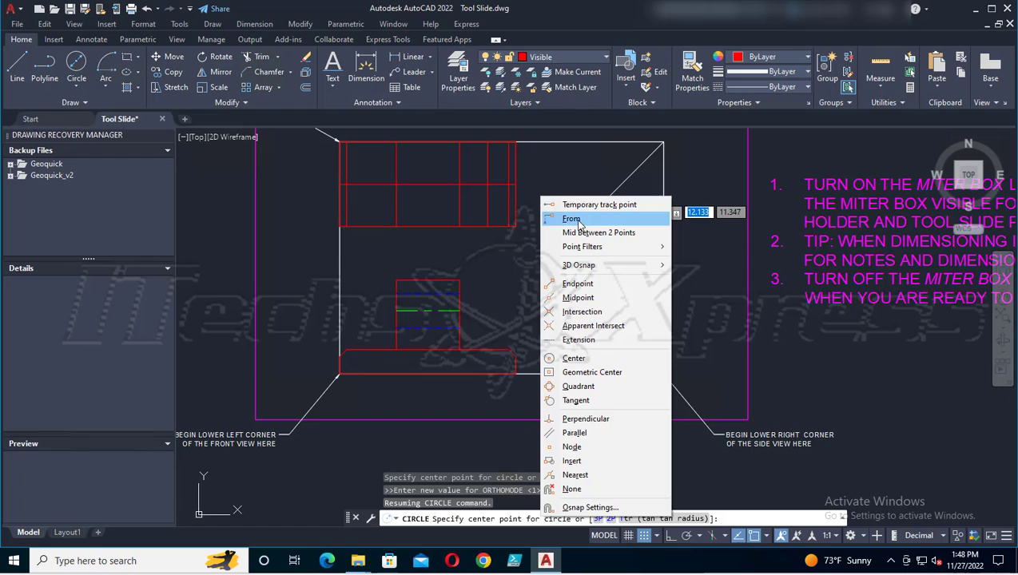
click(572, 219)
click(515, 227)
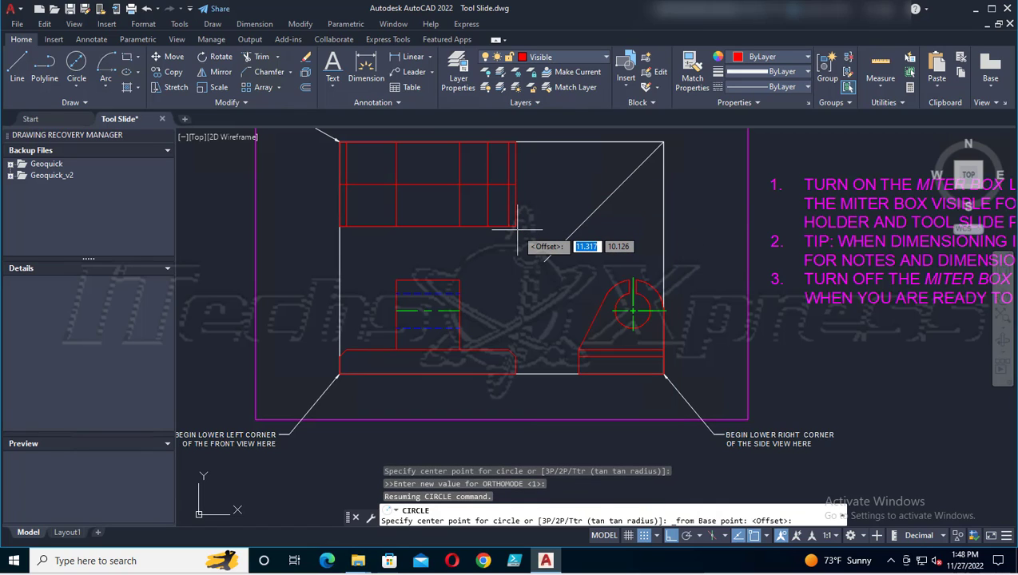
text(@)
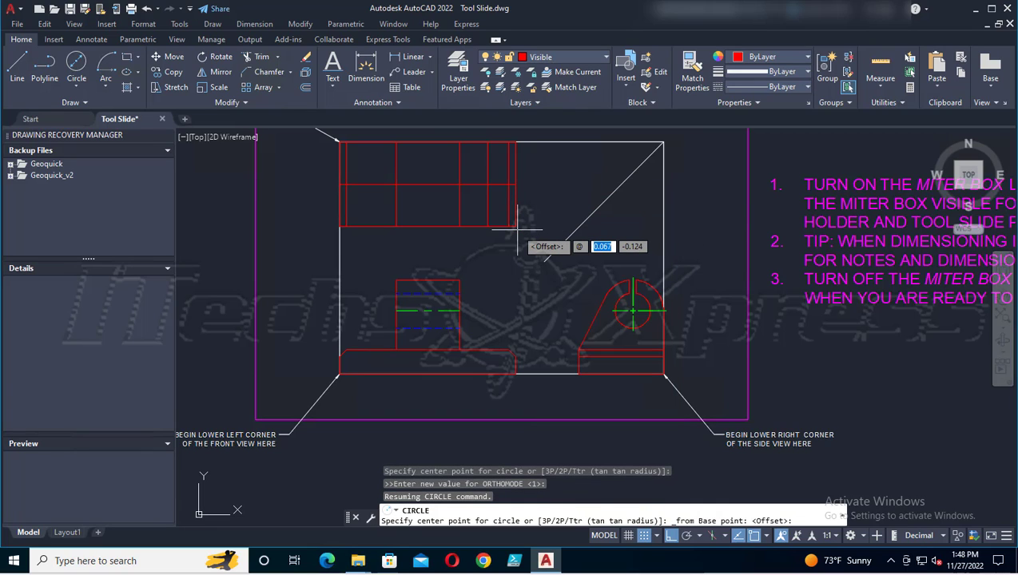
text(-1)
key(Tab)
text(1.50)
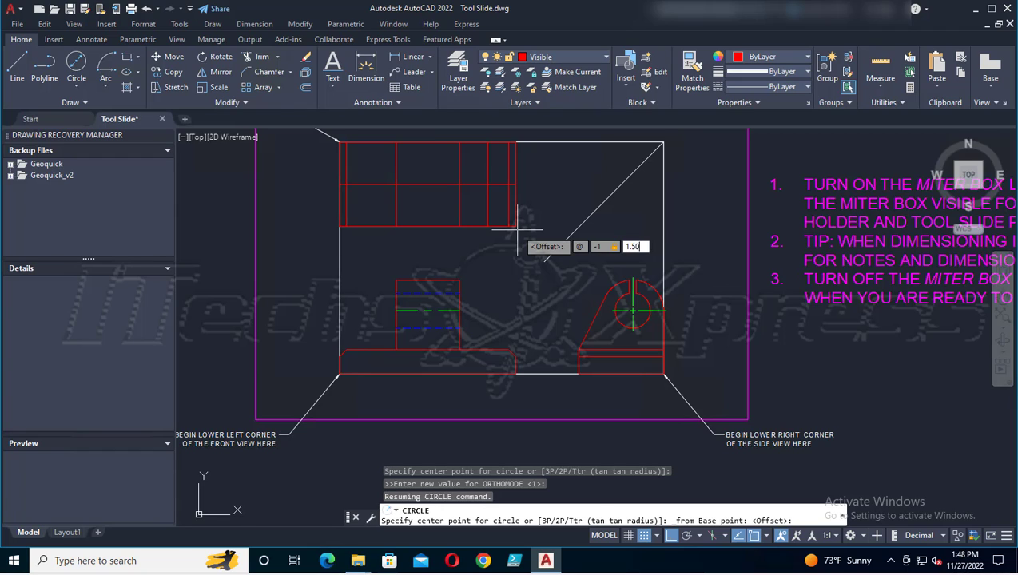
key(Return)
text(d)
key(Return)
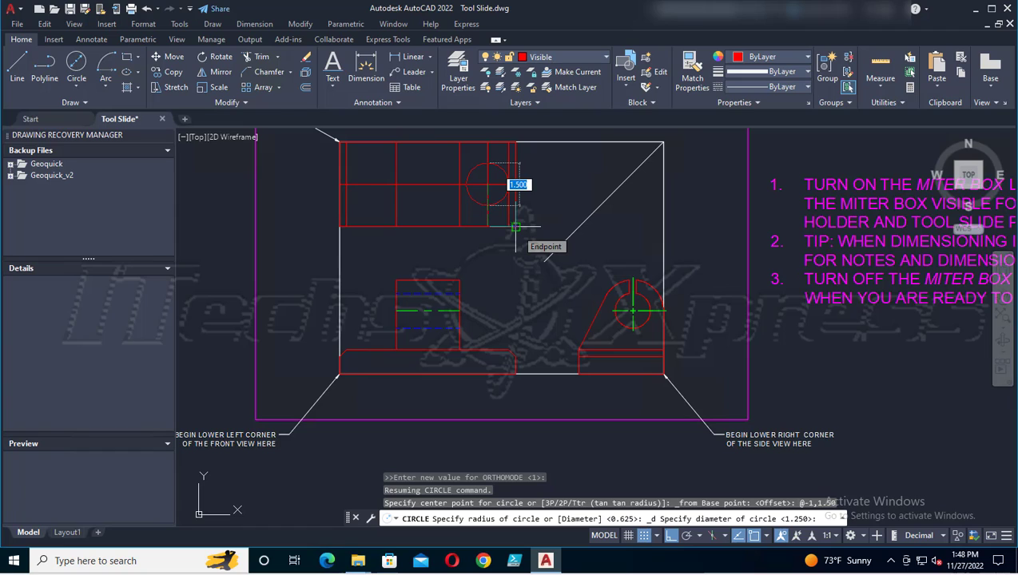
key(Return)
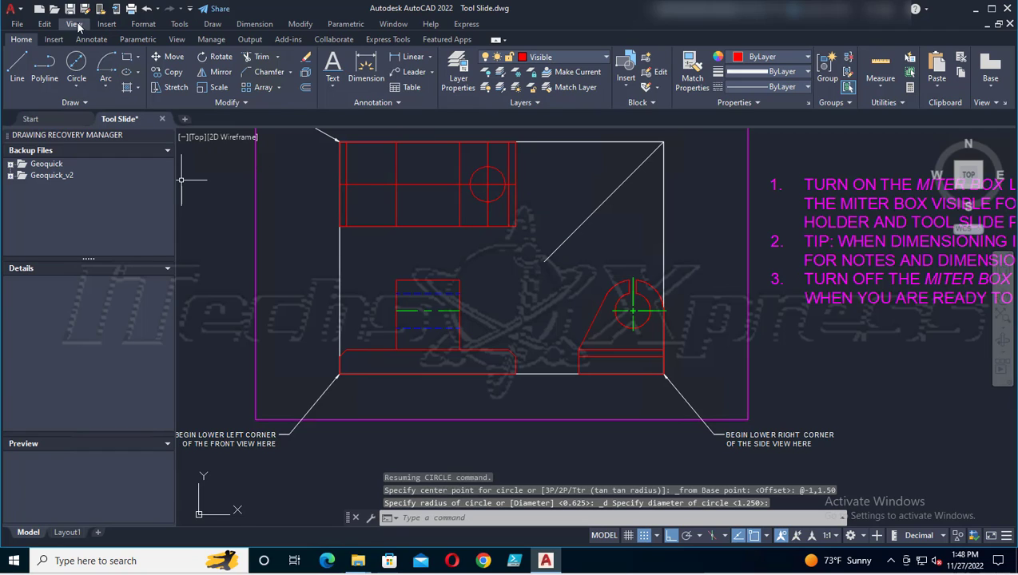
key(ctrl+s)
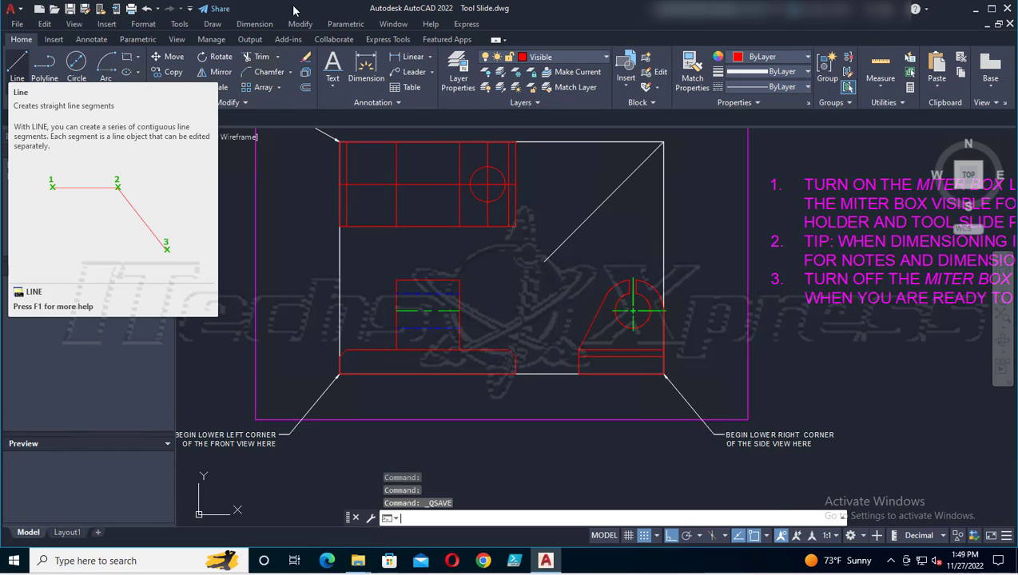
Step: Undo the last save and the circle just drawn in the top view
click(47, 24)
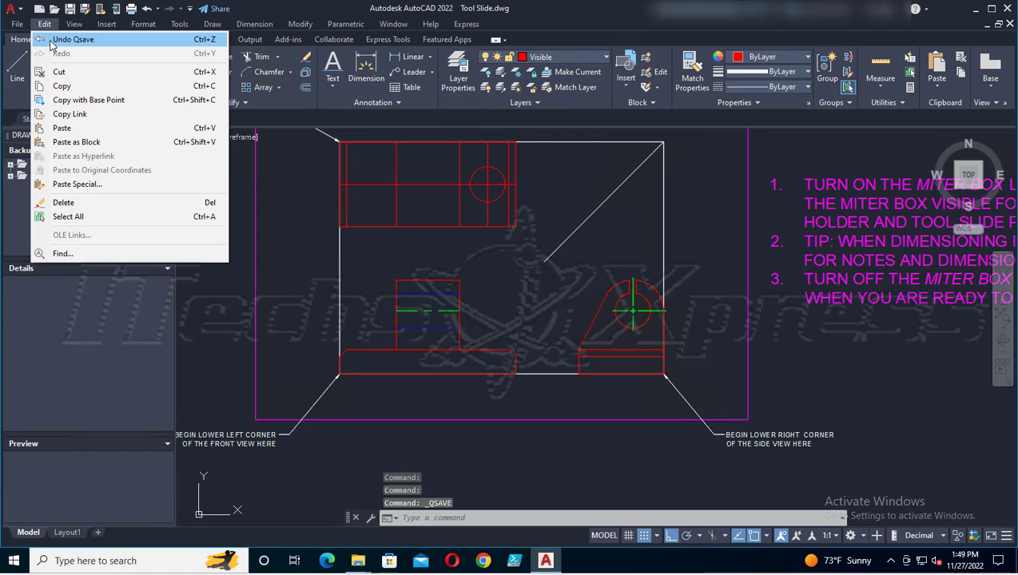
click(51, 42)
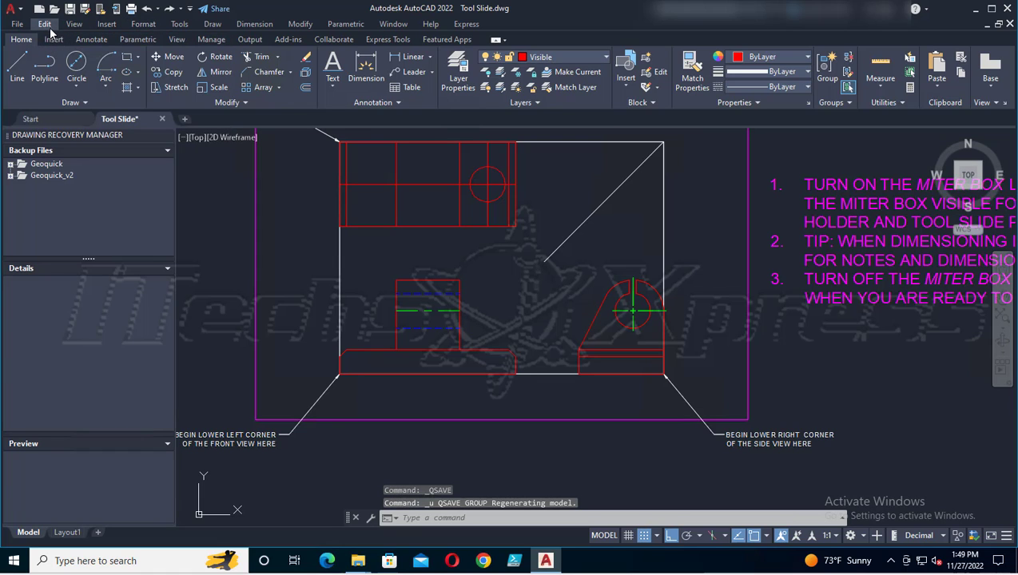
click(46, 25)
click(50, 42)
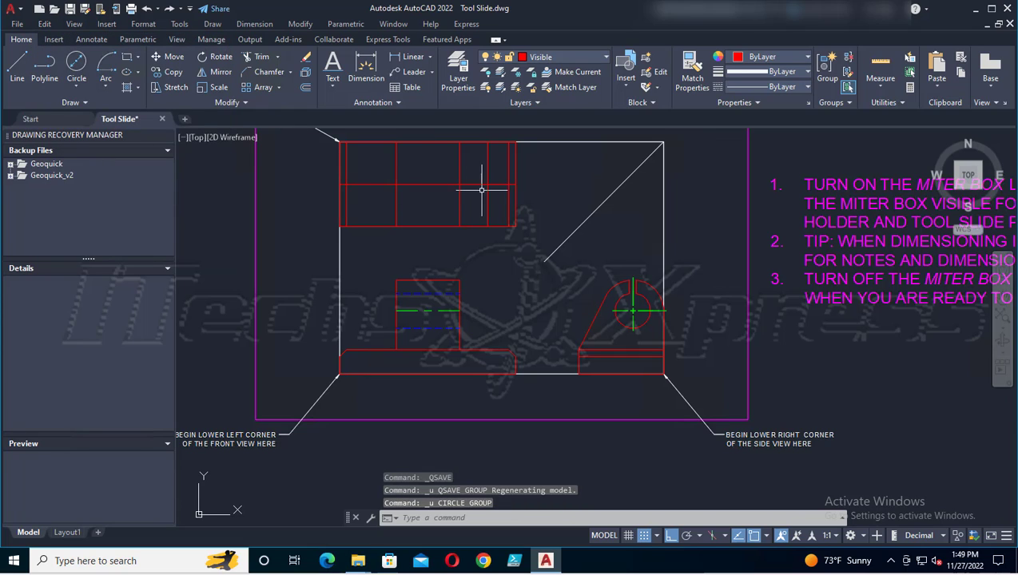
Step: Draw a .875 diameter circle centered at offset -1,1.50 from the top view's lower-right corner and save the drawing
click(80, 86)
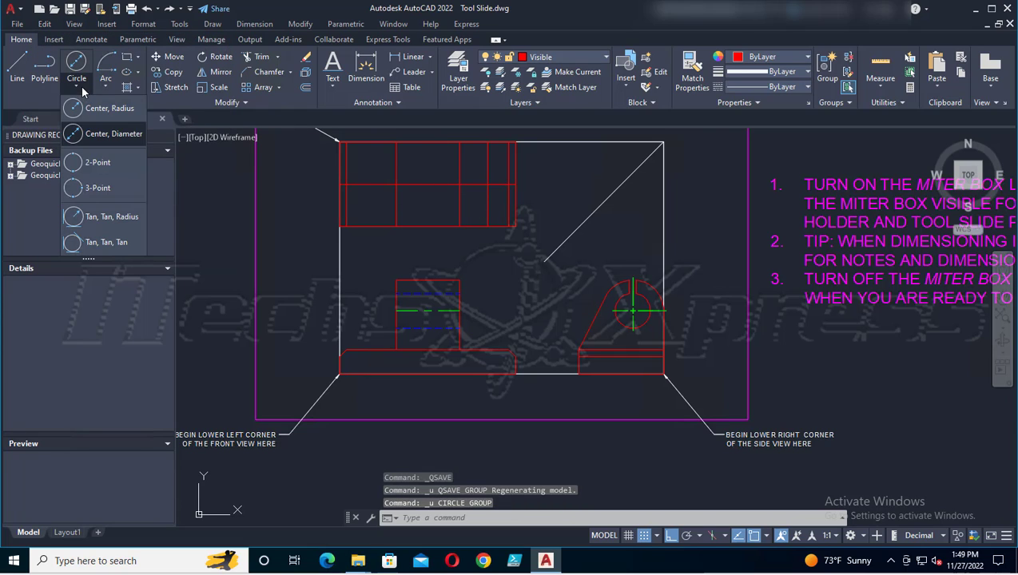
click(93, 134)
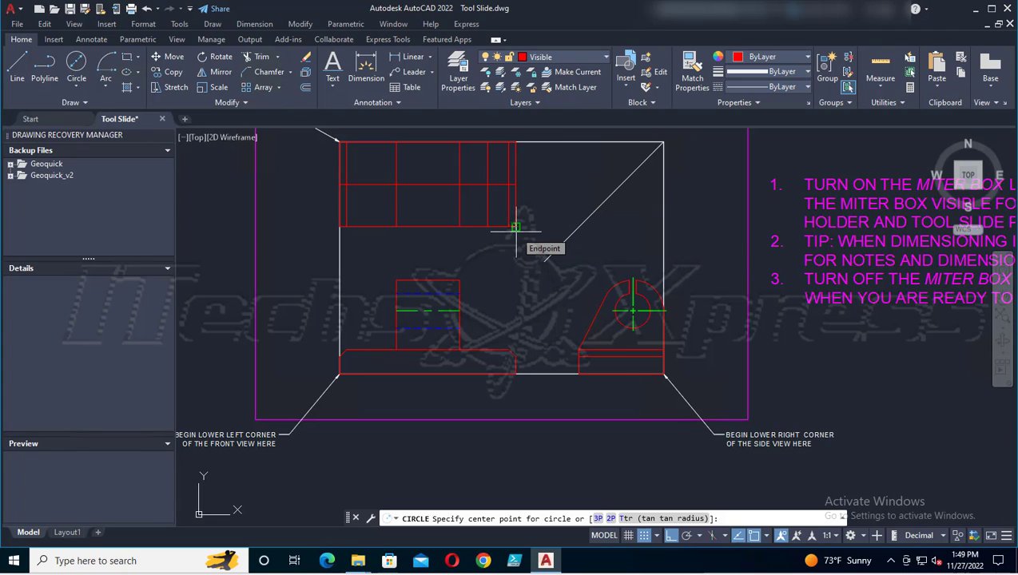
shift+right_click(555, 200)
click(583, 222)
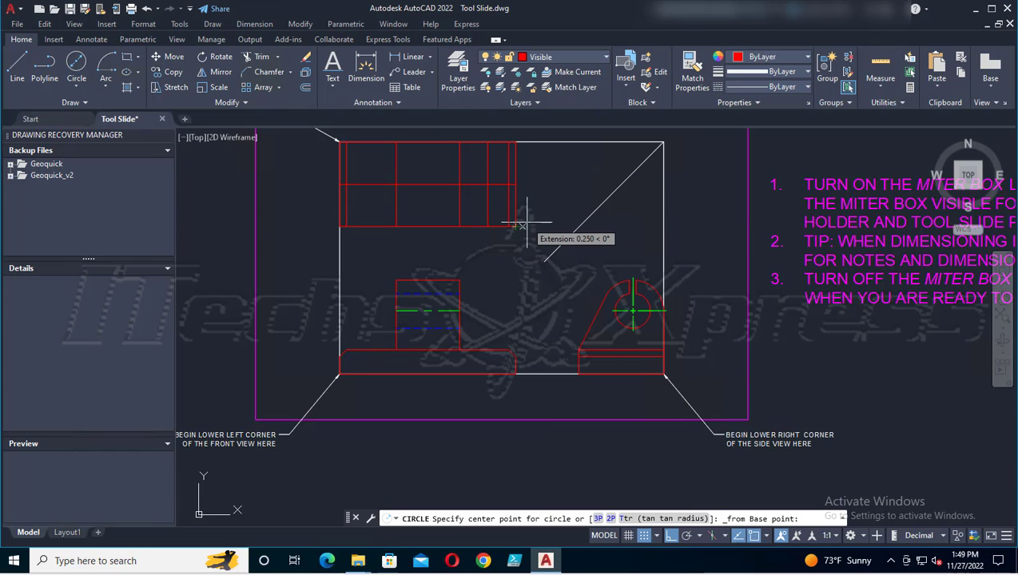
click(516, 227)
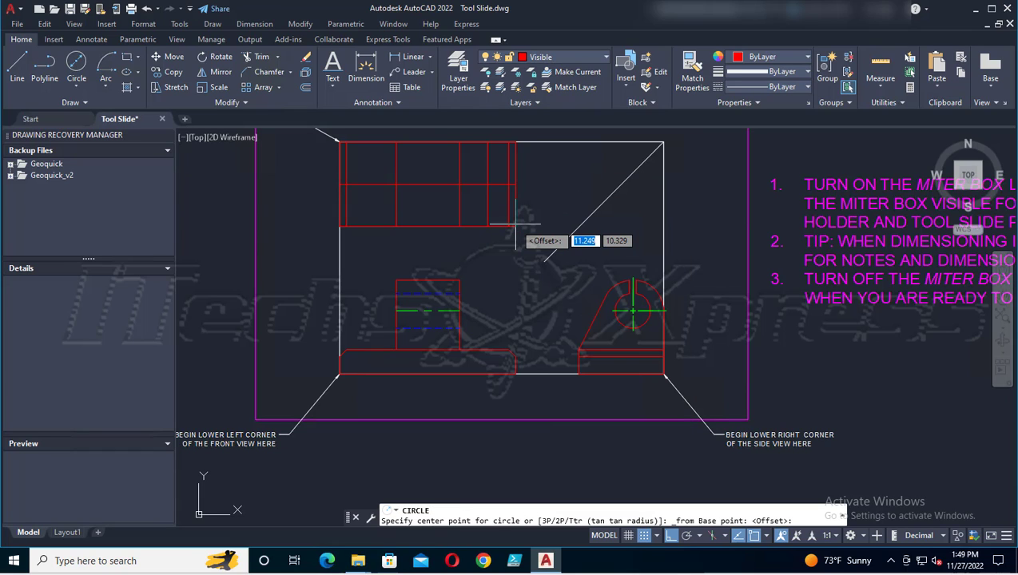
text(@-1)
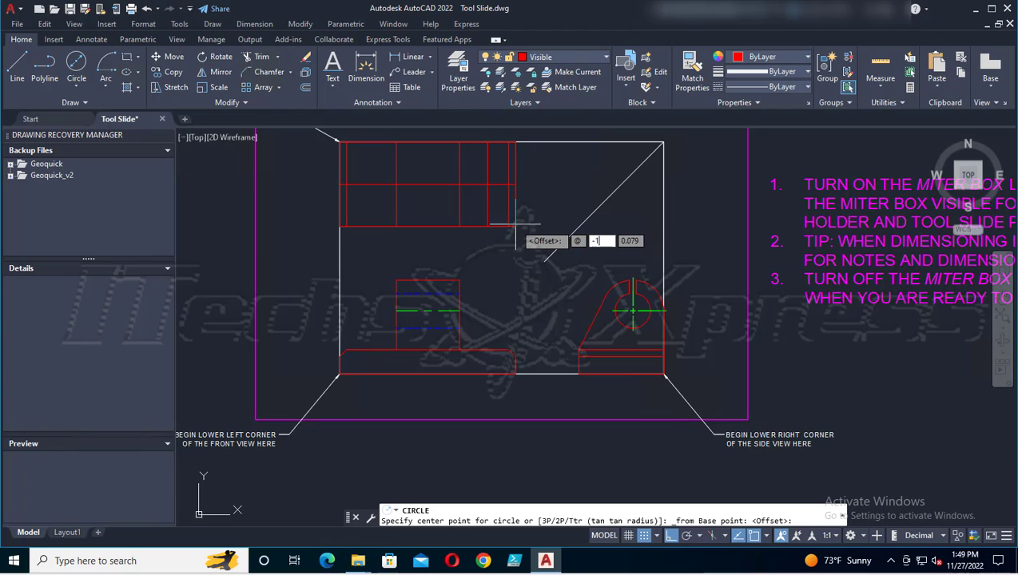
key(Tab)
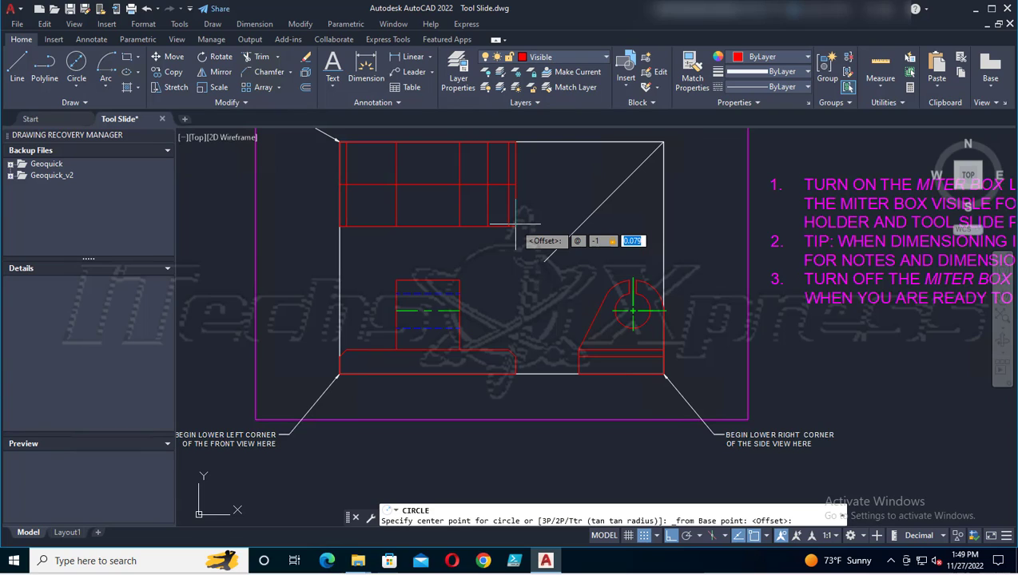
text(1.50)
key(Return)
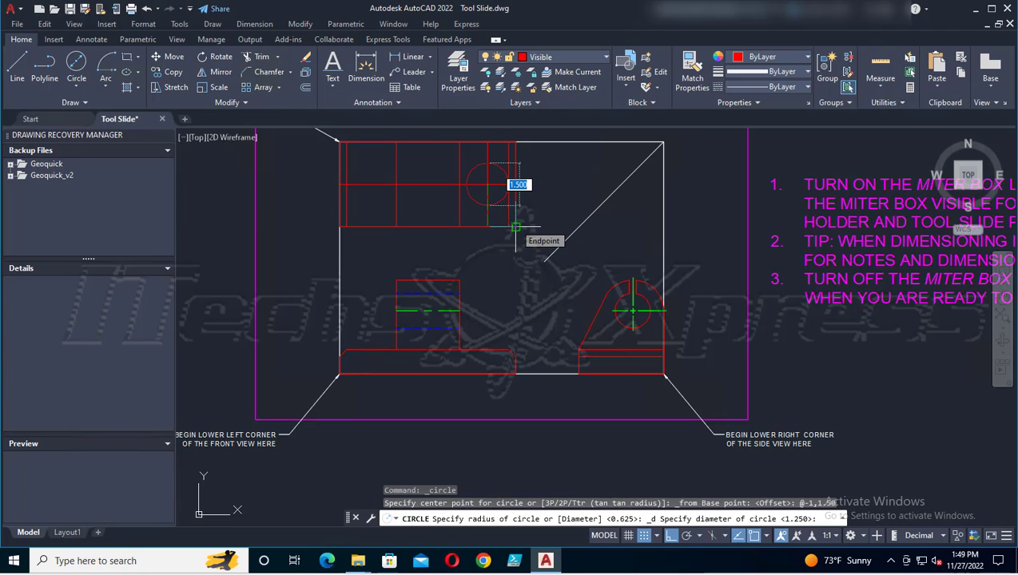
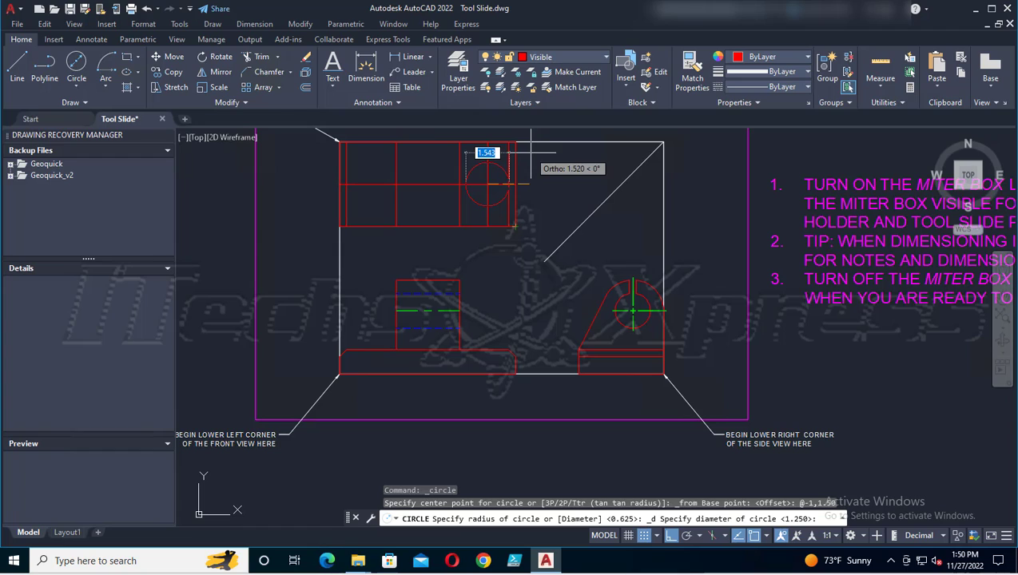
key(BackSpace)
key(Return)
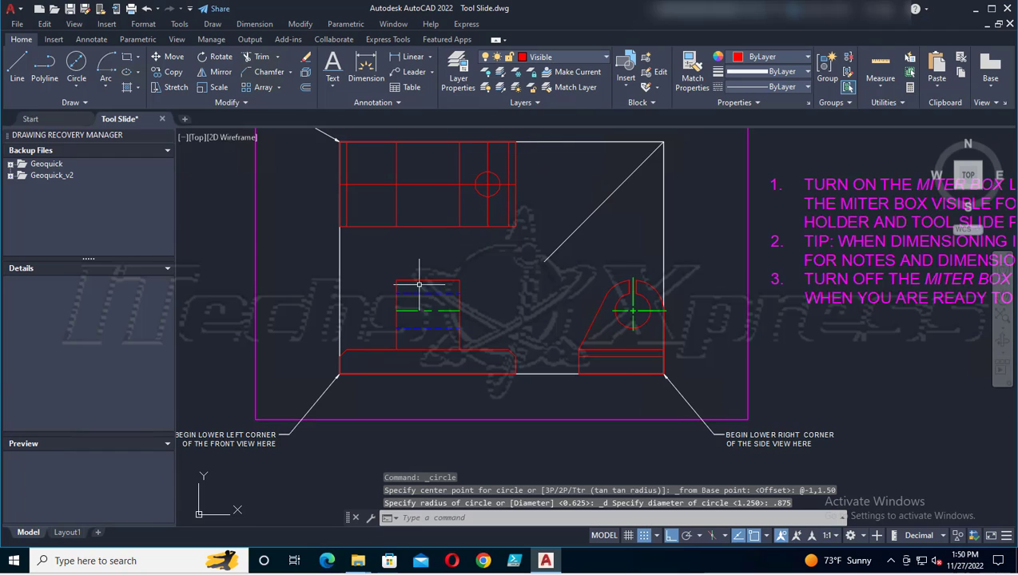
key(ctrl+s)
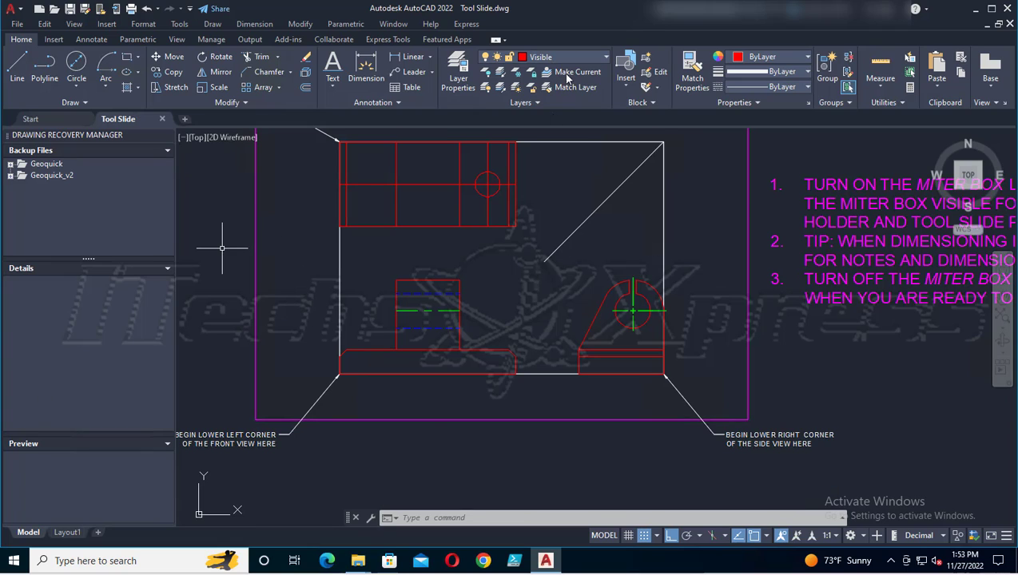
Step: Delete the horizontal and vertical construction lines crossing the circle's center in the top view and save the drawing
scroll(459, 200, up, 3)
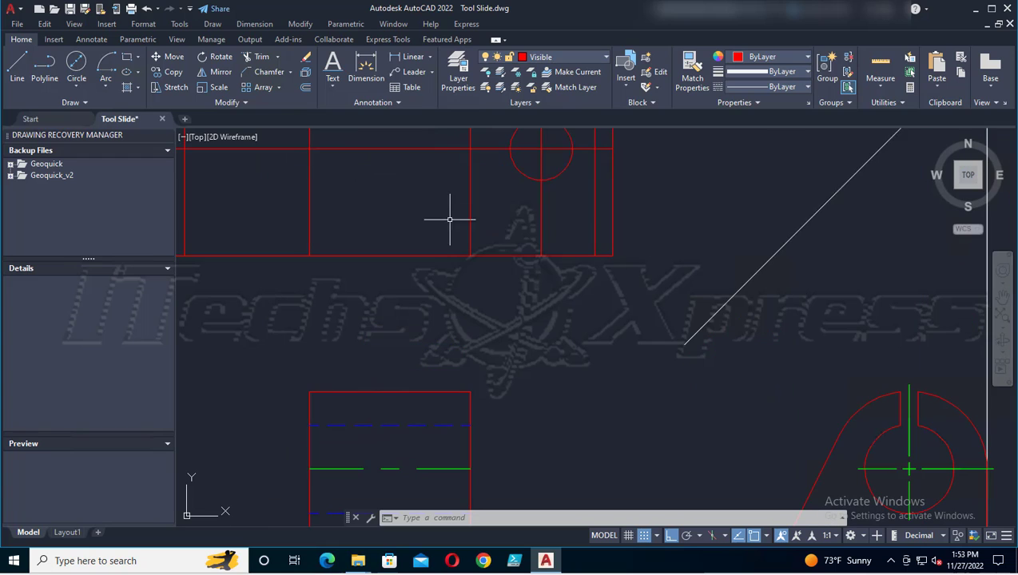
scroll(452, 232, down, 1)
middle_drag(452, 231, 464, 346)
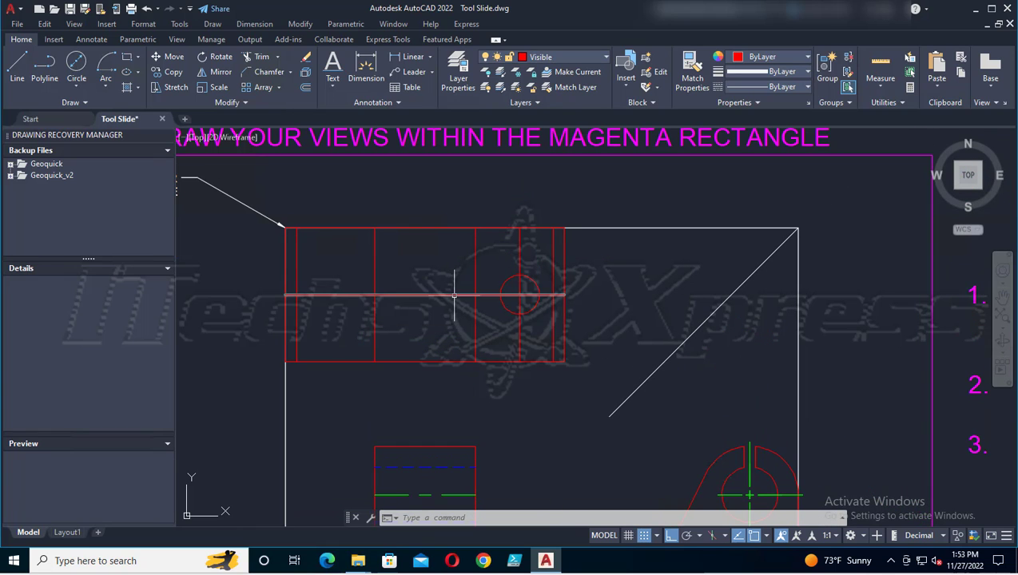
click(454, 296)
key(Delete)
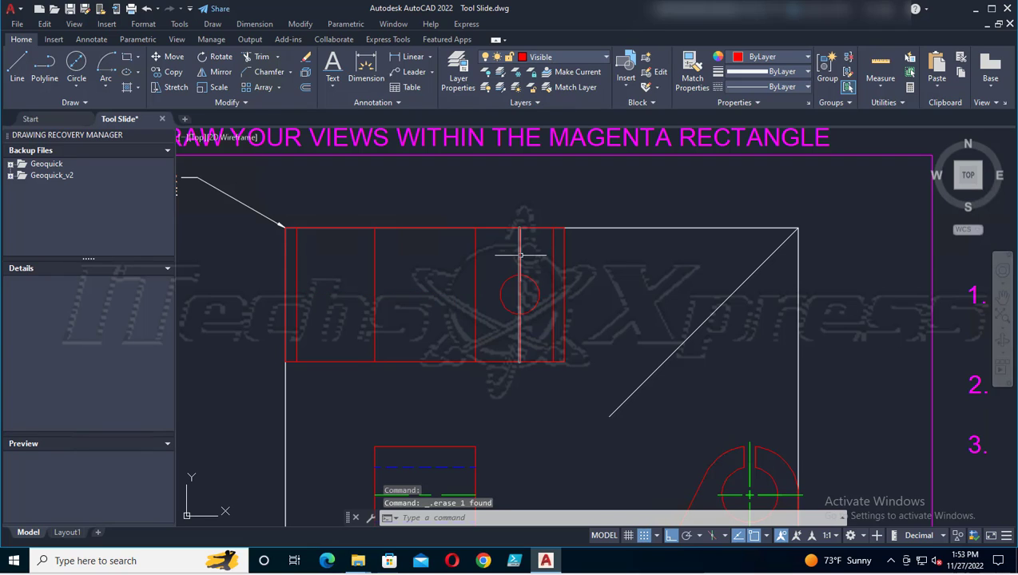
click(523, 267)
key(Delete)
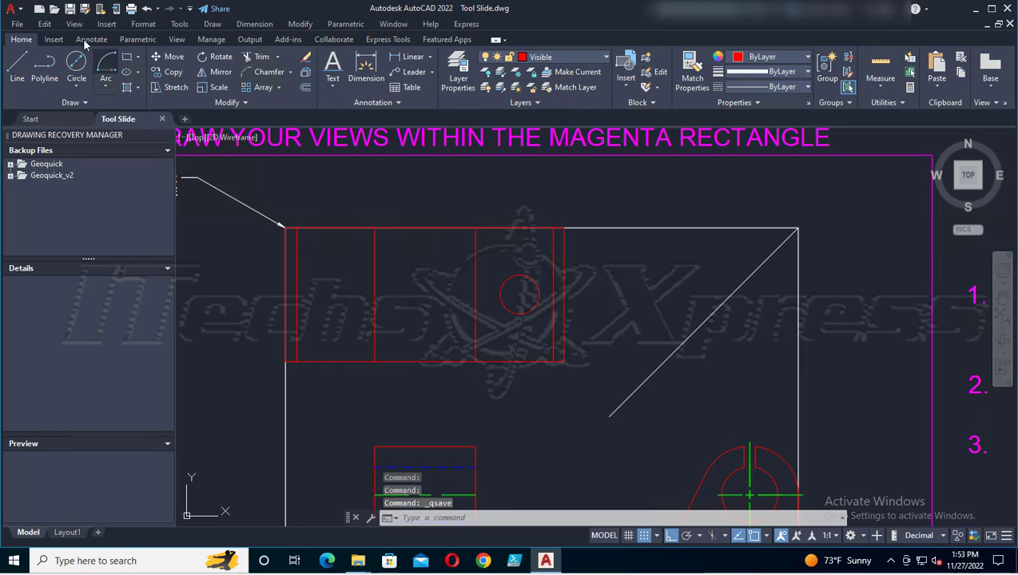
click(70, 9)
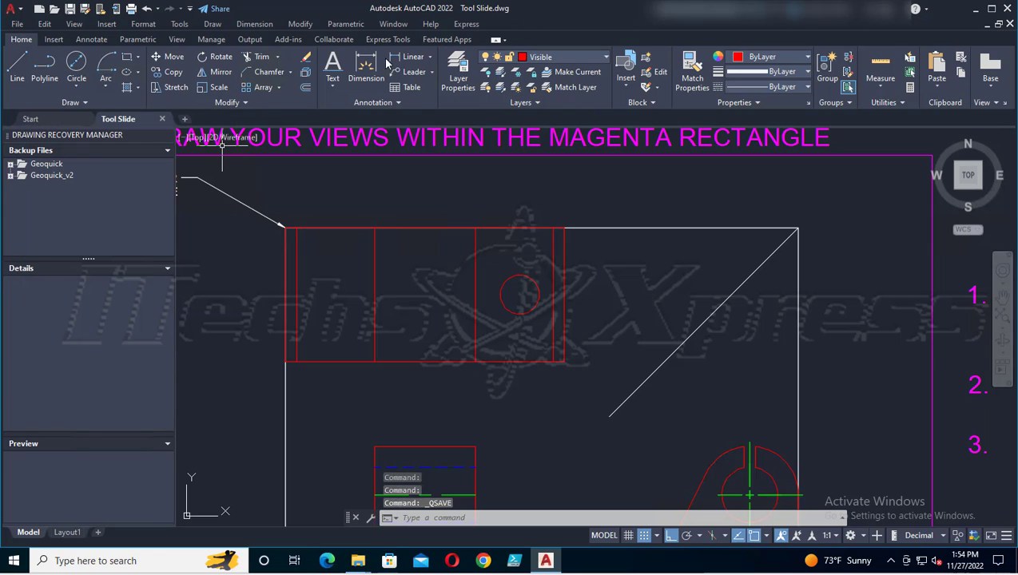
Step: Mirror the .875 diameter circle about the top view's vertical midline, keeping the original circle, and save the drawing
click(221, 74)
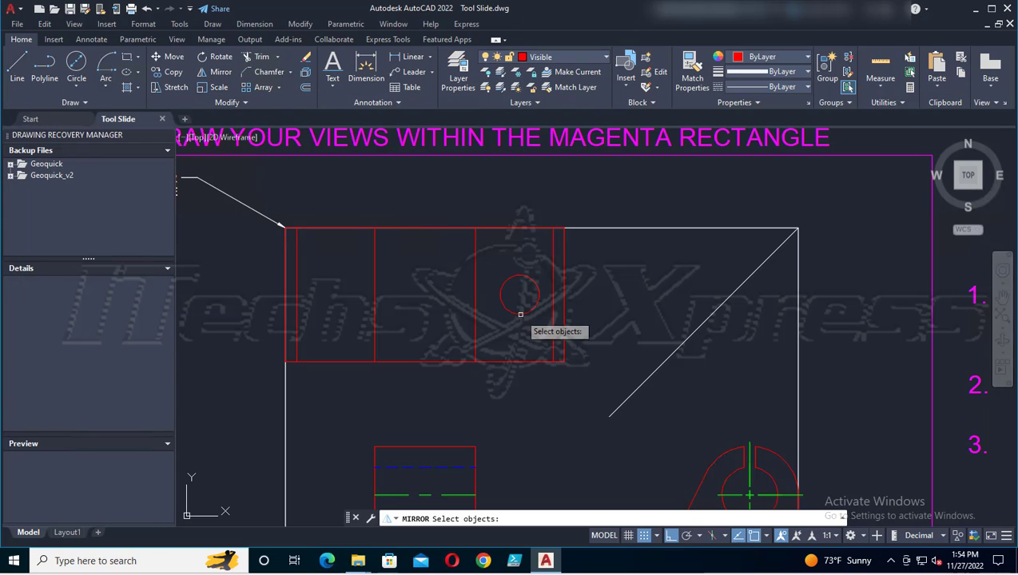
click(505, 278)
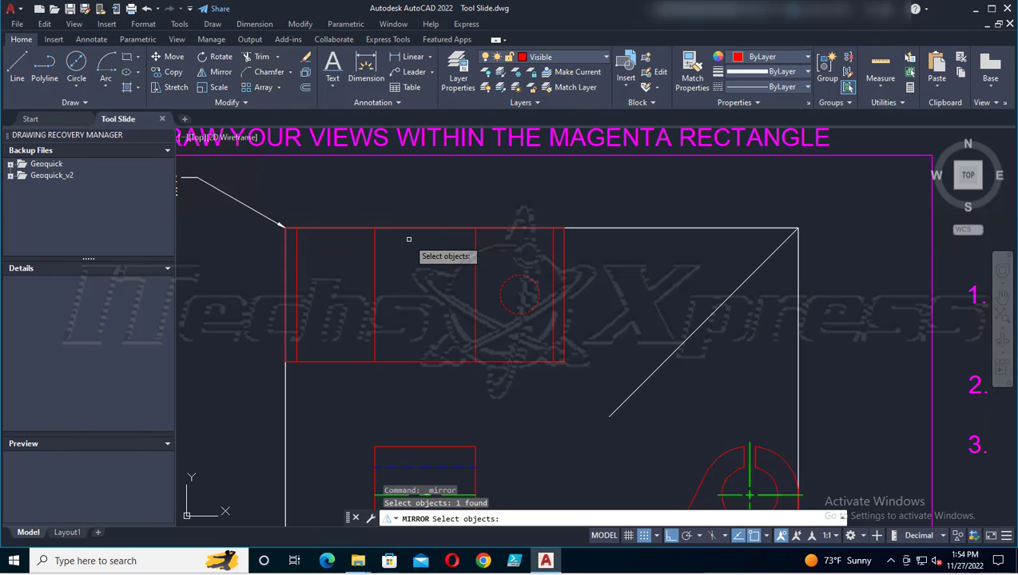
key(Return)
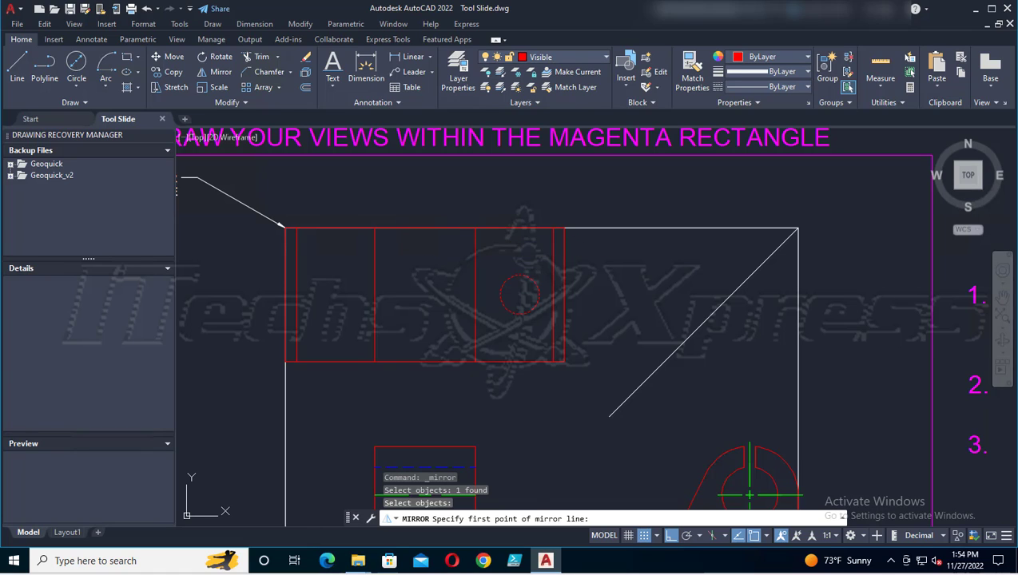
click(425, 229)
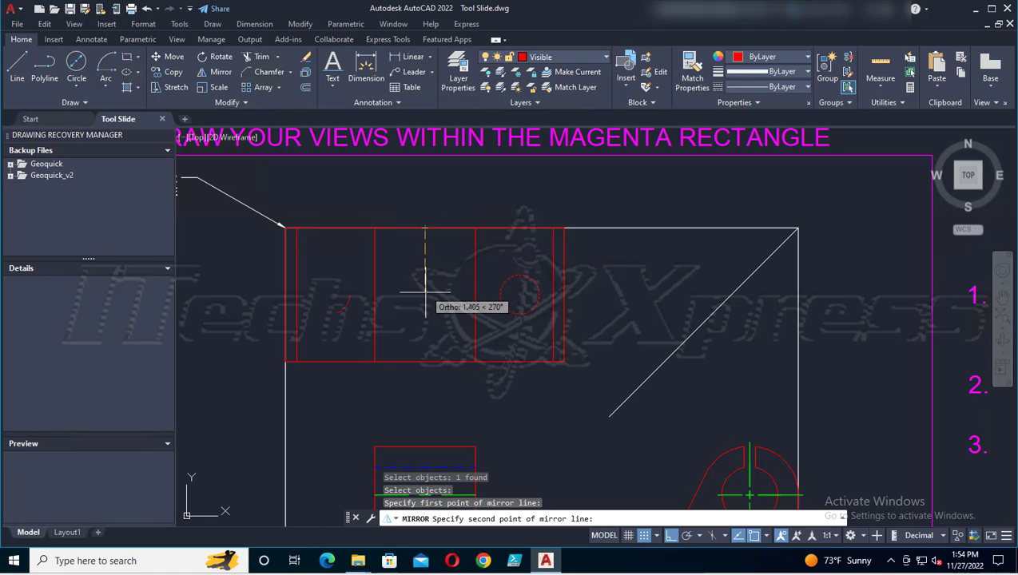
click(425, 361)
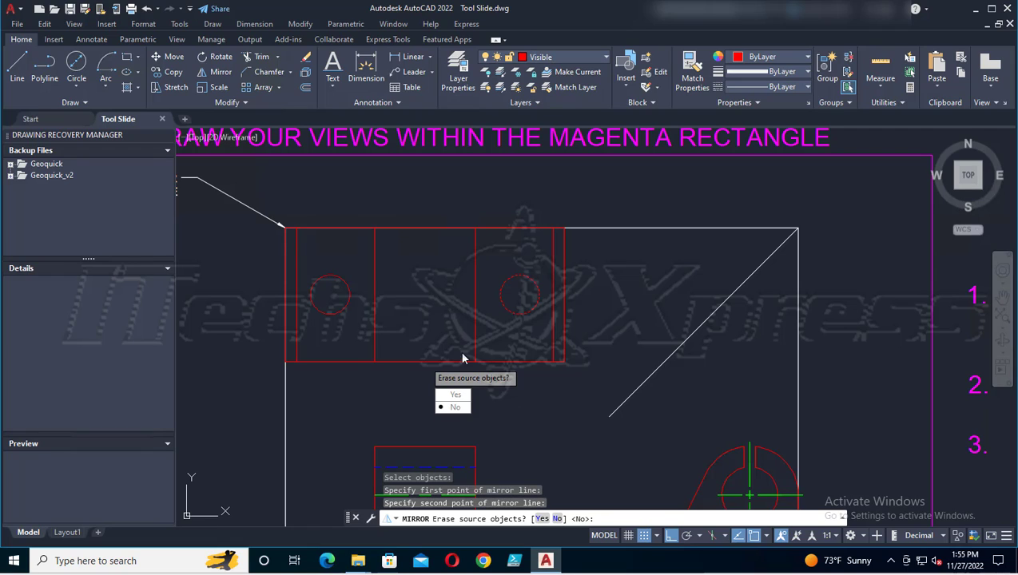
click(454, 408)
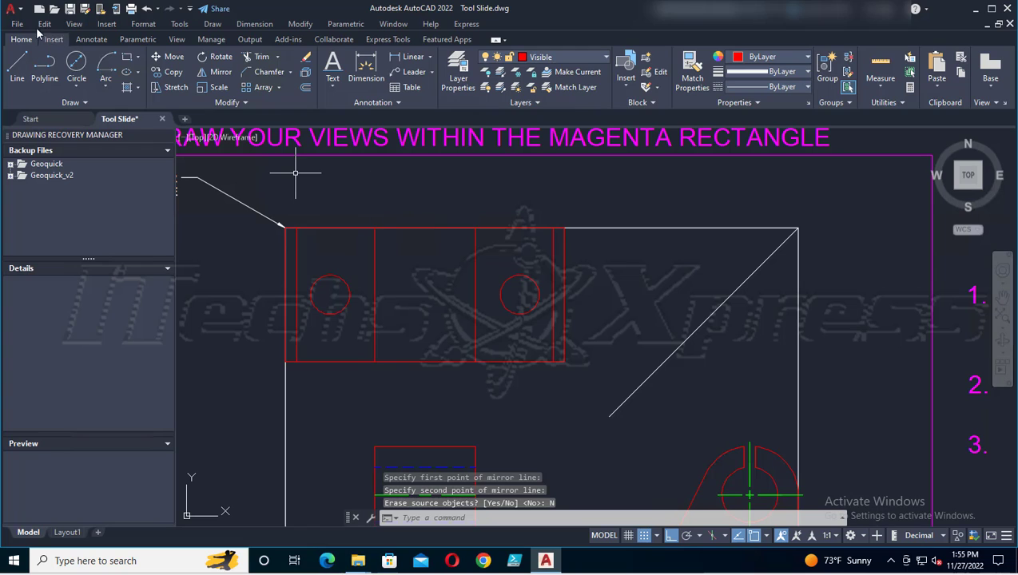
click(69, 8)
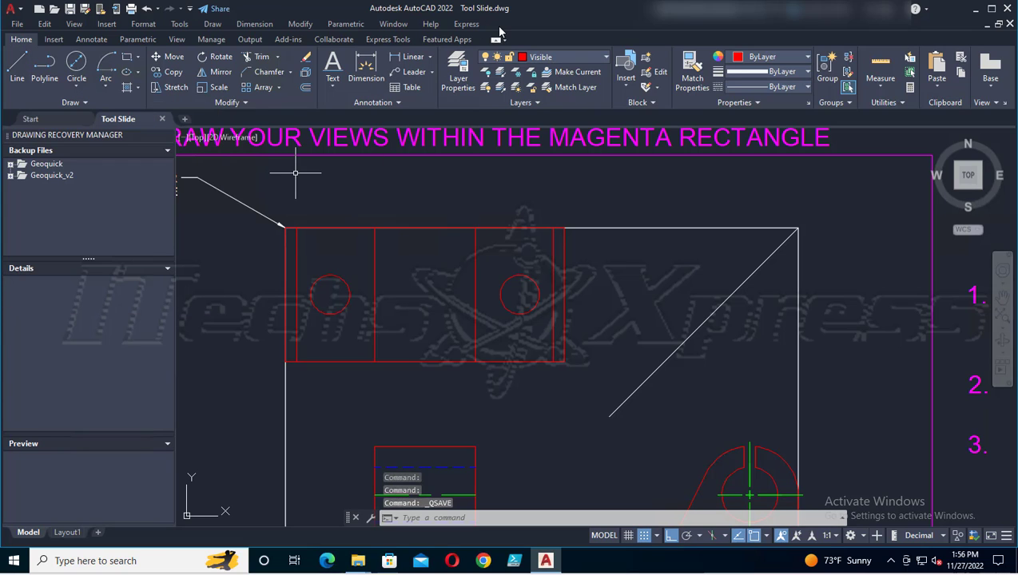
Step: Make the Center layer current, add center marks to both circles in the top view, and save the drawing
click(607, 57)
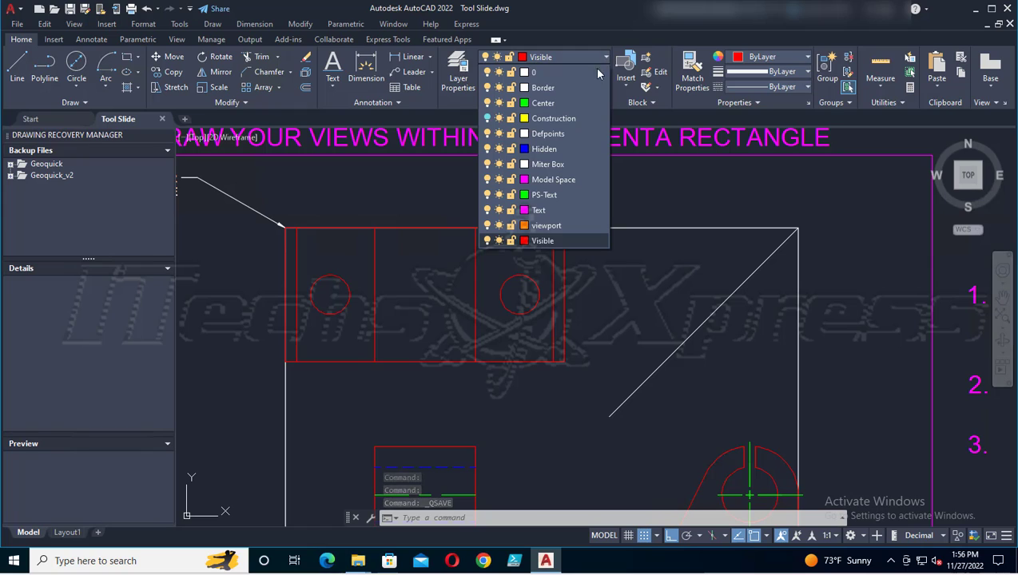
click(542, 103)
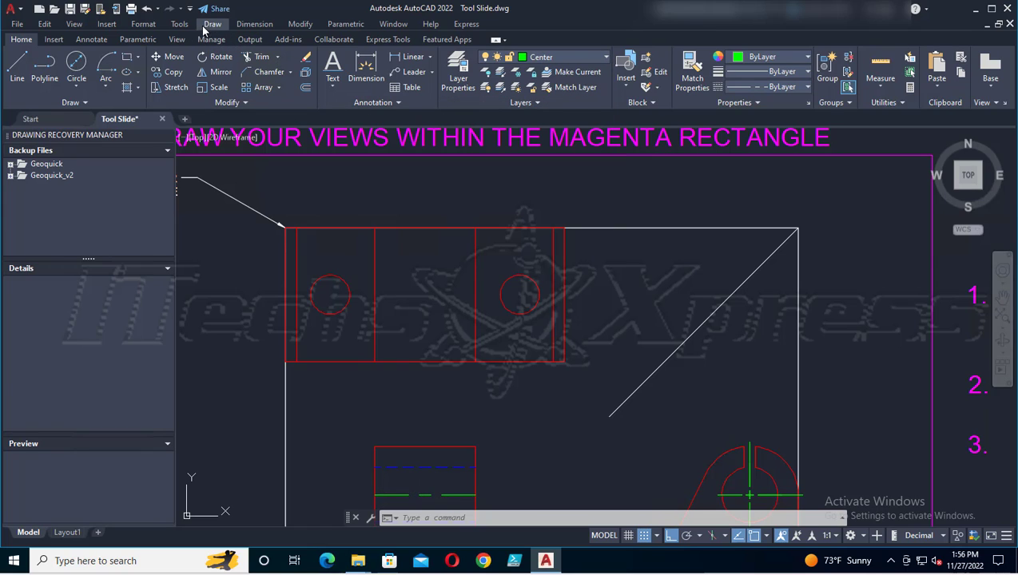
click(249, 24)
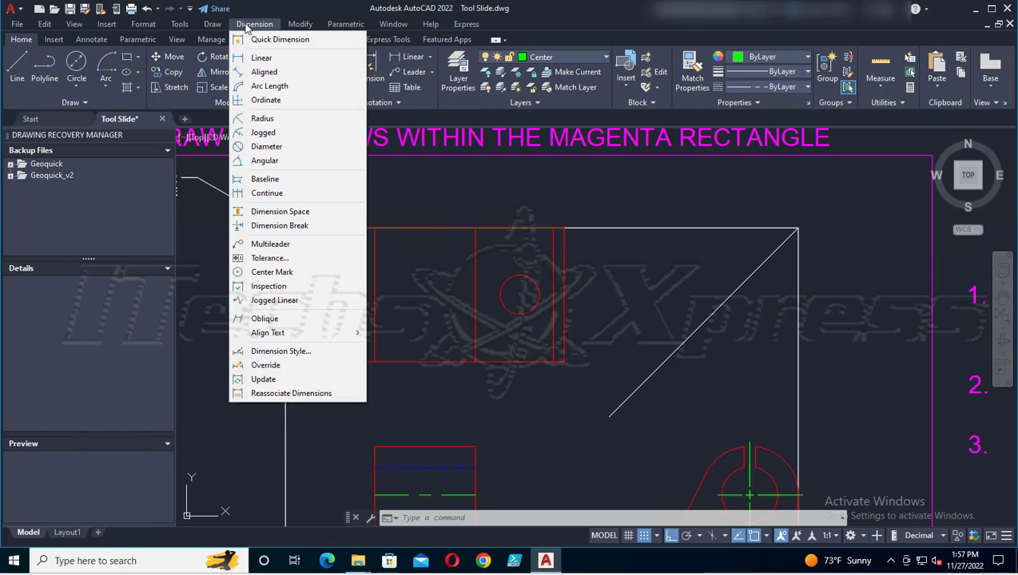
click(271, 272)
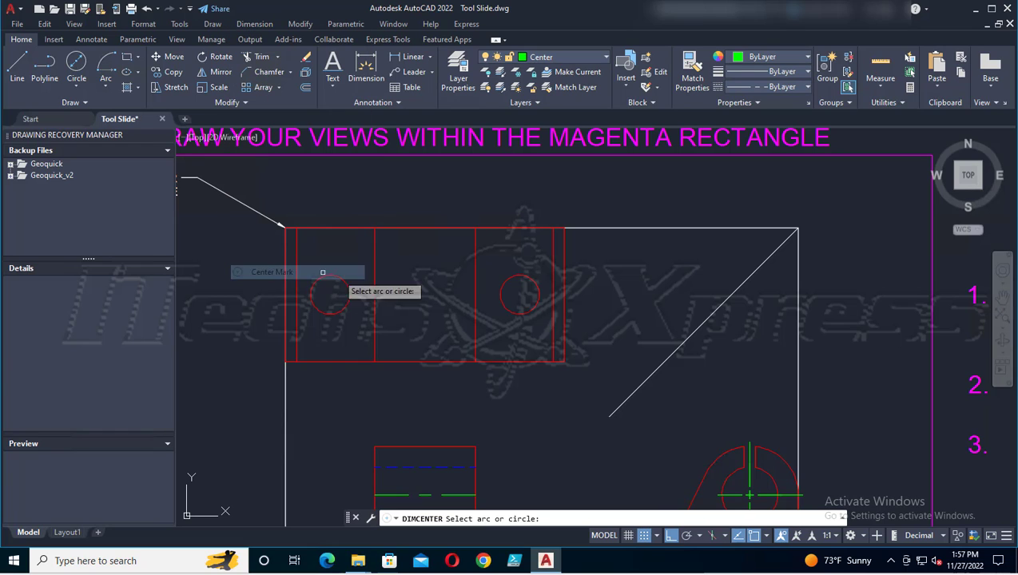
click(517, 274)
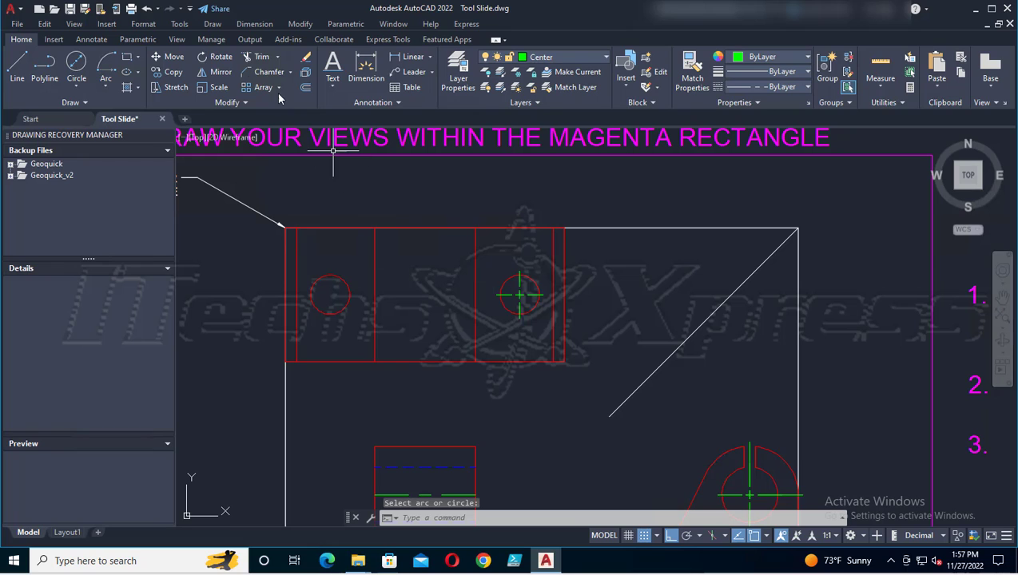
click(254, 24)
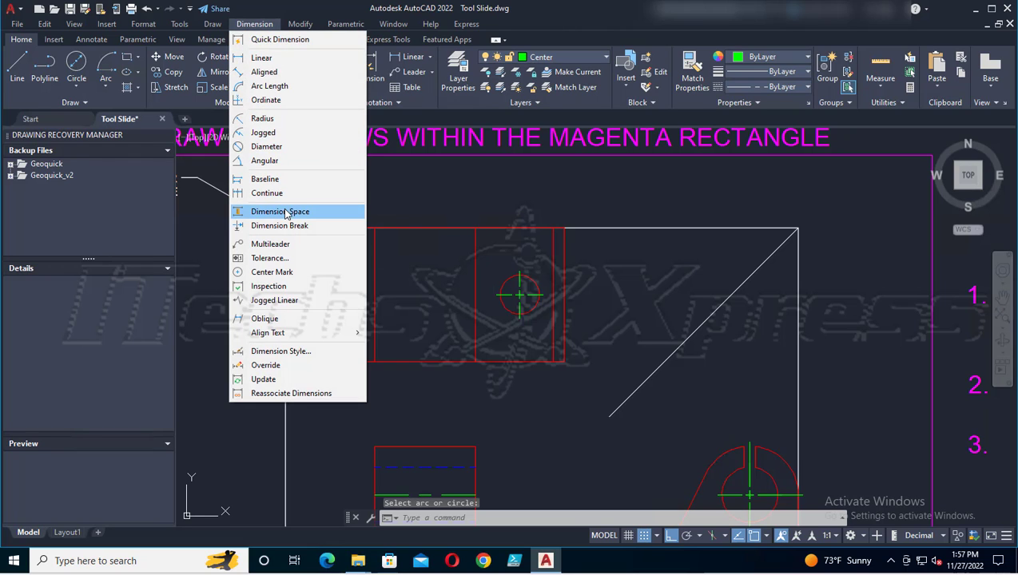
click(271, 272)
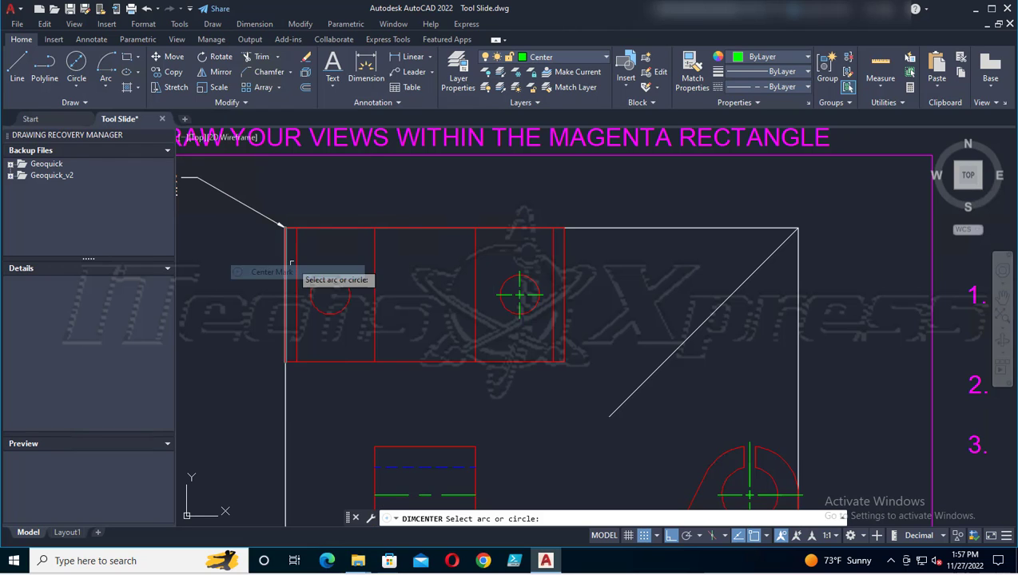
click(325, 274)
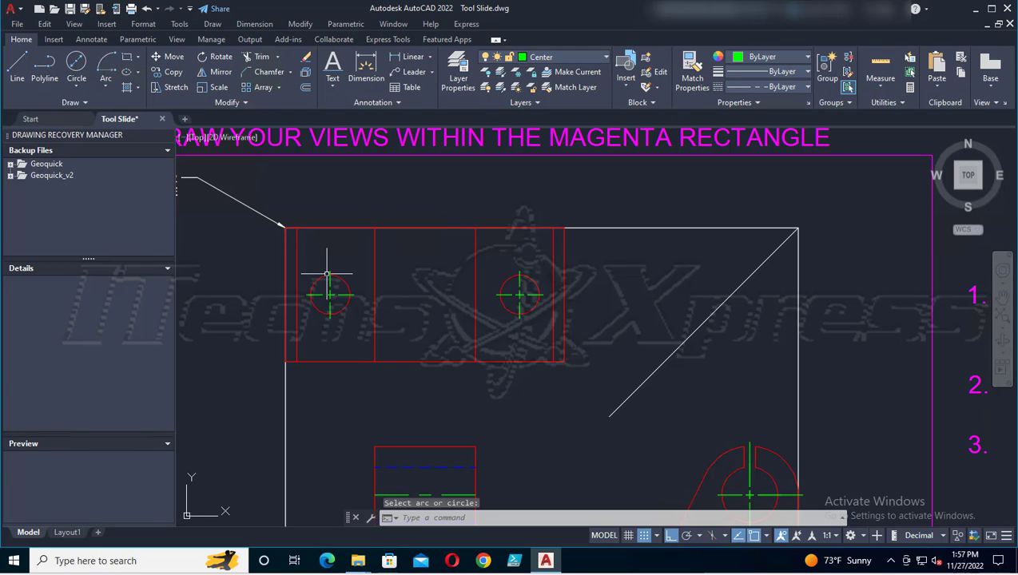
click(69, 9)
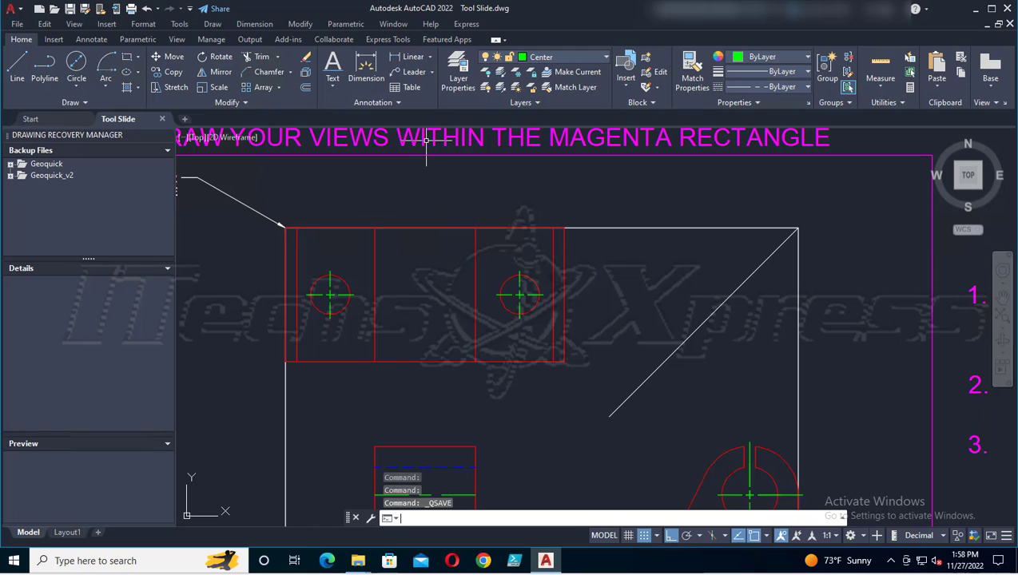
Step: Turn on the Construction layer and make it current, keeping the Center layer on, and save the drawing
click(605, 57)
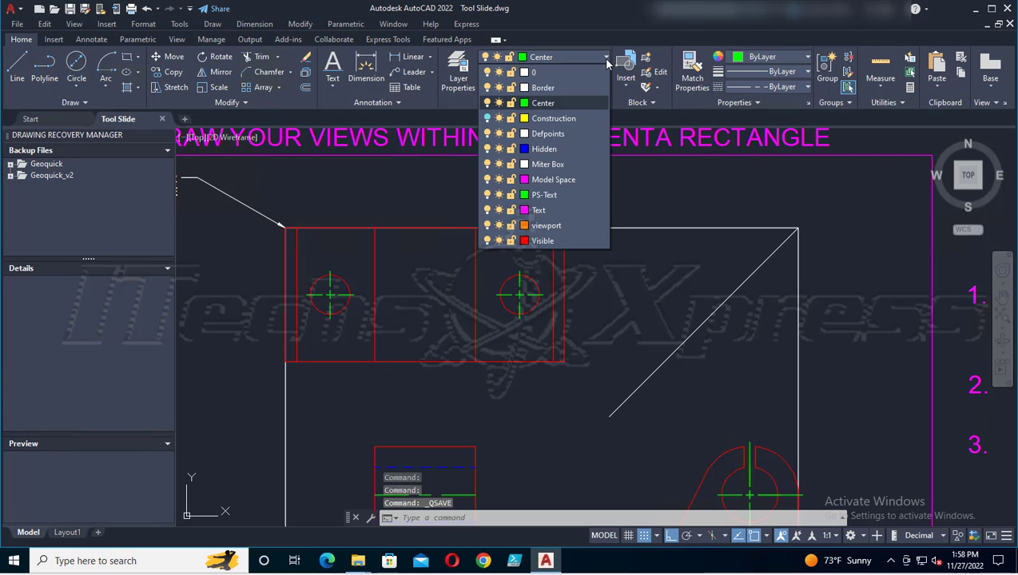
click(547, 120)
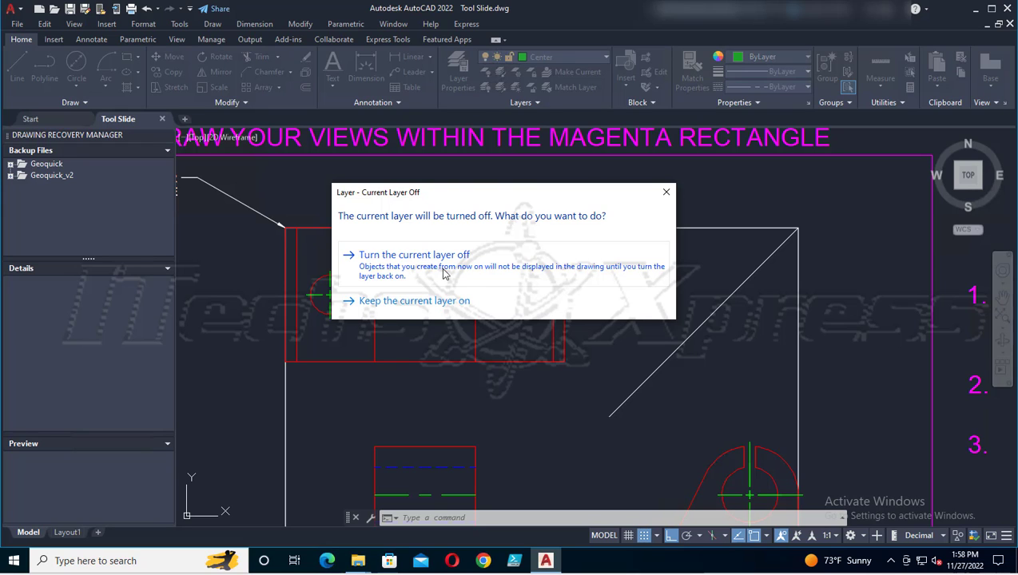
click(415, 301)
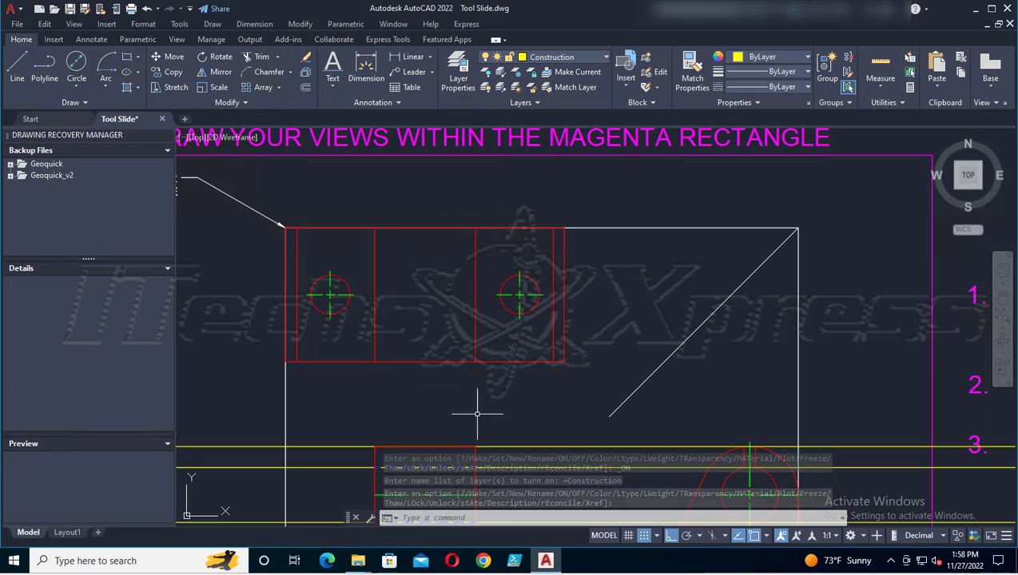
scroll(564, 344, down, 2)
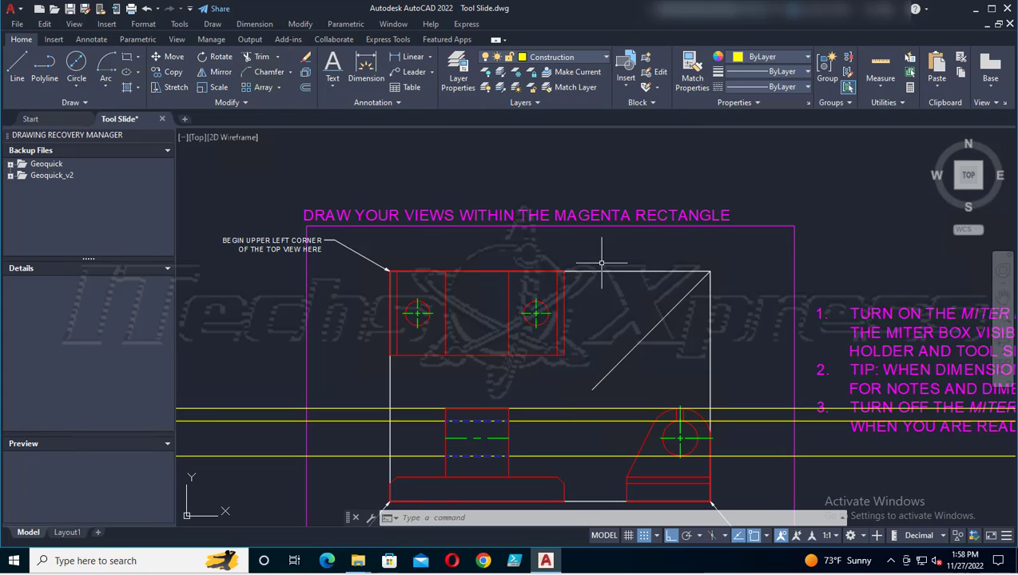
middle_drag(587, 255, 568, 194)
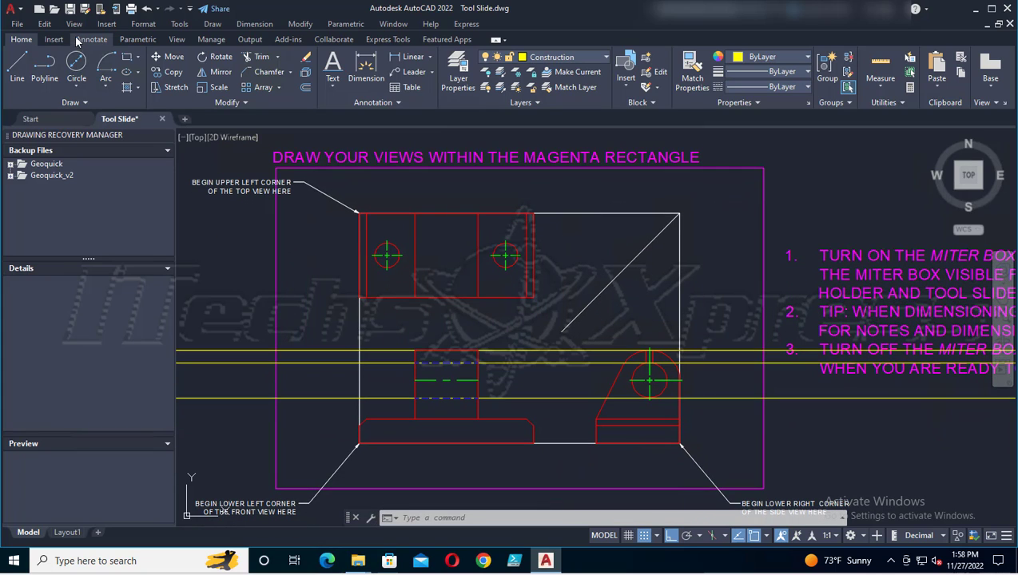
click(70, 8)
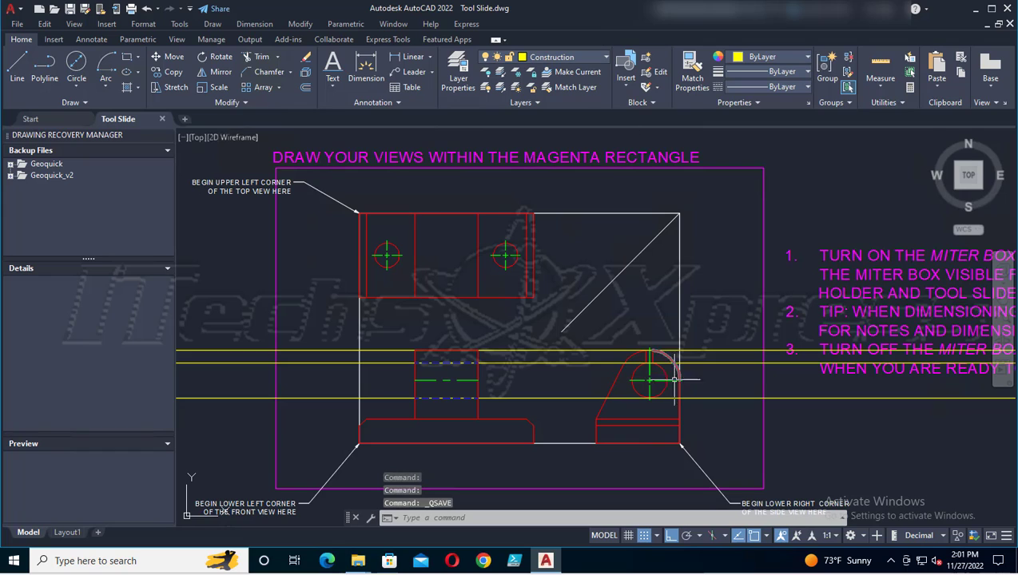
Step: Draw vertical construction lines through the side view hole's left and right quadrants and both slot edges, and save the drawing
scroll(651, 420, up, 4)
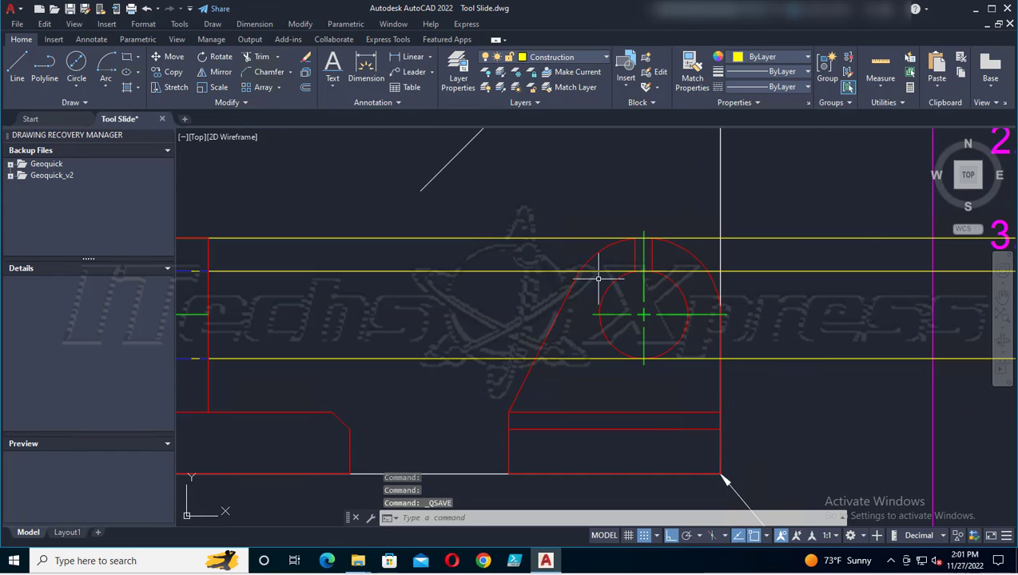
click(84, 103)
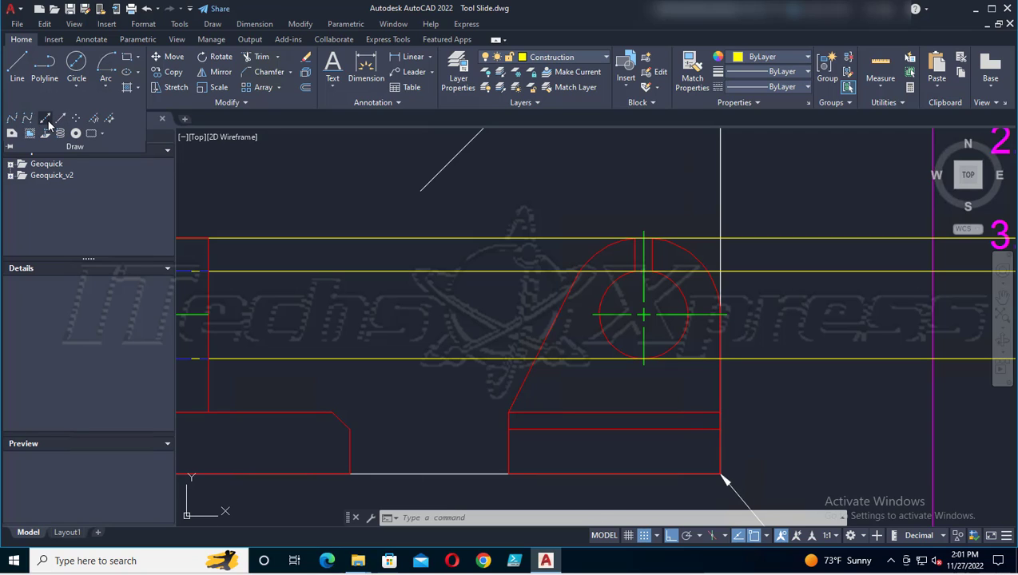
click(47, 120)
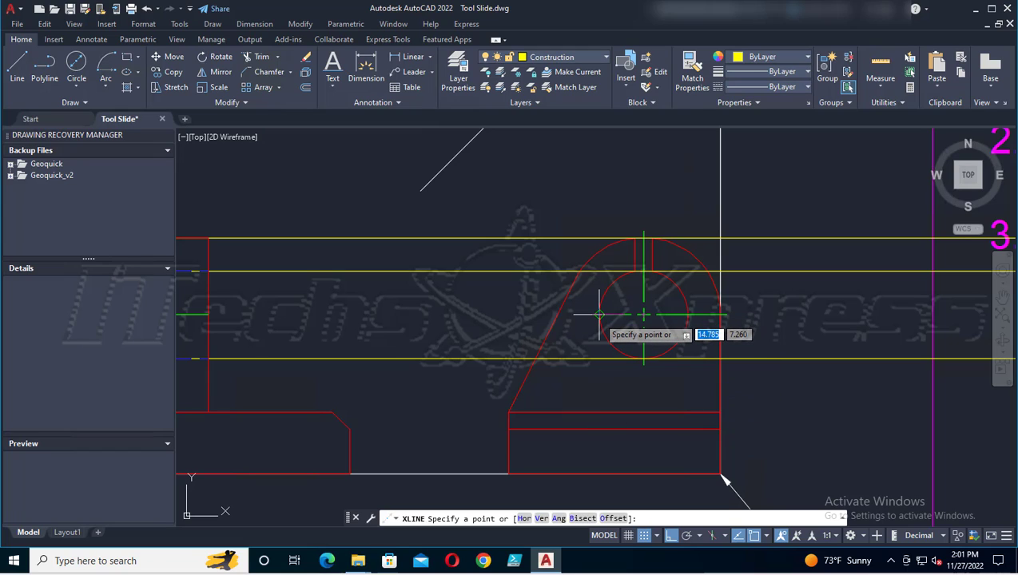
text(v)
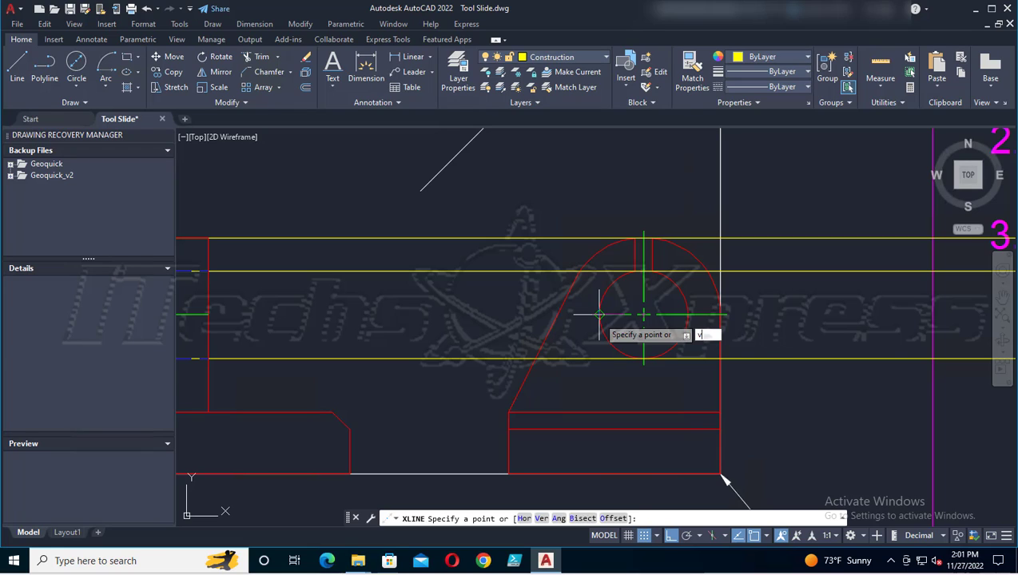
key(Return)
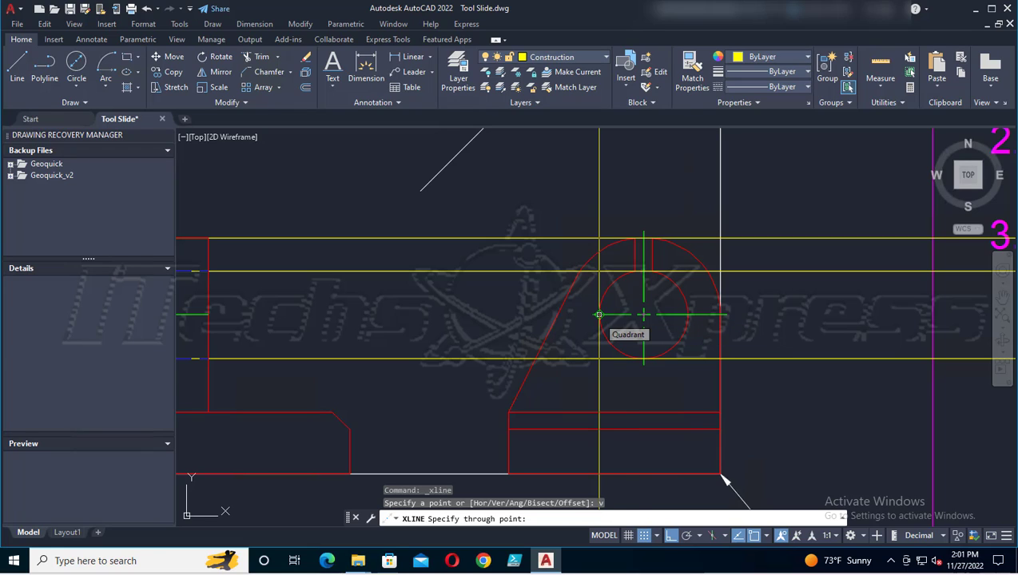
click(599, 314)
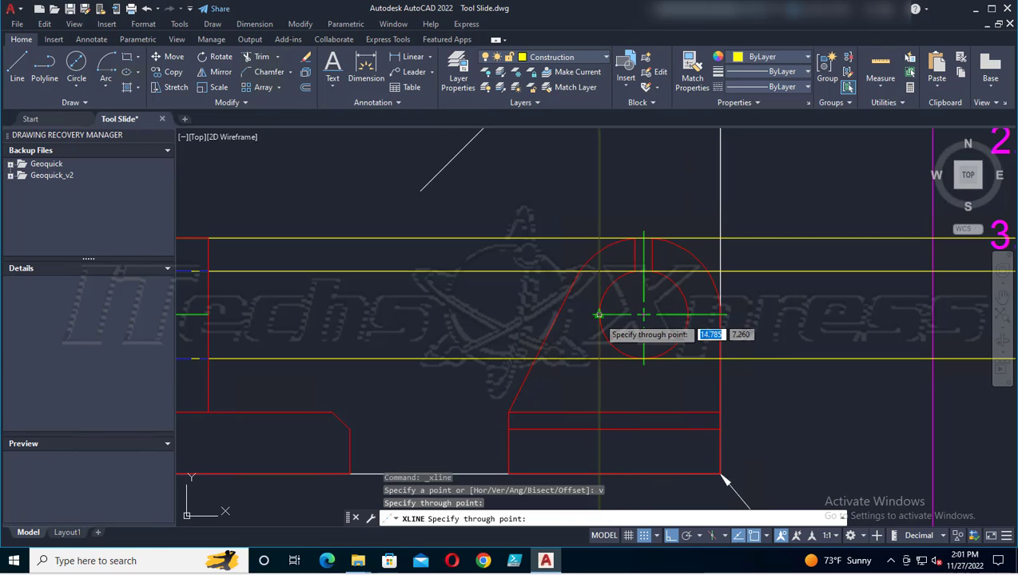
click(687, 314)
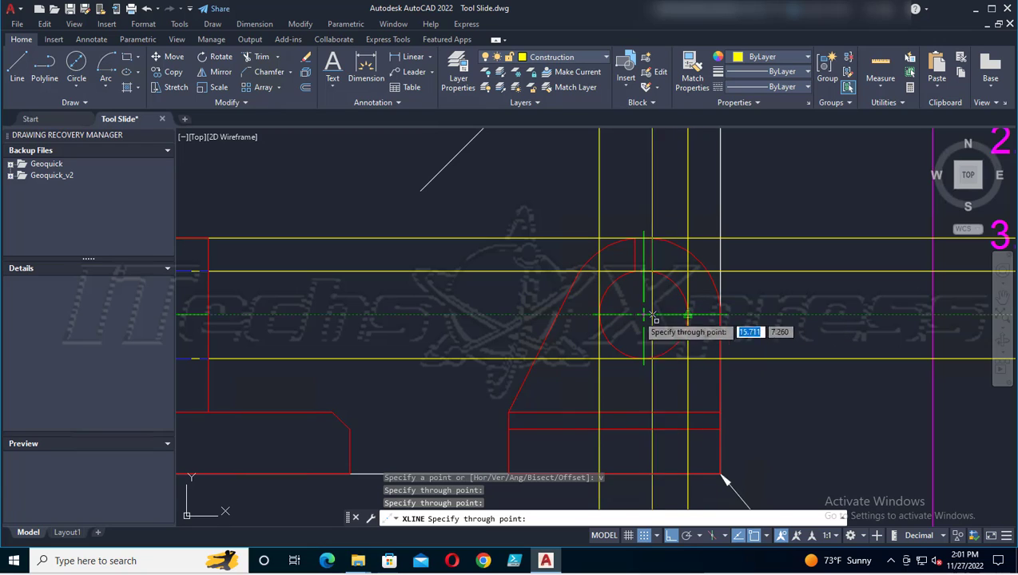
click(635, 272)
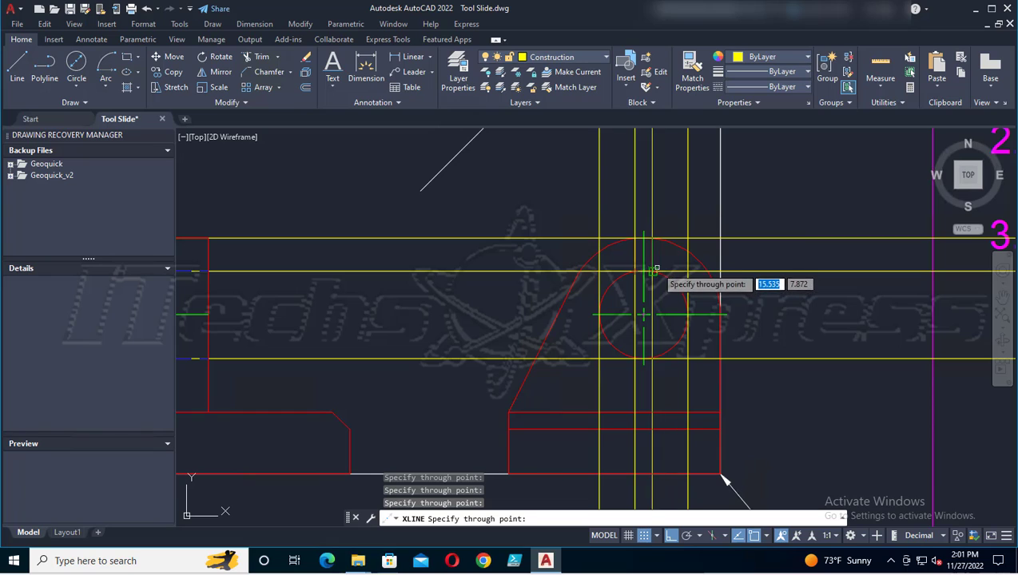
click(652, 272)
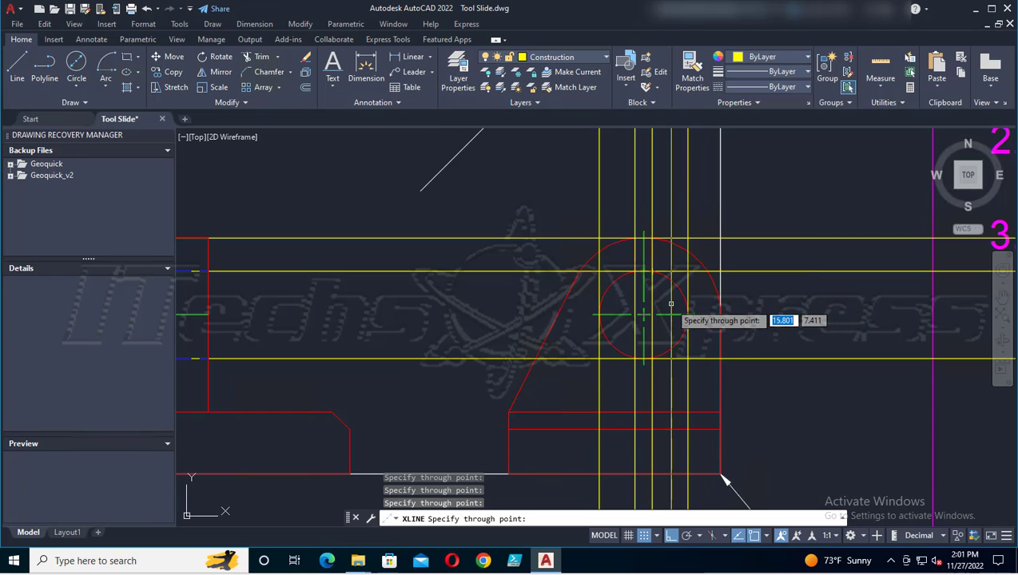
key(Return)
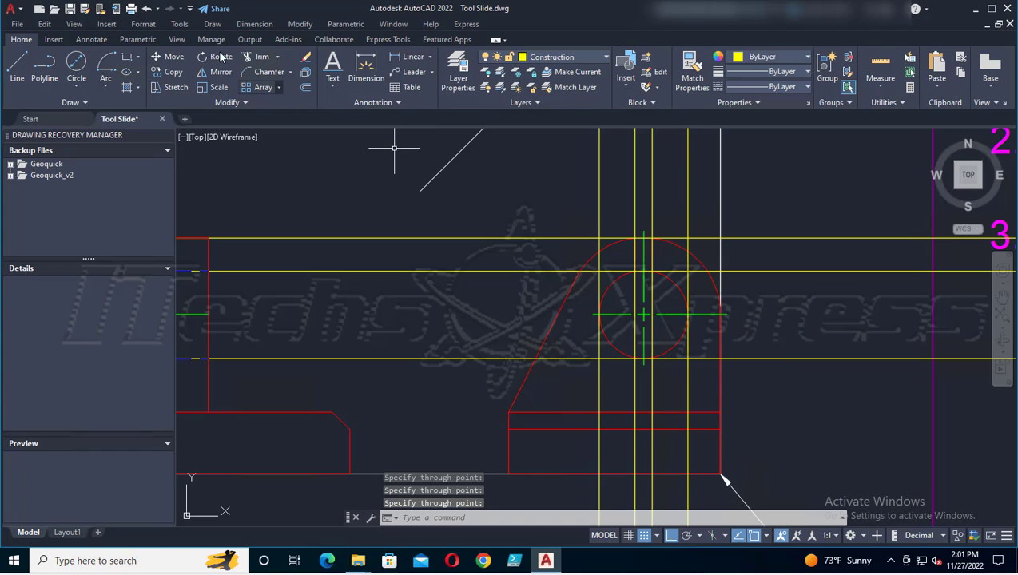
key(ctrl+s)
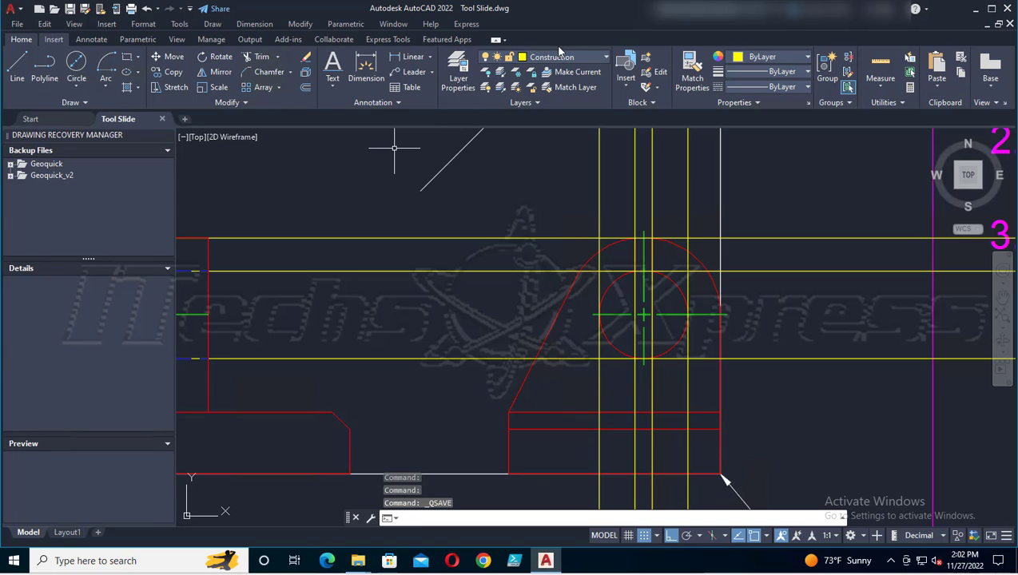
Step: Draw horizontal construction lines through the four intersections of the vertical construction lines with the miter line, and save the drawing
scroll(563, 274, down, 2)
scroll(563, 274, down, 2)
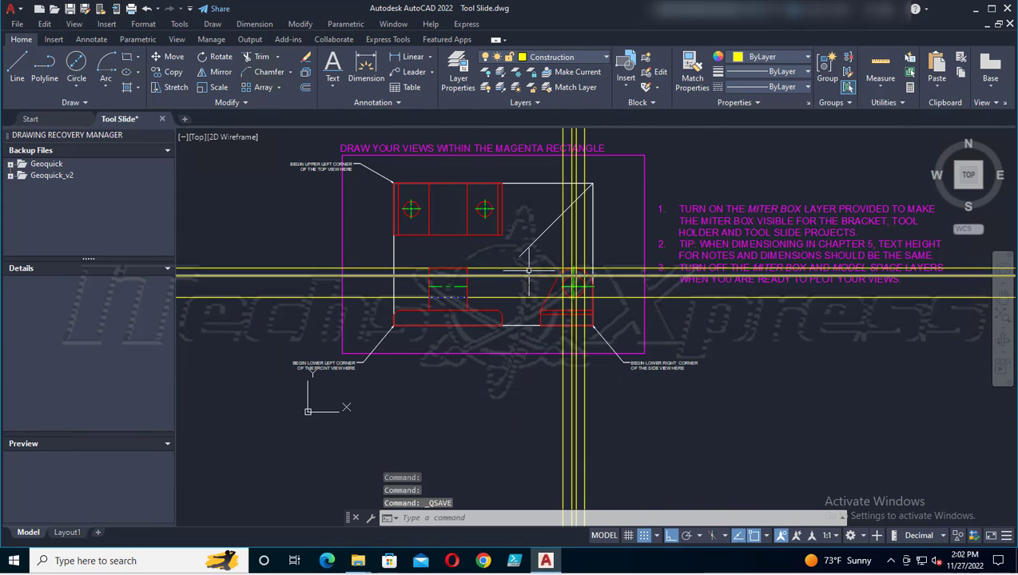
scroll(490, 267, up, 1)
scroll(489, 268, up, 4)
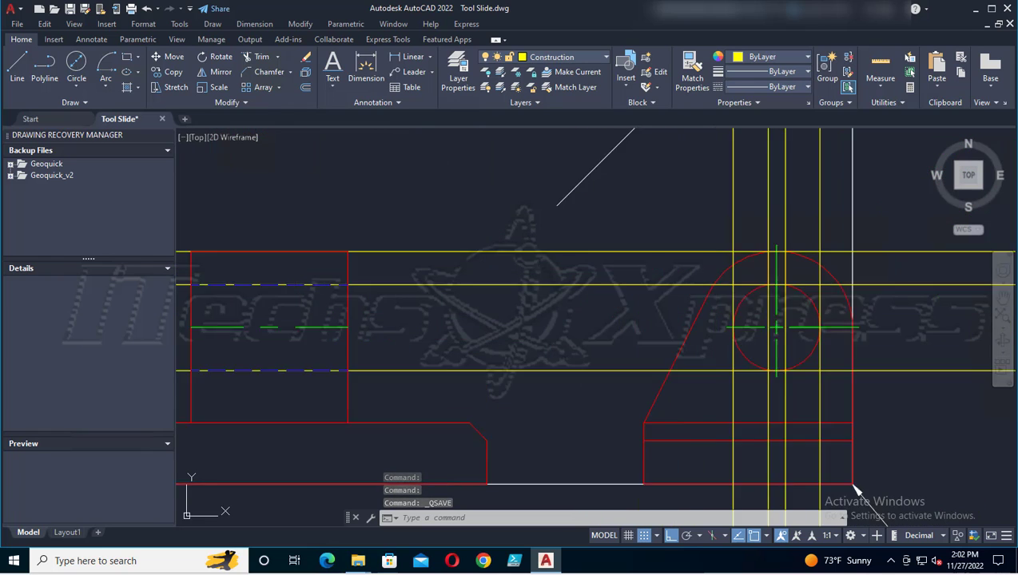
middle_drag(547, 400, 580, 471)
scroll(593, 386, down, 2)
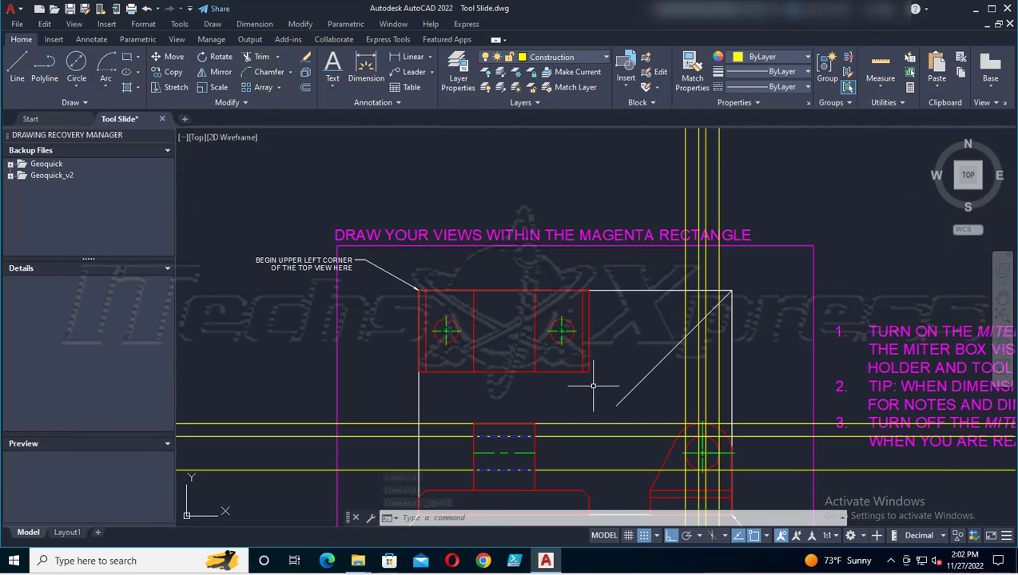
scroll(593, 386, up, 1)
scroll(593, 386, up, 1)
scroll(593, 386, down, 1)
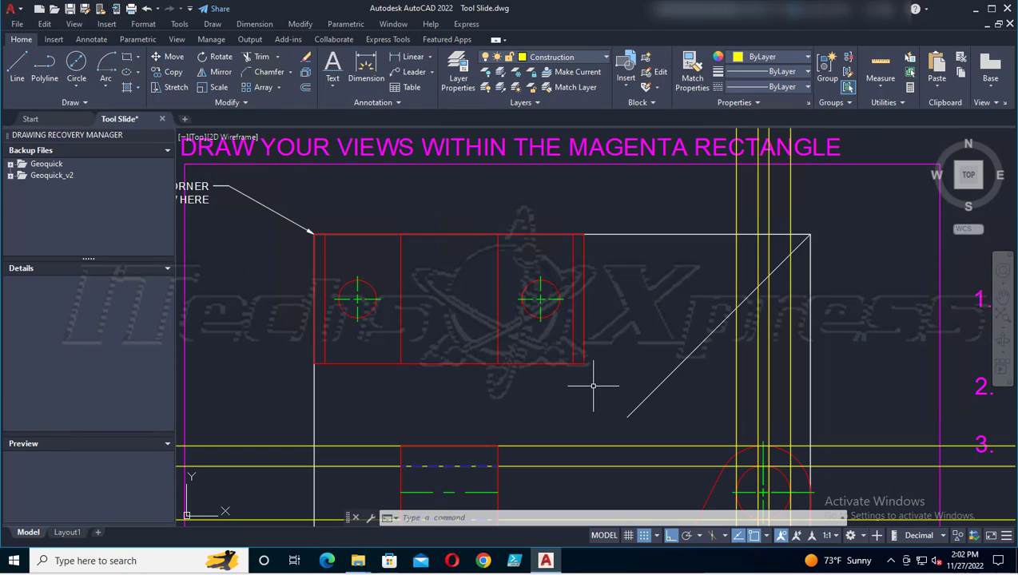
click(83, 105)
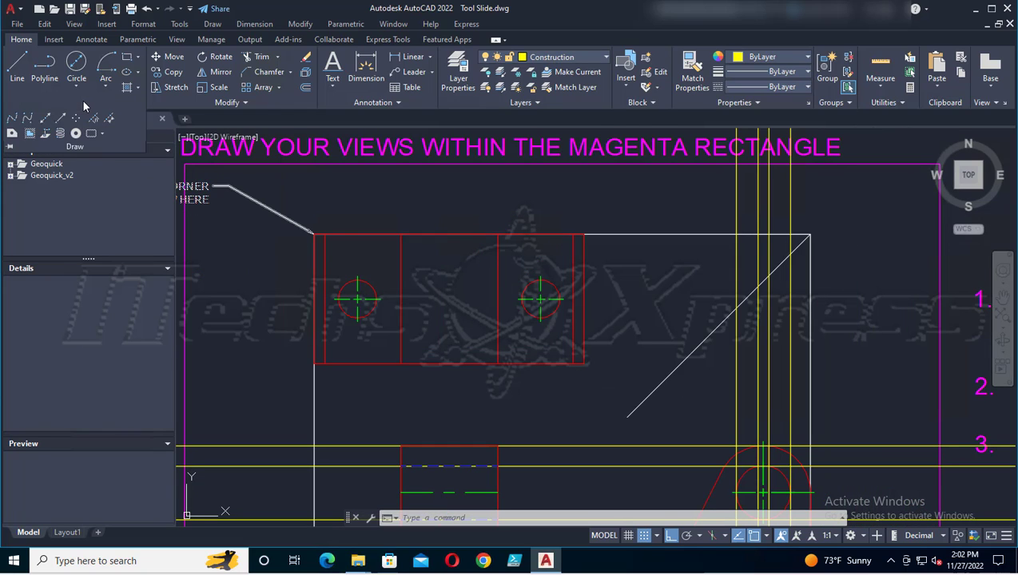
click(45, 119)
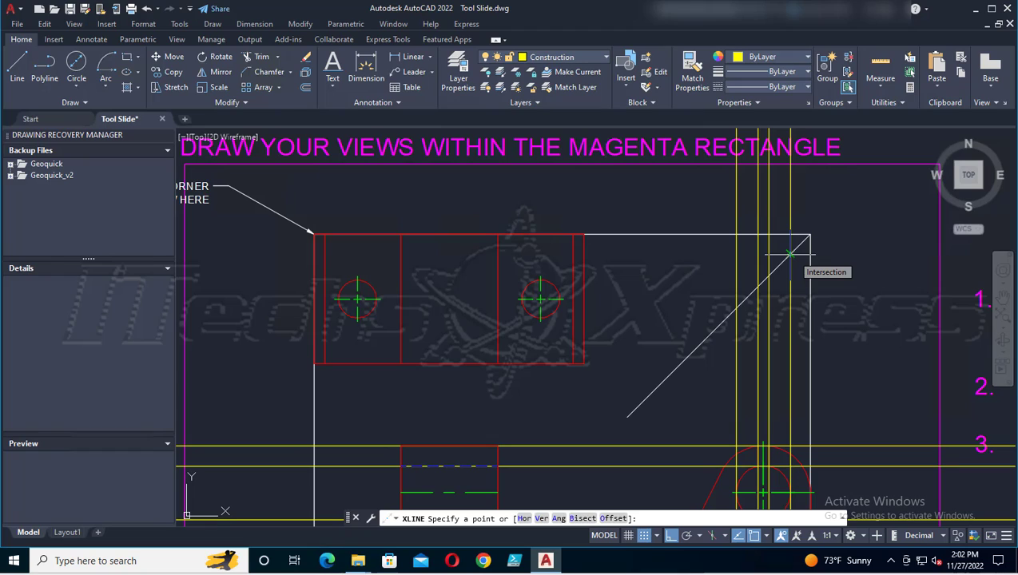
text(h)
key(Return)
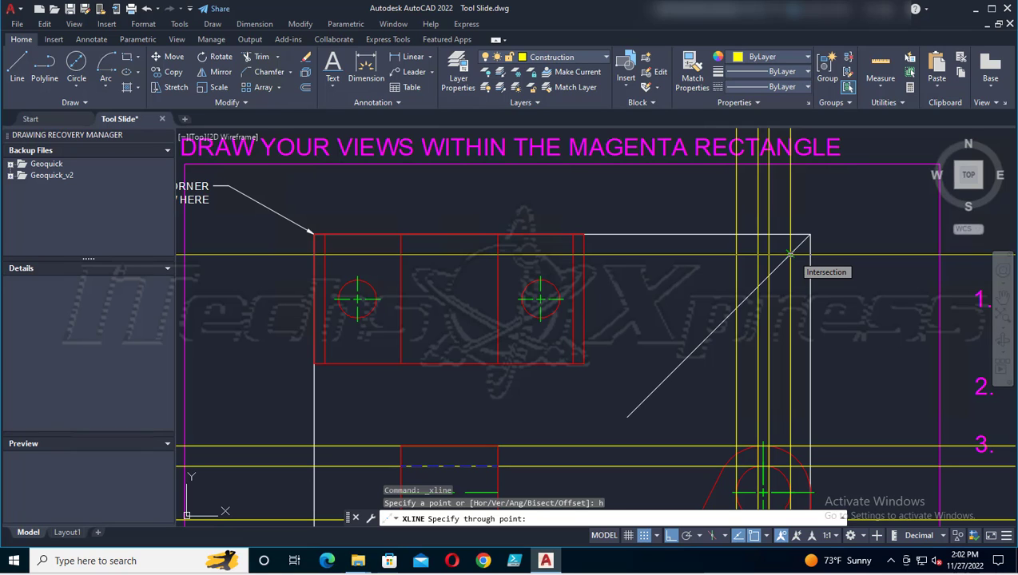
click(790, 254)
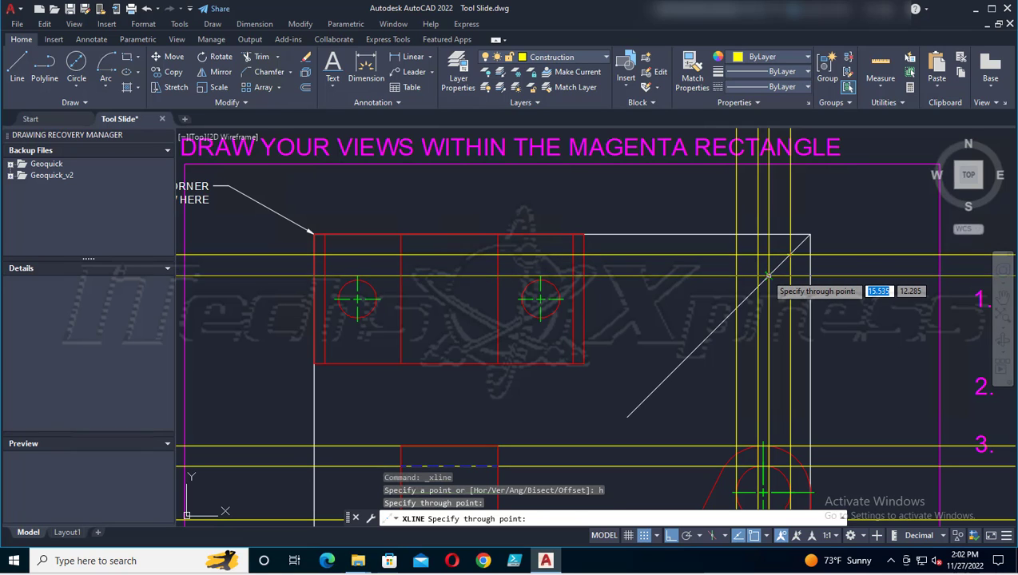
click(767, 275)
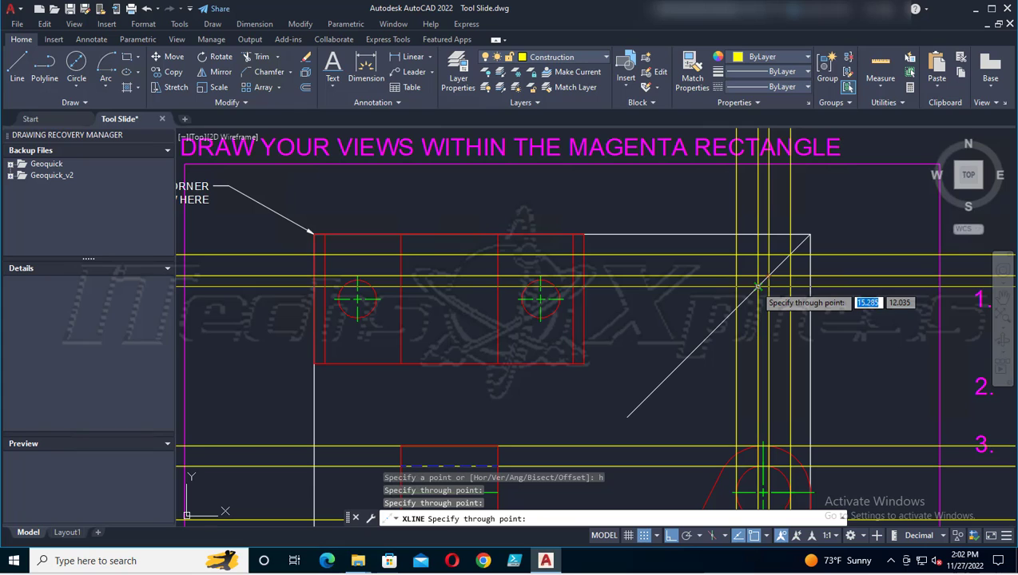
click(756, 286)
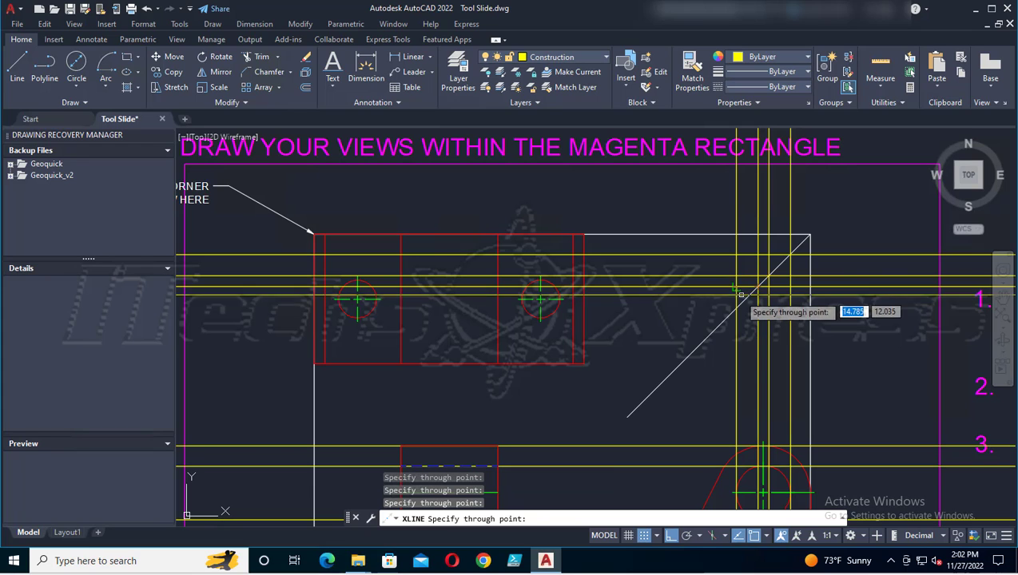
click(741, 295)
click(759, 307)
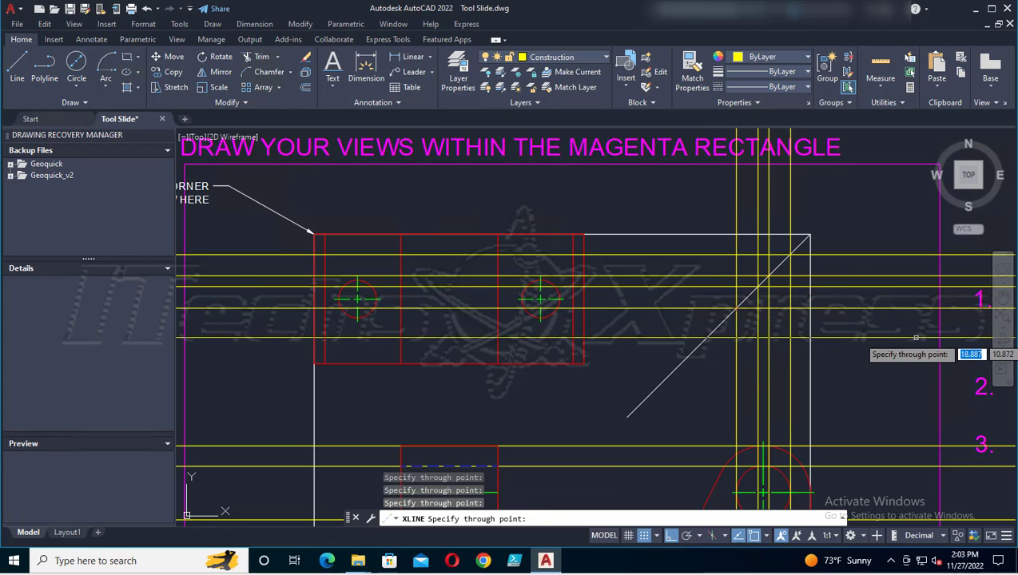
click(916, 337)
key(Return)
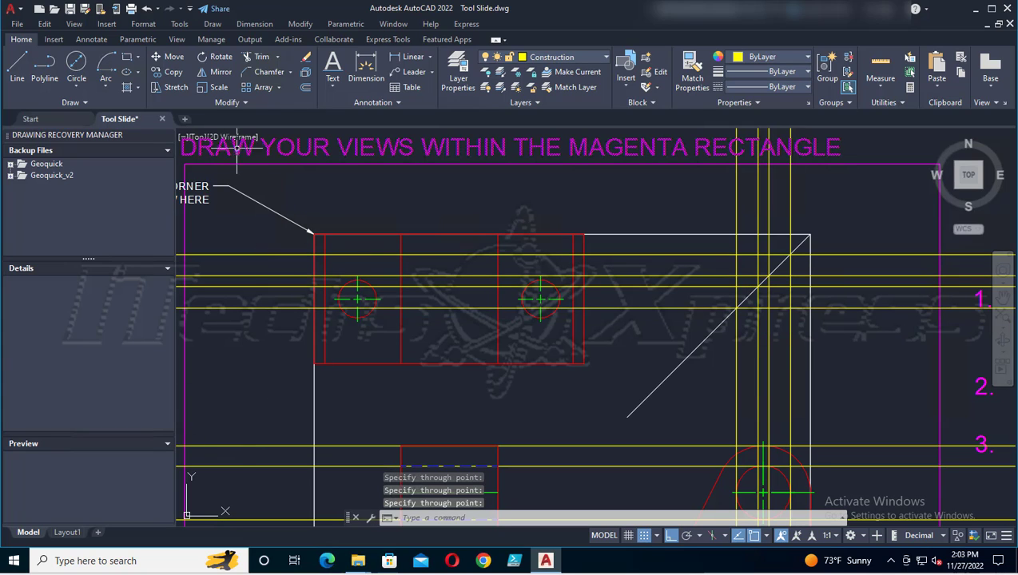
click(69, 8)
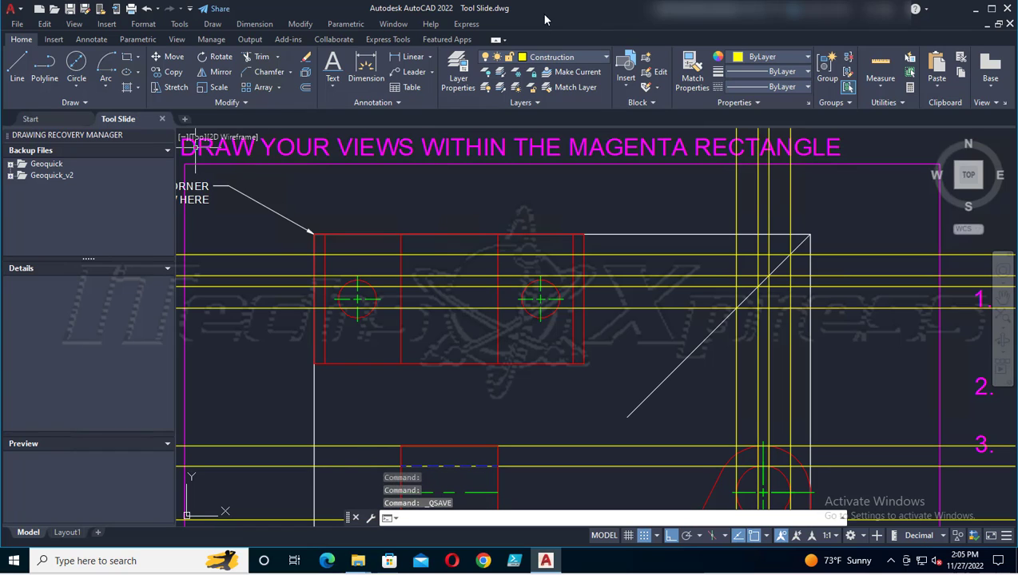
click(601, 59)
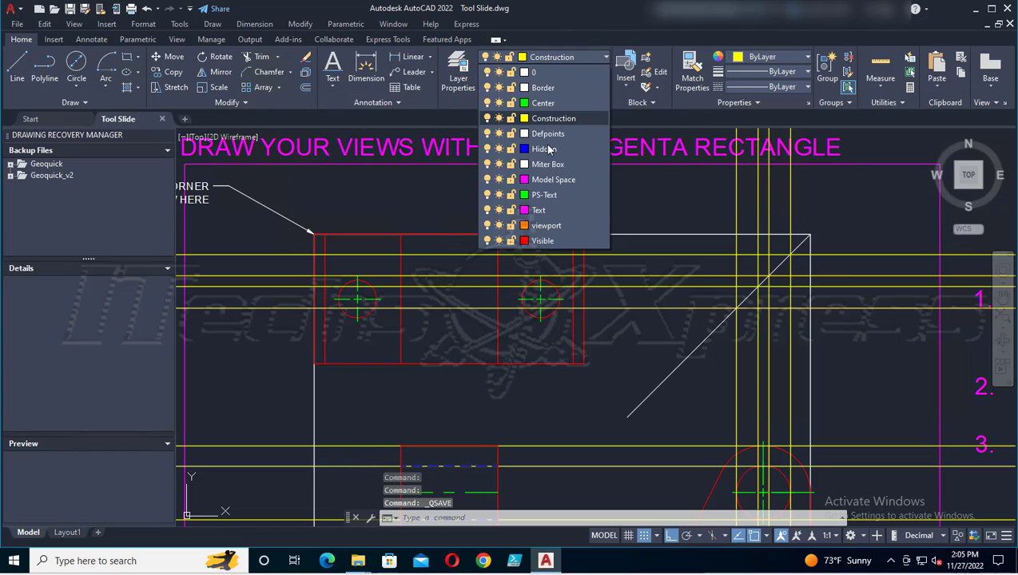
click(524, 241)
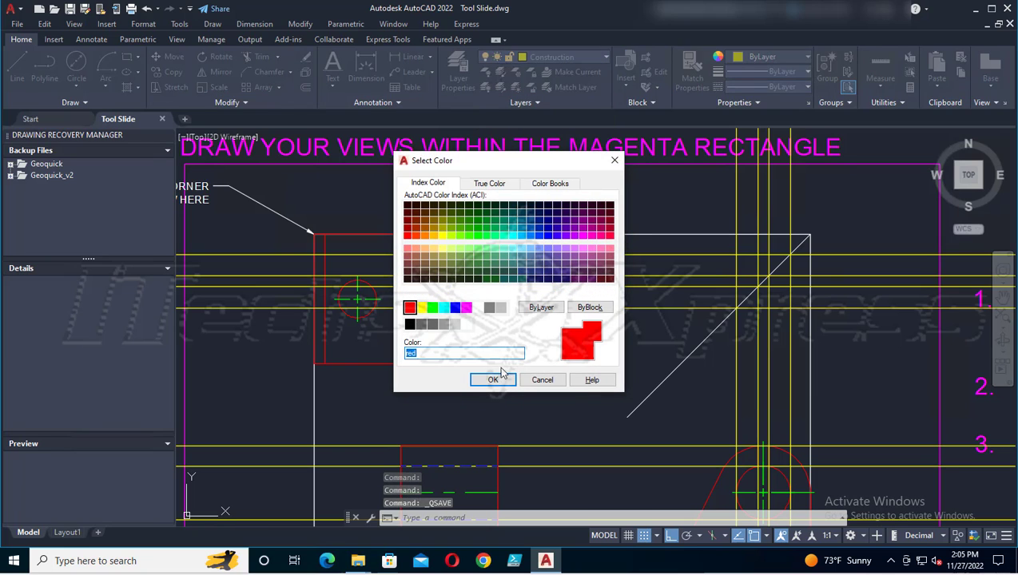
click(542, 380)
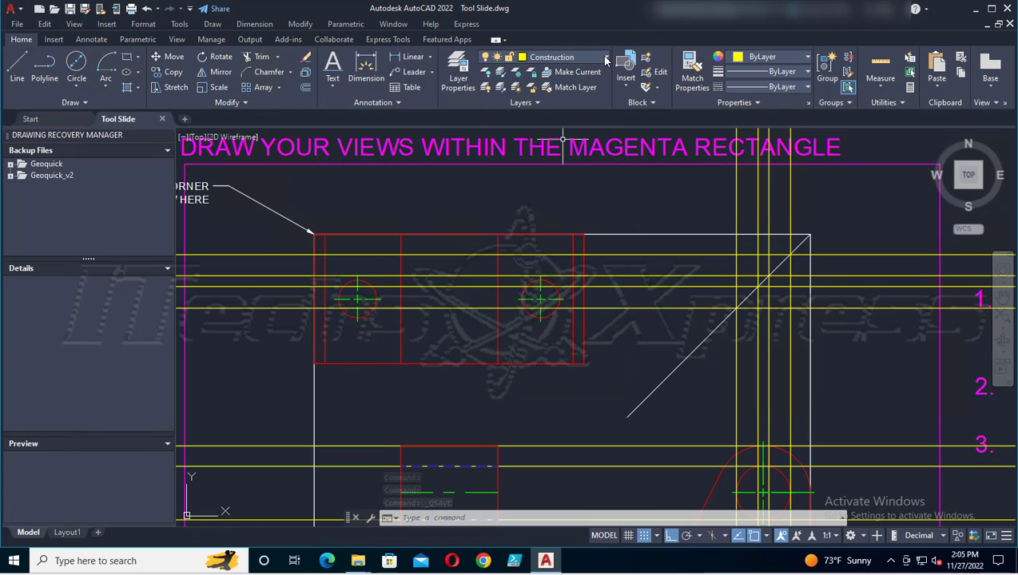
Step: Make the Visible layer current and draw the upper slot edge between the top view's two inner vertical lines along its construction line
click(601, 57)
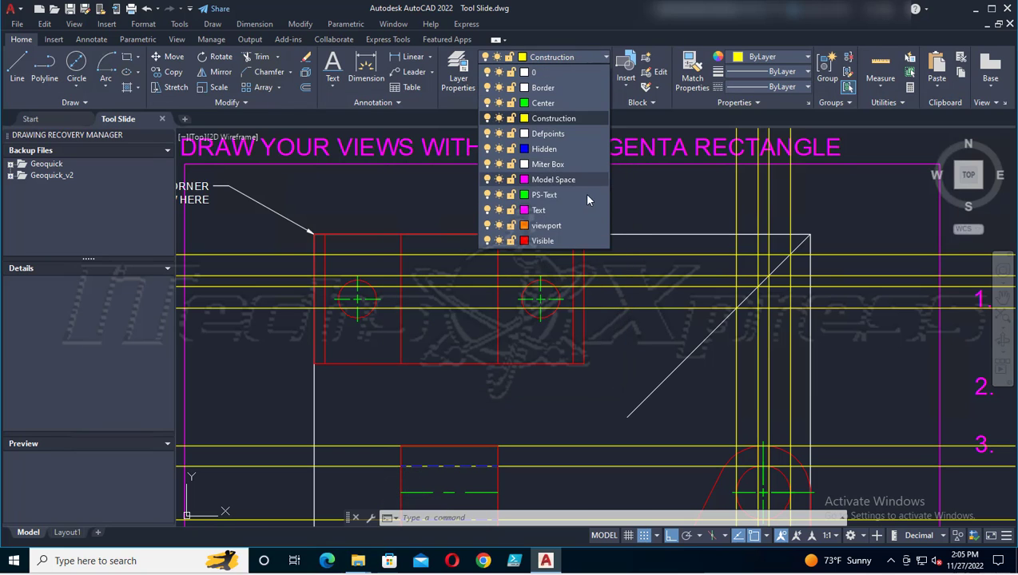
click(551, 240)
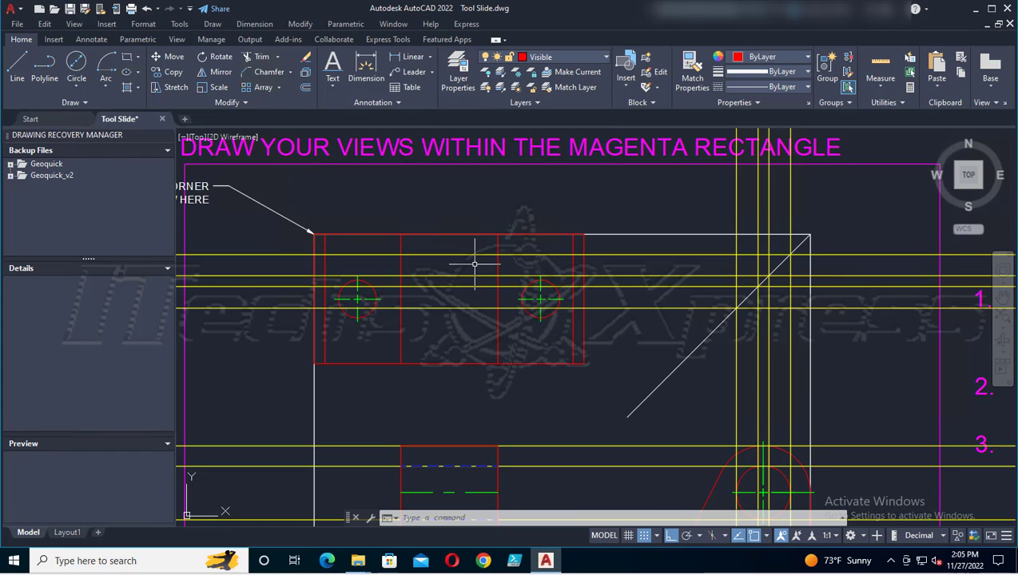
scroll(406, 267, up, 2)
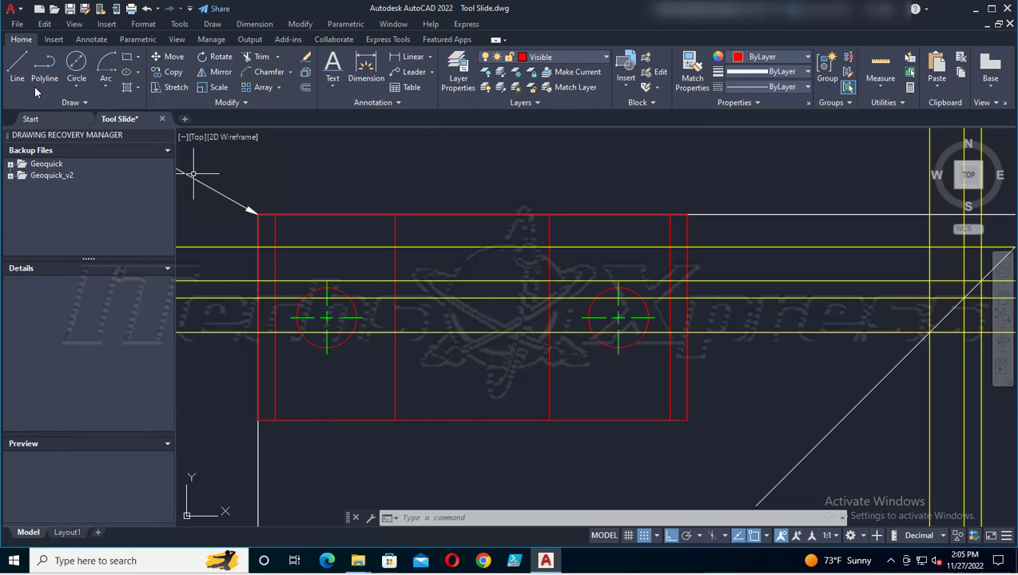
click(20, 66)
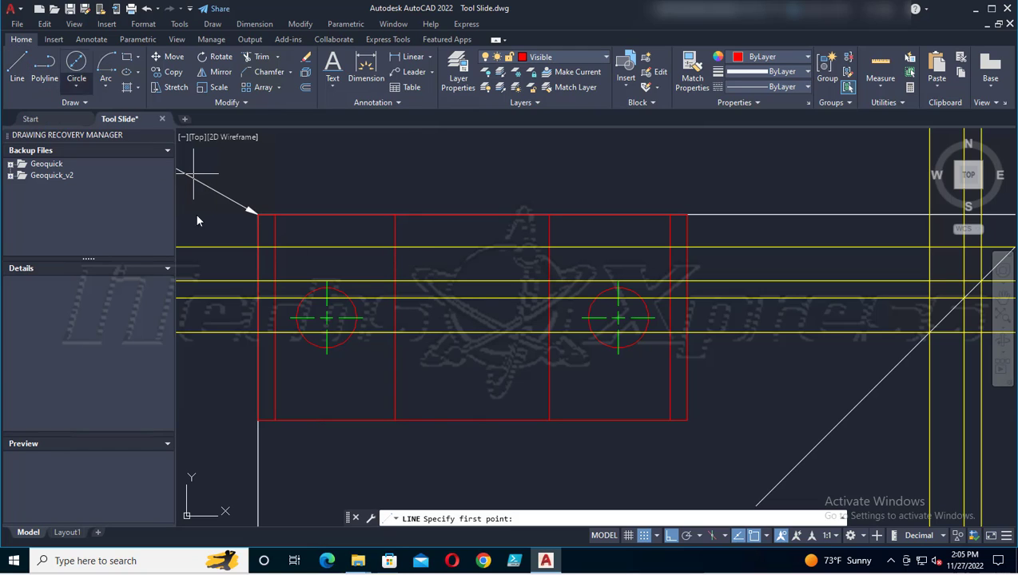
click(395, 280)
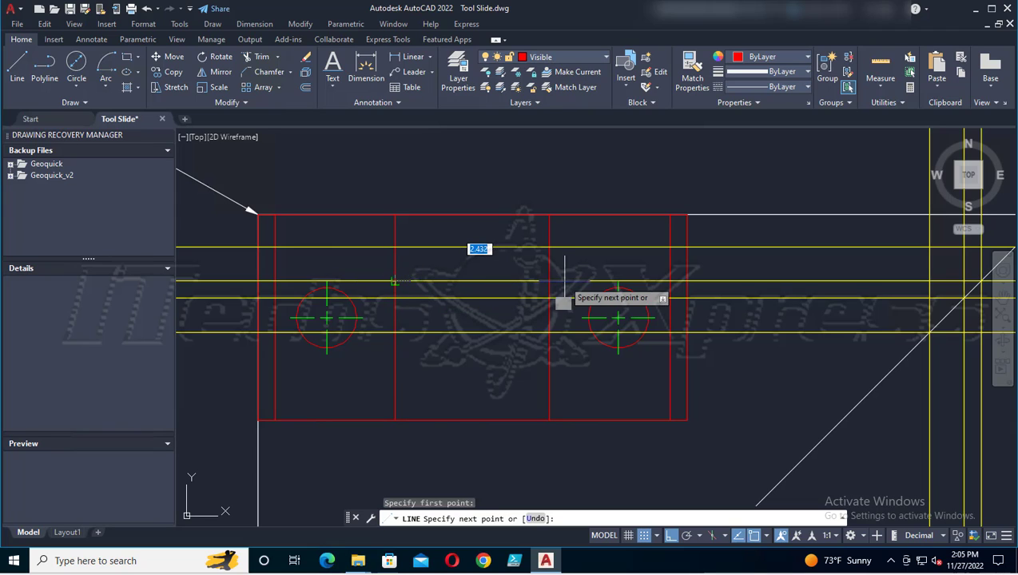
click(548, 281)
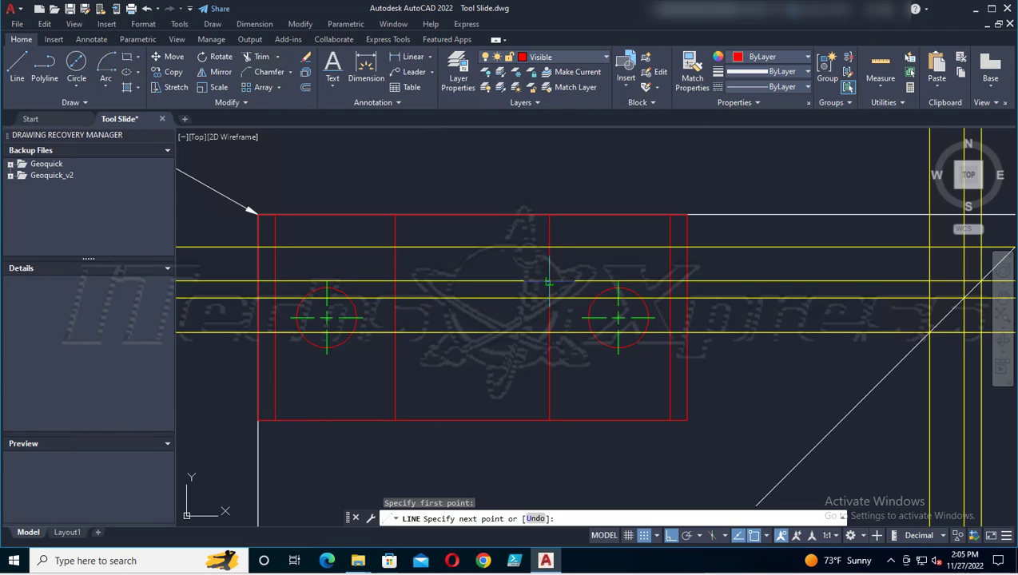
key(Return)
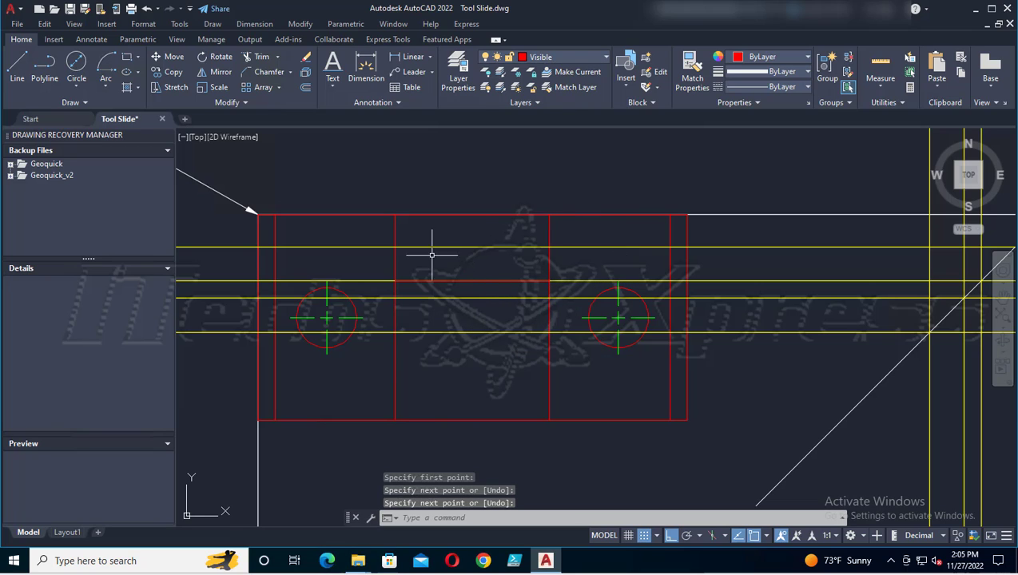
Step: Draw the lower slot edge between the top view's two inner vertical lines along its construction line, and save the drawing
click(18, 63)
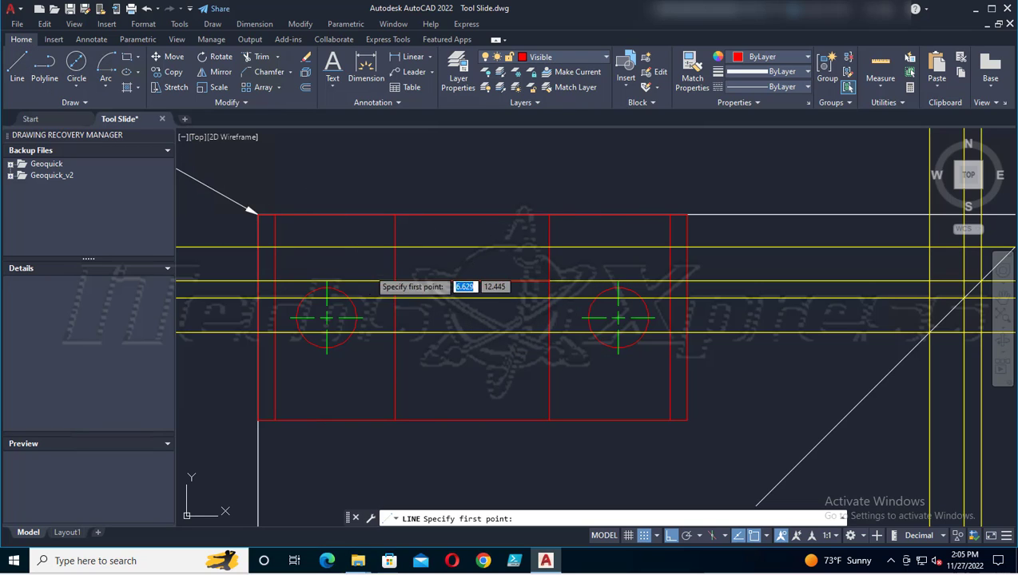
click(395, 298)
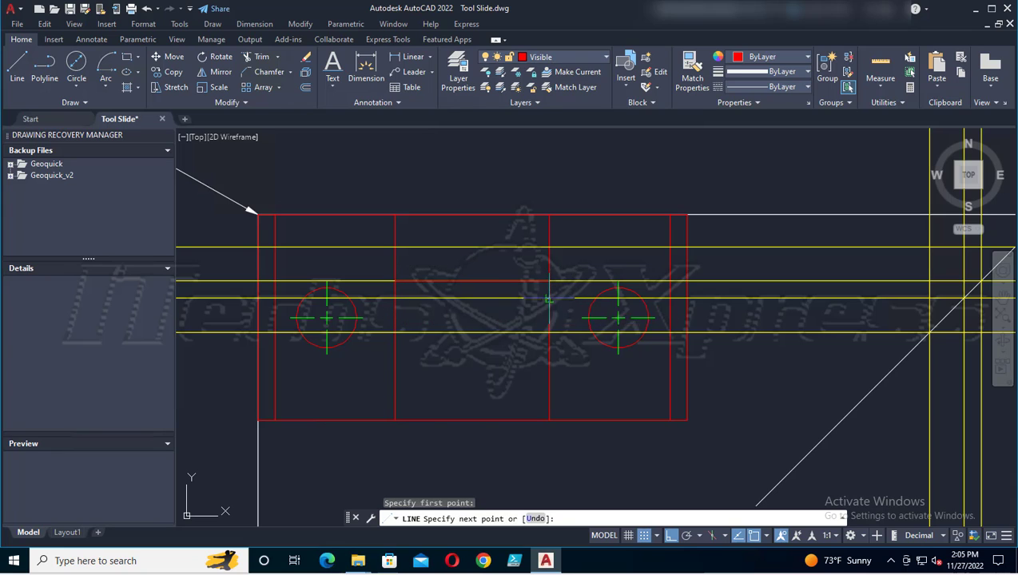
click(549, 298)
key(Return)
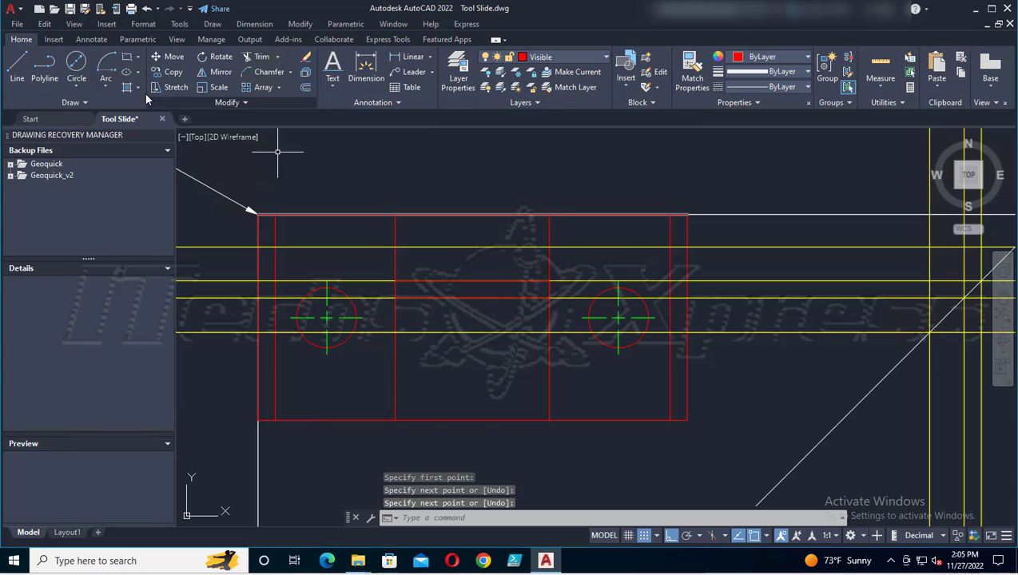
click(70, 10)
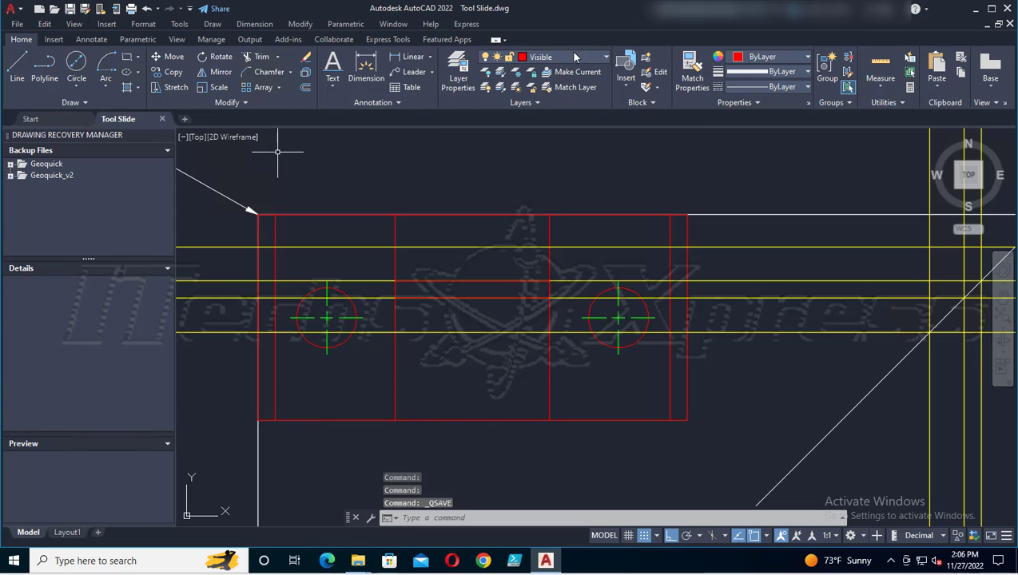
Step: Make the Hidden layer current and draw the hole's upper hidden edge between the top view's two inner vertical lines
click(605, 57)
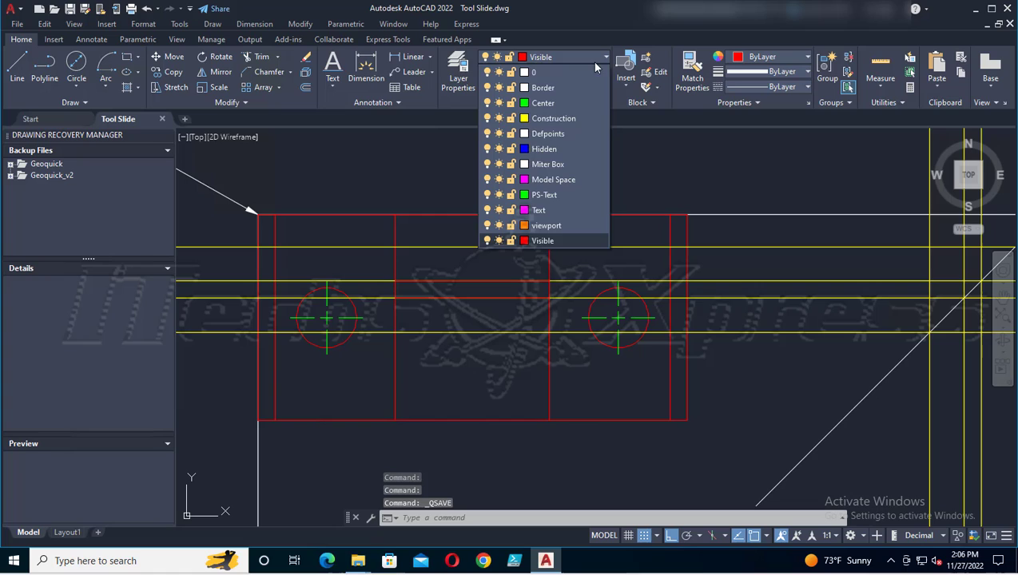
click(554, 150)
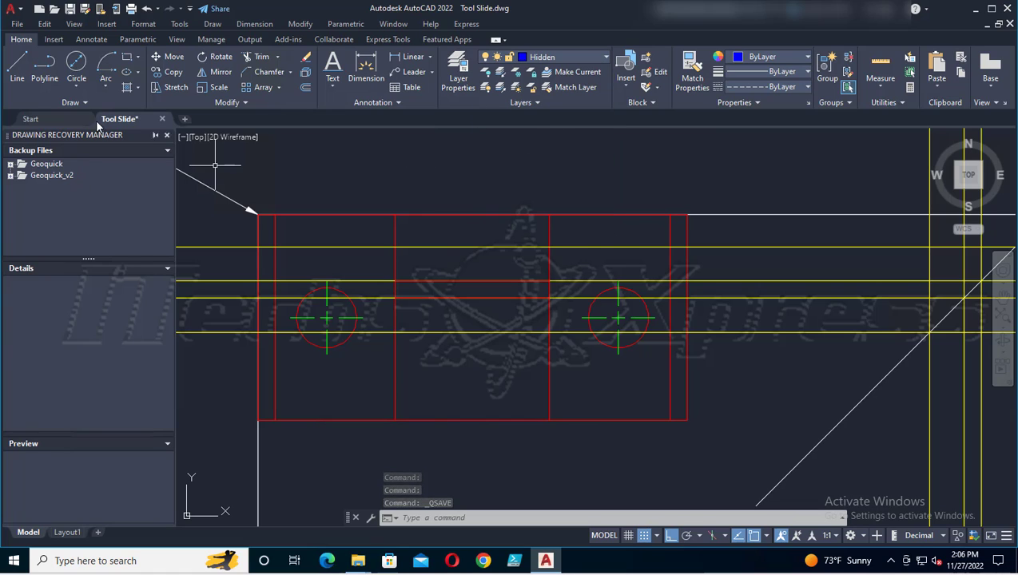
click(18, 67)
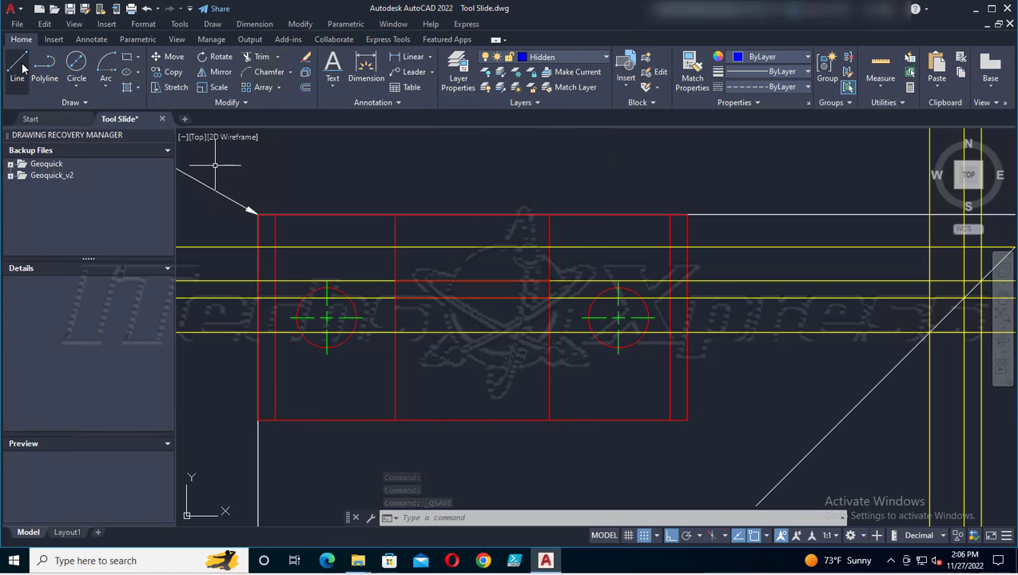
click(395, 247)
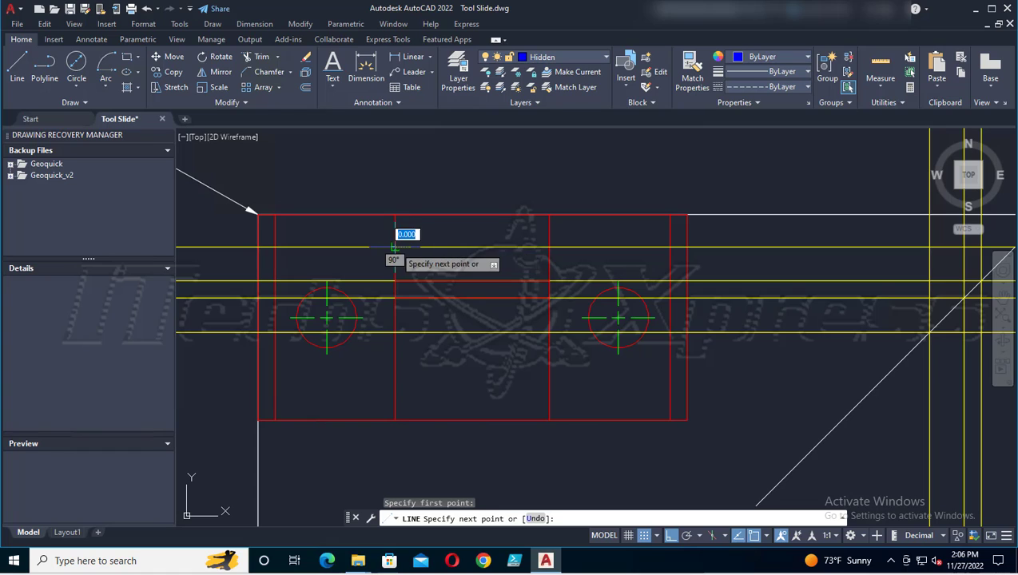
click(550, 247)
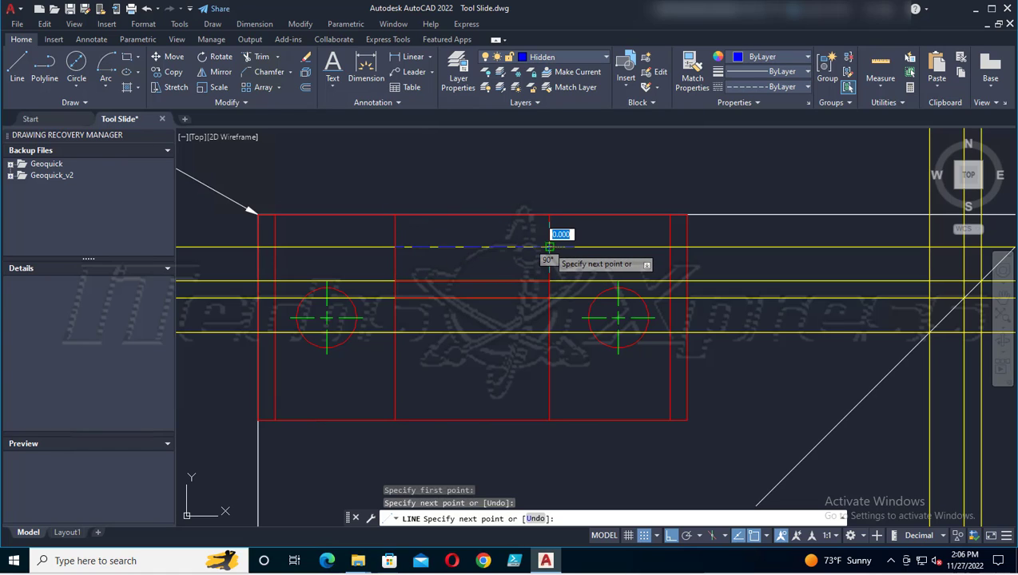
key(Return)
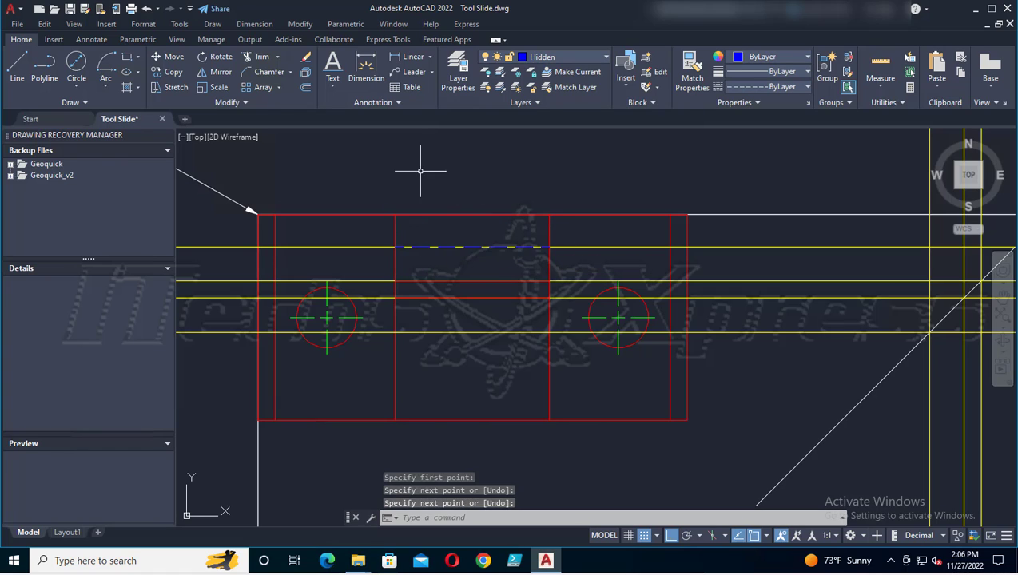
Step: Draw the hole's lower hidden edge between the top view's two inner vertical lines along its construction line, and save the drawing
click(25, 68)
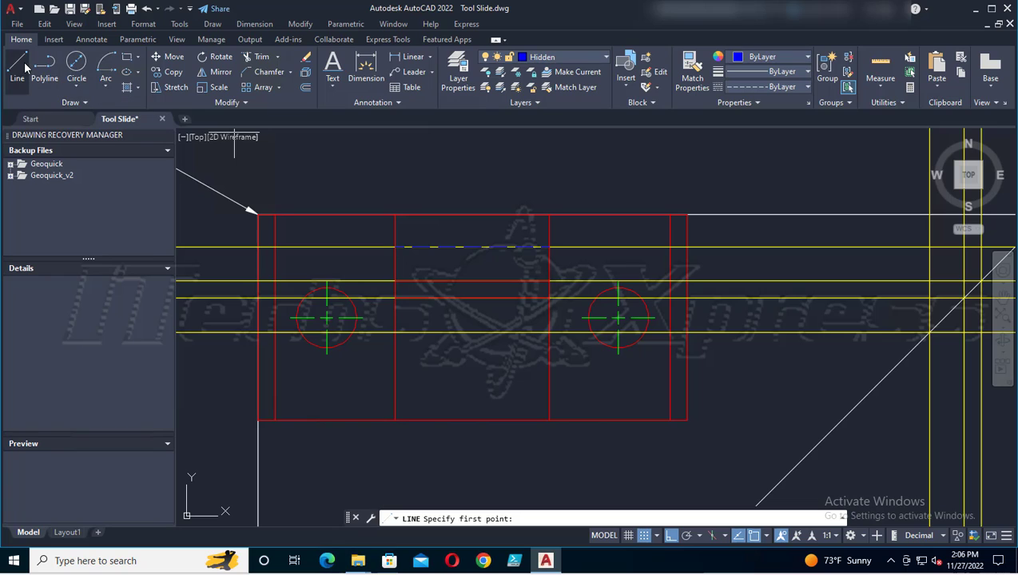
click(394, 332)
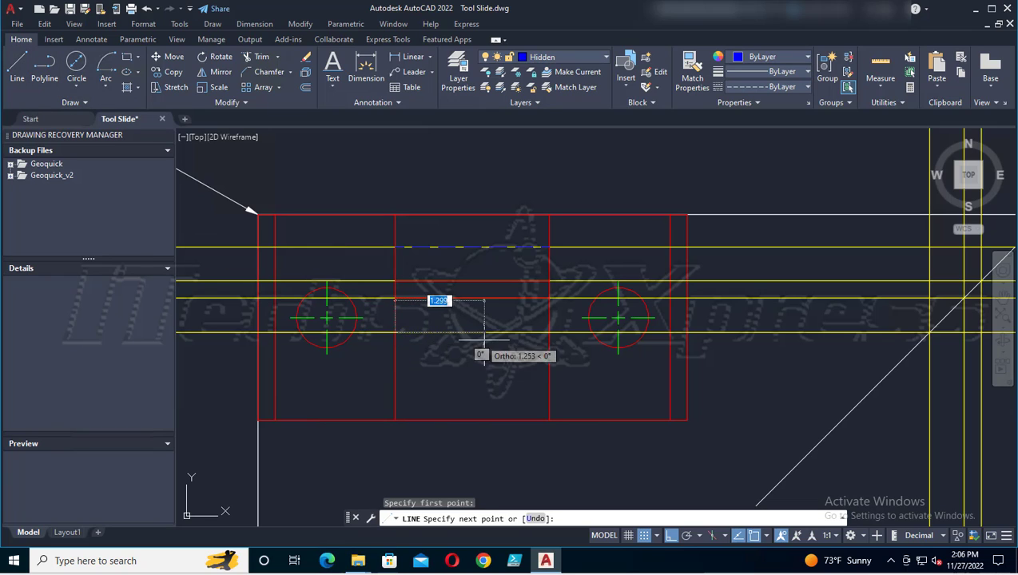
click(548, 331)
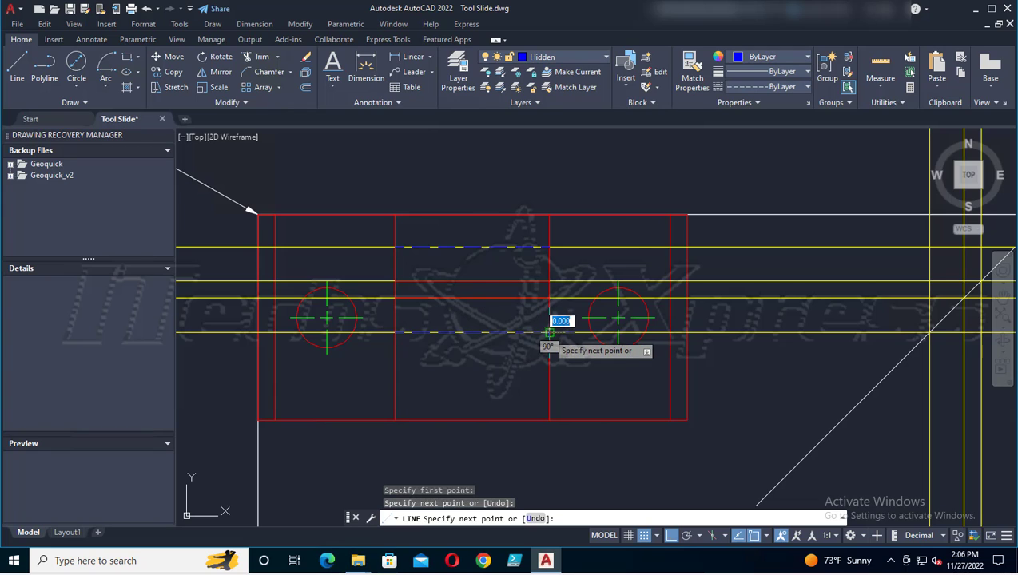
key(Return)
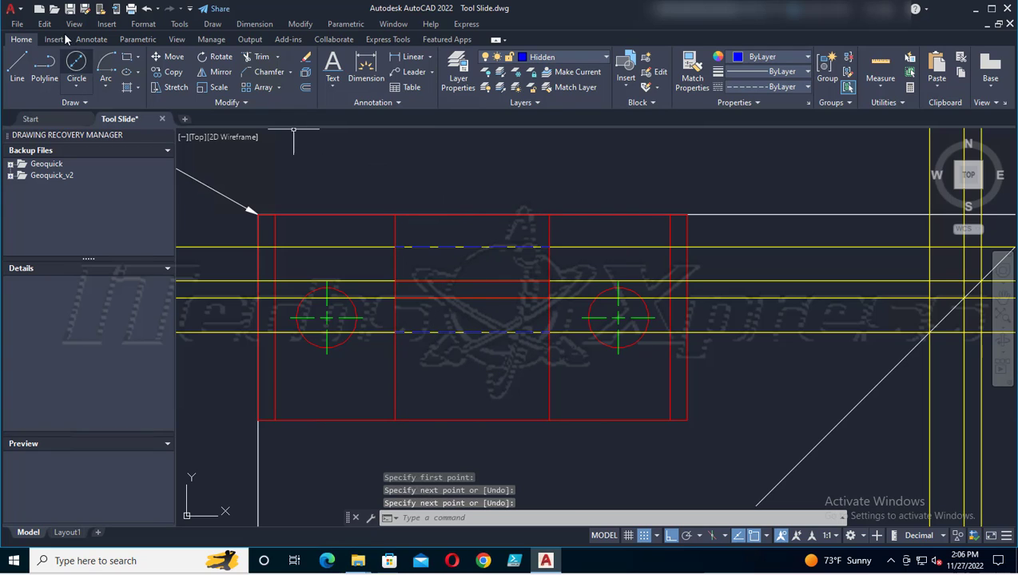
click(70, 8)
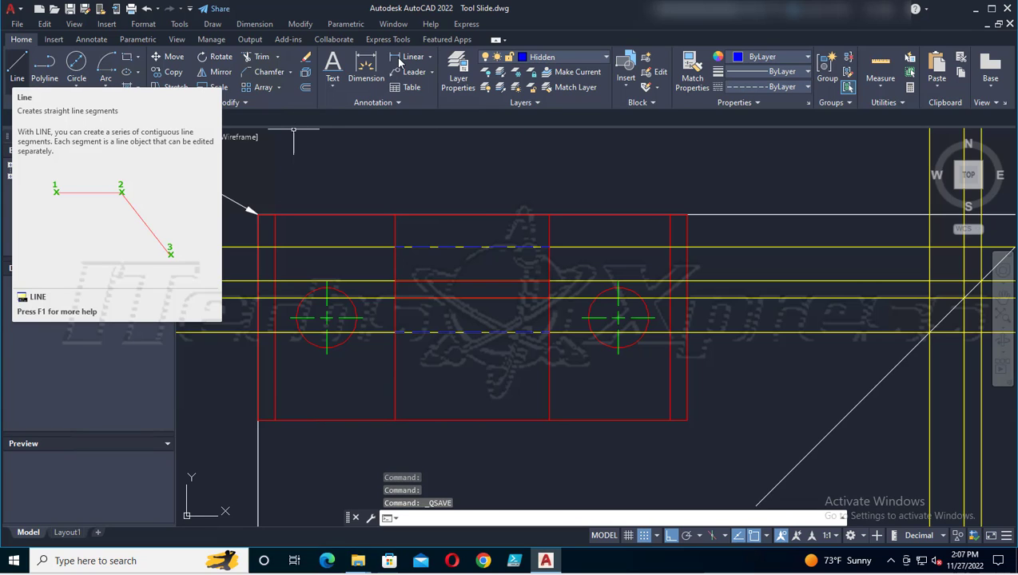
Step: Make the Construction layer current and draw a vertical construction line through the top end of the side view hole's vertical center line
scroll(606, 268, down, 2)
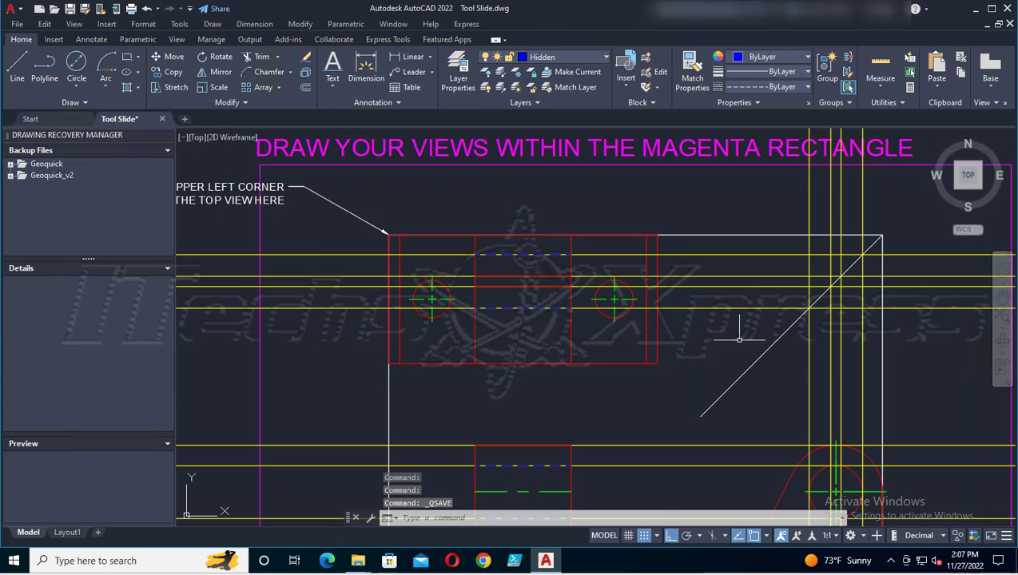
middle_drag(763, 386, 559, 331)
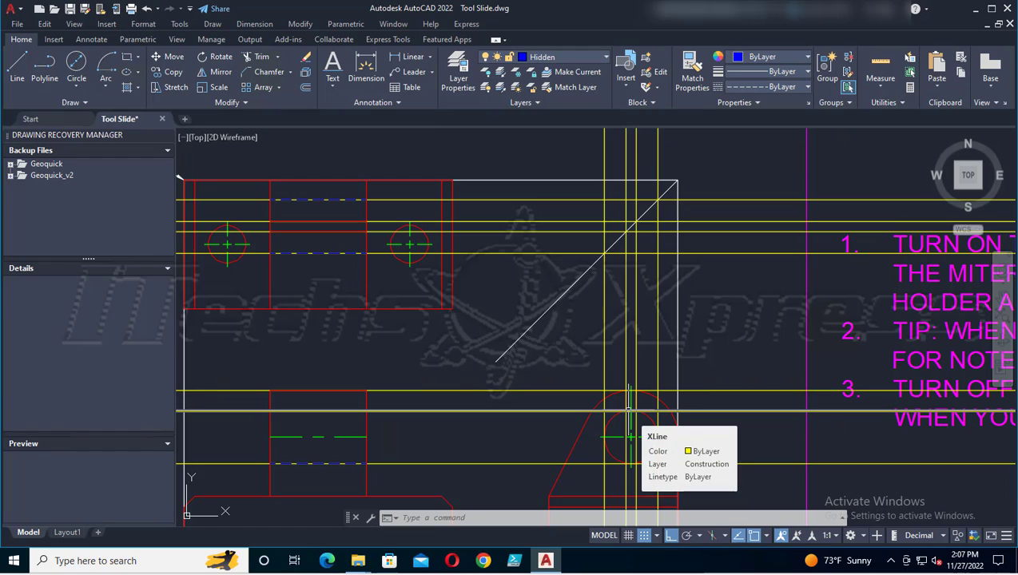
click(629, 412)
key(Delete)
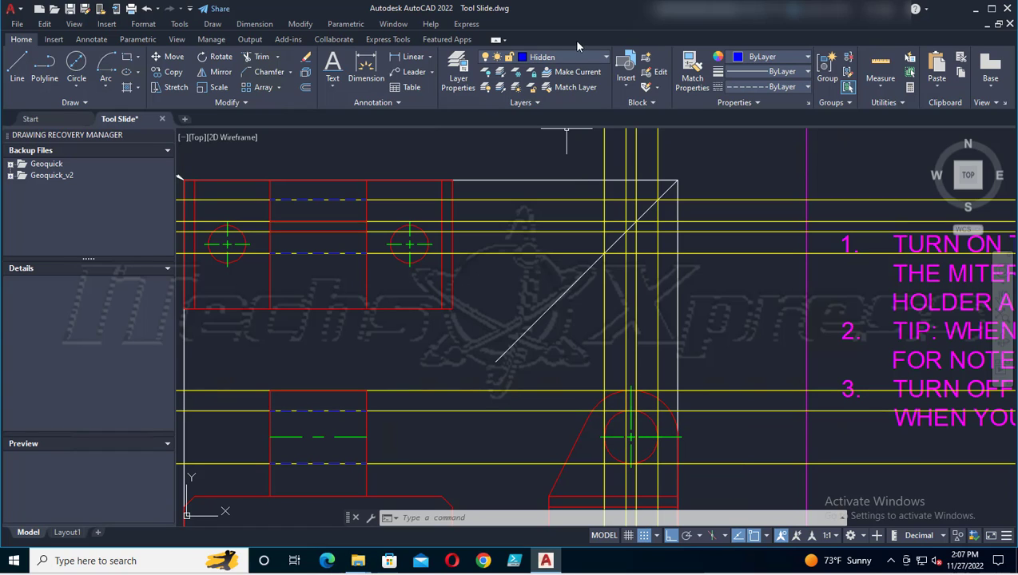
click(604, 58)
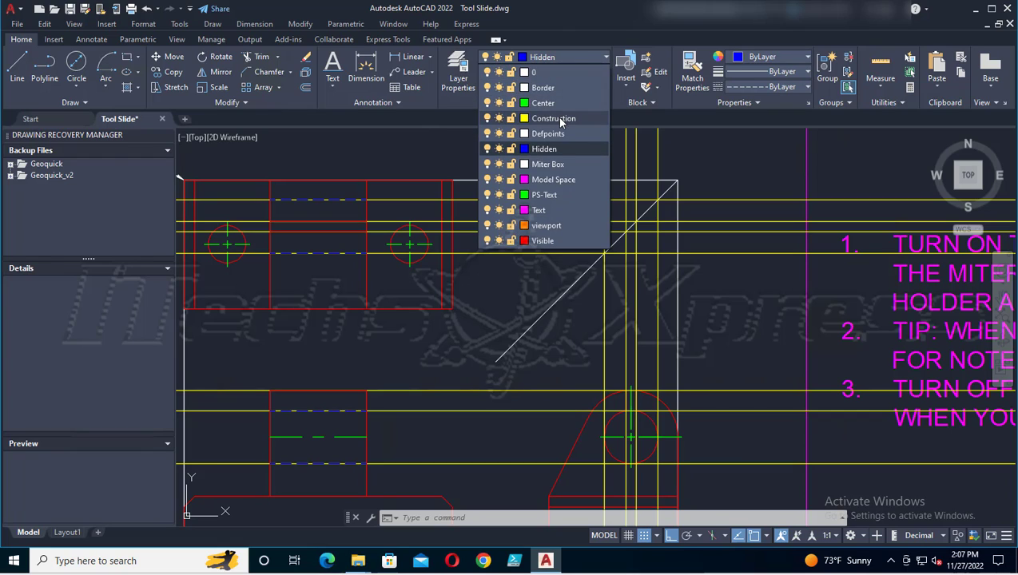
click(532, 118)
click(85, 102)
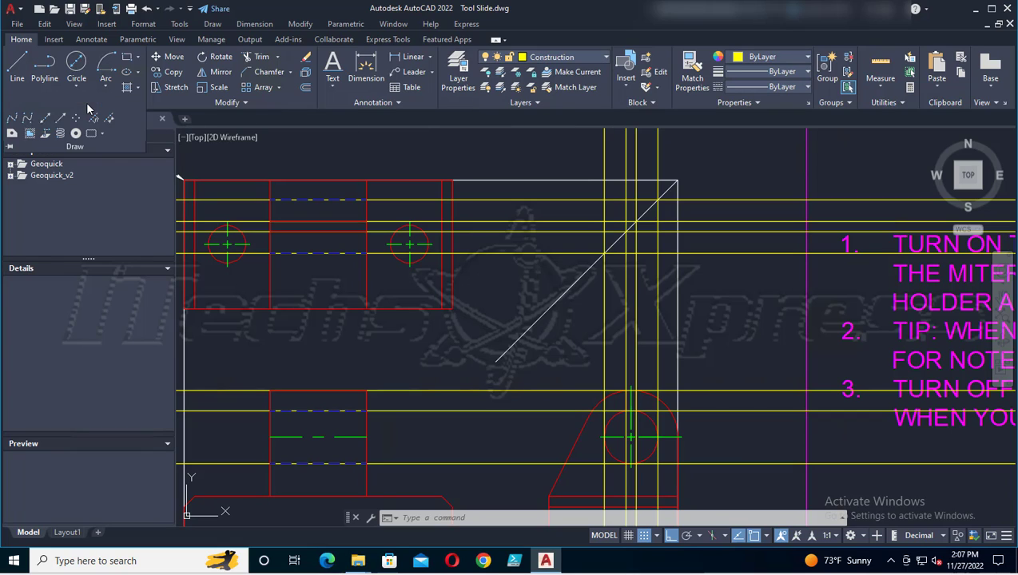
click(45, 118)
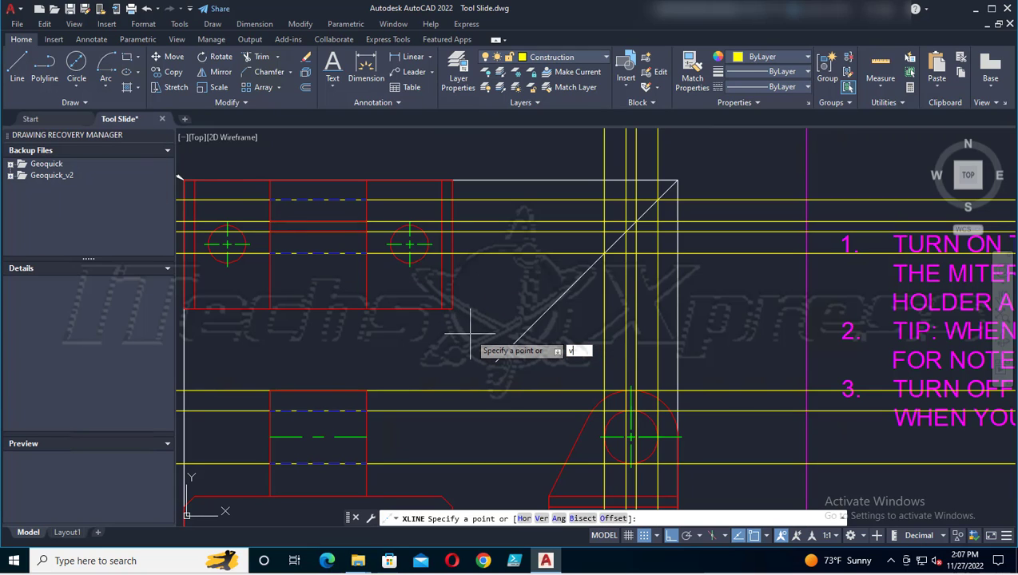
text(v)
key(Return)
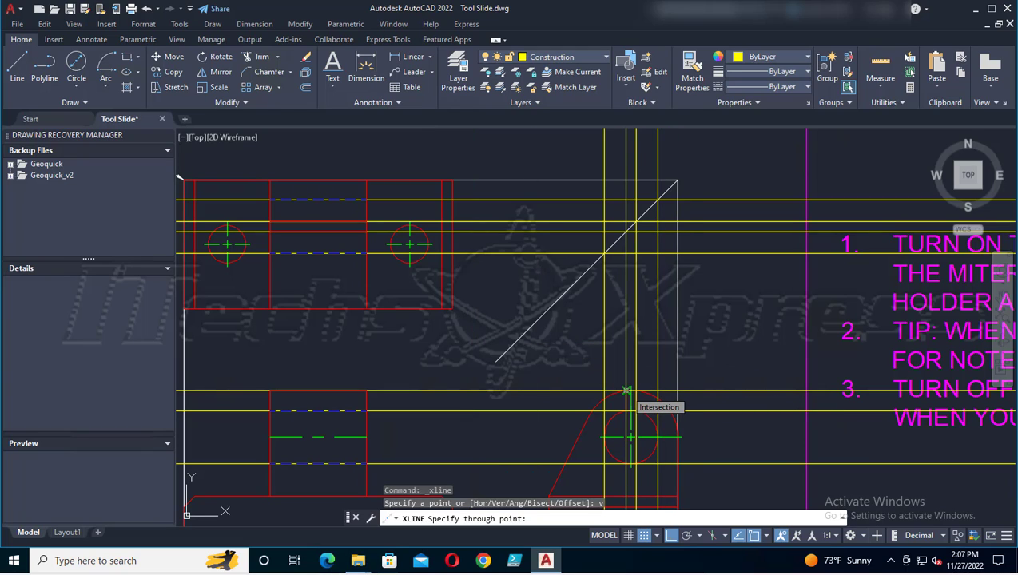
click(627, 391)
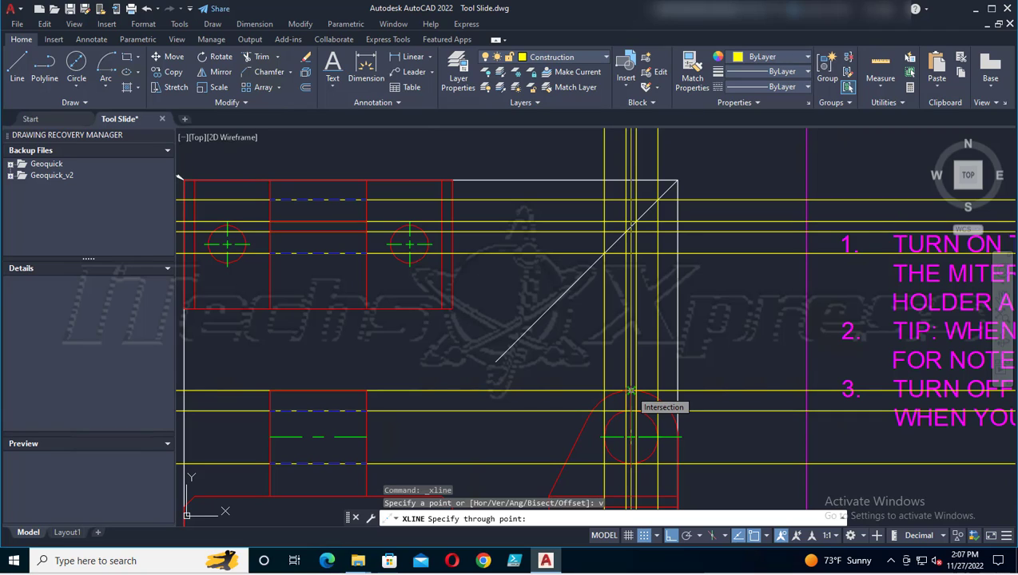
click(631, 391)
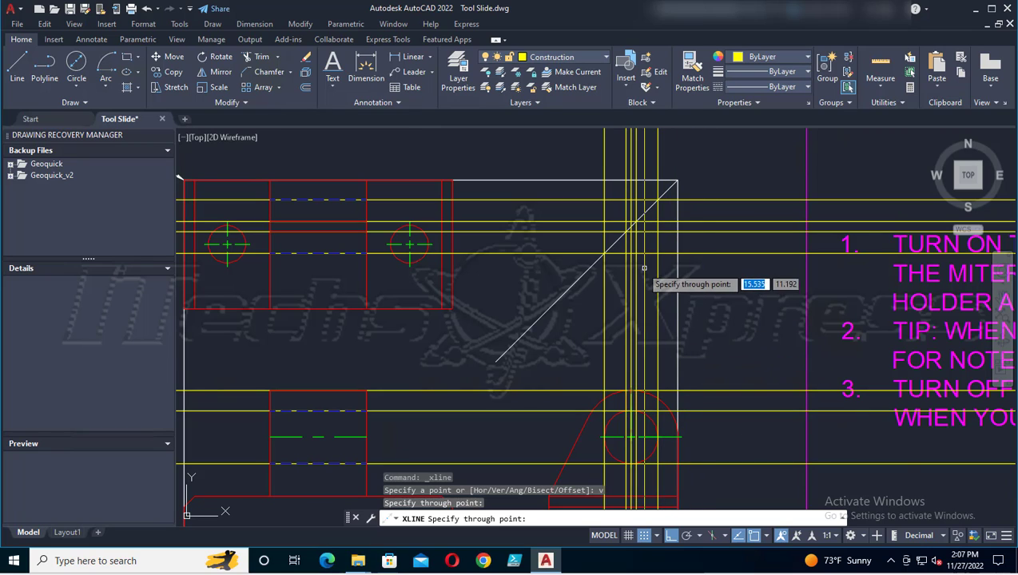
scroll(644, 267, up, 3)
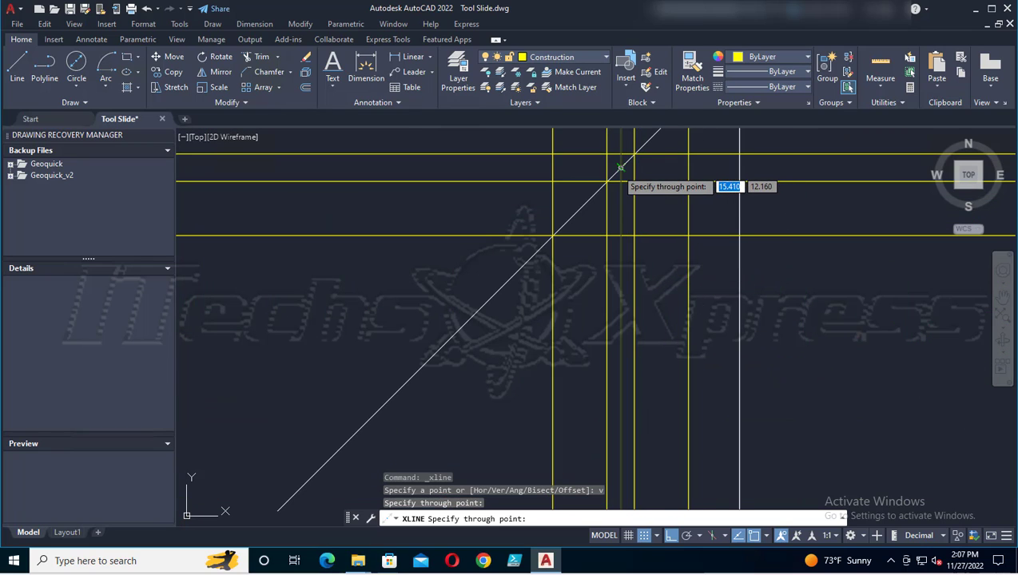
click(620, 168)
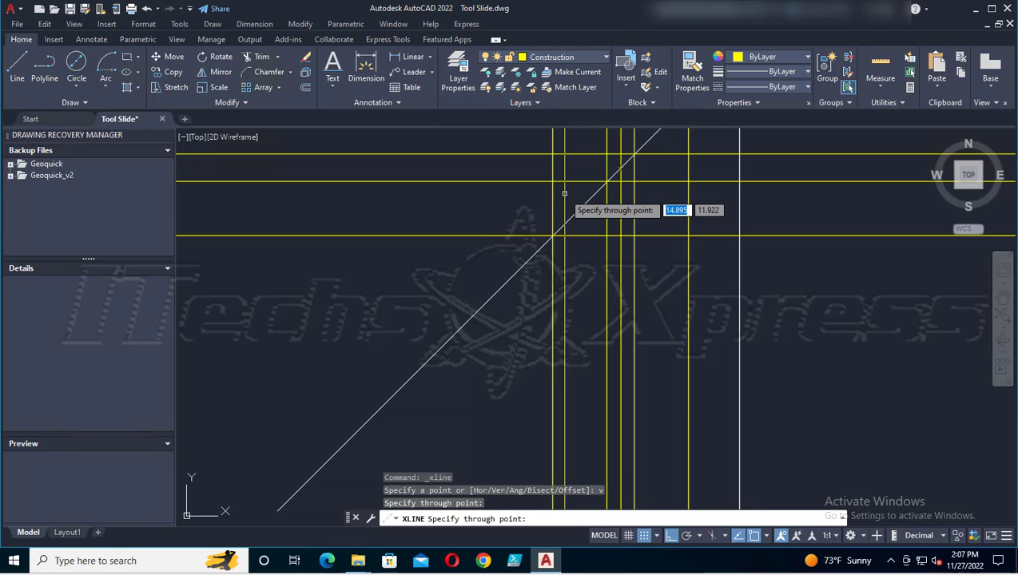
key(Return)
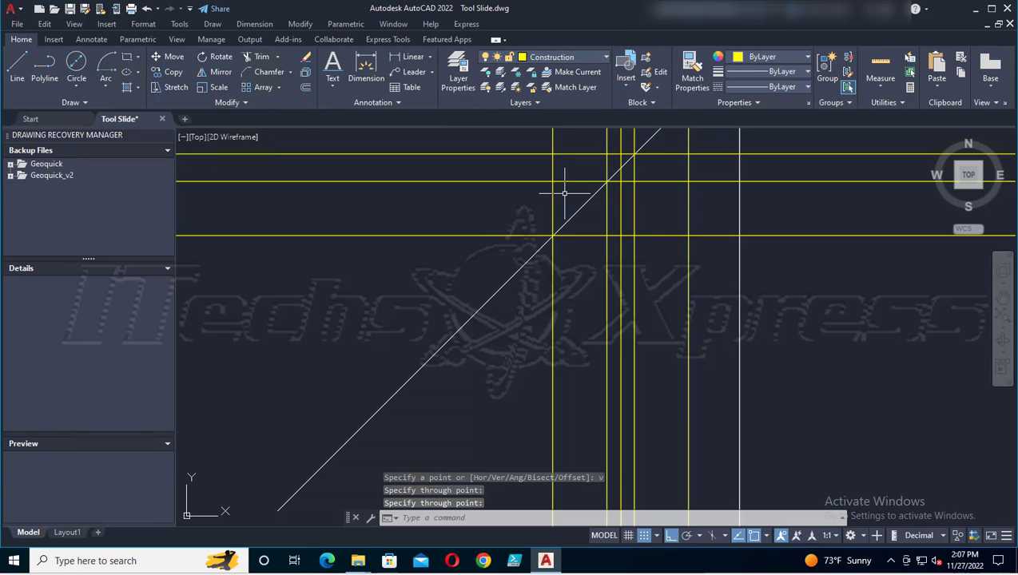
Step: Draw a horizontal construction line through the intersection of the hole's vertical center construction line with the miter line
click(80, 102)
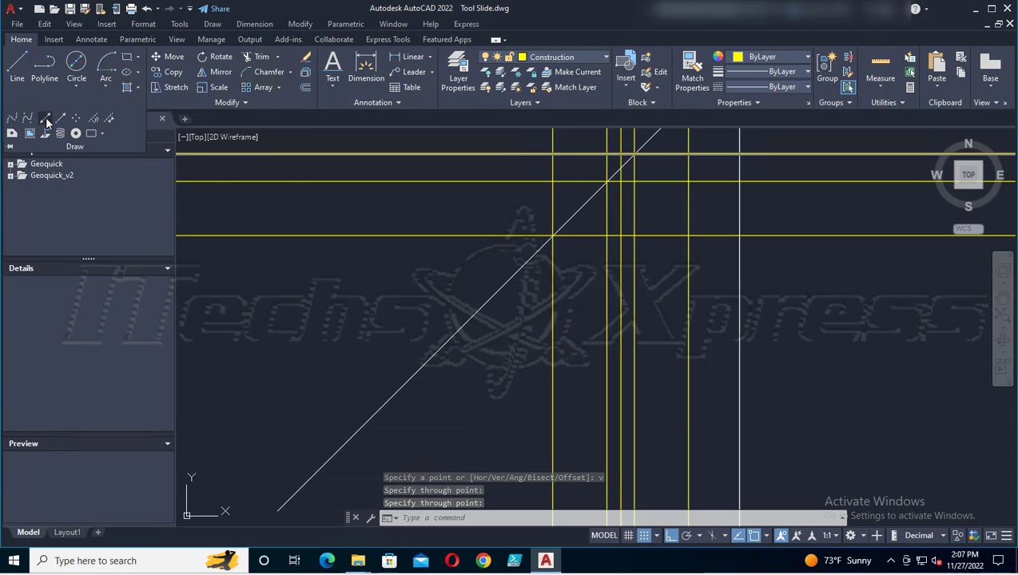
click(46, 117)
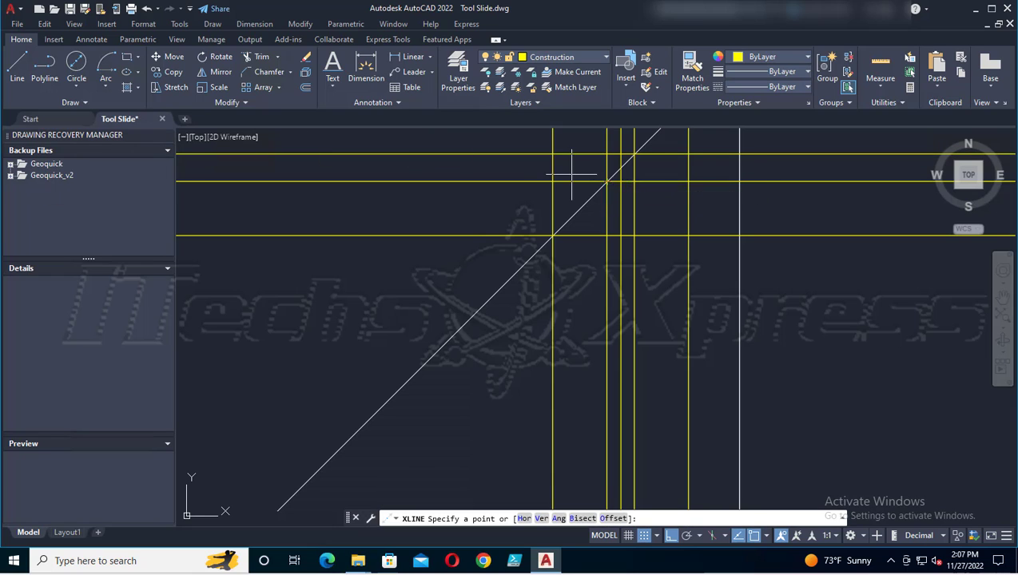
text(h)
key(Return)
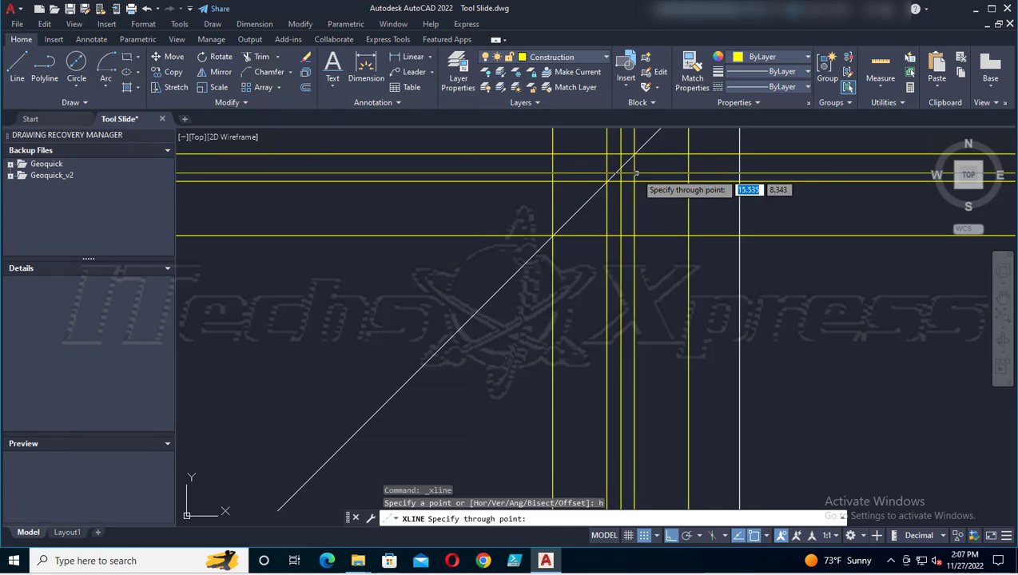
click(620, 168)
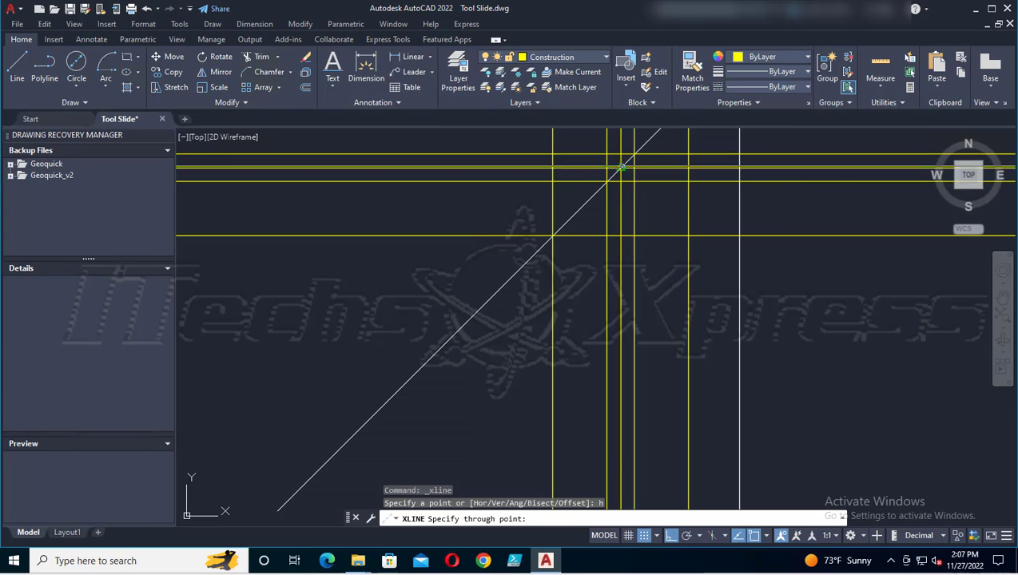
key(Return)
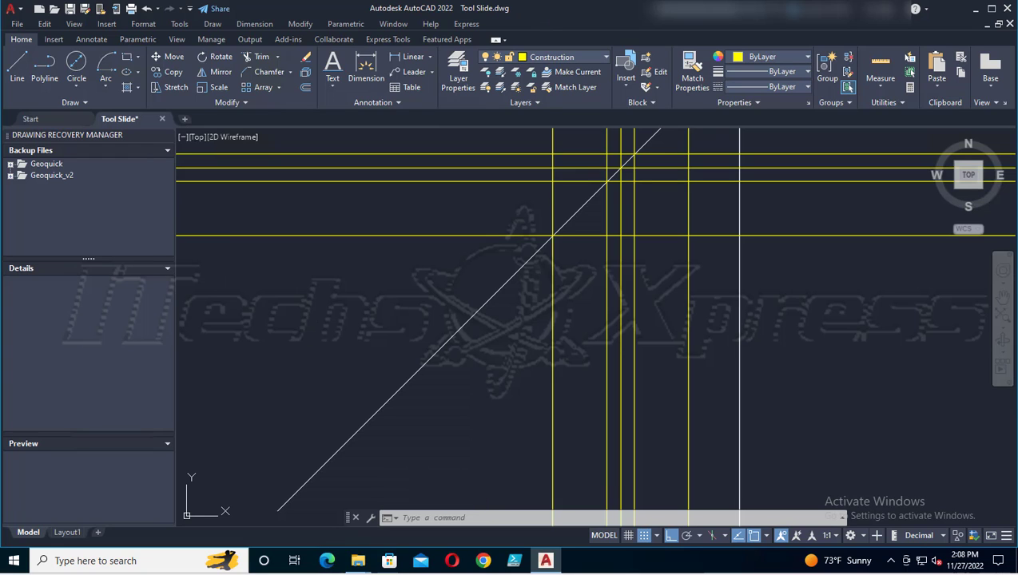
Step: Make the Center layer current, draw the hole's center line between the top view's two inner vertical lines, and save the drawing
scroll(455, 273, down, 5)
middle_drag(410, 279, 593, 363)
scroll(500, 363, up, 4)
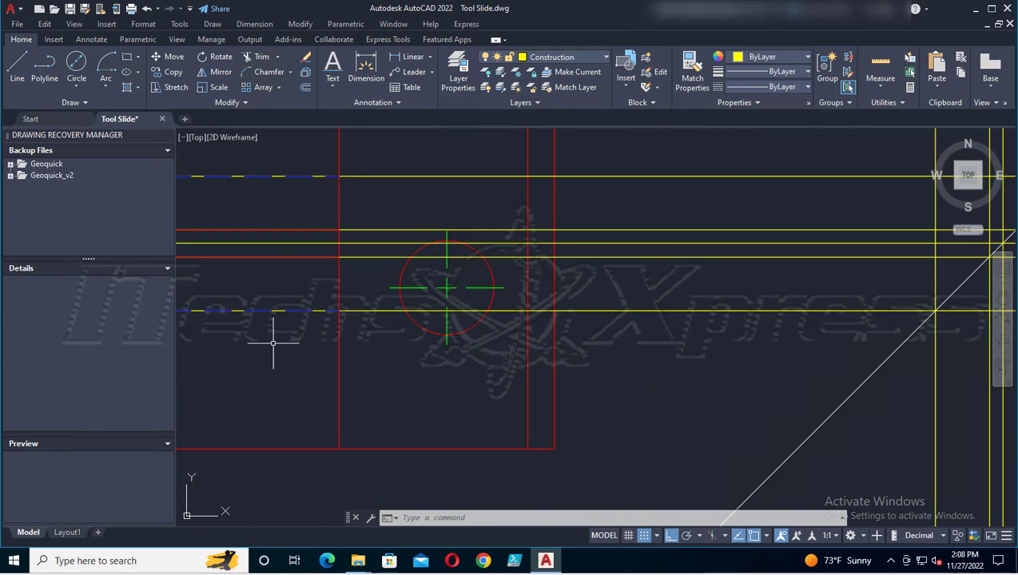
middle_drag(271, 343, 494, 434)
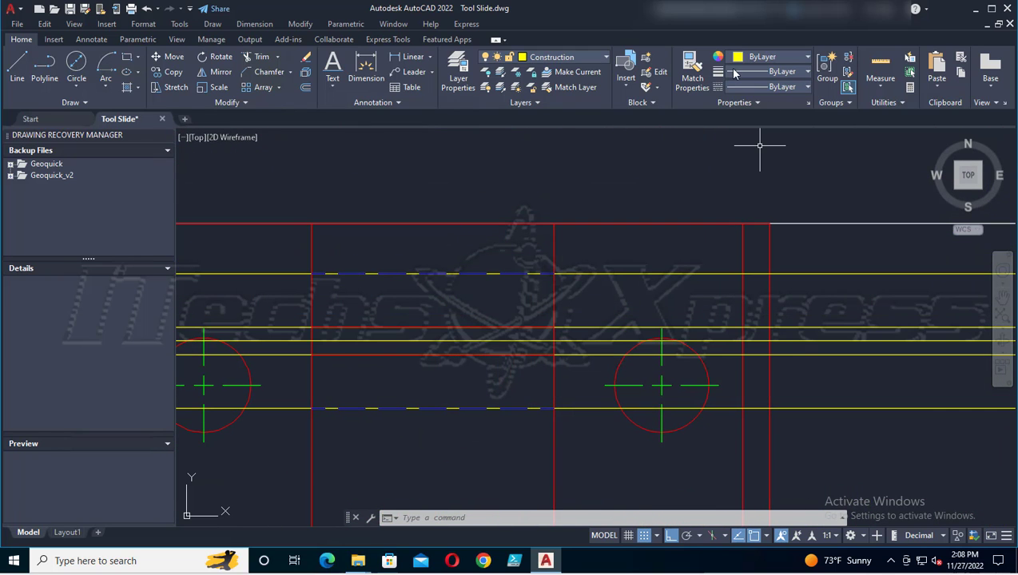
click(603, 56)
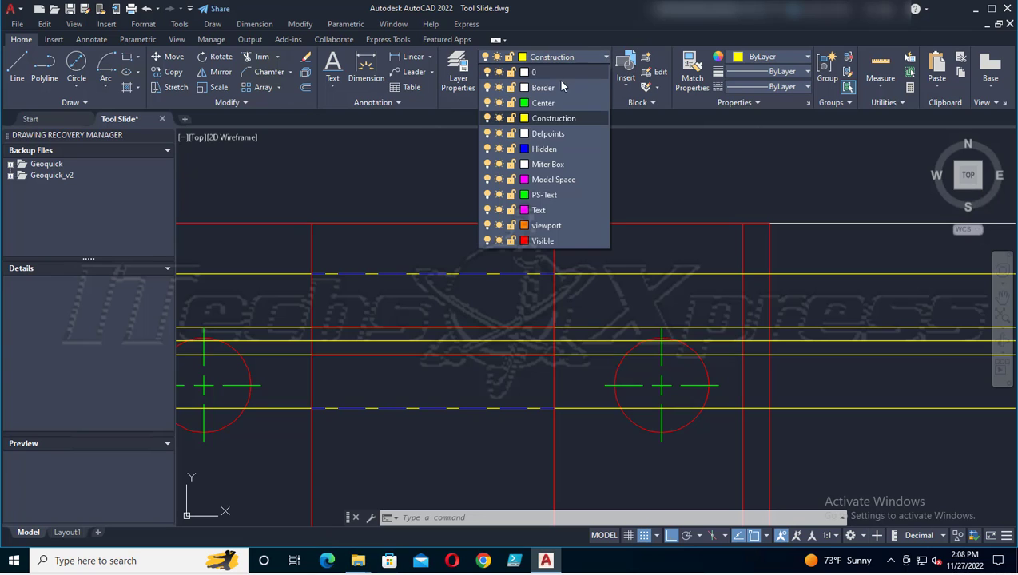
click(538, 101)
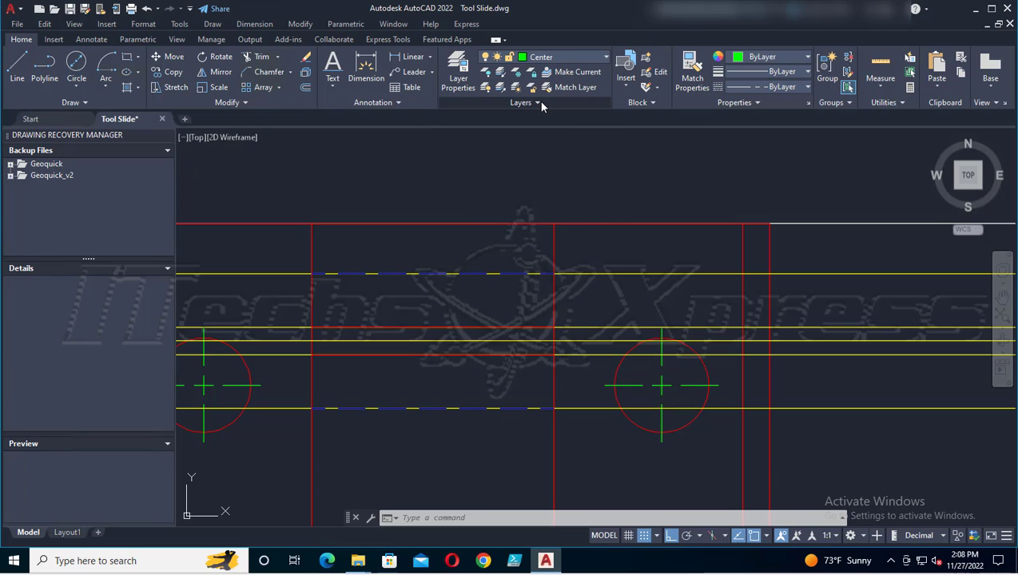
click(18, 65)
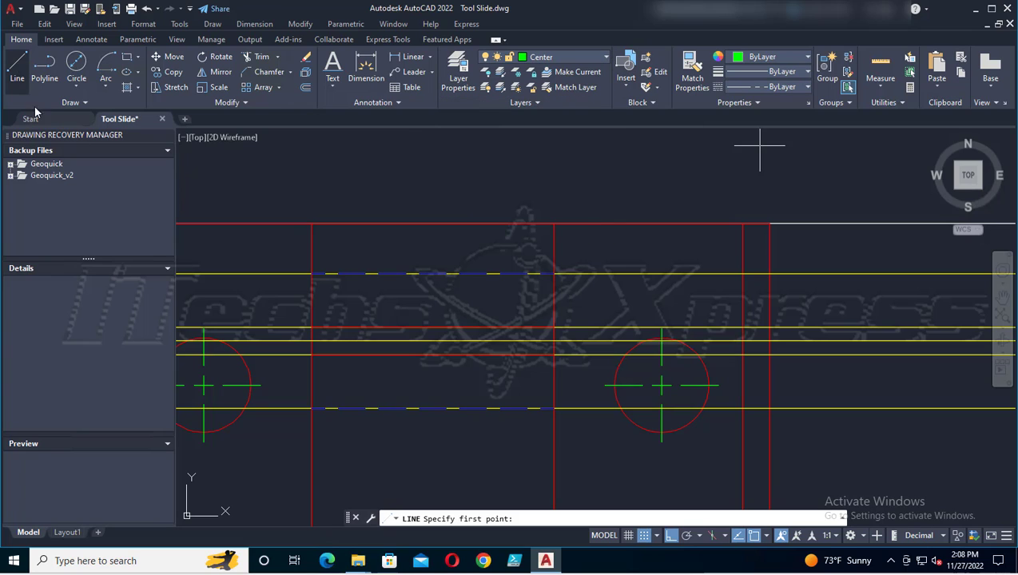
click(312, 342)
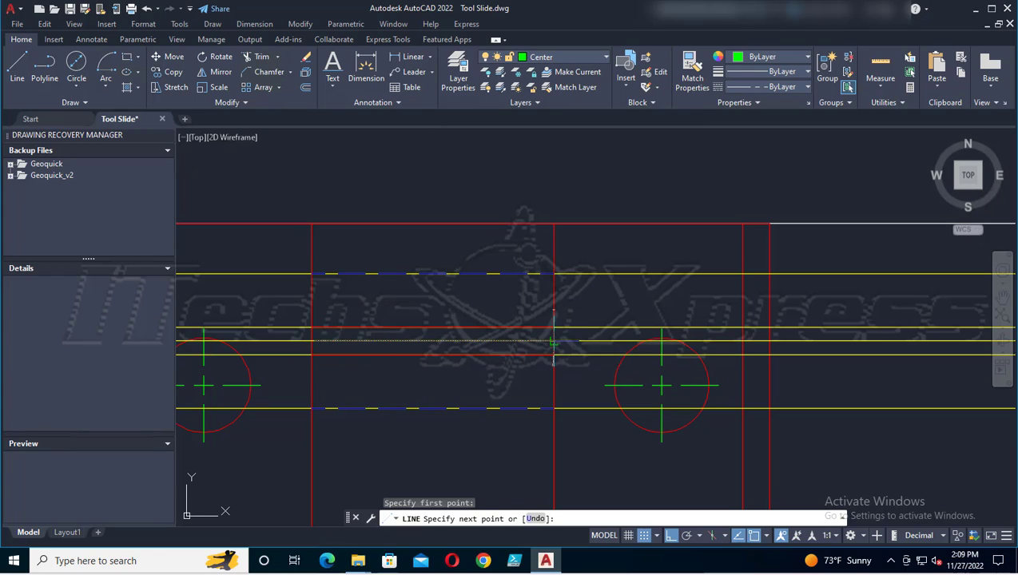
click(553, 342)
key(Return)
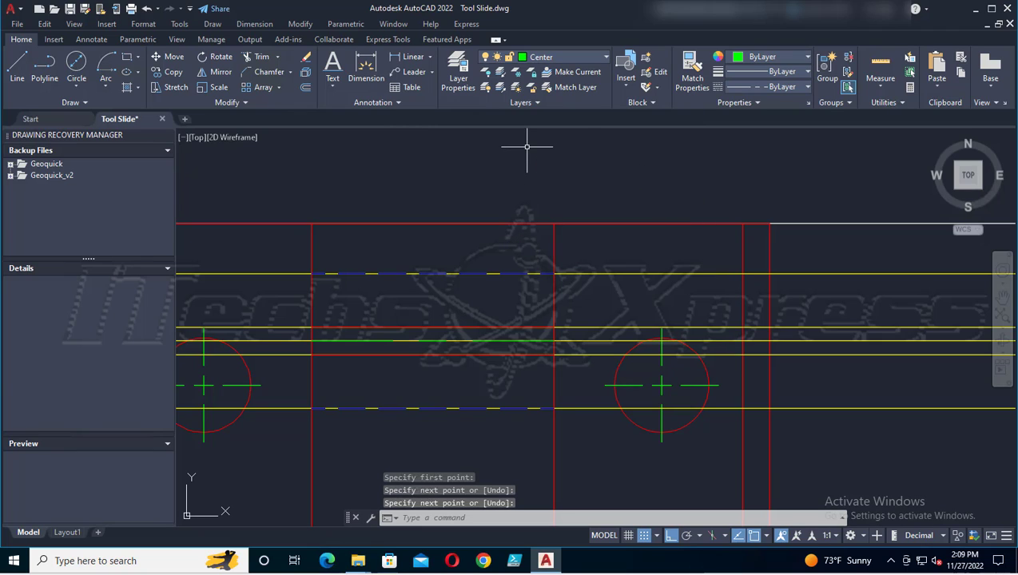
click(70, 8)
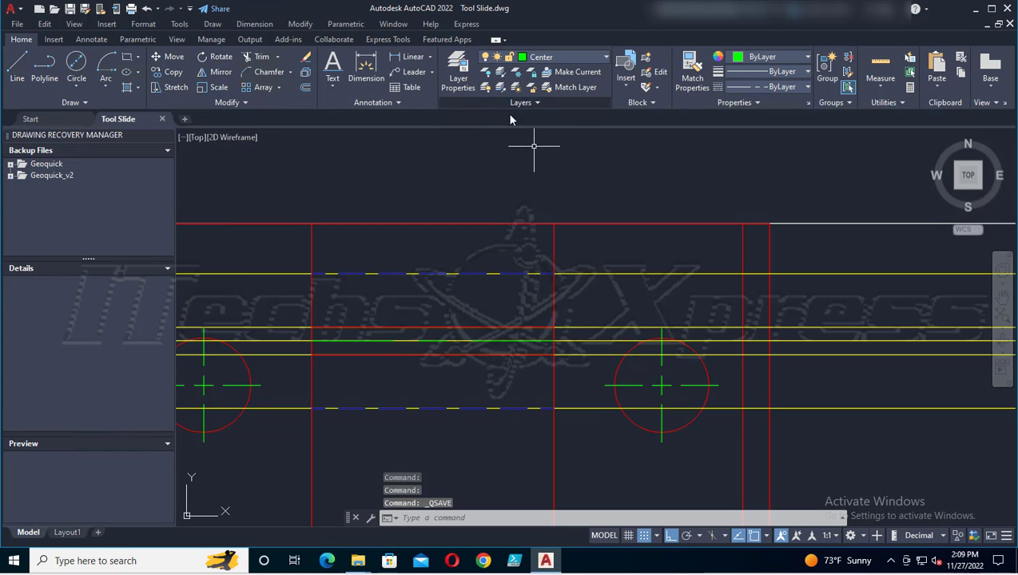
Step: Turn off the Construction layer to hide all construction lines in the drawing
click(603, 55)
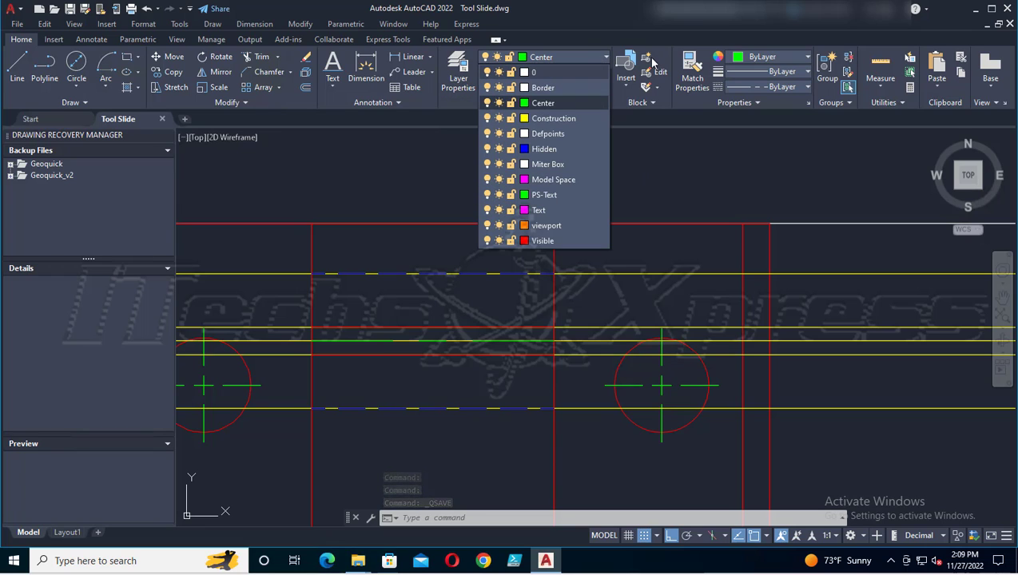
click(597, 279)
scroll(598, 296, down, 6)
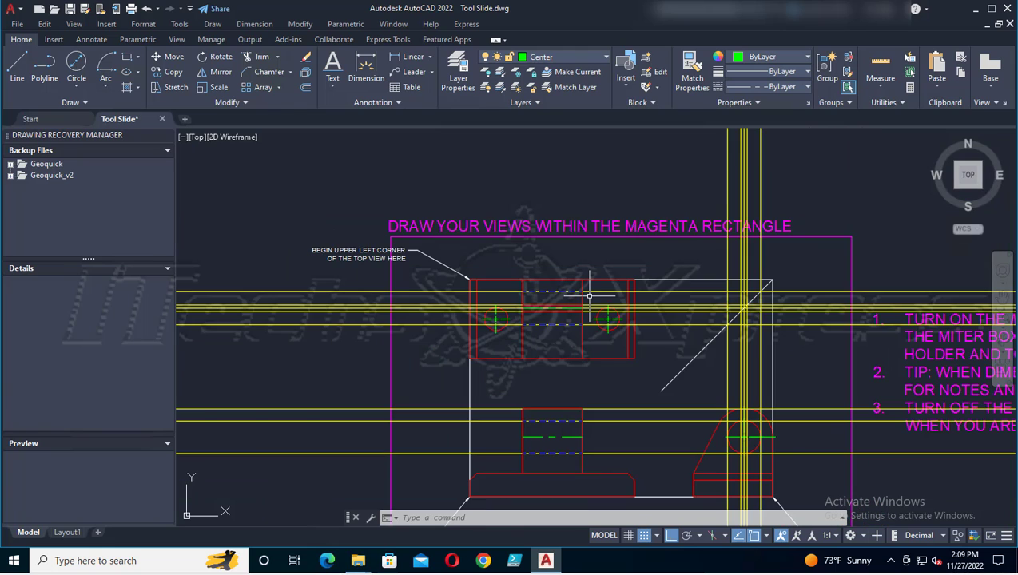
mouse_move(598, 310)
middle_down()
mouse_move(501, 264)
mouse_move(470, 264)
middle_up()
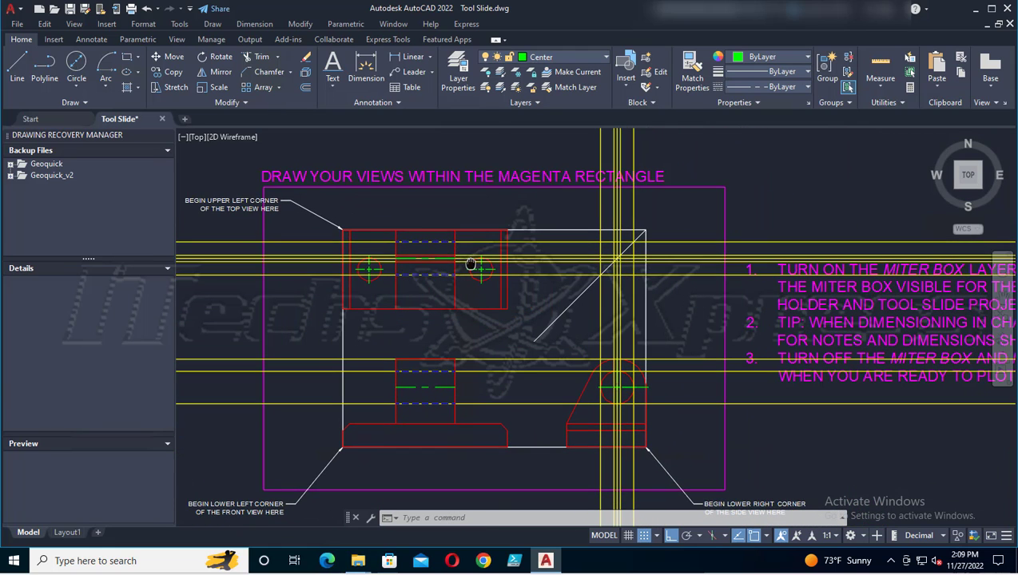
click(604, 58)
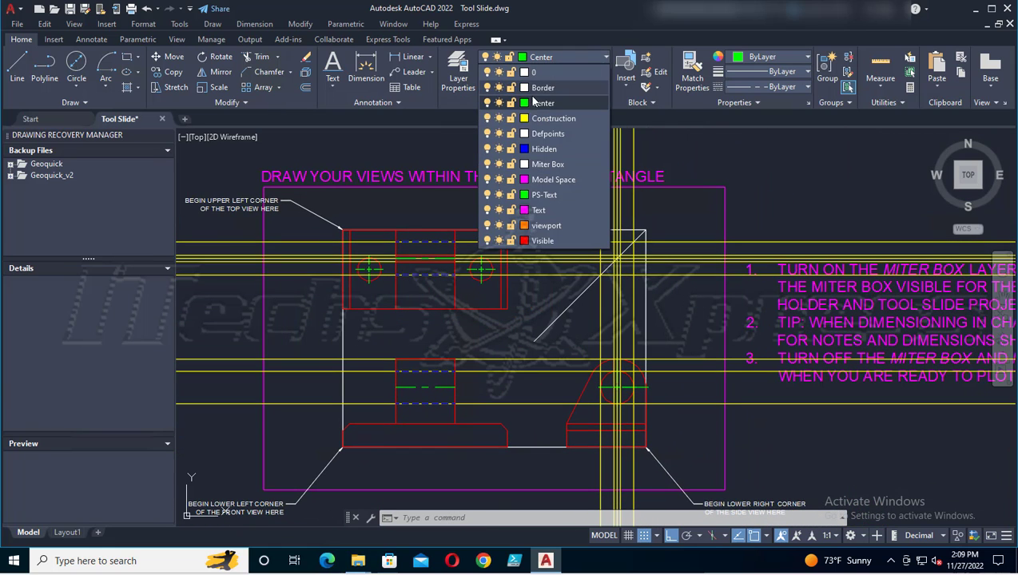
click(487, 118)
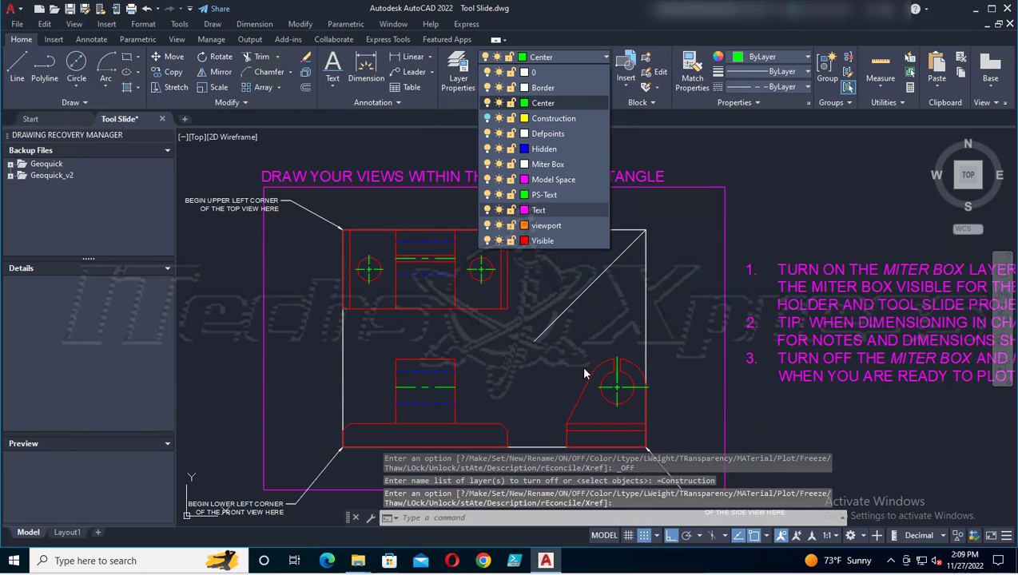
Step: Save the drawing and make the Hidden layer current
click(741, 181)
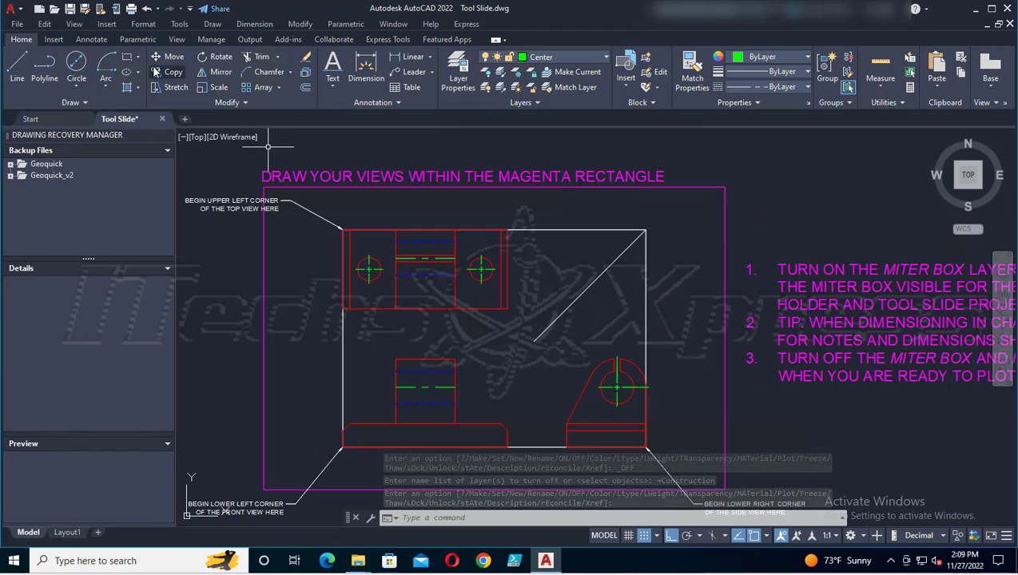
click(70, 9)
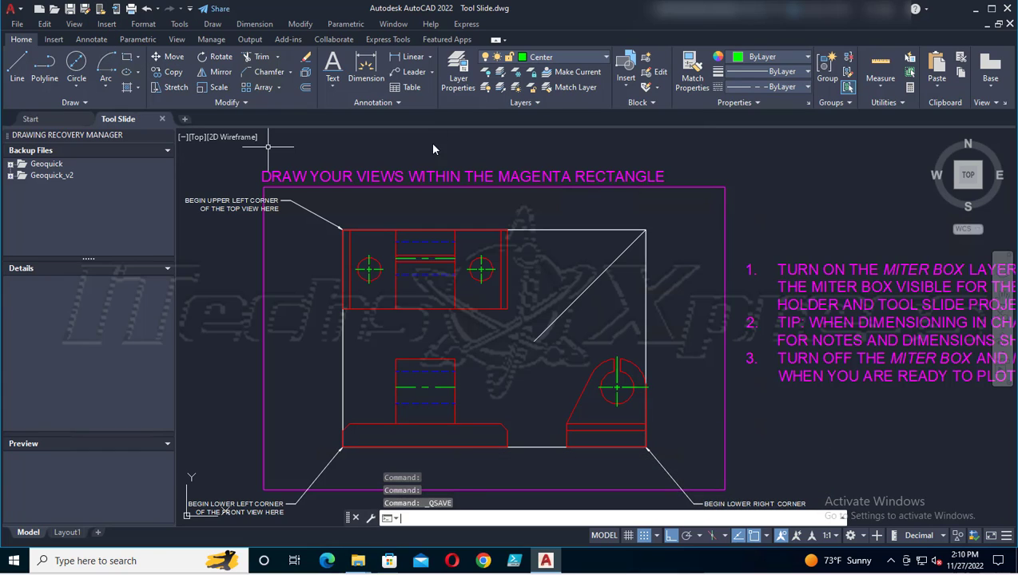
click(608, 61)
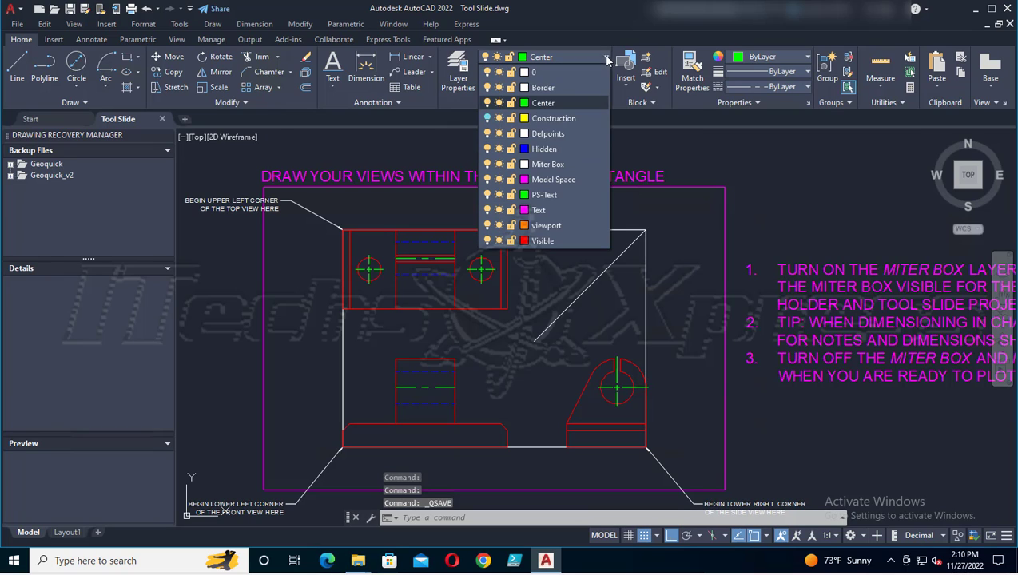
click(533, 146)
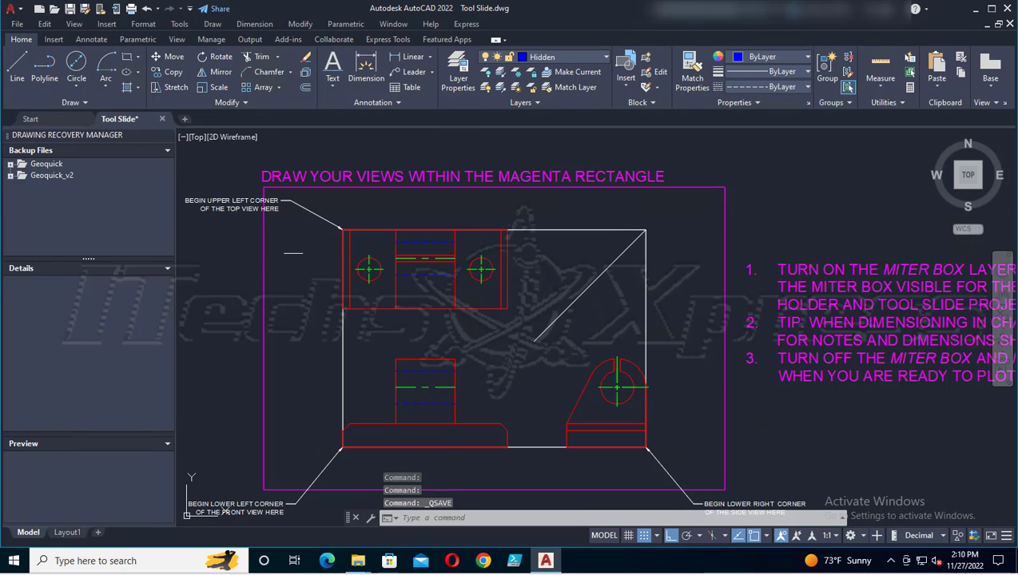
Step: Draw a vertical hidden line across the height of the front view's base, projected down from the right side of the top view's left hole
click(17, 68)
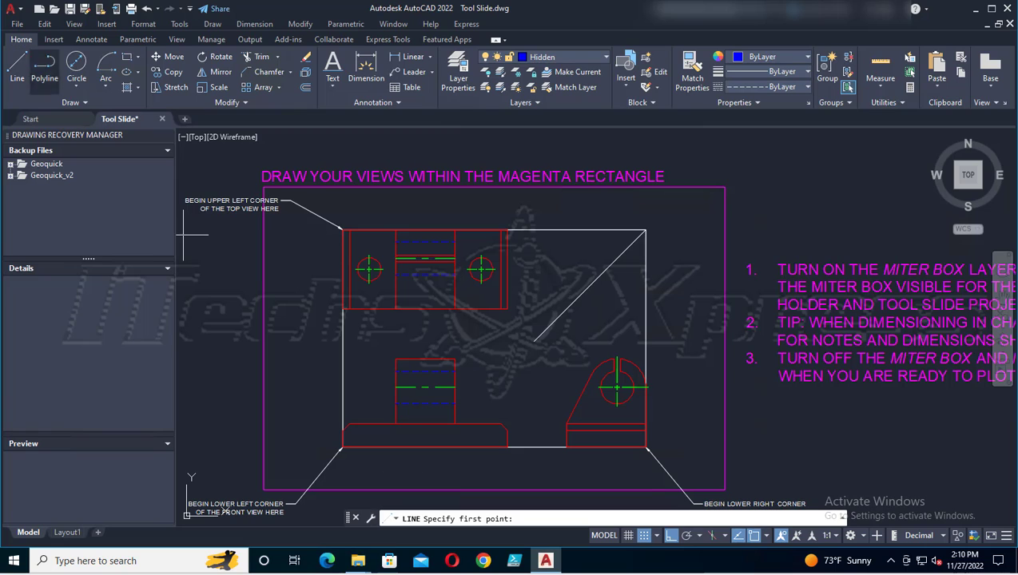
scroll(343, 335, up, 2)
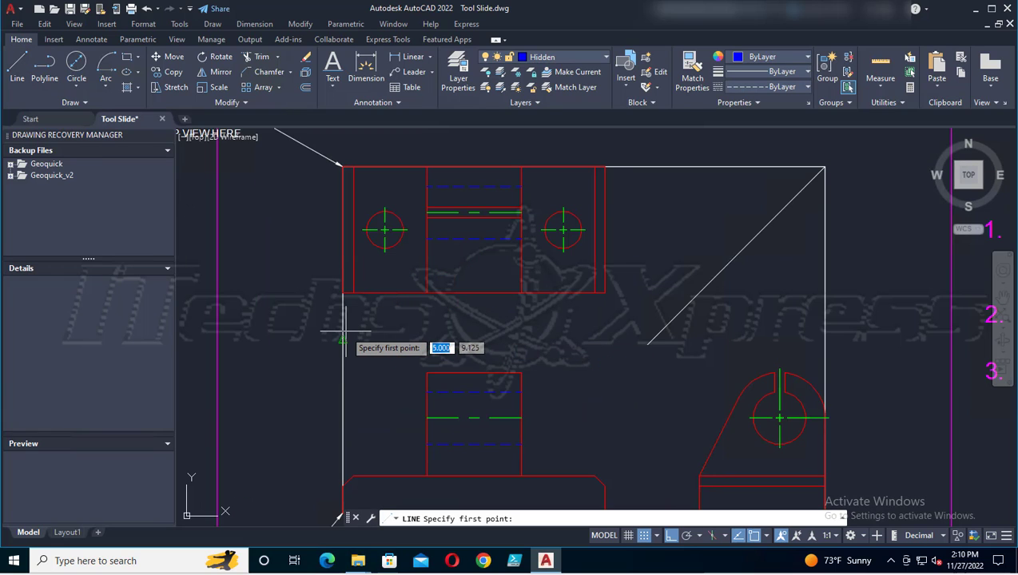
middle_drag(343, 334, 370, 269)
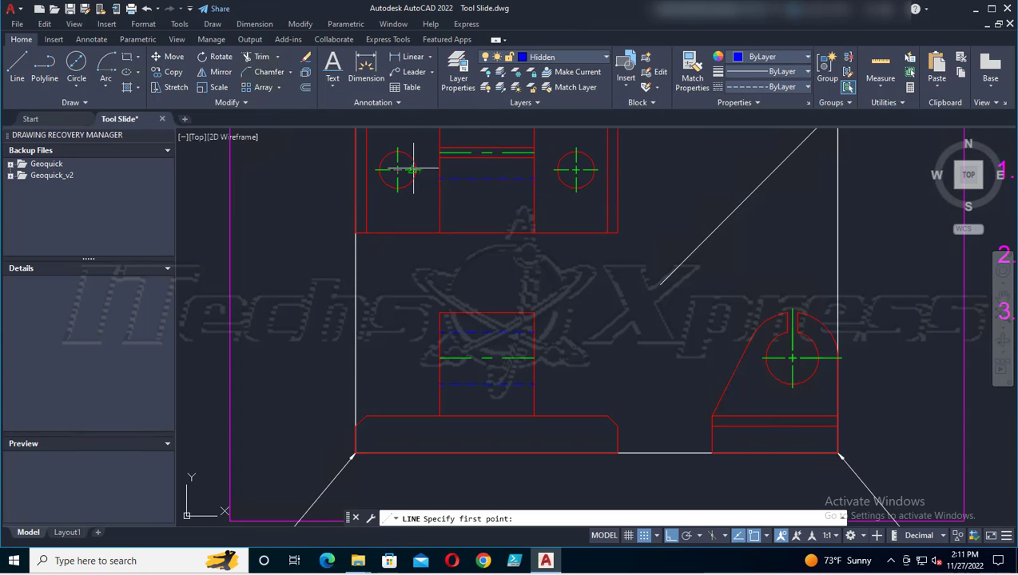
scroll(429, 177, up, 2)
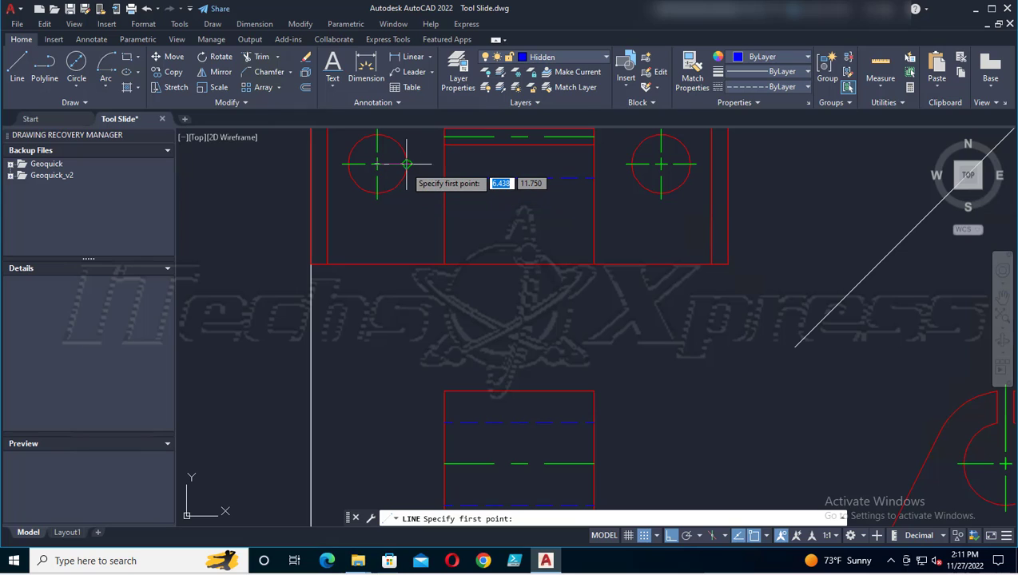
scroll(404, 164, down, 2)
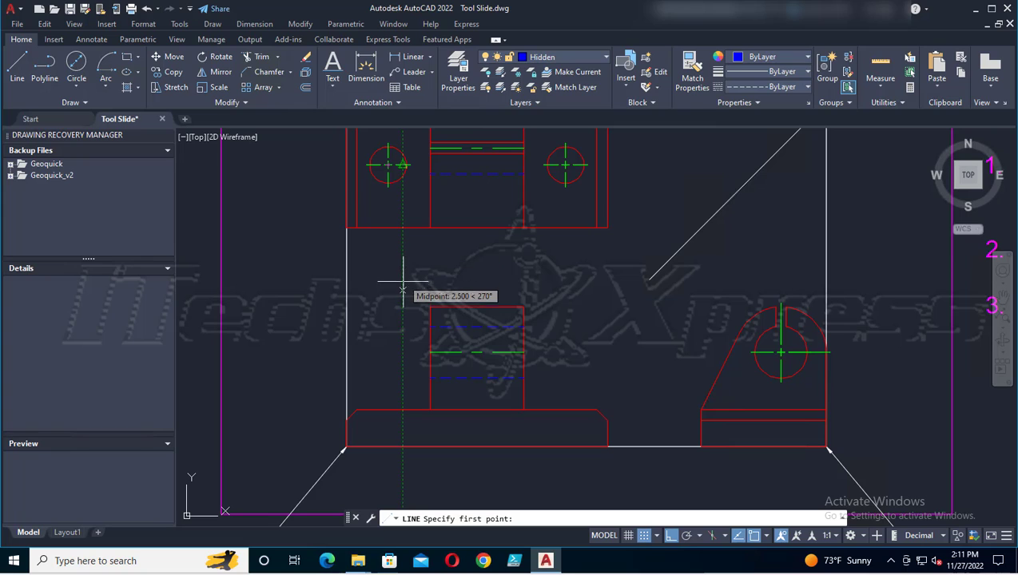
click(402, 409)
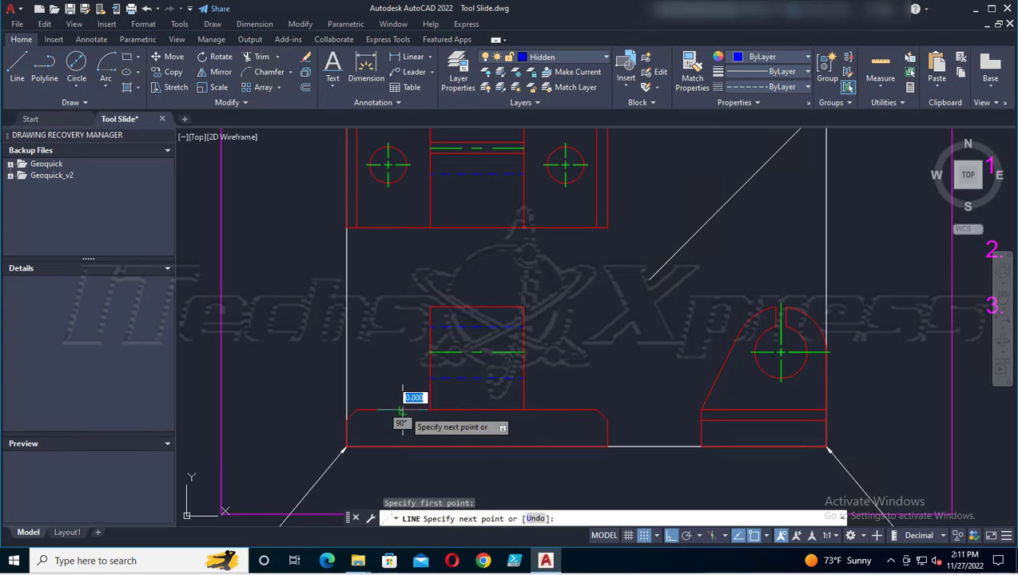
click(402, 448)
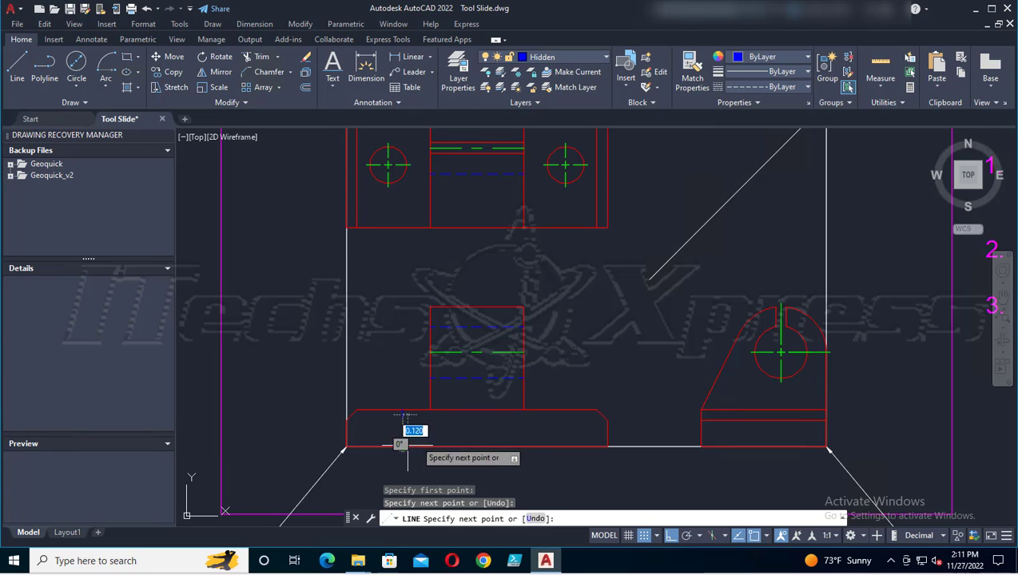
key(Return)
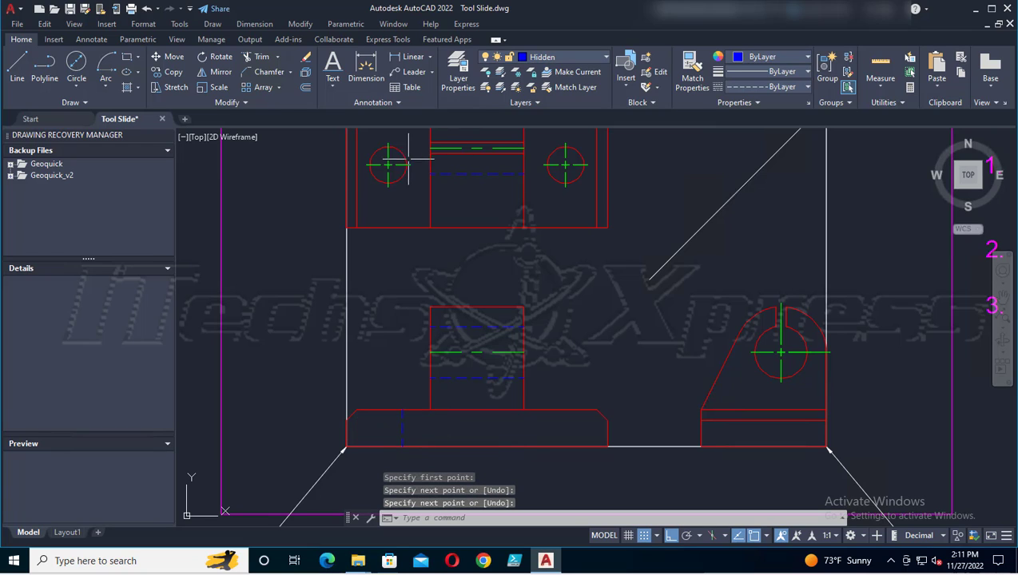
Step: Draw the matching hidden line across the base from the left quadrant of the top view's left hole, and save the drawing
click(17, 67)
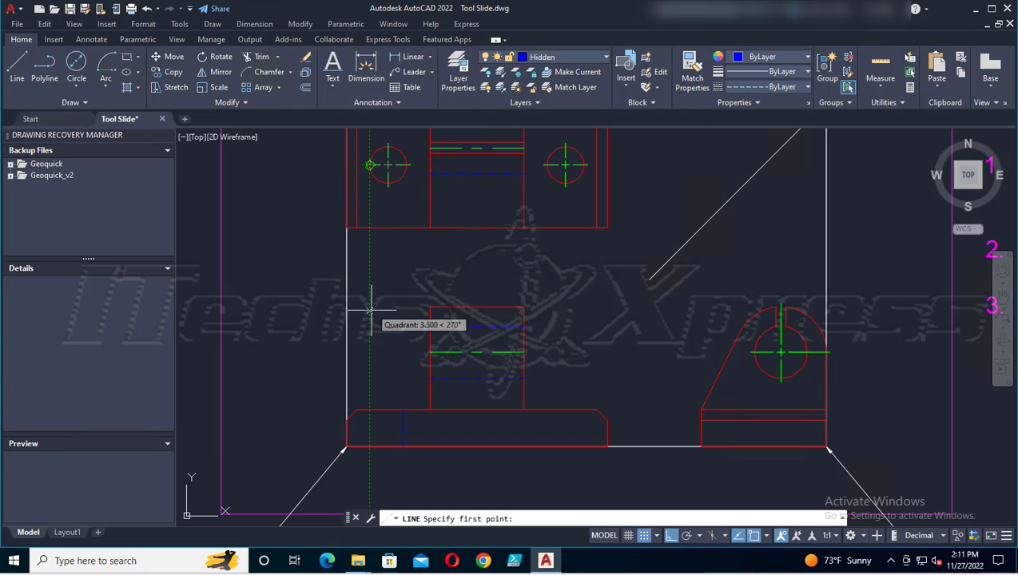
click(369, 410)
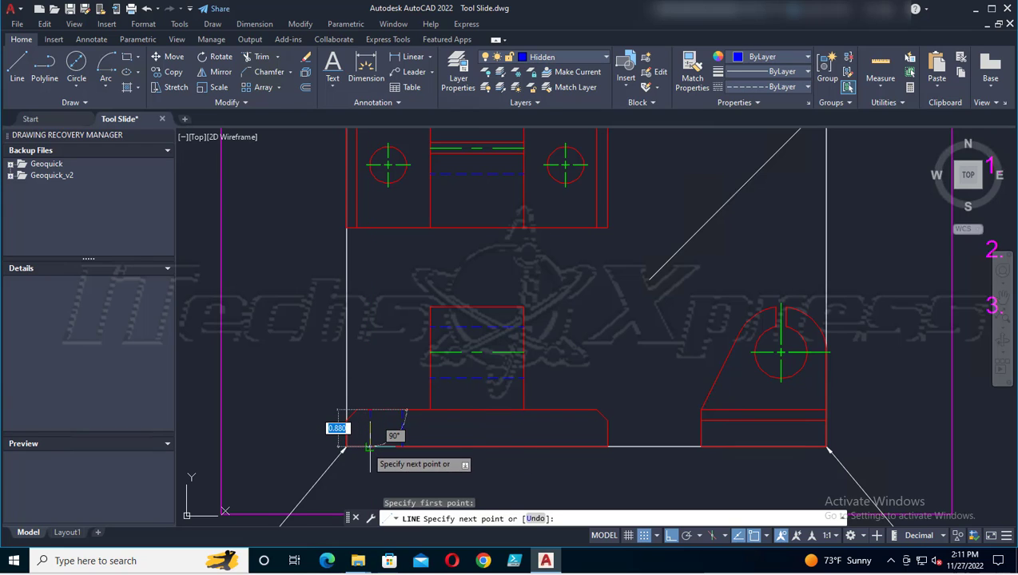
click(369, 446)
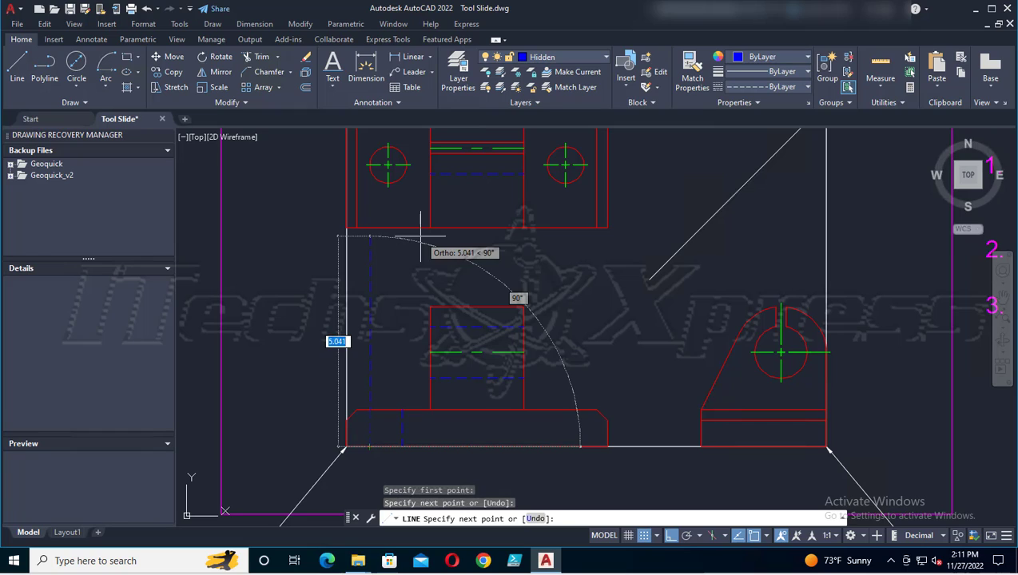
key(Escape)
click(69, 8)
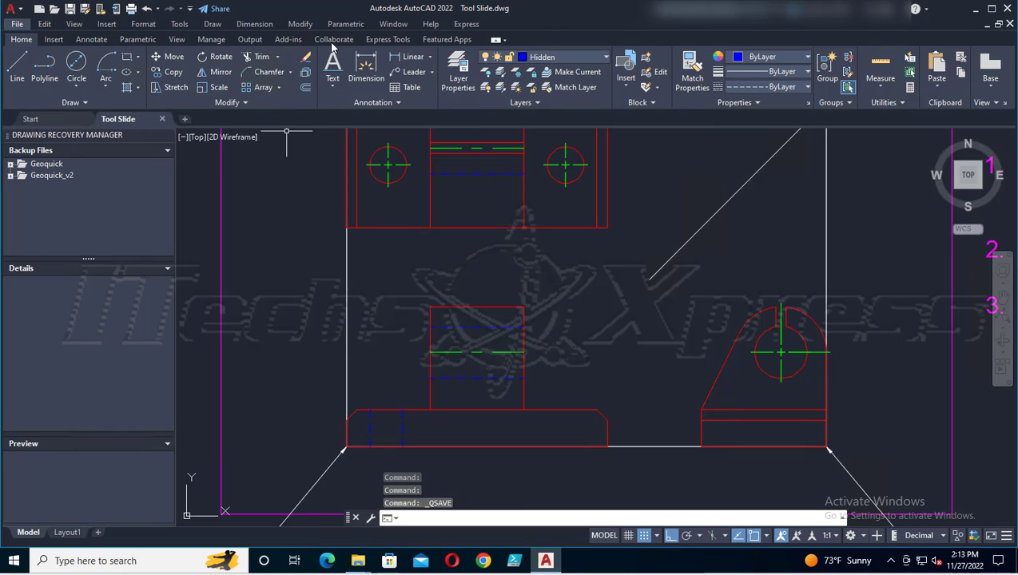
Step: Make the Center layer current, draw the left hole's vertical center line across the front view's base, and save the drawing
click(601, 56)
click(534, 101)
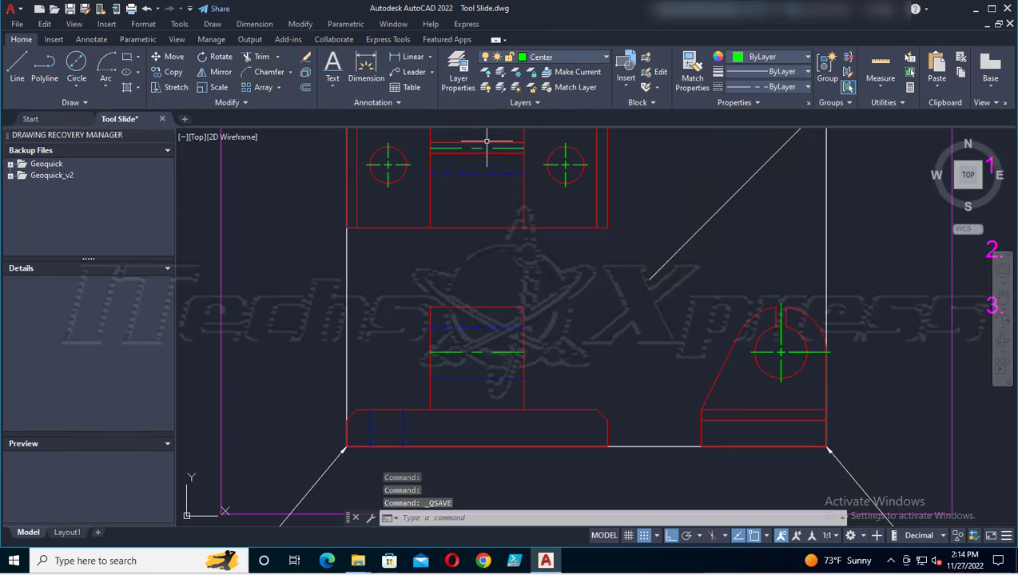
click(19, 68)
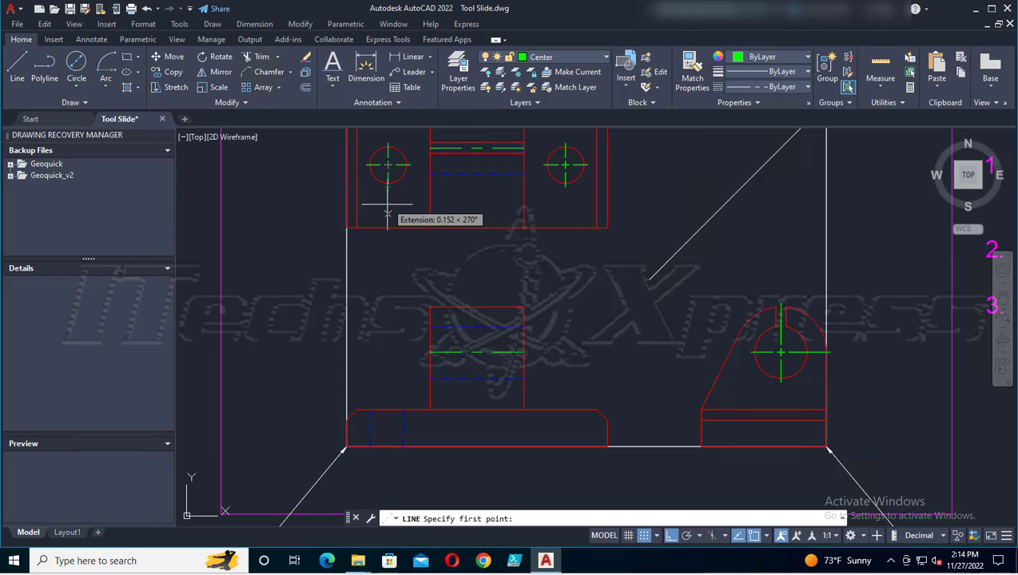
click(388, 411)
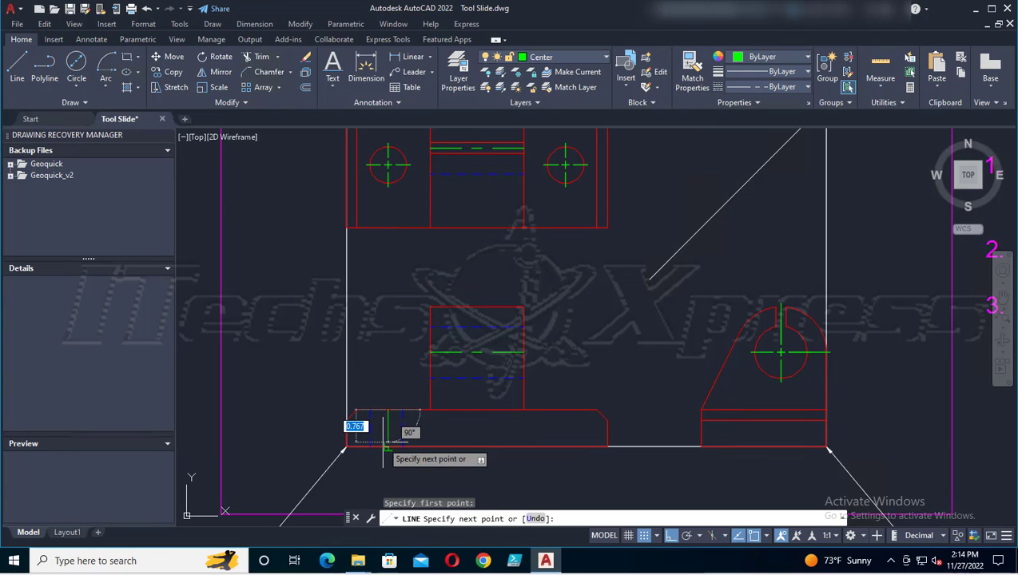
click(388, 446)
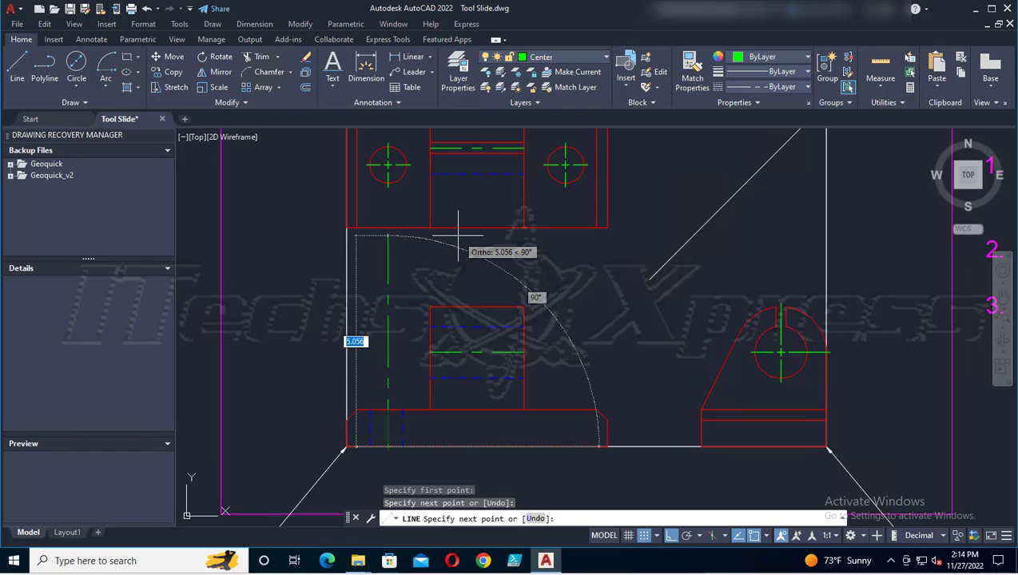
key(Return)
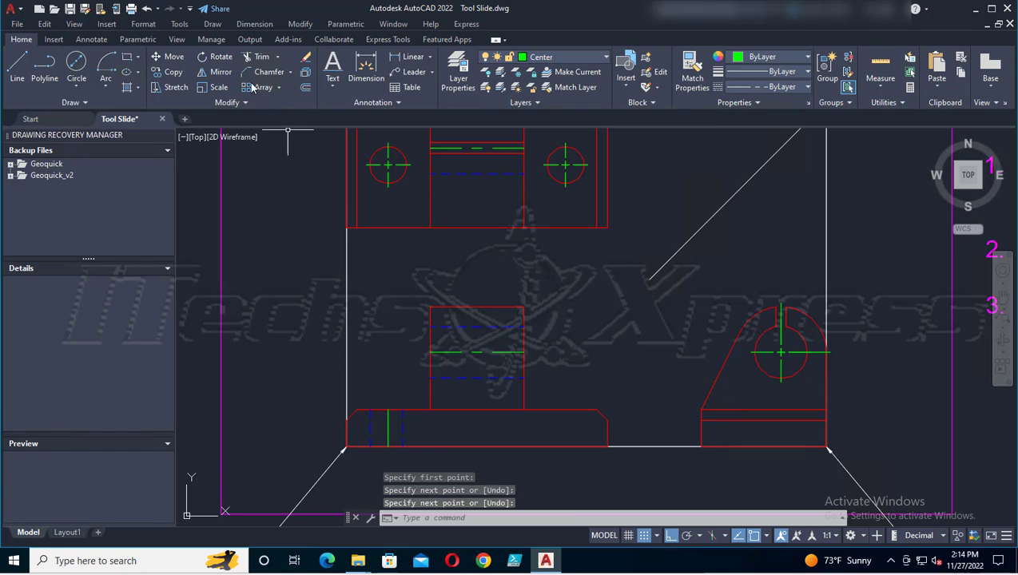
click(70, 8)
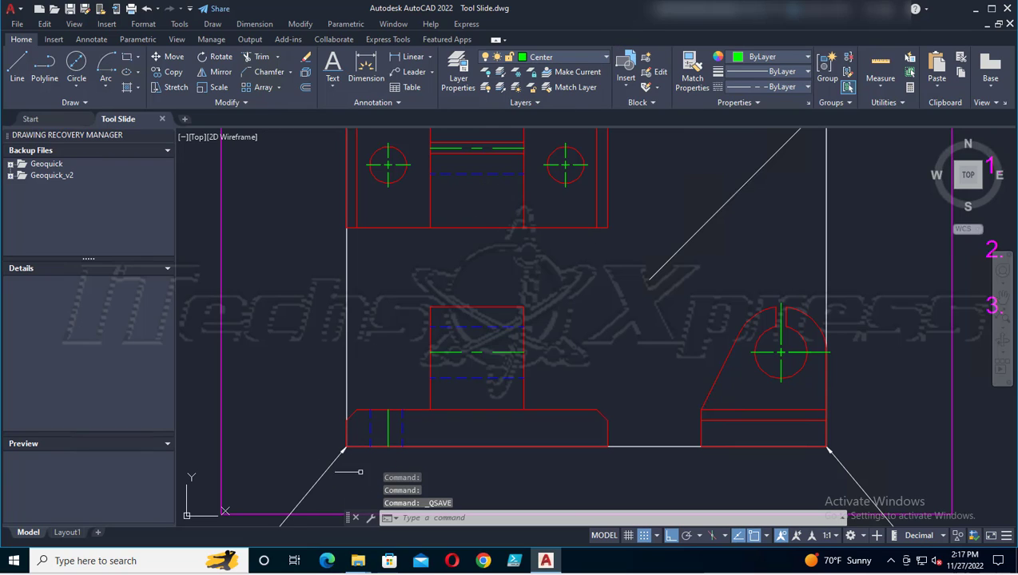
Step: Mirror the left hole's two hidden lines and center line about the front view's vertical midline, keeping the source objects
click(216, 72)
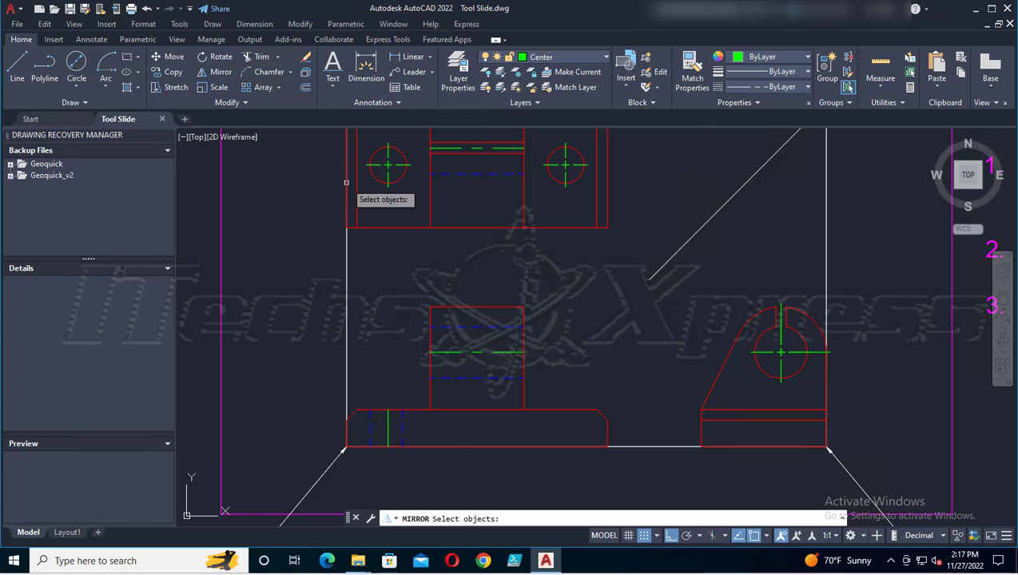
click(370, 429)
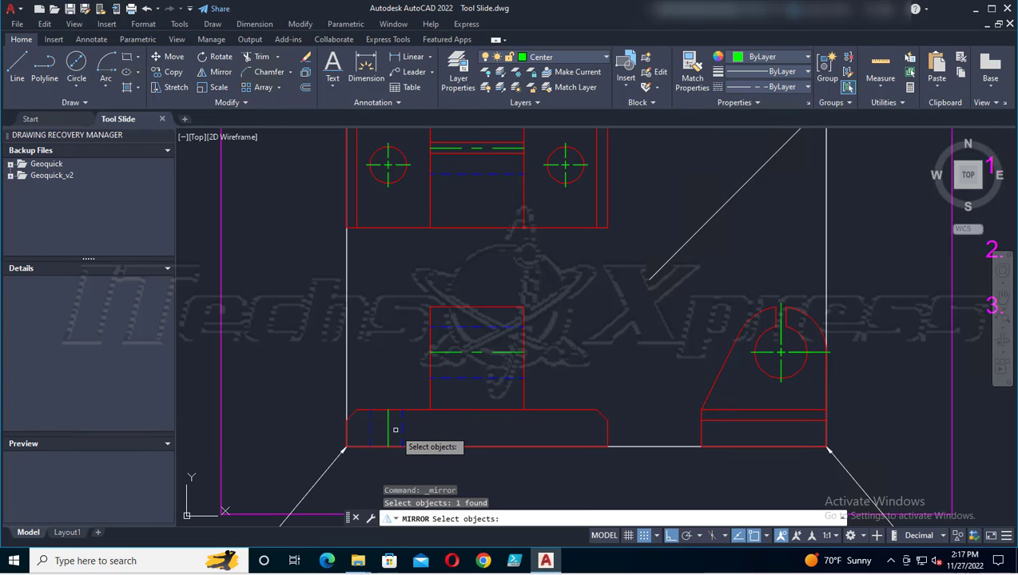
click(389, 429)
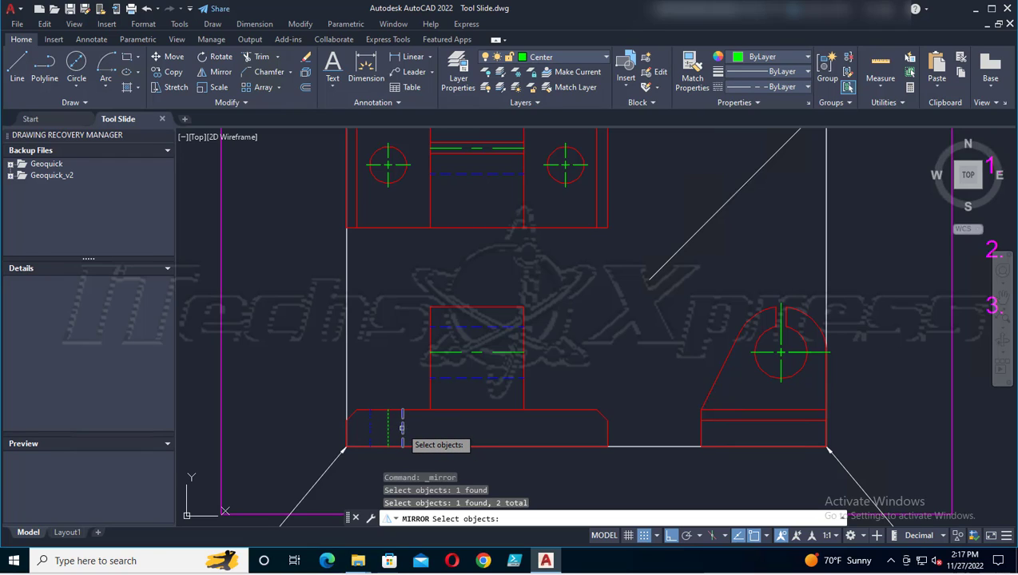
click(402, 428)
key(Return)
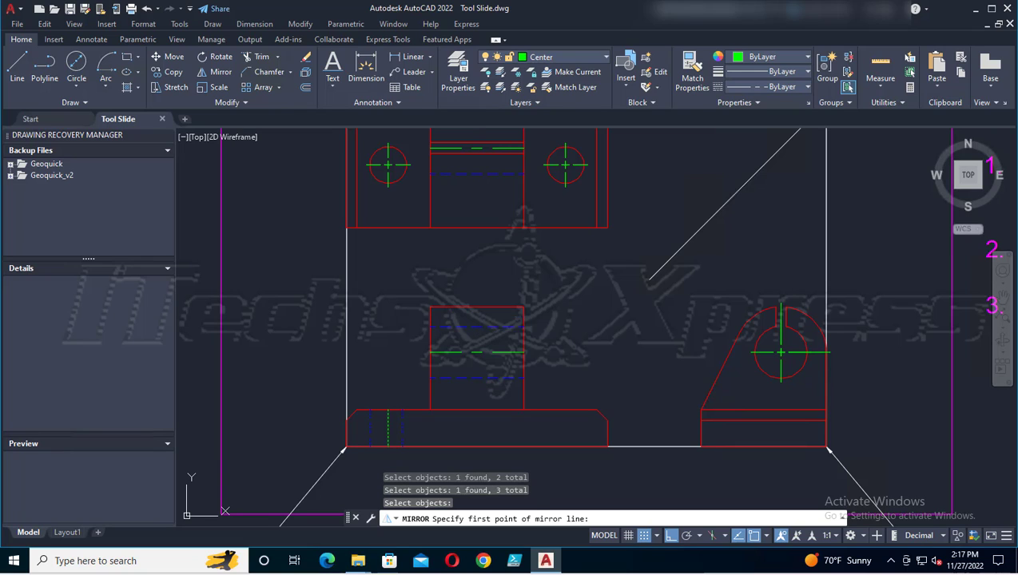
click(477, 306)
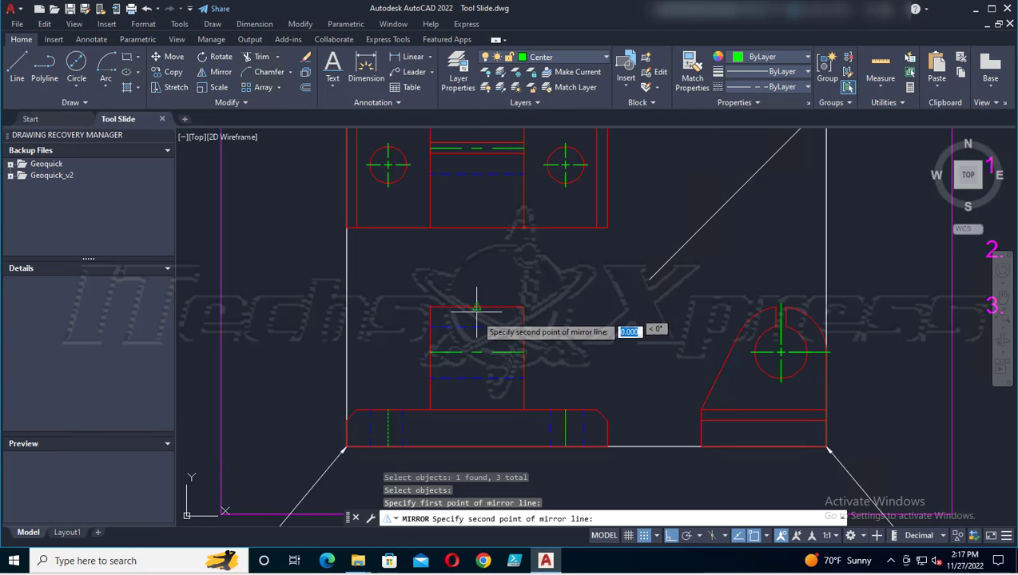
click(477, 445)
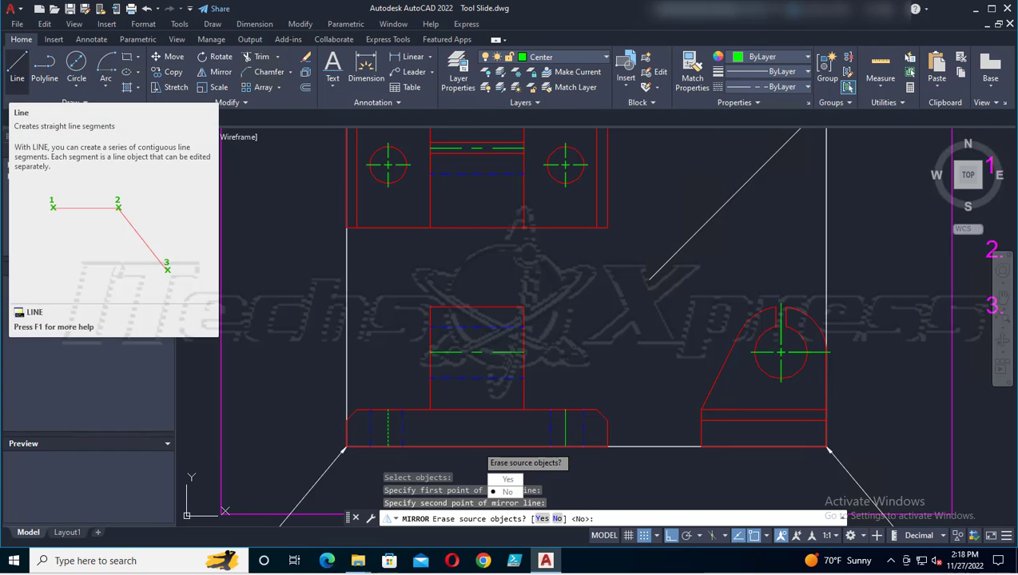
click(505, 492)
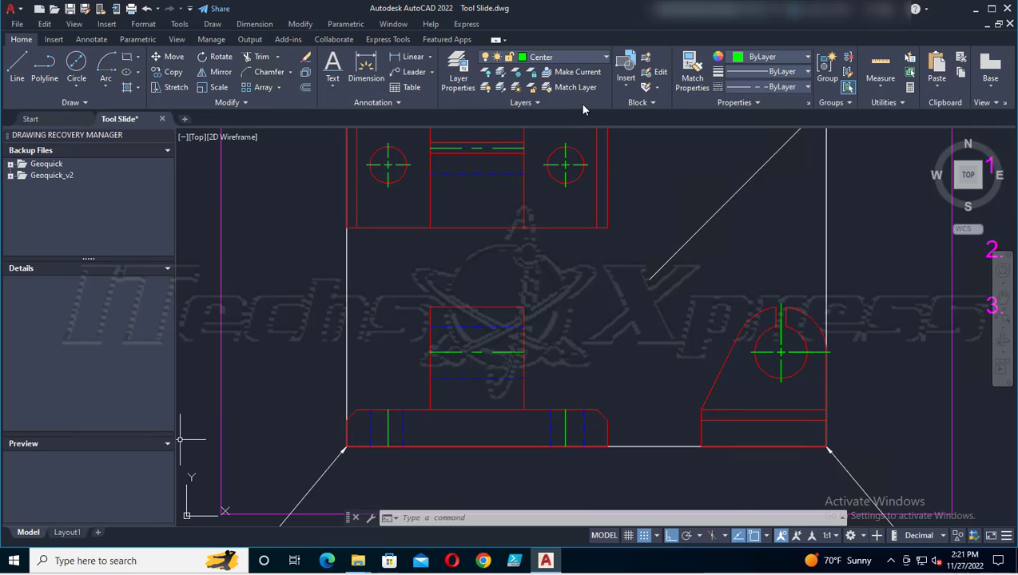
click(579, 102)
click(174, 72)
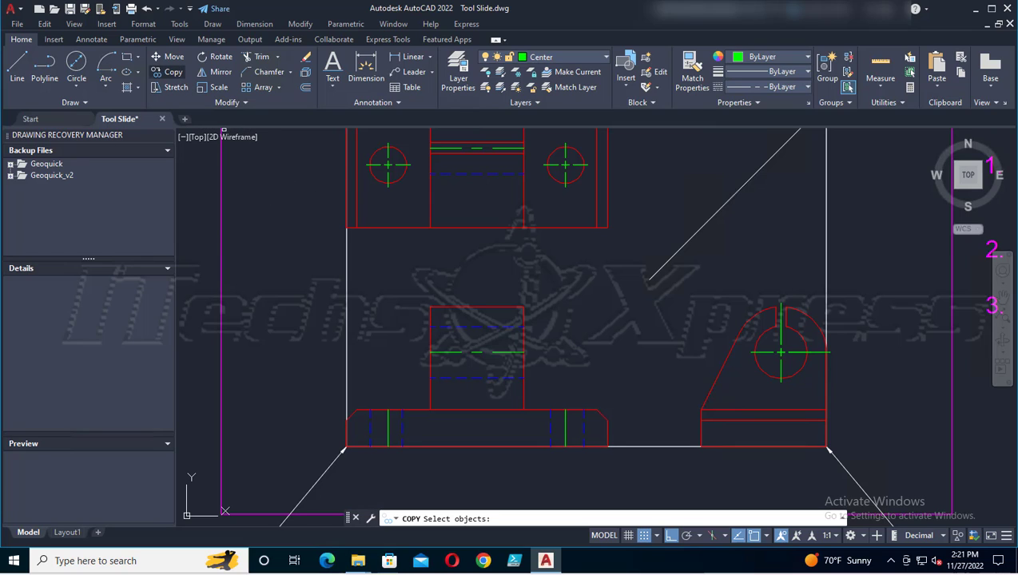
mouse_move(537, 387)
mouse_down()
mouse_move(580, 453)
mouse_move(597, 408)
mouse_move(591, 386)
mouse_up()
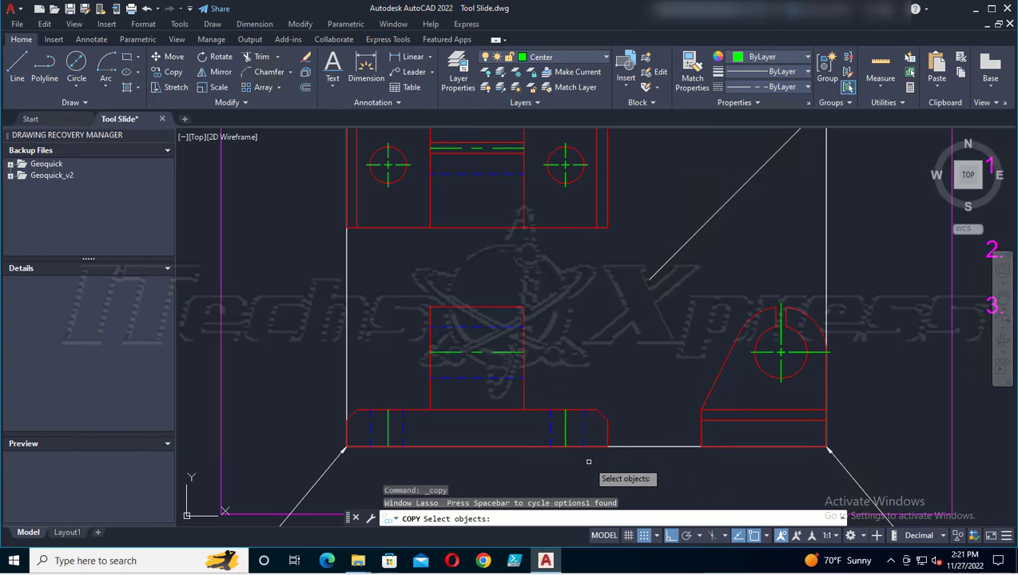
mouse_move(591, 460)
mouse_down()
mouse_move(564, 390)
mouse_move(499, 368)
mouse_move(521, 393)
mouse_move(568, 369)
mouse_up()
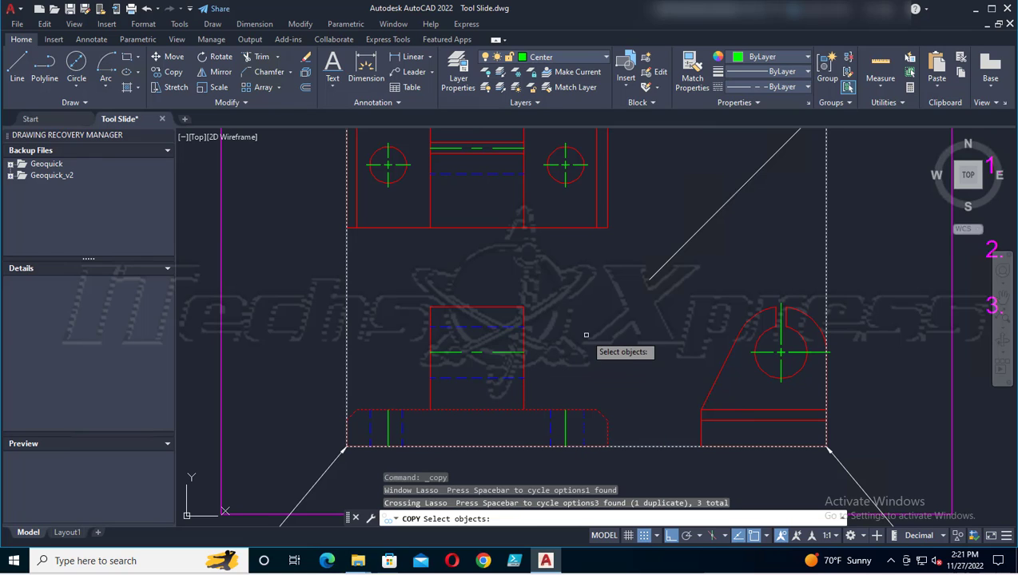
key(Escape)
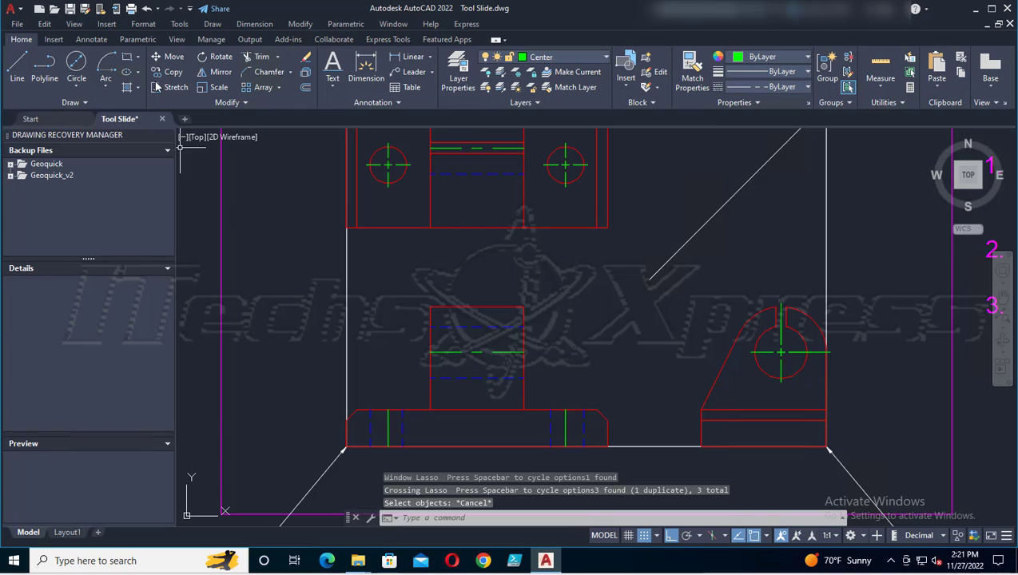
click(164, 72)
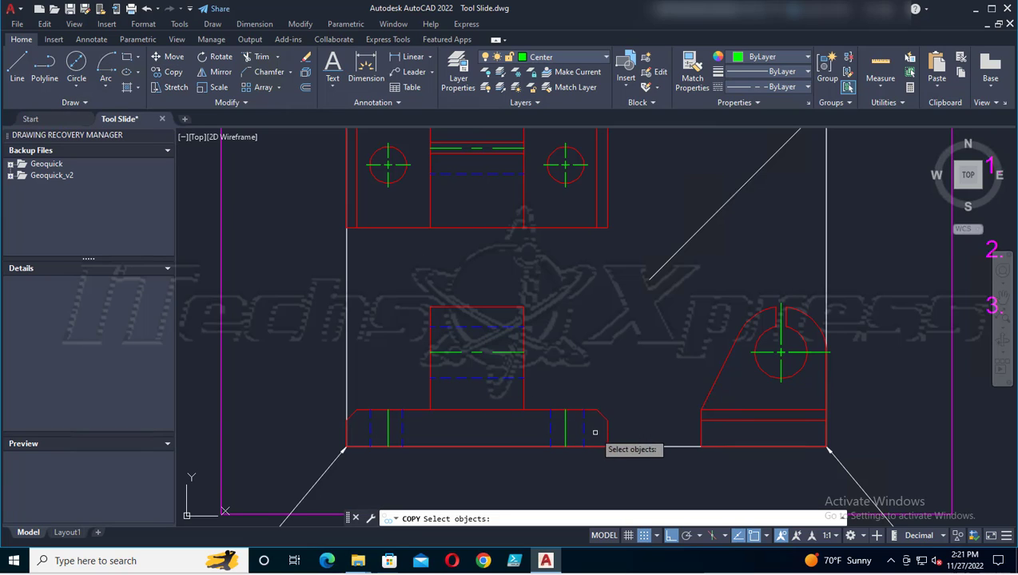
drag(597, 435, 535, 435)
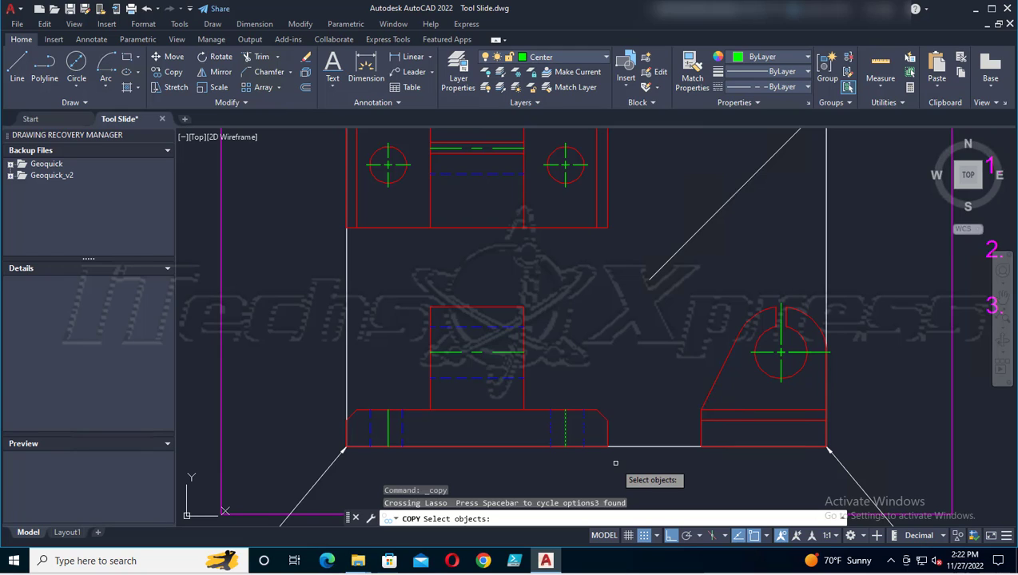
key(Return)
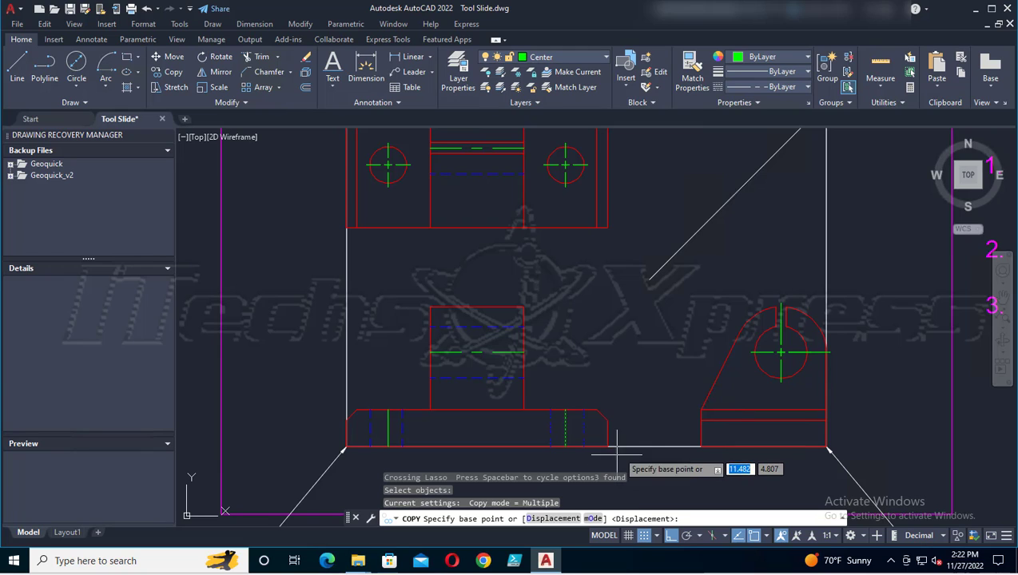
click(763, 448)
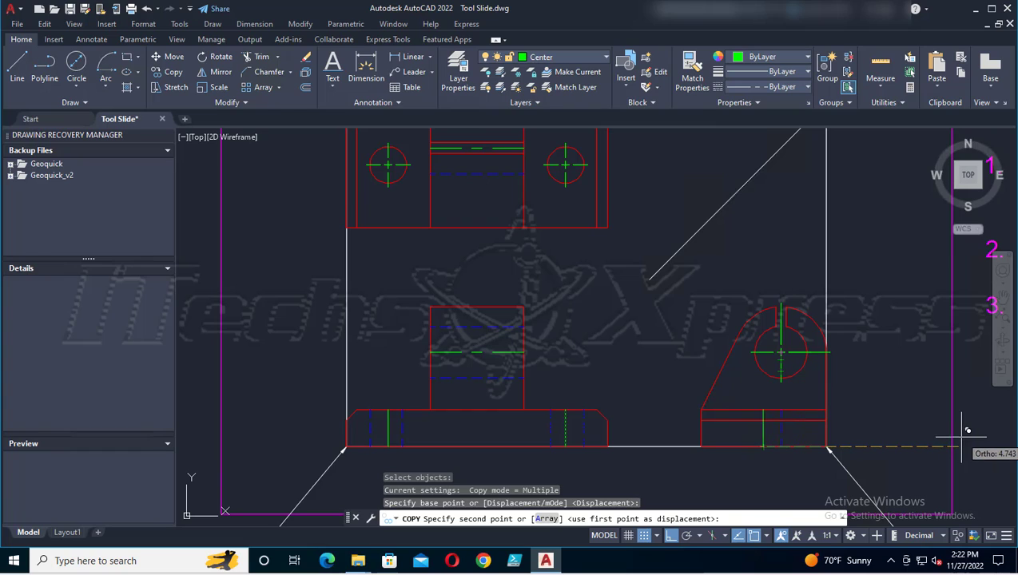
key(Escape)
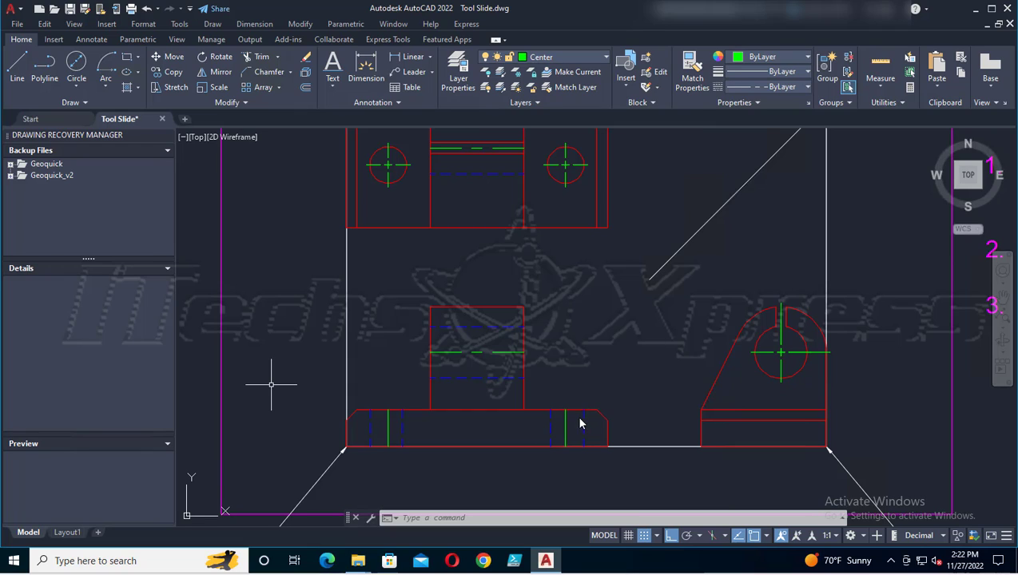
Step: Copy the front view's right hole hidden lines and center line to the midpoint of the side view's base bottom edge, and save the drawing
click(169, 72)
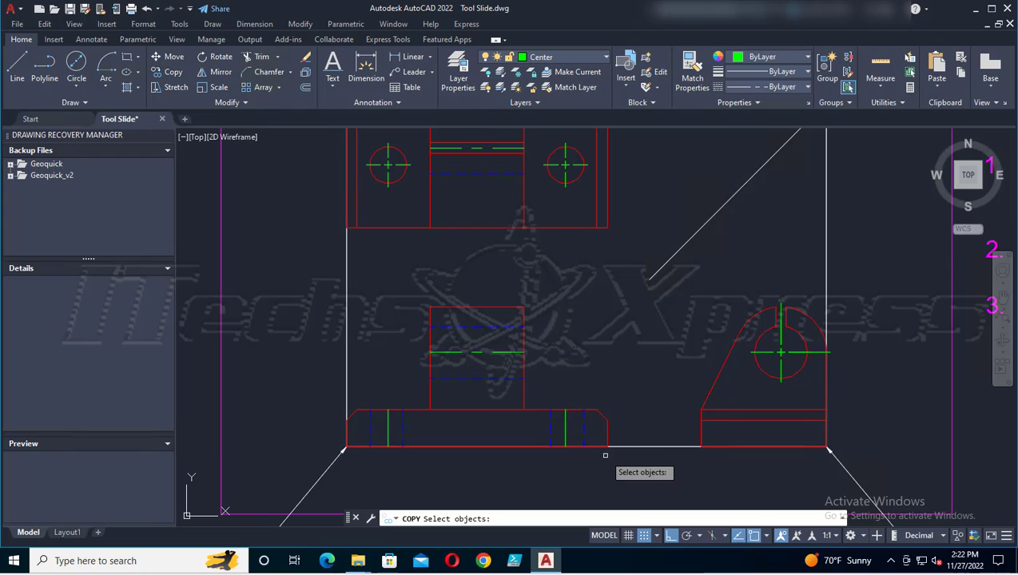
drag(597, 430, 528, 428)
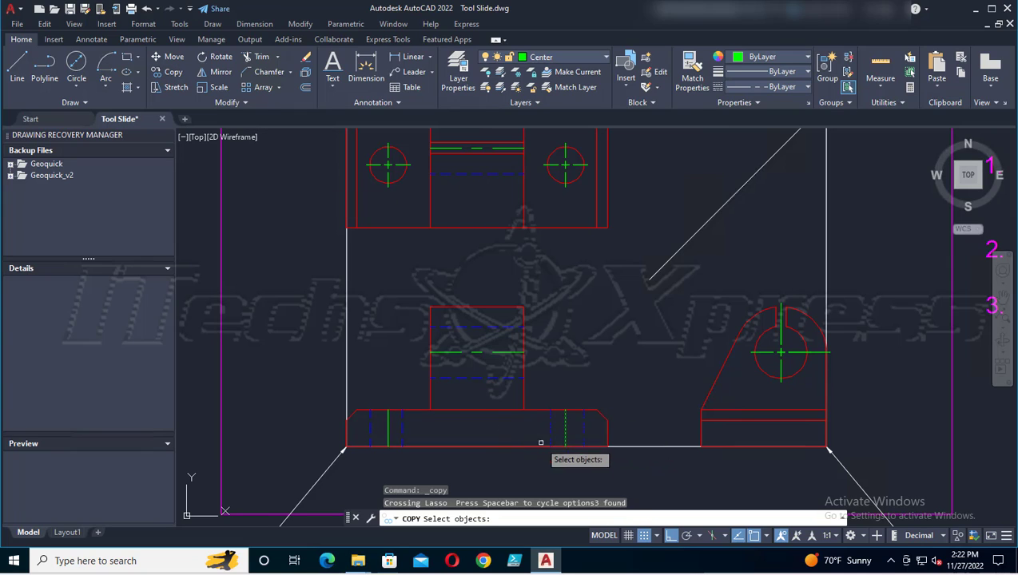
key(Return)
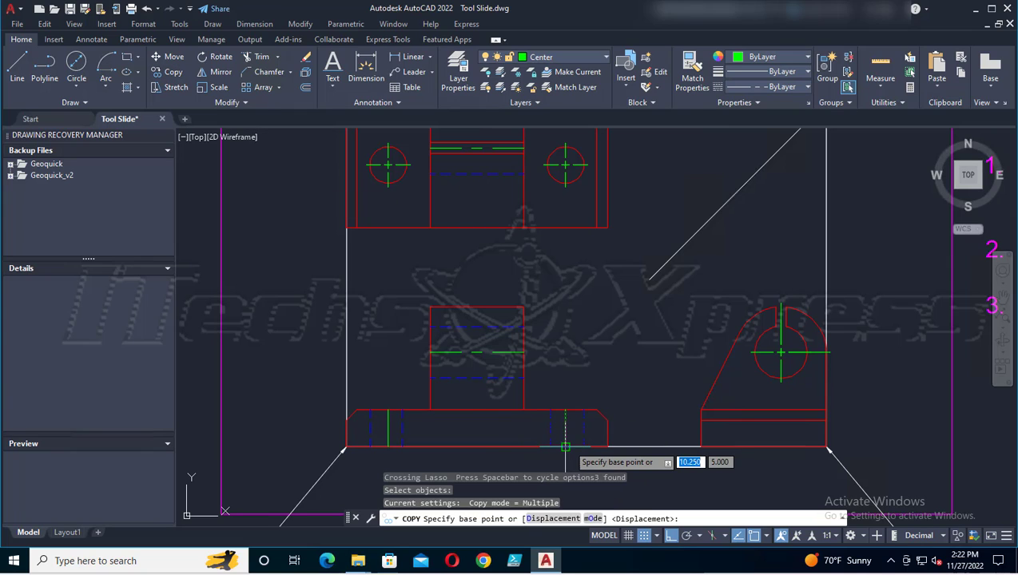
click(565, 447)
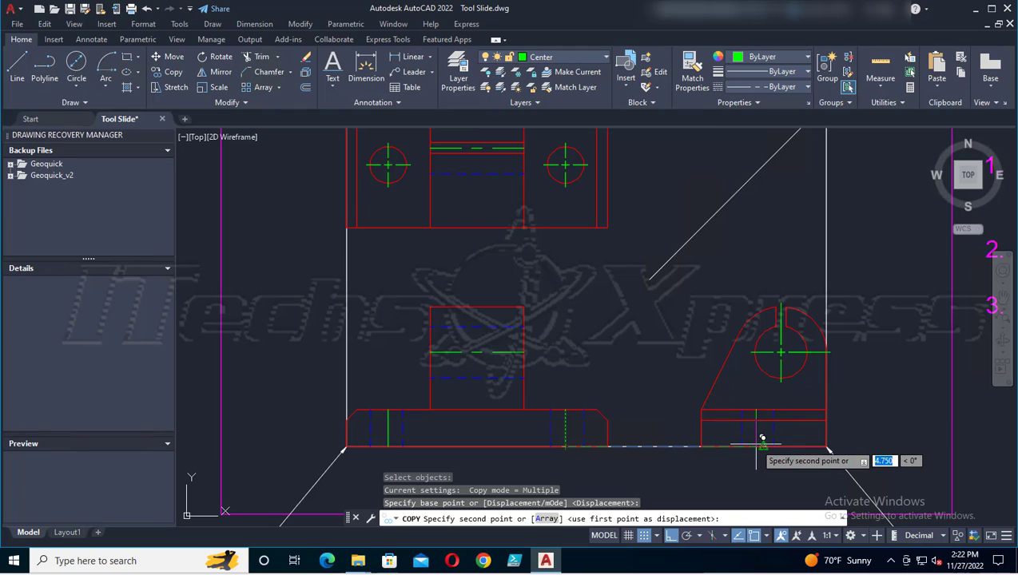
click(764, 437)
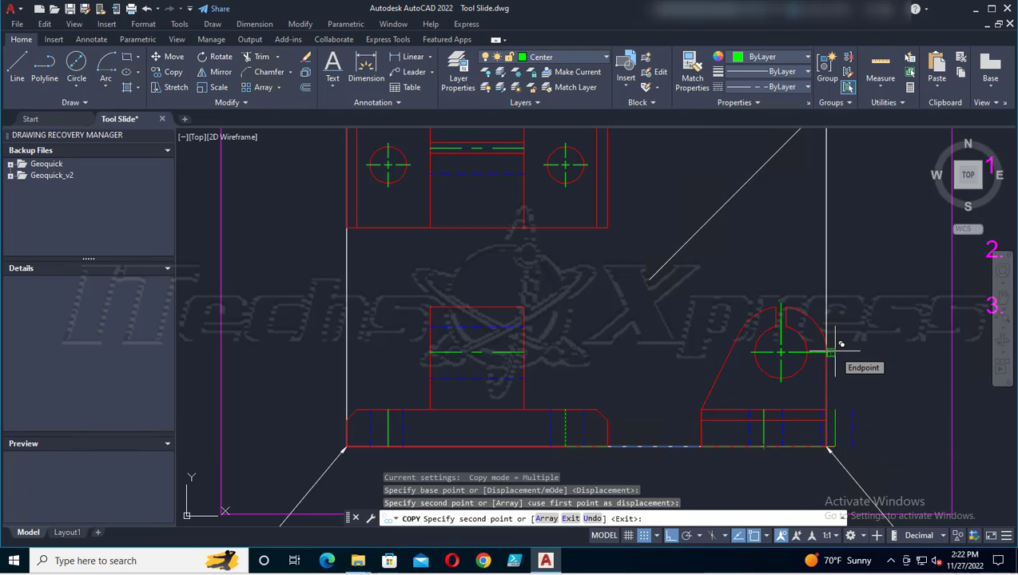
key(Return)
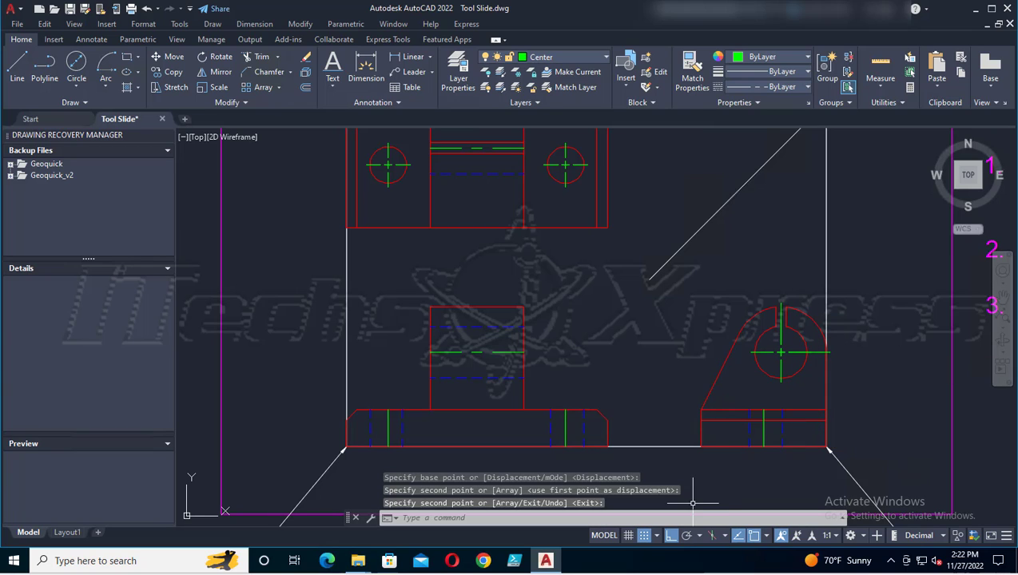
scroll(720, 448, up, 4)
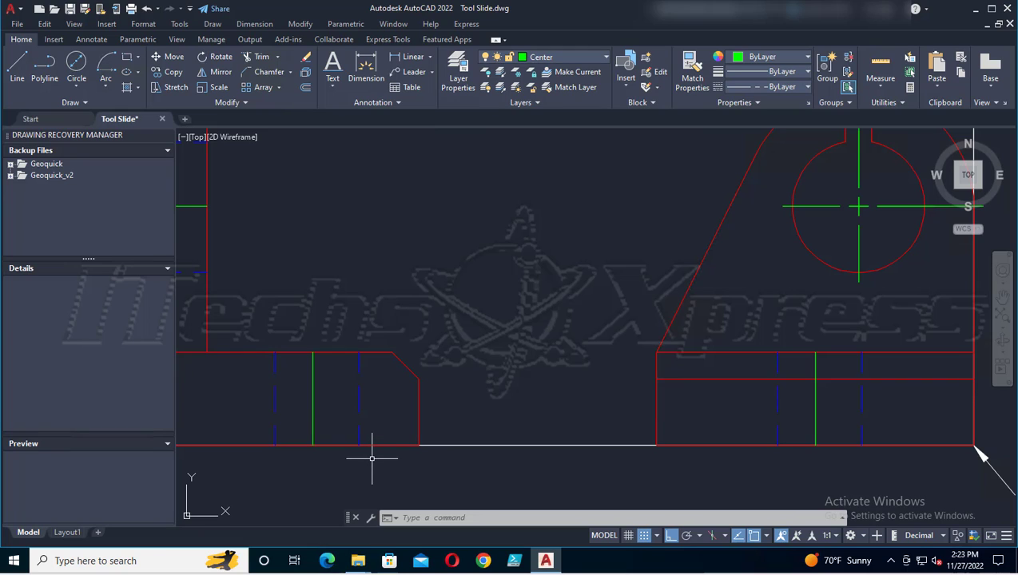
click(76, 8)
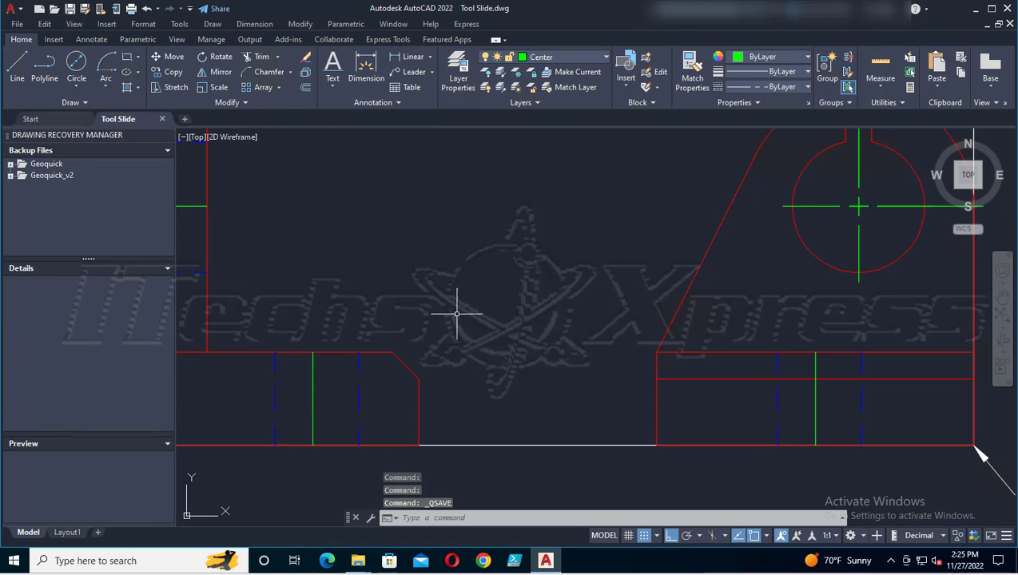
Step: Lengthen the front view's hole center lines and the upper block's horizontal center line by a delta of .25 at their ends
scroll(484, 302, down, 3)
mouse_move(476, 280)
middle_down()
mouse_move(496, 359)
mouse_move(533, 399)
middle_up()
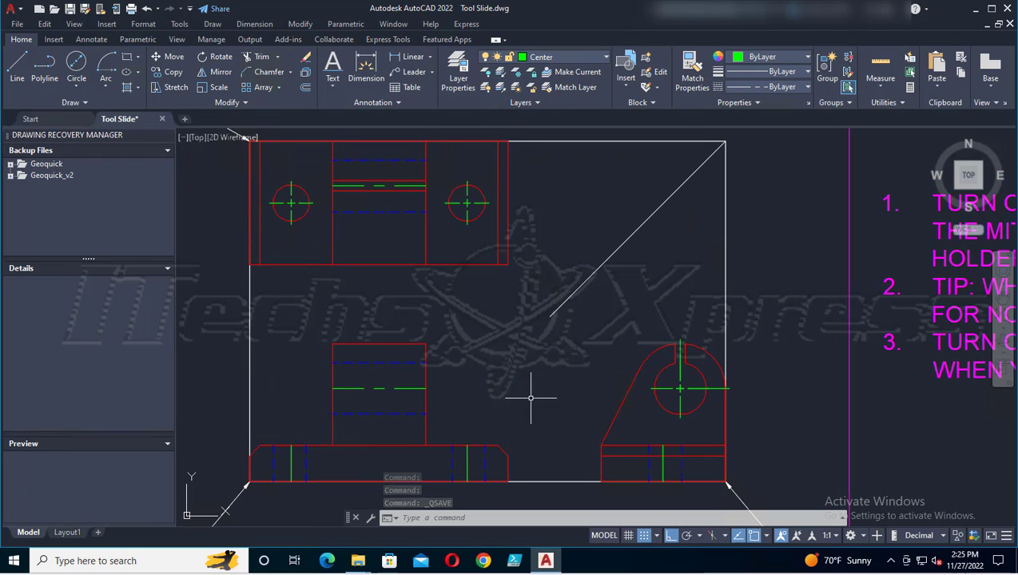
click(244, 104)
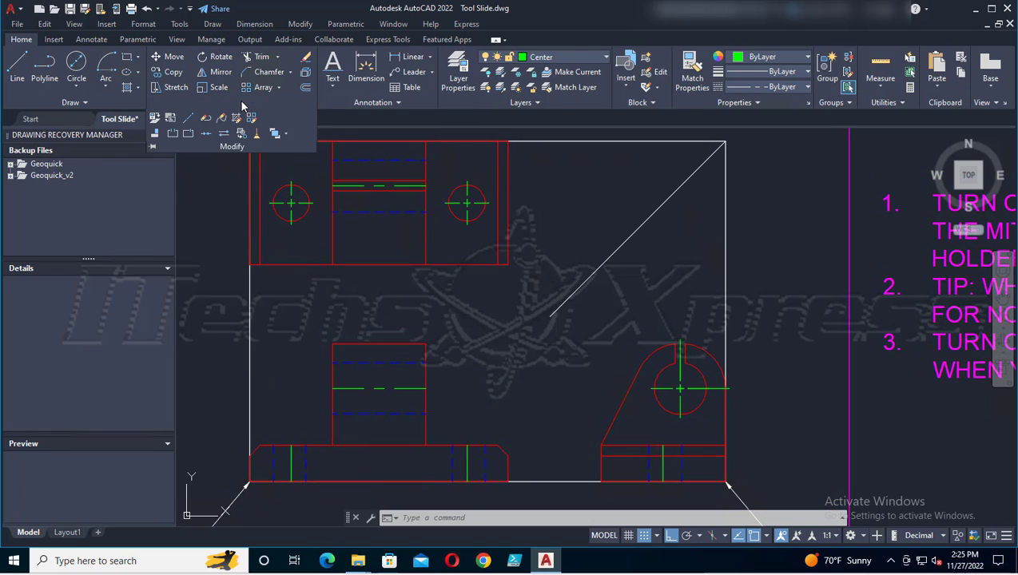
click(189, 118)
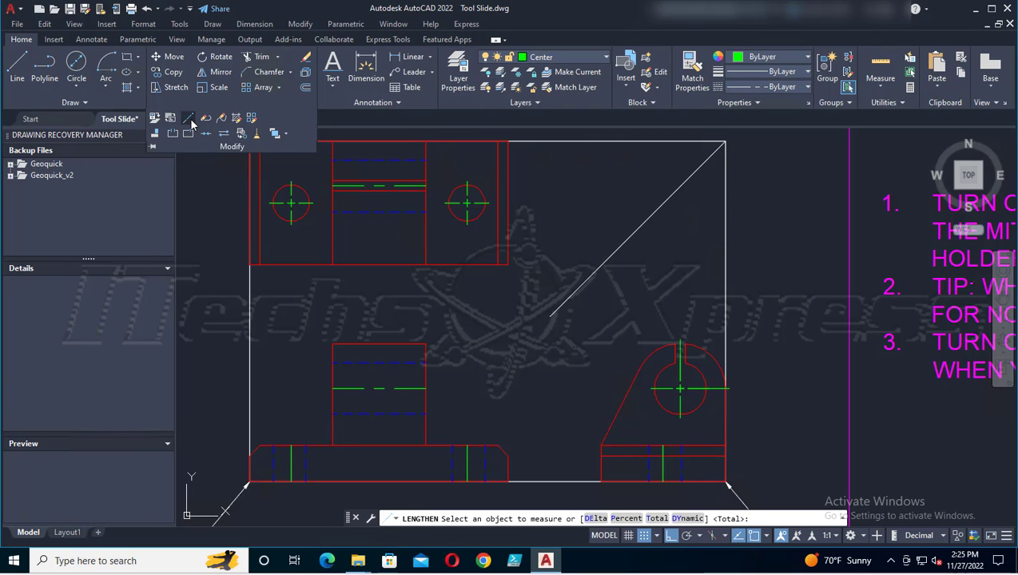
key(Return)
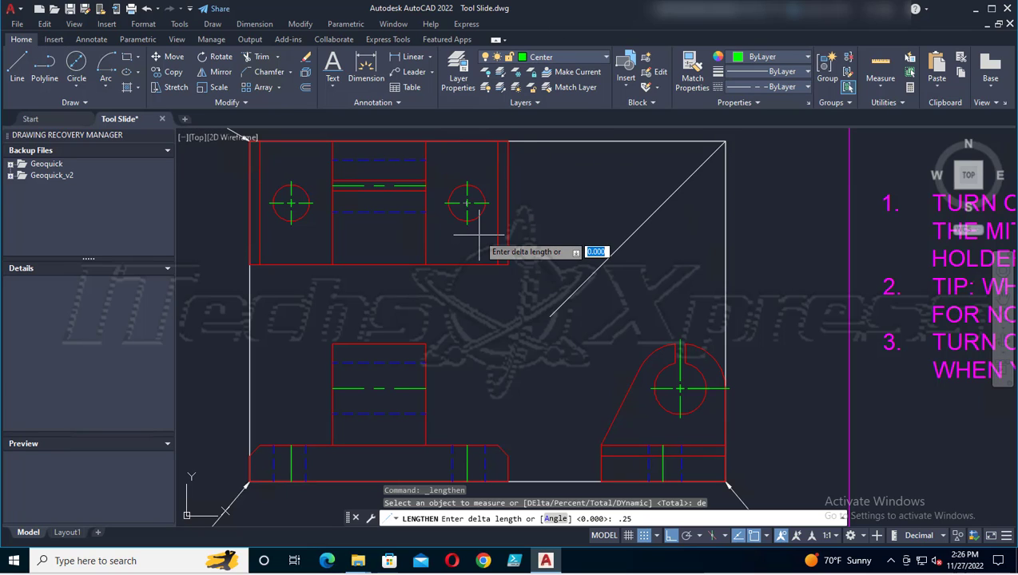
key(Return)
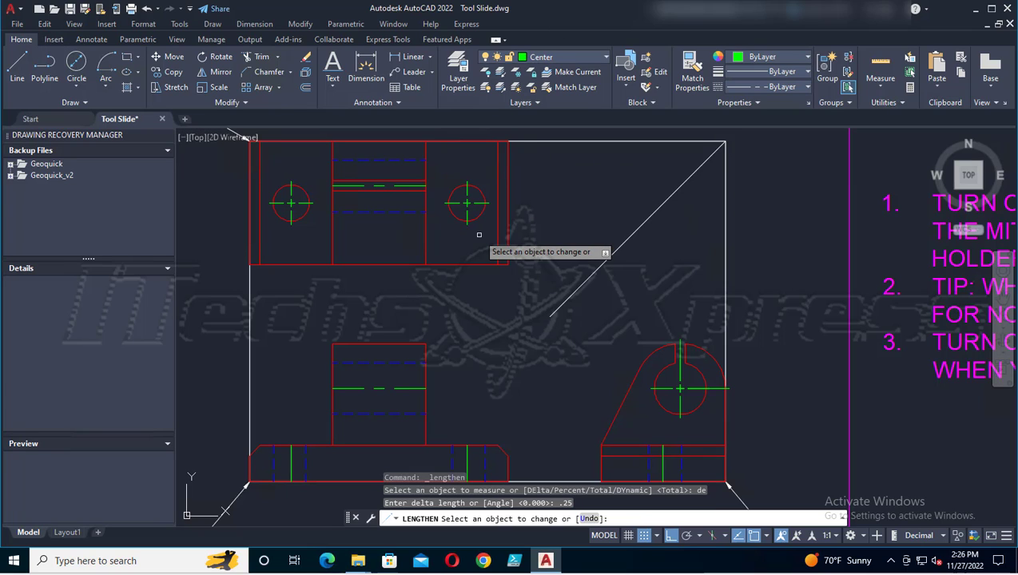
click(292, 460)
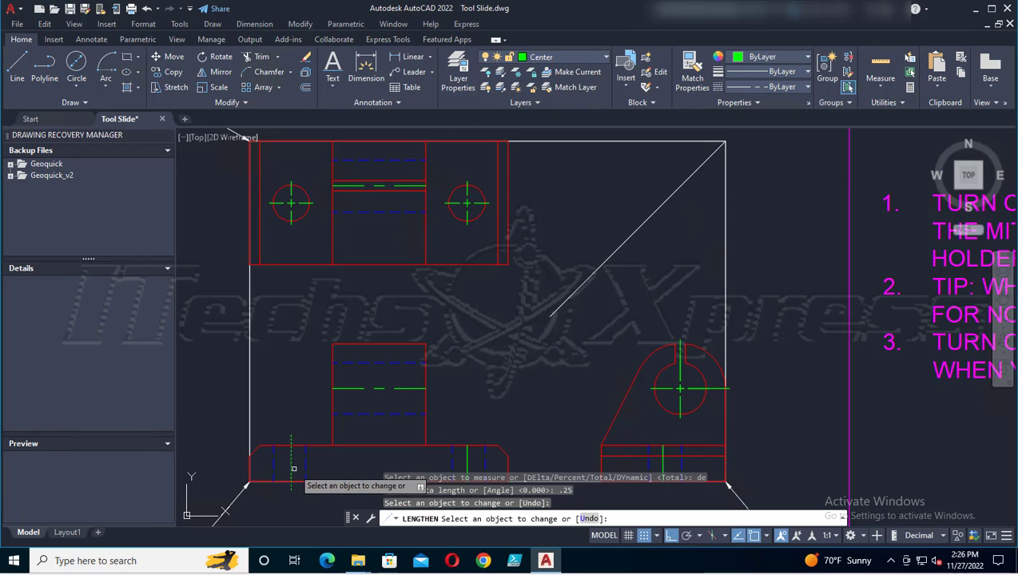
click(292, 484)
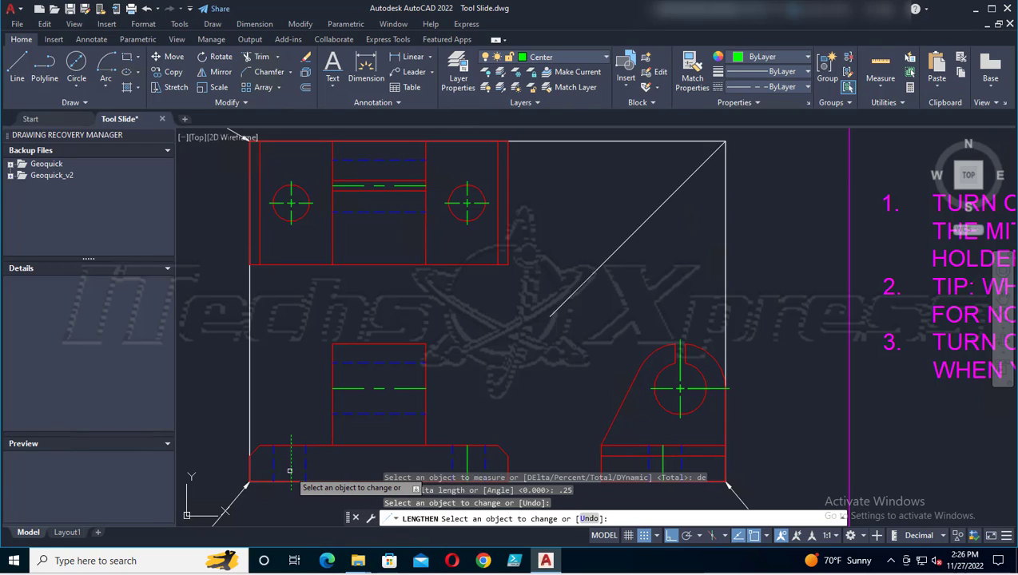
click(340, 388)
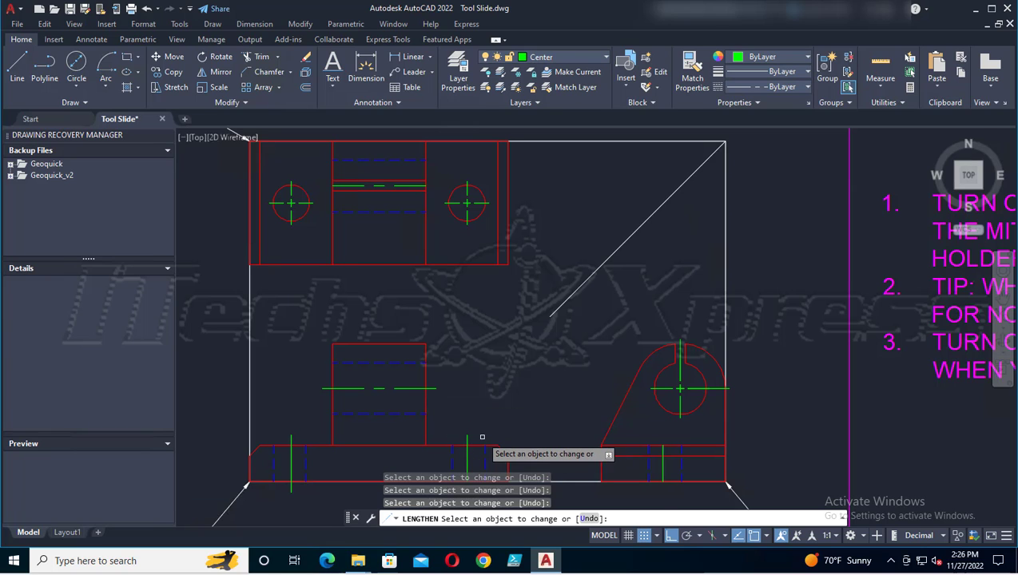
Step: Extend both ends of the center line of the side view's base hole by the same .25 delta
scroll(480, 439, down, 3)
scroll(481, 436, up, 6)
middle_drag(474, 426, 516, 162)
scroll(516, 210, up, 2)
scroll(386, 363, down, 2)
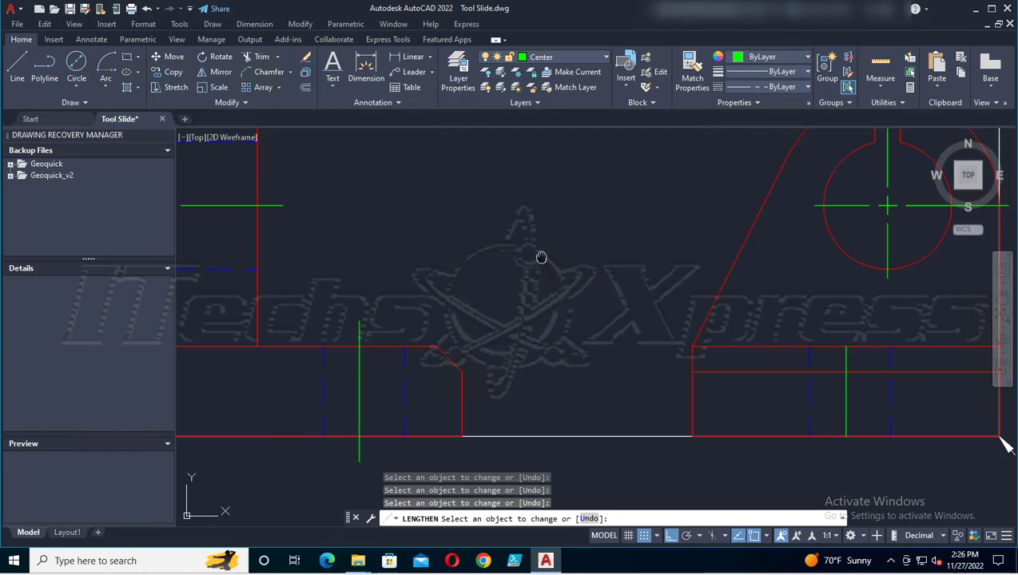
middle_drag(541, 257, 318, 266)
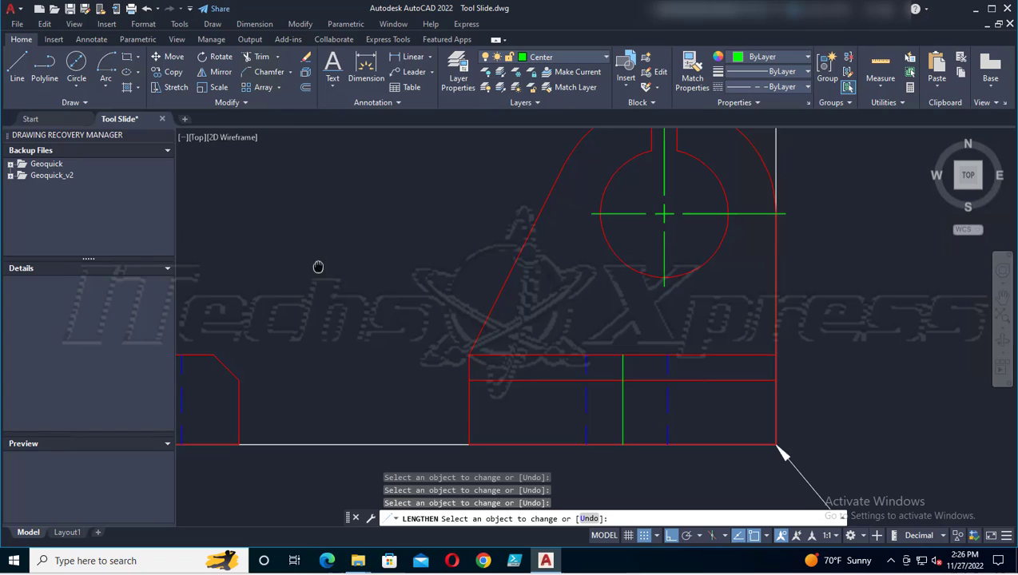
click(622, 363)
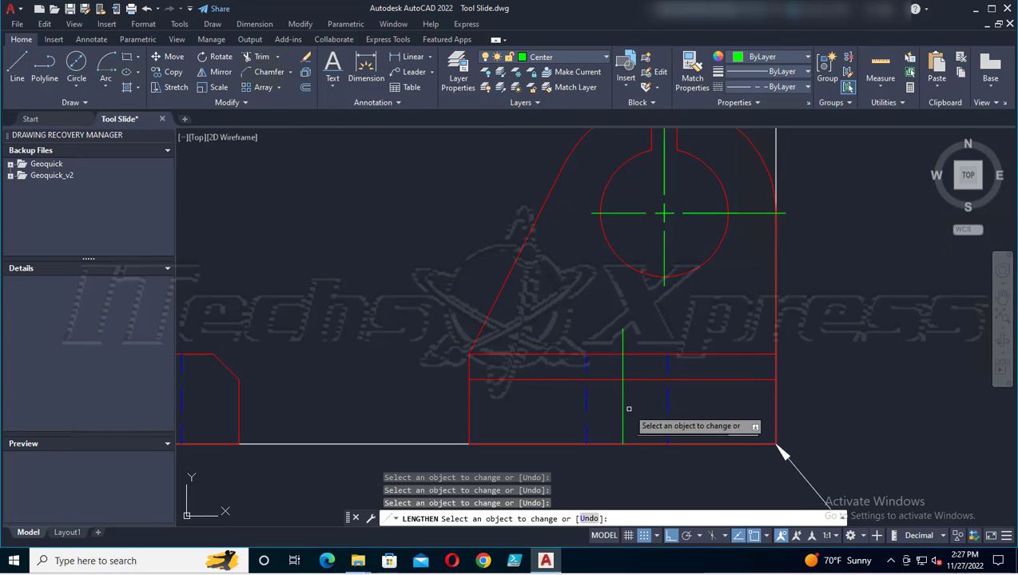
scroll(402, 298, down, 4)
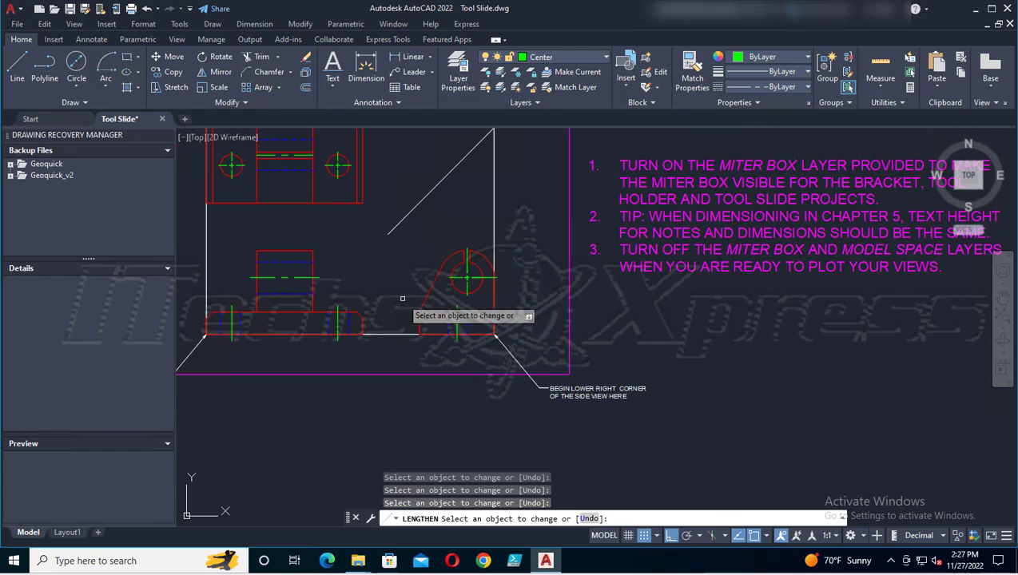
middle_drag(362, 279, 466, 360)
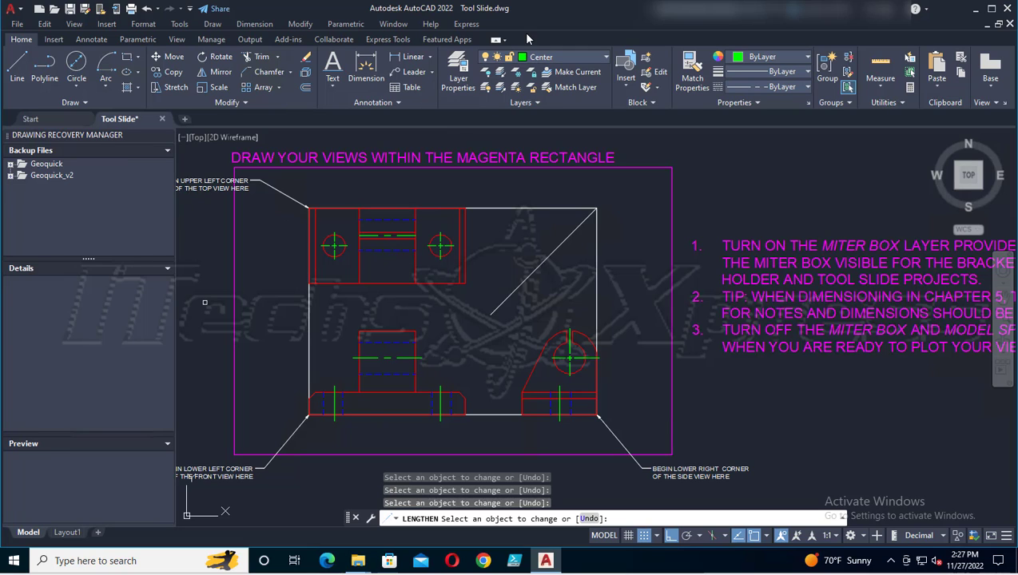
Step: Lengthen the top view's horizontal center line by .25 at both ends, finish the Lengthen command, and save the drawing
scroll(339, 269, up, 4)
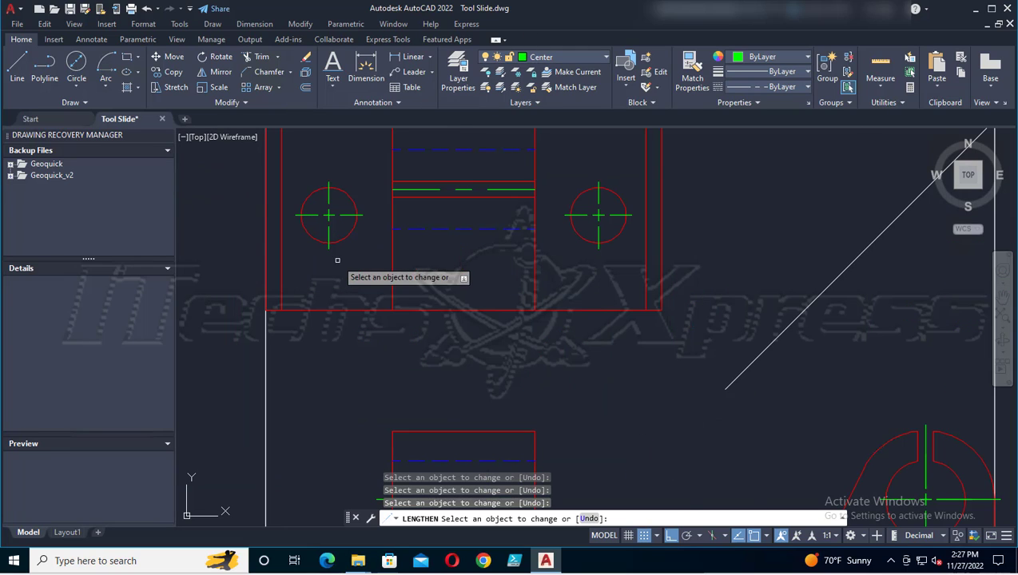
click(421, 190)
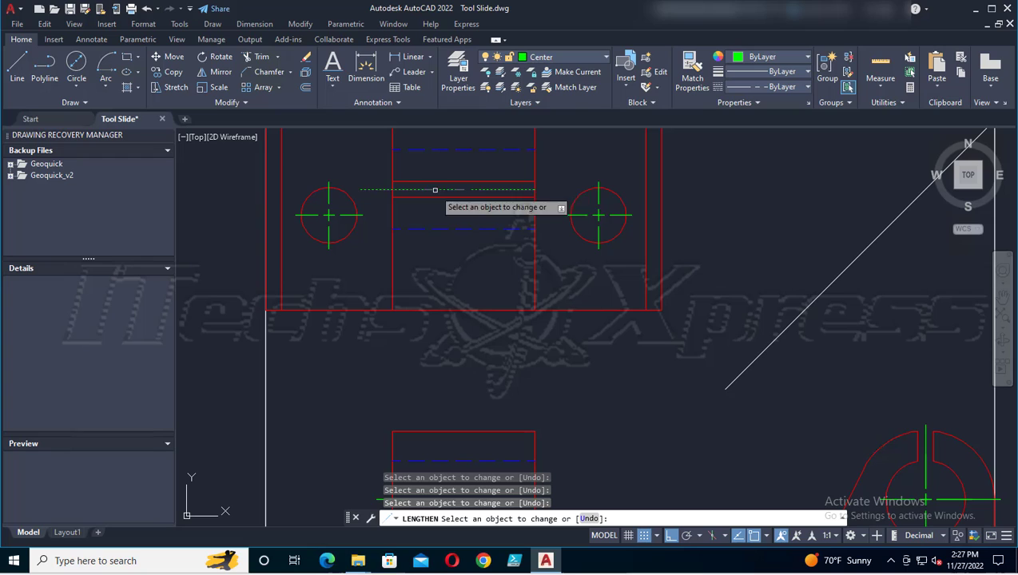
click(499, 189)
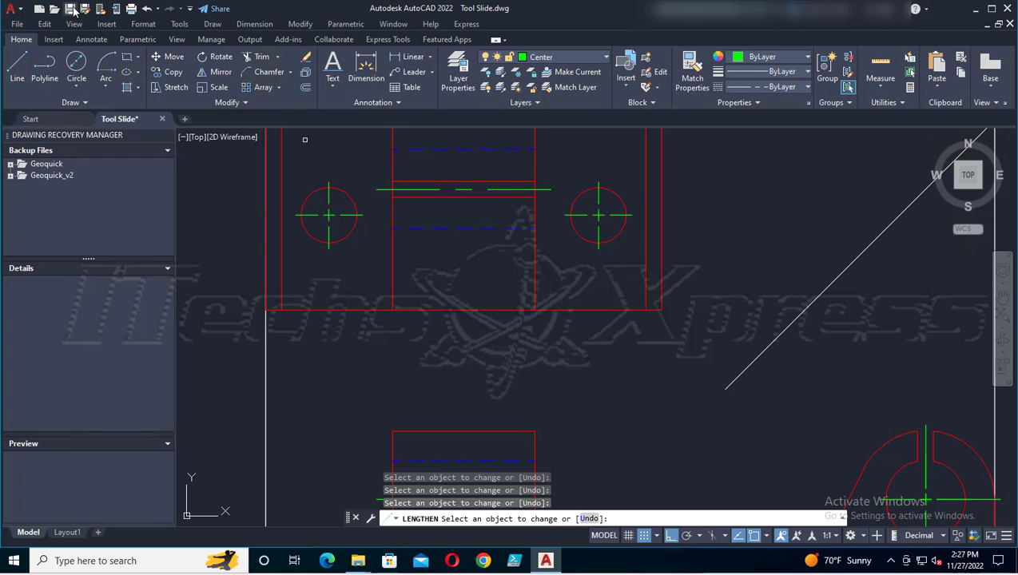
key(Return)
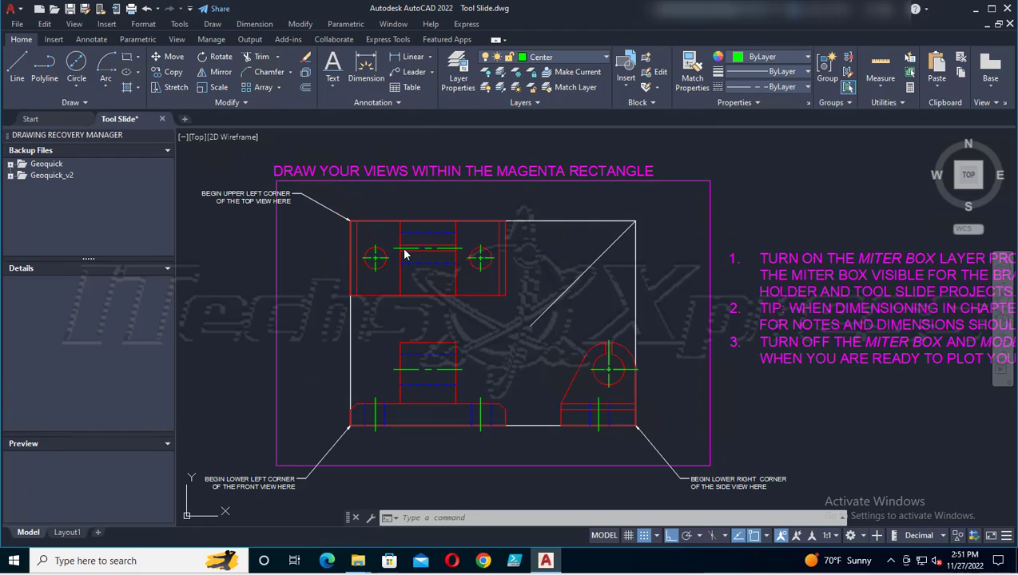
Step: Set the global linetype scale (LTSCALE) to .5
click(425, 518)
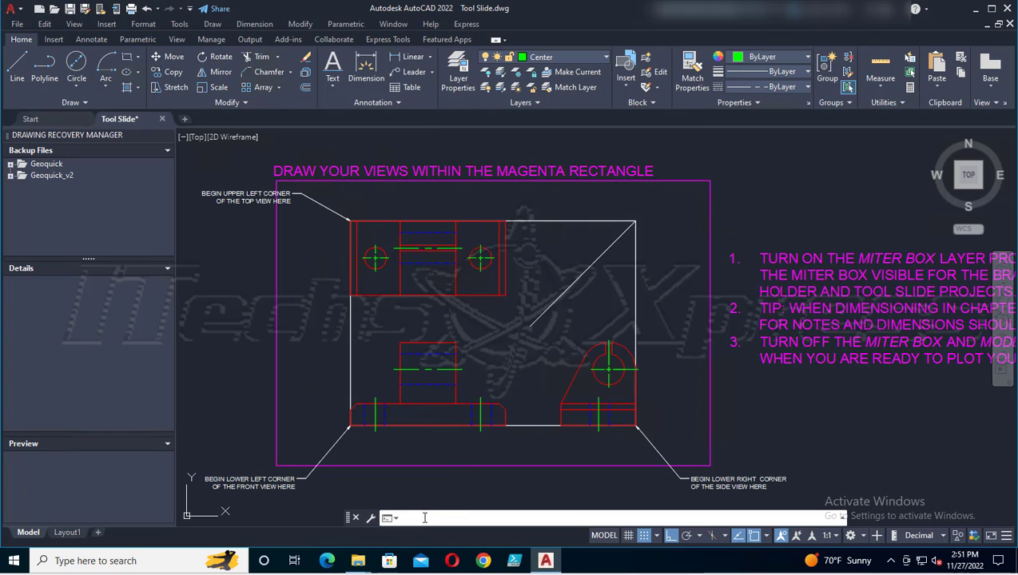
text(l)
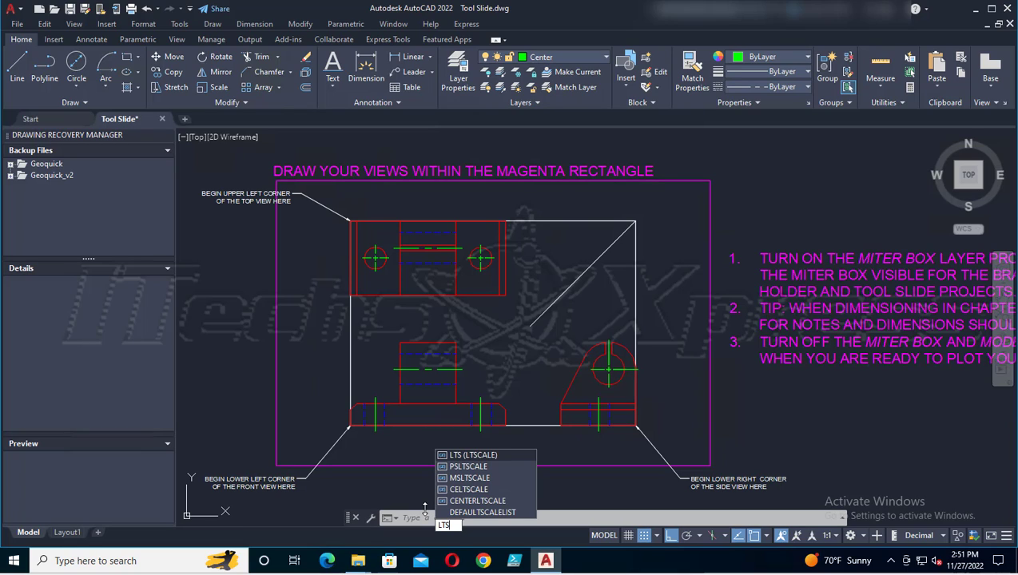
click(466, 456)
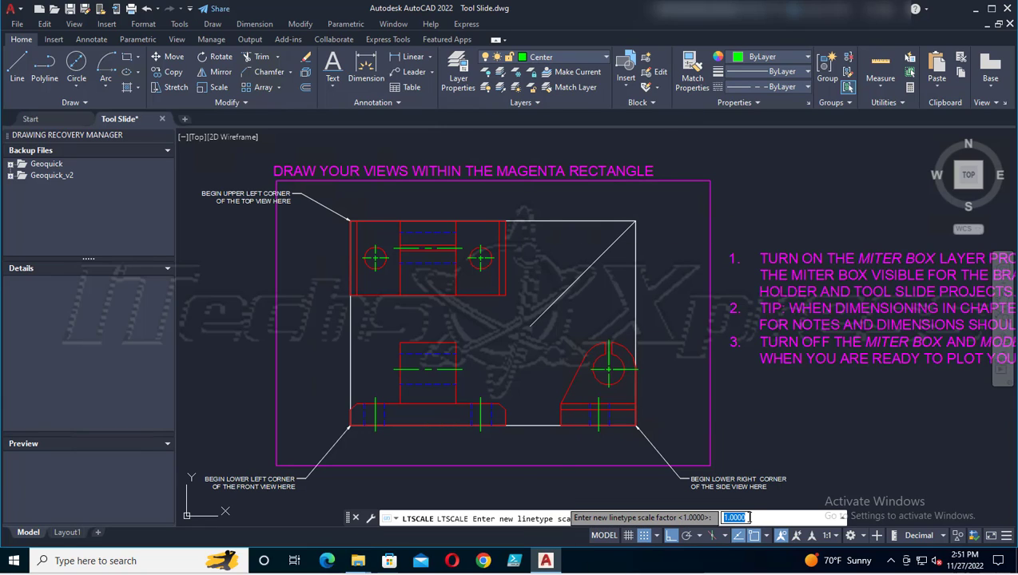
text(.5)
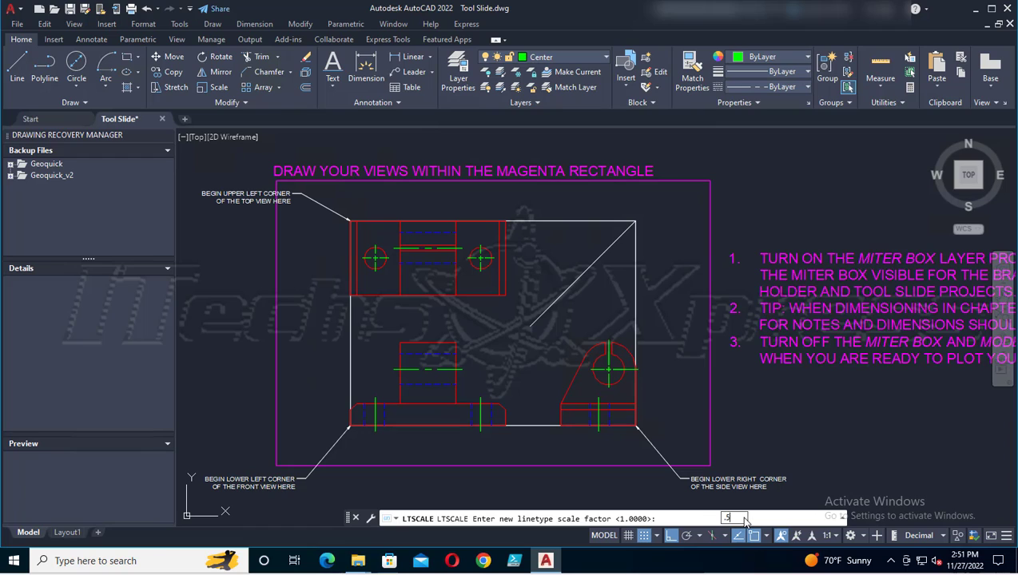
key(Return)
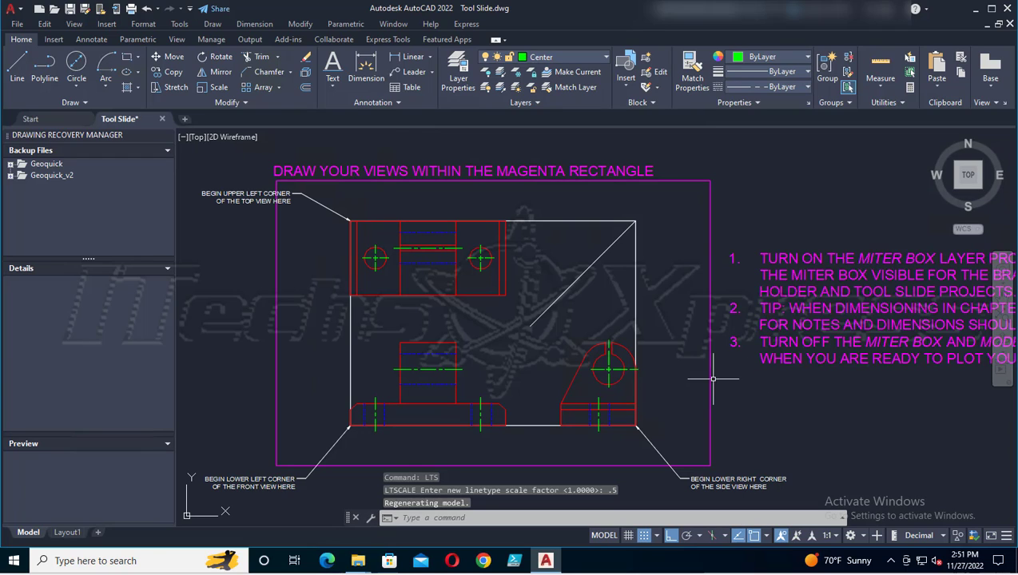
Step: Save the drawing and make the Text layer current
click(70, 9)
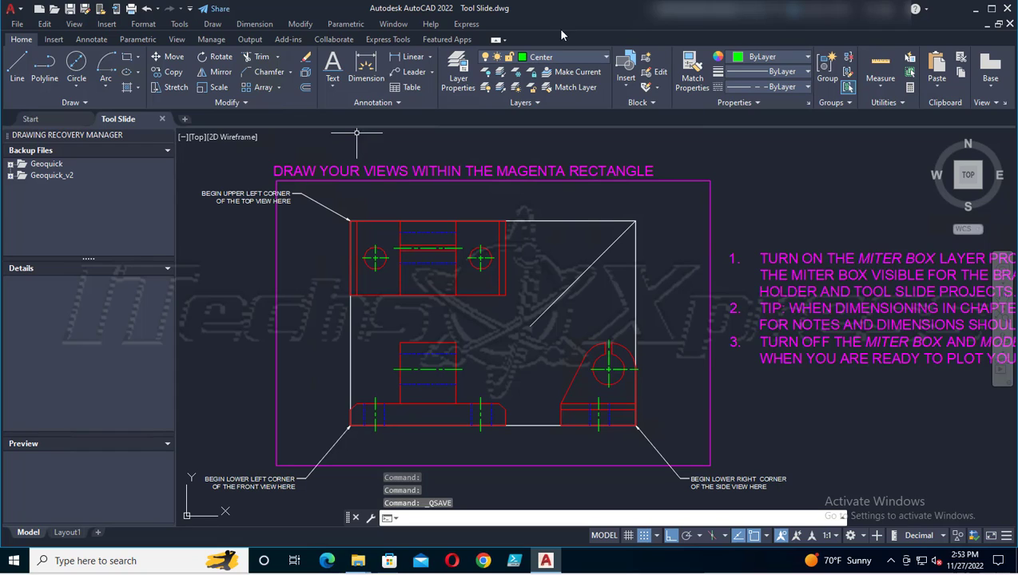
click(606, 58)
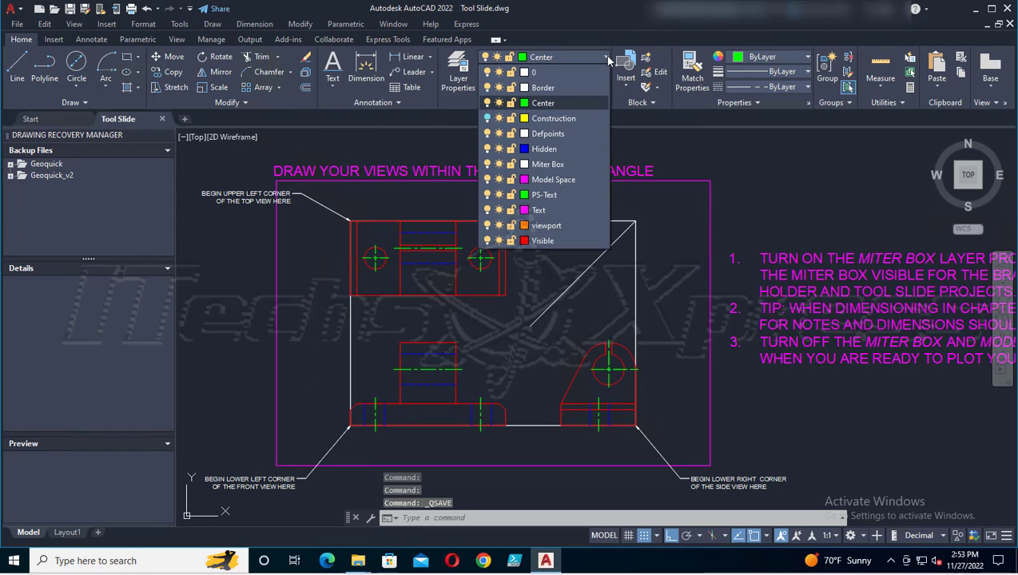
click(543, 211)
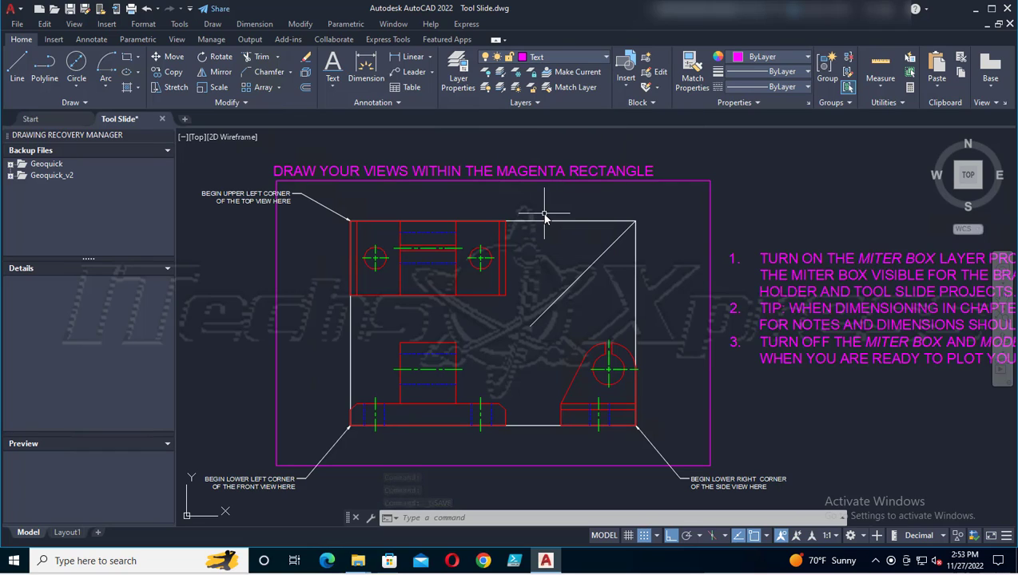
Step: Create a multiline text box below the front view, spanning the width of its base, and enter "NOTES-"
click(334, 84)
click(341, 110)
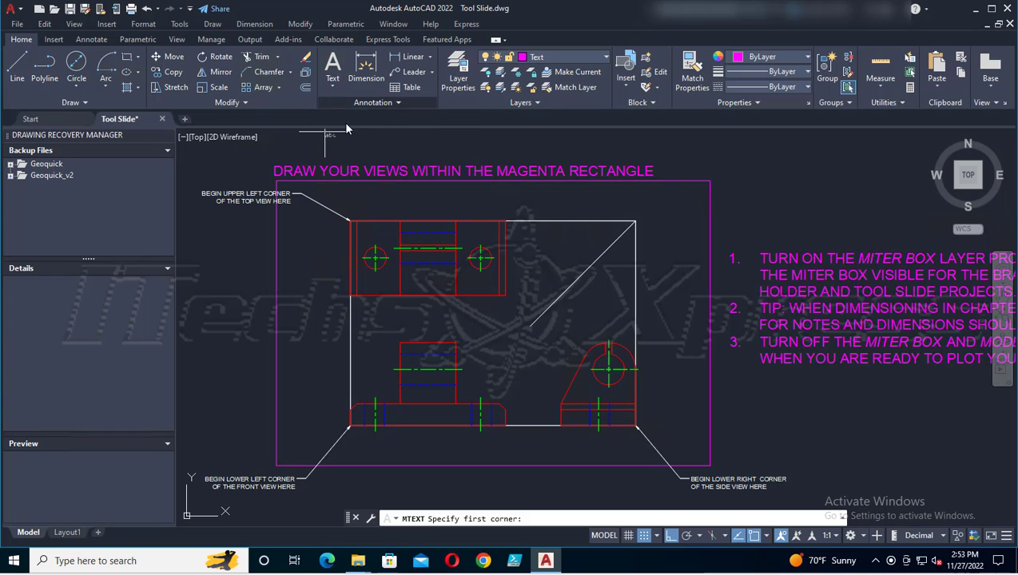
scroll(347, 452, up, 3)
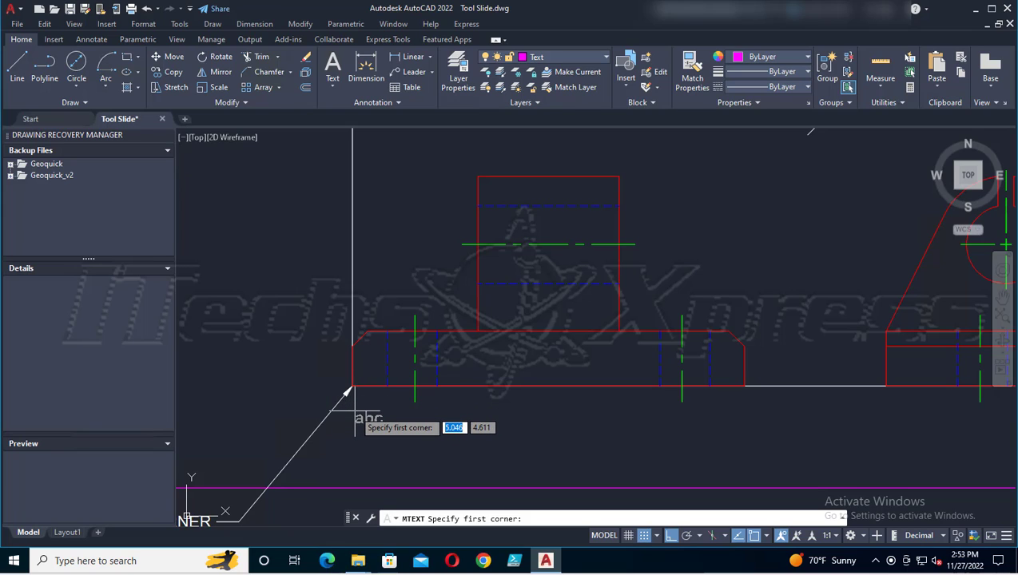
click(355, 420)
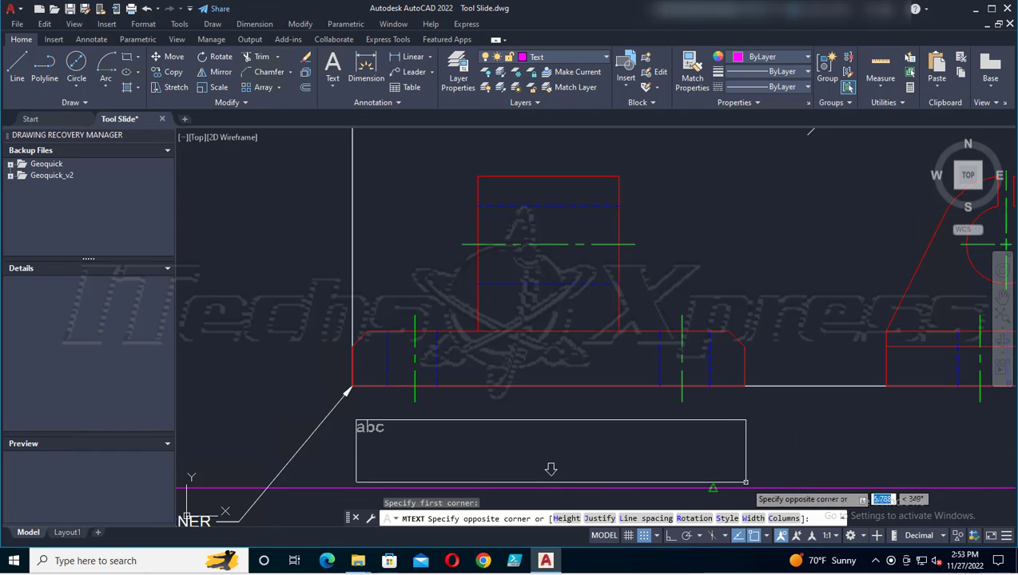
click(743, 481)
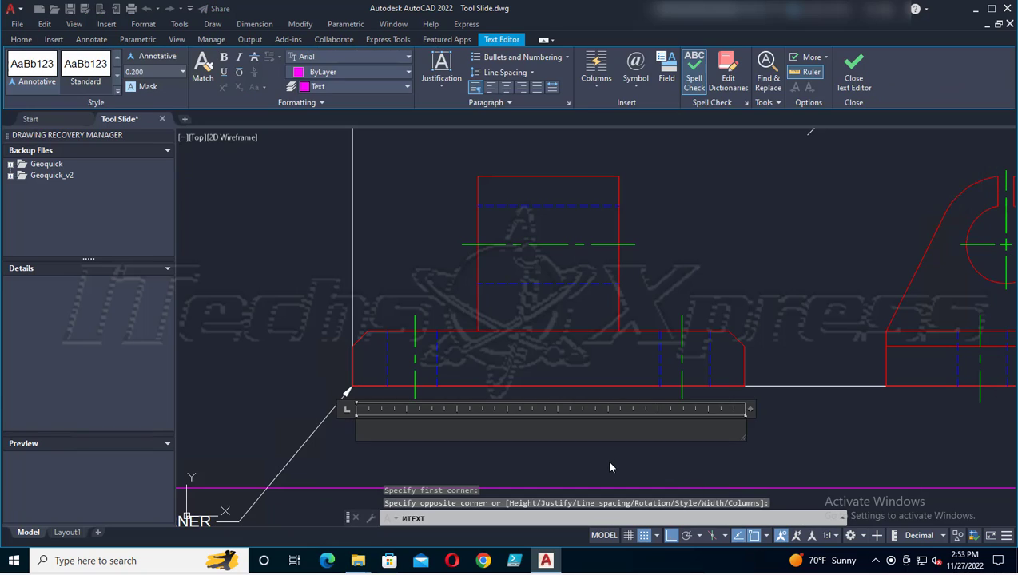
text(NOTES)
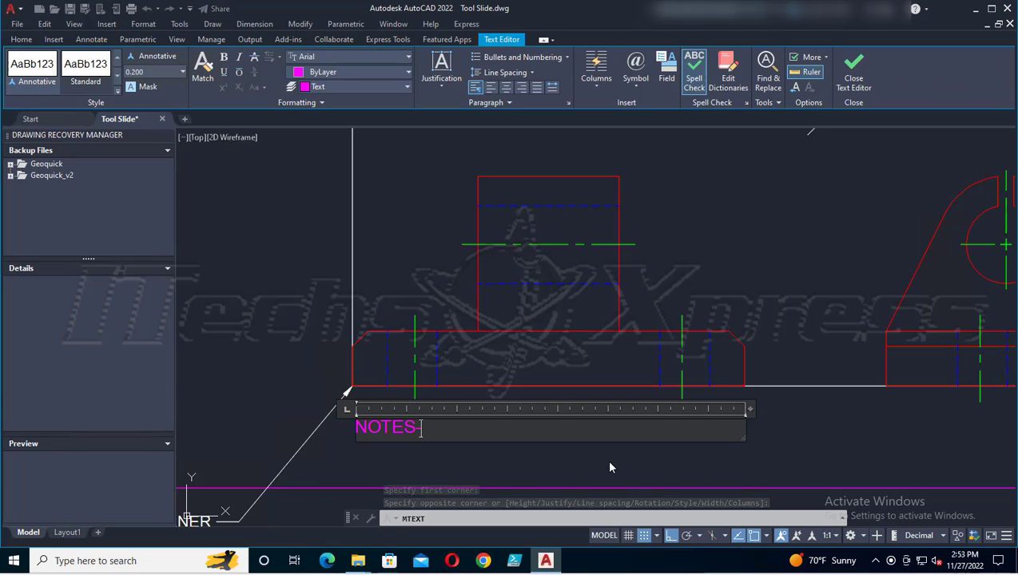
text(-)
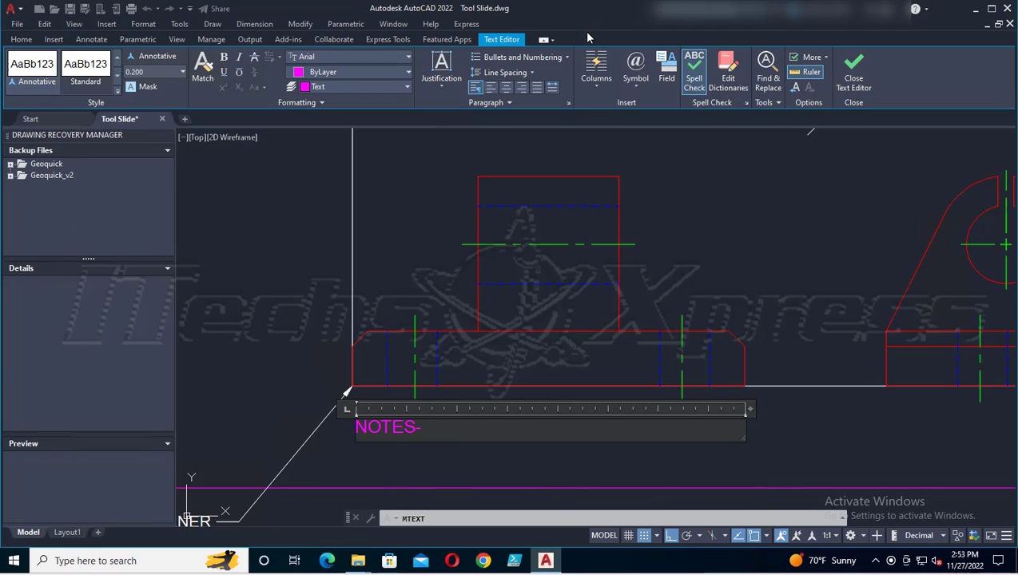
Step: Set the text height of "NOTES-" to 0.125
drag(421, 428, 359, 428)
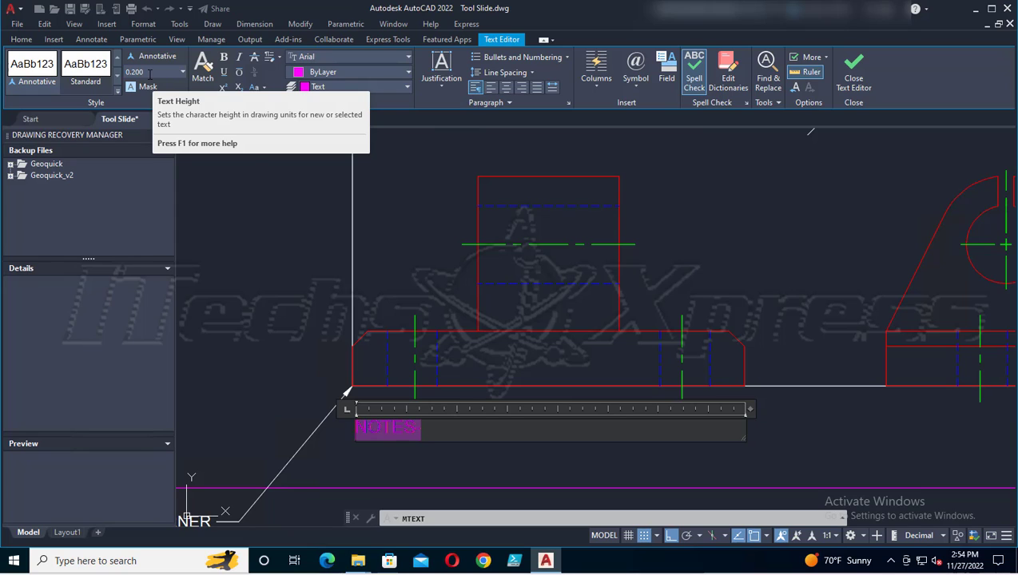
click(183, 73)
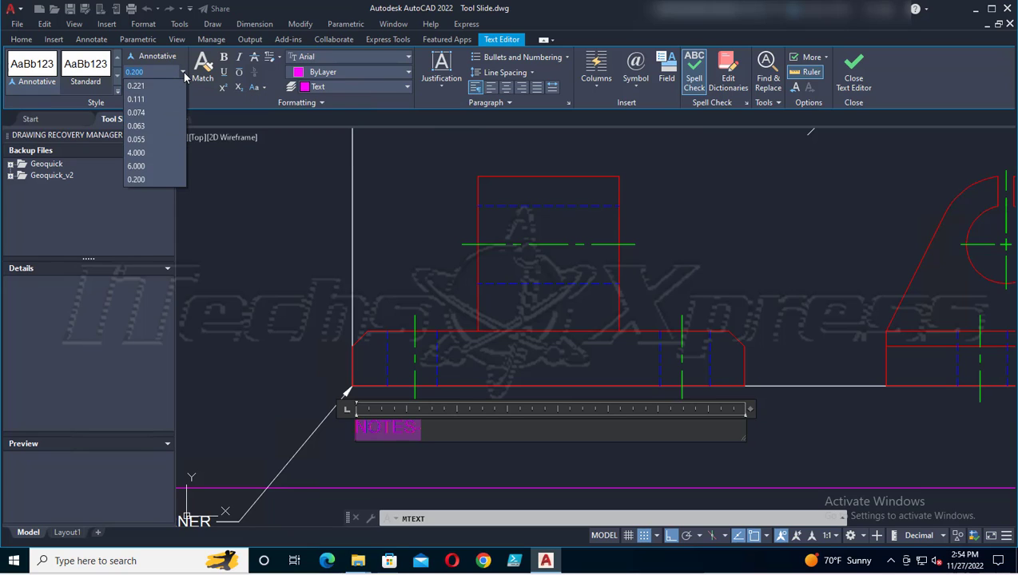
click(166, 73)
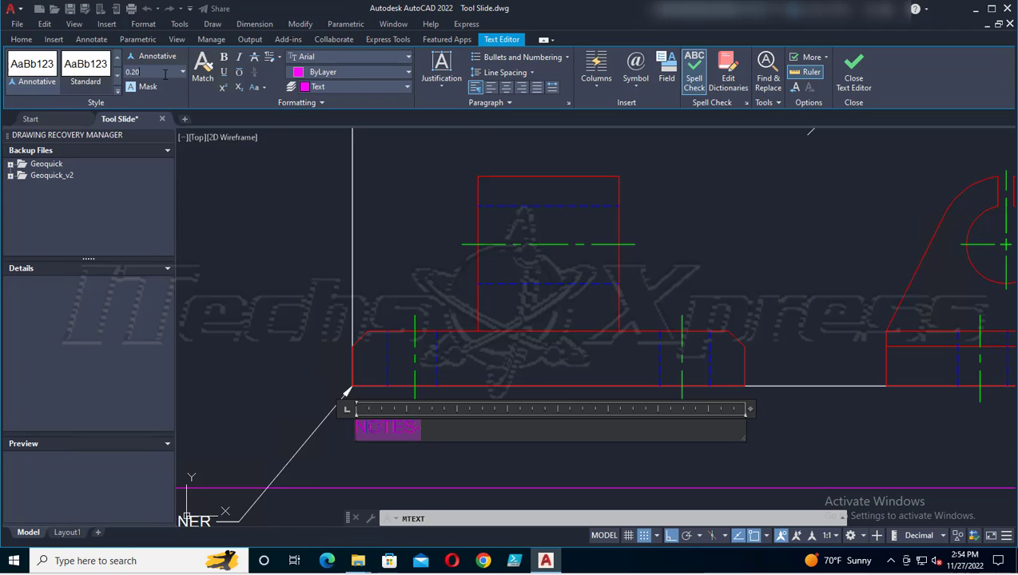
text(0.125)
key(Return)
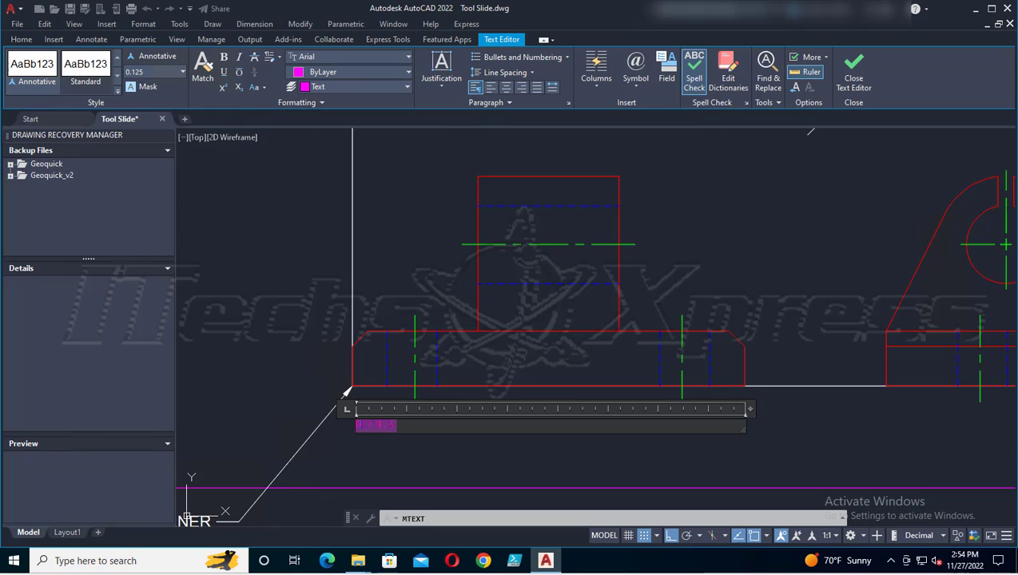
Step: Complete the heading as "NOTES- UNLESS OTHERWISE SPECIFIED:" and start a new line below it
click(409, 425)
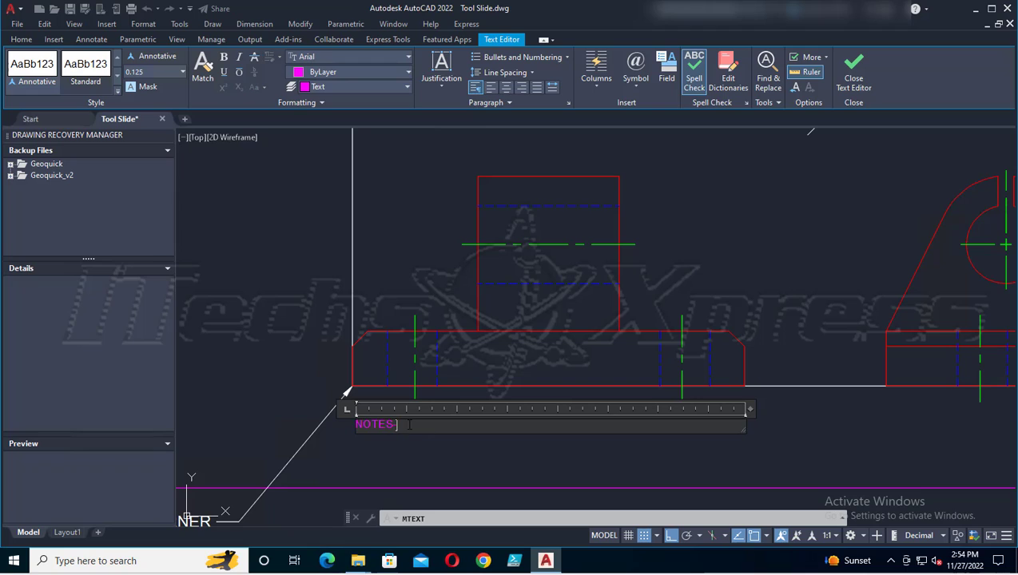
text(UNLESS OTHERWISE )
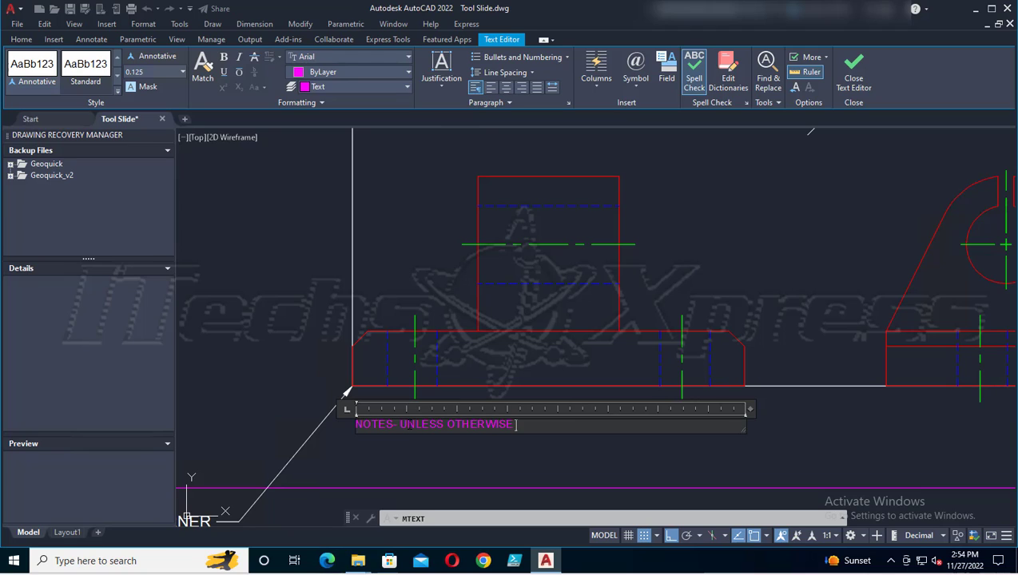
text(SPED)
text(CIFIED)
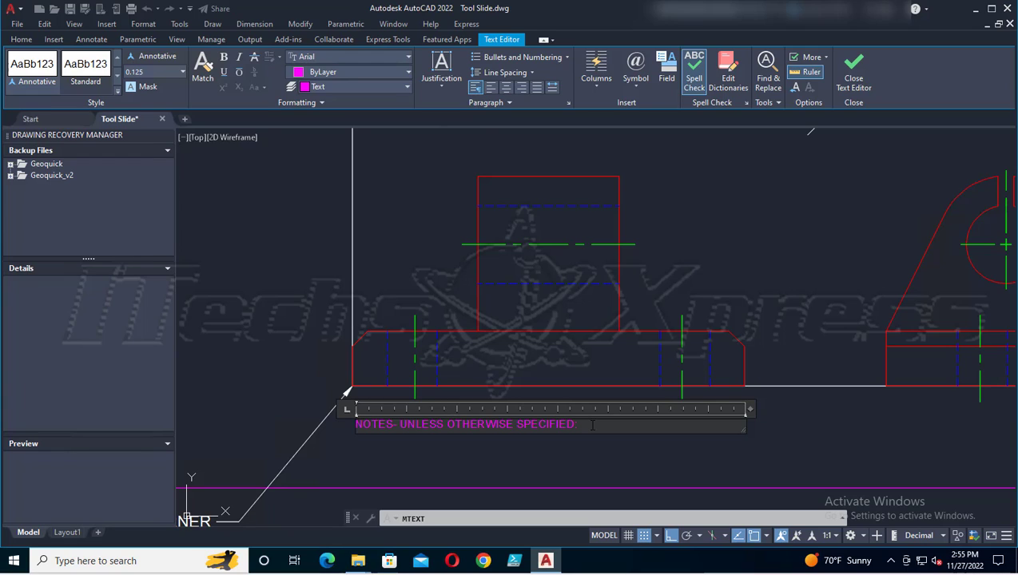
key(Return)
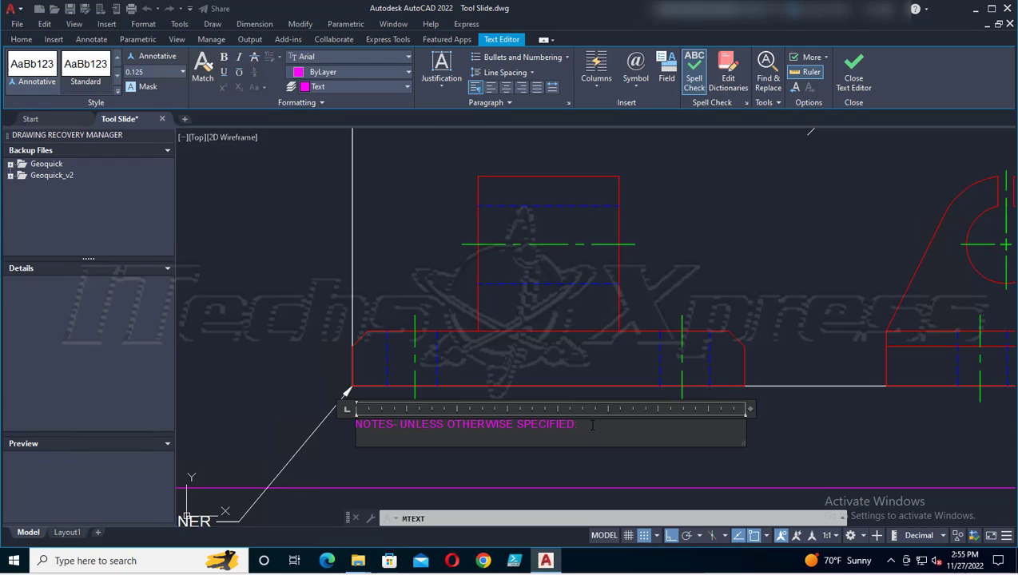
Step: Add the note line "MATERIALS SPECIFICATION- CAST IRON" below the heading
text(MATERIALS SPECIFICATION)
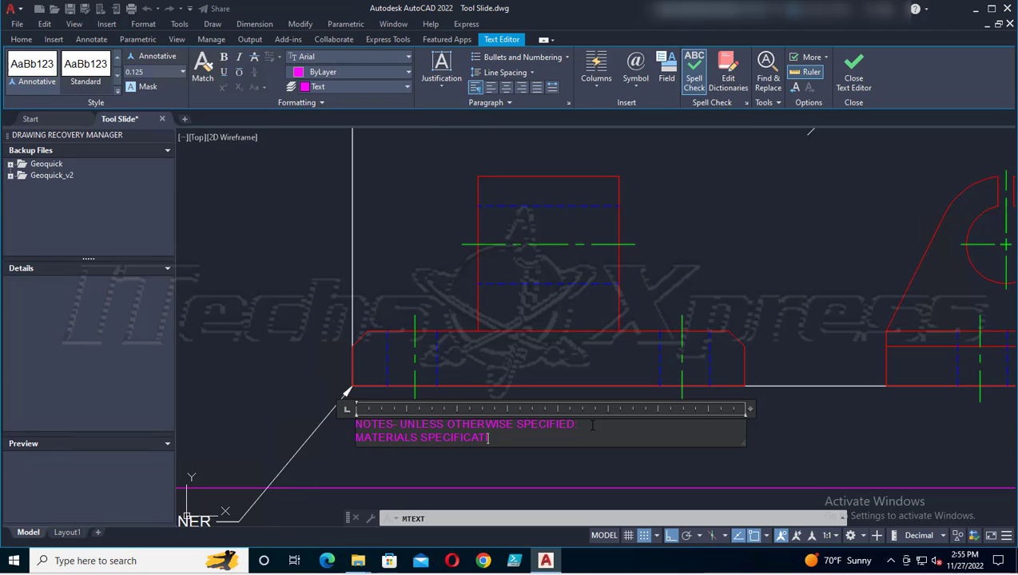
text(- CAST IRON)
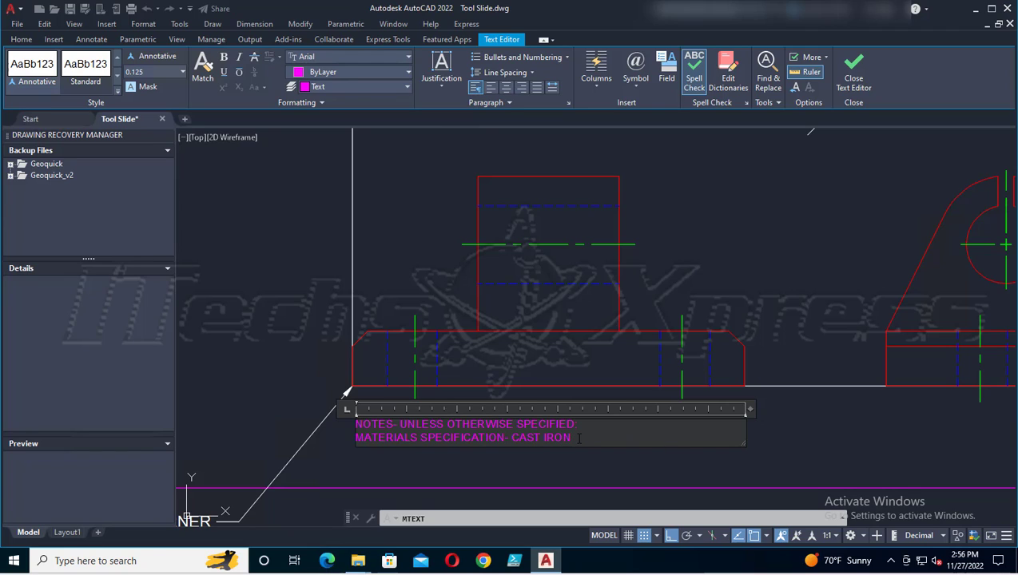
key(Return)
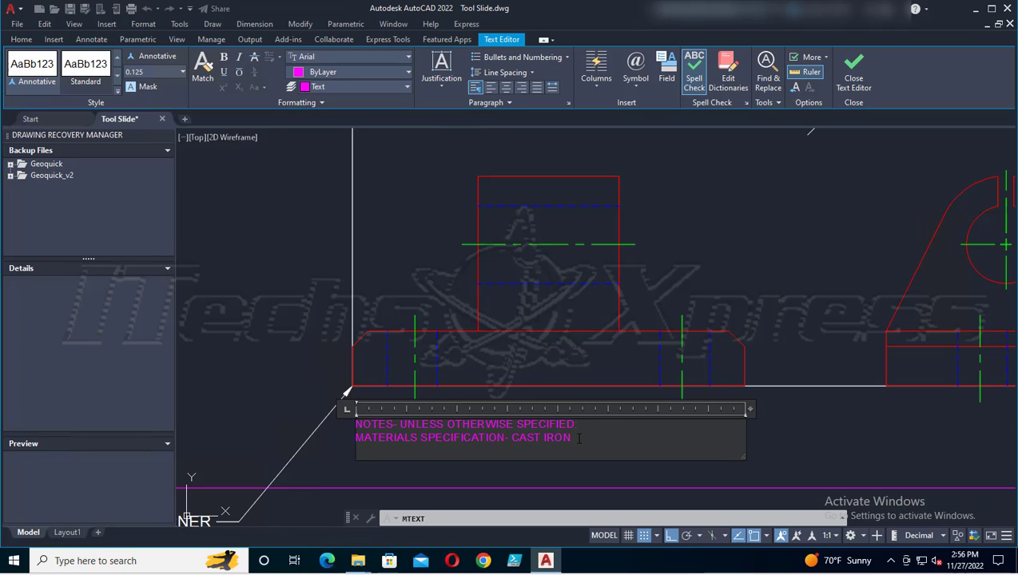
Step: Add the note "INTERPRET DIMENSIONING, TOLERANCING, AND SYMBOLS IN ACCORDANCE WITH ASME Y14.5-2009", breaking the line before ACCORDANCE
text(INTERPRET DIMENSI)
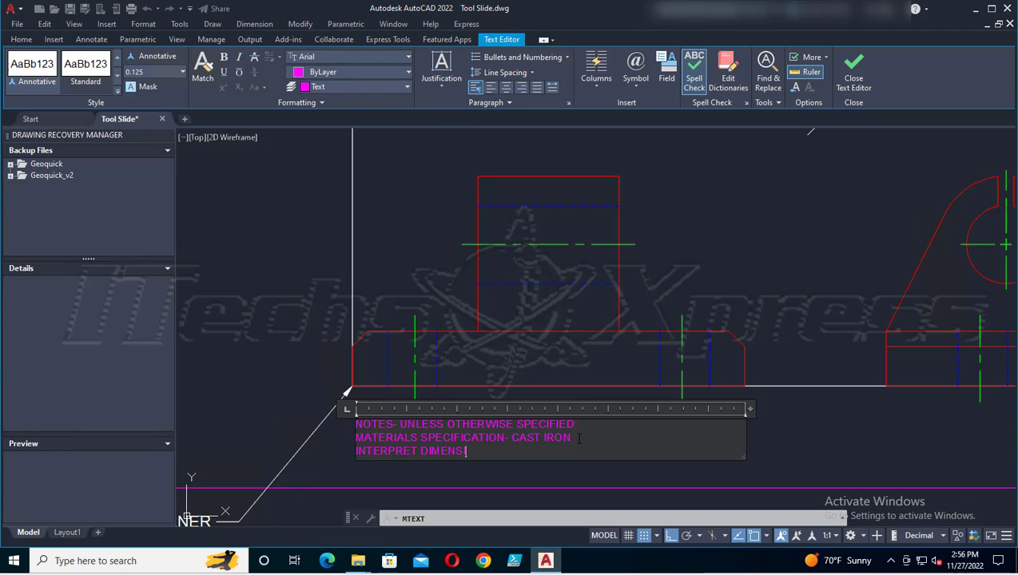
text(ONING, TOLERANCING, )
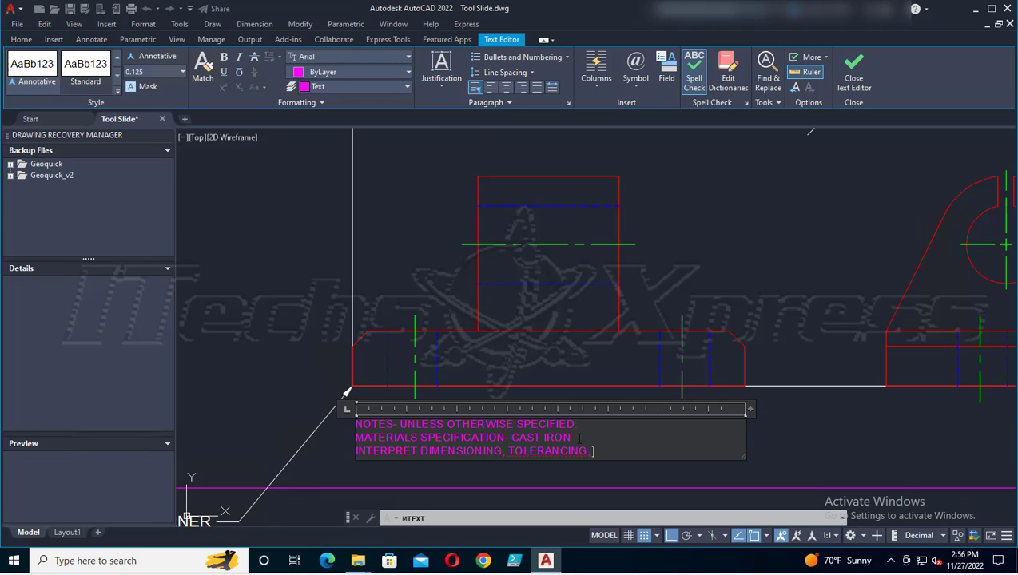
text(AND SYMBOLS)
text( IN)
key(Return)
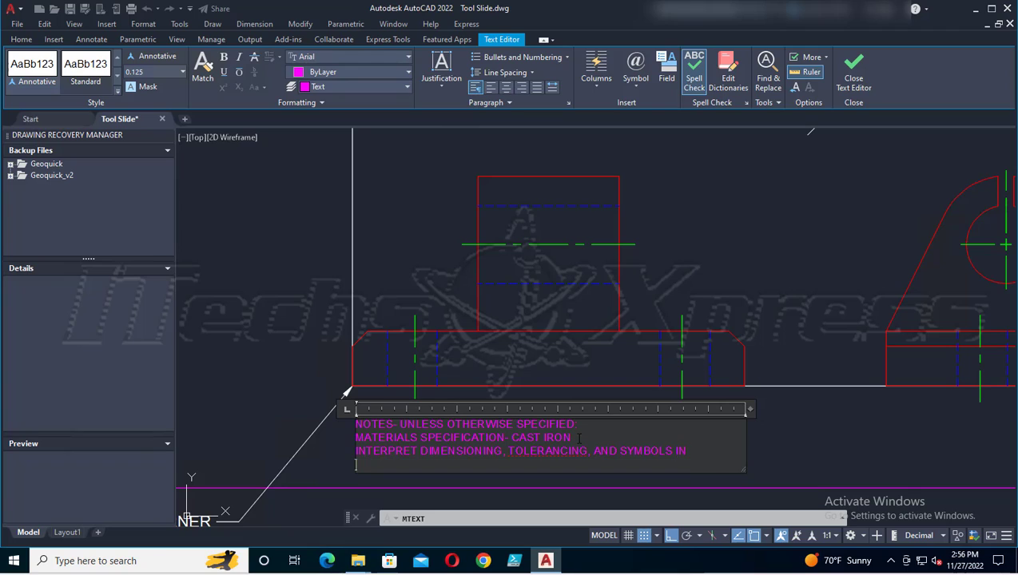
text(ACCORDANCE)
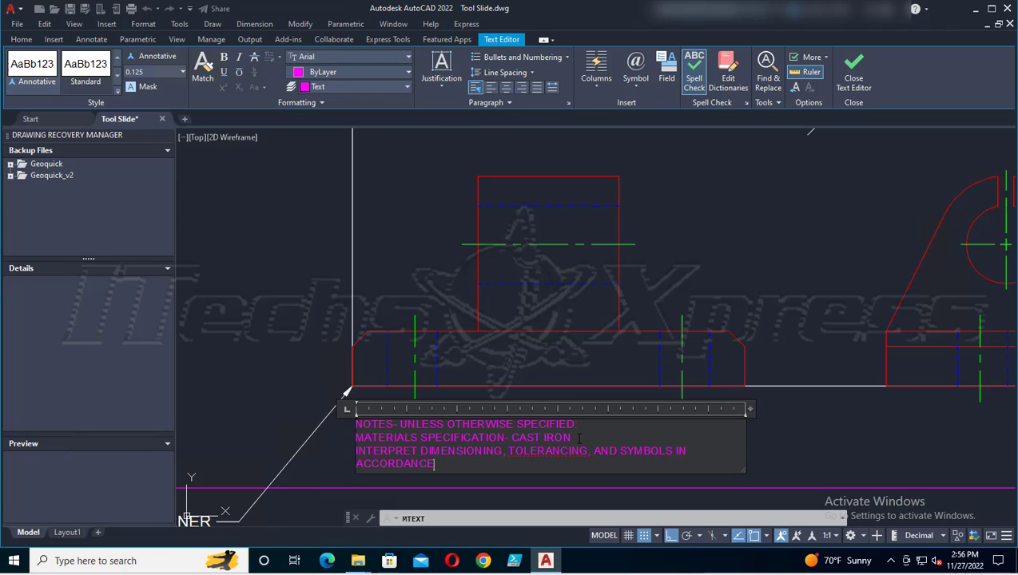
text( WITH ASME Y14.6)
text(-2009)
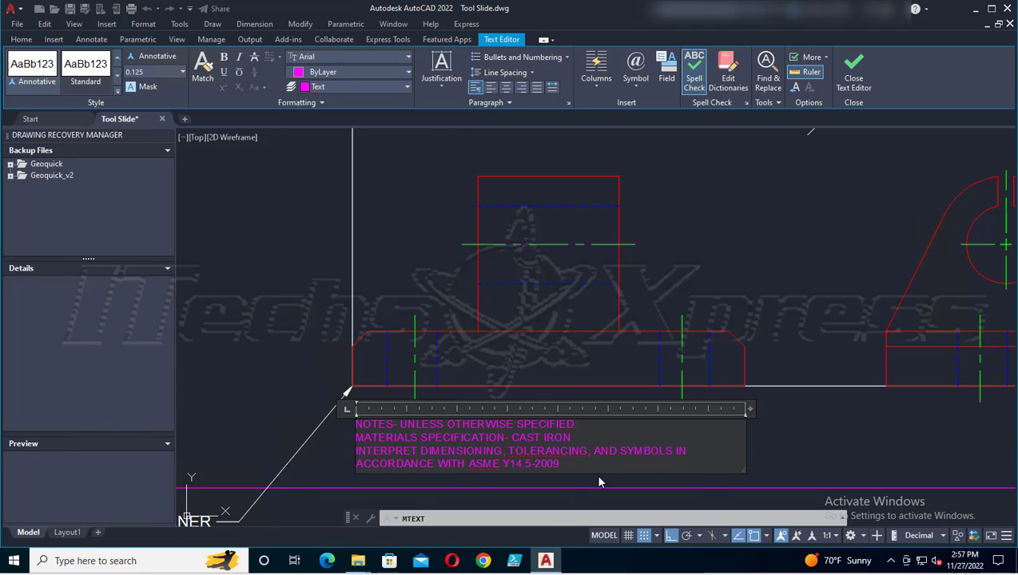
Step: Apply numbering to the note lines below the heading and merge the ACCORDANCE line into item 2
drag(569, 463, 356, 437)
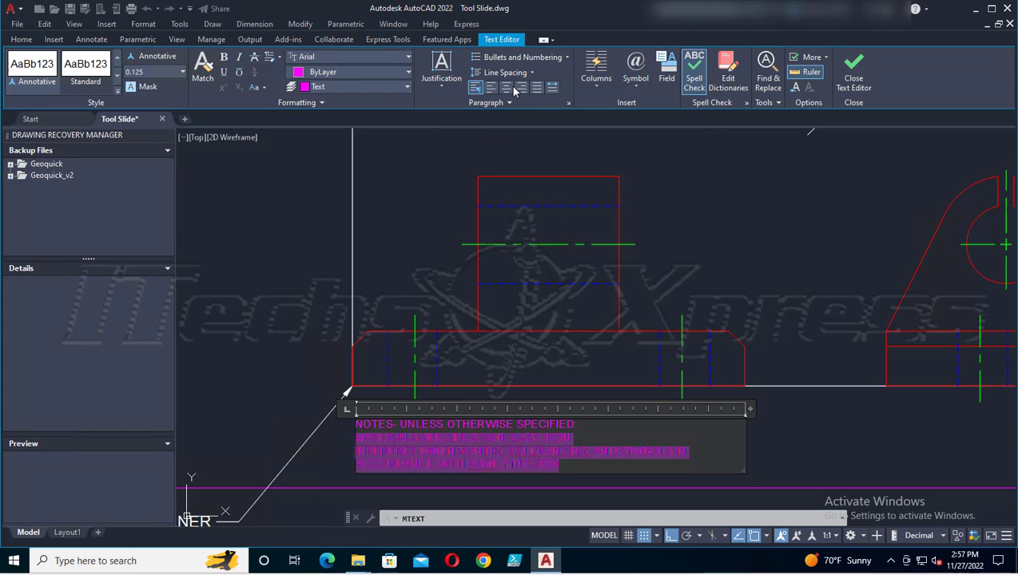
click(565, 58)
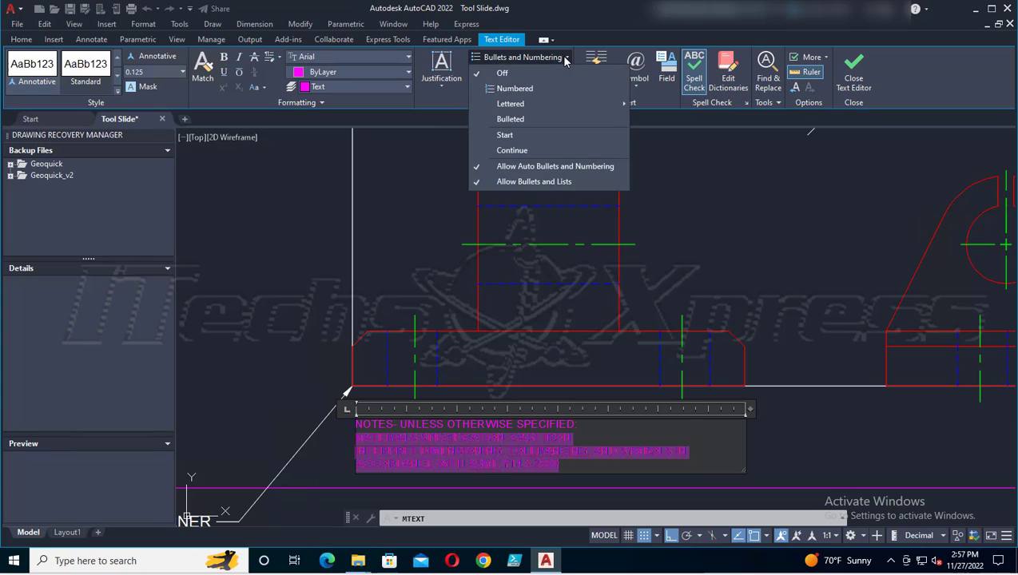
click(525, 88)
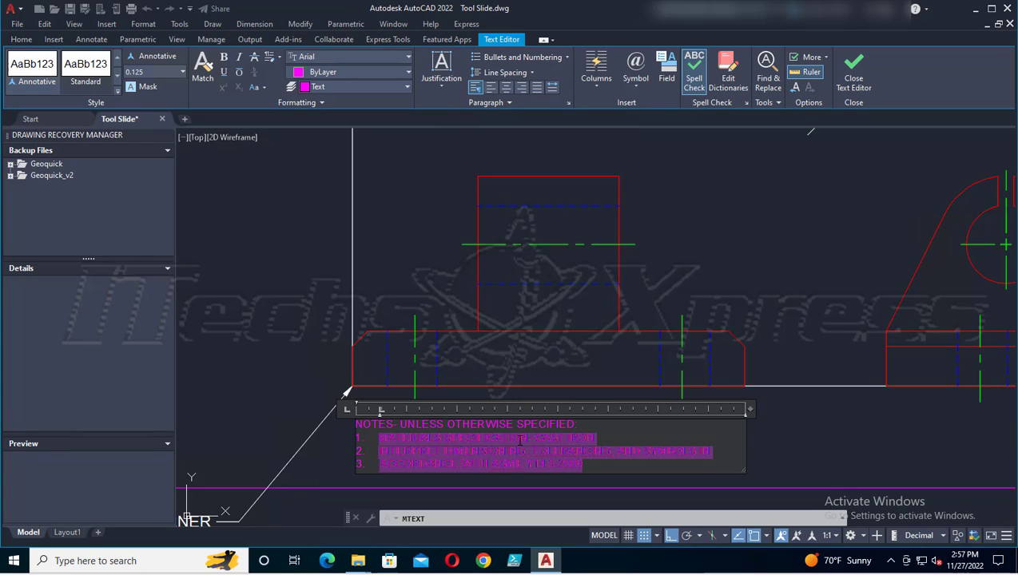
click(658, 452)
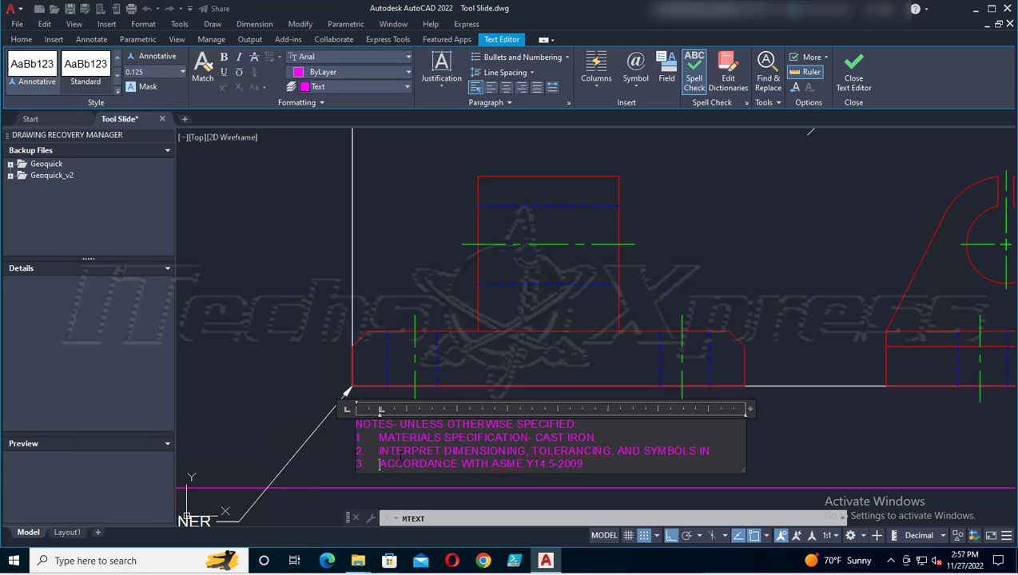
key(BackSpace)
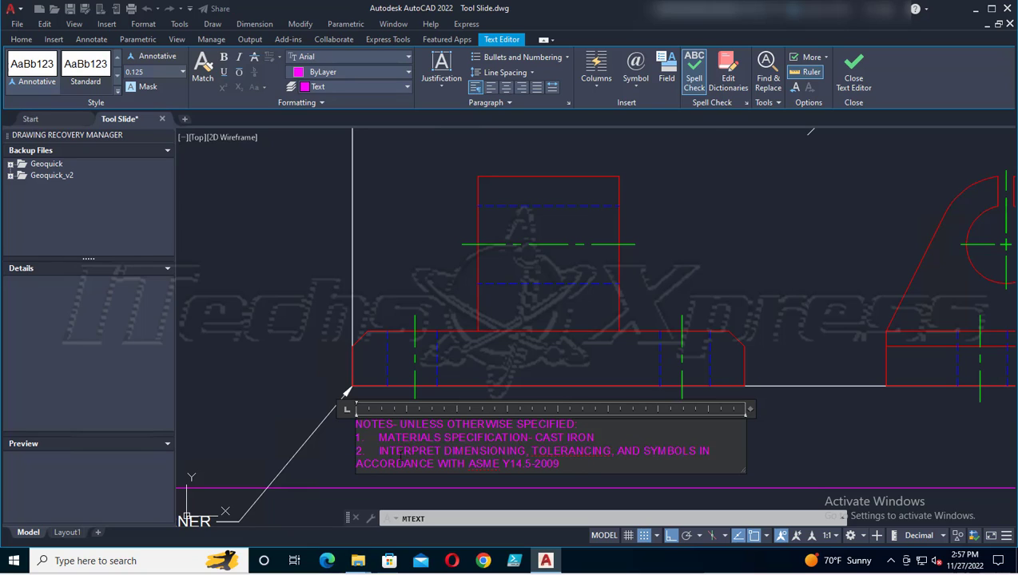
key(BackSpace)
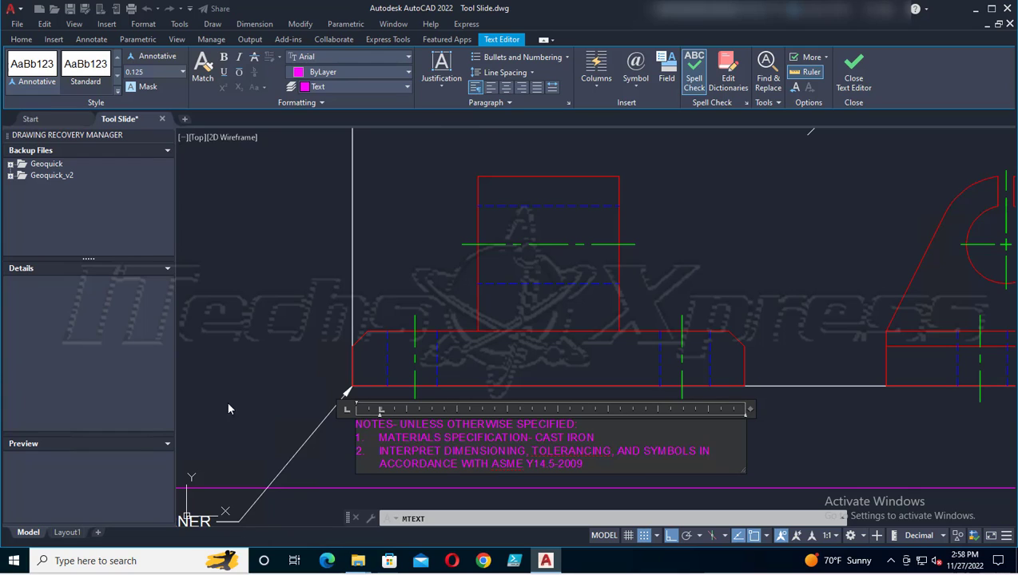
Step: Underline the heading "NOTES- UNLESS OTHERWISE SPECIFIED:"
click(588, 425)
drag(588, 425, 357, 424)
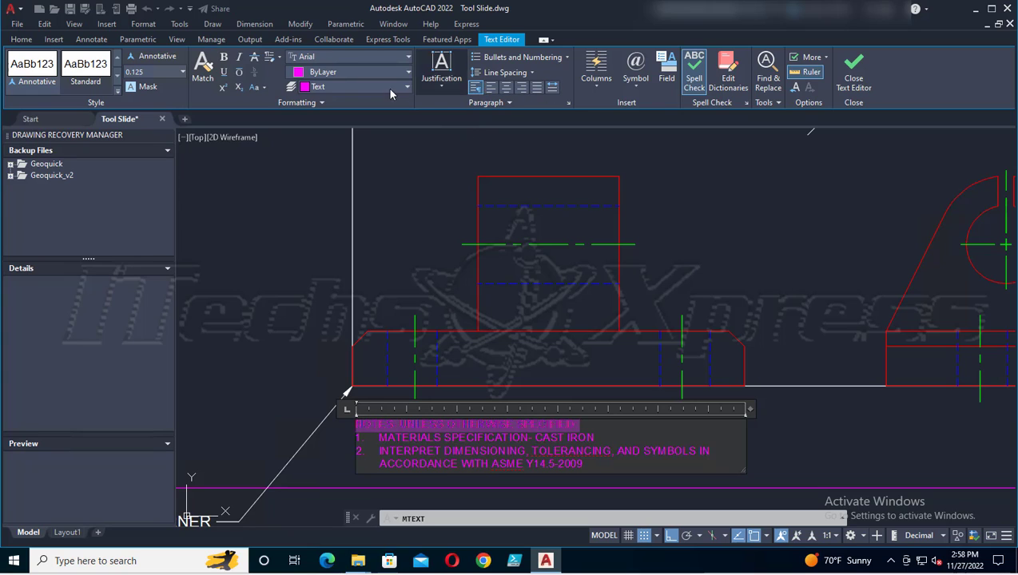
click(224, 72)
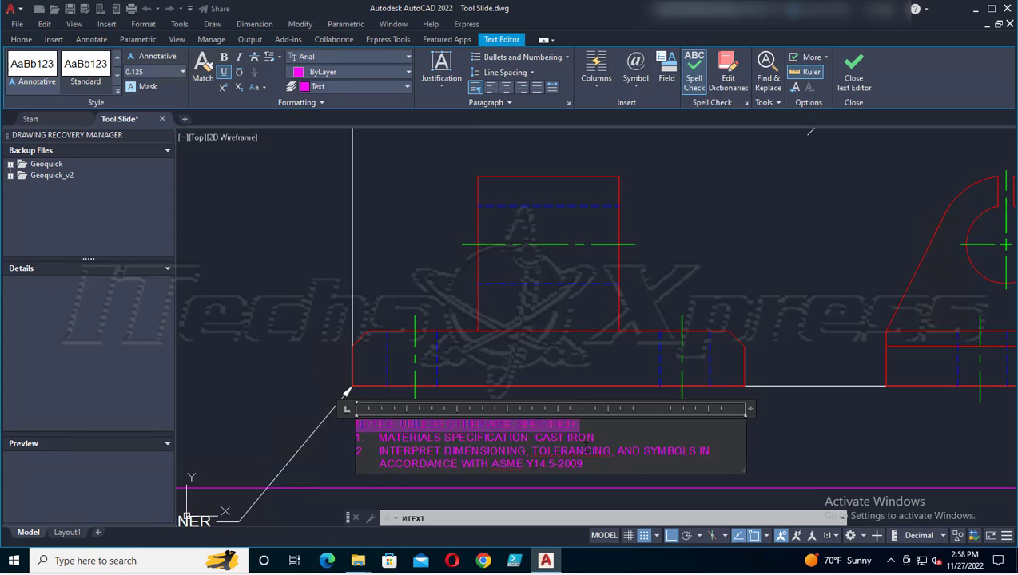
Step: Check the spelling suggestions for TOLERANCING in note 2, keep the word as written and finish editing the notes text
click(574, 451)
right_click(574, 452)
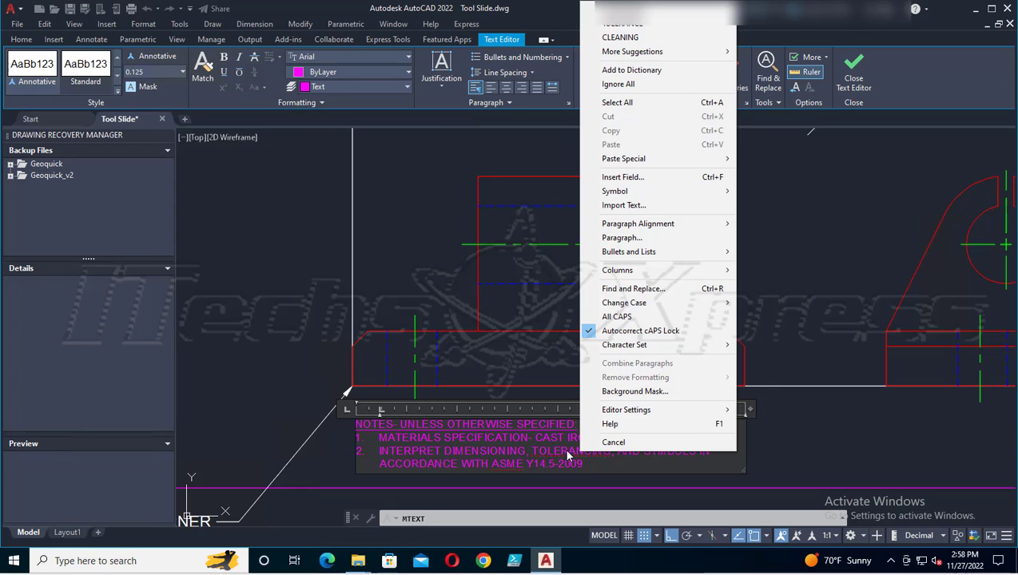
click(567, 451)
right_click(564, 452)
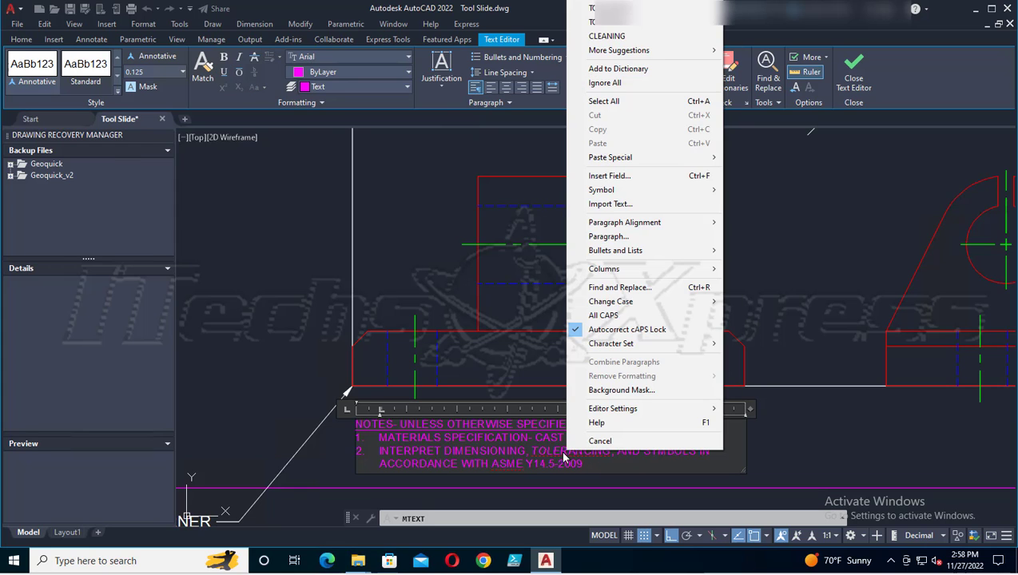
click(562, 458)
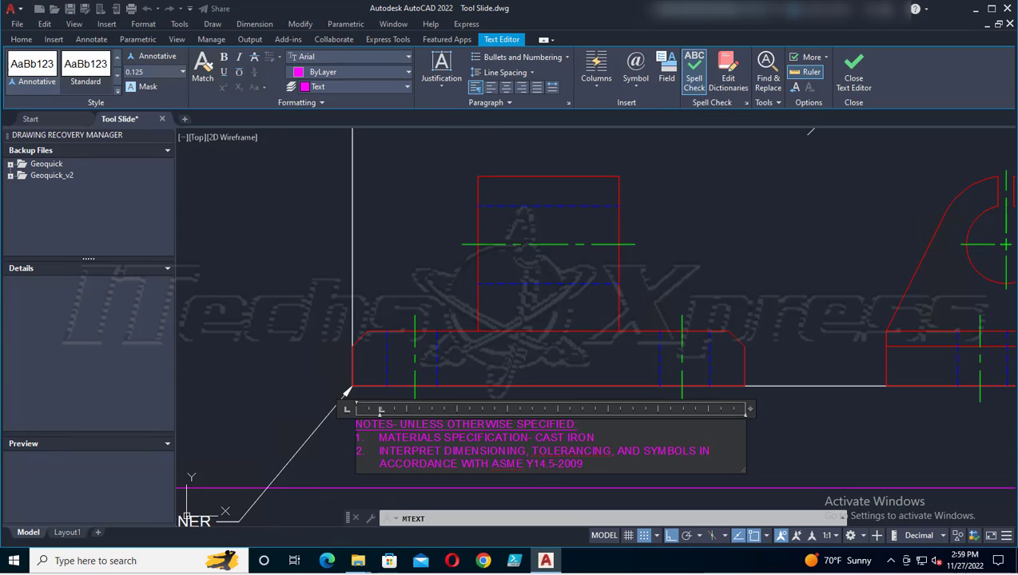
click(852, 78)
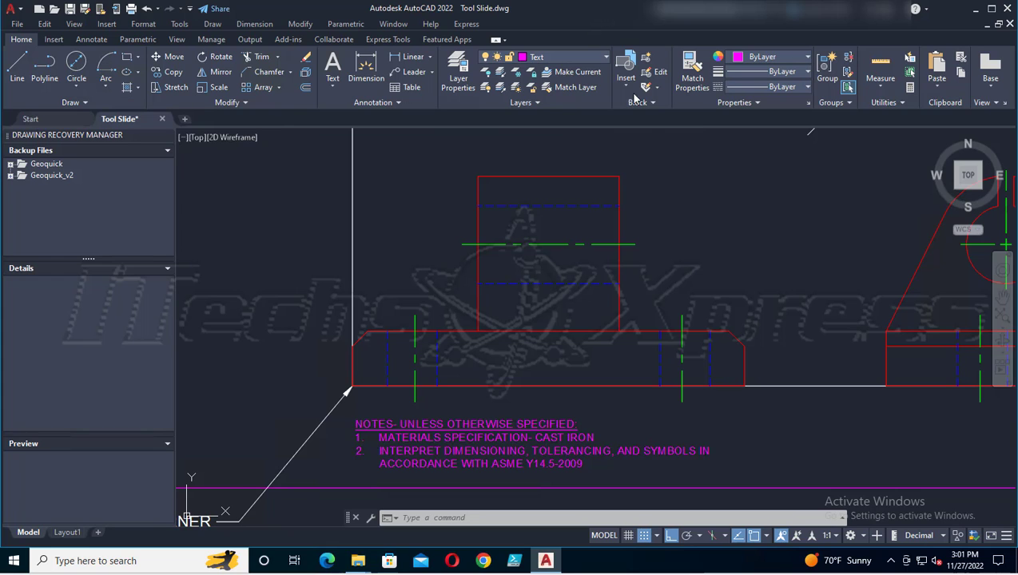
Step: Examine the three views and the notes within the magenta rectangle, along with the layer instructions beside it
scroll(648, 240, down, 4)
mouse_move(670, 393)
middle_down()
mouse_move(461, 436)
mouse_move(398, 497)
middle_up()
middle_drag(426, 510, 389, 509)
scroll(430, 472, down, 2)
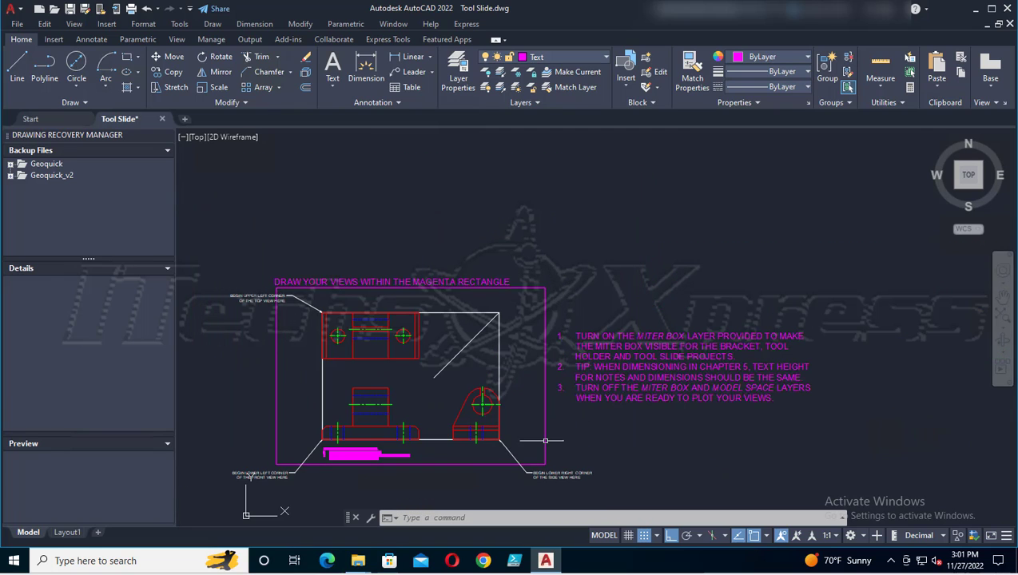
middle_drag(562, 435, 620, 345)
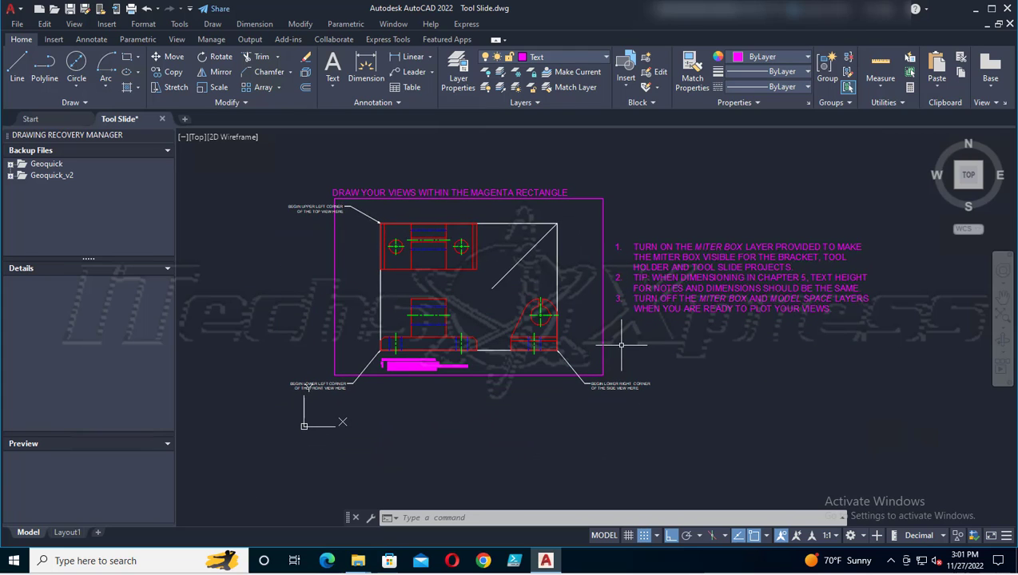
scroll(620, 345, up, 2)
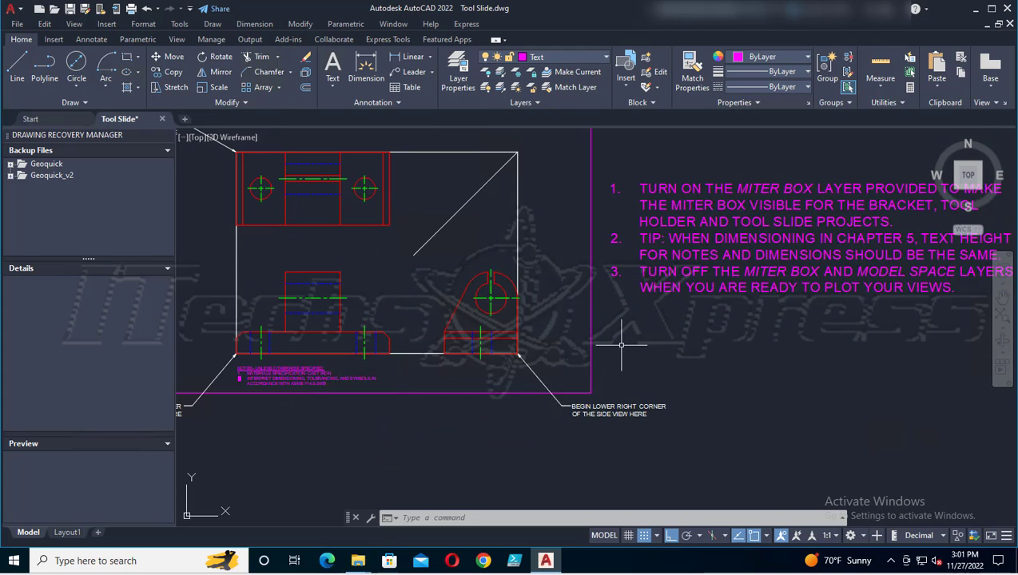
scroll(621, 346, down, 2)
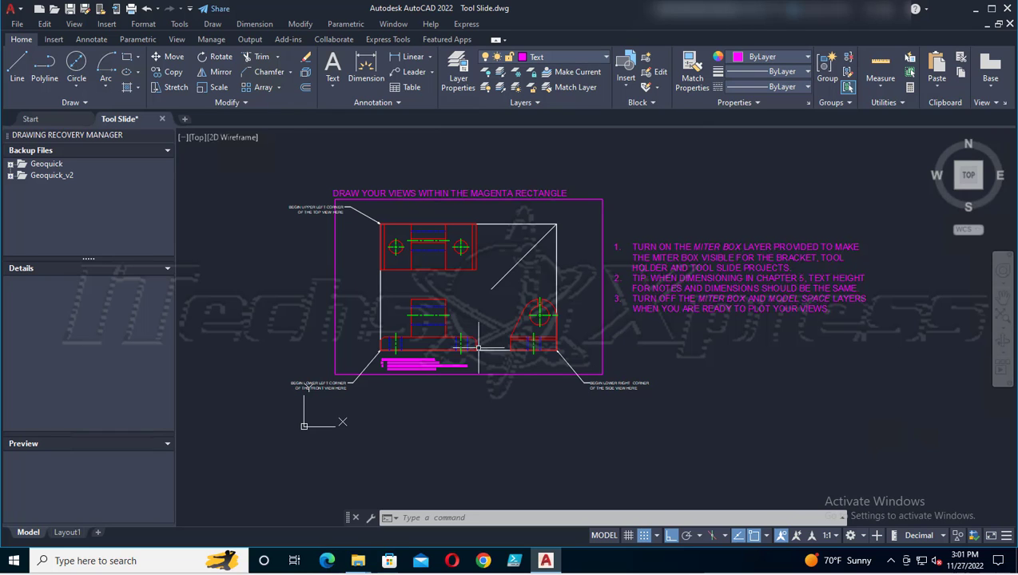
scroll(515, 364, up, 2)
middle_drag(631, 299, 627, 373)
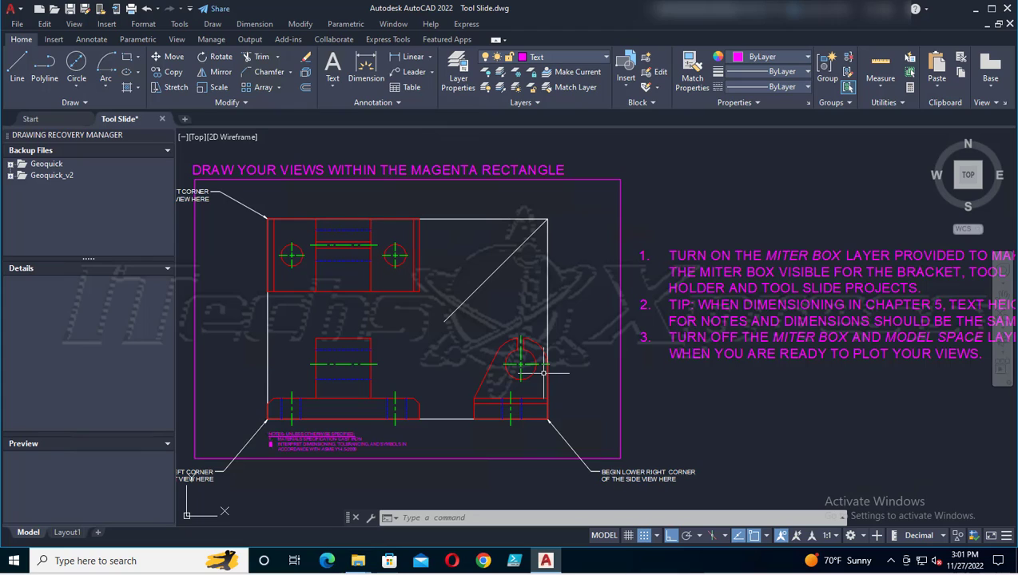